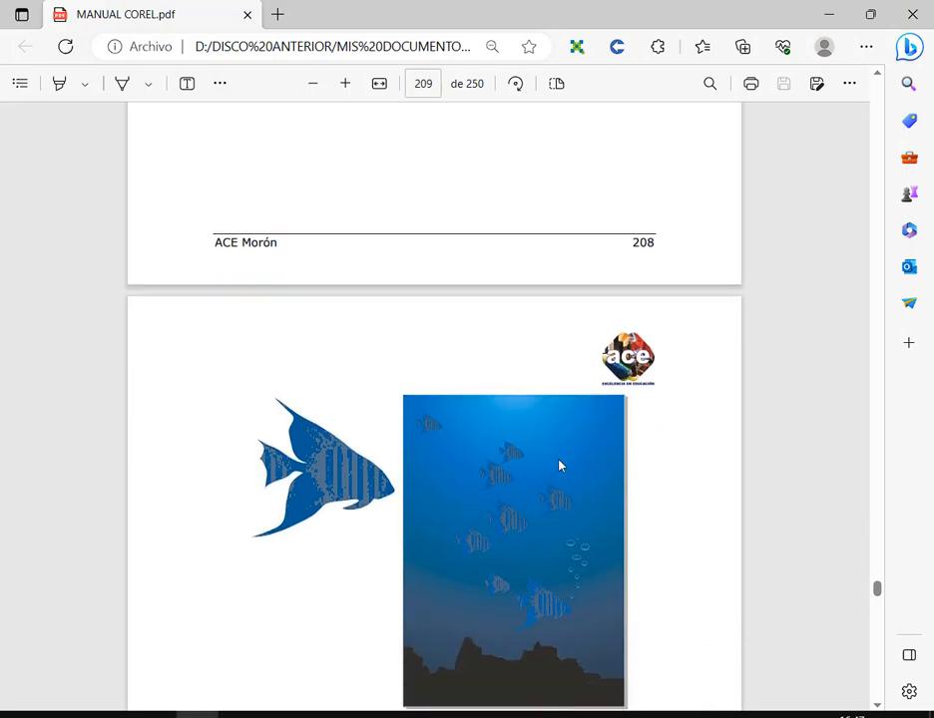
Step: Browse the Corel manual PDF past the fish illustration to Práctica 17 on page 210
mouse_move(223, 708)
left_click(170, 688)
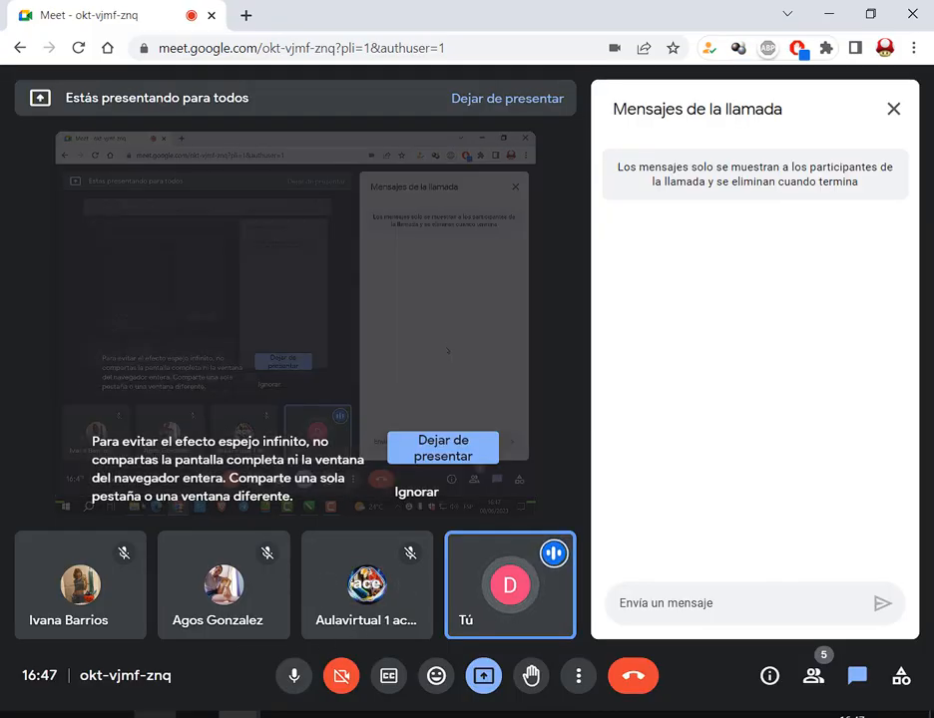
left_click(190, 715)
scroll(613, 317, "up", 5)
scroll(613, 317, "up", 4)
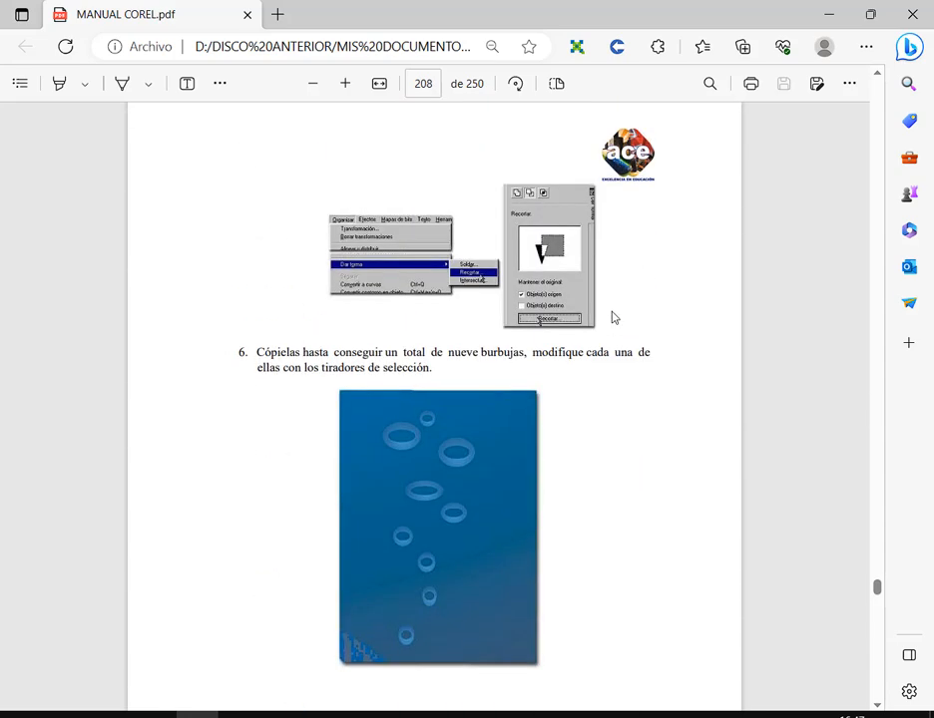
scroll(572, 359, "down", 10)
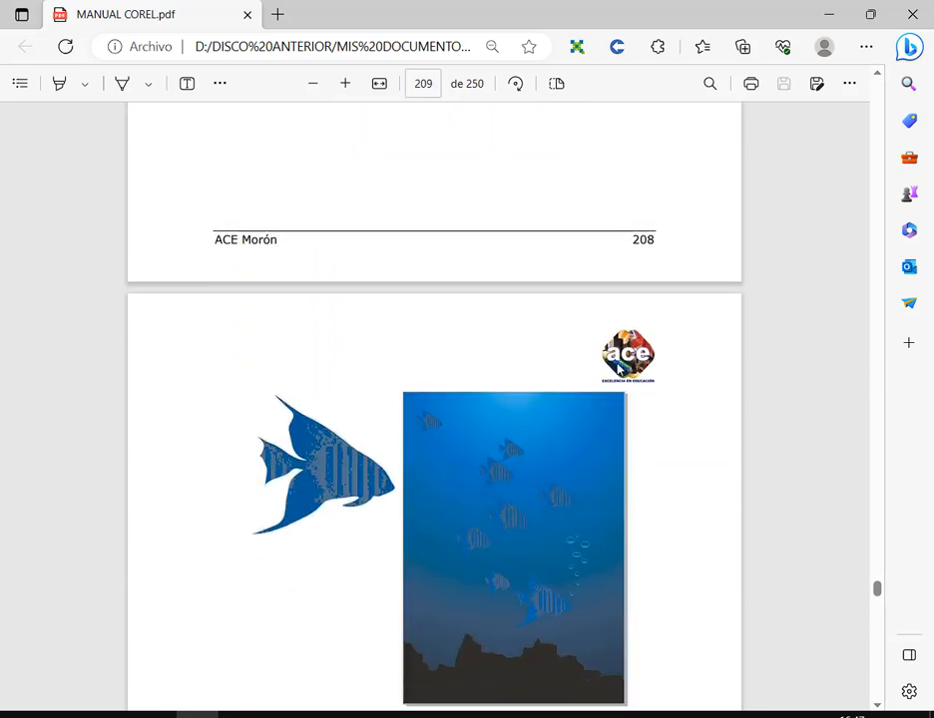
scroll(531, 233, "up", 1)
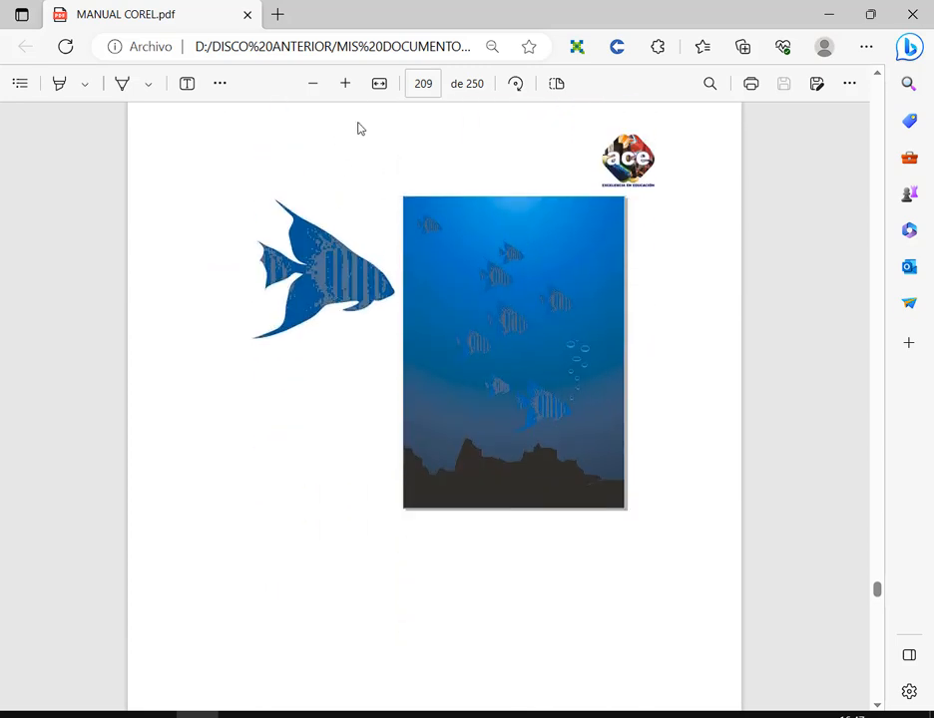
left_click(346, 83)
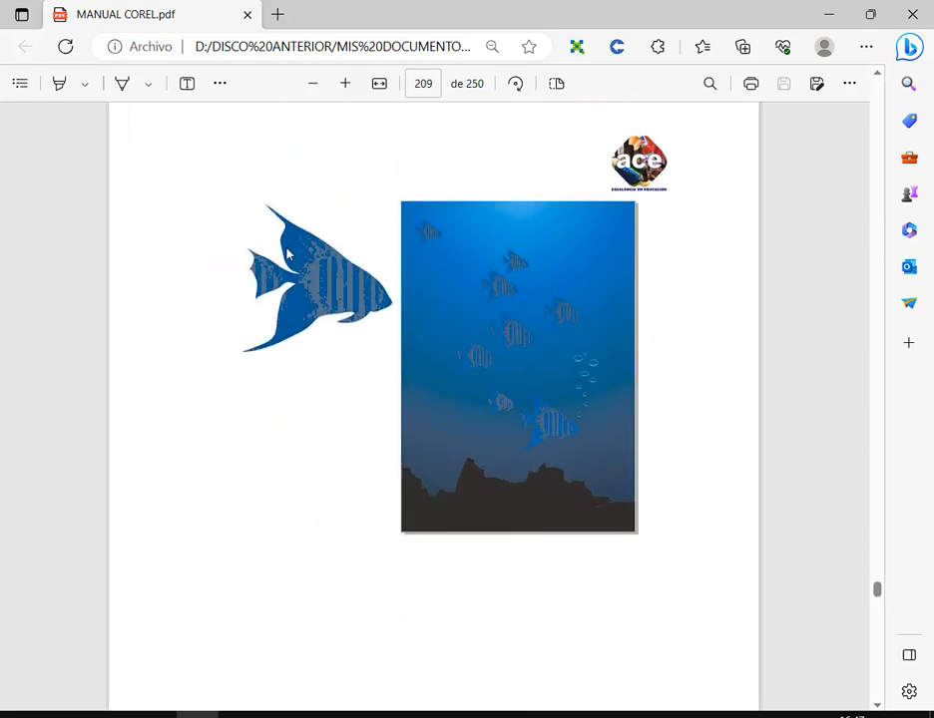
scroll(458, 290, "down", 6)
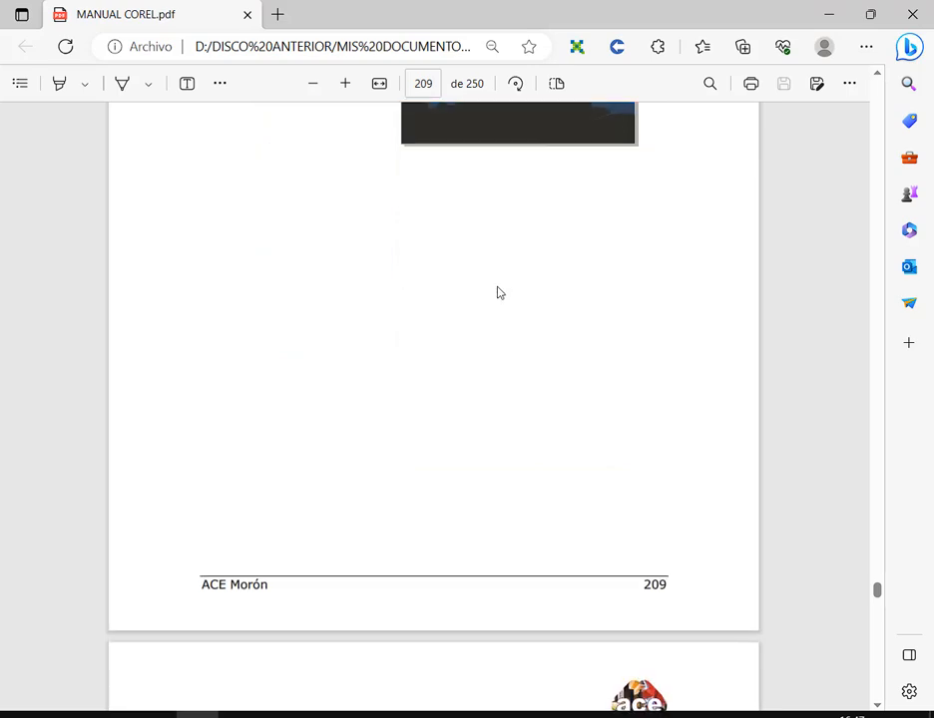
scroll(496, 298, "down", 4)
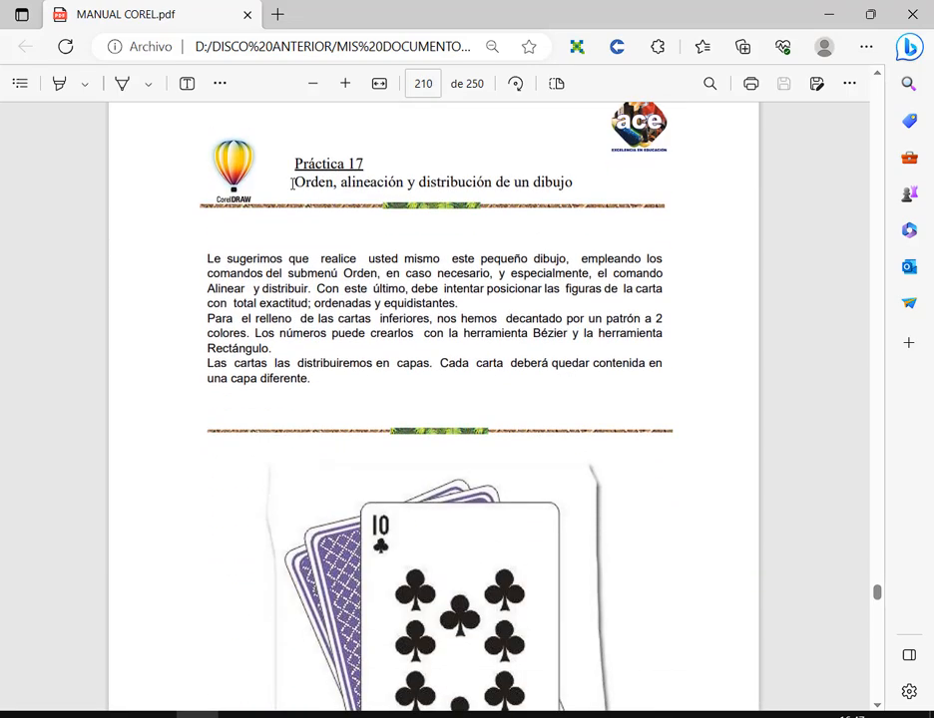
Step: Read the Práctica 17 instructions on order, alignment and distribution, and examine the ten of clubs card illustration
left_click_drag(291, 183, 573, 184)
left_click(381, 354)
scroll(546, 287, "down", 2)
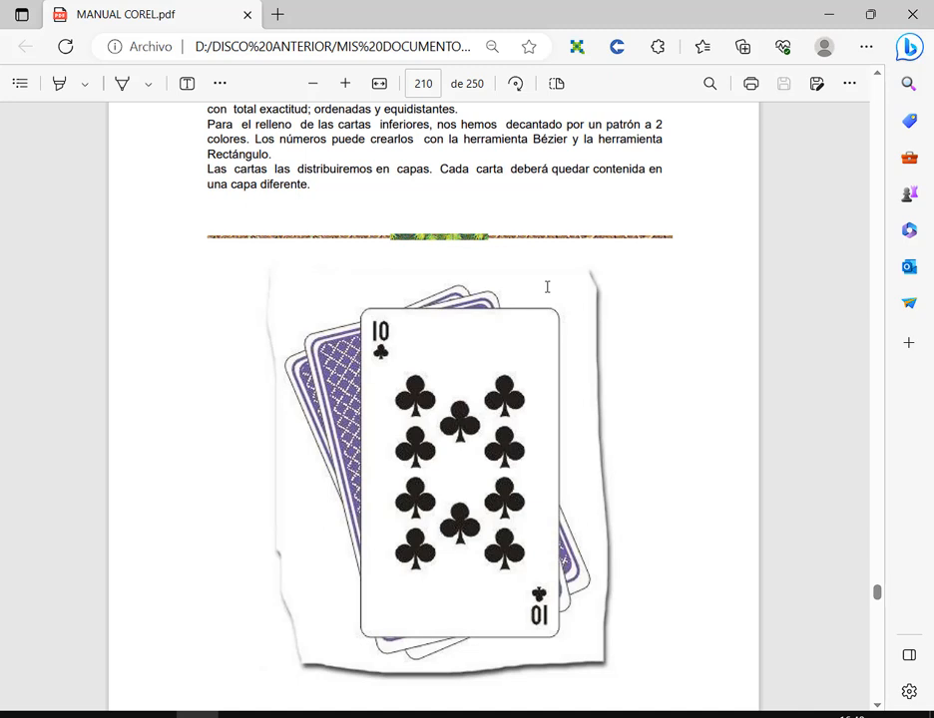
left_click(495, 715)
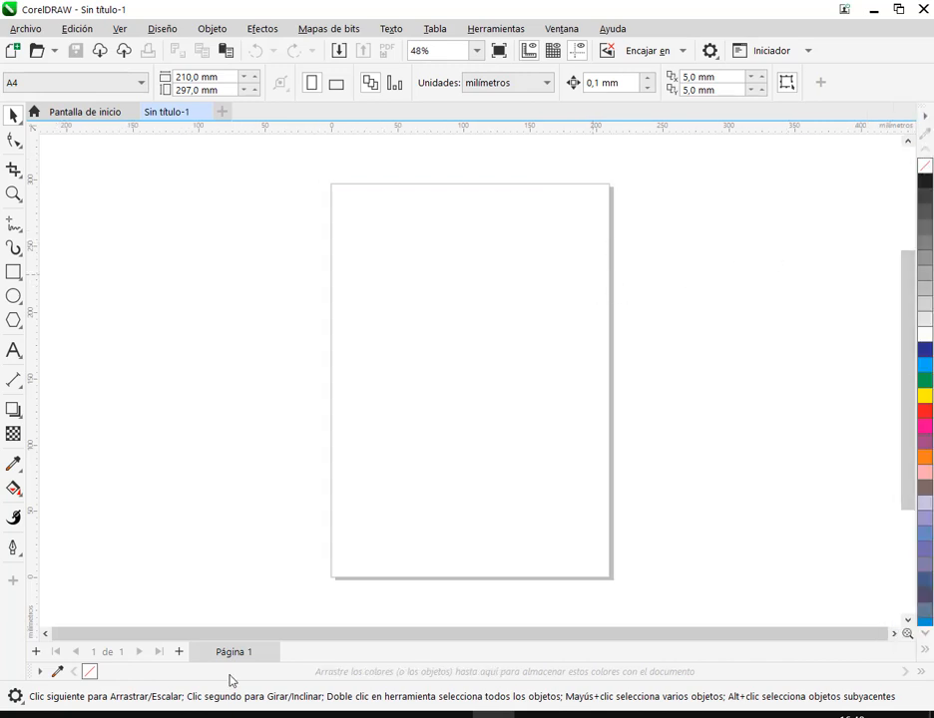
left_click(198, 715)
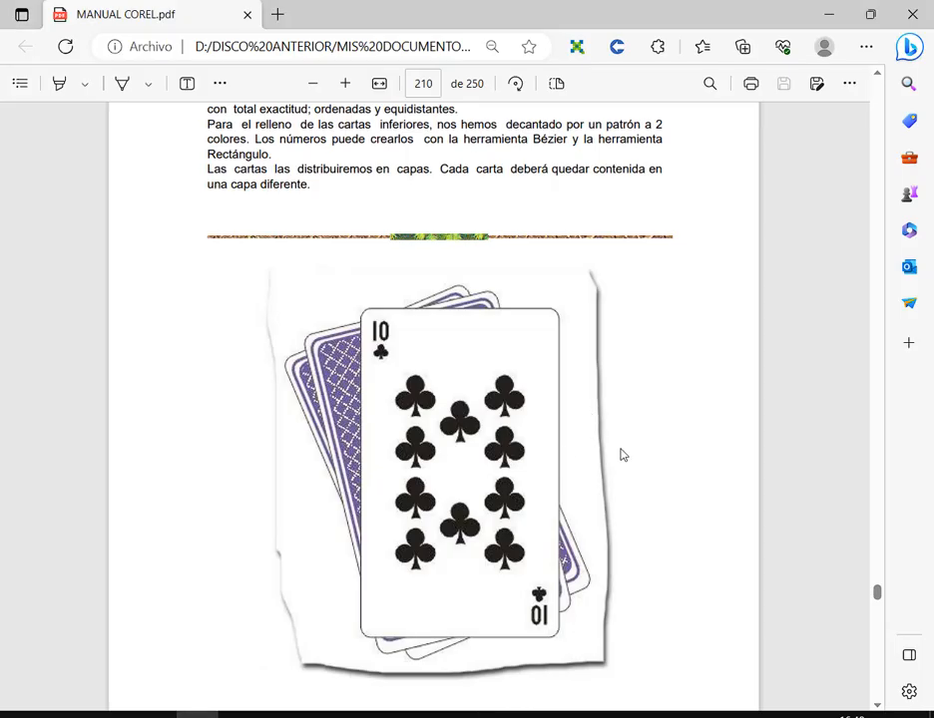
scroll(620, 455, "down", 1)
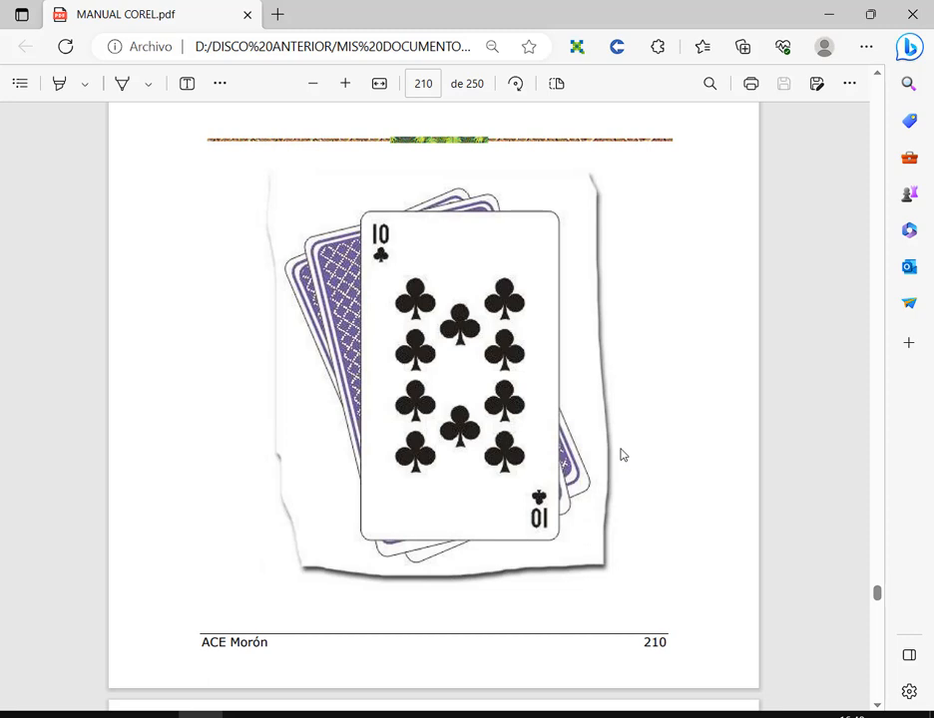
scroll(620, 455, "up", 3)
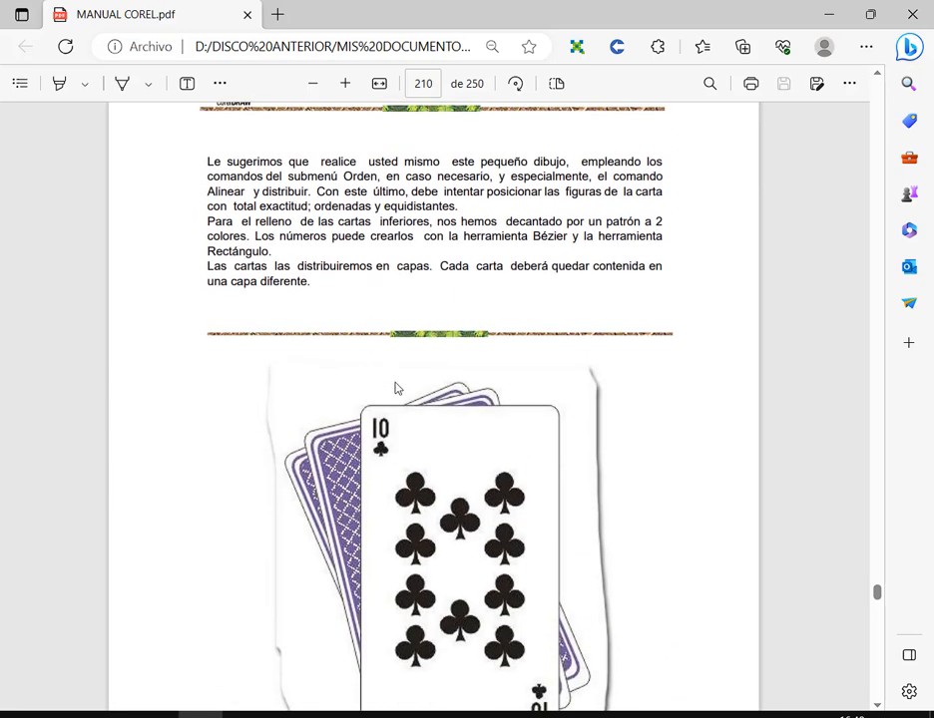
scroll(399, 391, "down", 2)
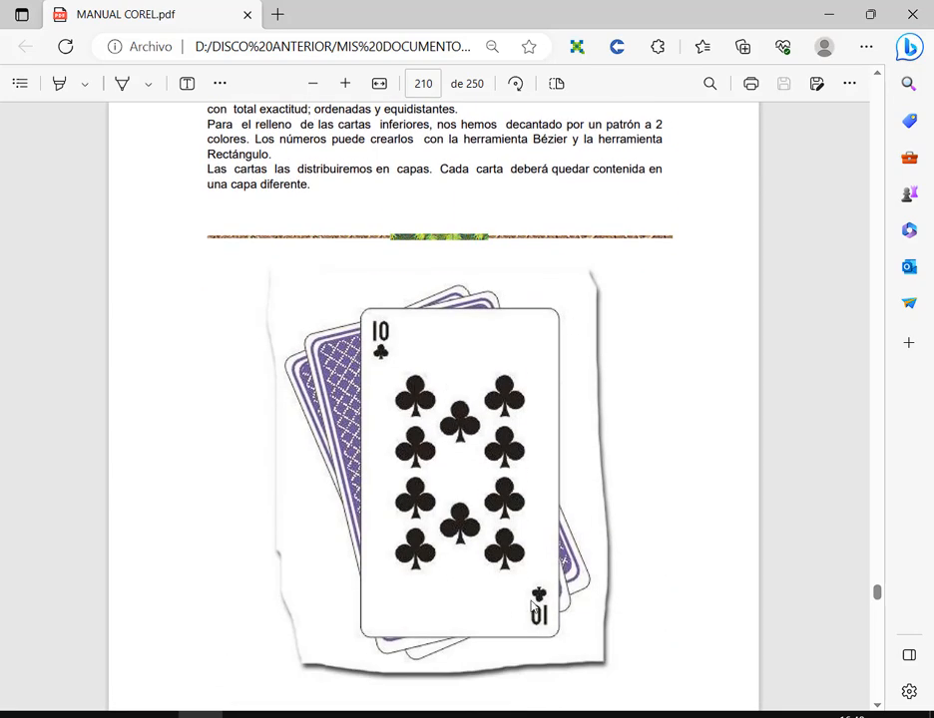
Step: Switch to CorelDRAW and draw a green-filled rectangle about 58 × 40 mm in the upper part of the page
left_click(511, 714)
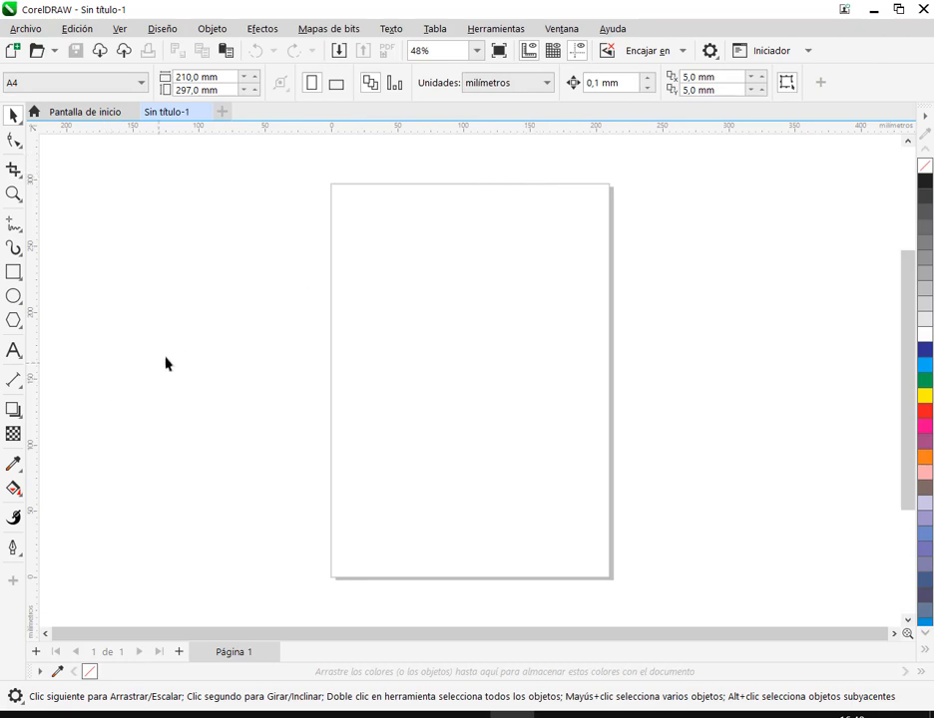
left_click(13, 272)
mouse_move(358, 232)
left_mouse_down()
mouse_move(438, 286)
mouse_move(416, 298)
left_mouse_up()
left_click(13, 115)
left_click(924, 381)
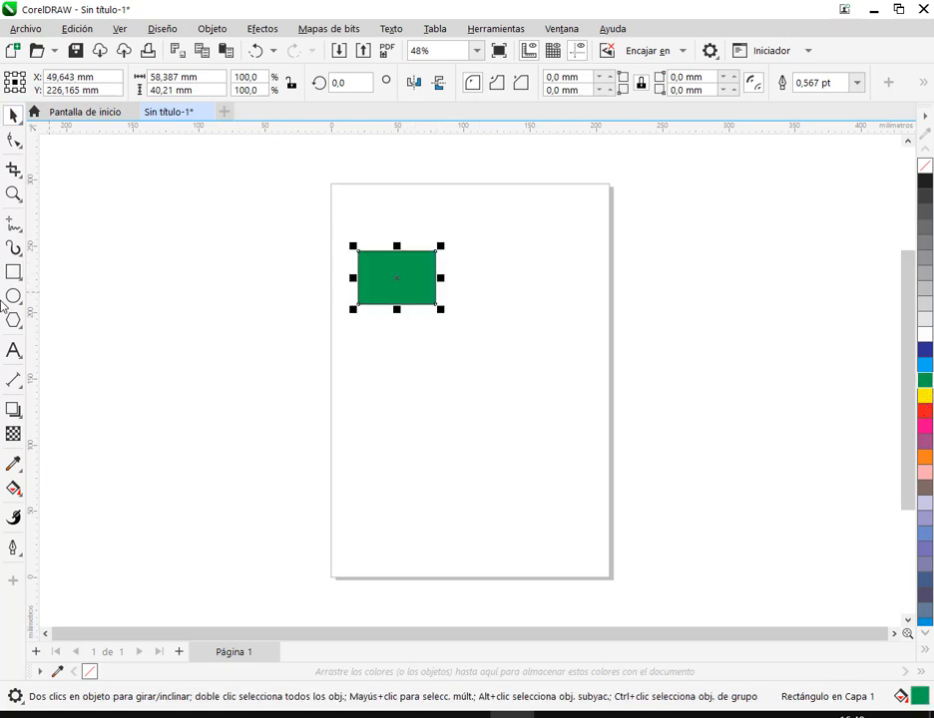
Step: Draw an ellipse about 59 × 57 mm overlapping the green rectangle's upper corner and fill it red
left_click(13, 296)
left_click_drag(390, 214, 470, 289)
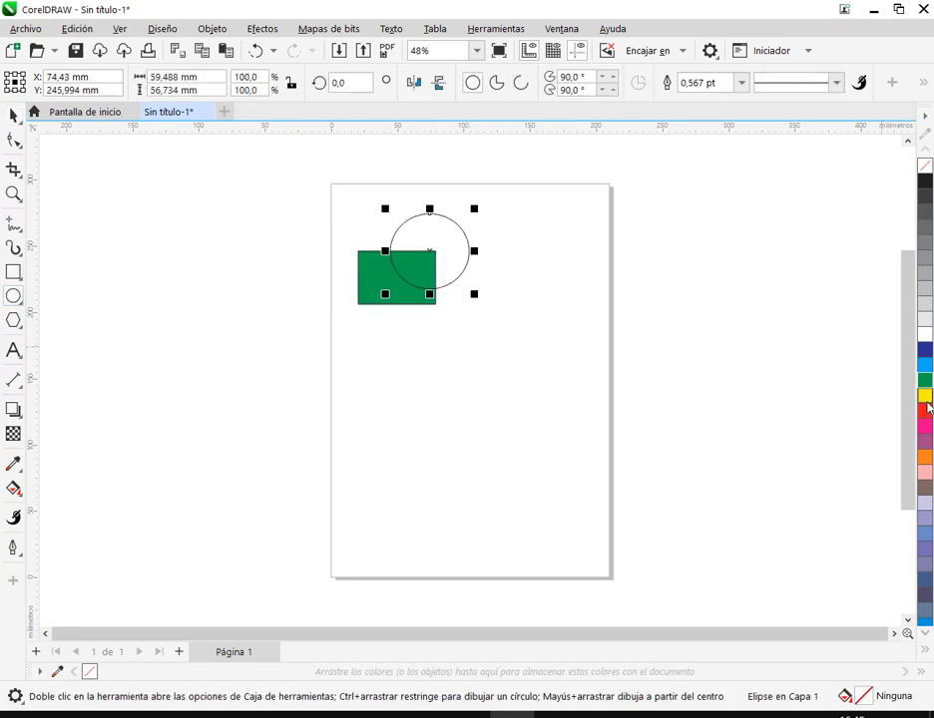
left_click(926, 410)
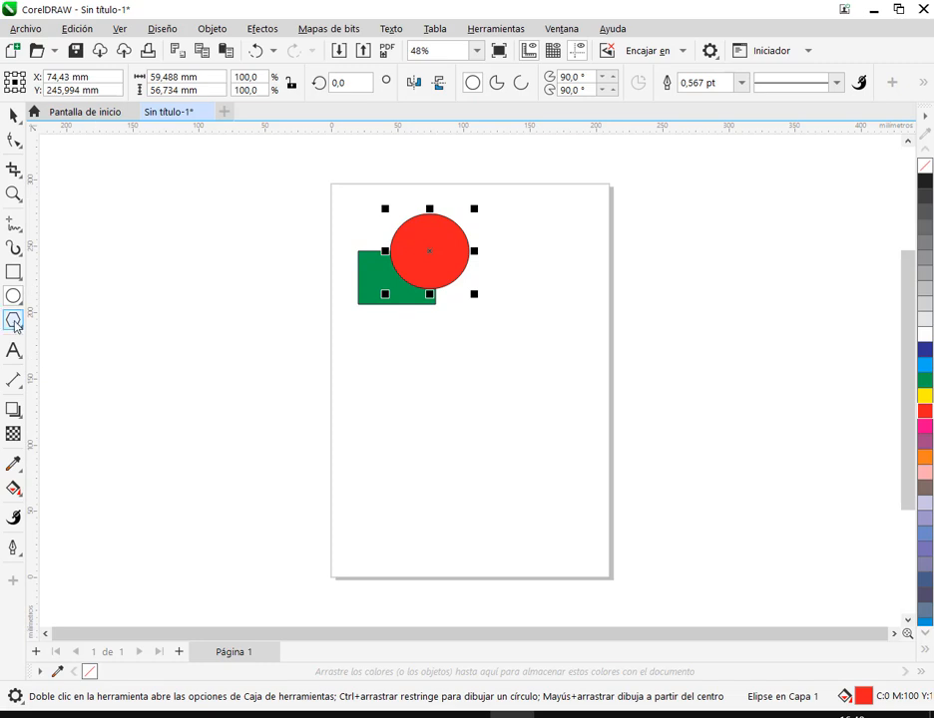
Step: Draw a three-sided polygon about 38 × 41 mm over the rectangle and the red circle, and fill it yellow
key("y")
left_click_drag(357, 203, 418, 268)
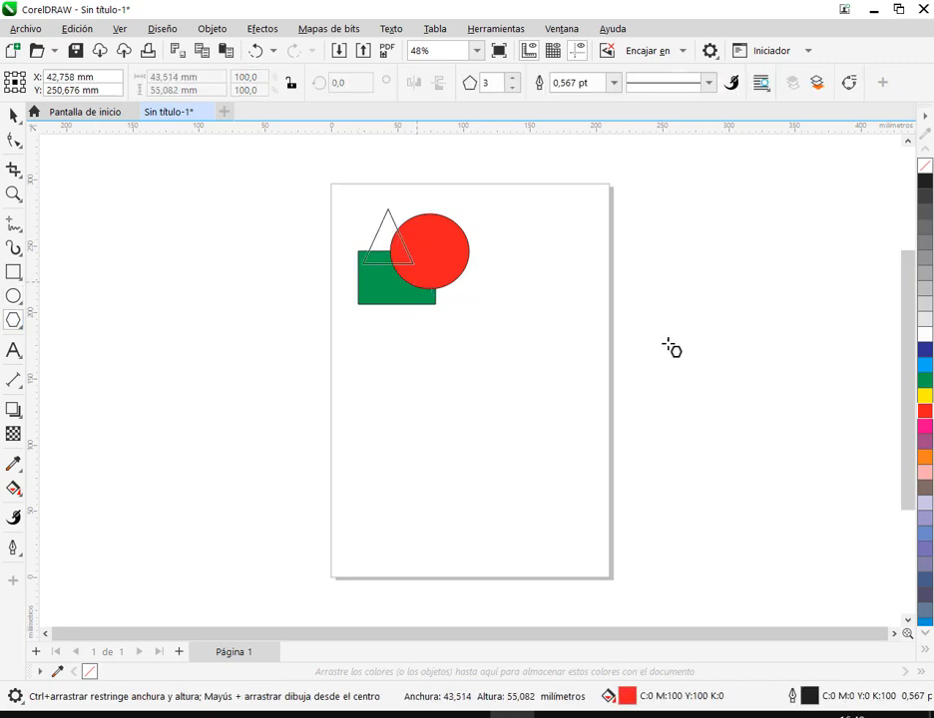
left_click(924, 395)
left_click(16, 115)
Step: Set the yellow polygon to 6 sides, widen it to about 49 mm and shift it away from the red circle
scroll(463, 196, "up", 1)
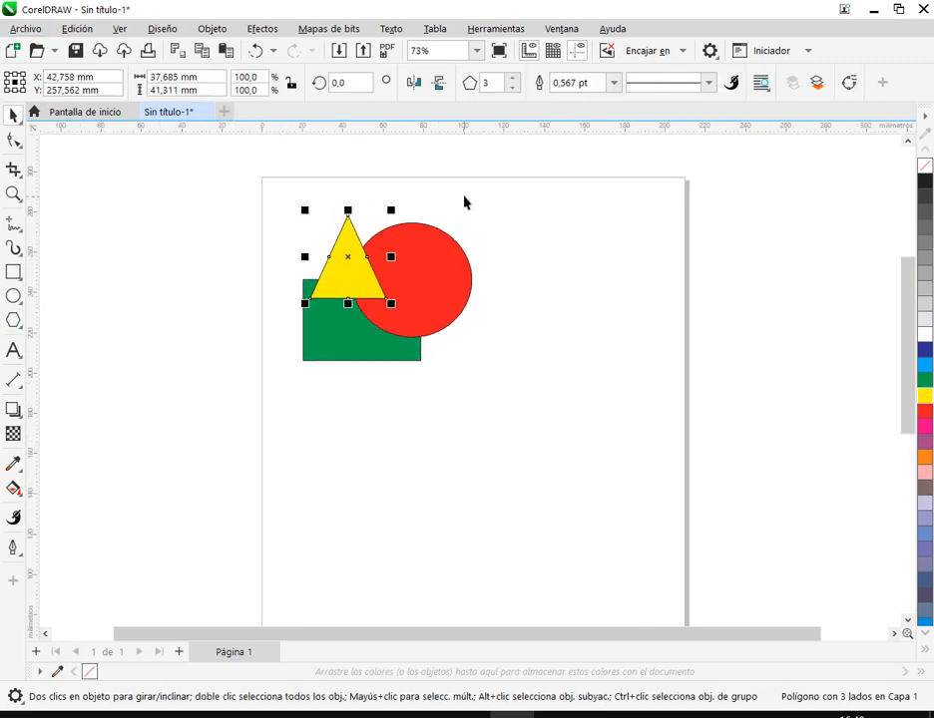
left_click(510, 80)
left_click(510, 80)
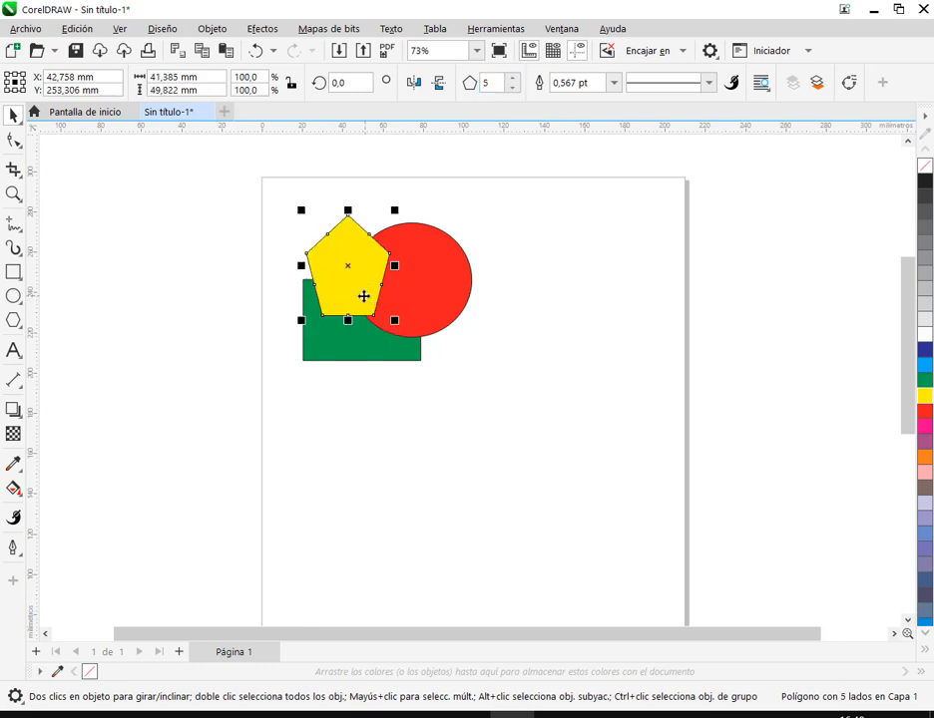
left_click(511, 79)
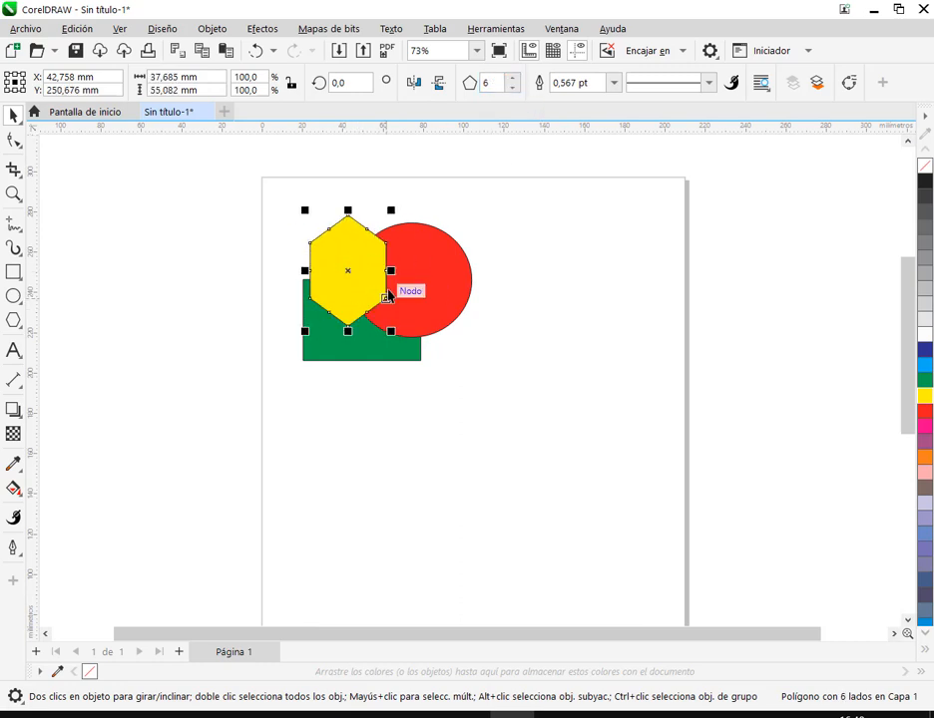
left_click_drag(390, 271, 368, 271)
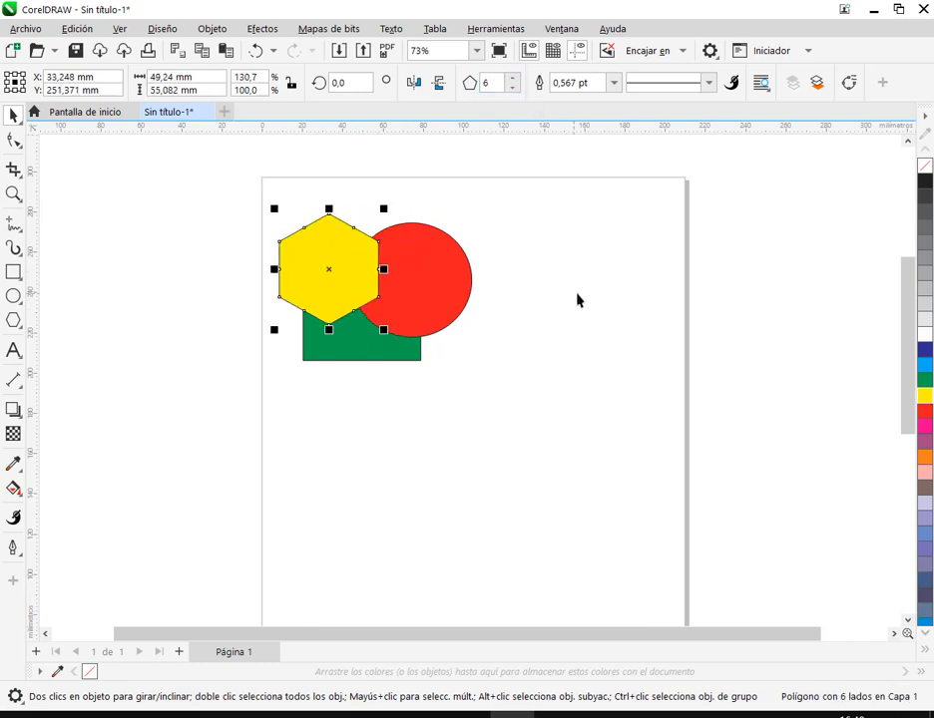
left_click(580, 302)
Step: Move the green rectangle slightly down and to the left beneath the hexagon and circle
left_click_drag(357, 350, 345, 355)
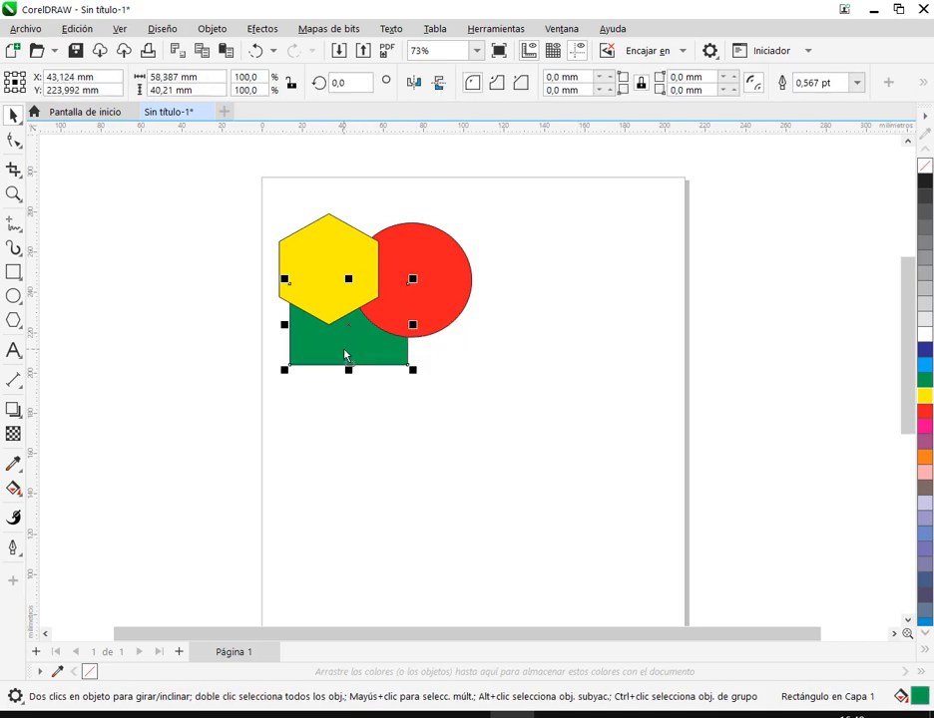
left_click(554, 282)
left_click_drag(468, 327, 399, 377)
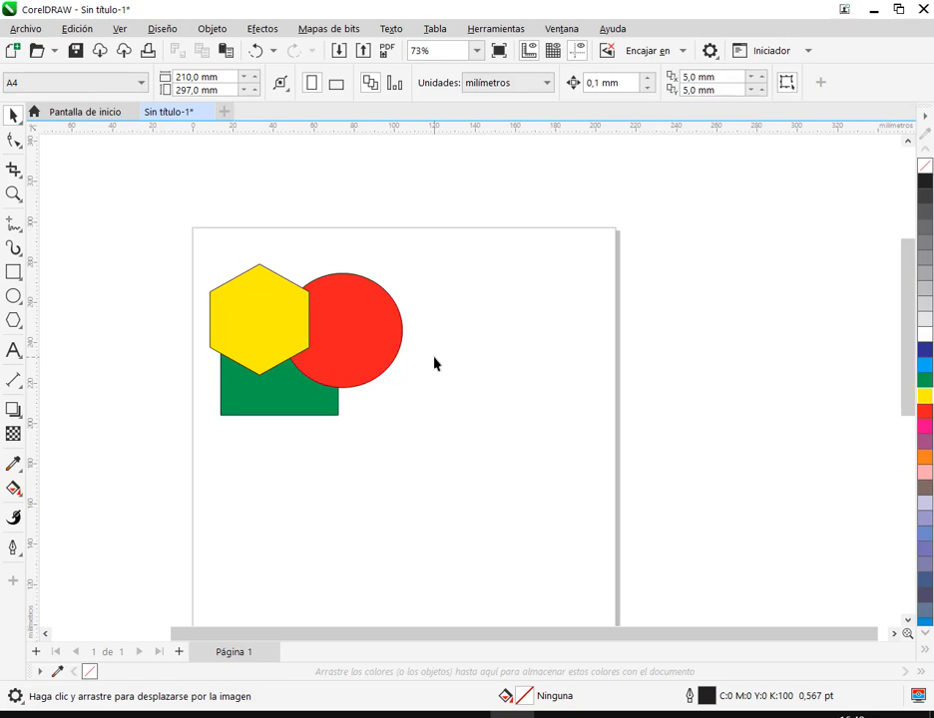
key("i")
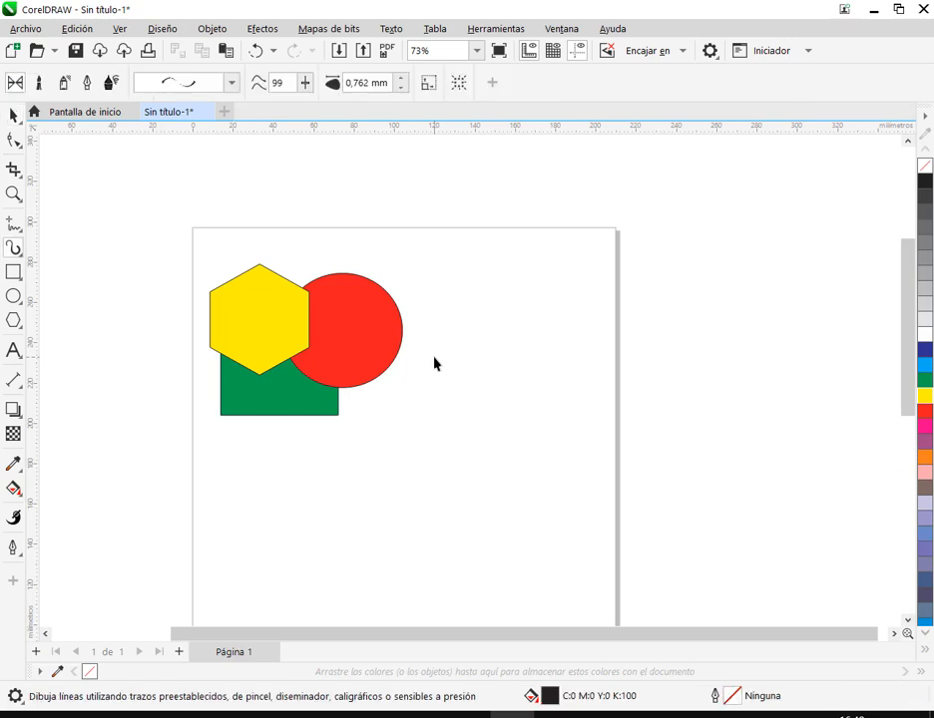
left_click(13, 116)
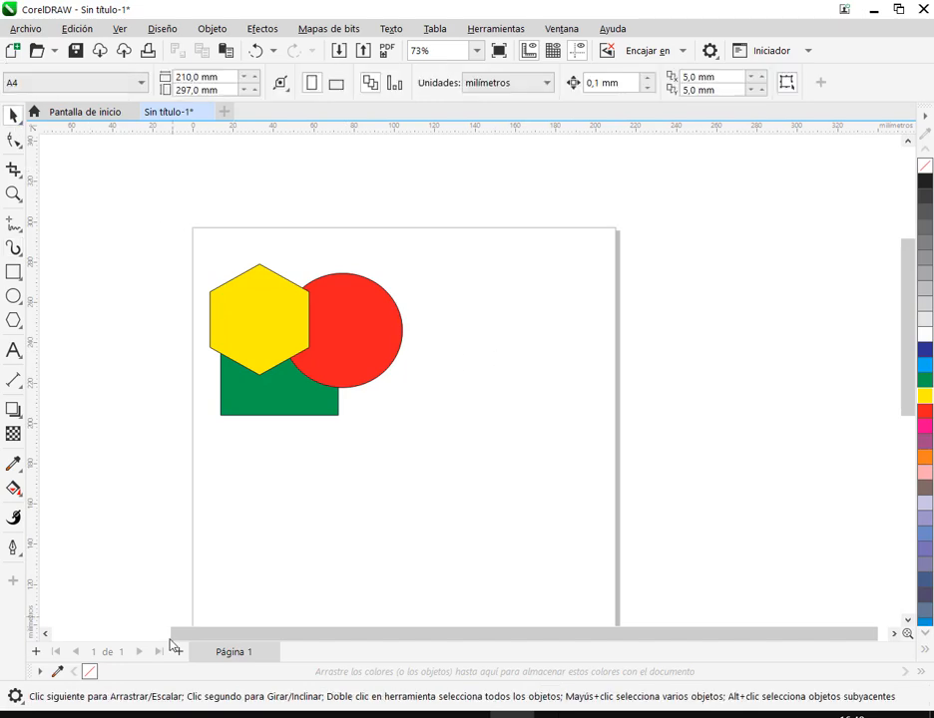
Step: Search the computer for "ill" and launch Adobe Illustrator CS6 (64 Bit)
left_click(66, 715)
type("ill")
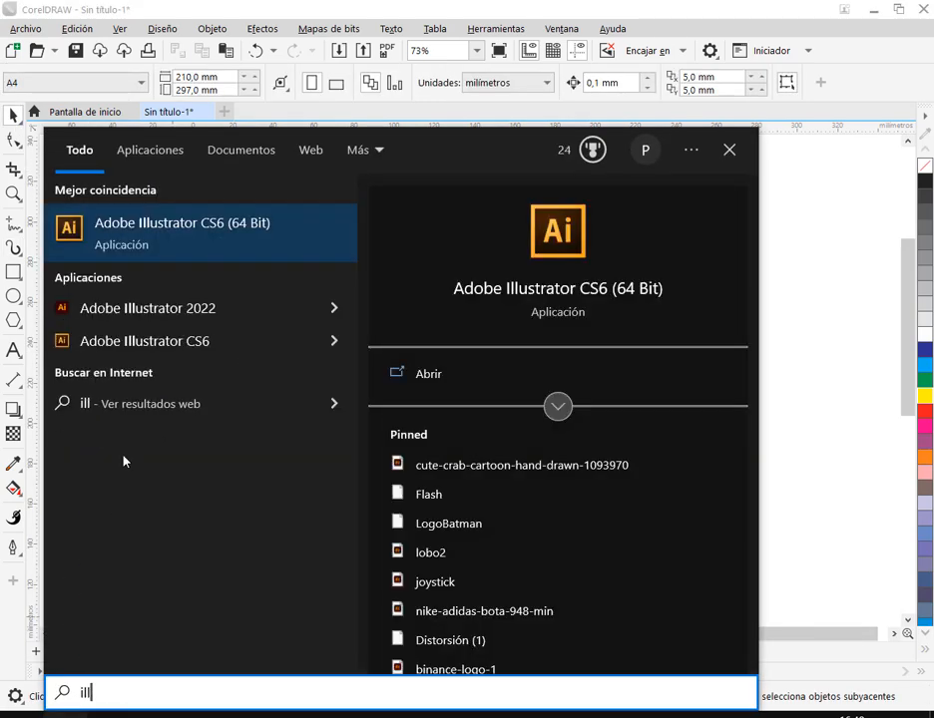
left_click(154, 236)
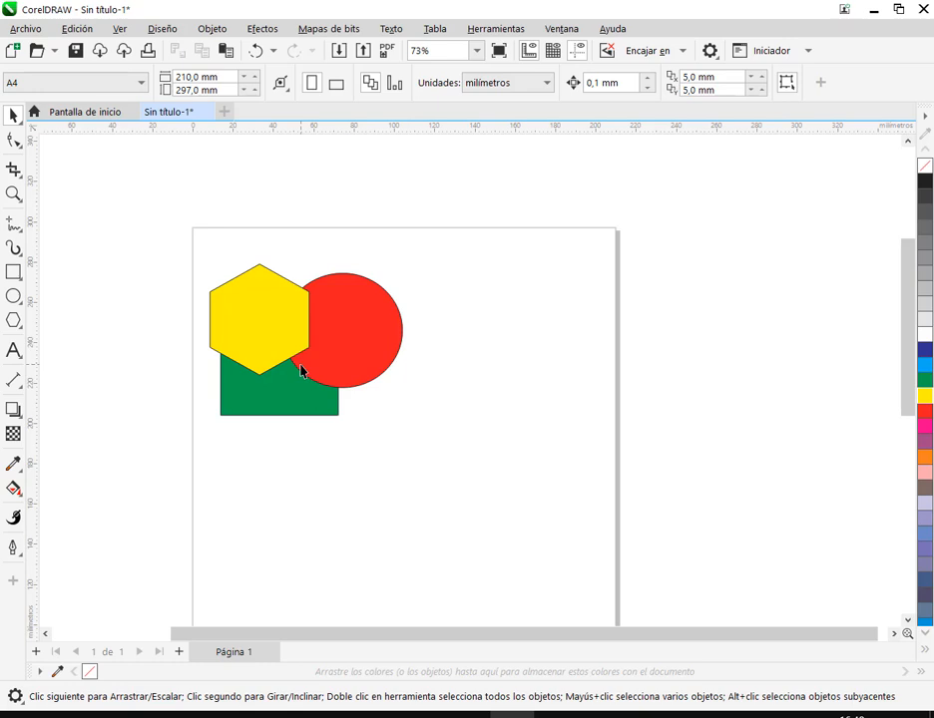
Step: Flatten the red circle into an ellipse about 59 × 28 mm and move the green rectangle up and right behind it
left_click(325, 342)
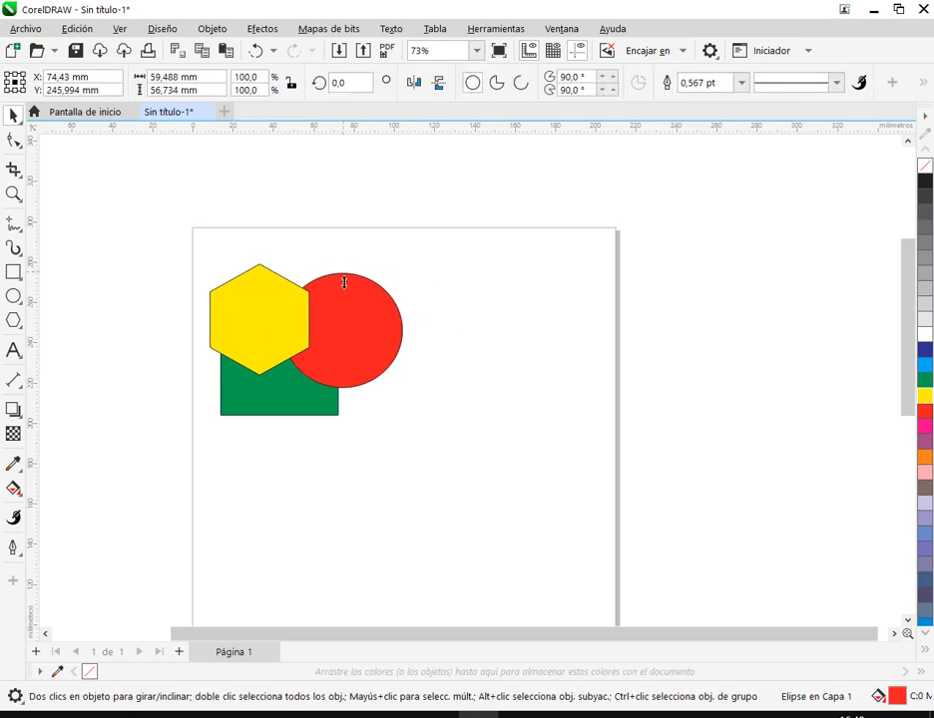
left_click_drag(342, 270, 328, 330)
left_click_drag(305, 373, 317, 352)
left_click(419, 321)
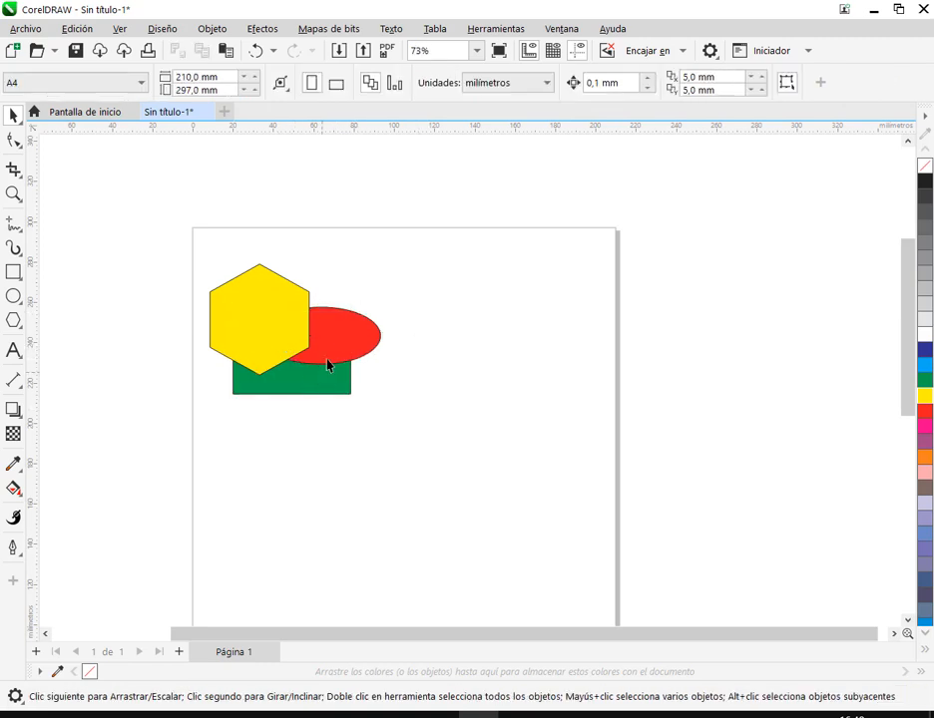
Step: Review the stacking-order commands available for the red ellipse, without applying any
left_click(333, 353)
right_click(340, 332)
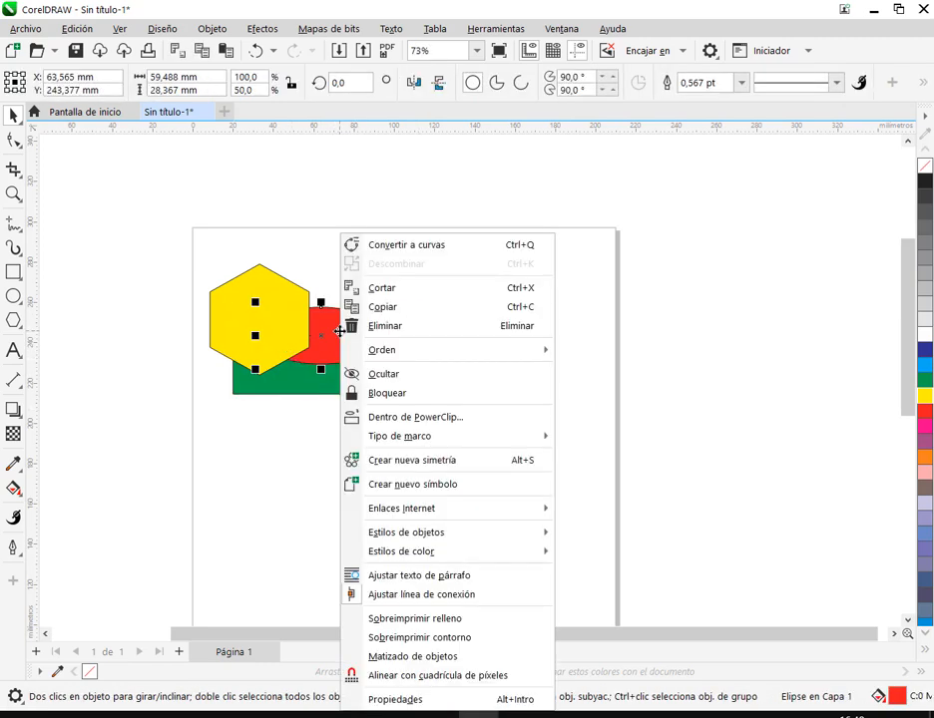
mouse_move(410, 359)
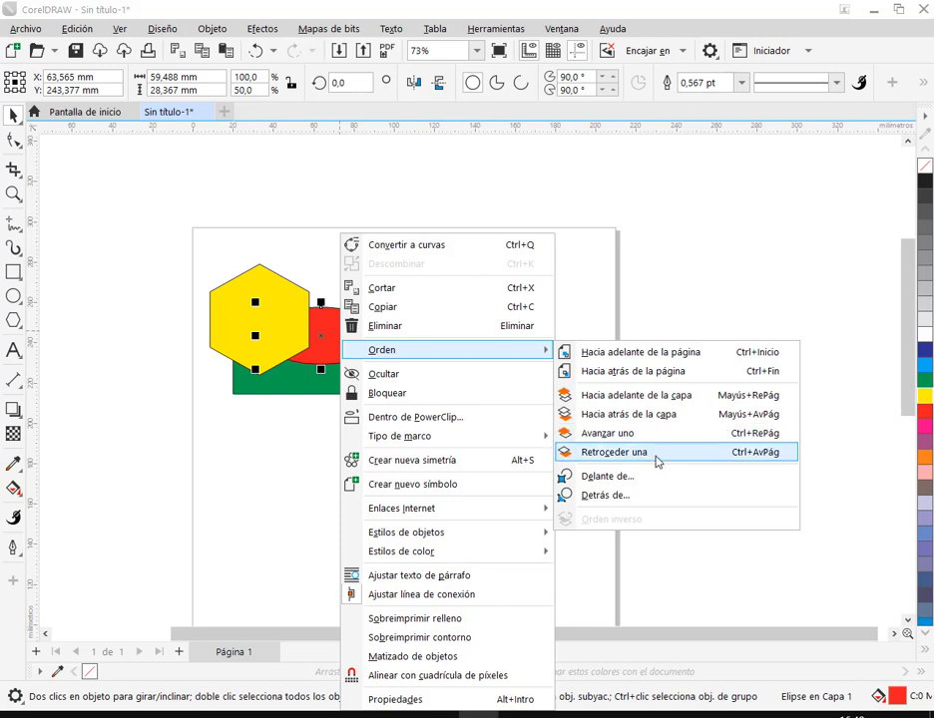
left_click(653, 270)
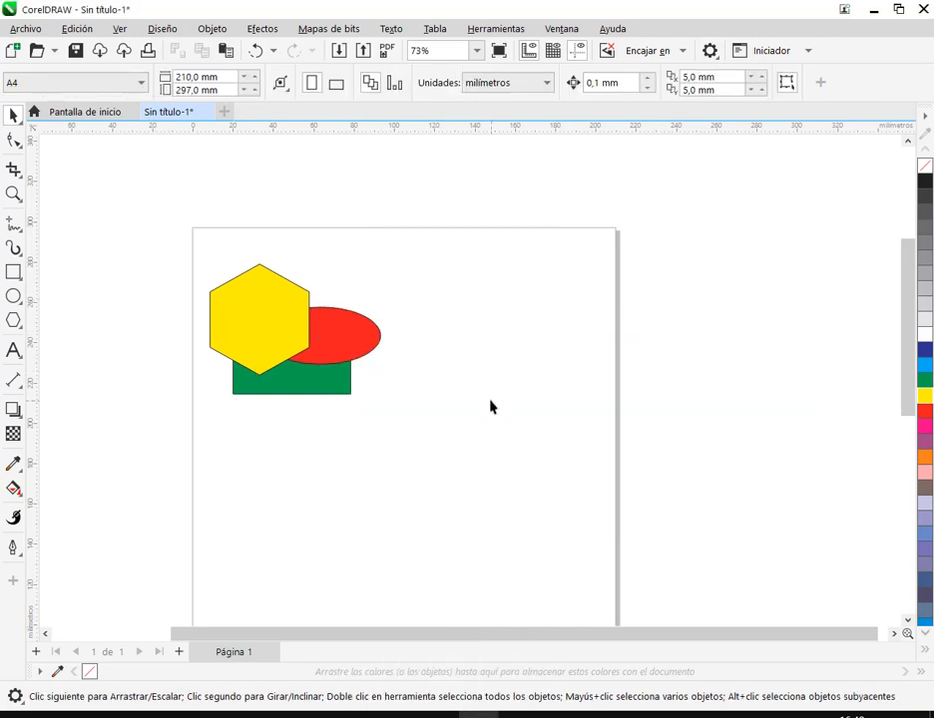
Step: Display the Objetos docker for the document with the yellow hexagon, red ellipse and green rectangle
key("h")
left_click_drag(464, 393, 543, 385)
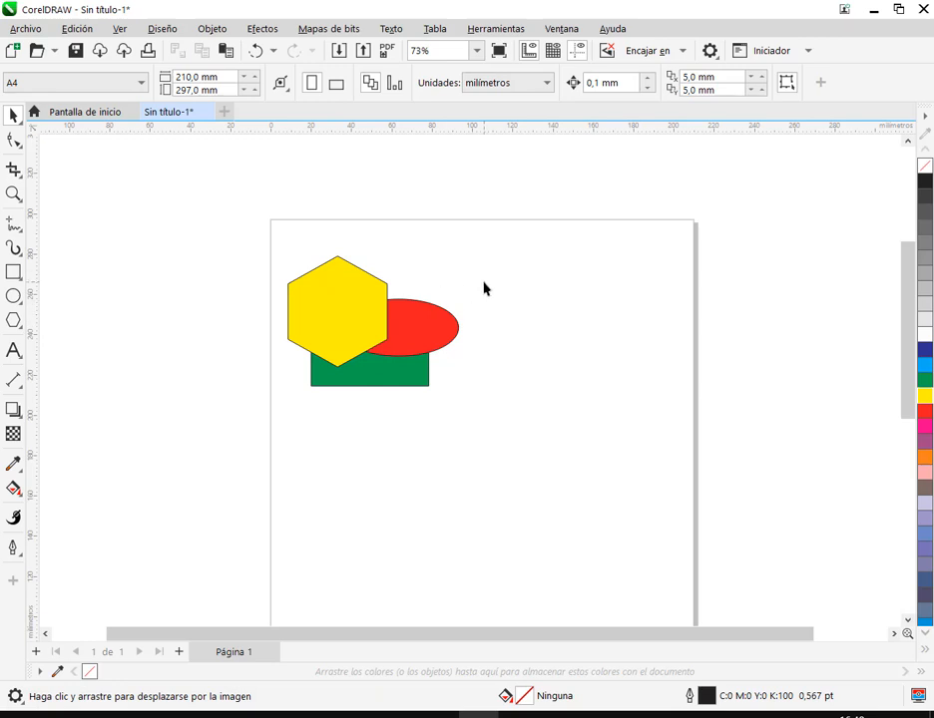
left_click(550, 29)
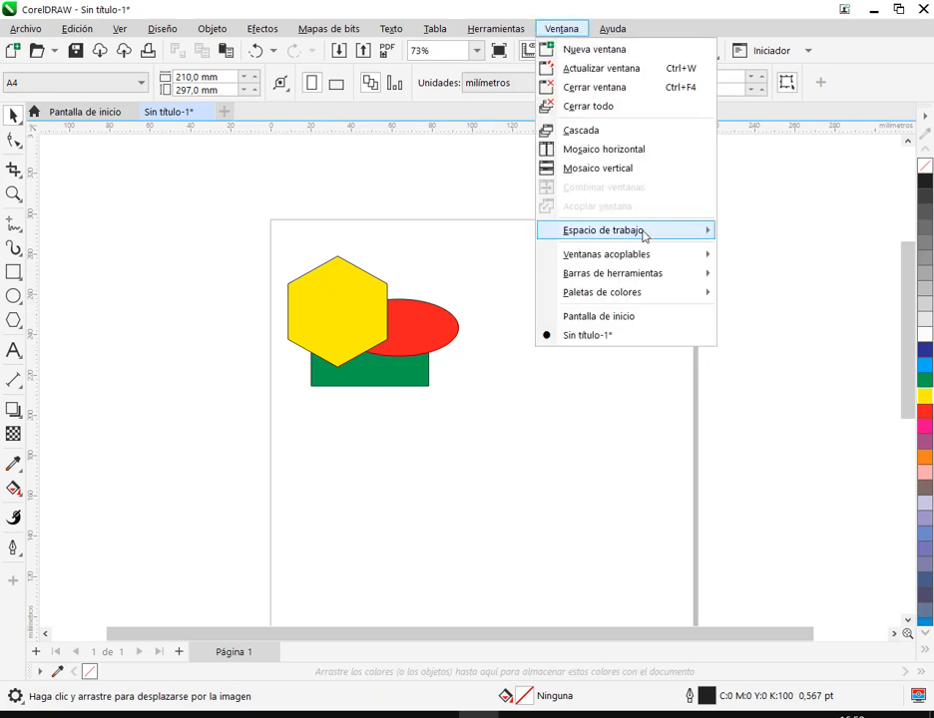
mouse_move(656, 260)
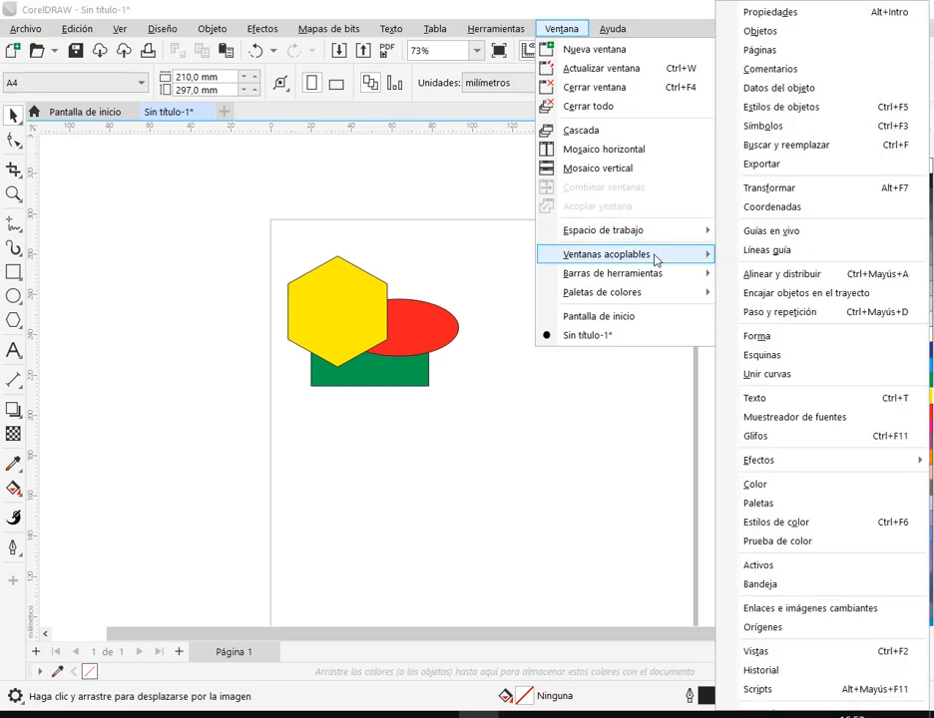
left_click(758, 32)
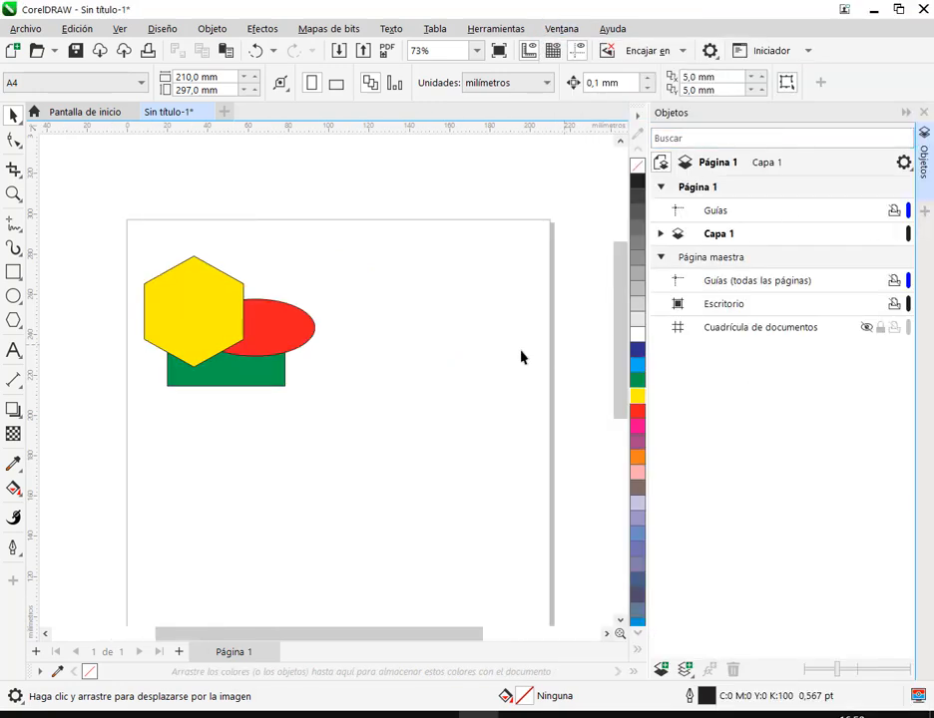
Step: Search the computer for "corel", launch CorelDRAW X5 and create a new A4 portrait document in CMYK at 300 ppp
left_click(65, 715)
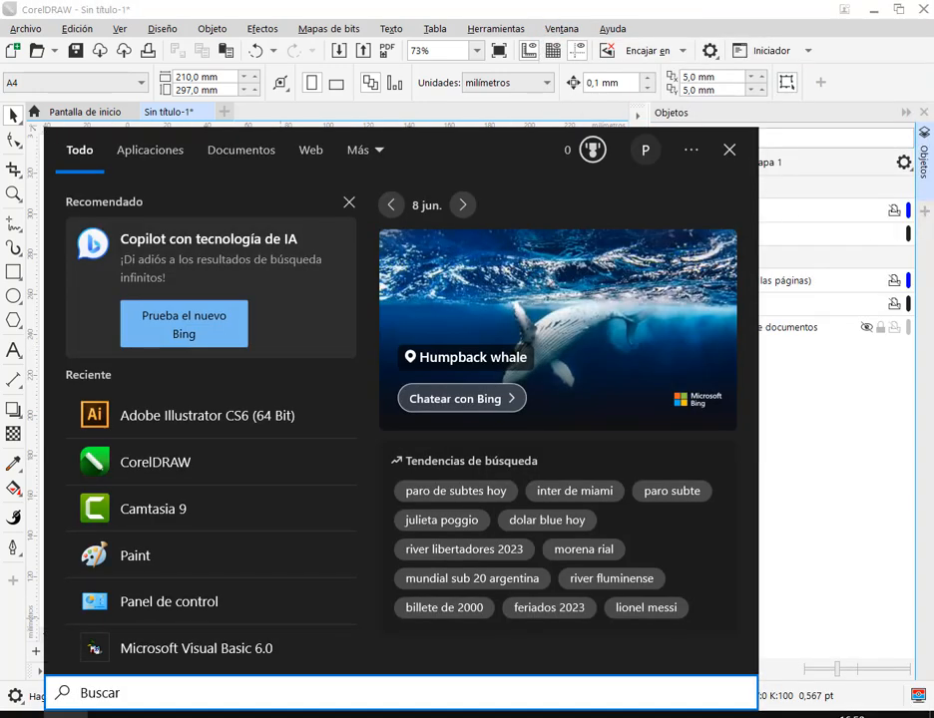
type("corel")
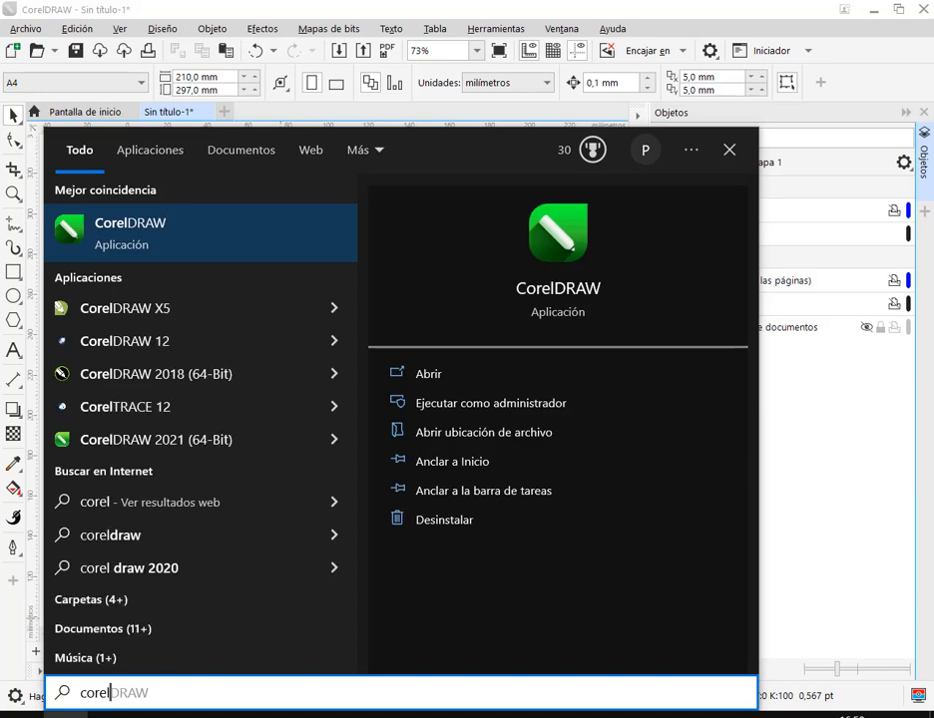
left_click(167, 309)
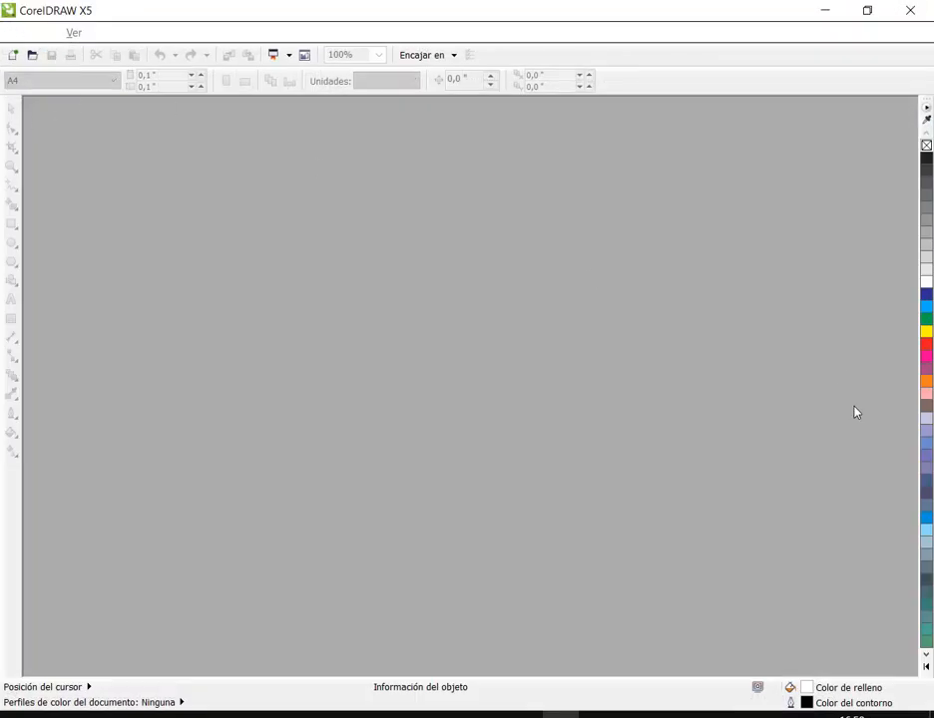
left_click(14, 57)
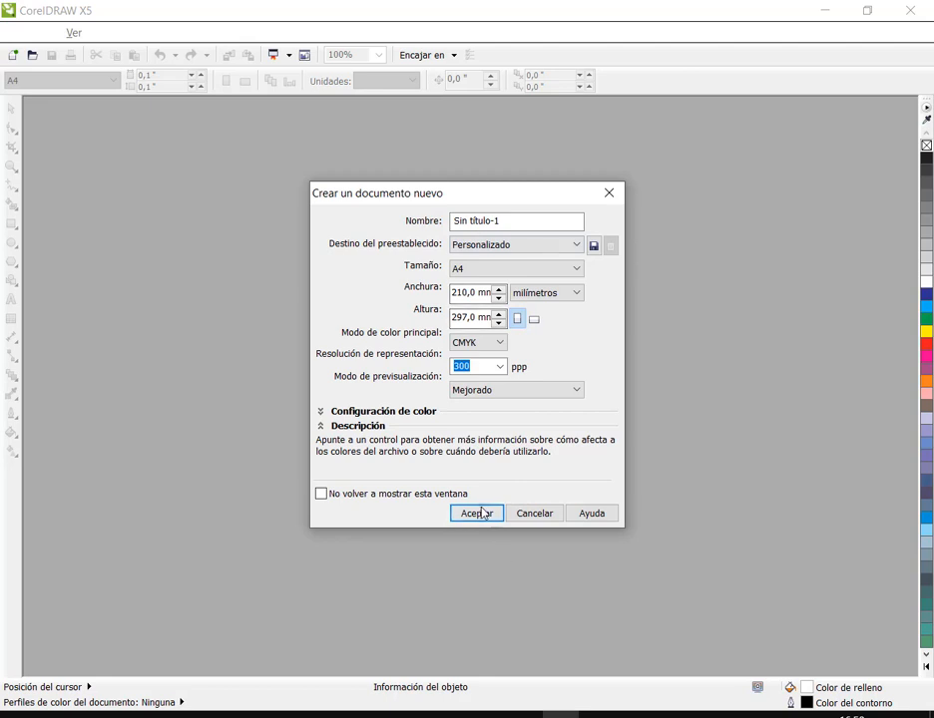
left_click(480, 512)
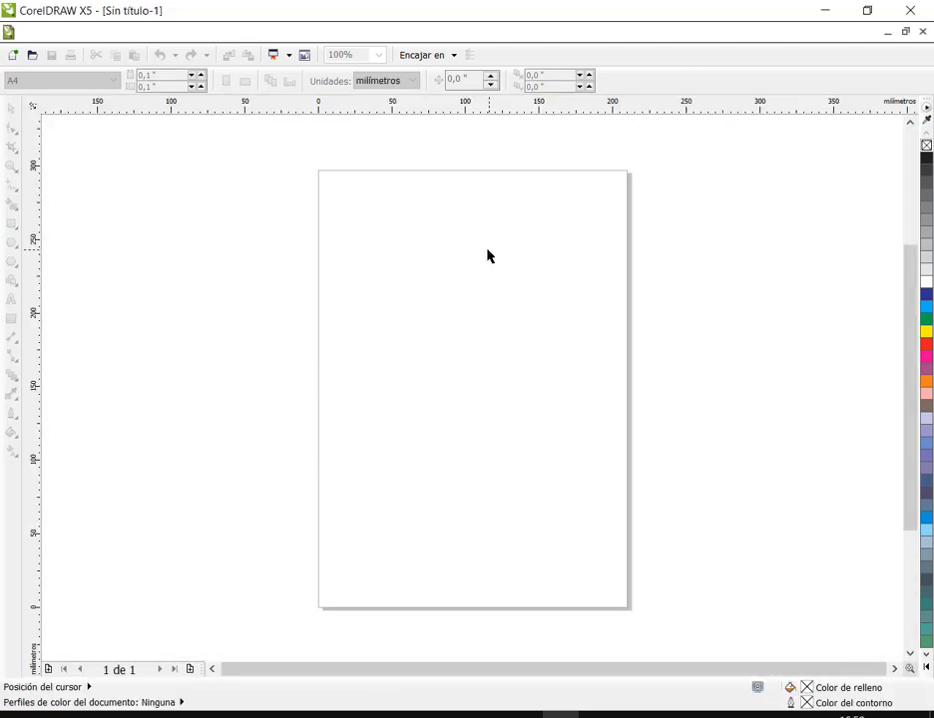
Step: Draw a red-filled ellipse about 62 × 60 mm and a green-filled rectangle about 147 × 45 mm across it
left_click(11, 243)
scroll(475, 298, "up", 2)
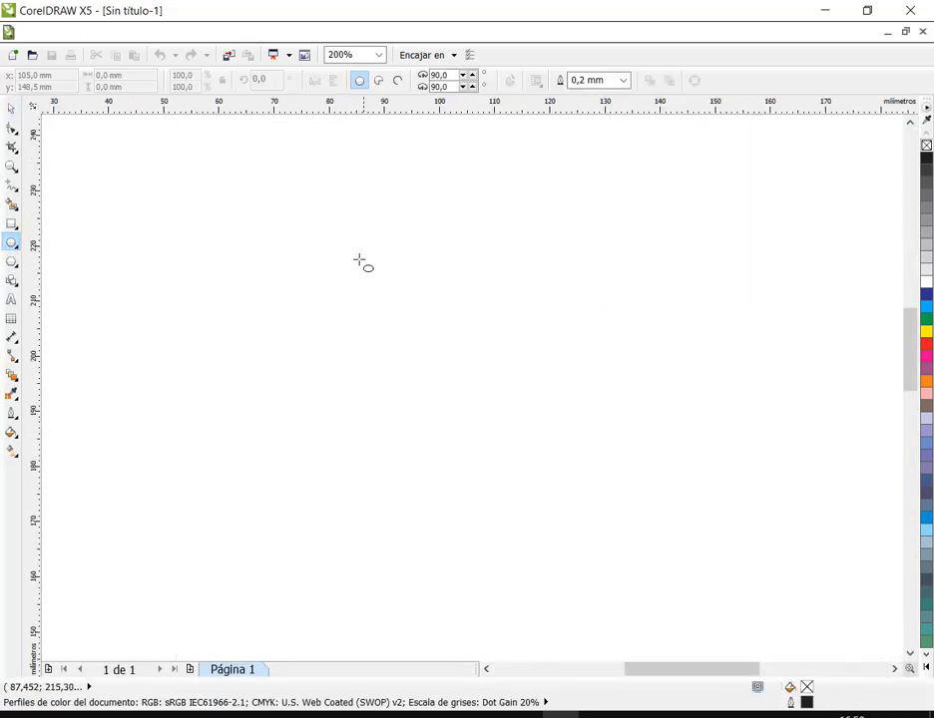
scroll(363, 265, "down", 1)
left_click_drag(278, 215, 447, 381)
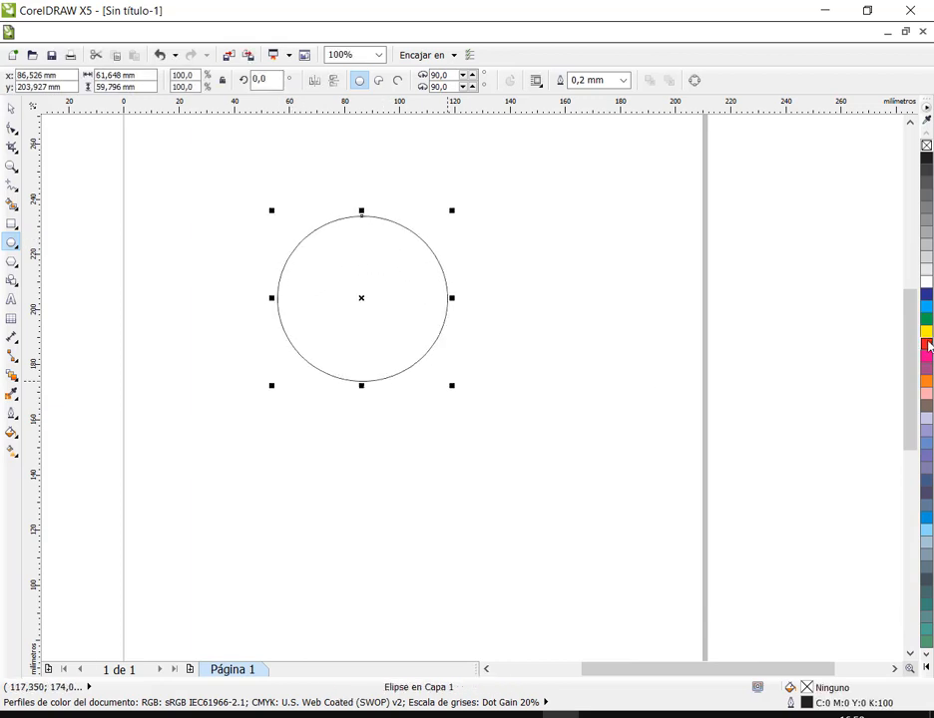
left_click(925, 343)
left_click_drag(219, 241, 624, 366)
left_click(925, 318)
Step: Draw a yellow five-sided polygon about 58 × 43 mm overlapping the ellipse and the rectangle
left_click(10, 263)
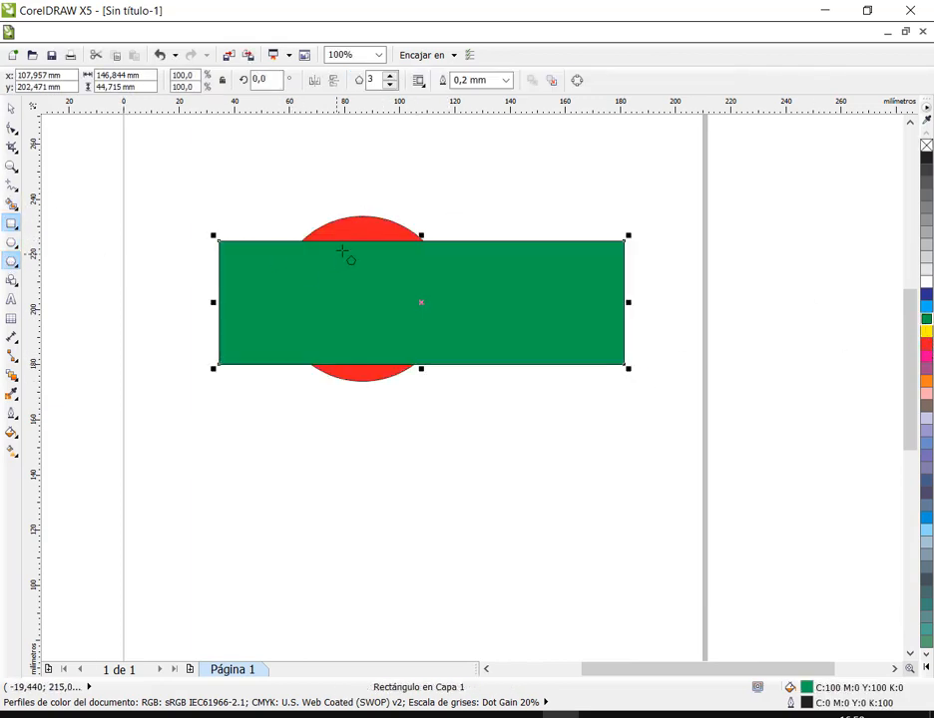
left_click_drag(363, 204, 519, 312)
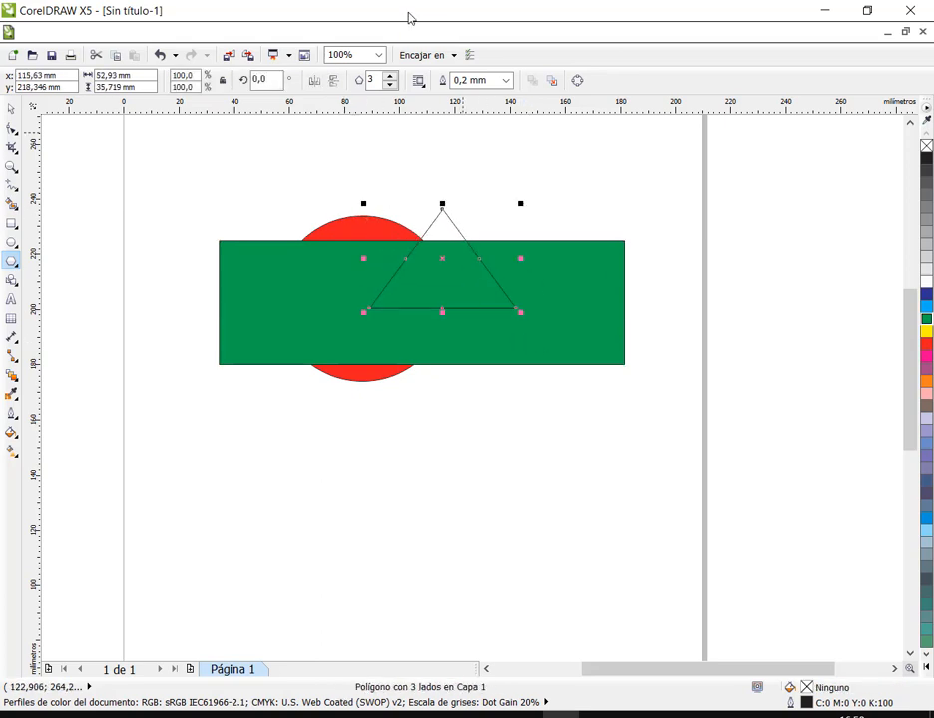
left_click(390, 75)
left_click(390, 76)
left_click(390, 76)
left_click(390, 76)
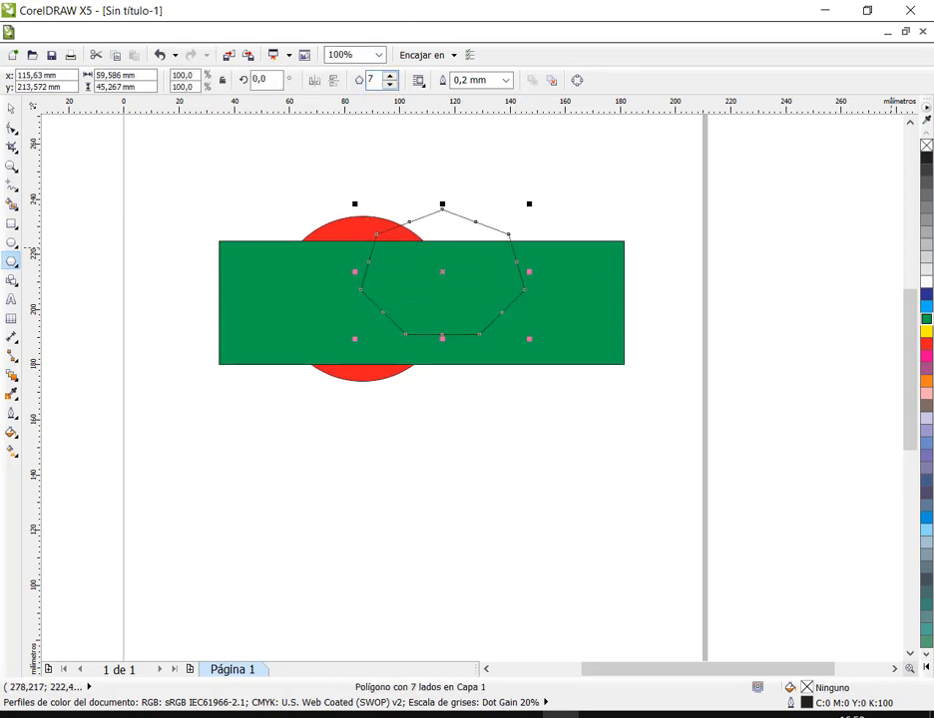
left_click(926, 331)
left_click(390, 84)
left_click(390, 84)
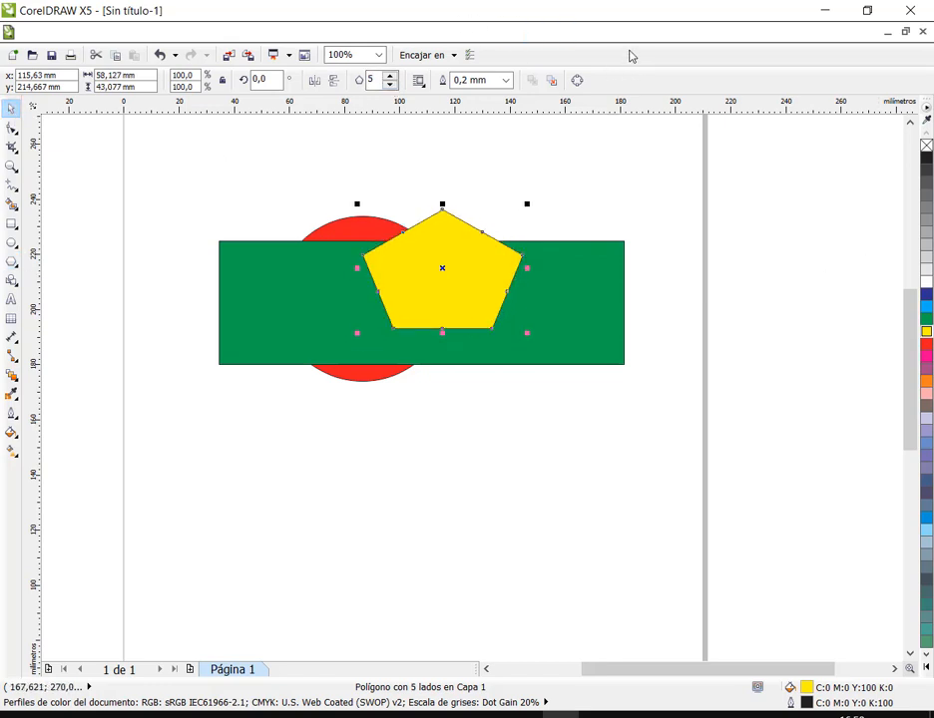
Step: Display the Administrador de objetos docker for the new document
left_click(600, 33)
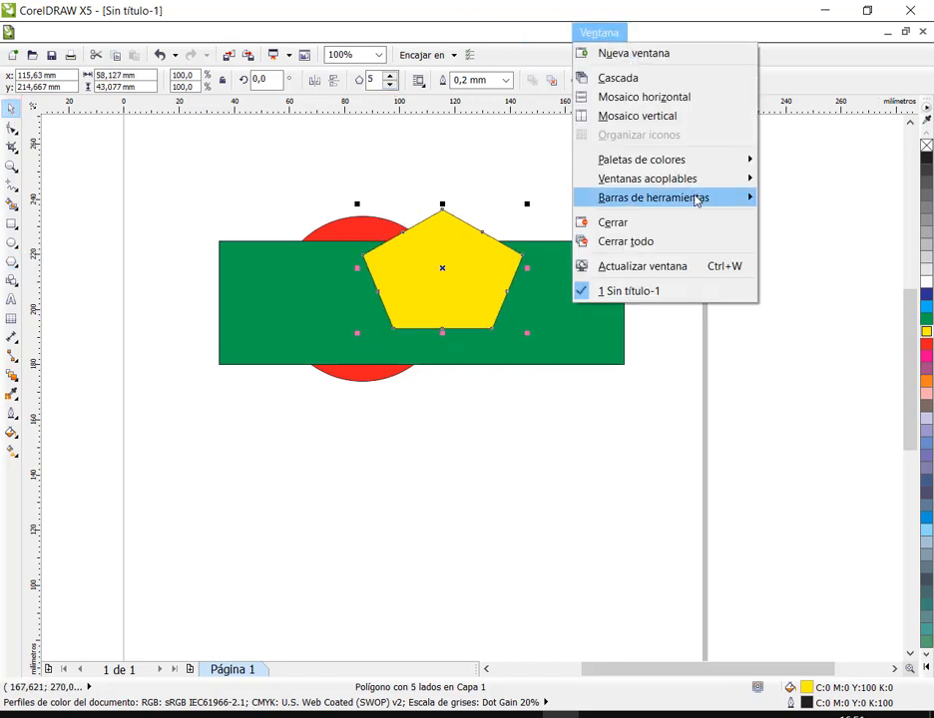
mouse_move(698, 182)
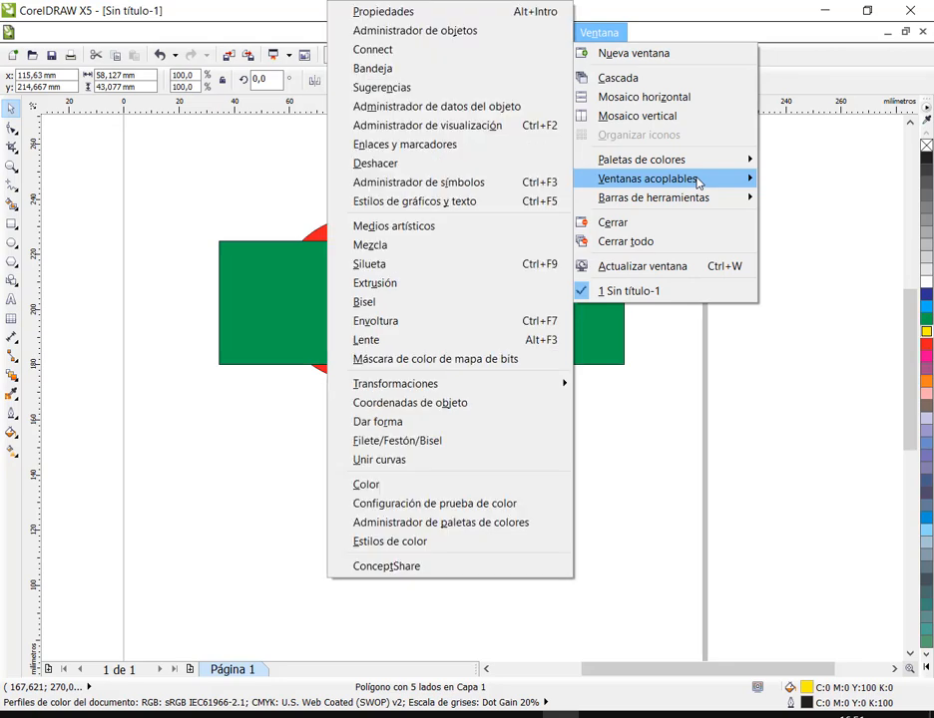
left_click(419, 33)
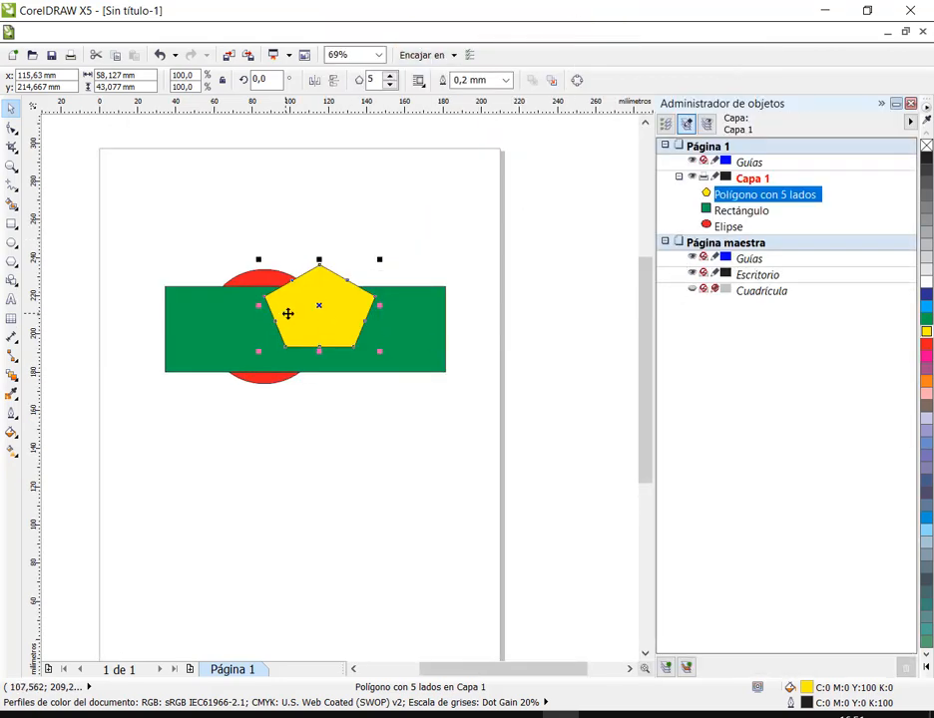
Step: Move the pentagon up and left, shift the rectangle slightly up and left, and lower the red ellipse beneath it
left_click_drag(327, 304, 281, 280)
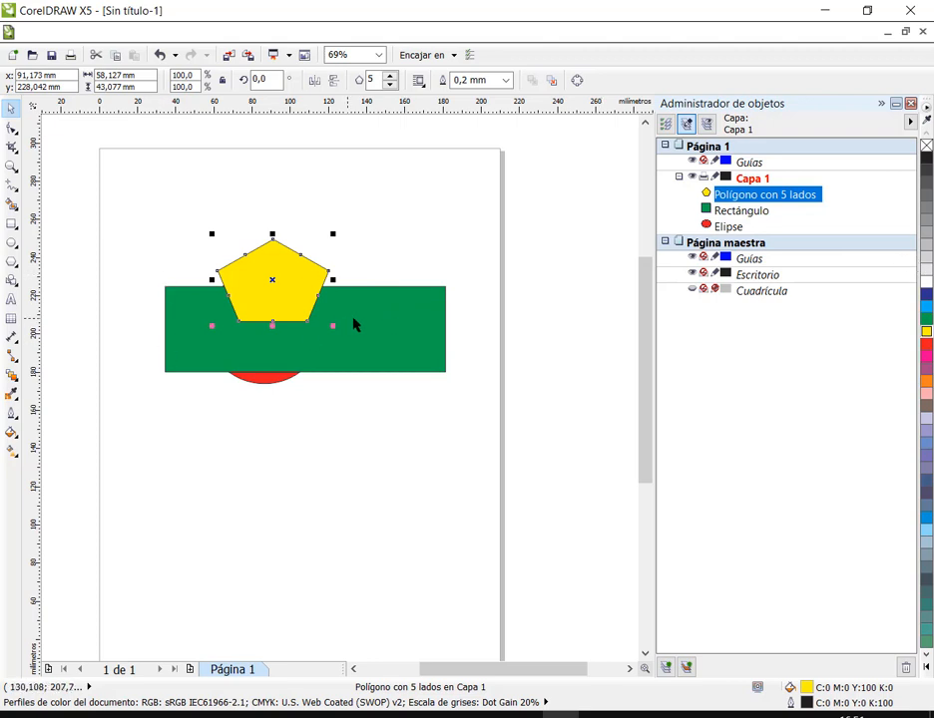
left_click_drag(423, 343, 407, 336)
left_click_drag(266, 379, 275, 398)
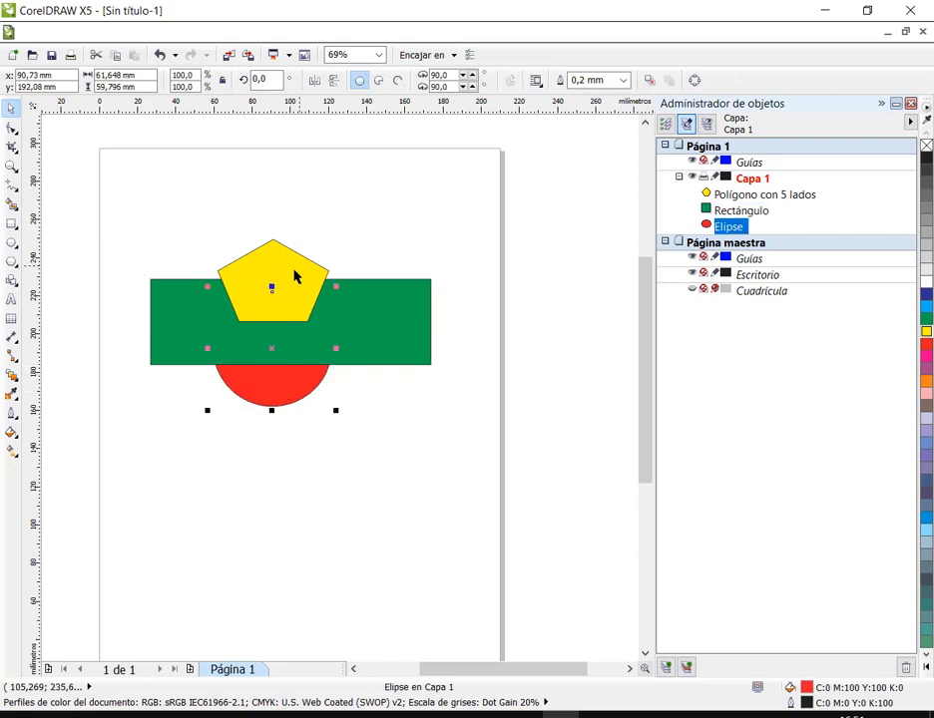
Step: Select Capa 1 in the object manager, then collapse and re-expand its list of objects
left_click(758, 180)
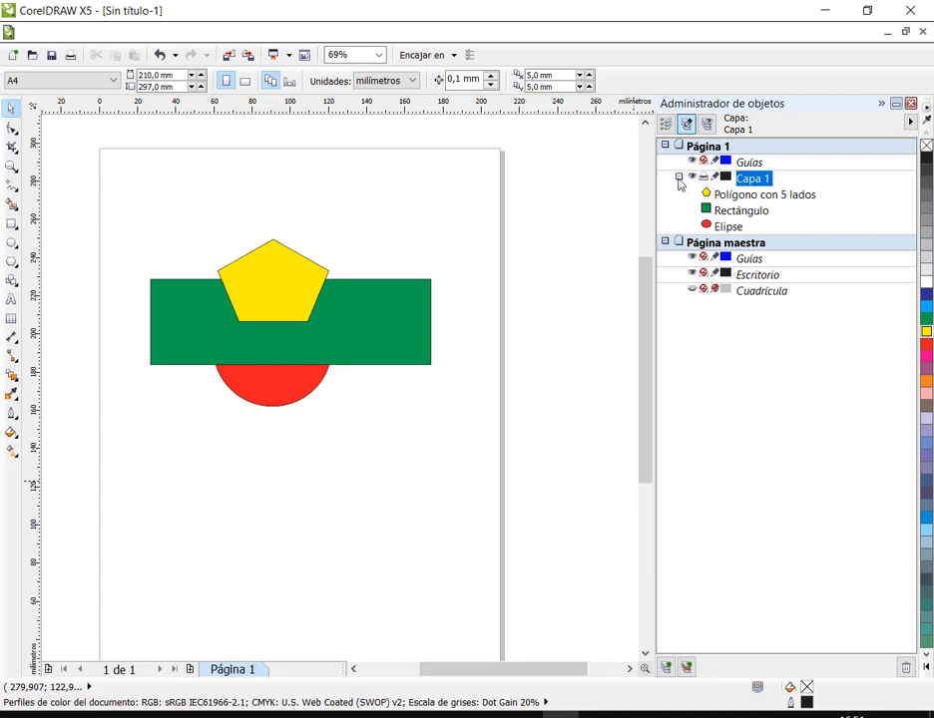
left_click(679, 177)
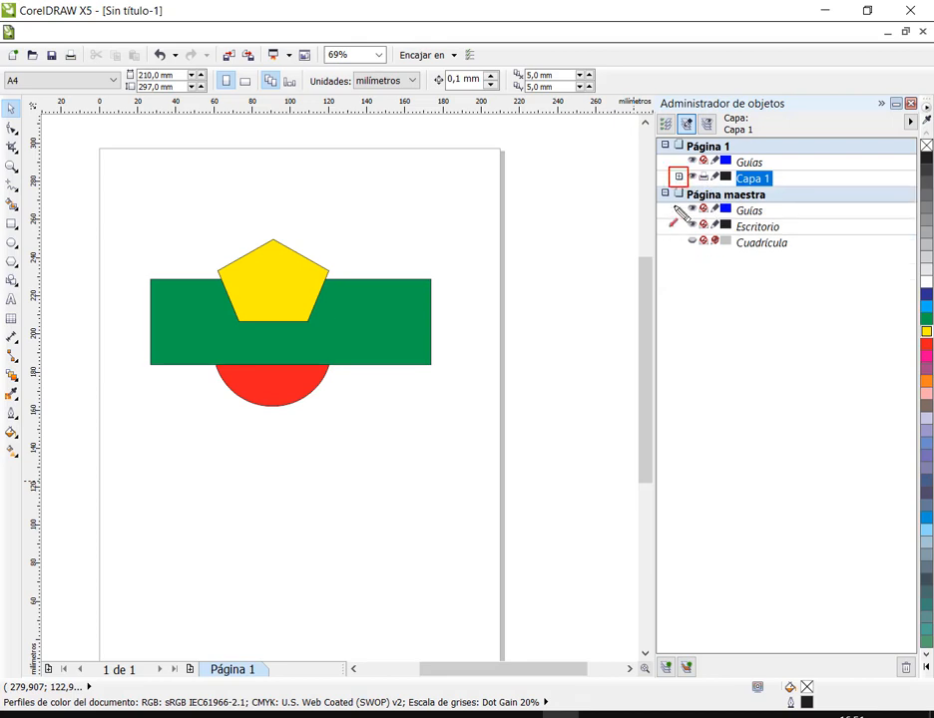
left_click(679, 178)
left_click(678, 178)
left_click(678, 178)
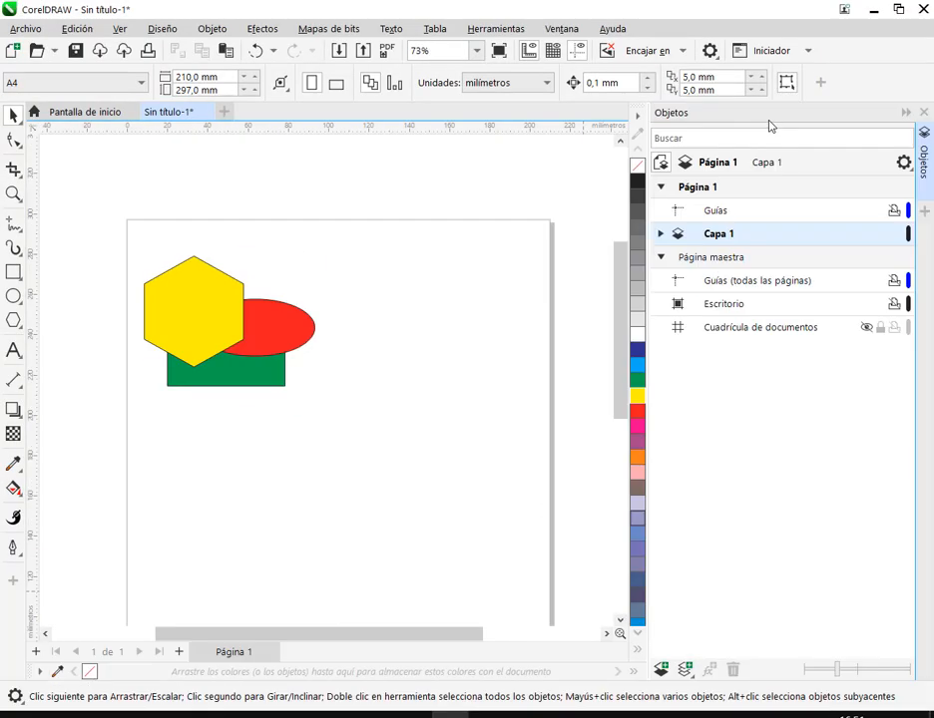
Step: Switch to the newer CorelDRAW window and expand Capa 1 in the Objetos docker to list its shapes
left_click(660, 235)
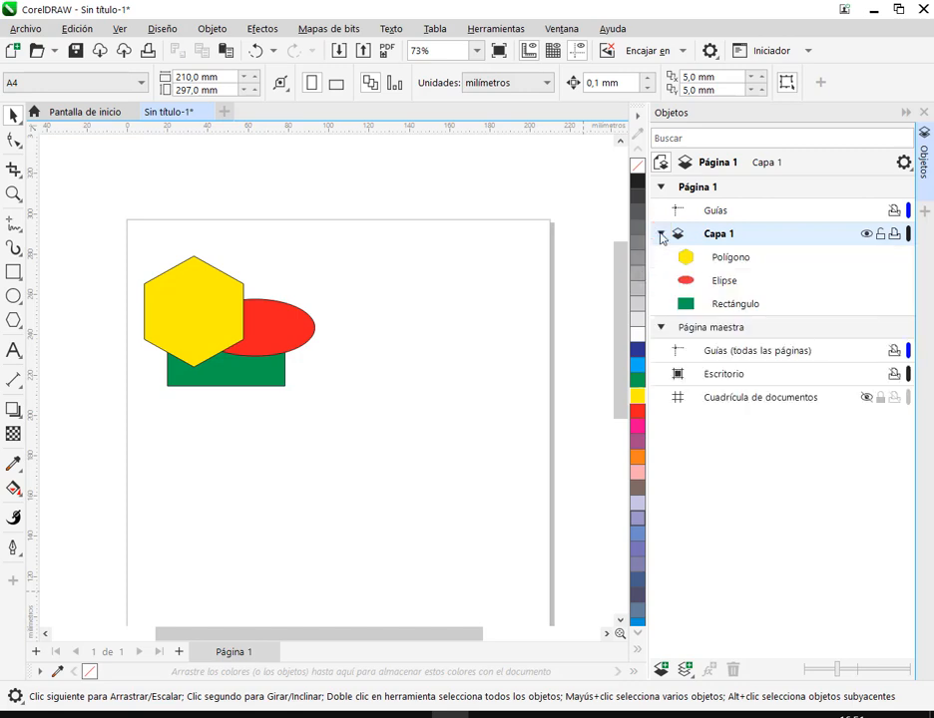
left_click(660, 235)
left_click(660, 235)
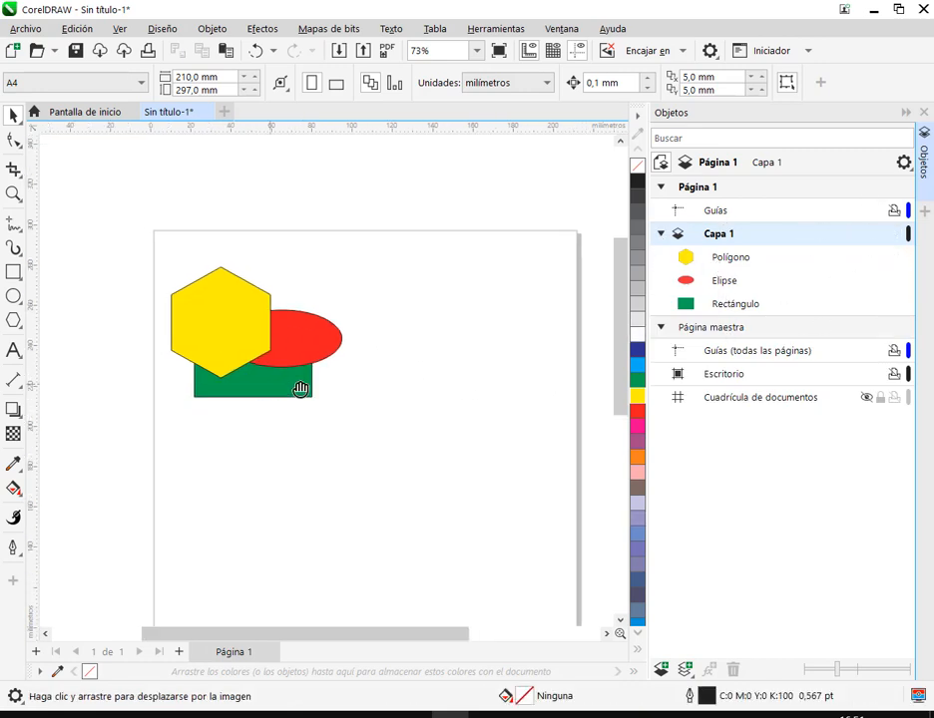
scroll(333, 367, "up", 3)
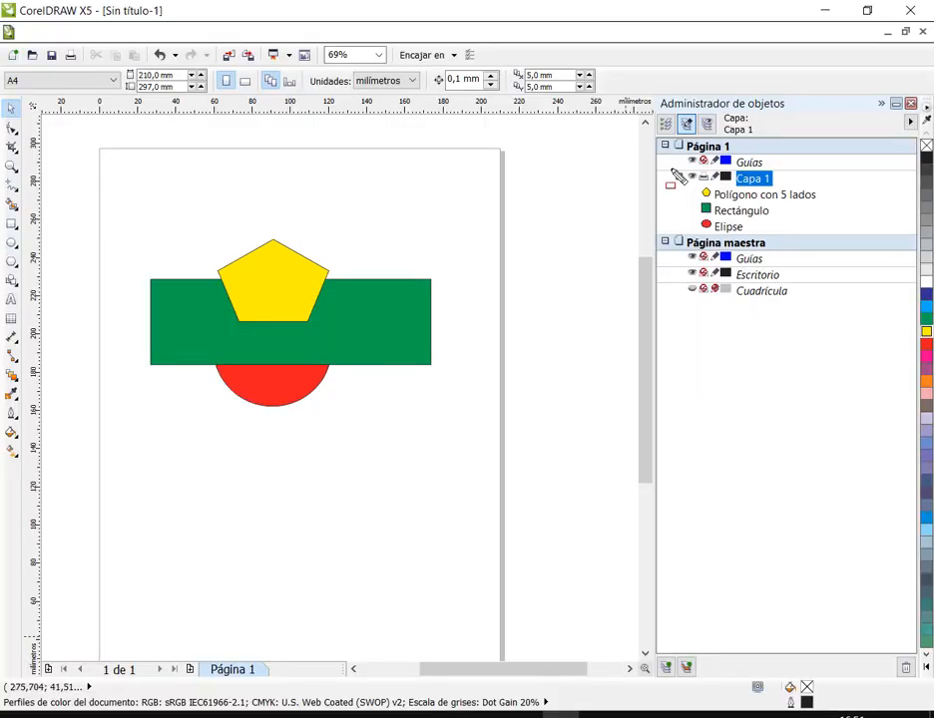
mouse_move(670, 170)
left_mouse_down()
mouse_move(822, 216)
mouse_move(853, 238)
left_mouse_up()
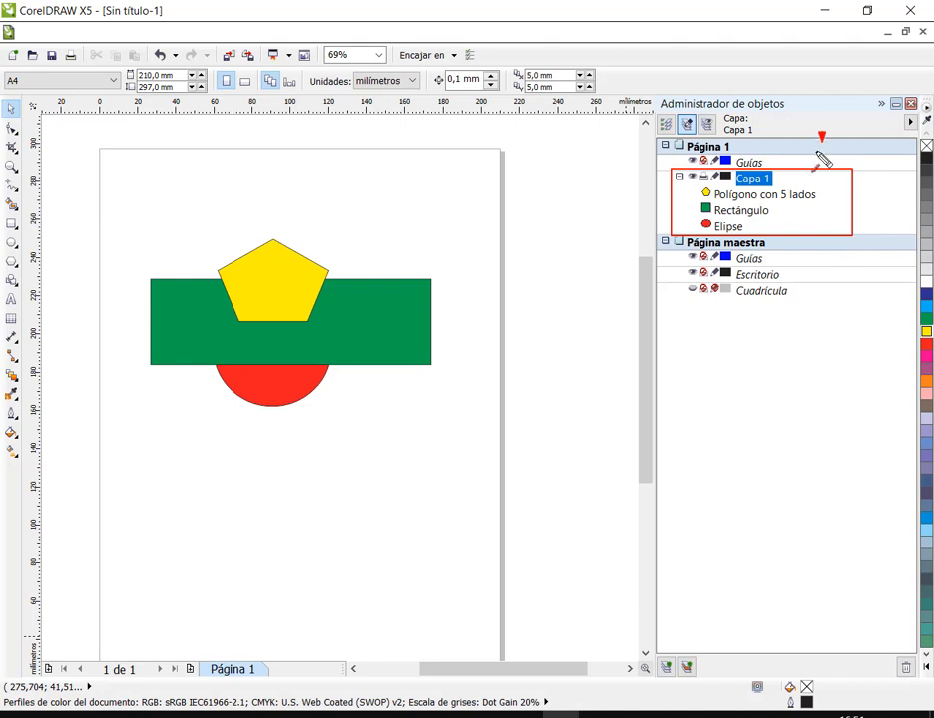
left_click_drag(822, 138, 782, 175)
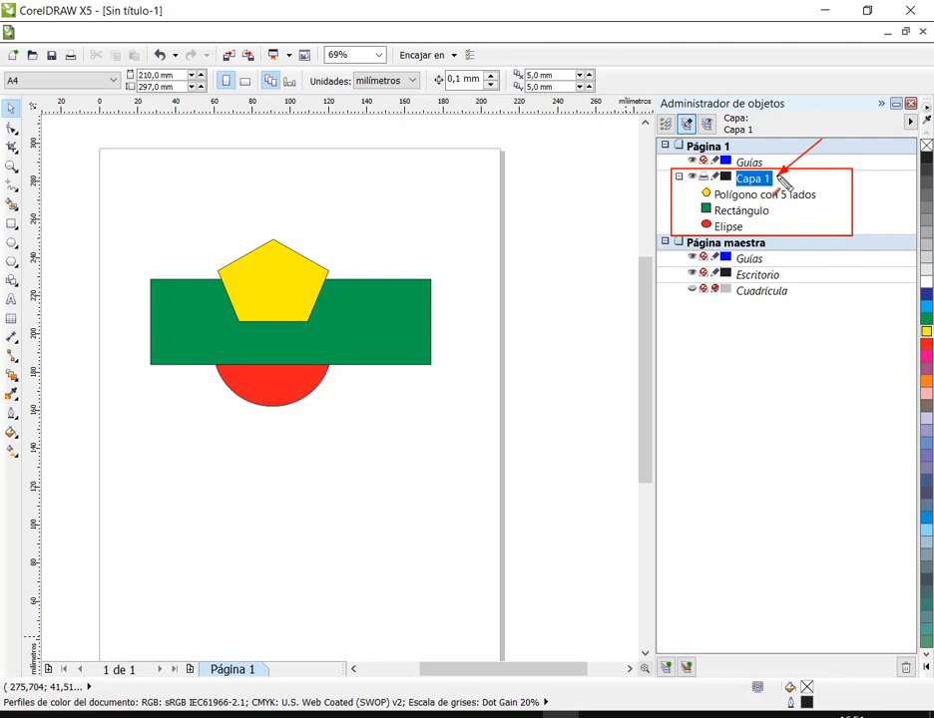
key("Escape")
Step: Select the pentagon, the rectangle and the ellipse one after another from Capa 1's object list in CorelDRAW X5
left_click(714, 196)
left_click(718, 212)
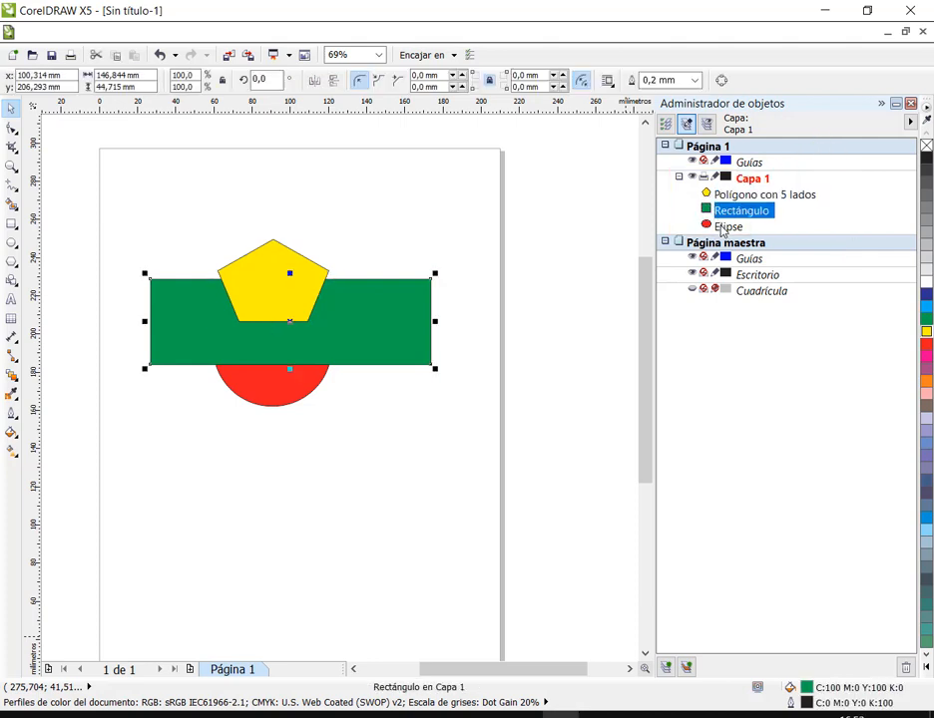
left_click(722, 226)
left_click_drag(682, 168, 725, 186)
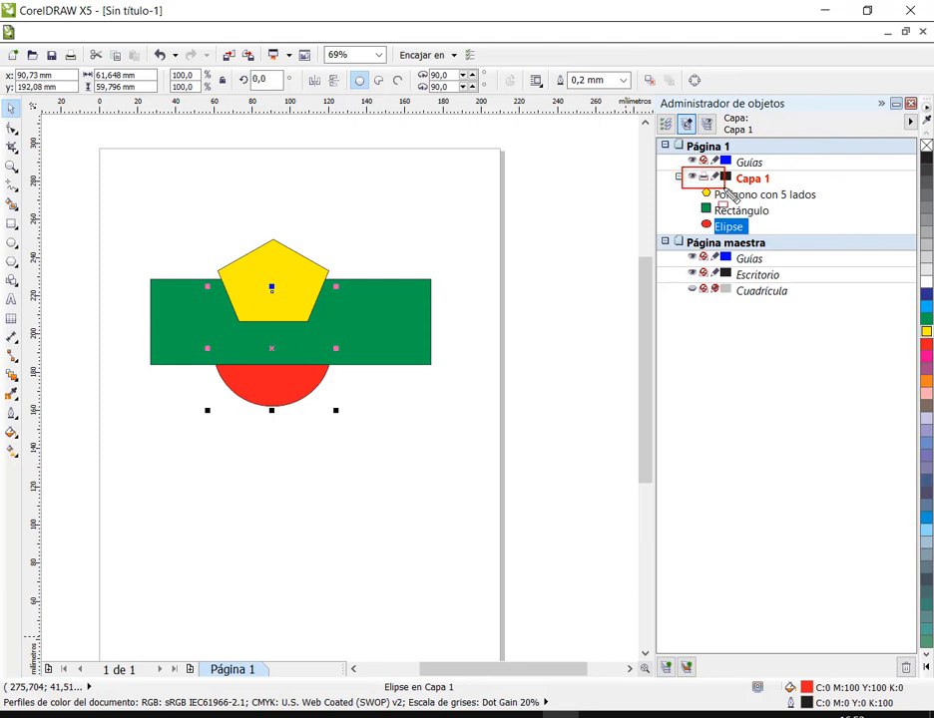
mouse_move(685, 224)
left_mouse_down()
mouse_move(690, 187)
mouse_move(716, 188)
left_mouse_up()
key("ctrl+z")
key("ctrl+z")
left_click_drag(658, 146, 694, 181)
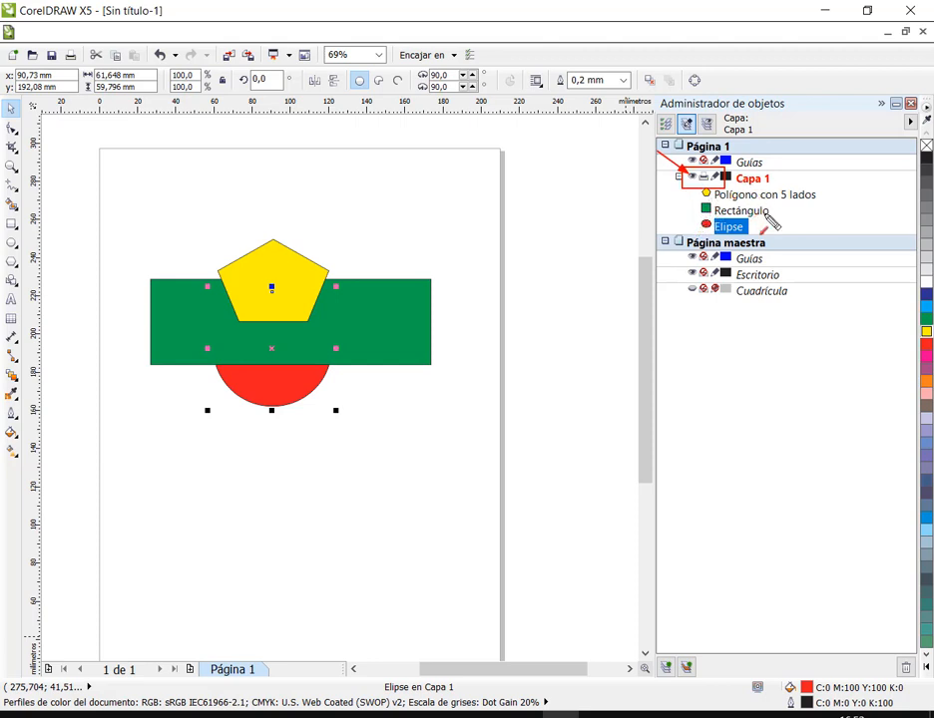
left_click_drag(775, 227, 737, 195)
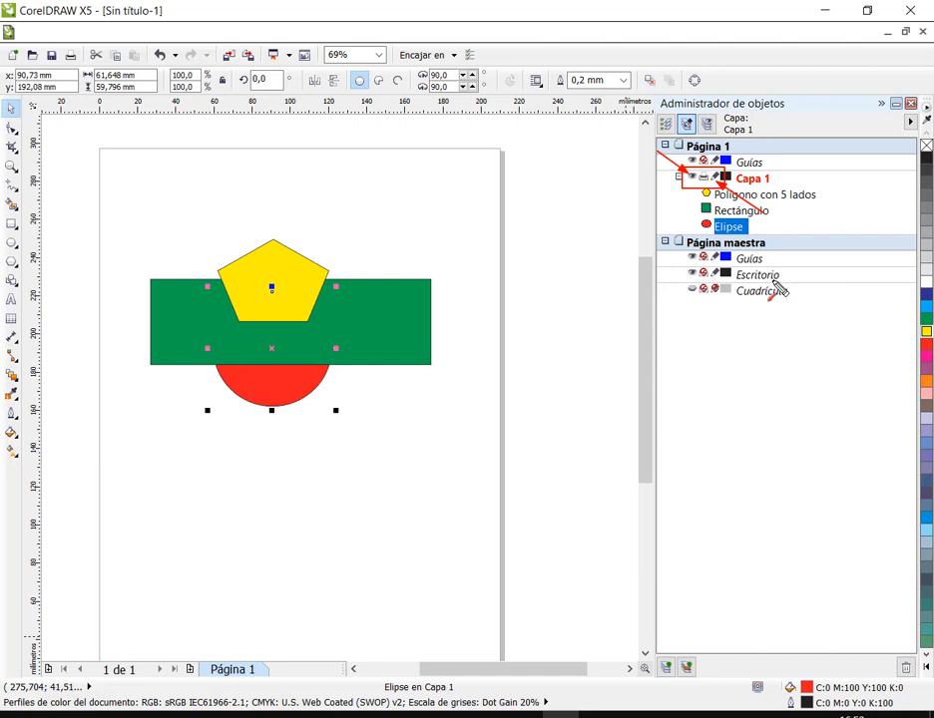
left_click_drag(678, 221, 692, 185)
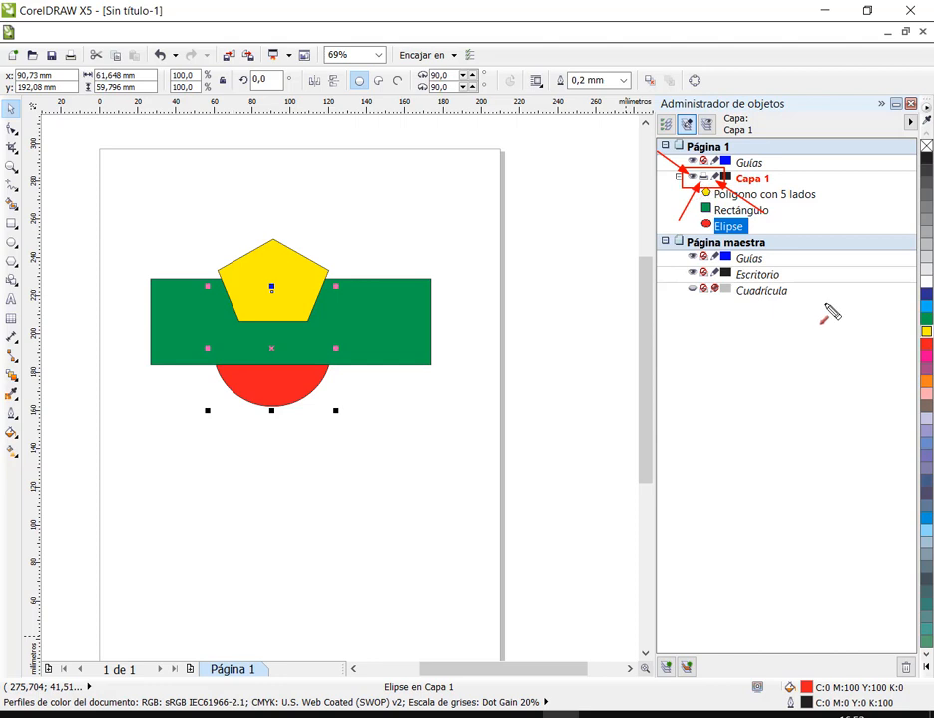
key("Escape")
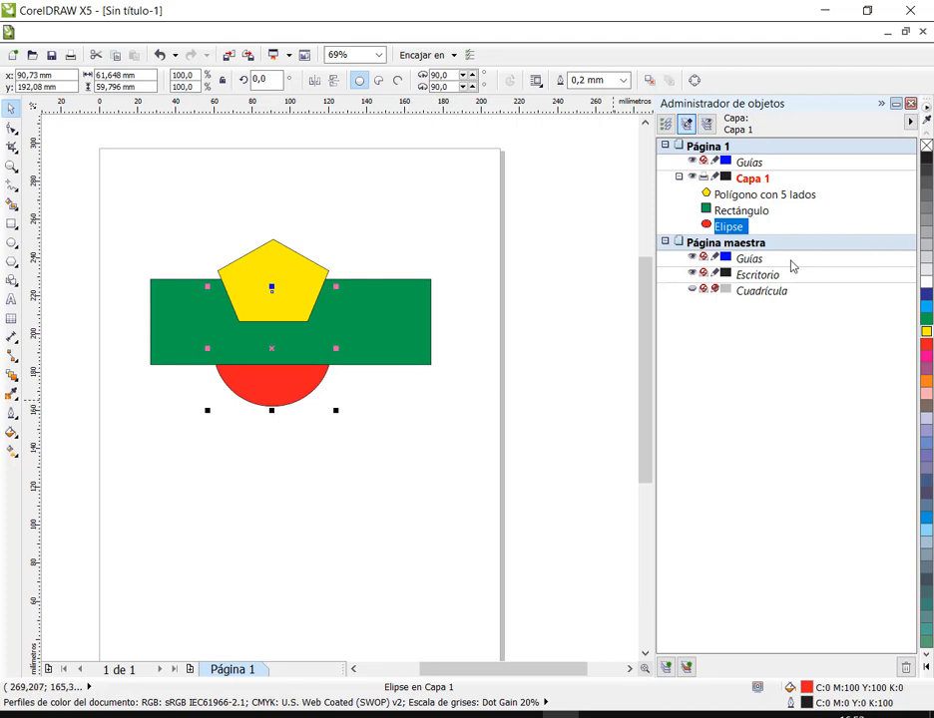
key("ctrl+shift+d")
left_click_drag(697, 248, 712, 264)
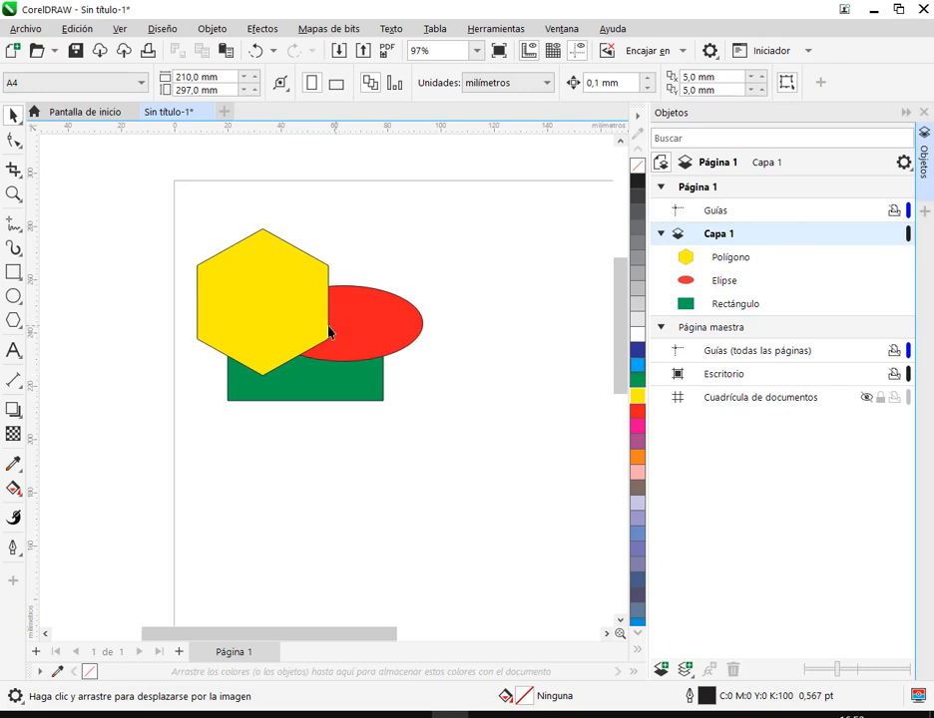
Step: Move the yellow hexagon slightly right and up over the red ellipse and green rectangle
left_click_drag(306, 310, 326, 304)
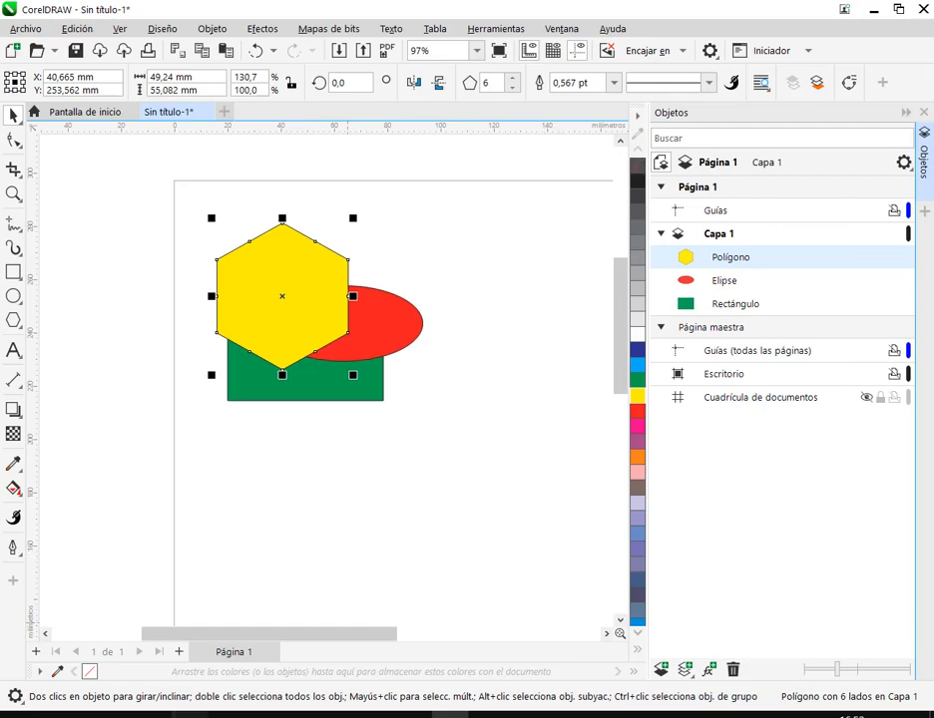
Step: Switch to the MANUAL COREL.pdf manual and review the Práctica 17 instructions and playing-card picture on page 210
left_click(192, 715)
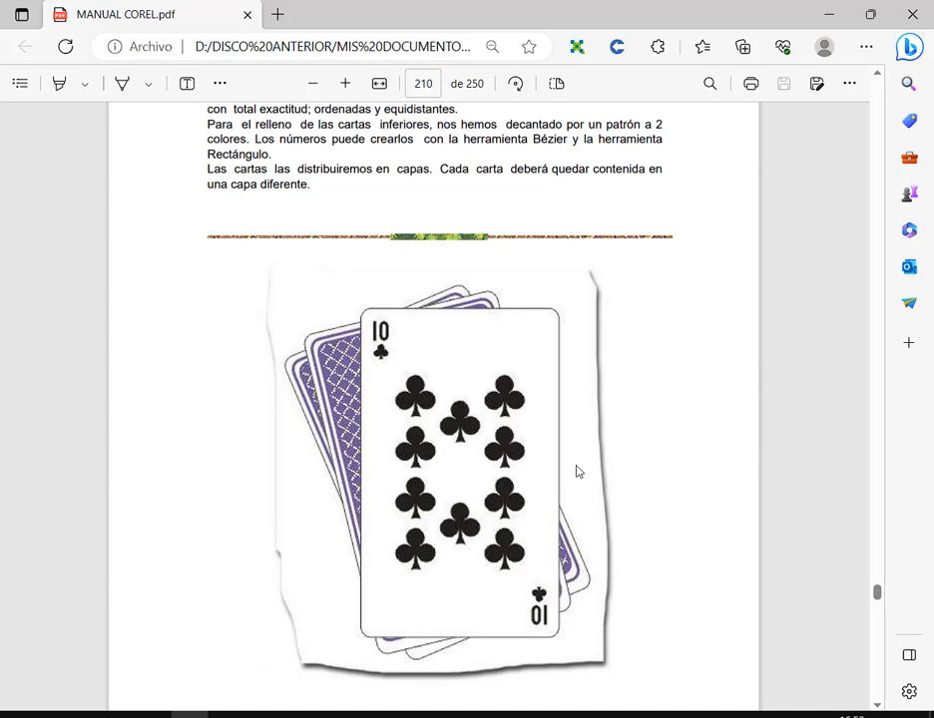
scroll(404, 283, "down", 2)
scroll(453, 289, "up", 4)
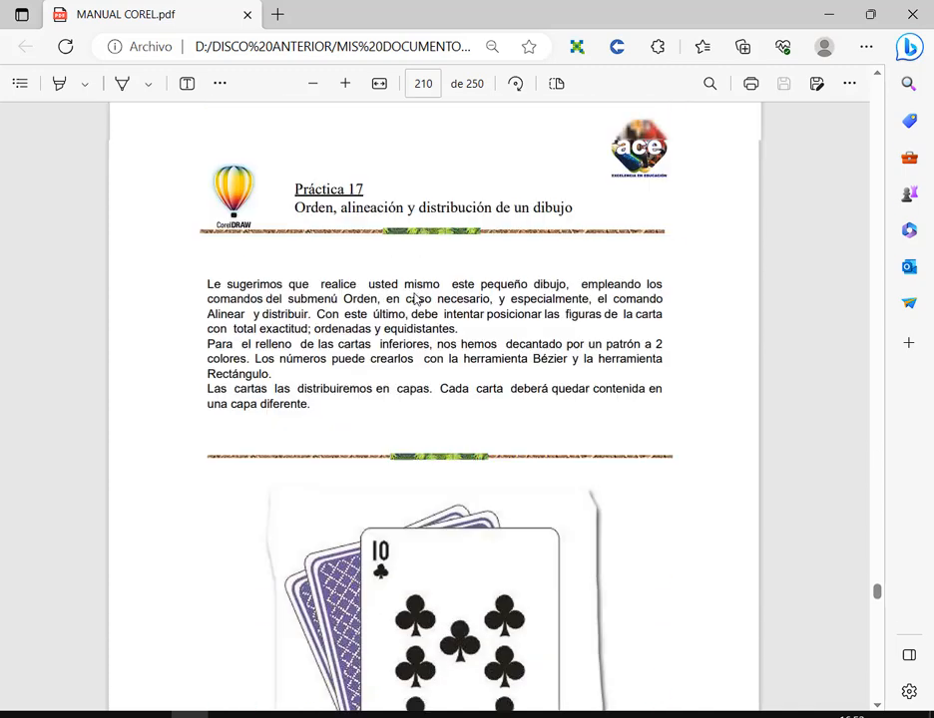
scroll(395, 286, "down", 2)
scroll(427, 349, "down", 1)
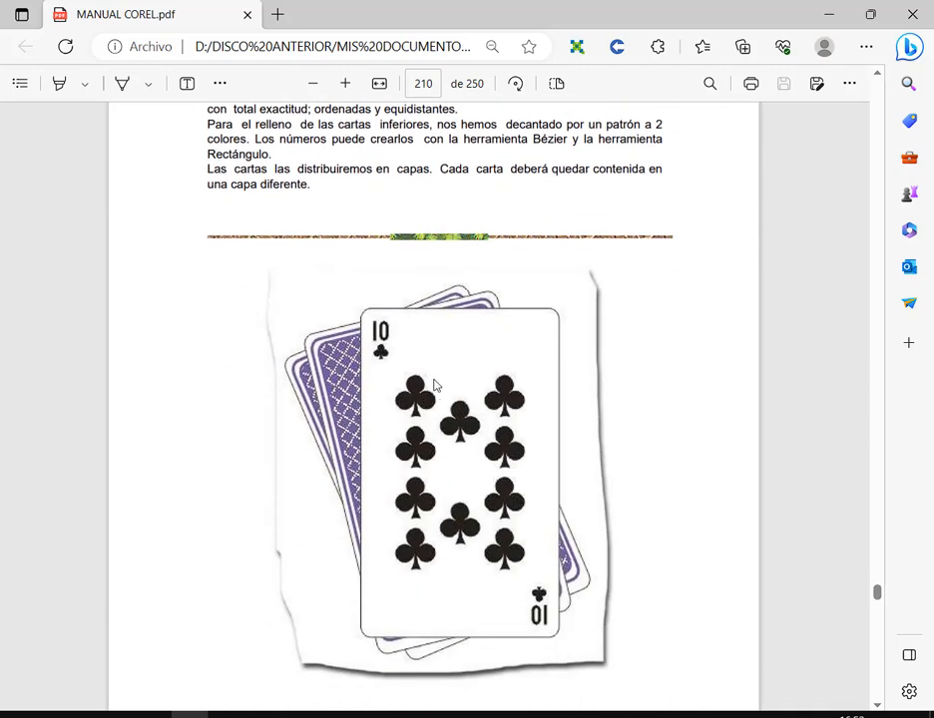
scroll(434, 386, "down", 1)
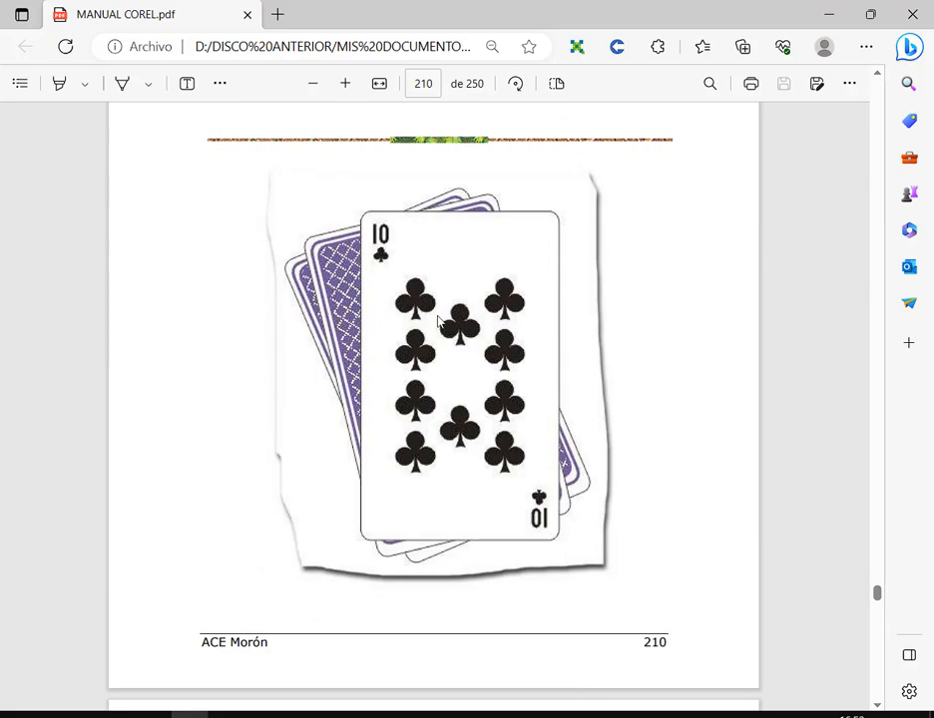
scroll(437, 321, "up", 3)
scroll(339, 258, "down", 3)
scroll(462, 374, "up", 14)
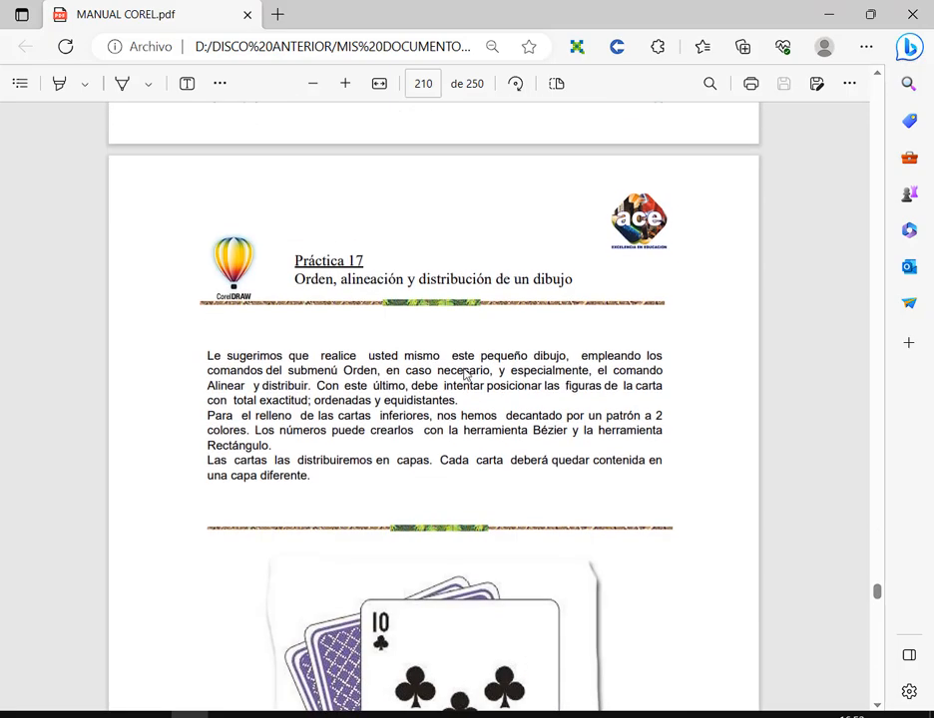
Step: Browse the manual's neighbouring practices and stop at the Práctica 18 fruit still life on page 211
scroll(517, 389, "up", 9)
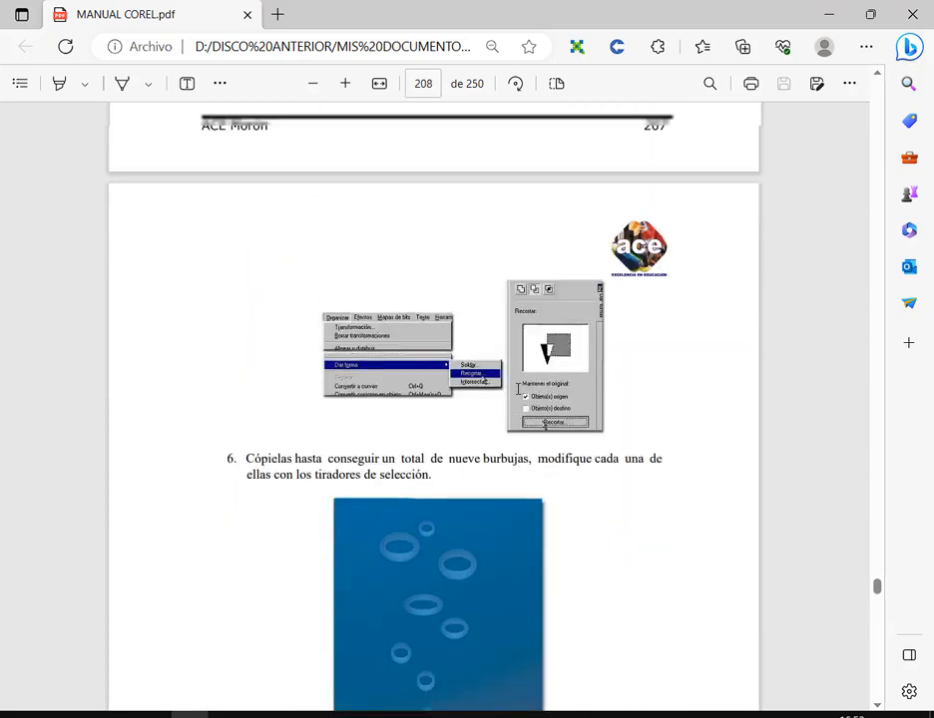
scroll(518, 389, "down", 5)
scroll(518, 389, "down", 10)
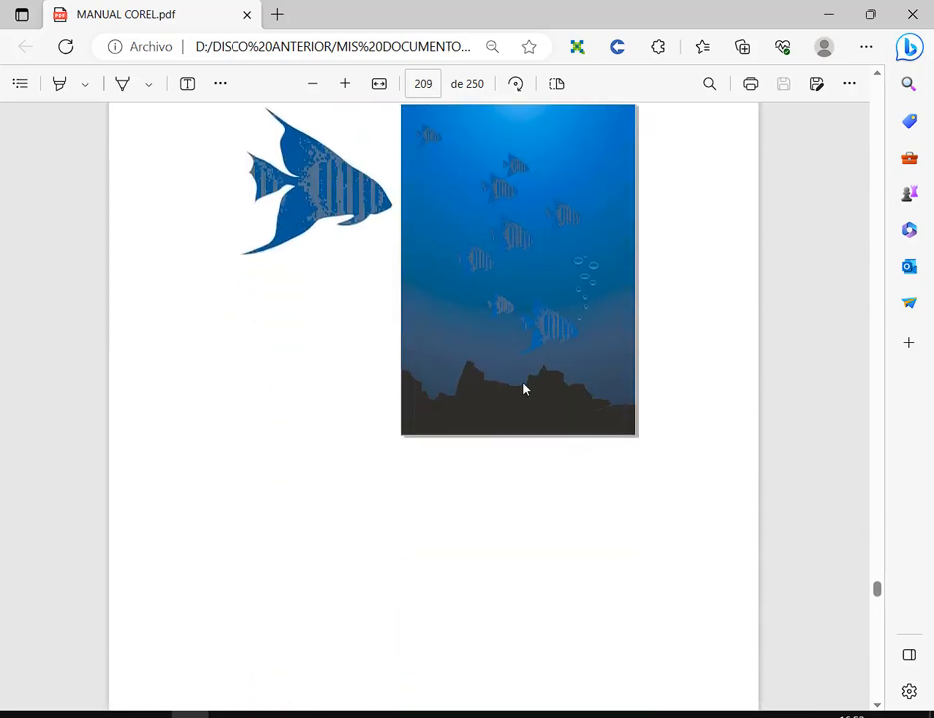
scroll(648, 296, "up", 2)
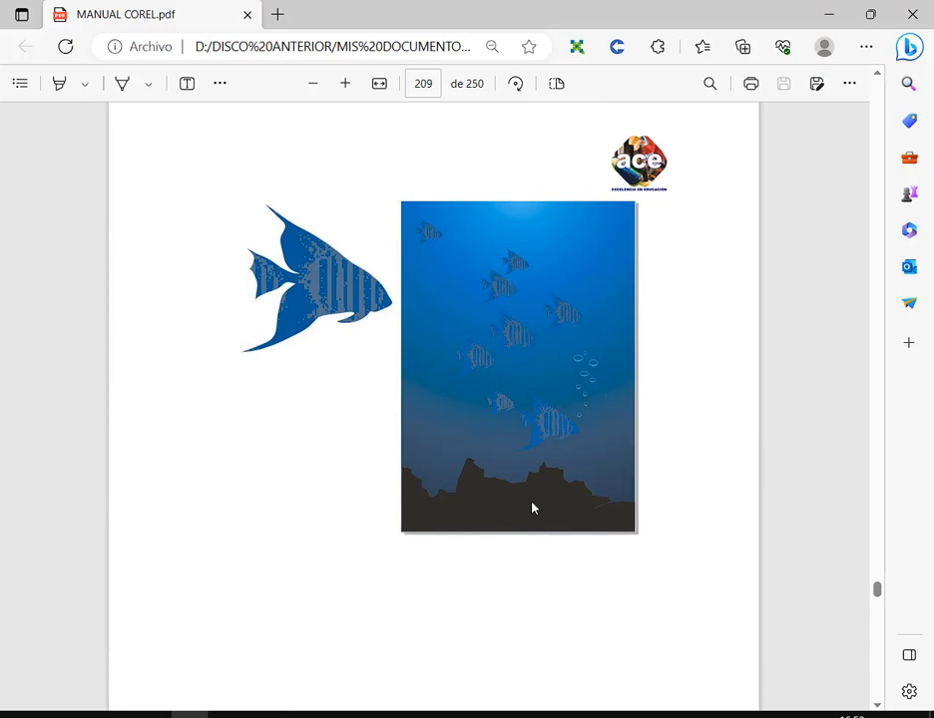
scroll(531, 509, "up", 20)
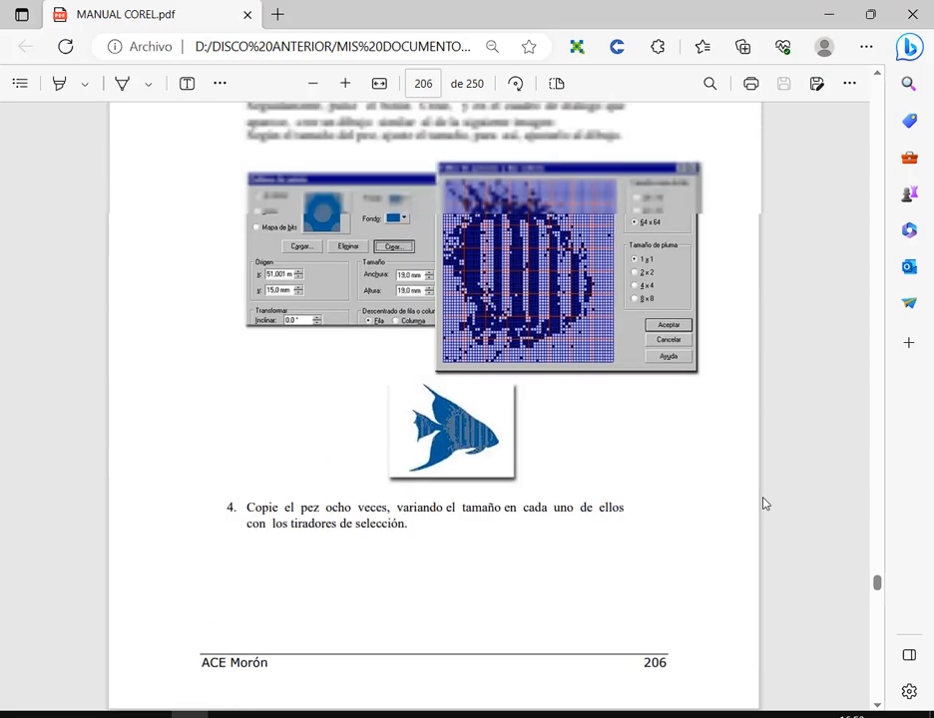
scroll(764, 503, "up", 15)
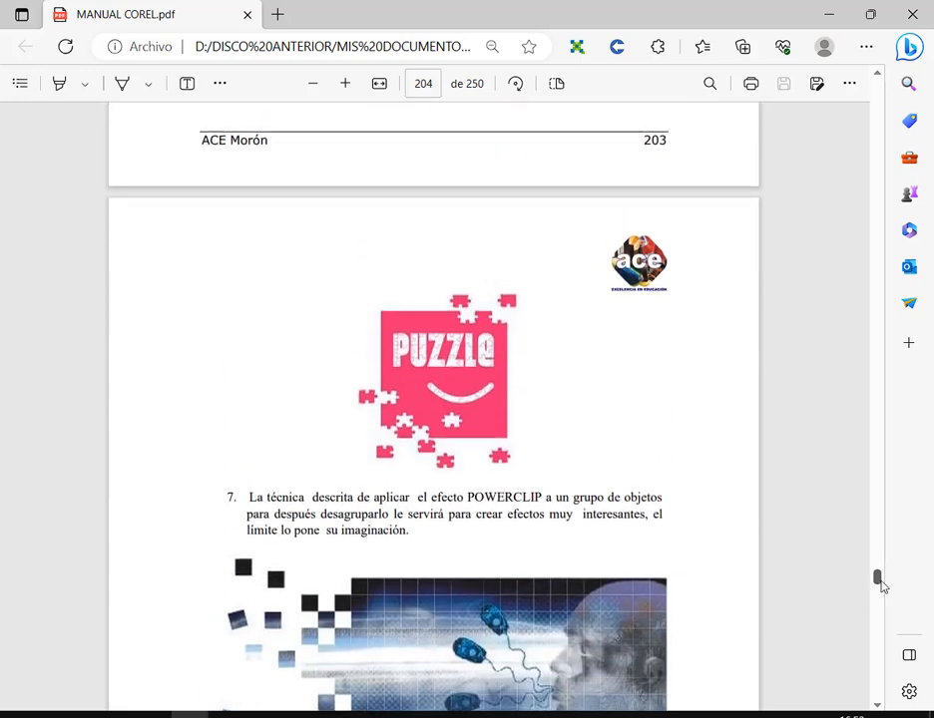
left_click_drag(877, 586, 881, 576)
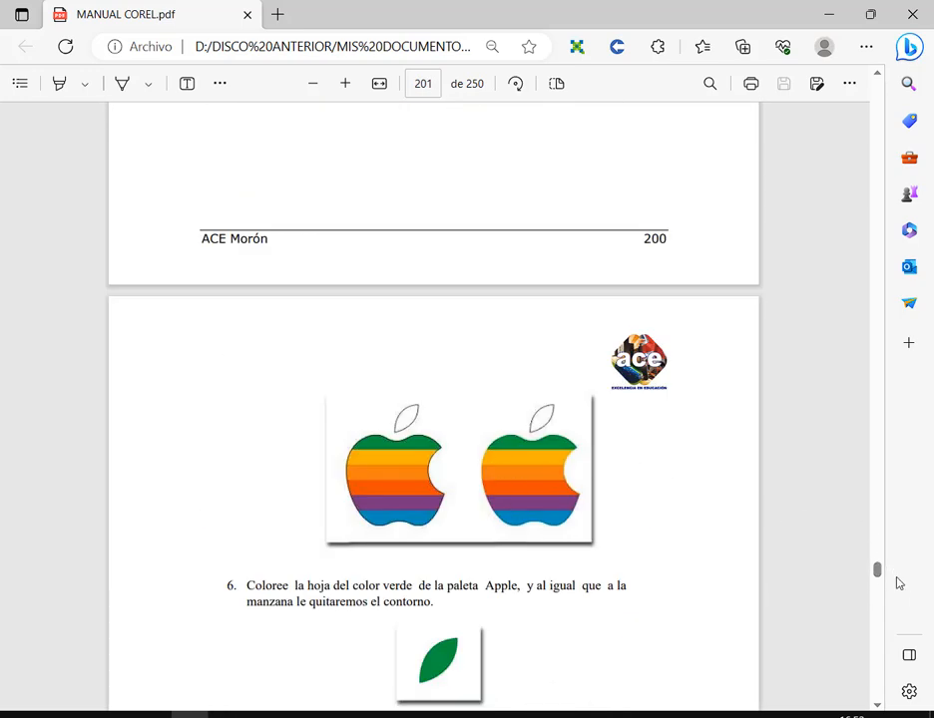
left_click_drag(880, 575, 887, 605)
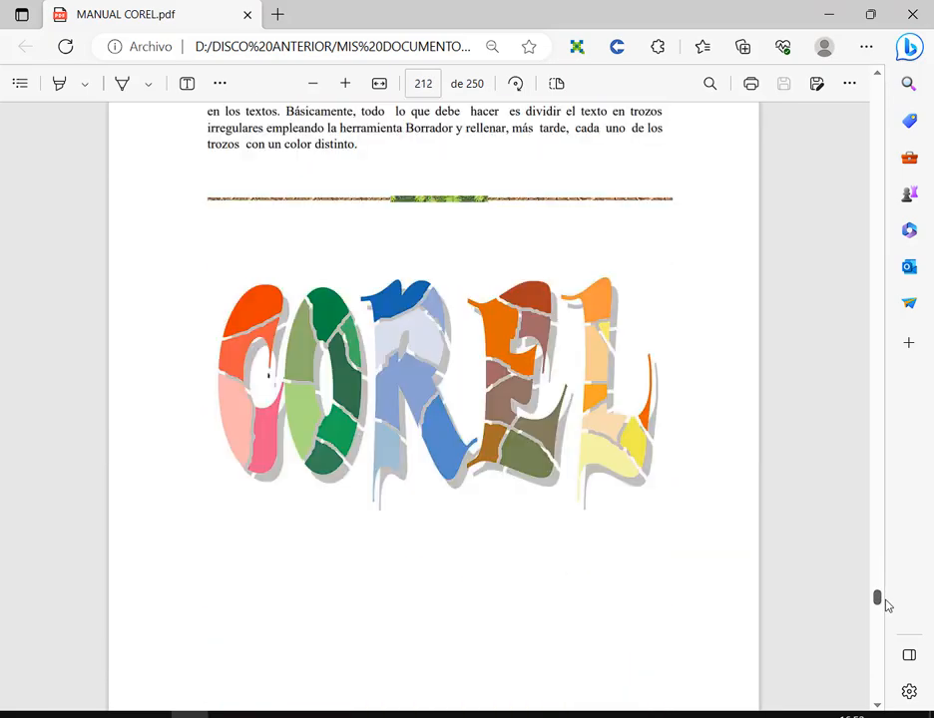
scroll(785, 542, "up", 10)
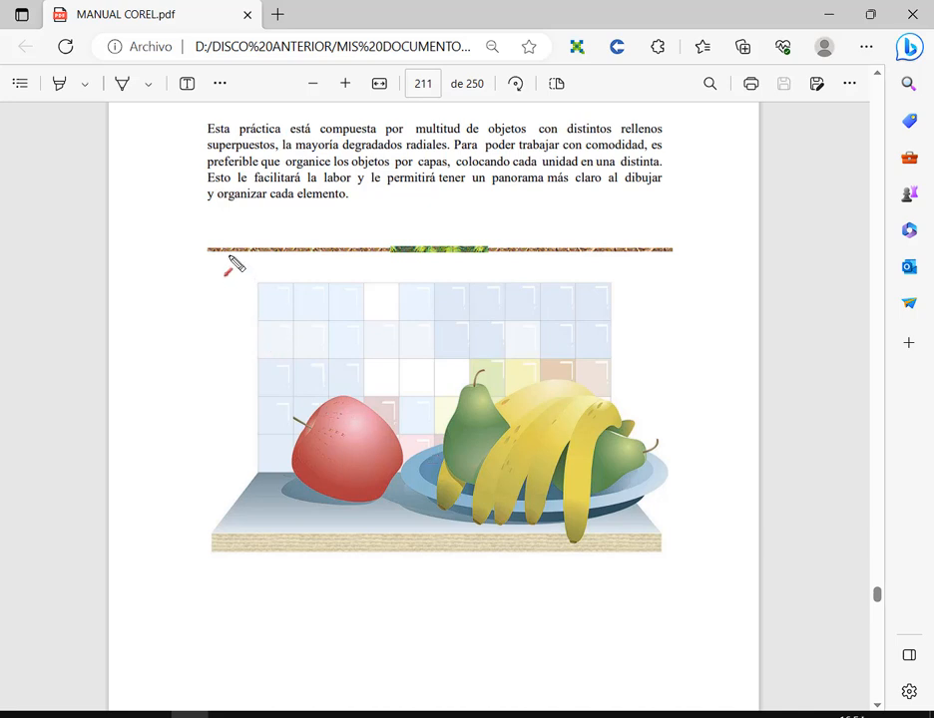
Step: Point red annotation arrows at the tiled wall, tabletop, apple, pear, bananas and plate in the fruit picture
left_click_drag(224, 252, 255, 288)
left_click_drag(190, 470, 239, 507)
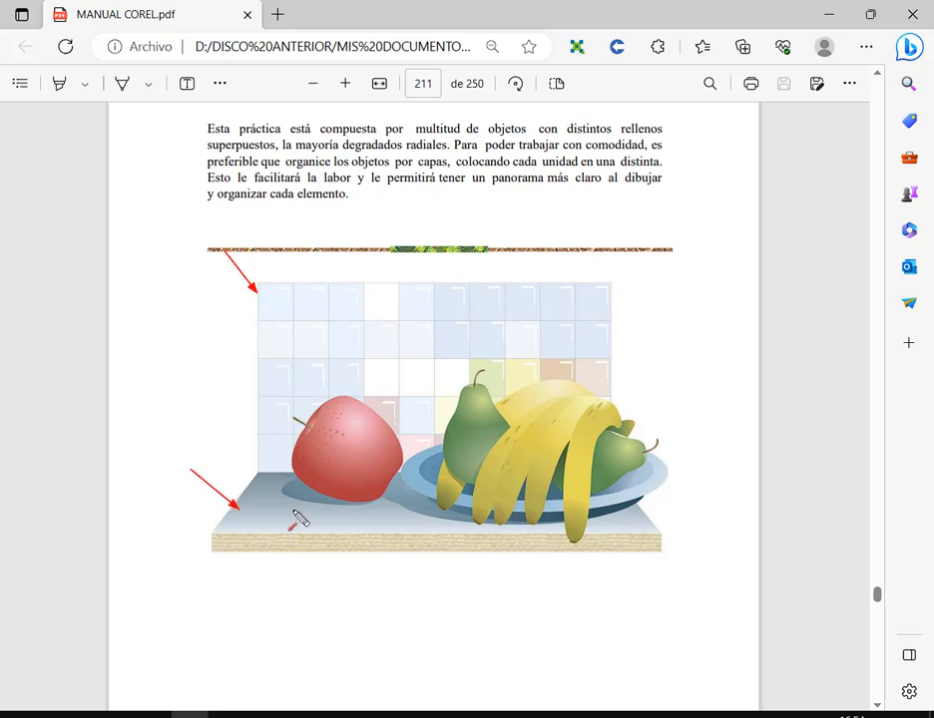
left_click(304, 345)
left_click_drag(306, 369, 323, 403)
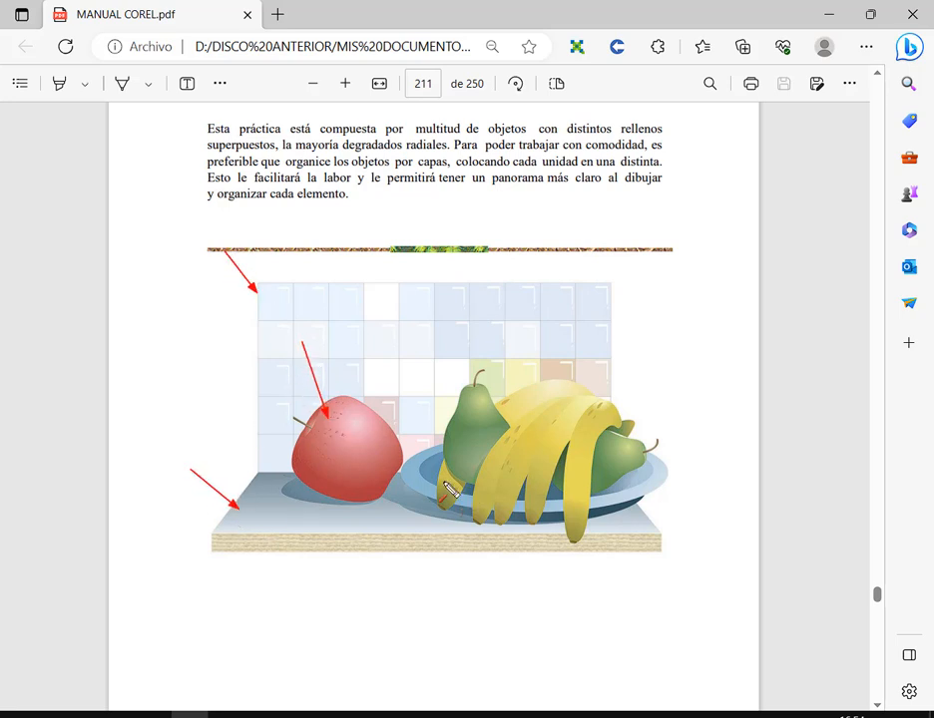
left_click_drag(455, 326, 469, 394)
left_click_drag(669, 335, 599, 410)
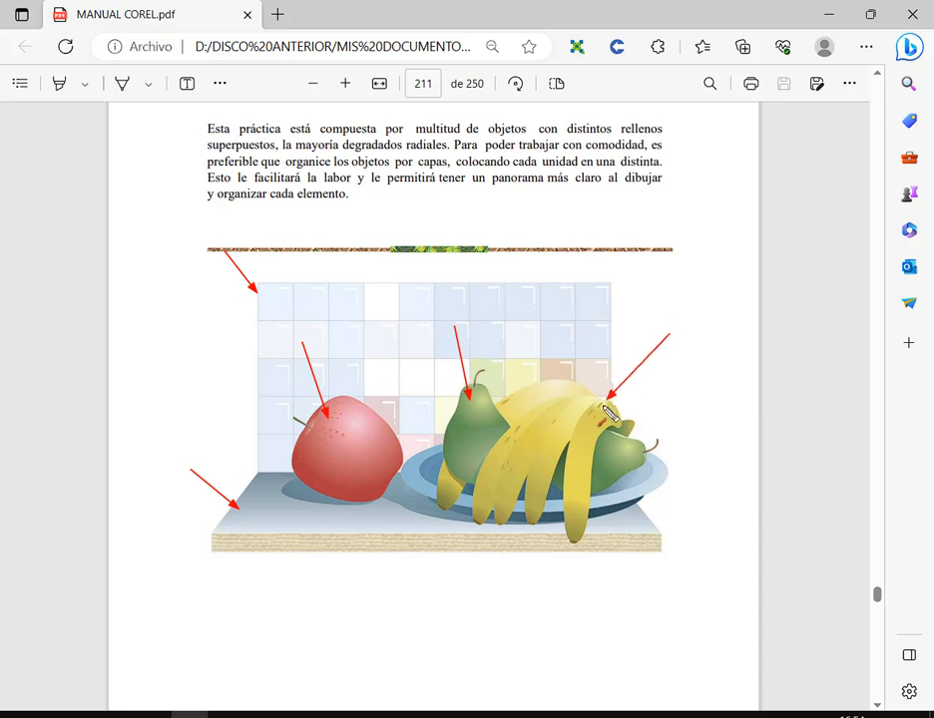
left_click_drag(729, 493, 650, 491)
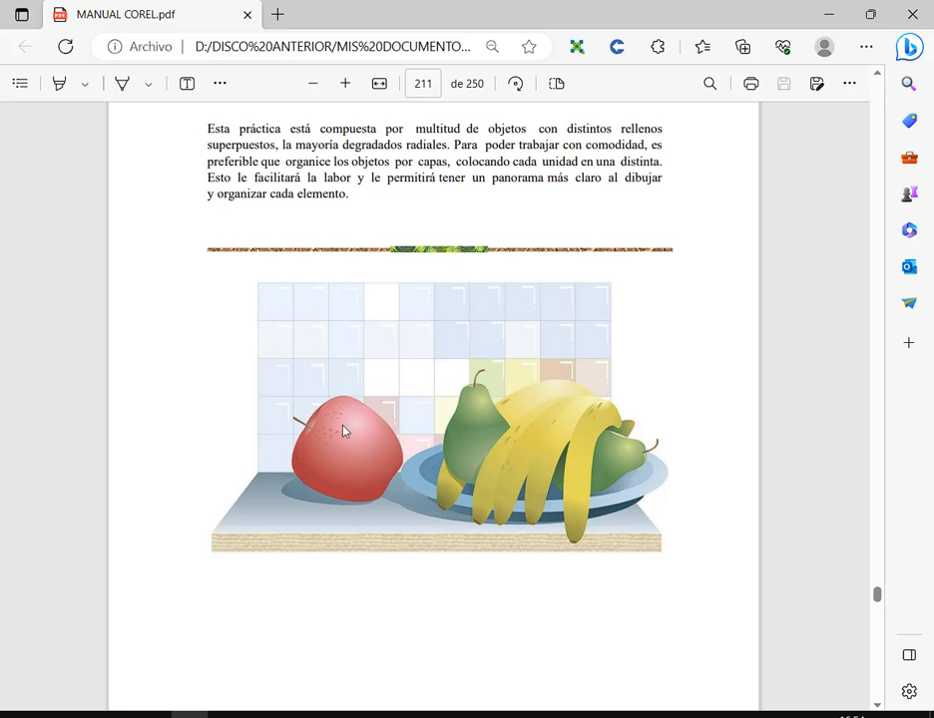
Step: Annotate the apple with a red frame and an arrow, try framing the fruit plate, and clear the annotations
left_click_drag(262, 386, 402, 515)
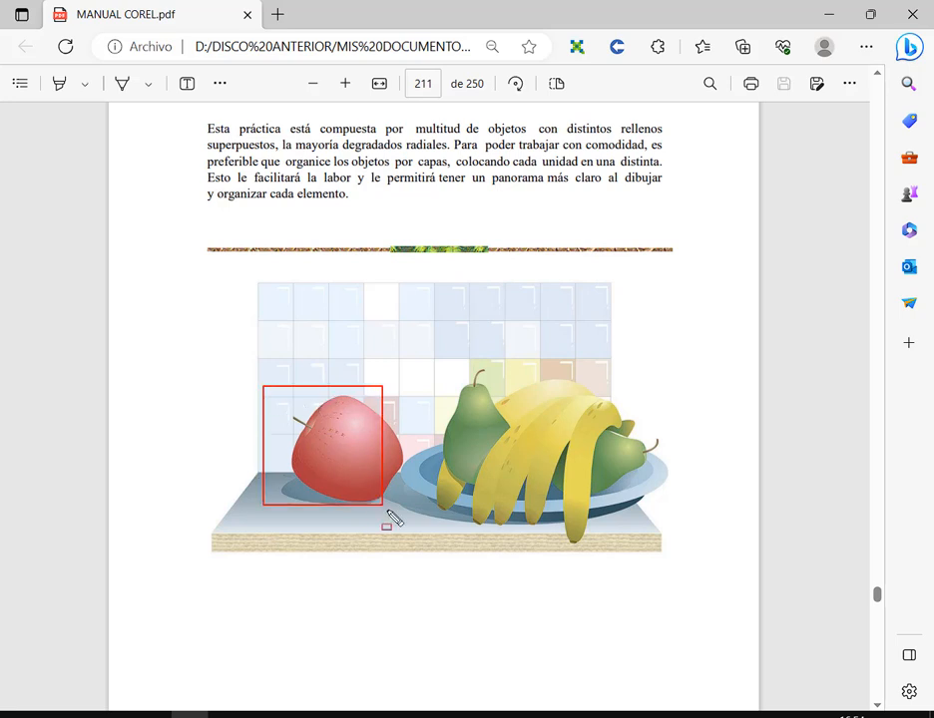
left_click_drag(354, 357, 354, 419)
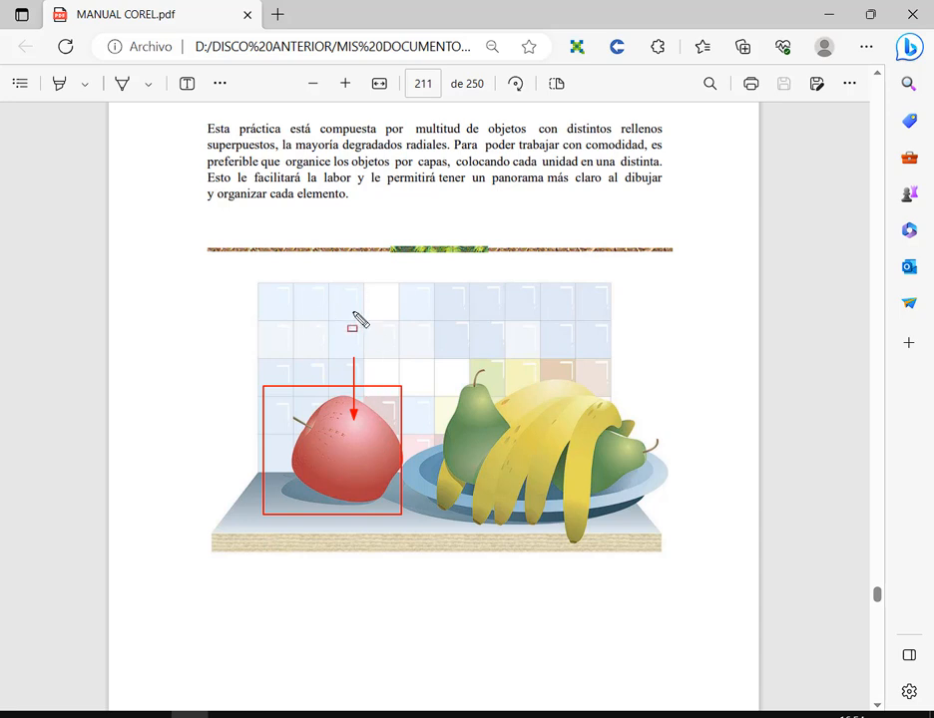
mouse_move(670, 373)
left_mouse_down()
mouse_move(450, 479)
mouse_move(400, 552)
mouse_move(395, 521)
left_mouse_up()
key("Escape")
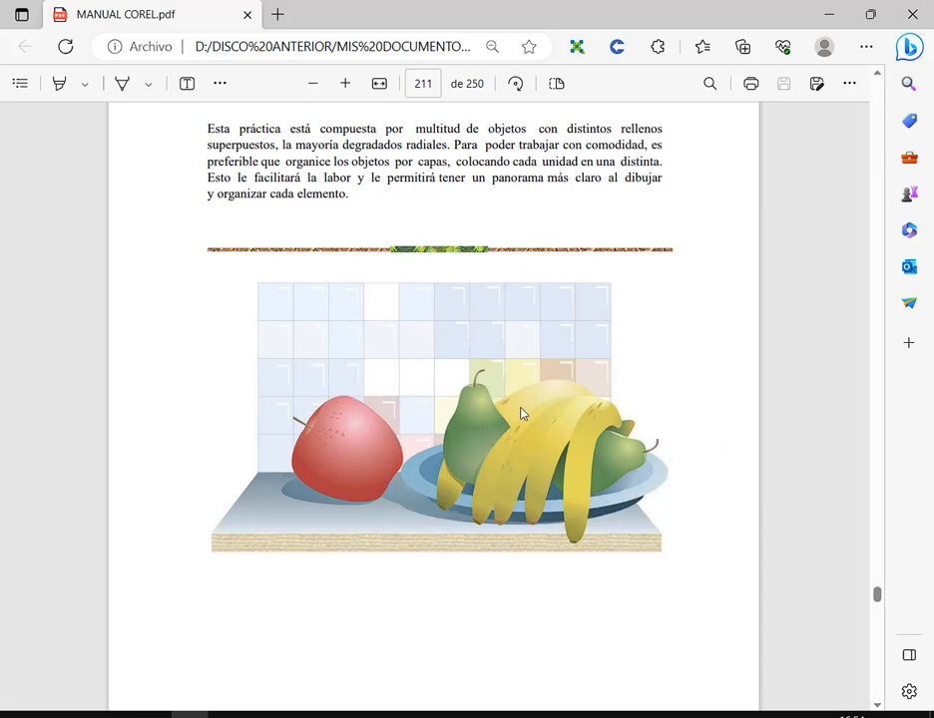
Step: Check the Google Meet call's messages and return to the PDF manual
left_click(226, 715)
left_click(122, 686)
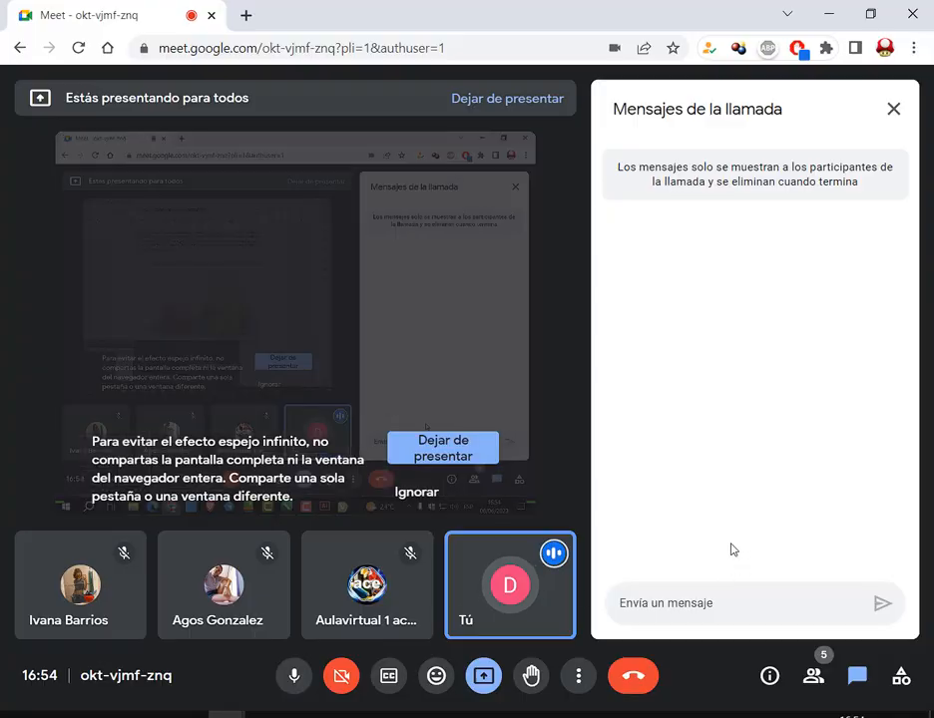
left_click(830, 12)
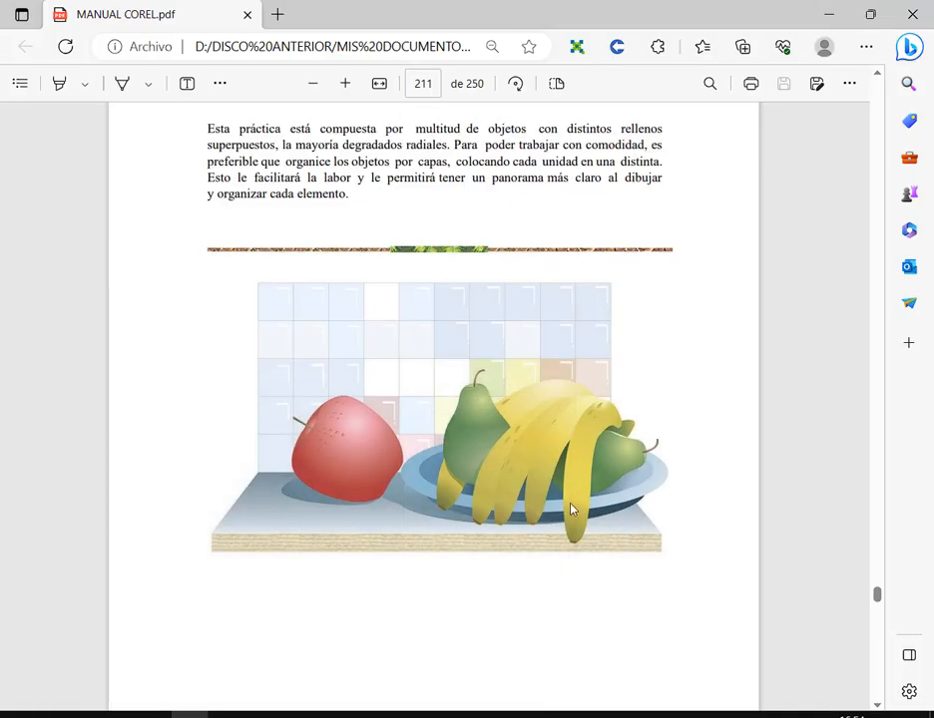
Step: Look again at the Práctica 17 playing-card picture on page 210, and return to CorelDRAW with nothing selected
scroll(422, 444, "up", 4)
scroll(427, 441, "up", 3)
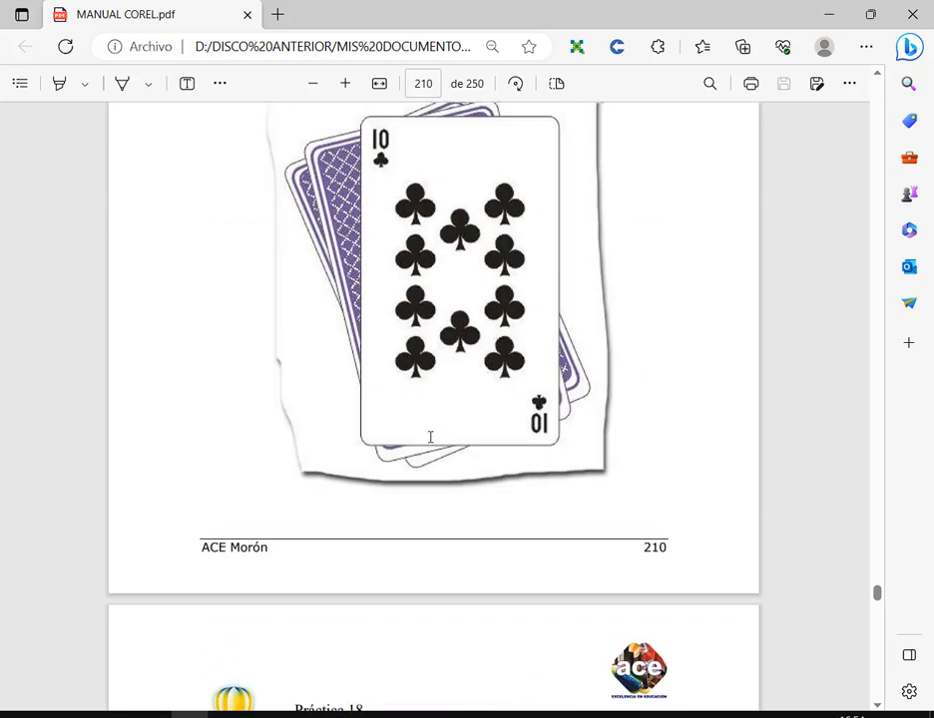
scroll(430, 469, "up", 2)
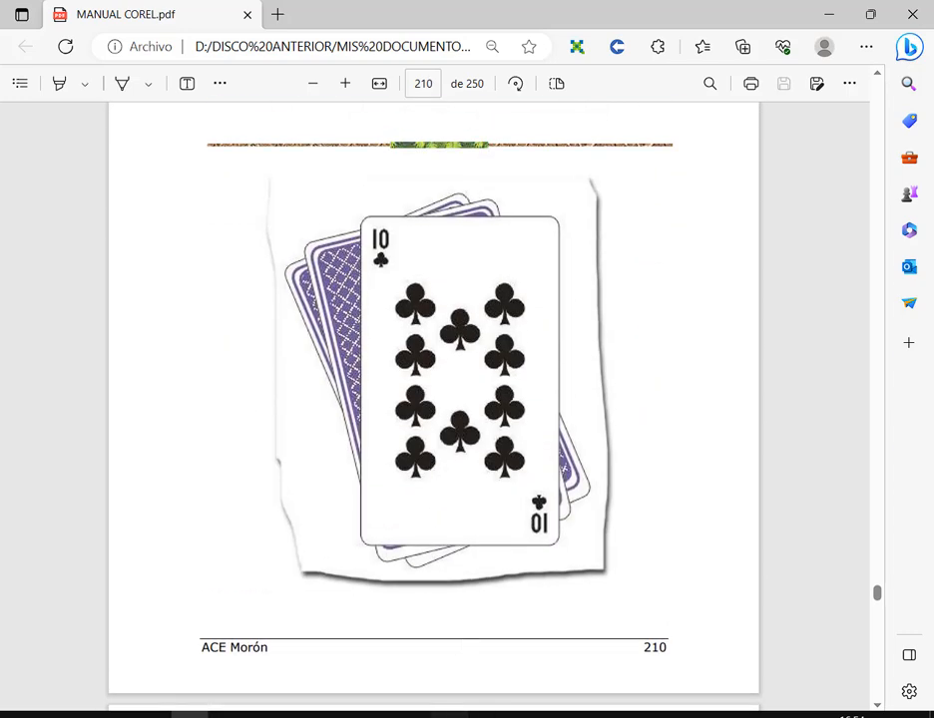
left_click(450, 716)
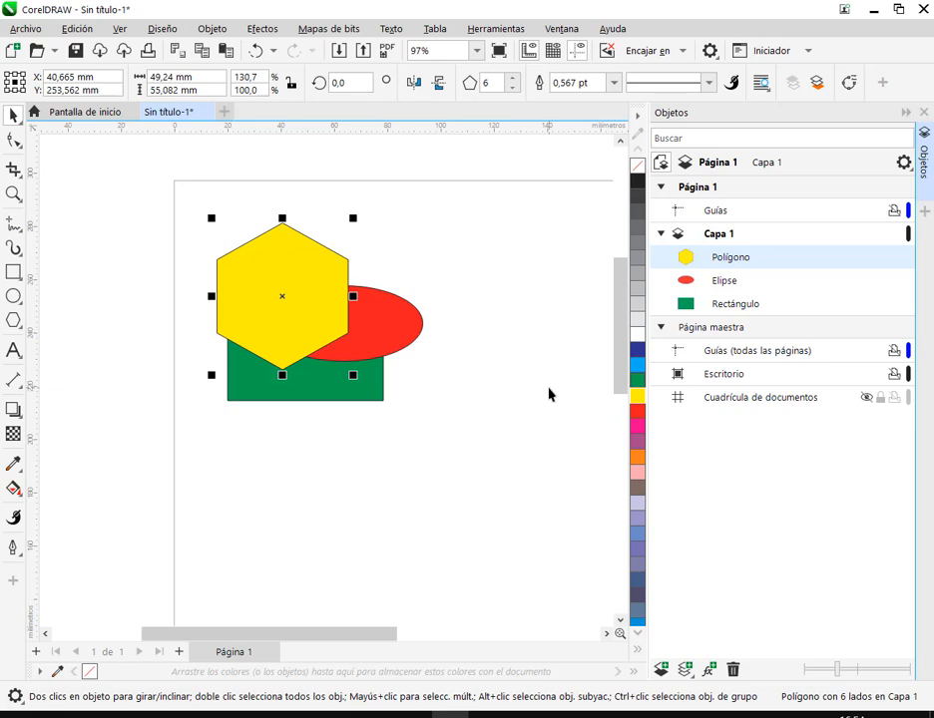
left_click(544, 369)
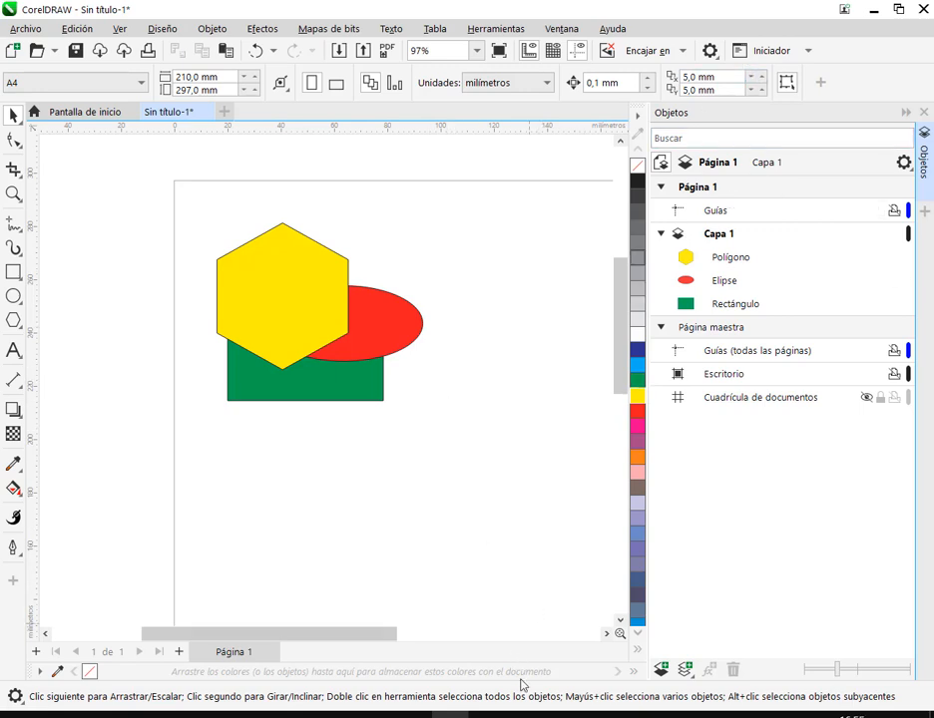
Step: Switch to Adobe Illustrator and create a new landscape A4 document, 297 × 210 mm, in CMYK mode
left_click(524, 714)
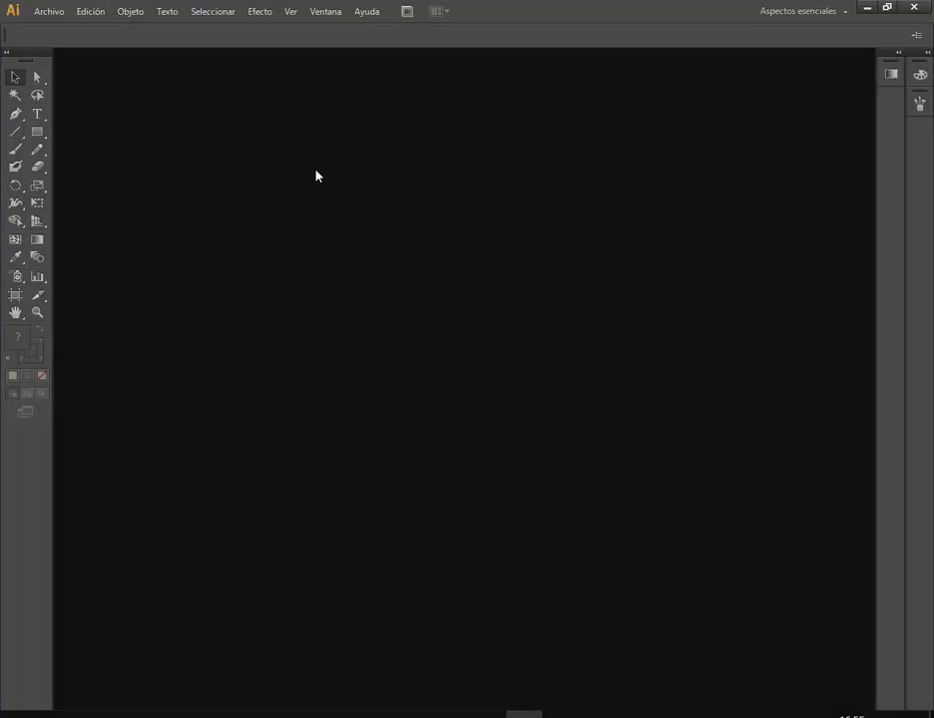
left_click(49, 11)
left_click(44, 27)
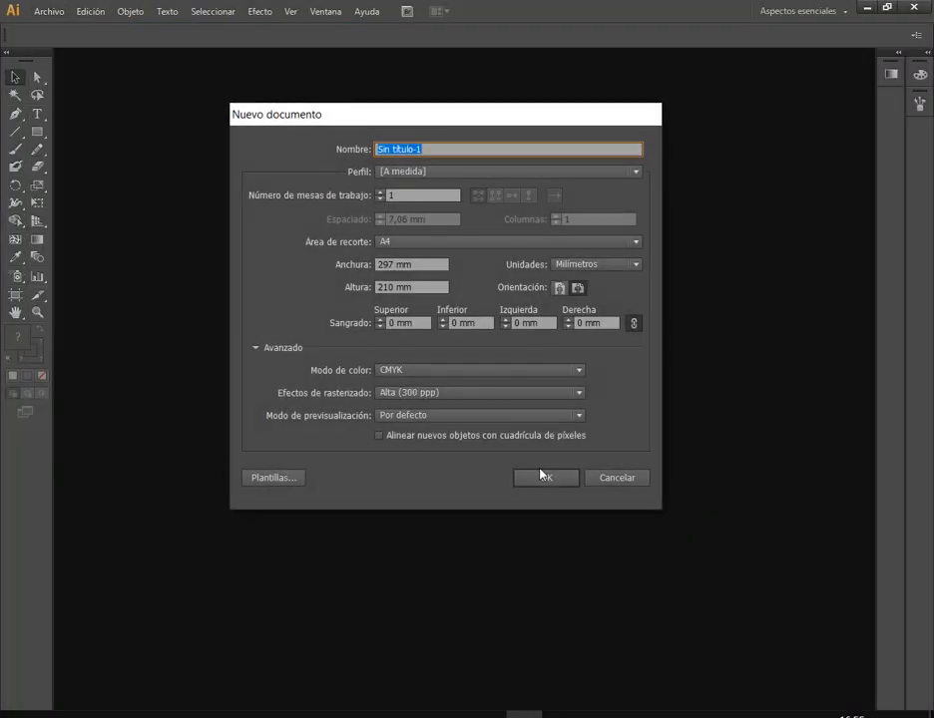
left_click(540, 476)
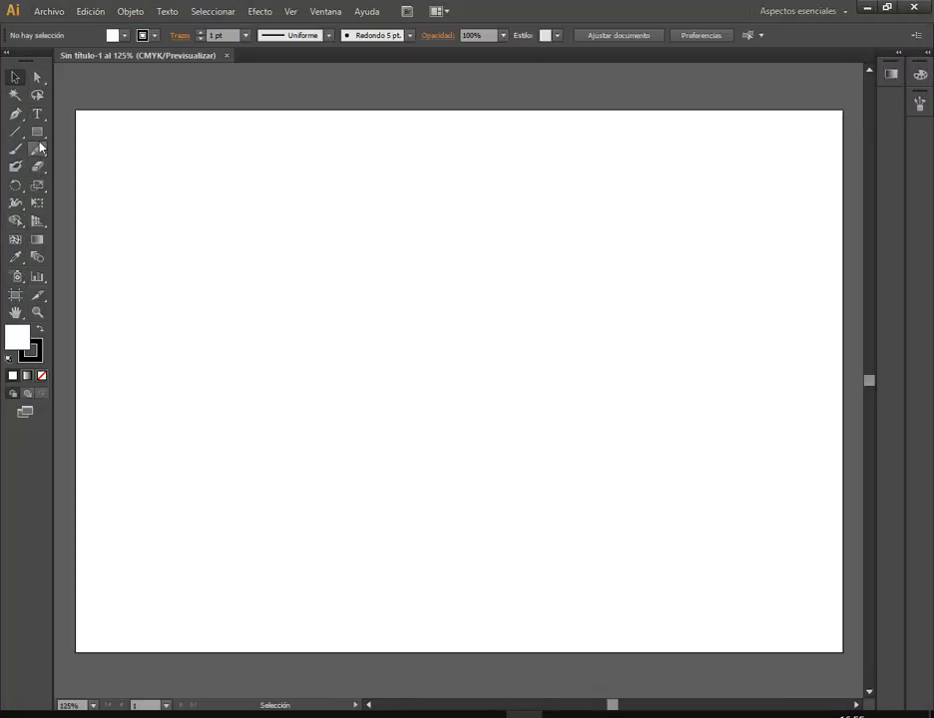
Step: Draw a small rectangle in the upper-left area of the artboard and fill it with orange-red
left_click(37, 132)
left_click_drag(289, 244, 406, 323)
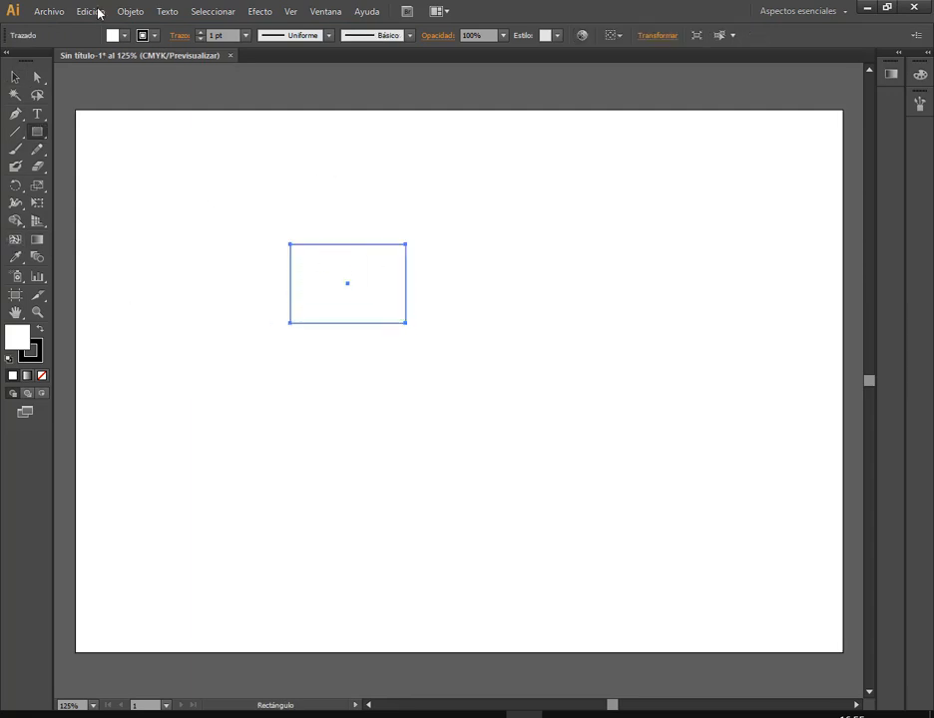
left_click(124, 35)
left_click(122, 60)
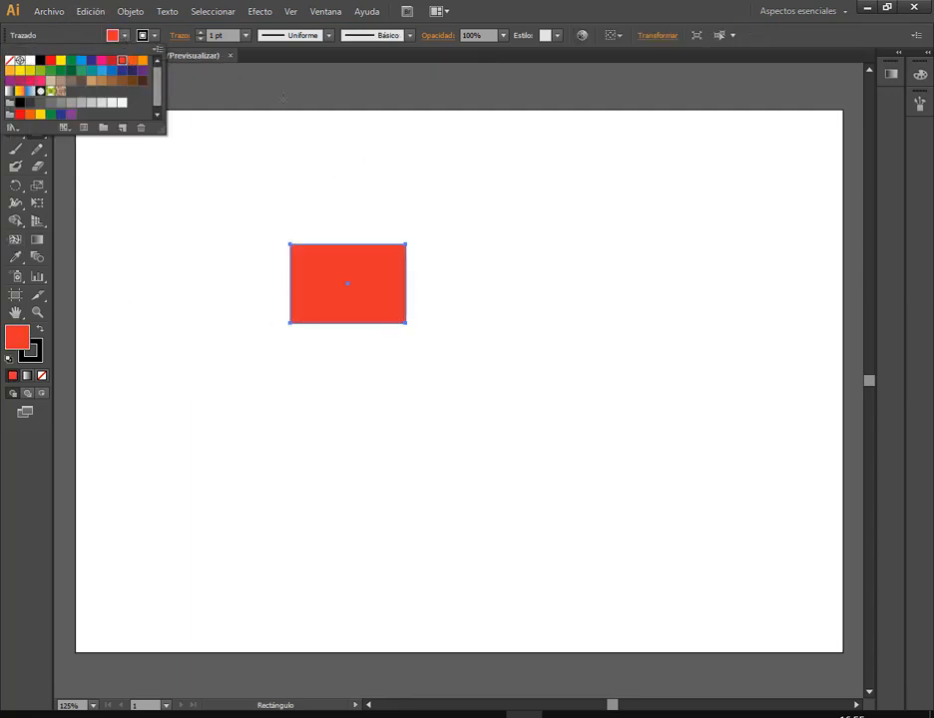
left_click(429, 8)
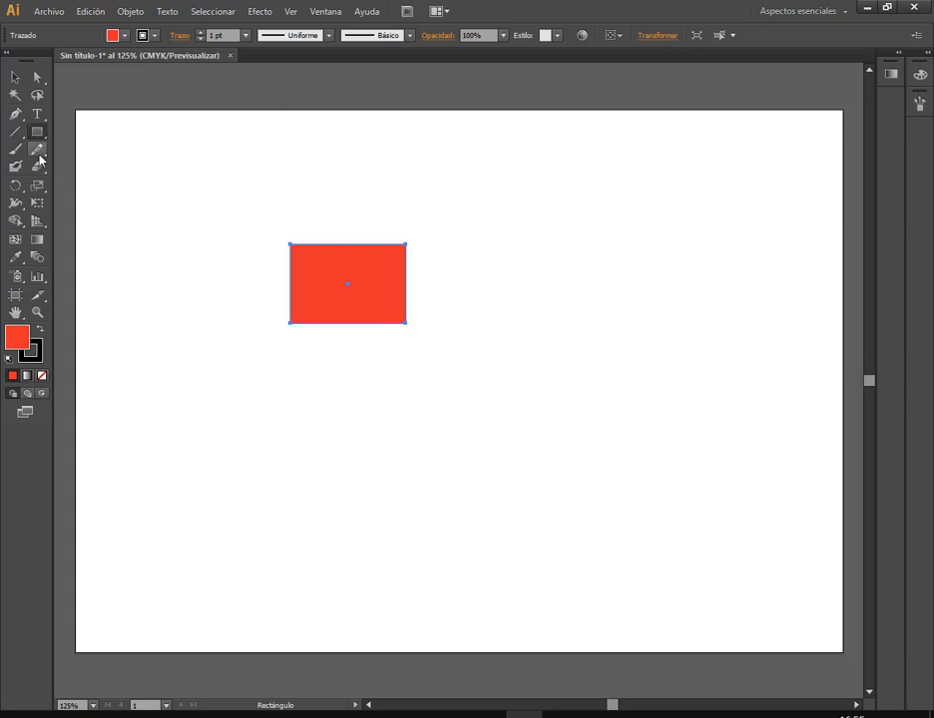
Step: Draw a circle beside the orange-red rectangle, fill it green, and move it over the rectangle's upper-right corner
left_click_drag(37, 132, 80, 163)
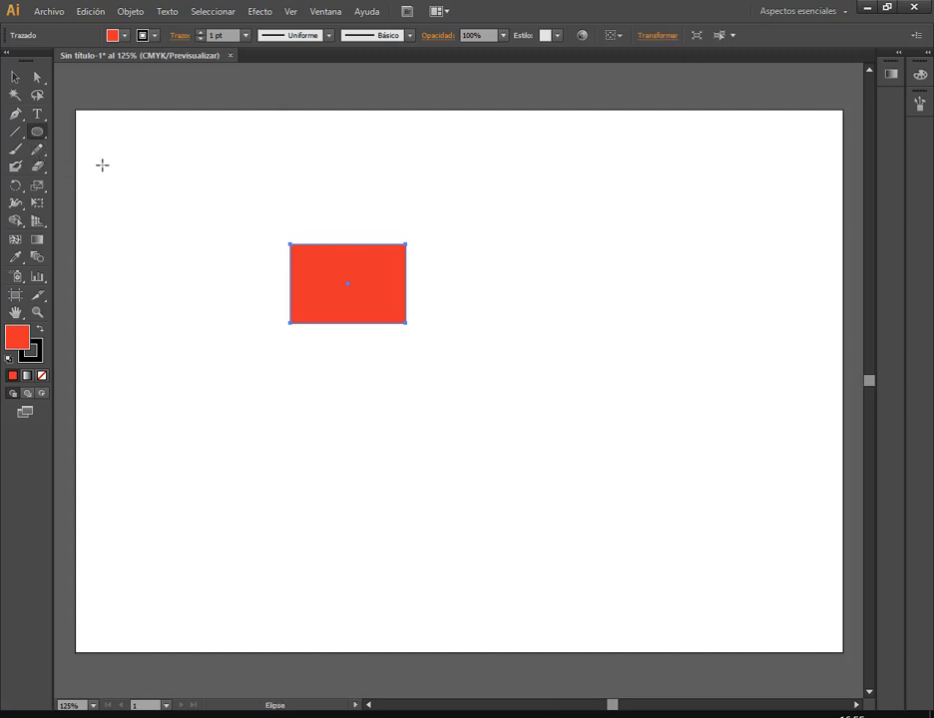
left_click(477, 240)
left_click(496, 241)
left_click_drag(488, 229, 587, 331)
left_click(124, 35)
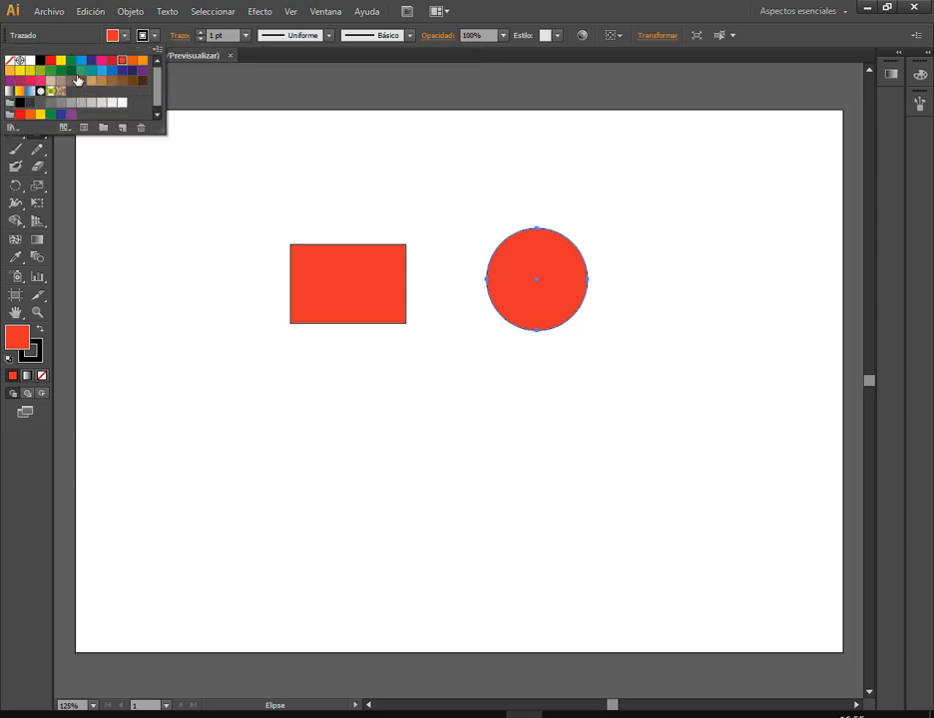
left_click(78, 80)
left_click(15, 77)
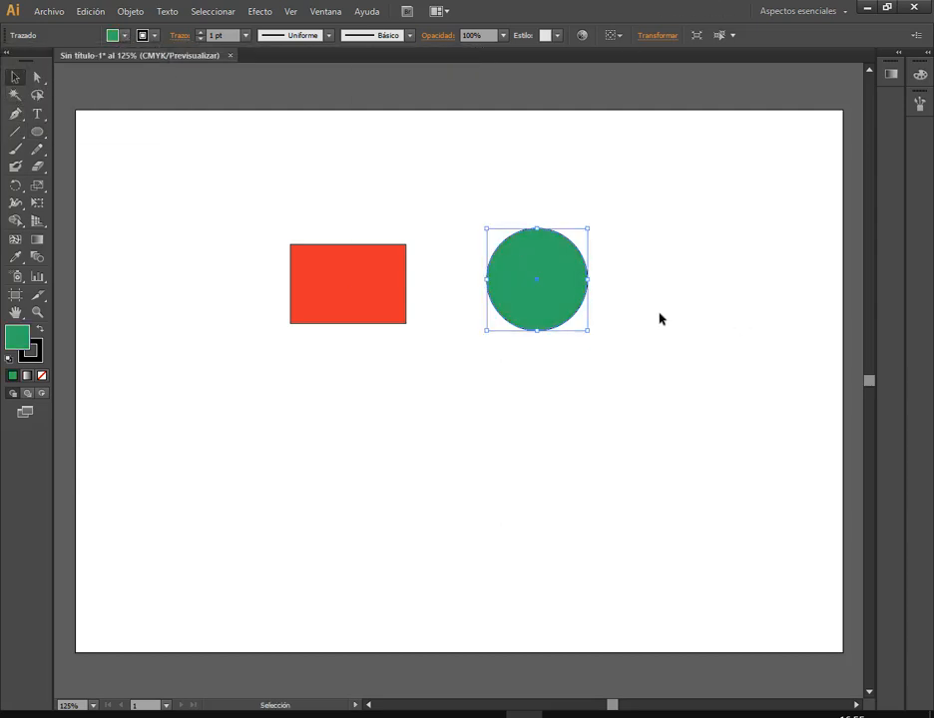
left_click_drag(554, 268, 403, 244)
left_click(180, 279)
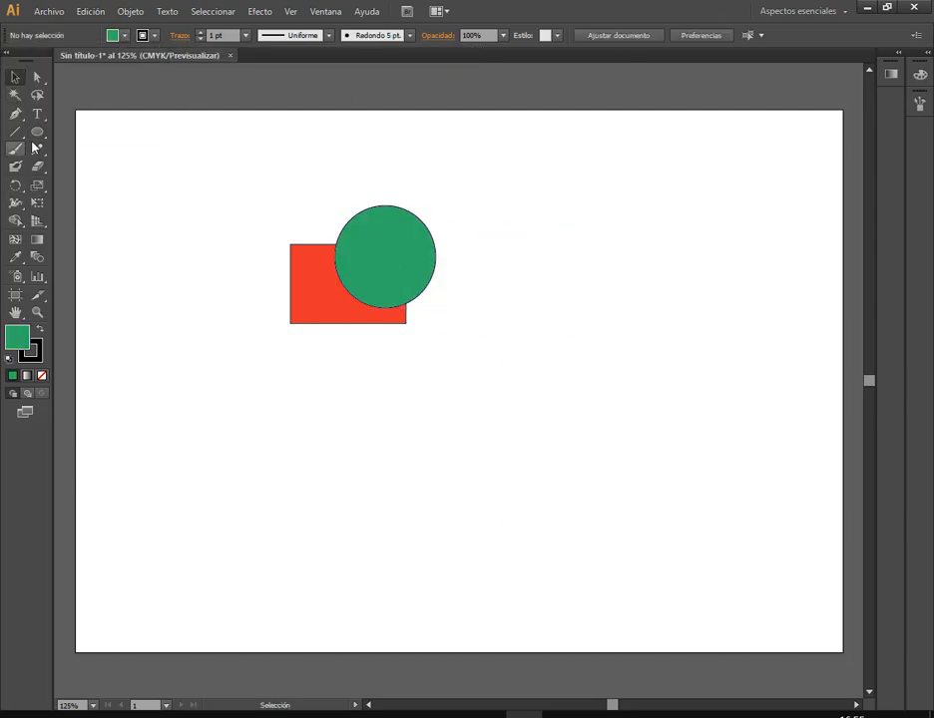
Step: Draw a large five-pointed star, fill it yellow, and place it over the rectangle and the circle
left_click_drag(37, 131, 90, 200)
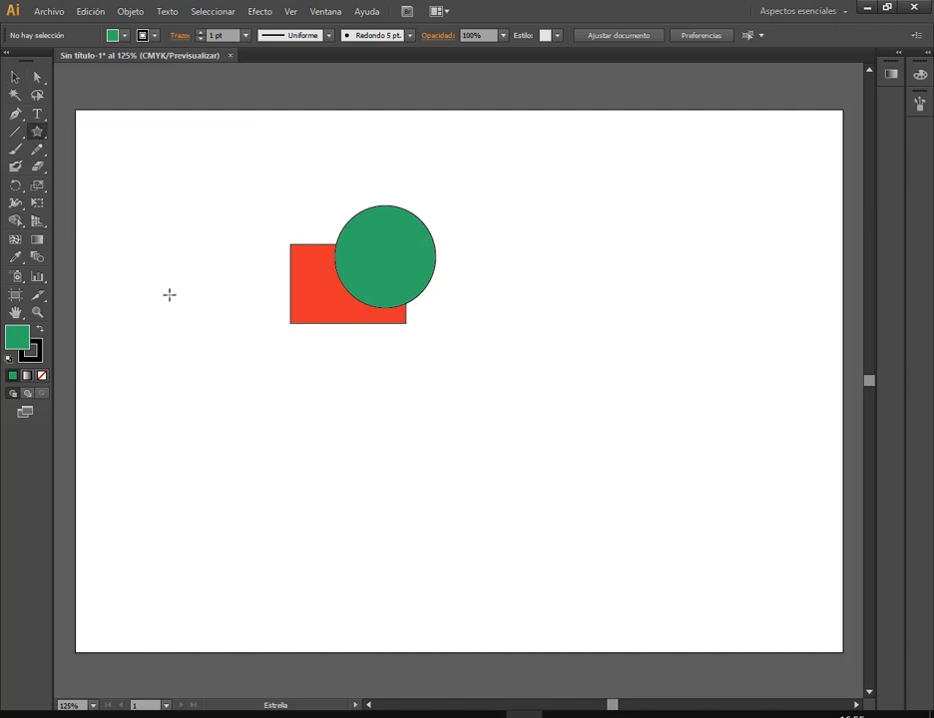
left_click_drag(181, 335, 259, 391)
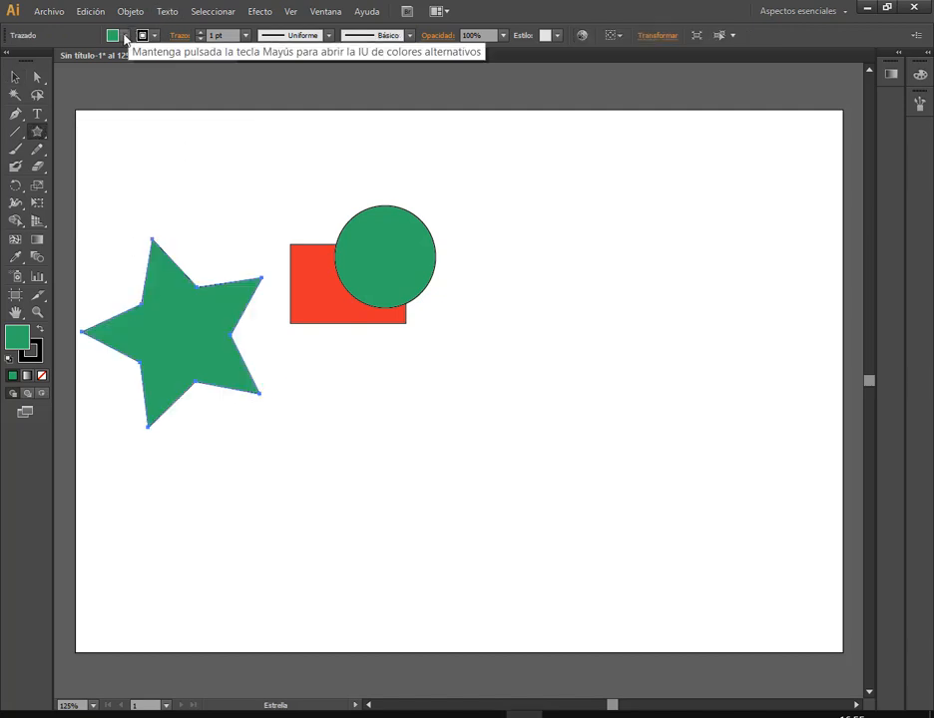
left_click(126, 37)
left_click(52, 62)
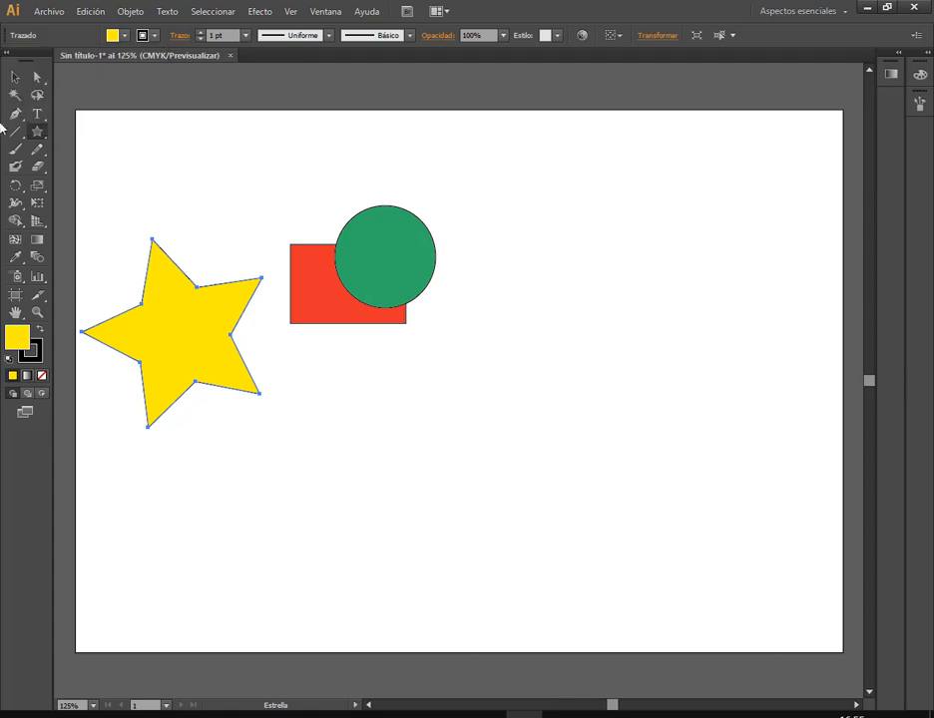
left_click(14, 77)
left_click_drag(174, 291, 397, 257)
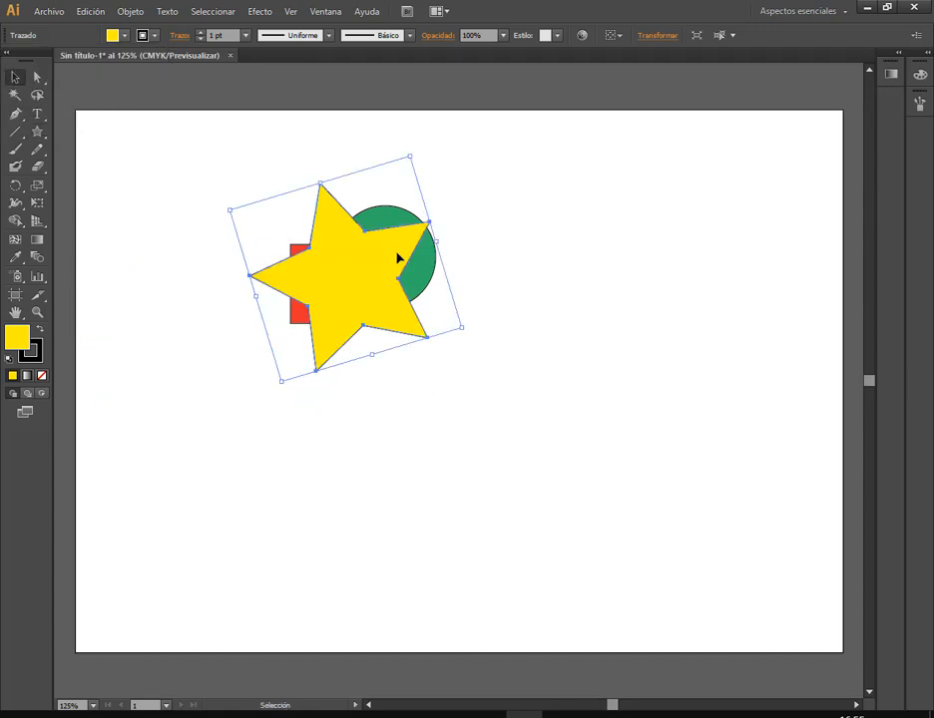
Step: Review the Organizar stacking-order options available for the yellow star
left_click(350, 343)
left_click(385, 266)
right_click(394, 265)
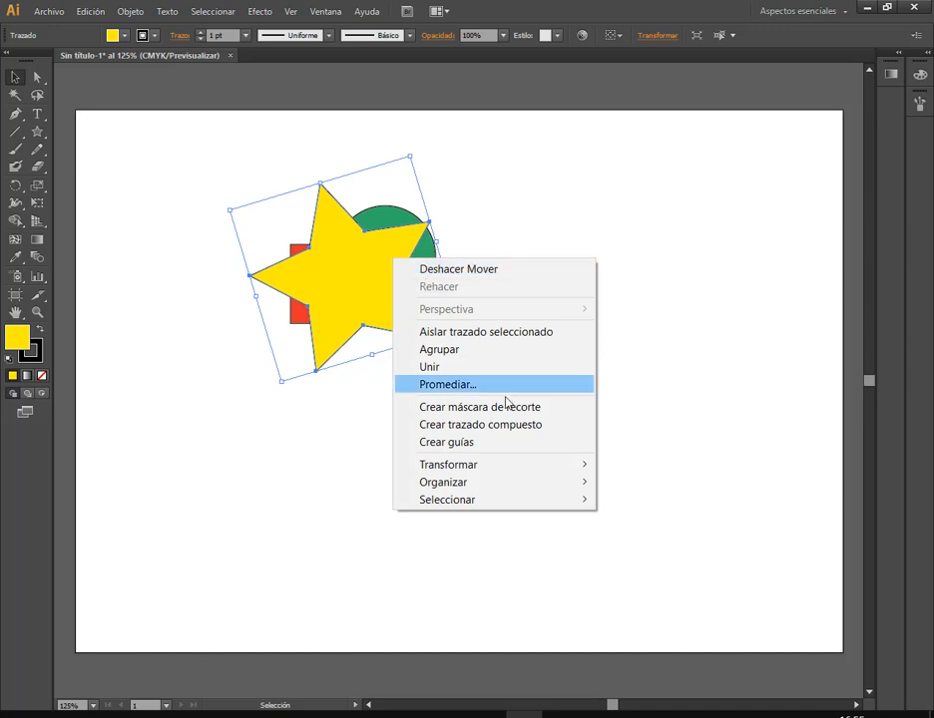
mouse_move(513, 491)
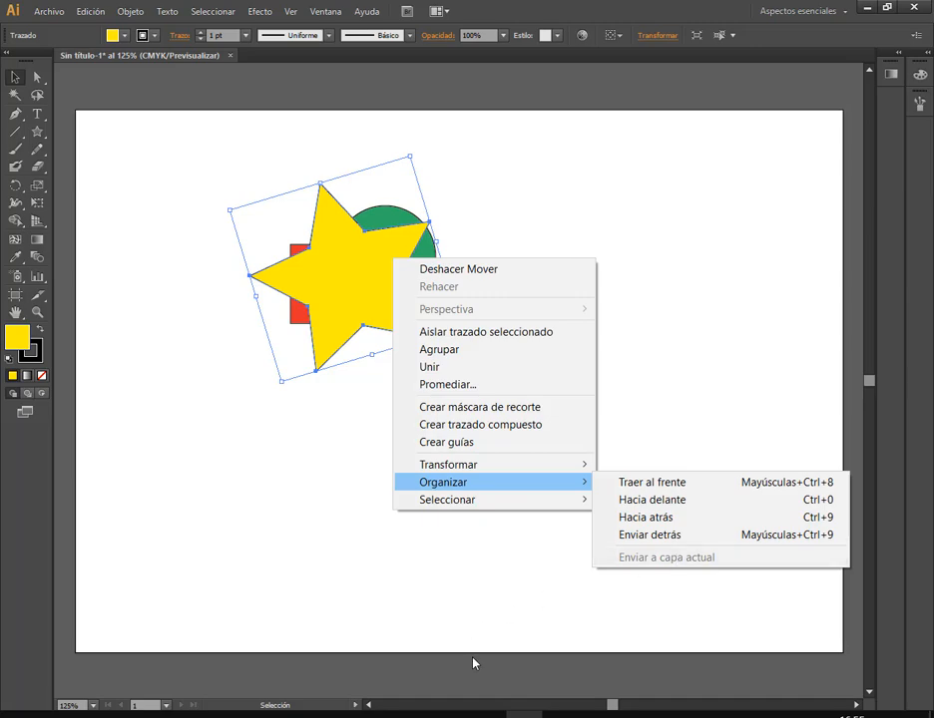
left_click(490, 609)
Step: Switch to CorelDRAW and compare the Orden options offered for the yellow hexagon
left_click(457, 710)
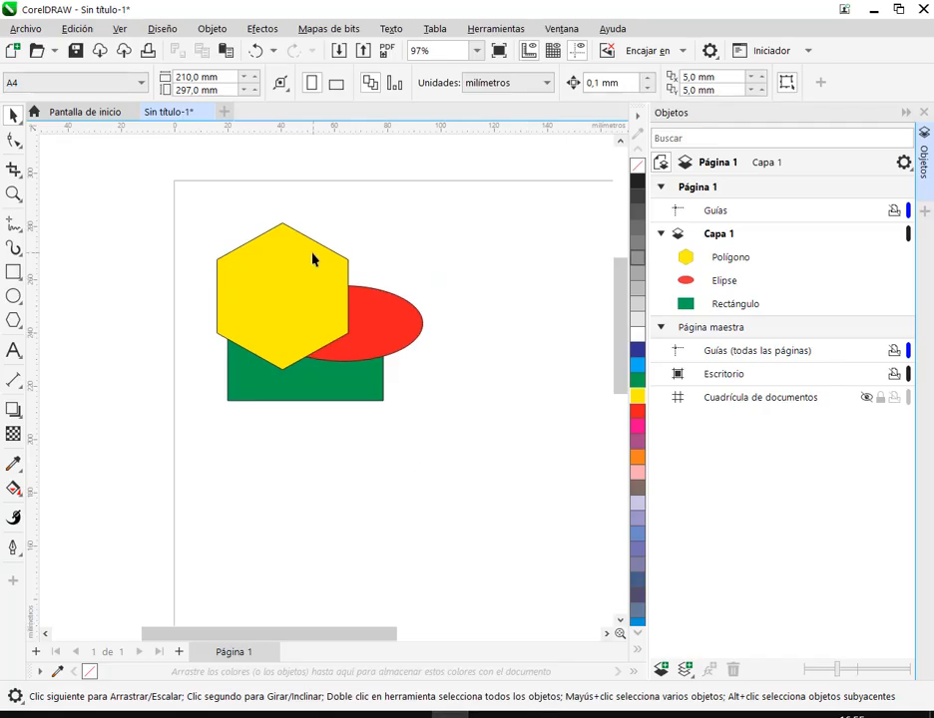
left_click(286, 287)
right_click(329, 295)
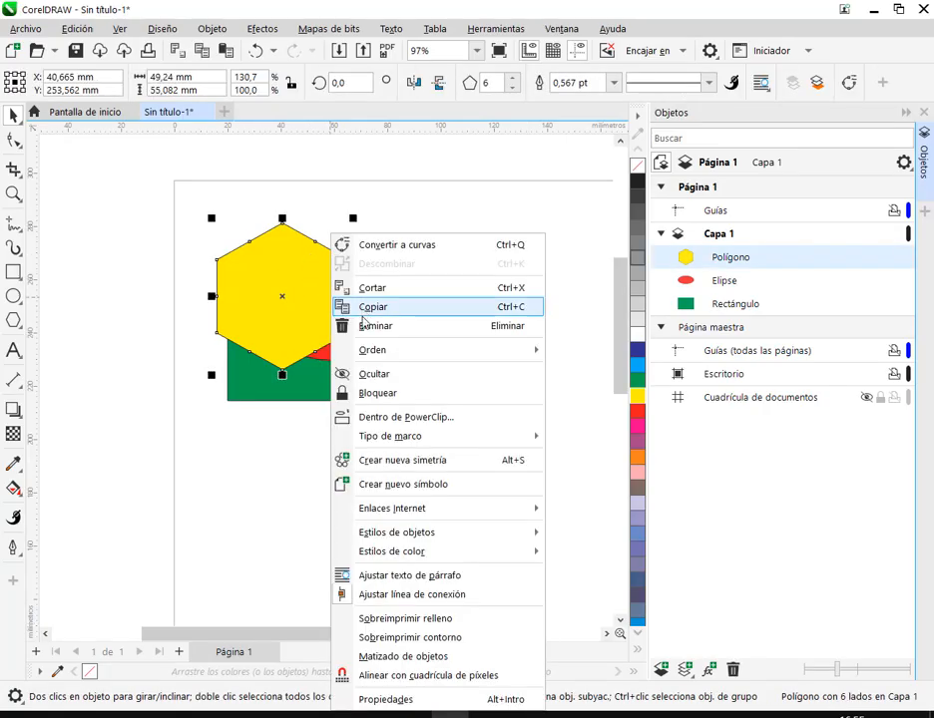
mouse_move(416, 357)
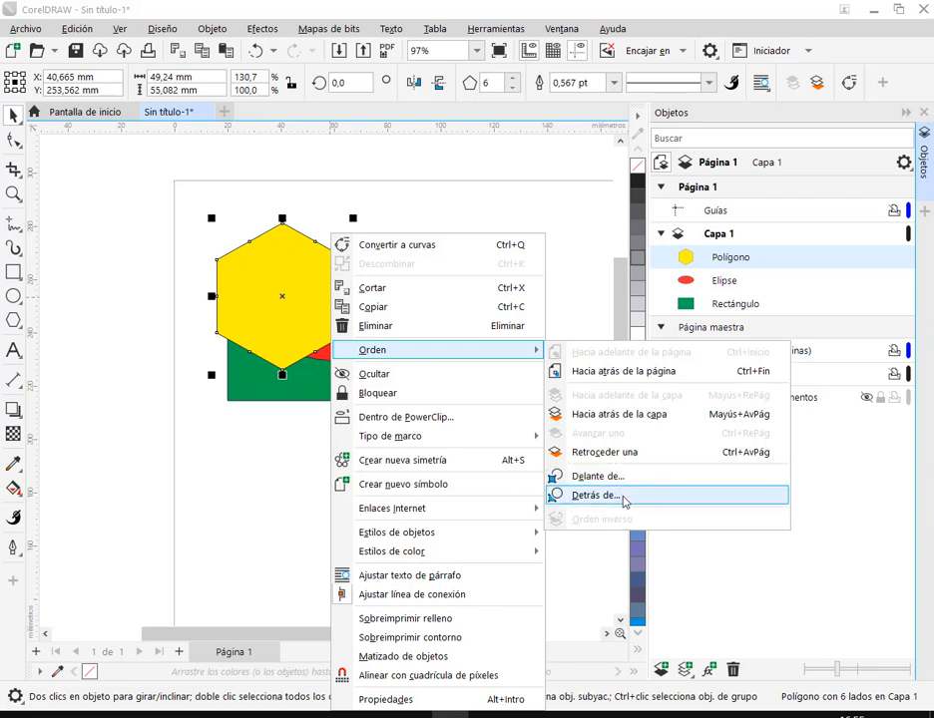
left_click(134, 445)
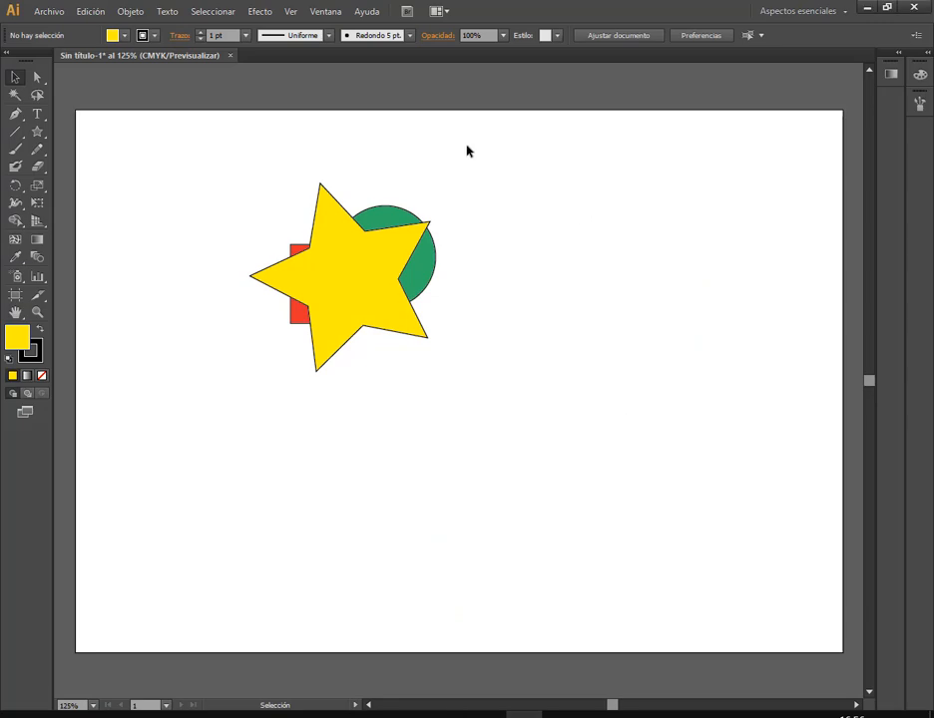
Step: In Illustrator, show the Capas panel beside the artwork and expand Capa 1 to examine its object order
left_click(341, 14)
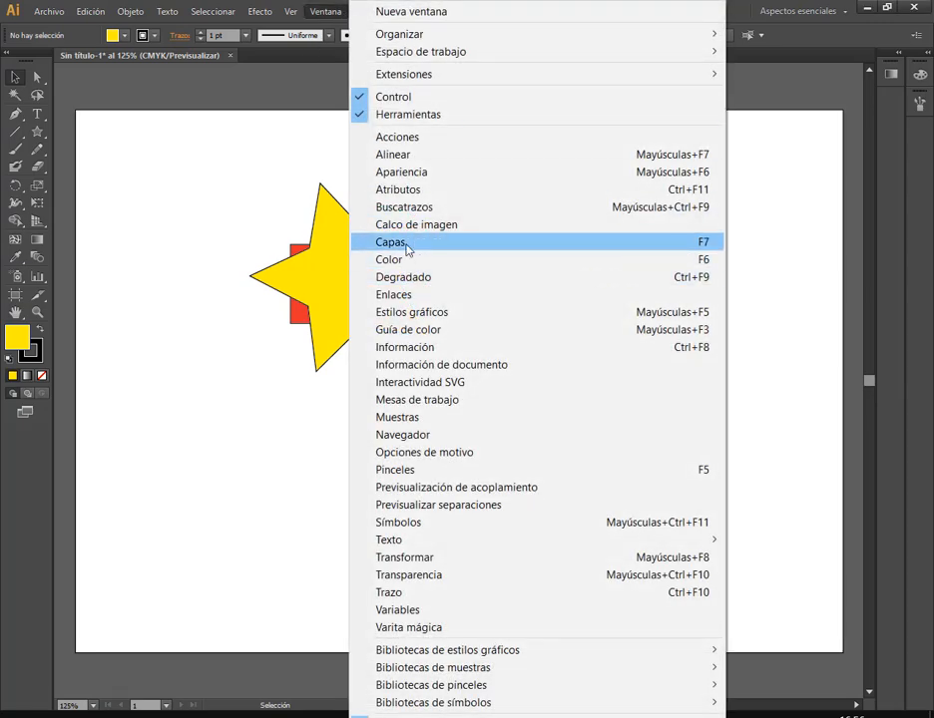
left_click(407, 242)
left_click_drag(419, 145, 702, 171)
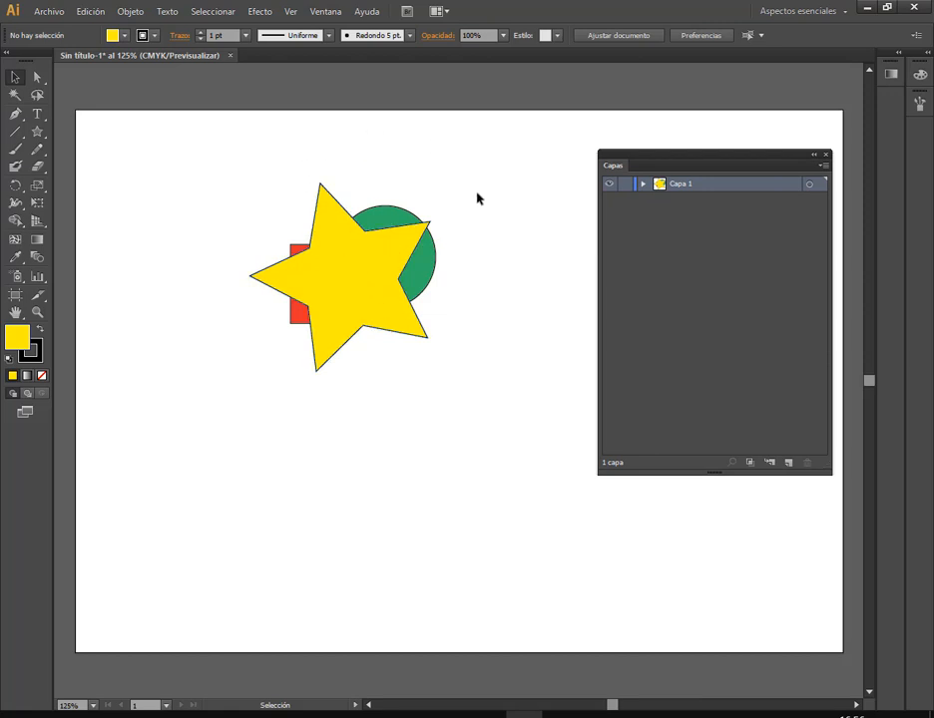
left_click(642, 184)
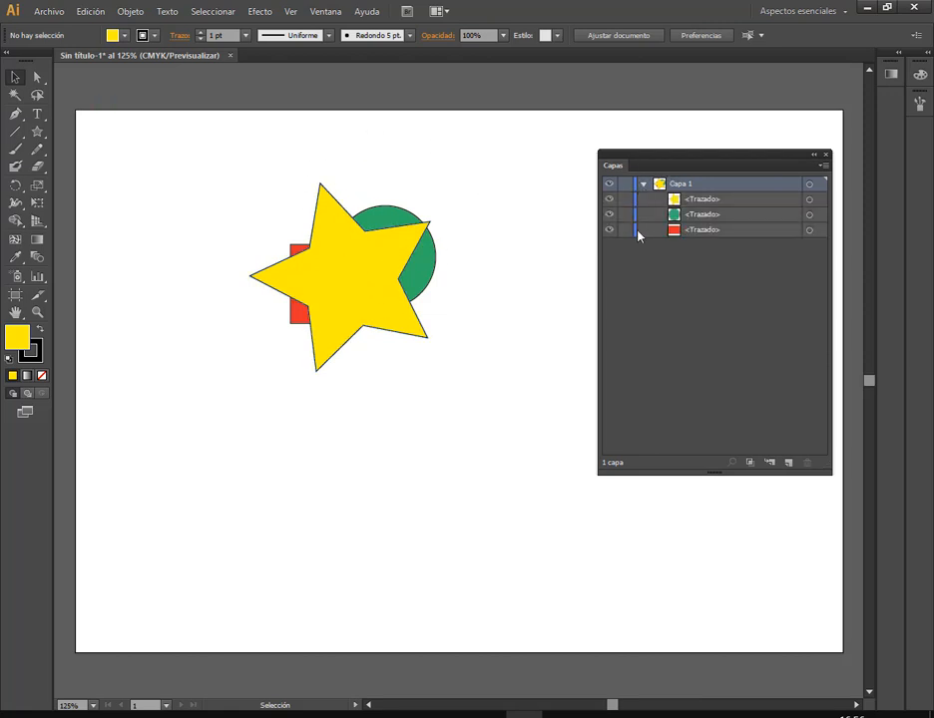
mouse_move(663, 192)
left_mouse_down()
mouse_move(776, 334)
mouse_move(779, 362)
left_mouse_up()
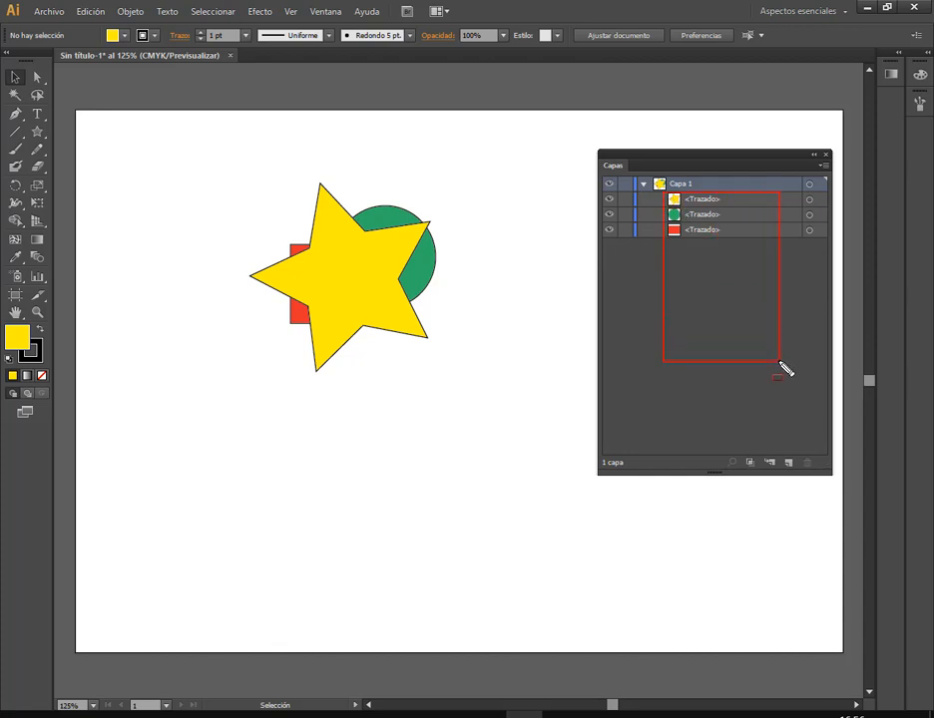
key("Escape")
Step: Reorder the red rectangle between the yellow star and green circle in Capa 1, and widen it past the circle
left_click(705, 230)
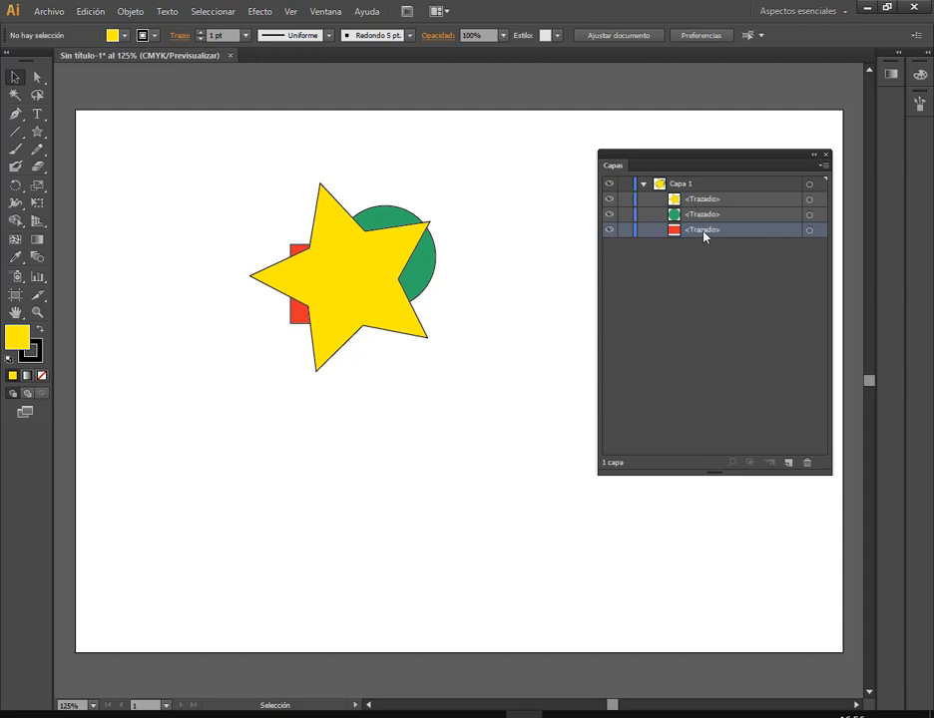
left_click_drag(704, 236, 705, 204)
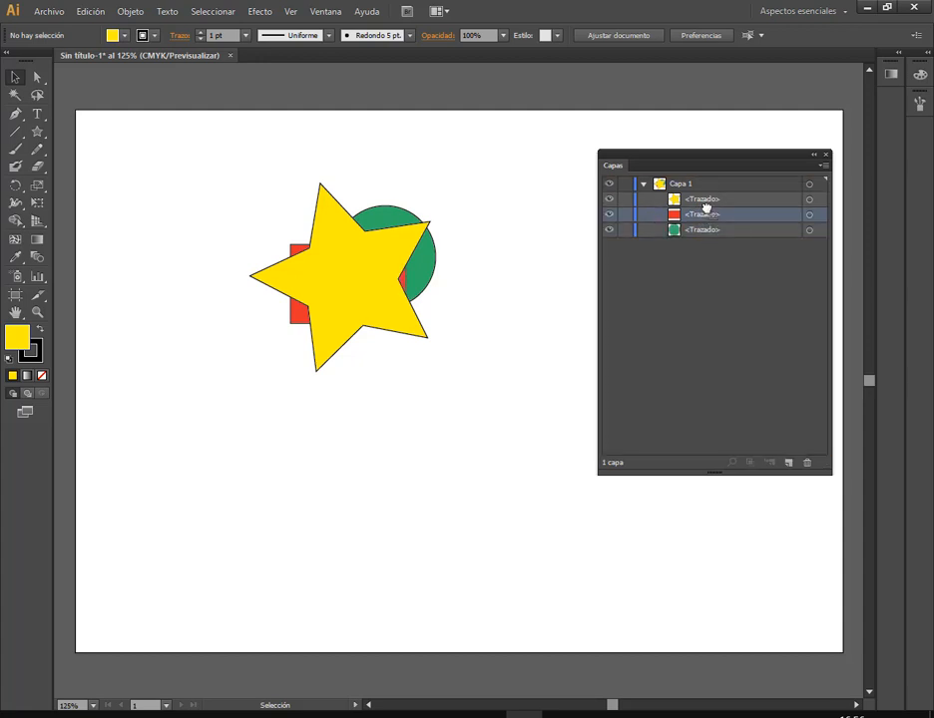
left_click(403, 284)
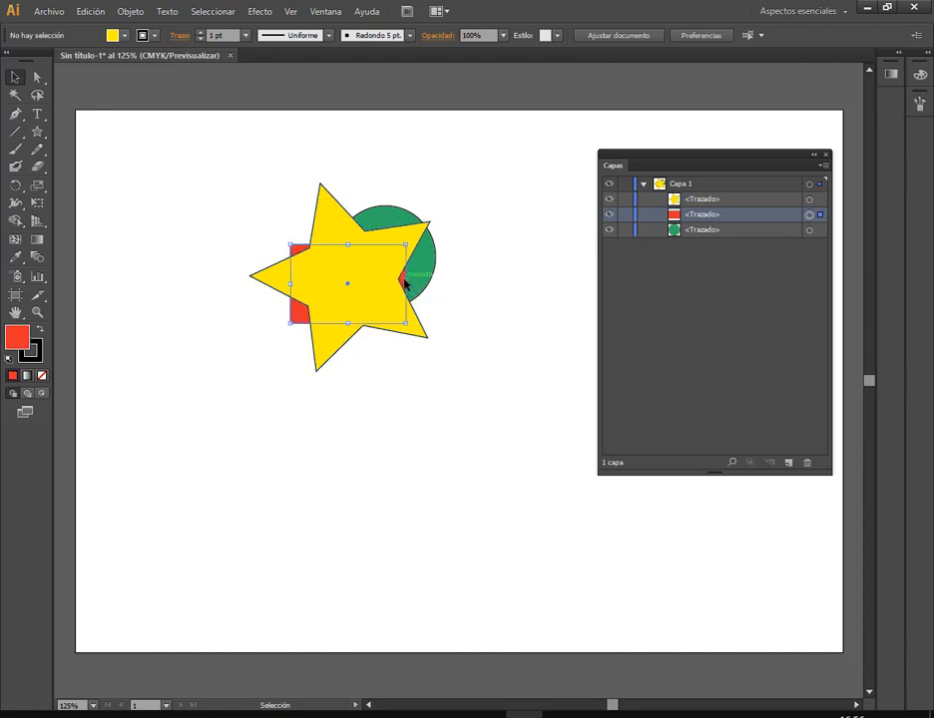
left_click_drag(405, 284, 468, 285)
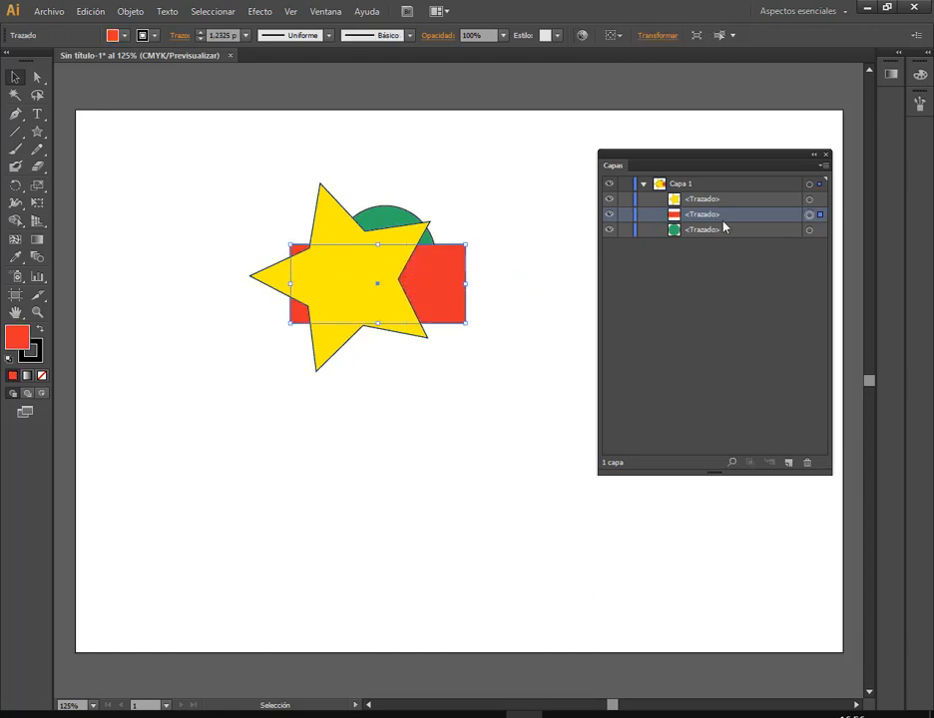
Step: Close the Illustrator practice document without saving it and return to CorelDRAW
left_click(534, 118)
key("ctrl+w")
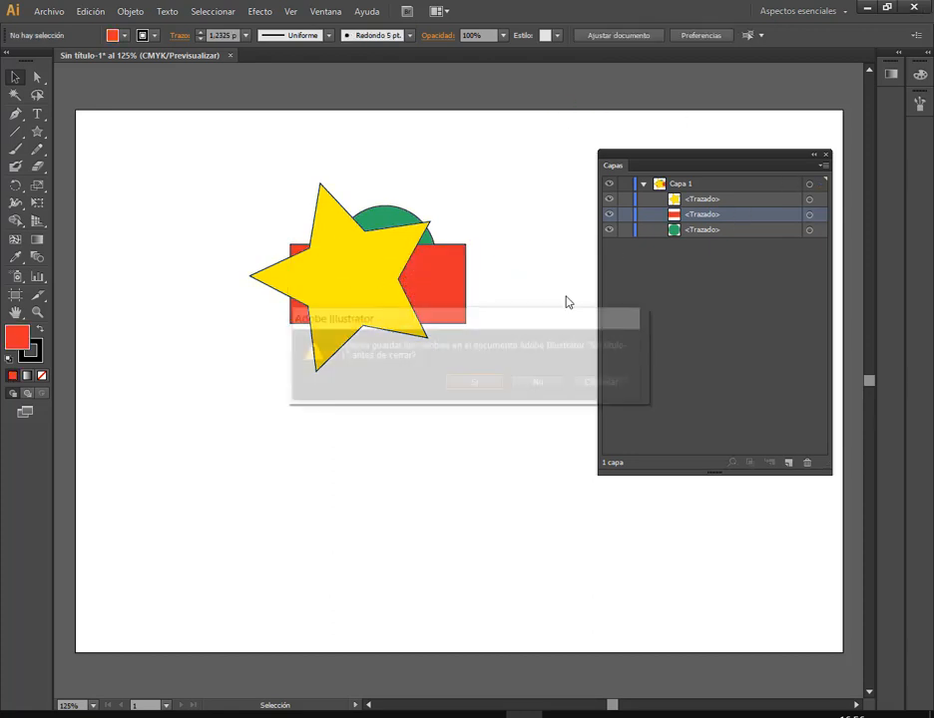
left_click(541, 384)
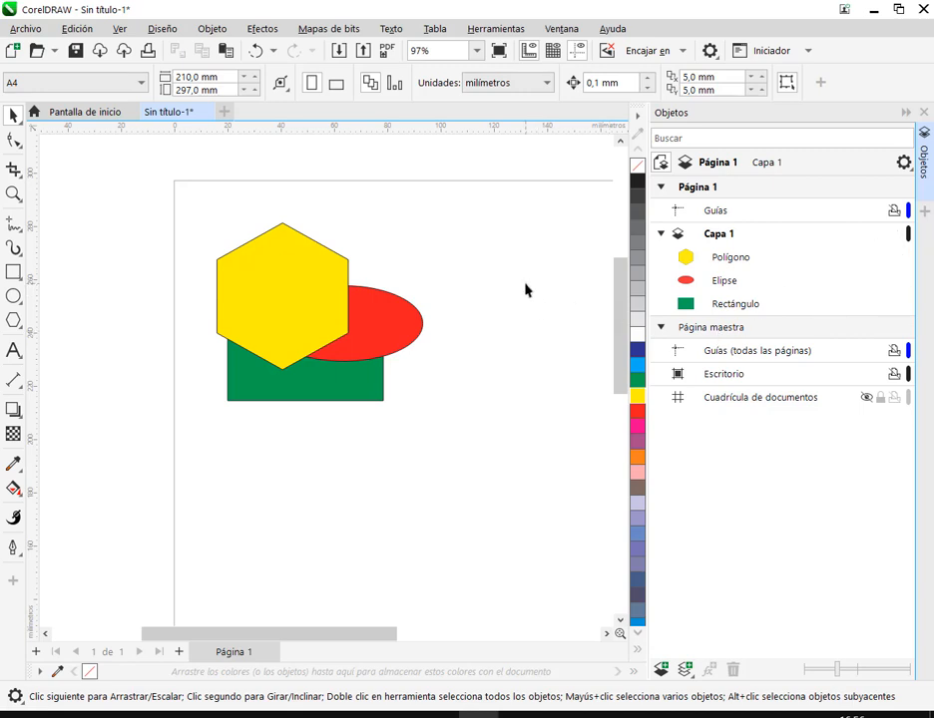
left_click(303, 284)
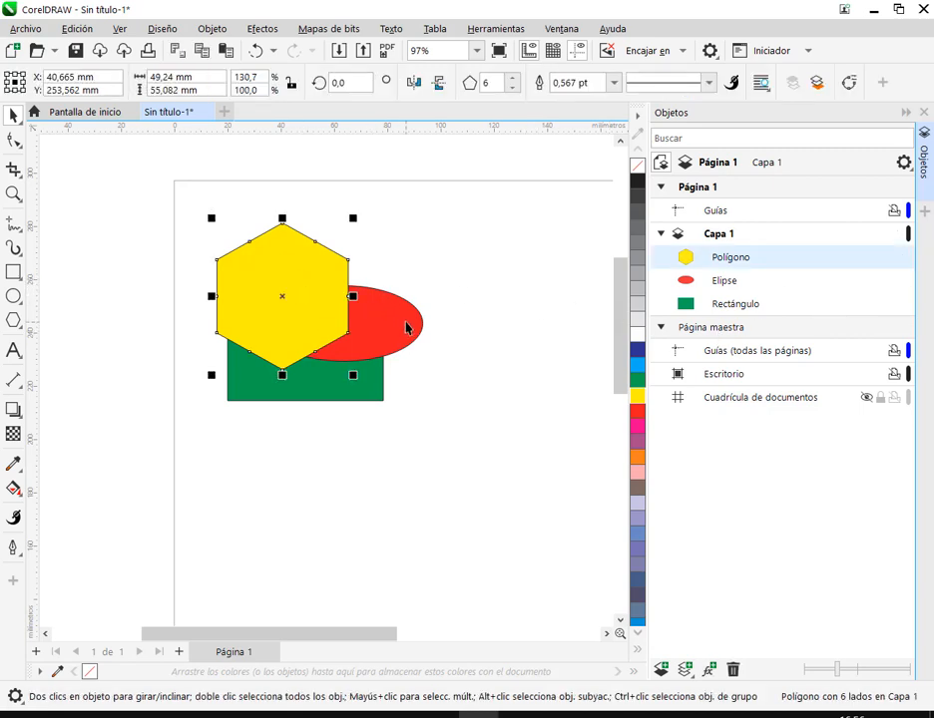
left_click(406, 326)
left_click(294, 273)
key("Escape")
Step: Draw a five-pointed star, place it over the hexagon, ellipse and rectangle, and fill it dark blue
left_click(14, 320)
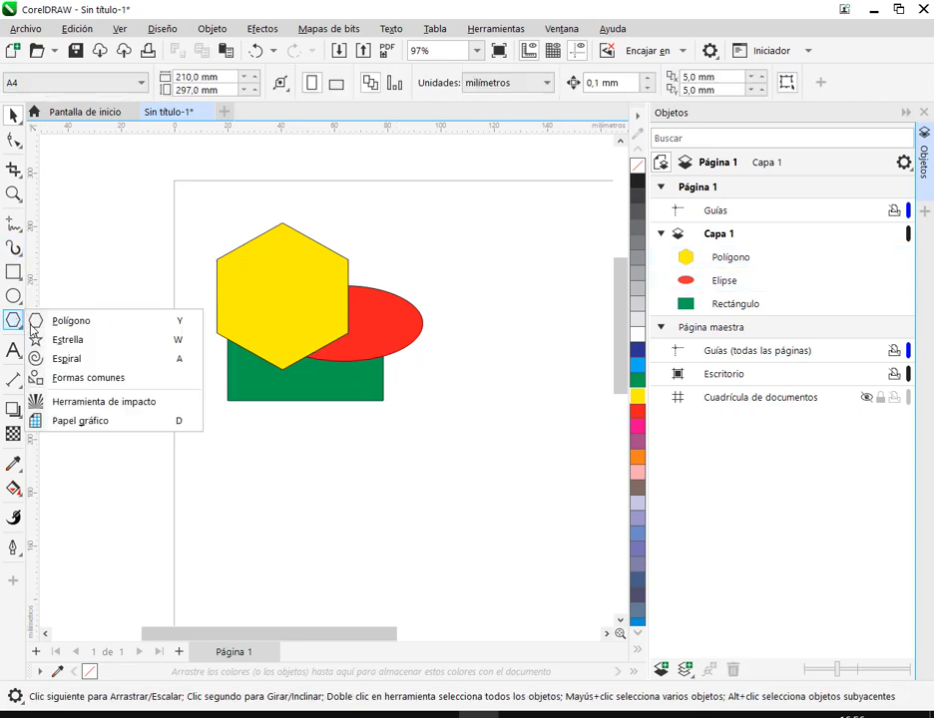
left_click(46, 340)
left_click_drag(469, 219, 559, 366)
key("space")
left_click_drag(546, 289, 303, 321)
left_click(637, 348)
left_click(511, 415)
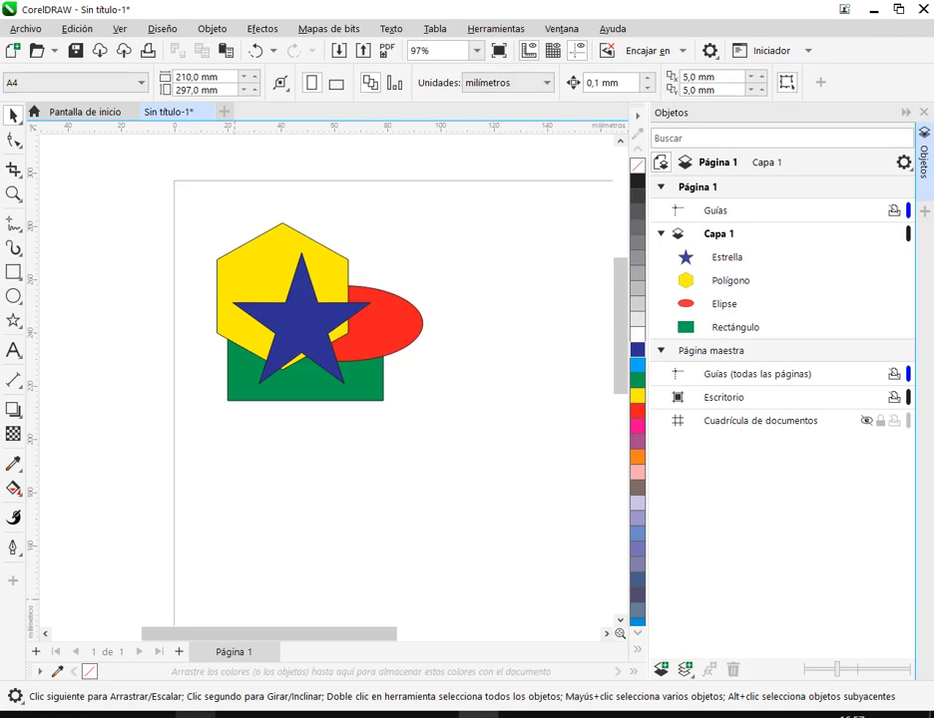
Step: Switch to the PDF manual's page 210 and examine the front card's outline, corner indices and central group of clubs
key("alt+Tab")
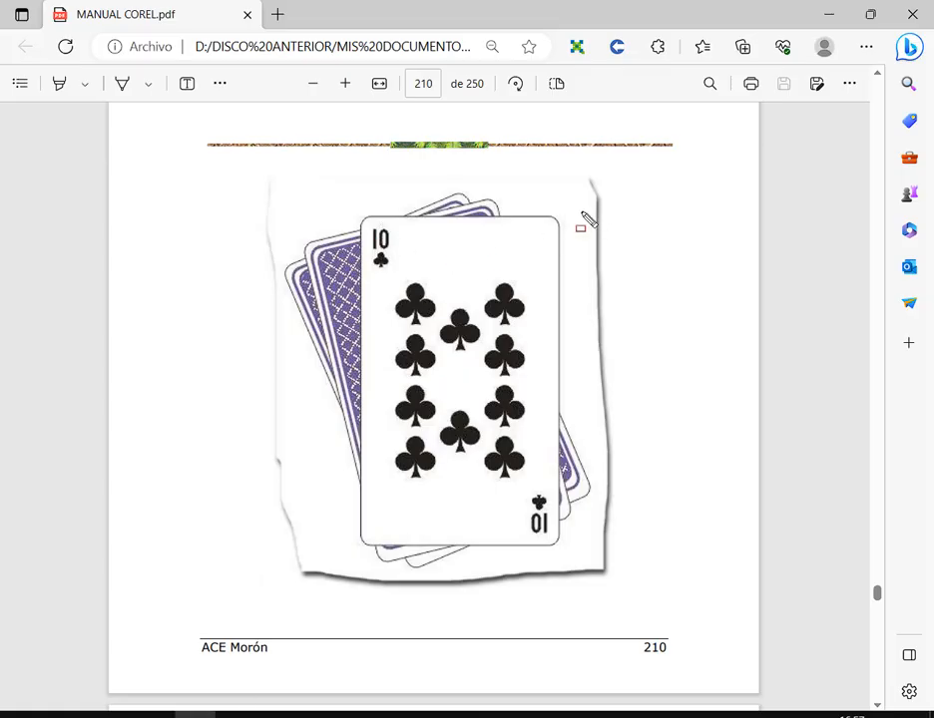
left_click_drag(590, 192, 553, 239)
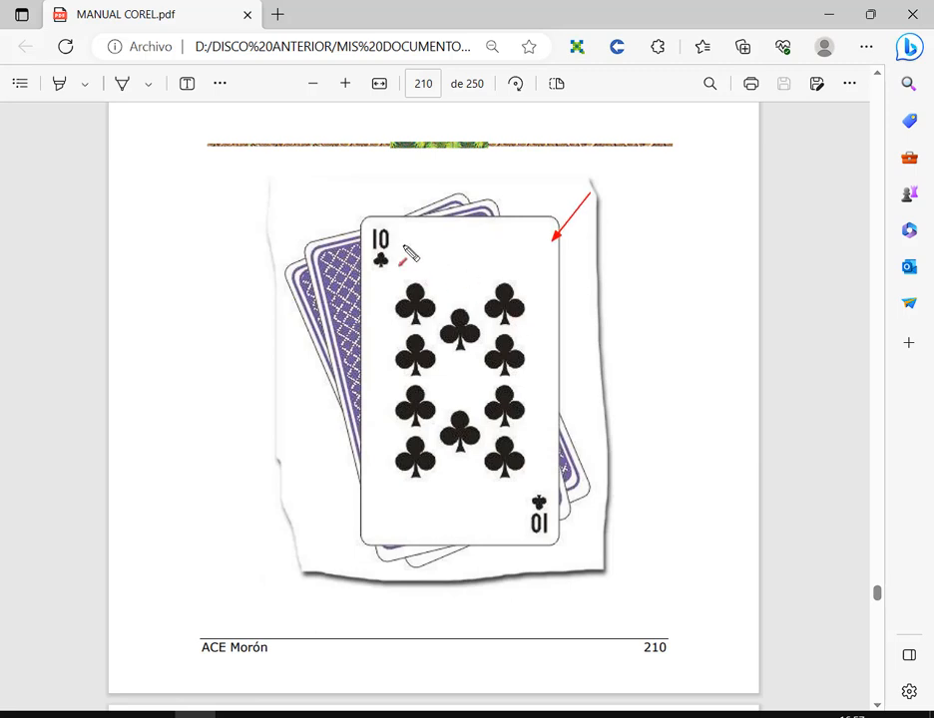
left_click_drag(369, 225, 393, 252)
mouse_move(394, 252)
left_mouse_down()
mouse_move(395, 272)
mouse_move(495, 417)
mouse_move(550, 538)
left_mouse_up()
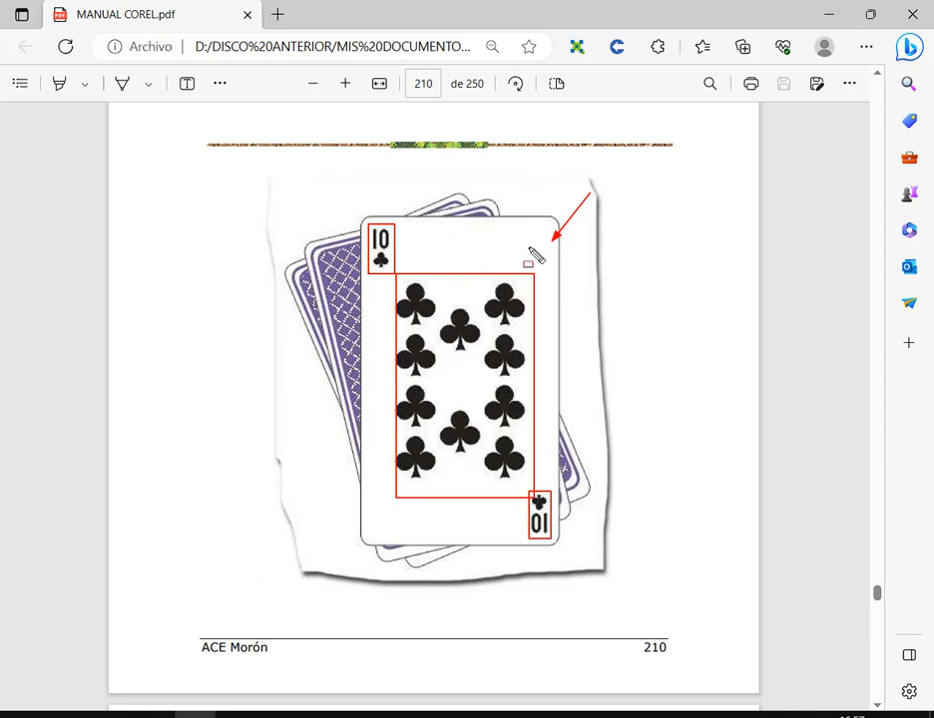
left_click_drag(648, 269, 548, 289)
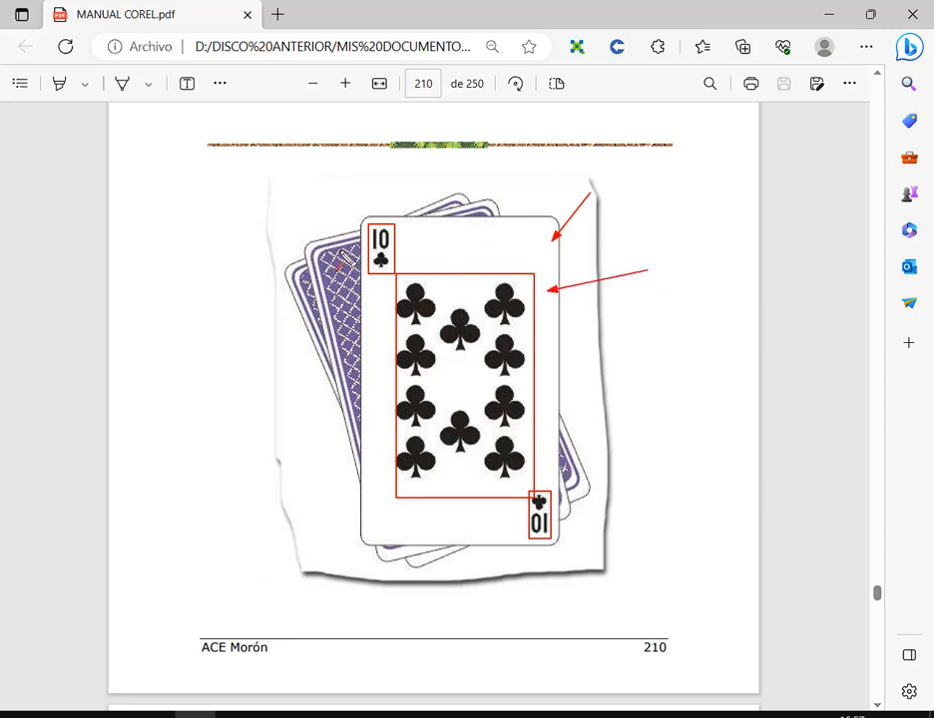
Step: Examine the outer border, inner frame and patterned area of the purple card back behind the ten of clubs
left_click_drag(295, 190, 309, 221)
key("Escape")
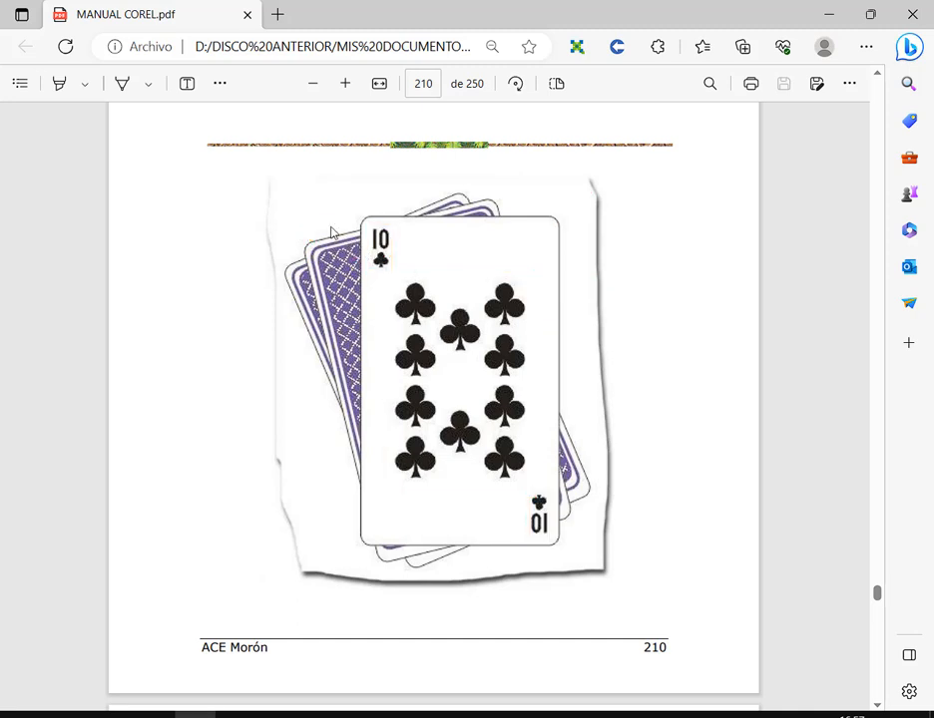
key("ctrl+shift+d")
left_click_drag(302, 181, 312, 237)
left_click_drag(326, 183, 323, 245)
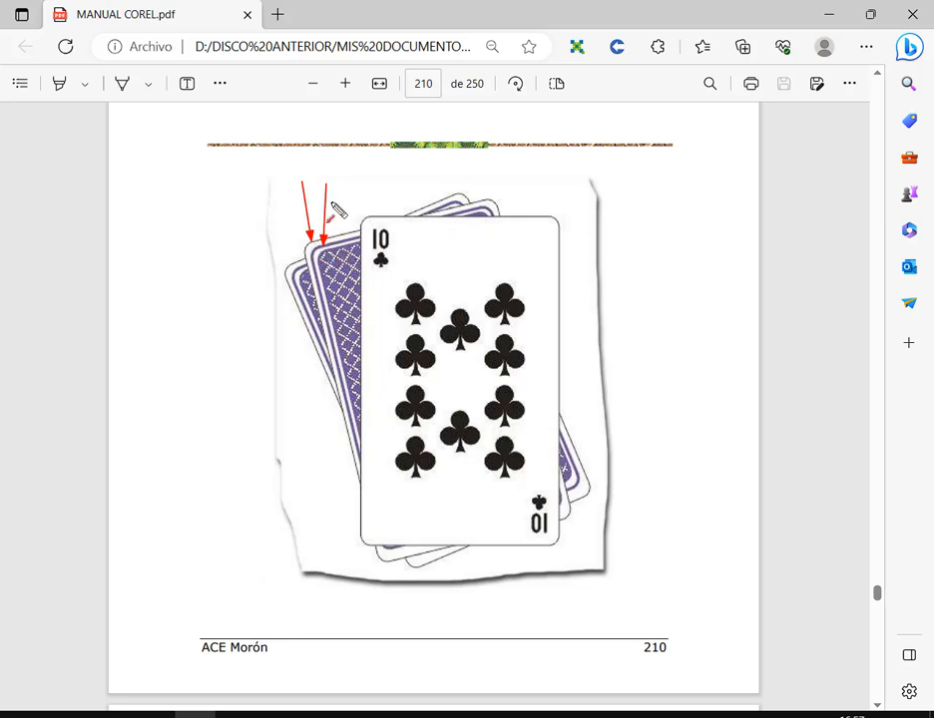
left_click_drag(358, 177, 341, 259)
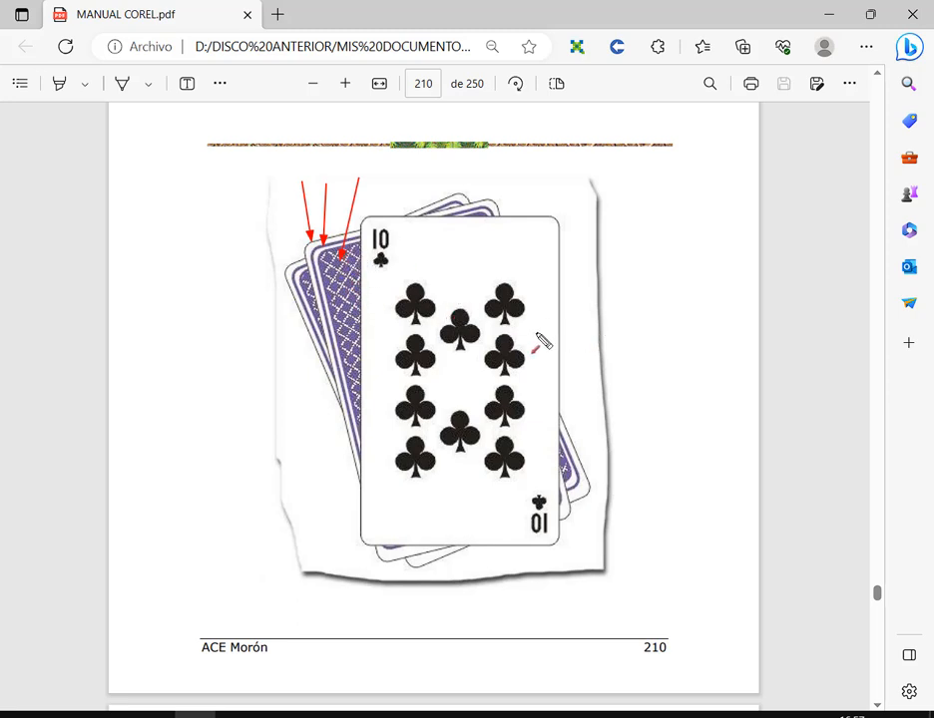
key("Escape")
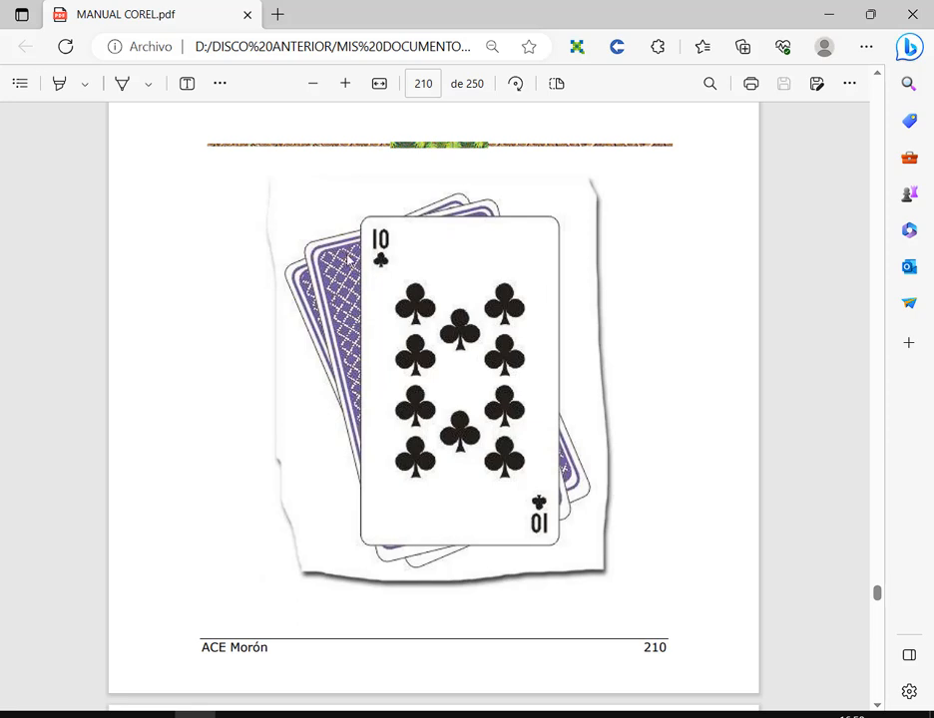
Step: Return to CorelDRAW and add a new layer above Capa 1 in the shapes document
left_click_drag(226, 263, 288, 282)
key("Escape")
left_click(479, 715)
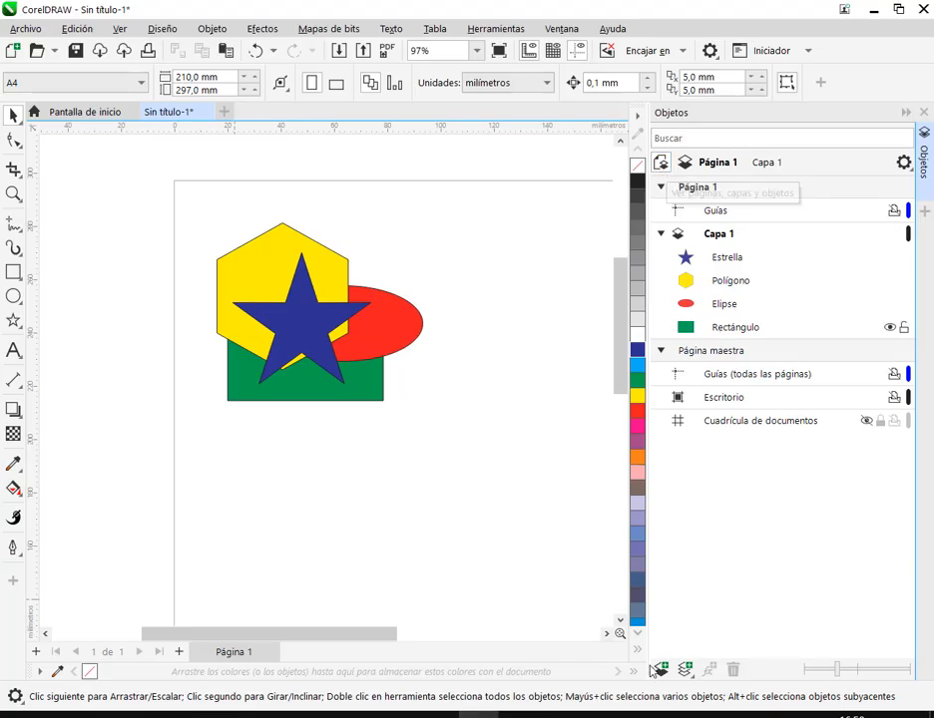
left_click_drag(648, 654, 672, 684)
mouse_move(672, 615)
left_mouse_down()
mouse_move(673, 660)
mouse_move(665, 658)
left_mouse_up()
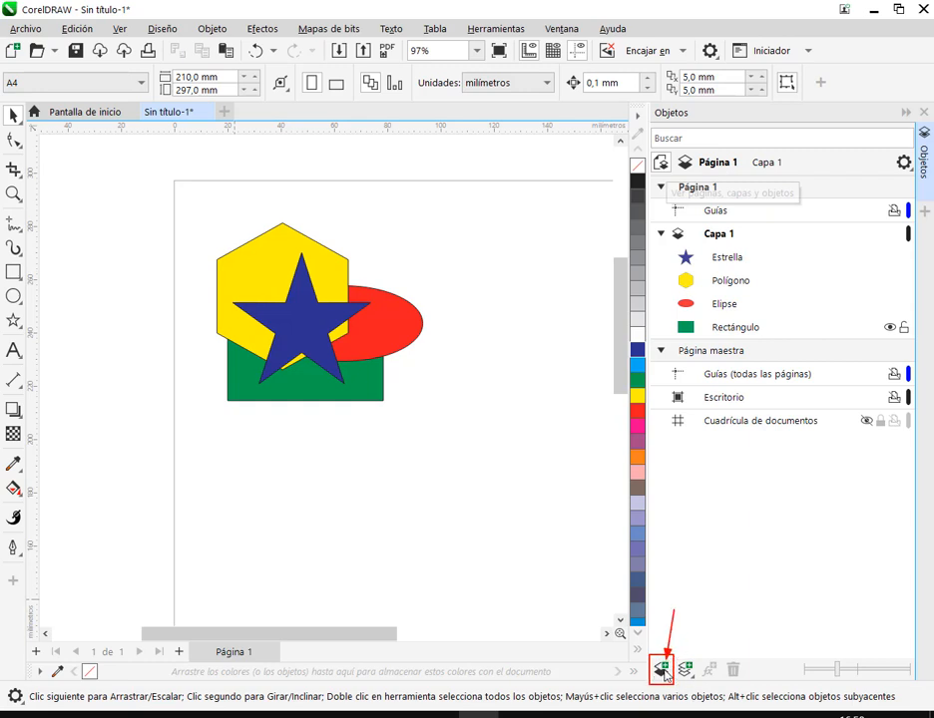
left_click(725, 236)
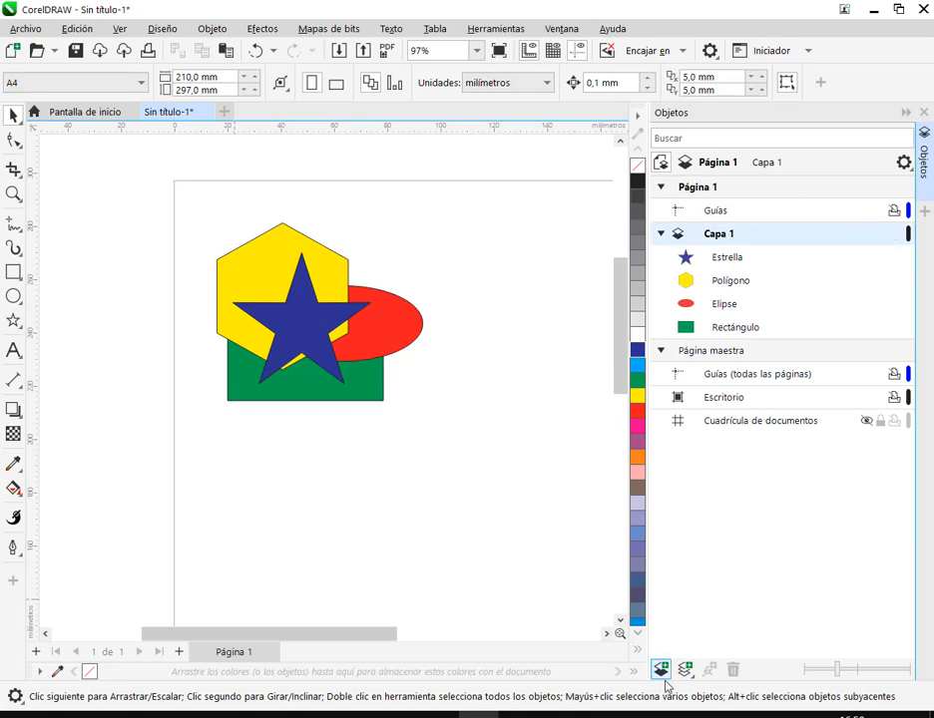
left_click(661, 676)
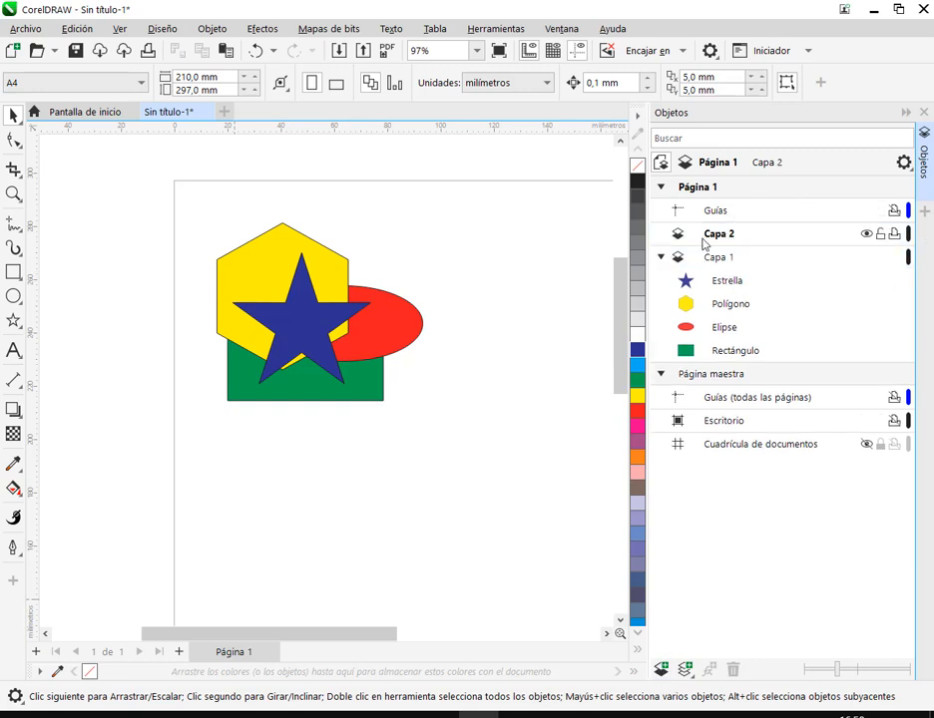
Step: Add another layer above Capa 2 and delete that extra layer again
left_click(661, 676)
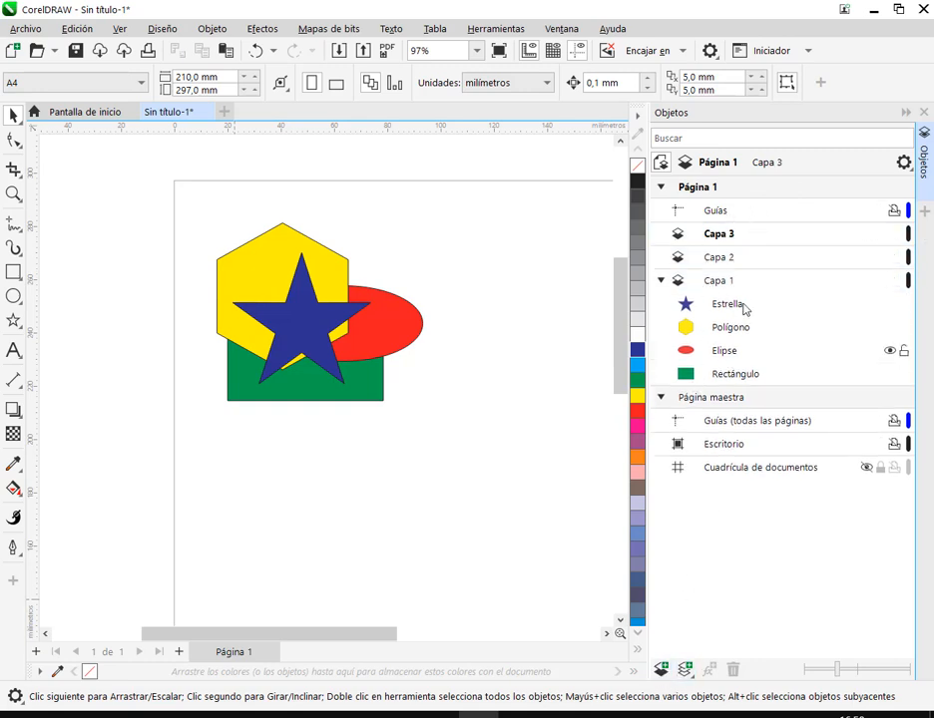
left_click(729, 237)
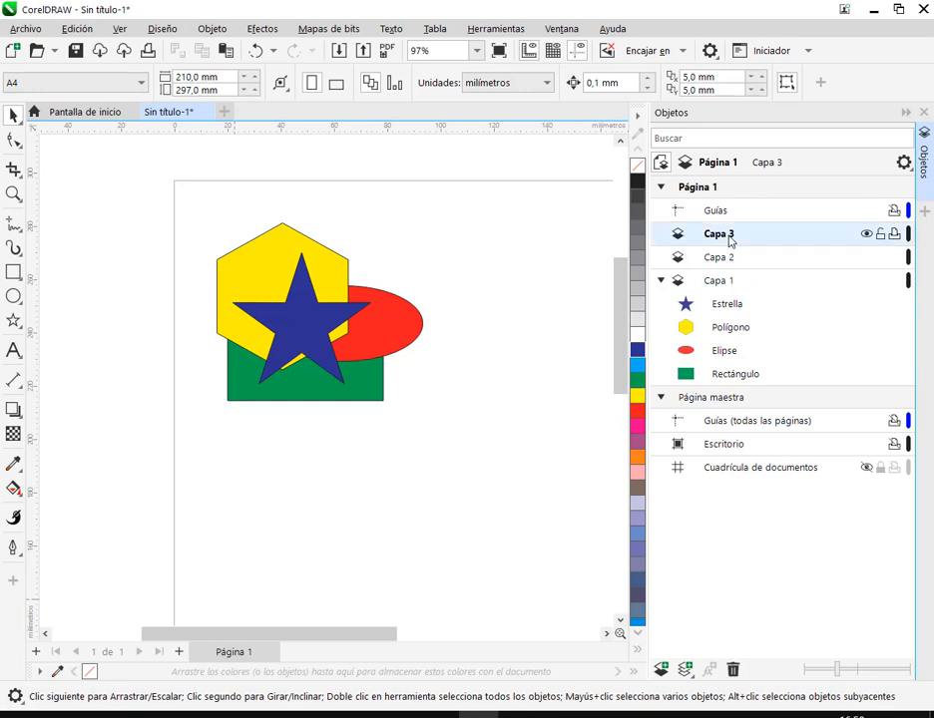
right_click(722, 240)
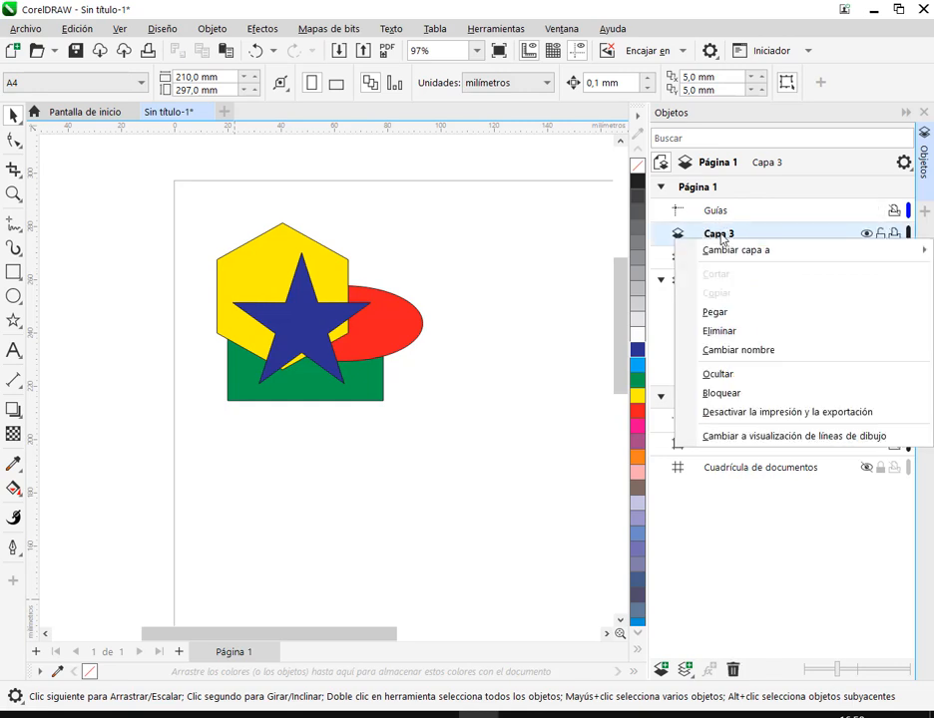
left_click(735, 337)
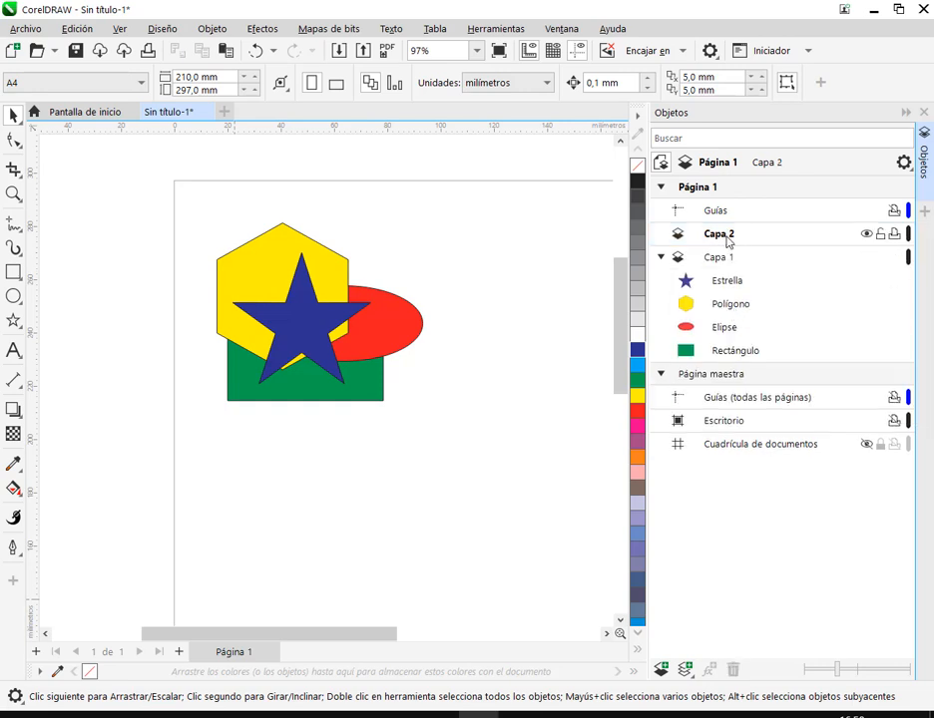
Step: Rename the Capa 2 layer as "Grupo de formas 2"
right_click(725, 236)
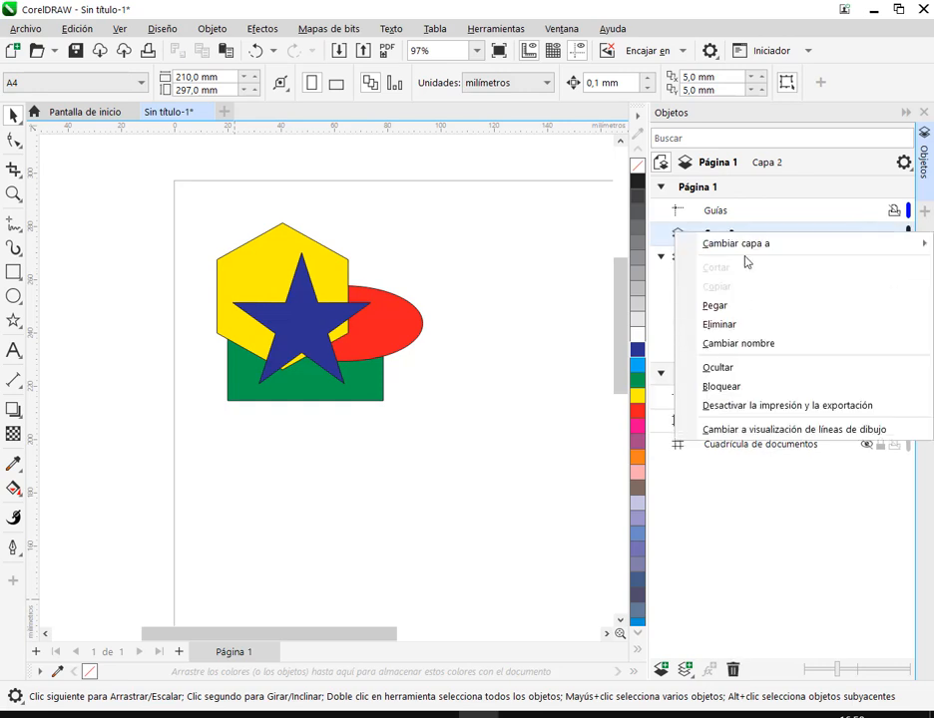
left_click(764, 345)
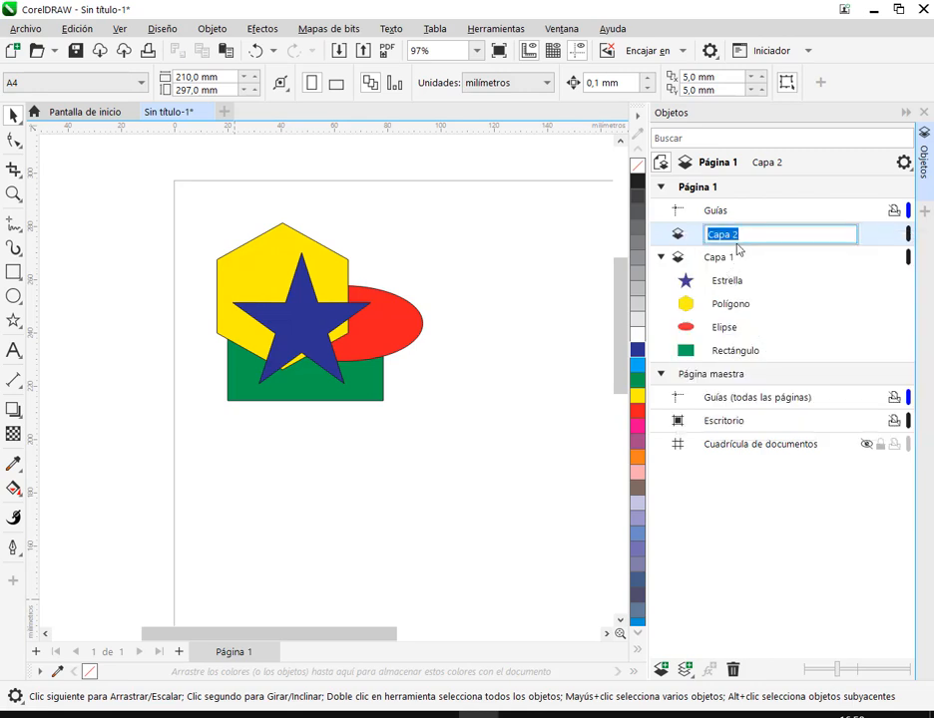
type("F")
type("rupo de formas 2")
key("Return")
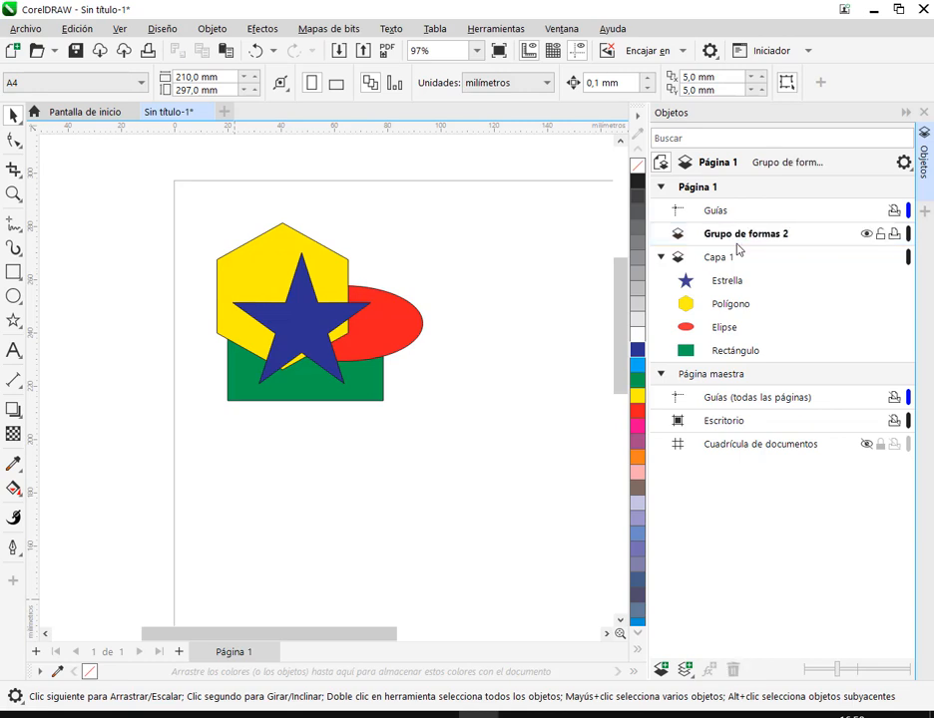
Step: On the Grupo de formas 2 layer, draw an upright ellipse about 34 by 47 mm overlapping the hexagon's side and fill it light grey
left_click(736, 237)
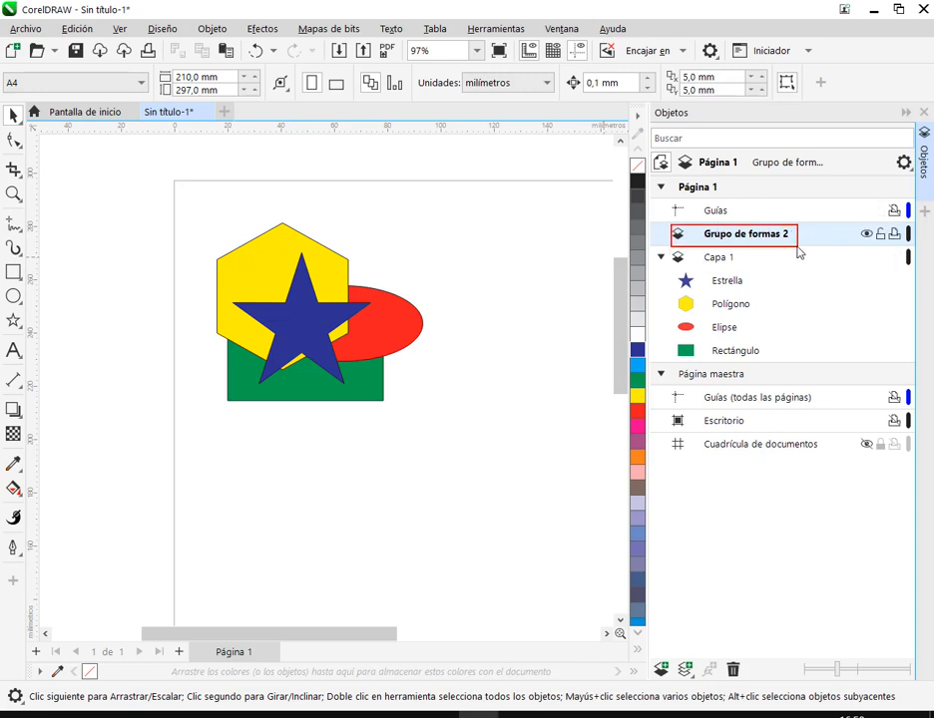
left_click(13, 296)
left_click_drag(159, 202, 259, 334)
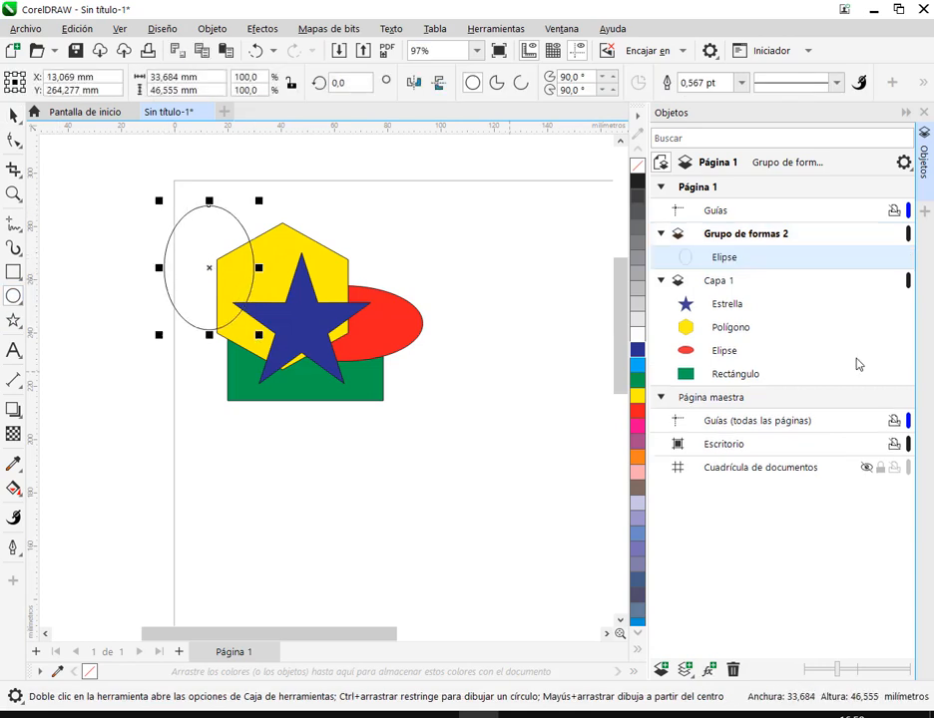
left_click(636, 198)
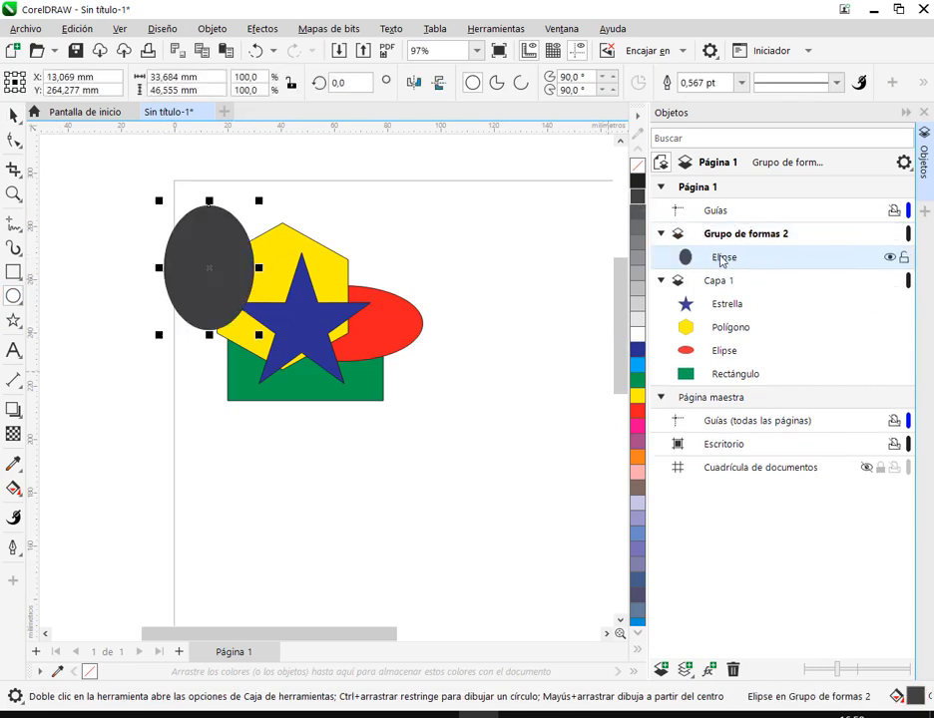
left_click(637, 303)
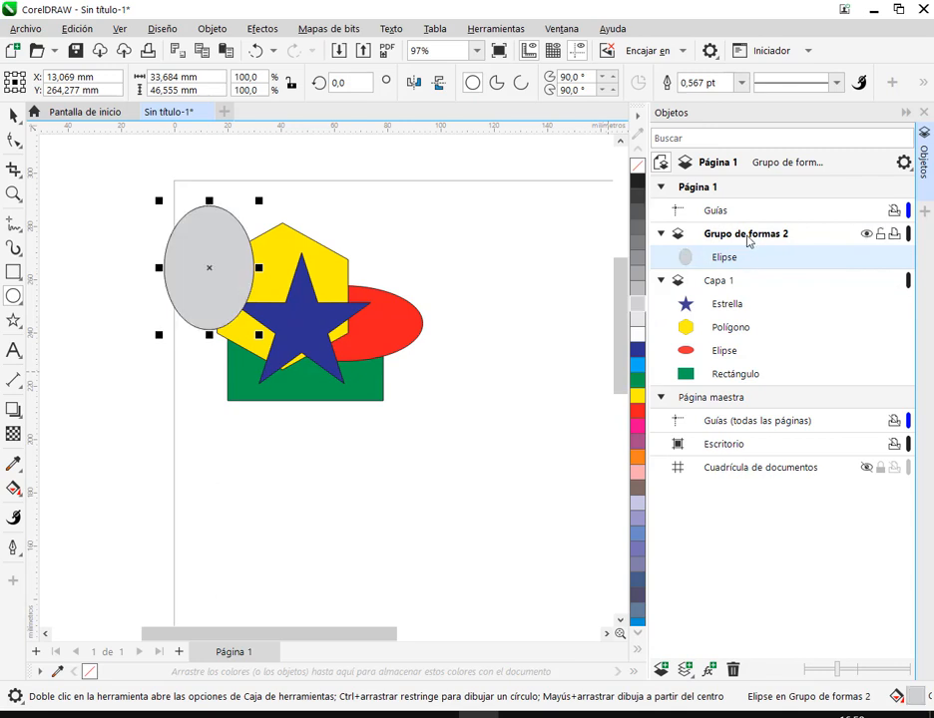
Step: On the same layer, draw a five-pointed star about 51 by 44 mm over the red ellipse and fill it orange
left_click(13, 320)
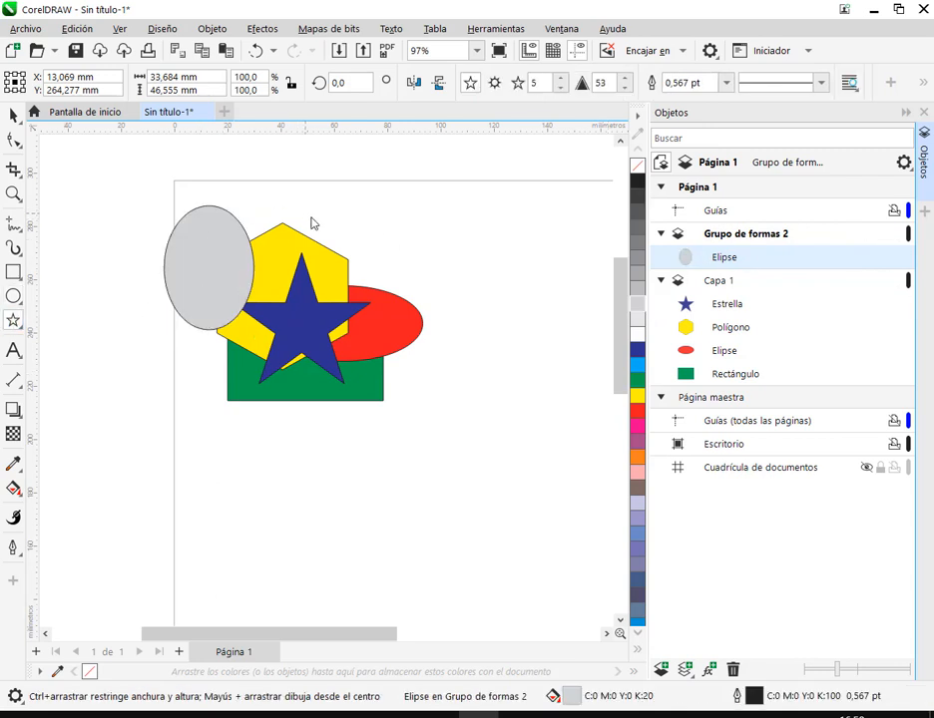
left_click_drag(311, 224, 449, 344)
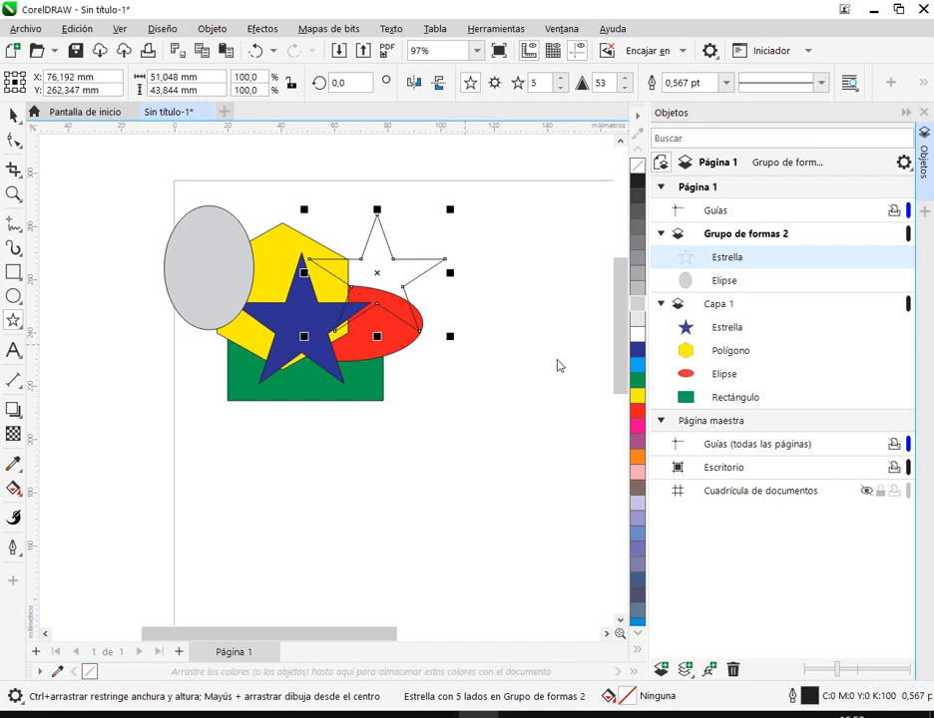
left_click(638, 411)
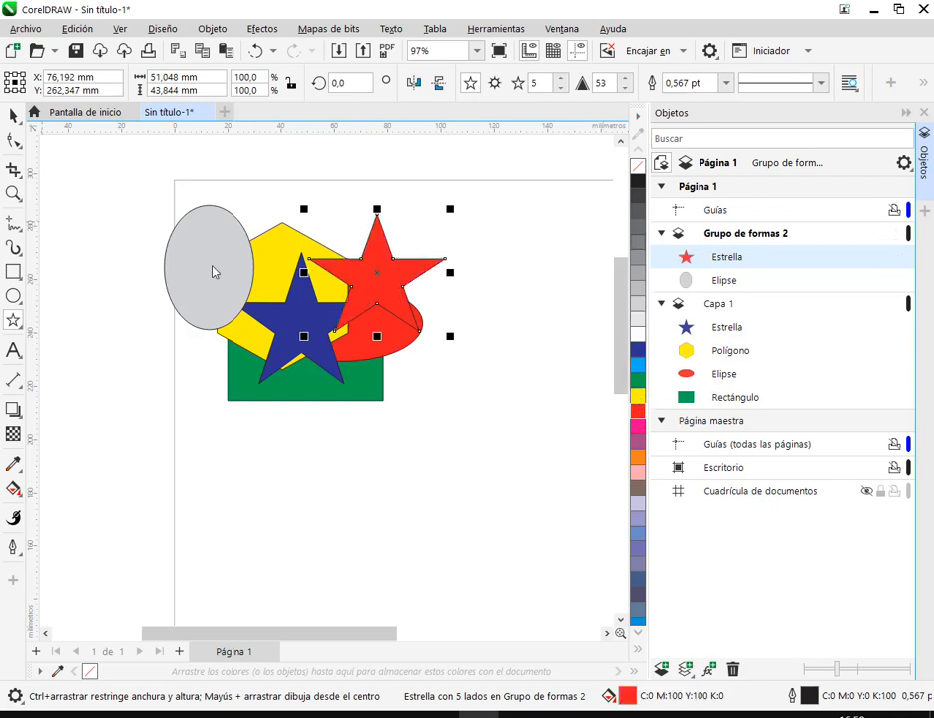
left_click(636, 441)
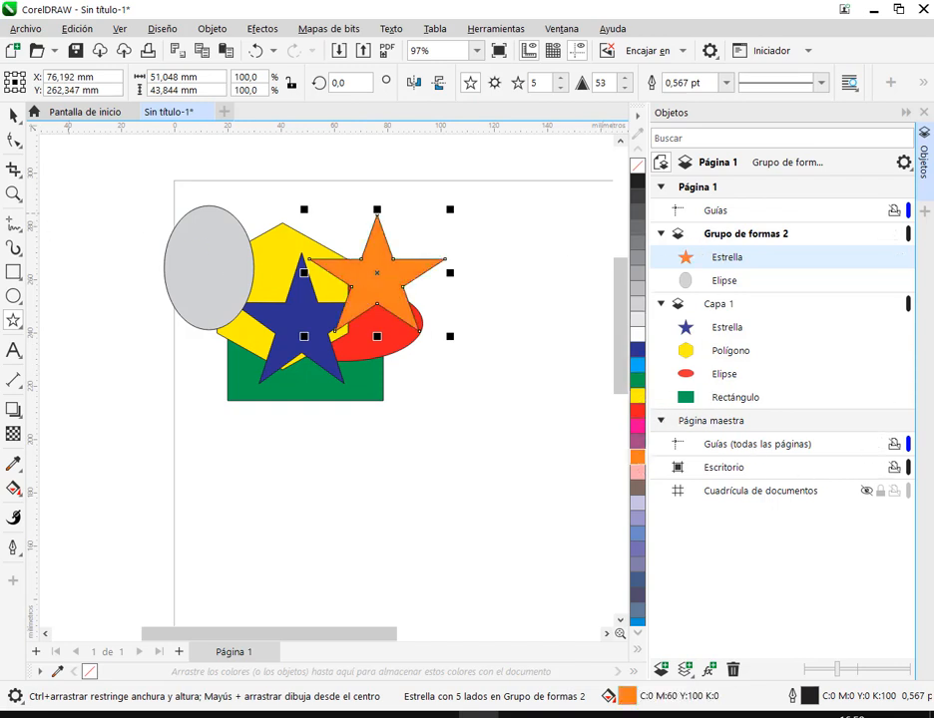
left_click(598, 302)
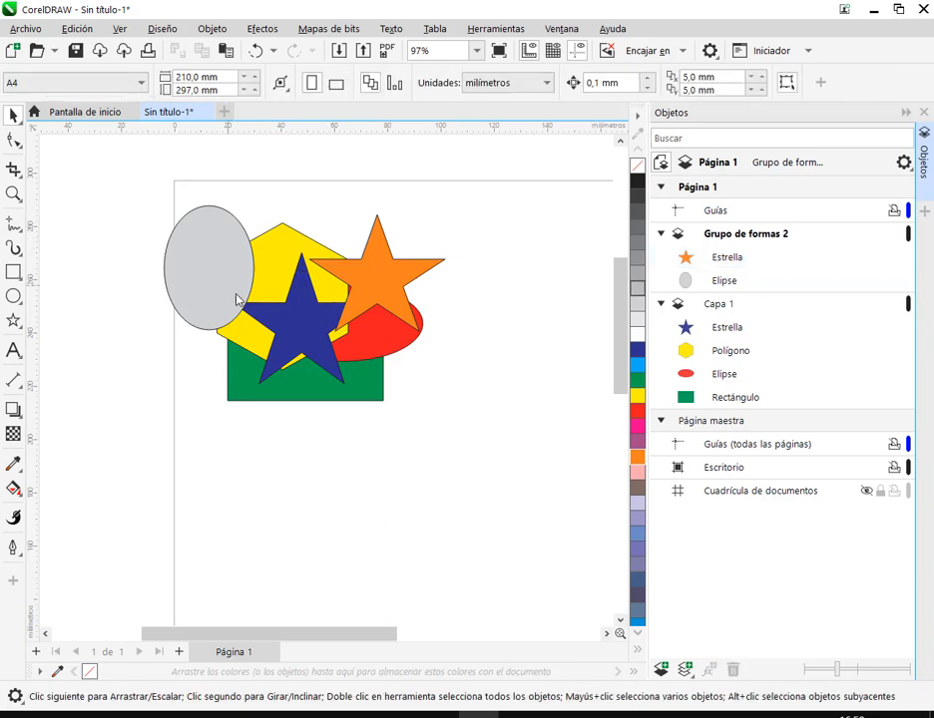
Step: Move the grey ellipse and the orange star inward so they overlap more of the shapes on Capa 1
left_click_drag(239, 299, 271, 336)
left_click_drag(403, 298, 356, 311)
scroll(337, 297, "up", 1)
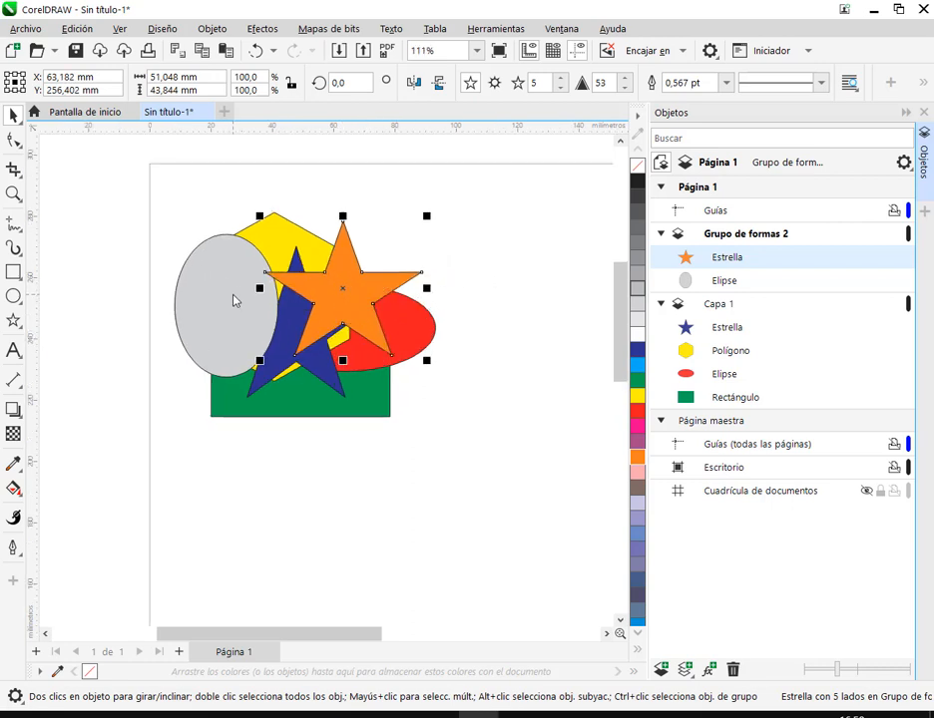
left_click(235, 300)
left_click(491, 259)
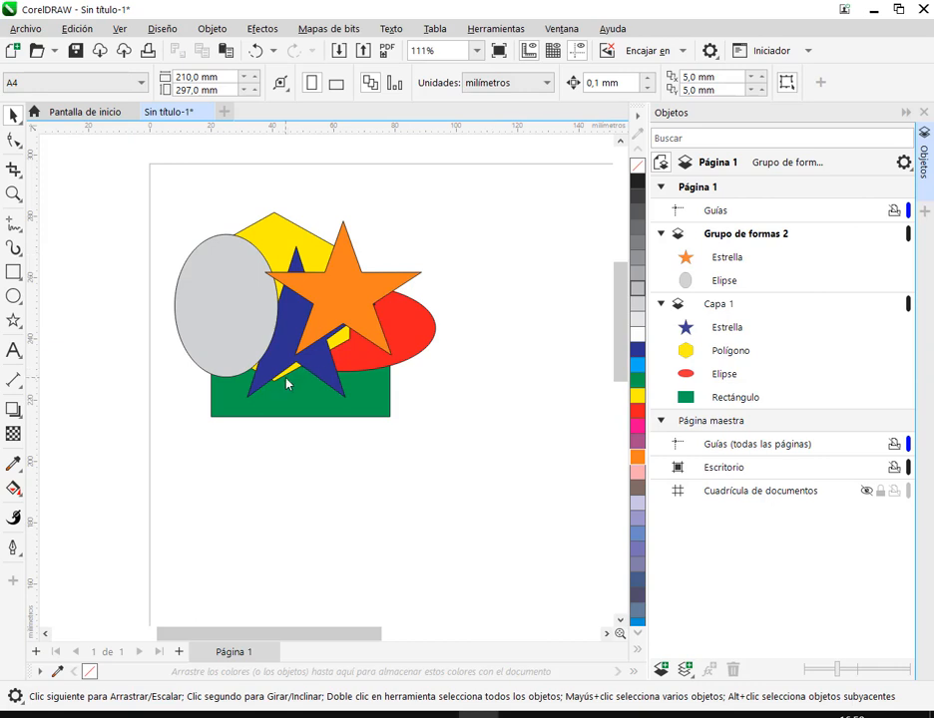
Step: Collapse the Grupo de formas 2 layer and hide its contents
left_click(758, 240)
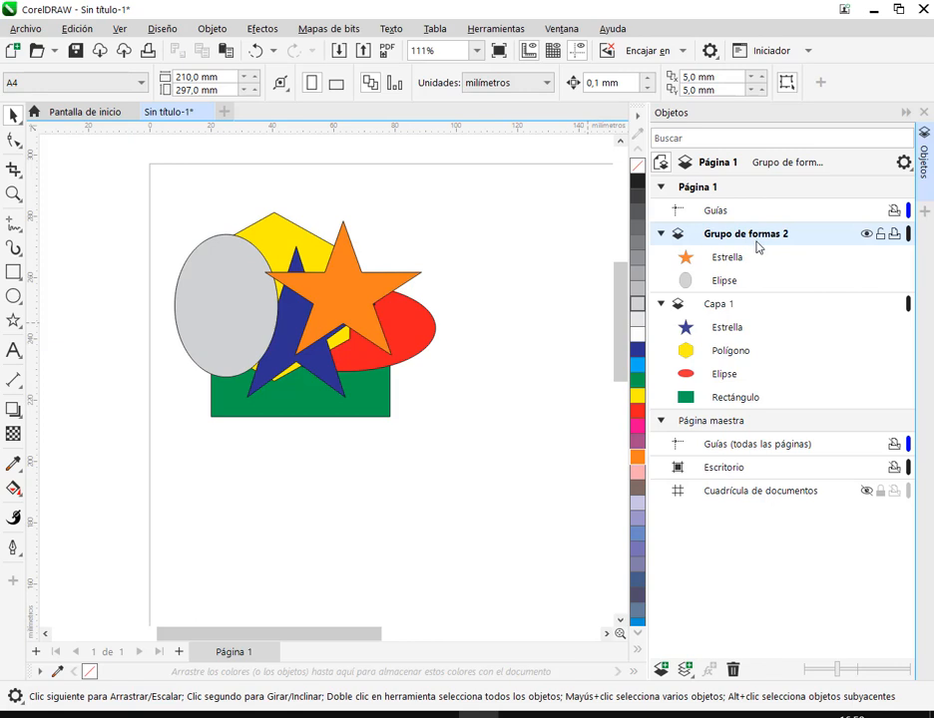
left_click(660, 236)
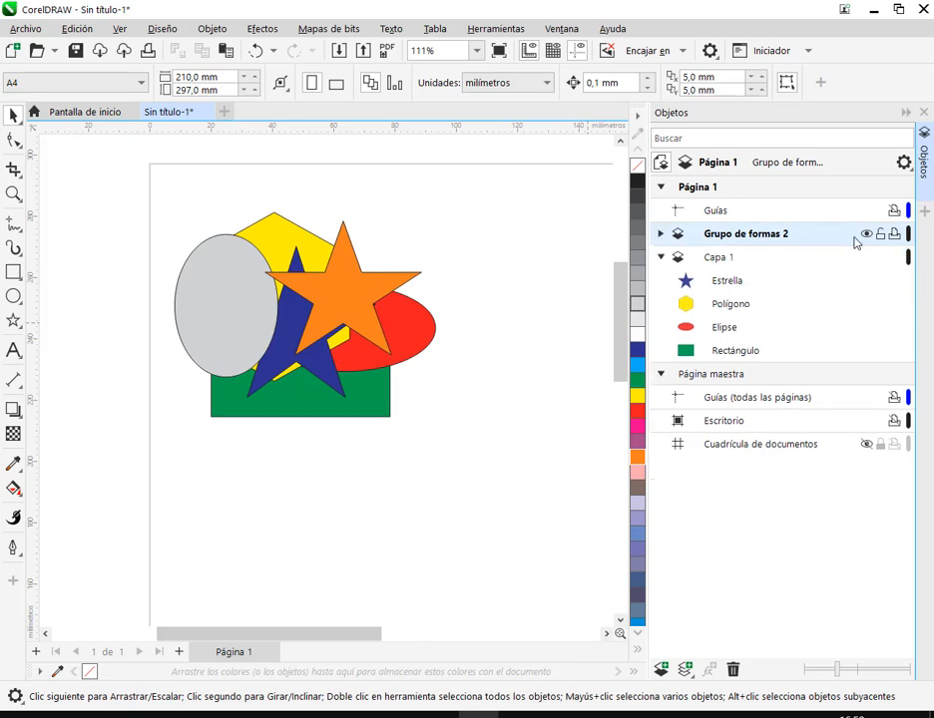
left_click(866, 235)
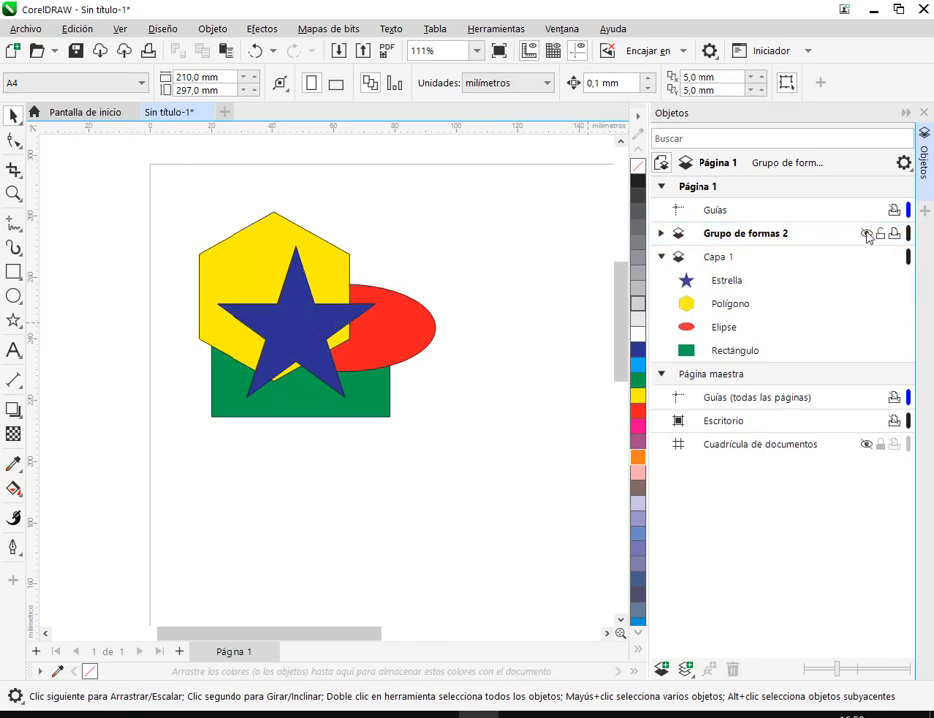
Step: Select the blue star and cycle the selection repeatedly through the objects of Capa 1 to examine their stacking order
left_click(297, 317)
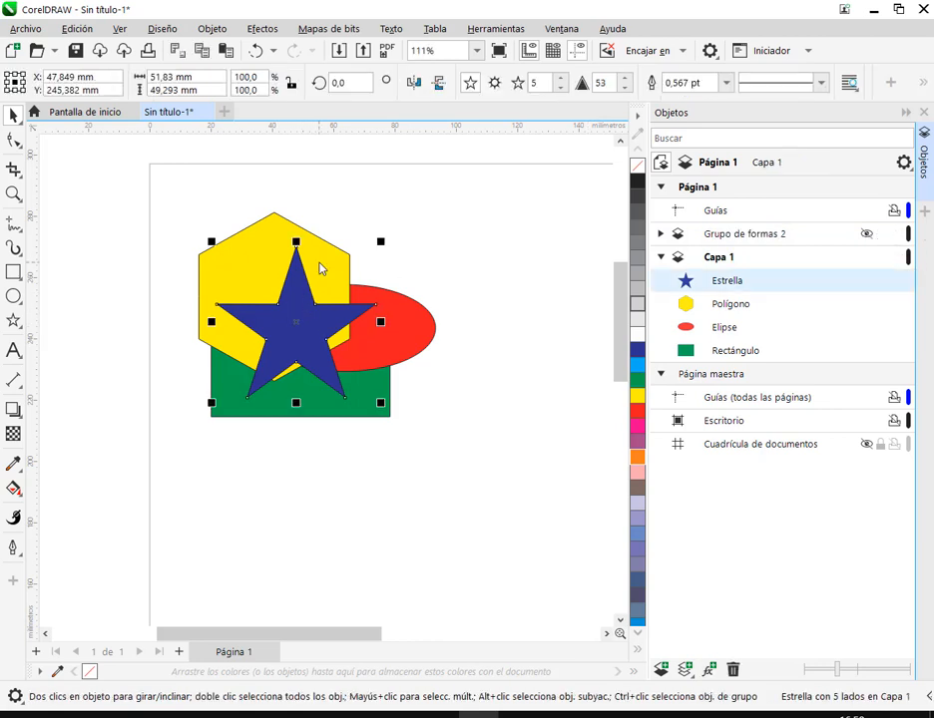
key("Tab")
key("Tab")
key("Tab")
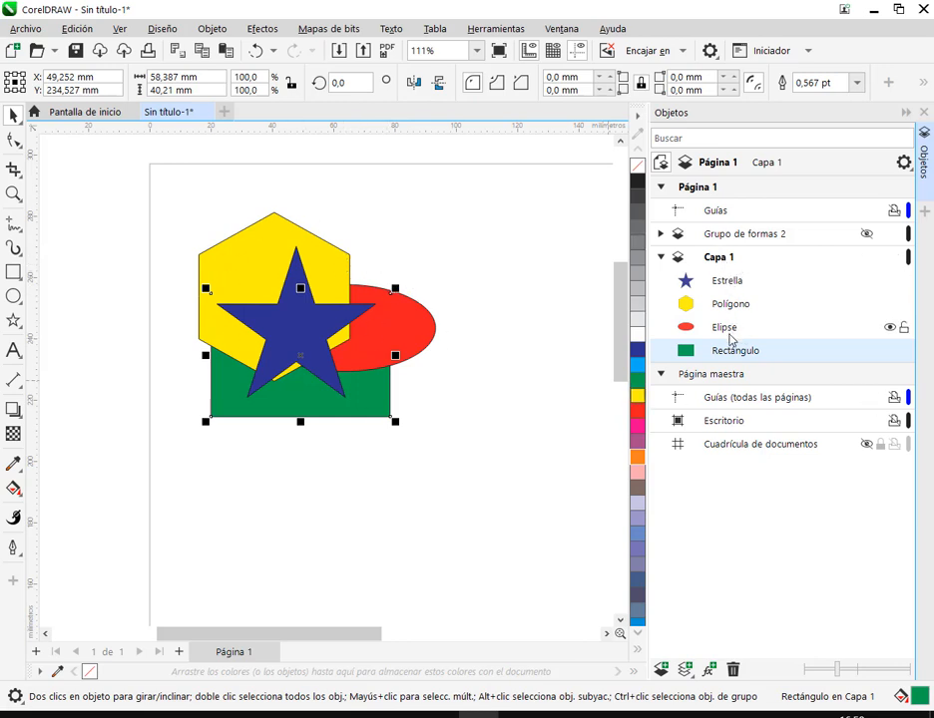
key("Tab")
key("Tab")
key("Tab")
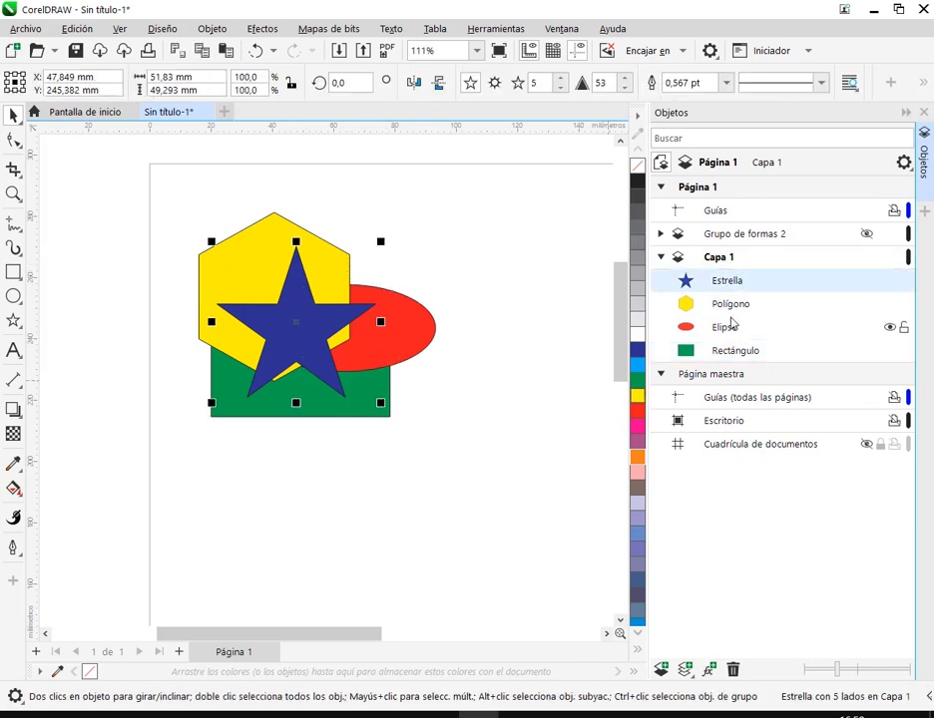
key("Tab")
key("Tab")
key("Tab")
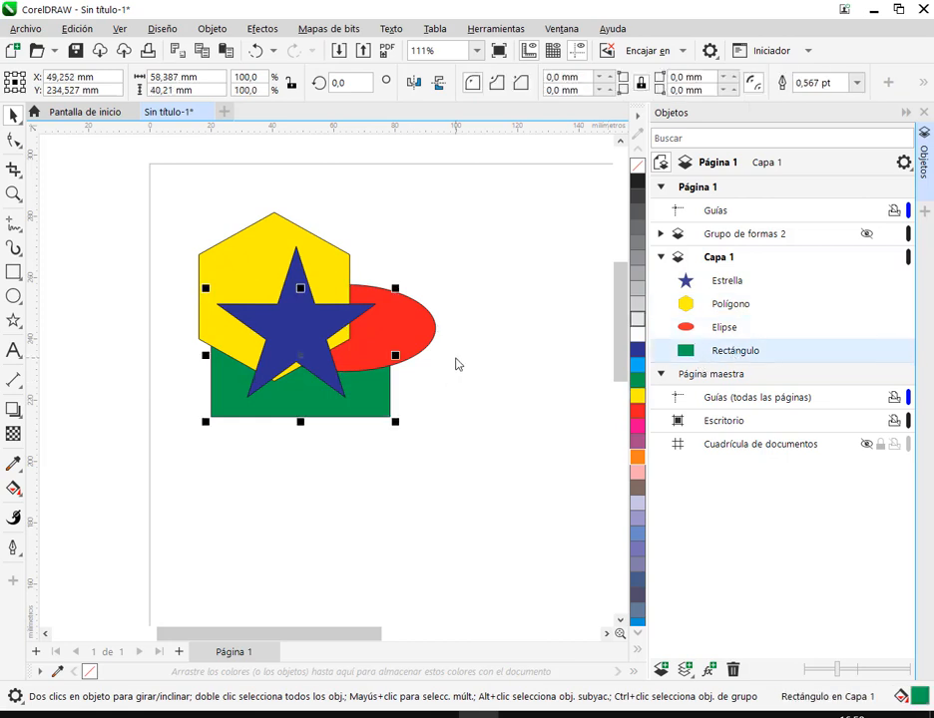
Step: Show the Grupo de formas 2 layer again and close the practice document without saving it
left_click(724, 239)
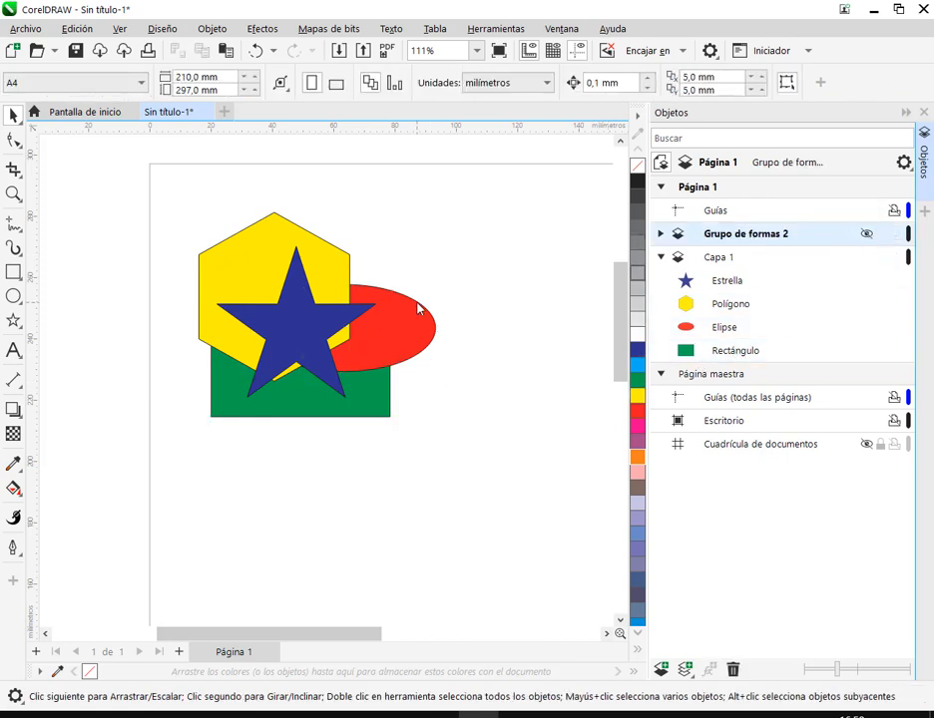
left_click(865, 234)
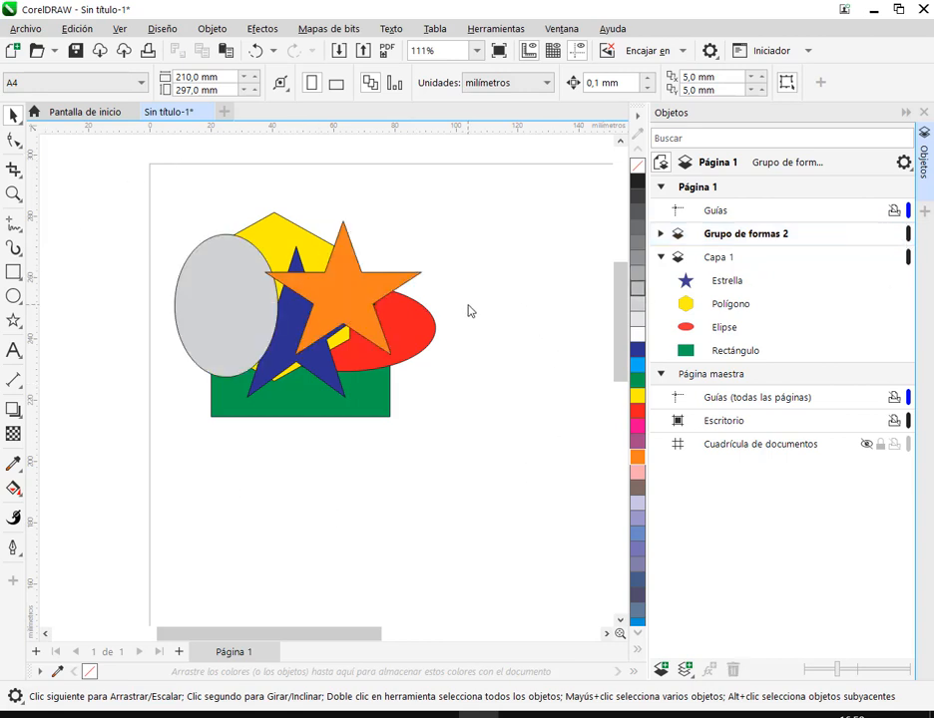
left_click(204, 117)
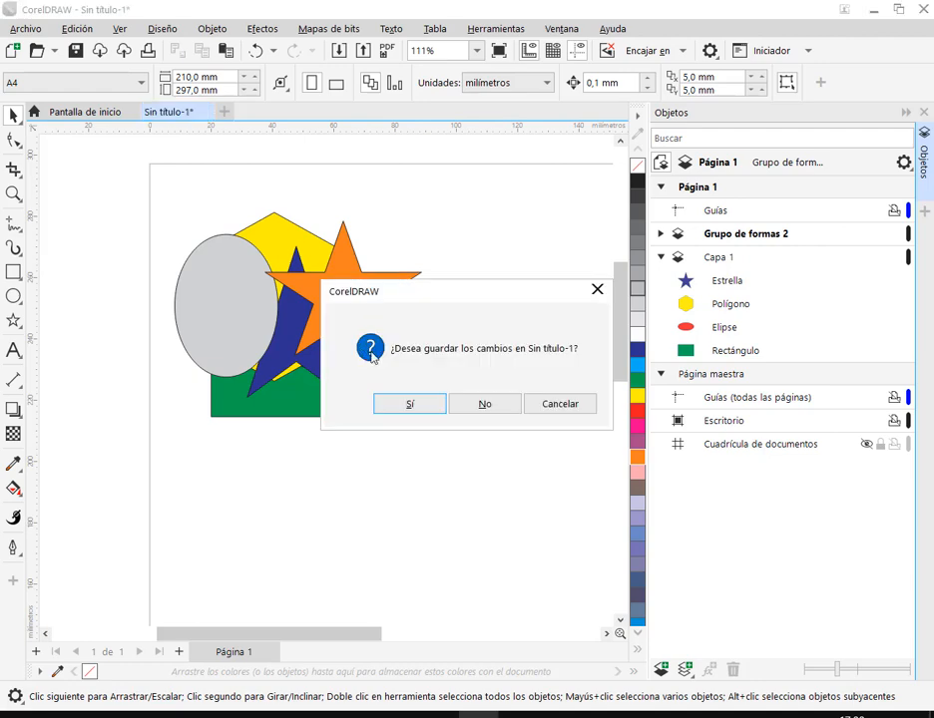
left_click(508, 407)
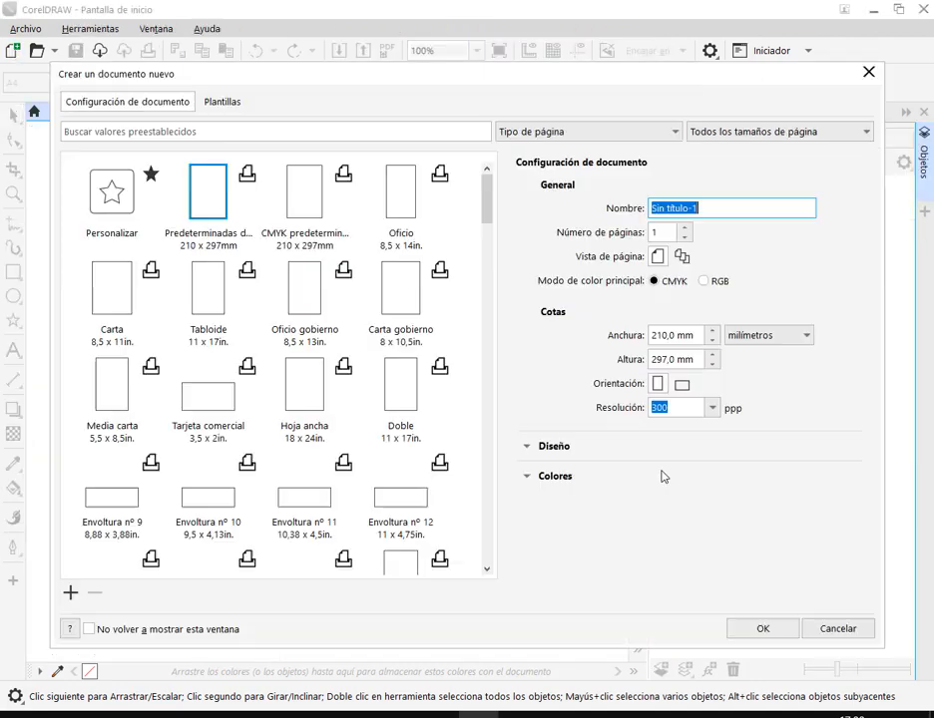
Step: Create a new 210 by 297 mm portrait CMYK document at 300 ppp and add a layer above Capa 1
left_click(746, 626)
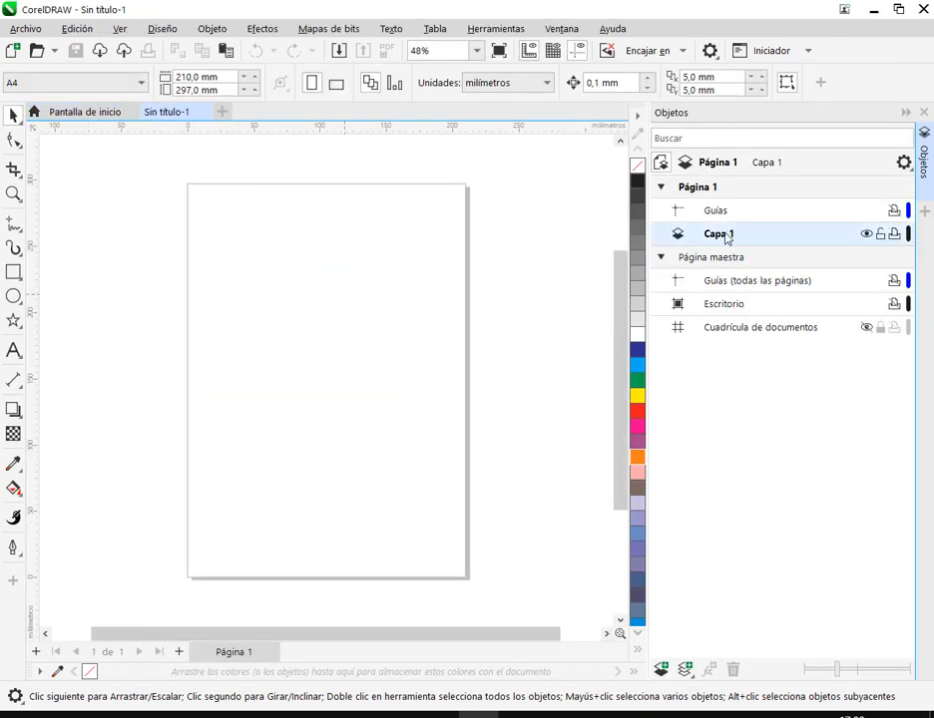
left_click(663, 670)
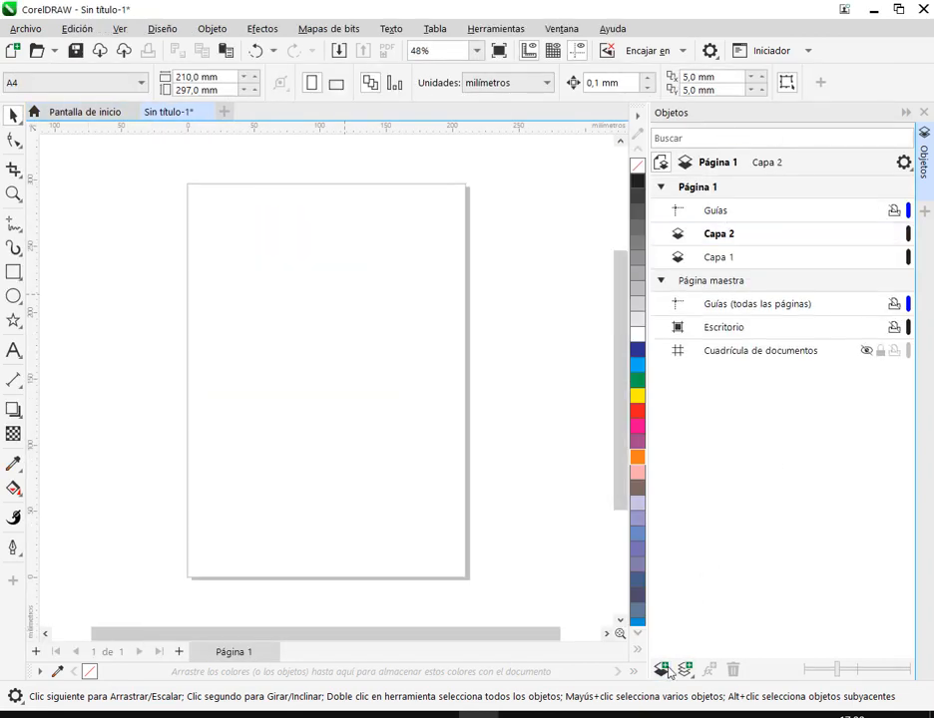
Step: Add another layer above Capa 2 and make Capa 1 the active layer
left_click(661, 671)
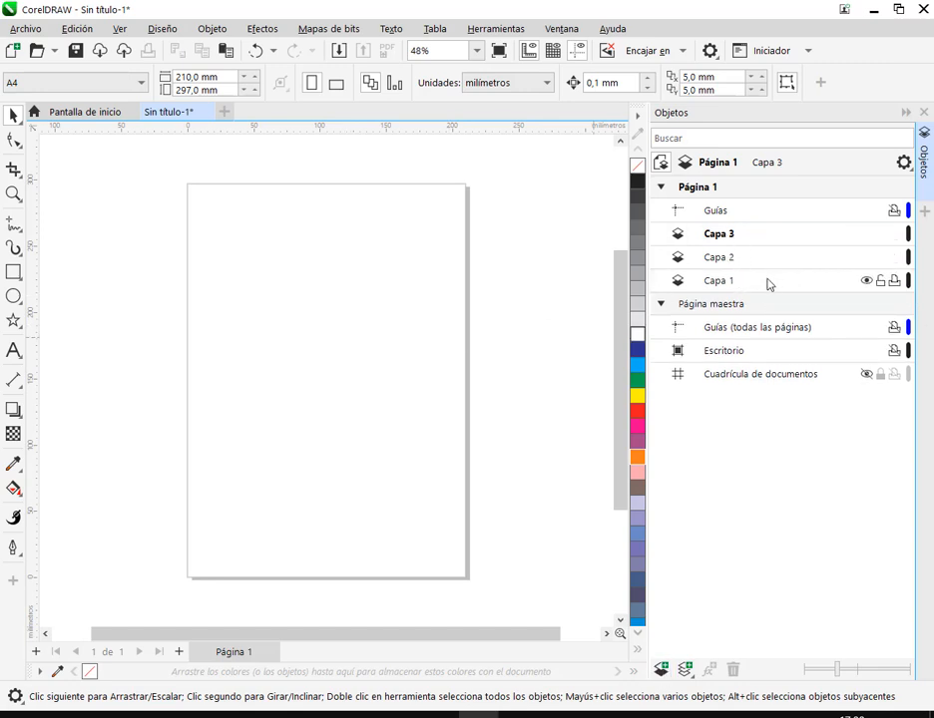
left_click(718, 283)
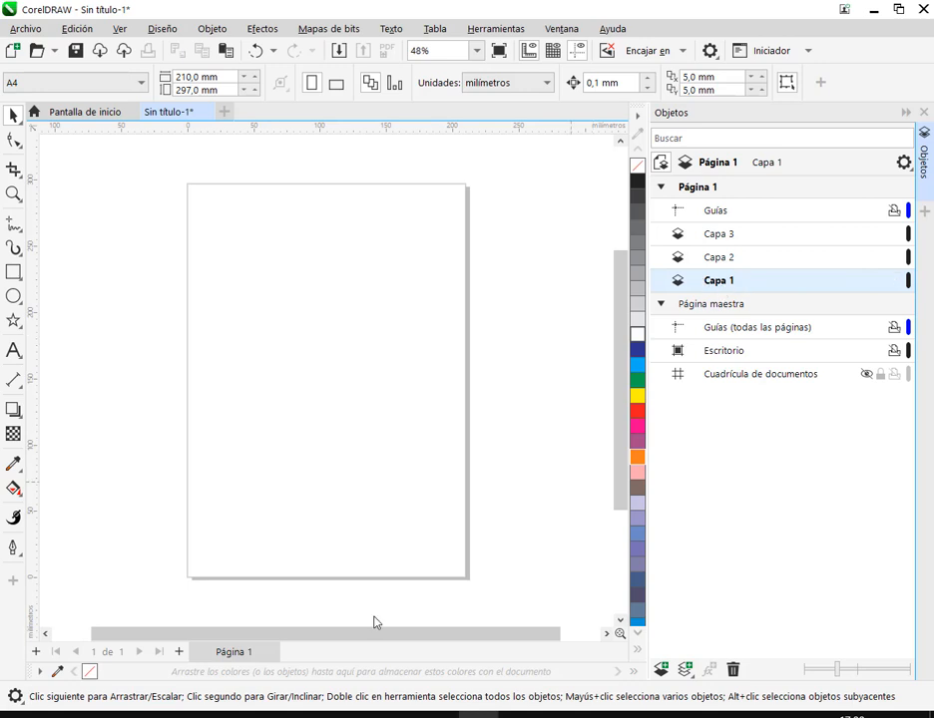
Step: Capture the playing-card illustration on page 210 of MANUAL COREL.pdf and paste the screenshot into Capa 1, to the left of the drawing page
left_click(199, 714)
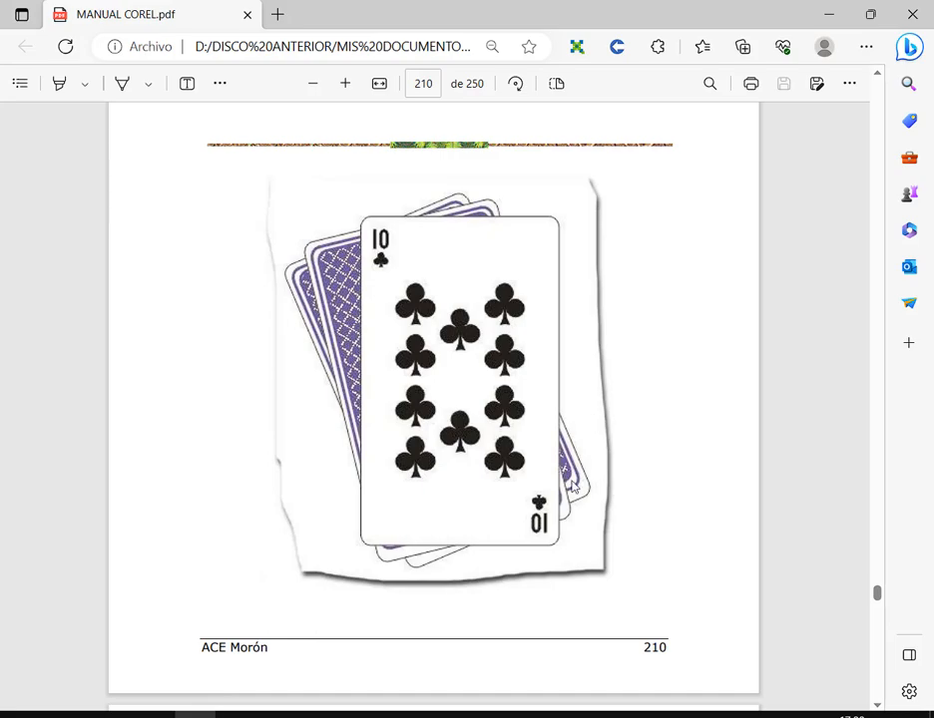
left_click(478, 714)
left_click_drag(193, 347, 432, 341)
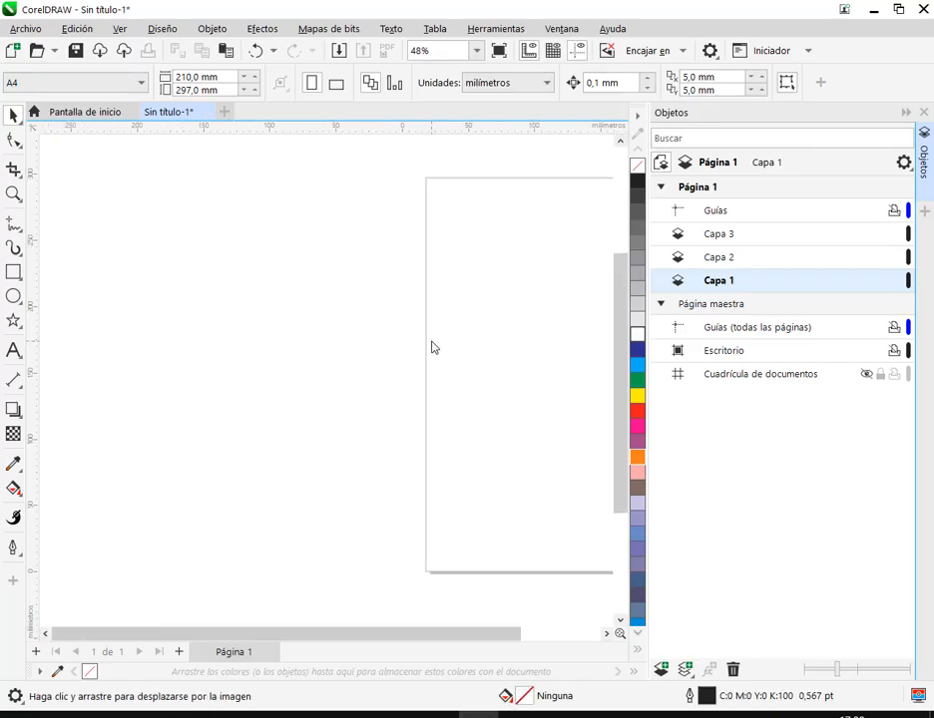
key("ctrl+v")
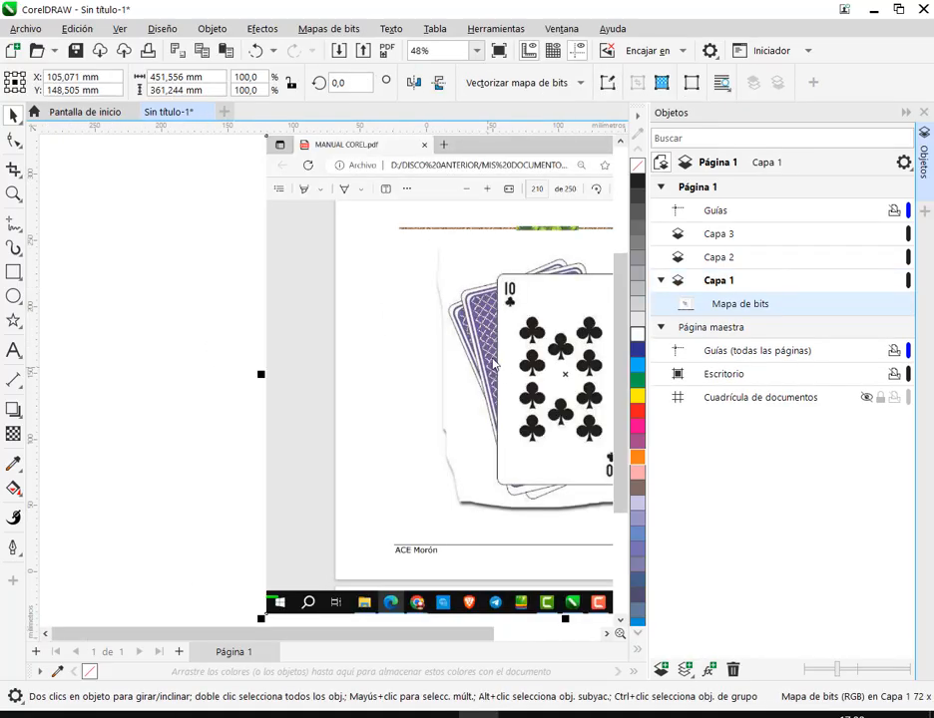
left_click_drag(511, 352, 180, 324)
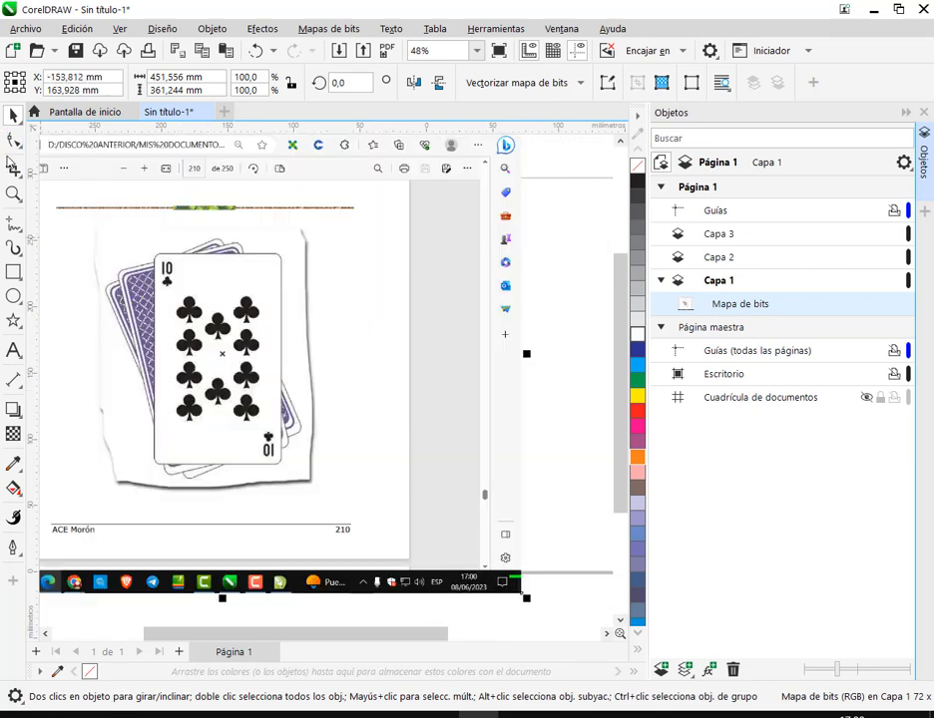
Step: Crop the pasted bitmap to the card illustration, about 168 by 202 mm, and move it nearer to the drawing page
left_click(14, 168)
left_click_drag(111, 229, 336, 498)
mouse_move(250, 398)
left_mouse_down()
mouse_move(261, 401)
mouse_move(233, 393)
left_mouse_up()
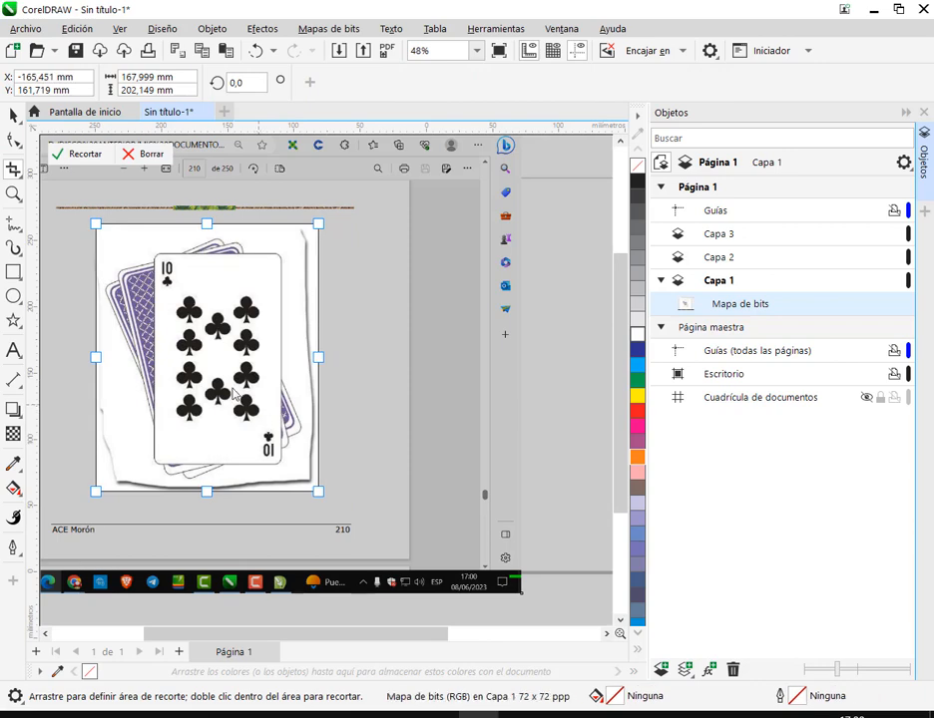
double_click(231, 359)
left_click(13, 116)
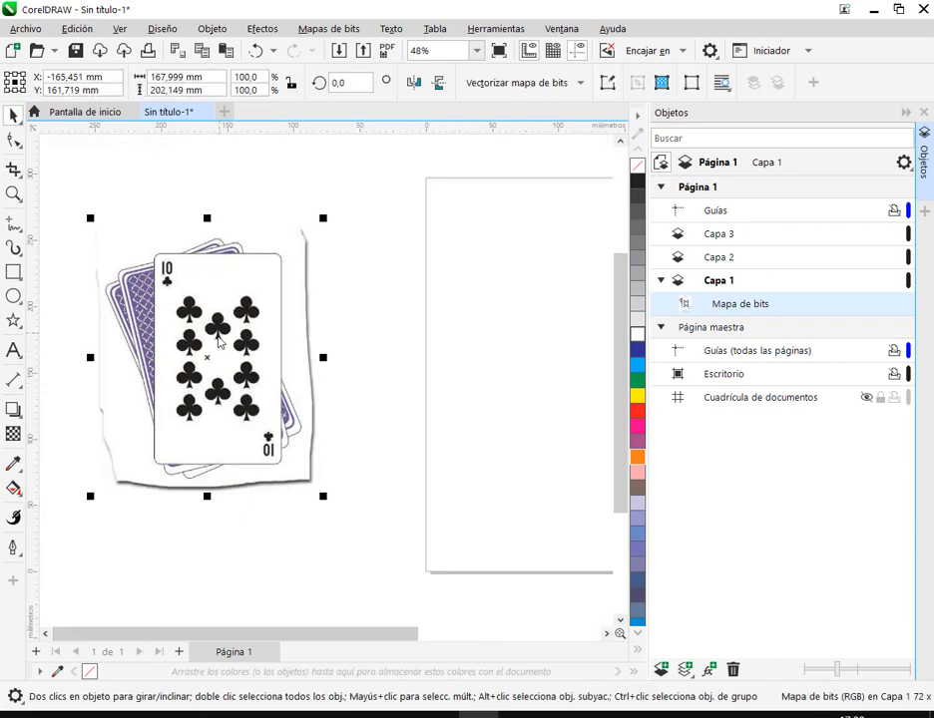
left_click_drag(217, 342, 299, 307)
Step: Rename Capa 1 as Foto and lock that layer
left_click(731, 287)
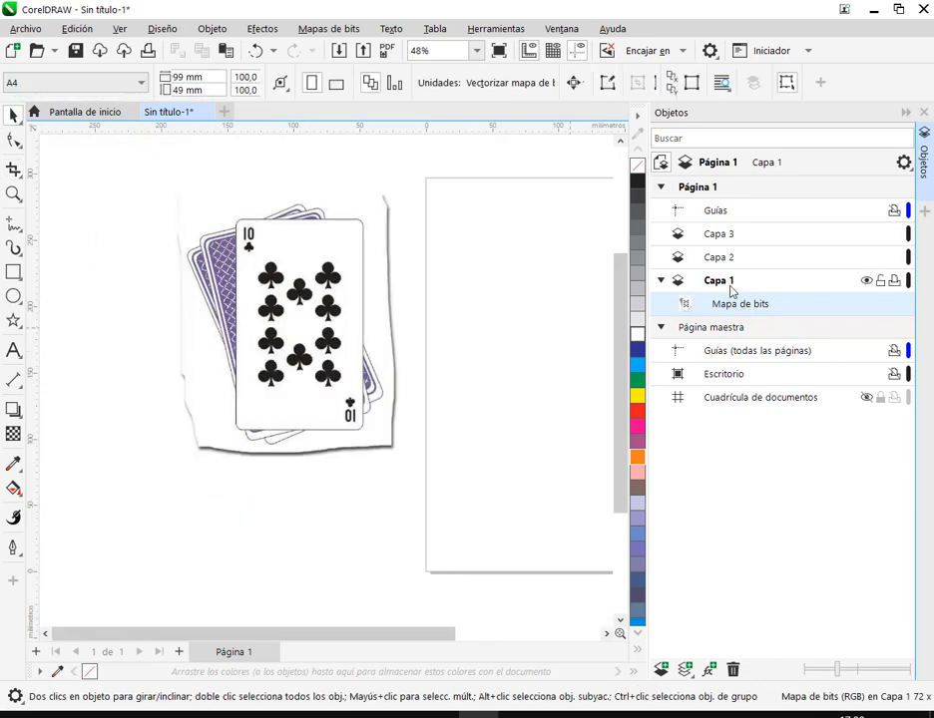
left_click(731, 288)
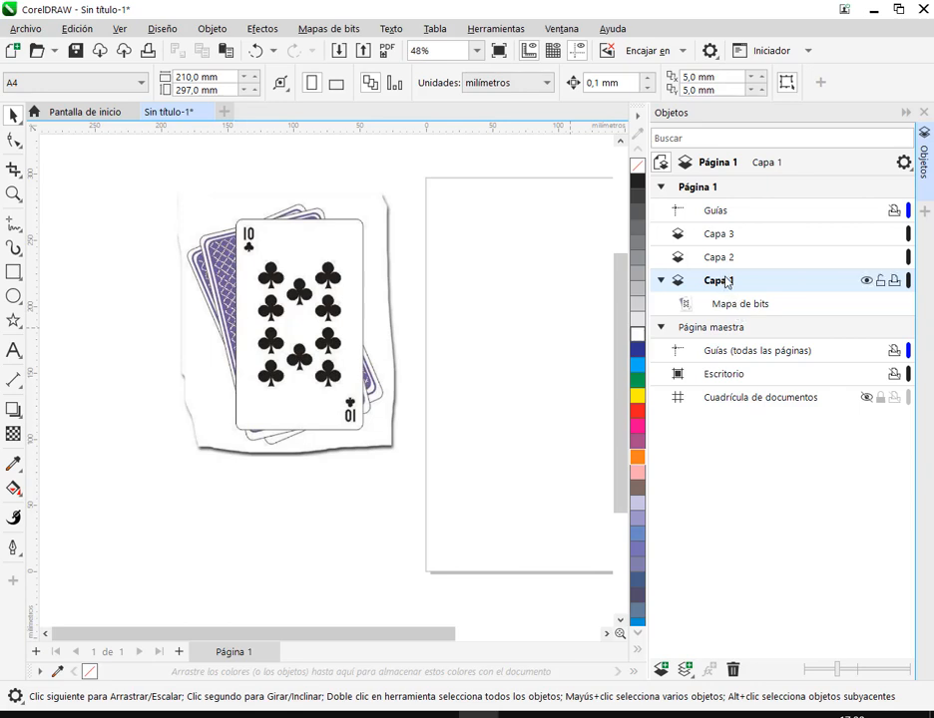
double_click(731, 283)
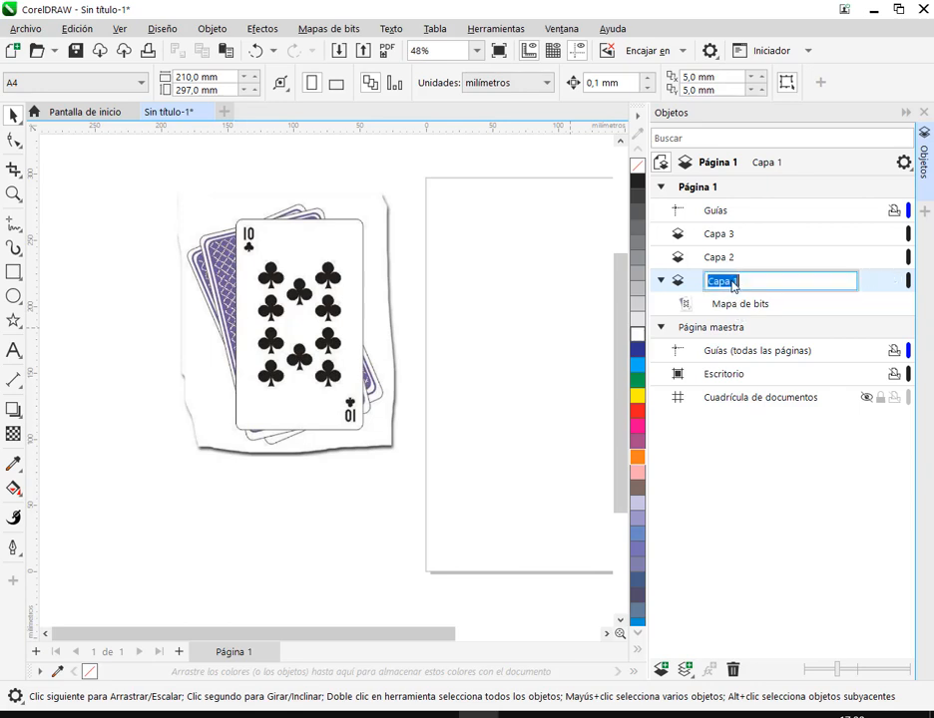
key("Return")
right_click(732, 288)
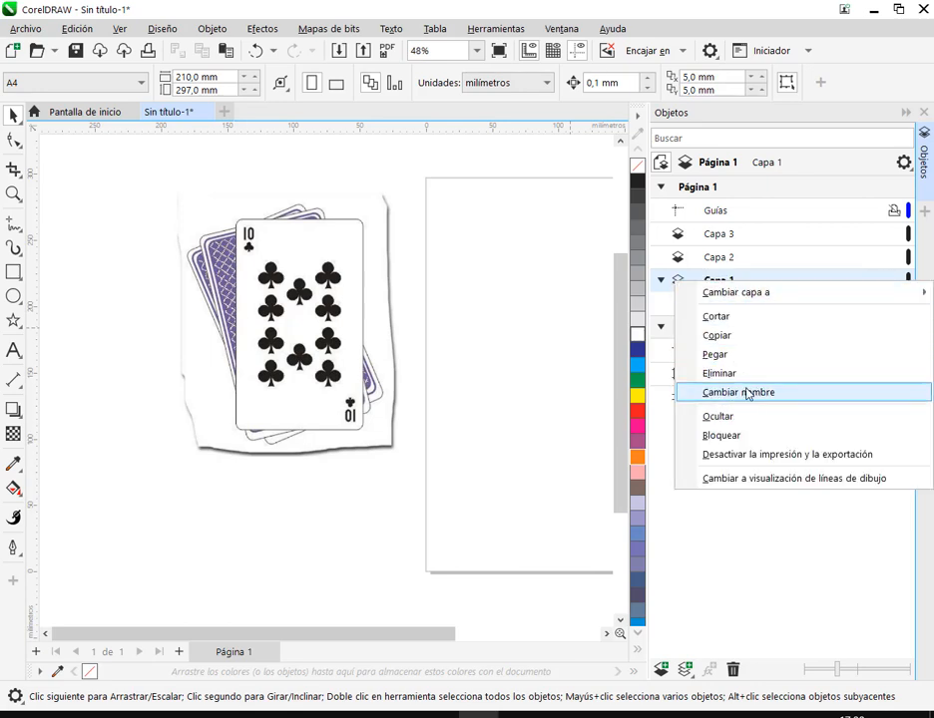
left_click(714, 271)
double_click(720, 283)
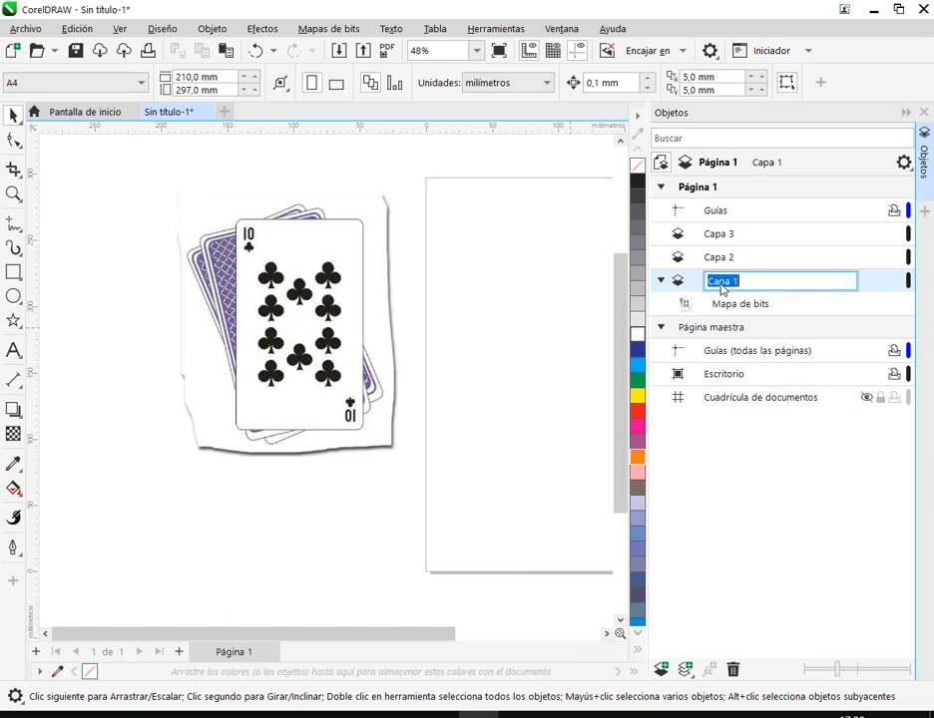
type("Foto")
key("Return")
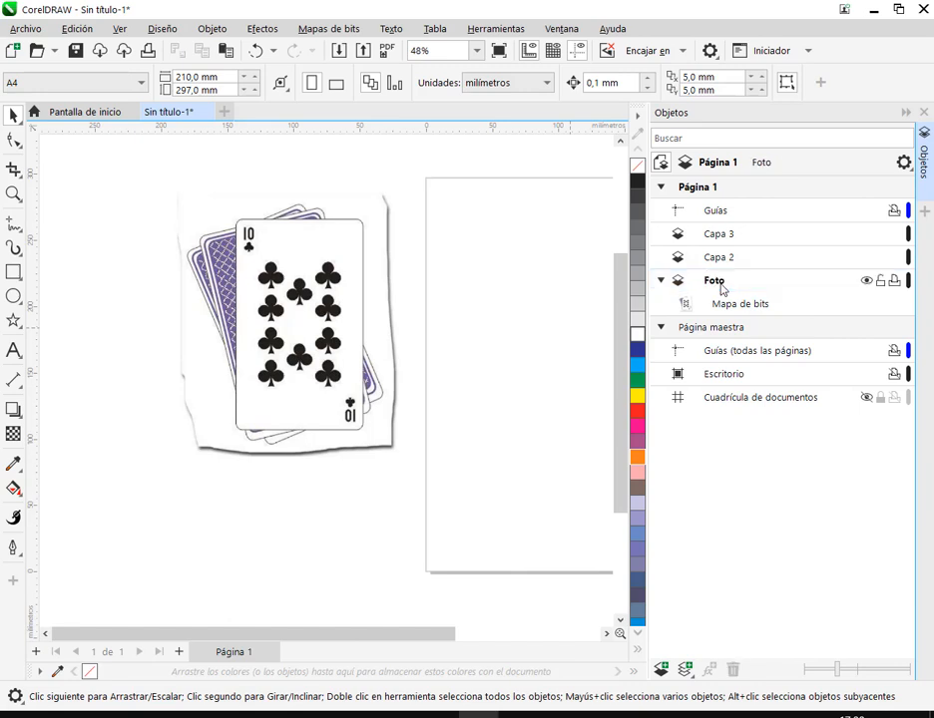
left_click(882, 282)
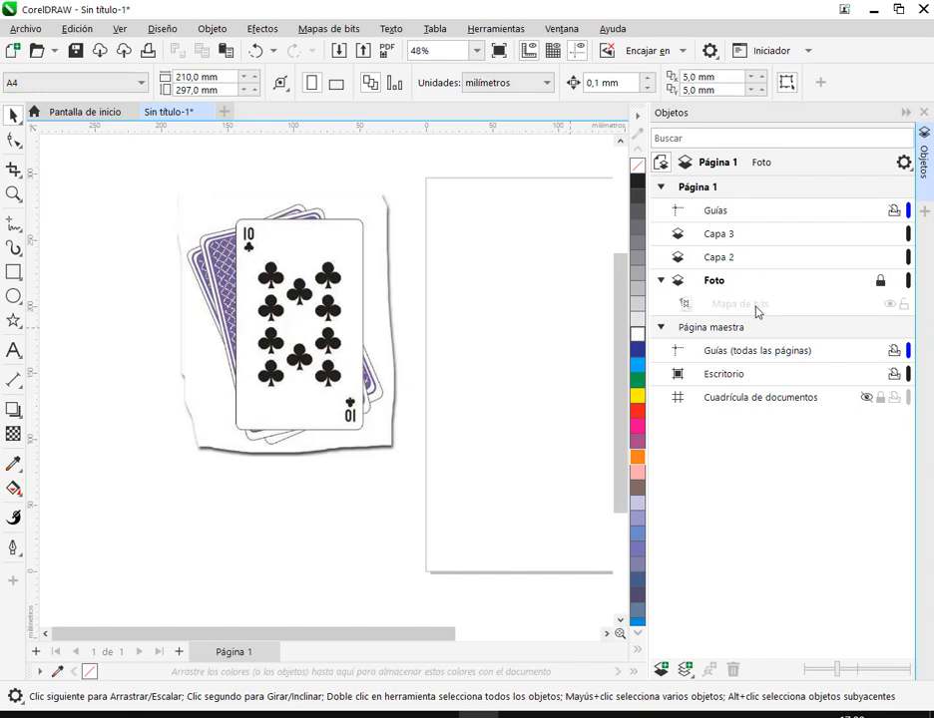
Step: Rename Capa 2 as Carta1
left_click(740, 262)
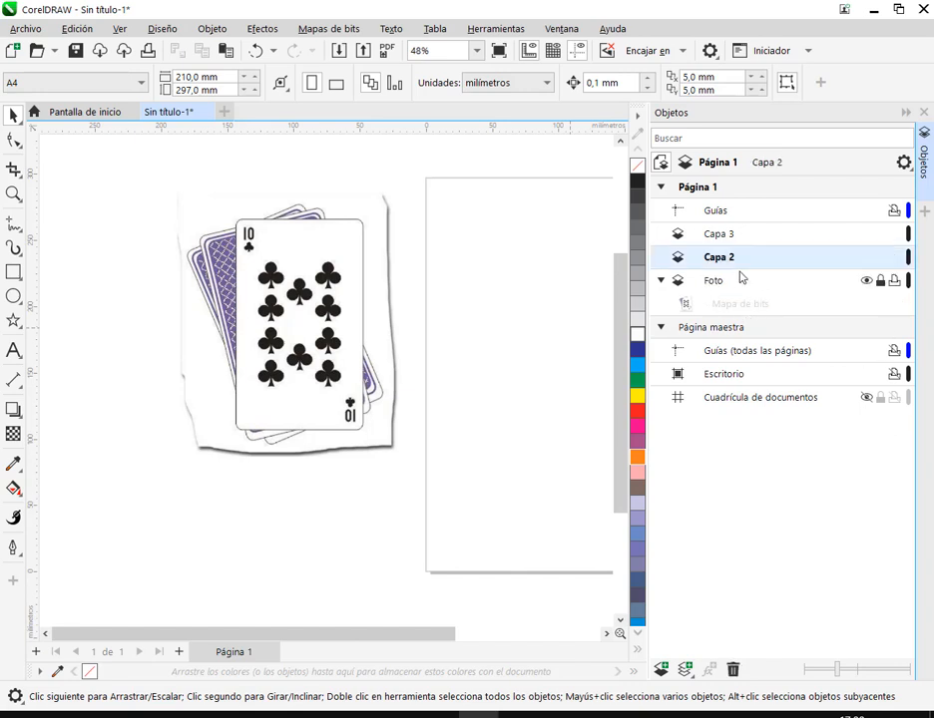
left_click(720, 258)
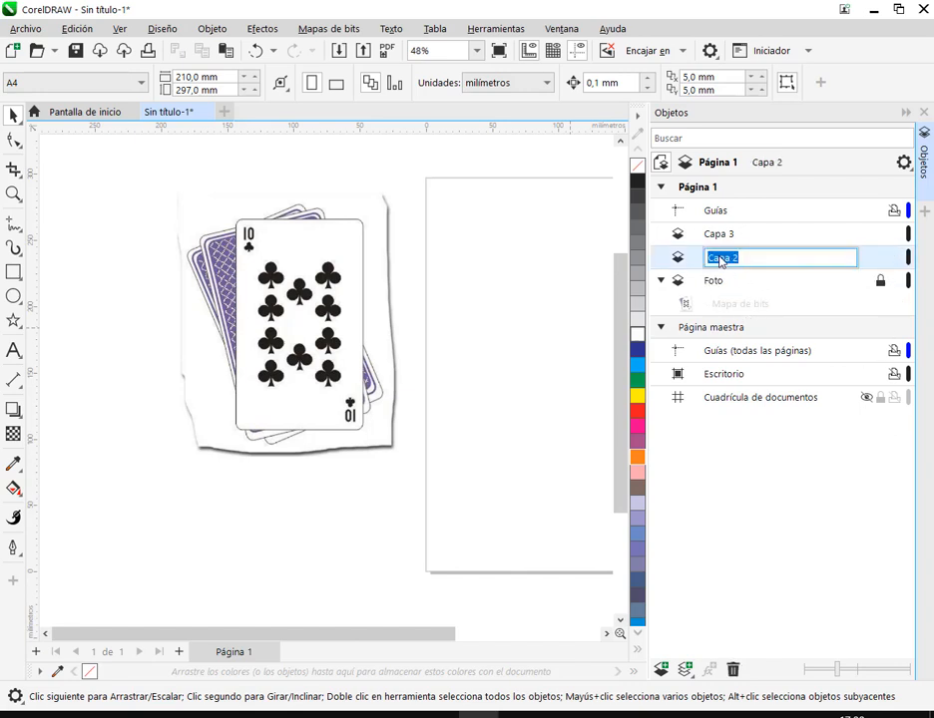
type("C")
type("arta1")
key("Return")
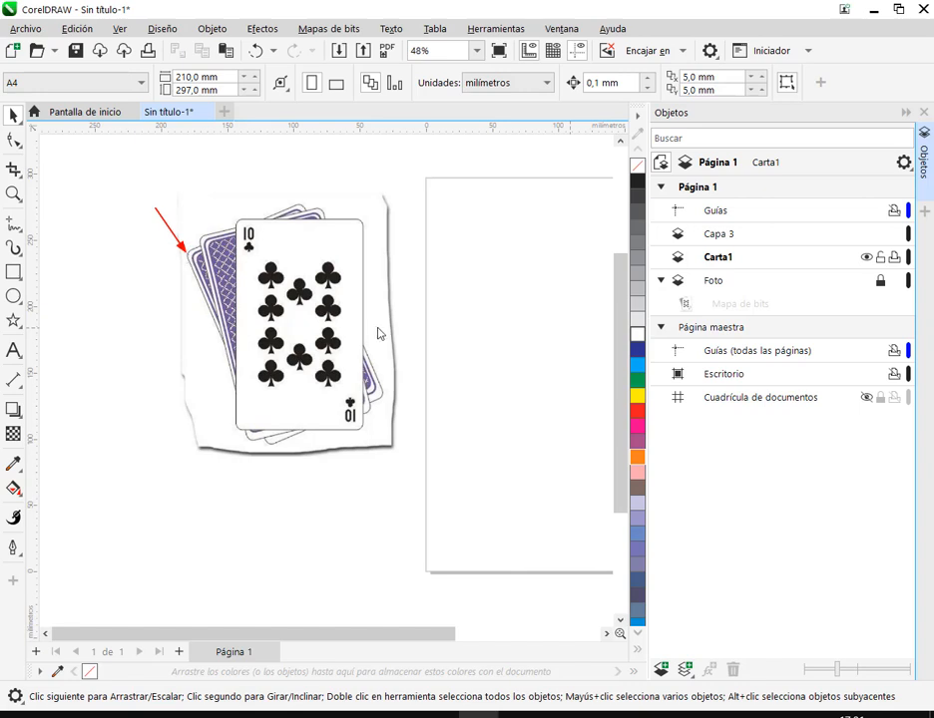
Step: Make Carta1 the active layer and draw an upright rectangle about 94 by 143 mm on the page
left_click(720, 237)
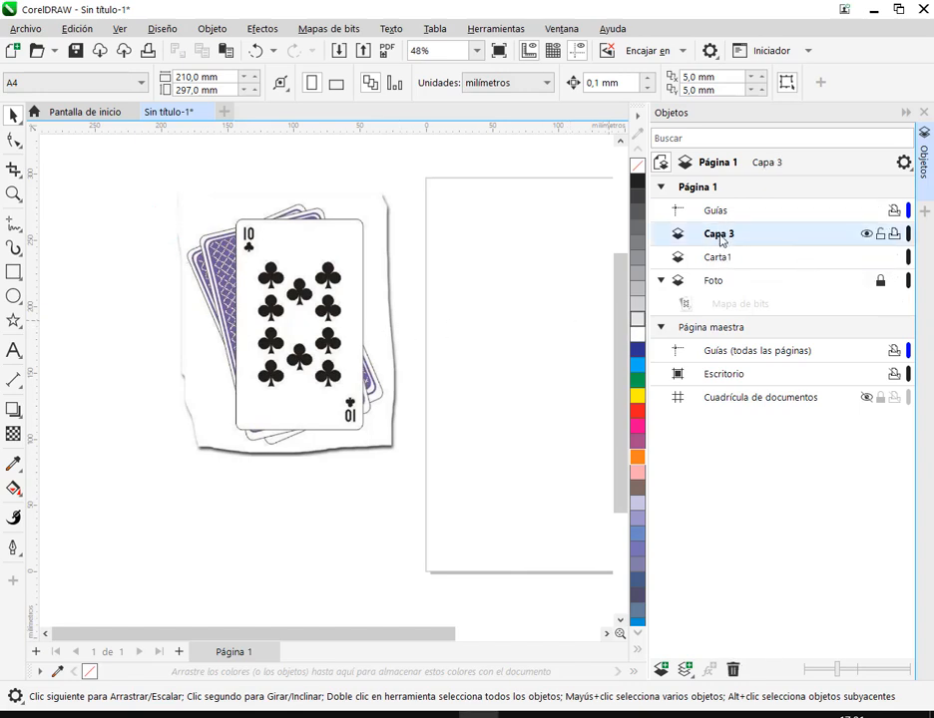
left_click_drag(504, 292, 495, 288)
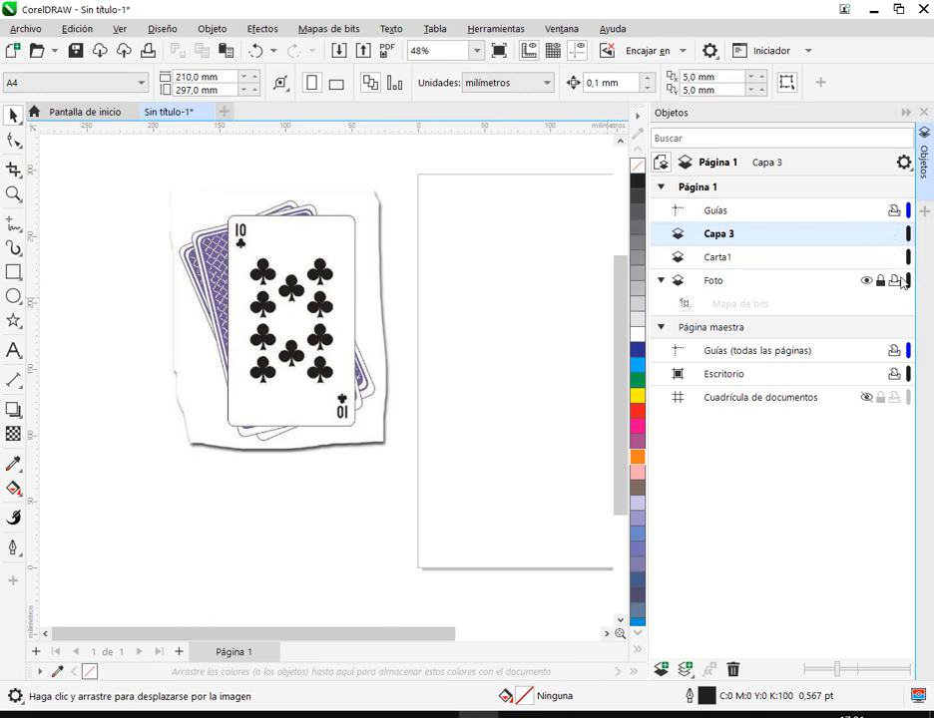
left_click(722, 261)
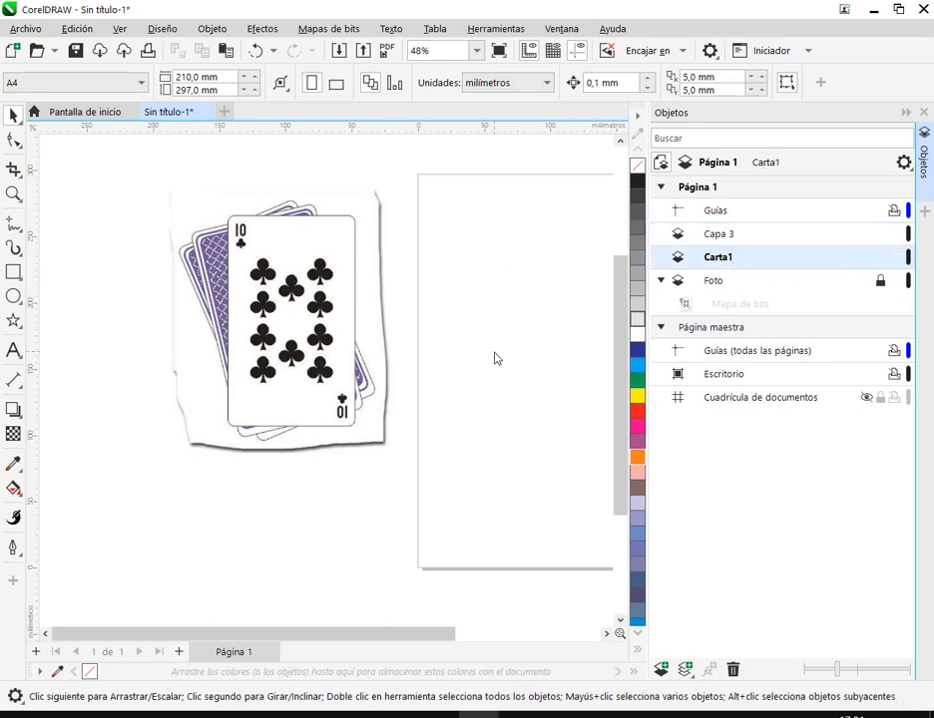
left_click_drag(494, 358, 386, 342)
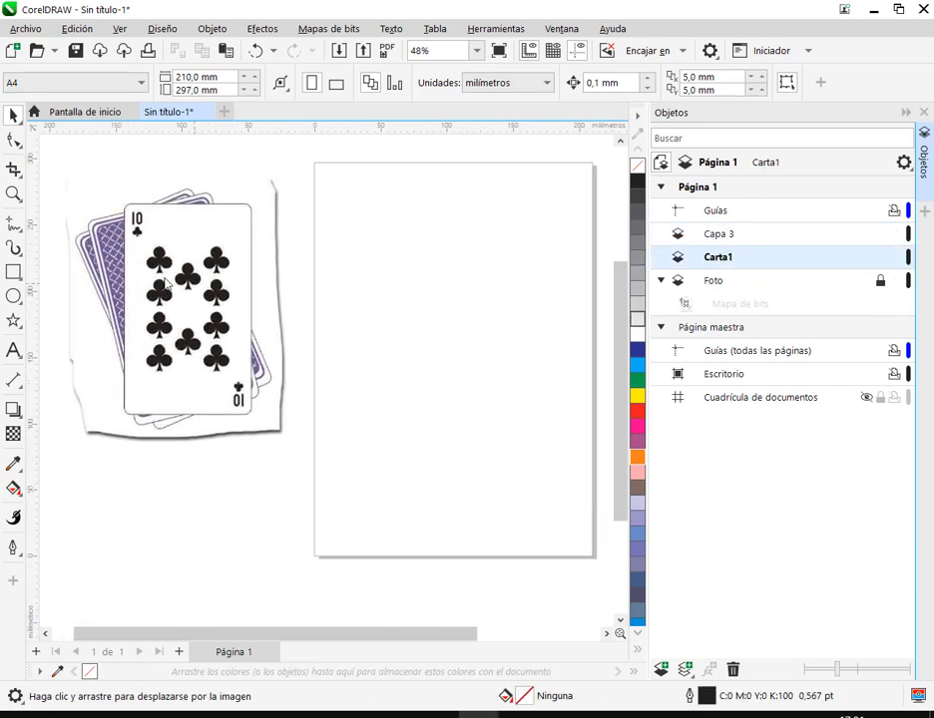
left_click(13, 271)
mouse_move(369, 214)
left_mouse_down()
mouse_move(468, 401)
mouse_move(495, 408)
left_mouse_up()
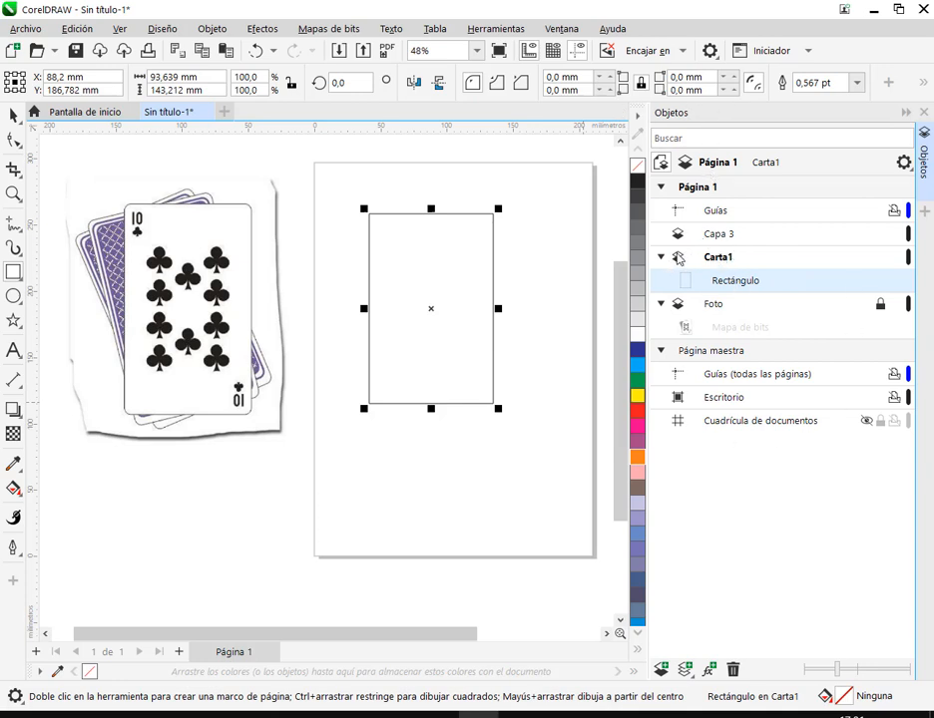
Step: Collapse the object list and round all four corners of the rectangle with an 8 mm radius
left_click(904, 113)
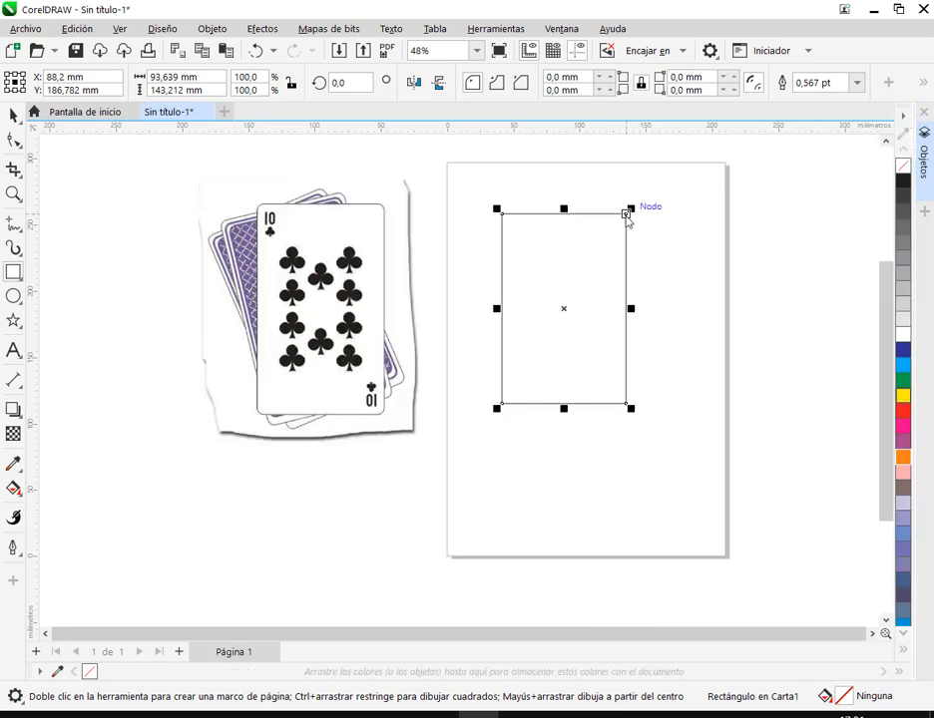
scroll(580, 186, "up", 2)
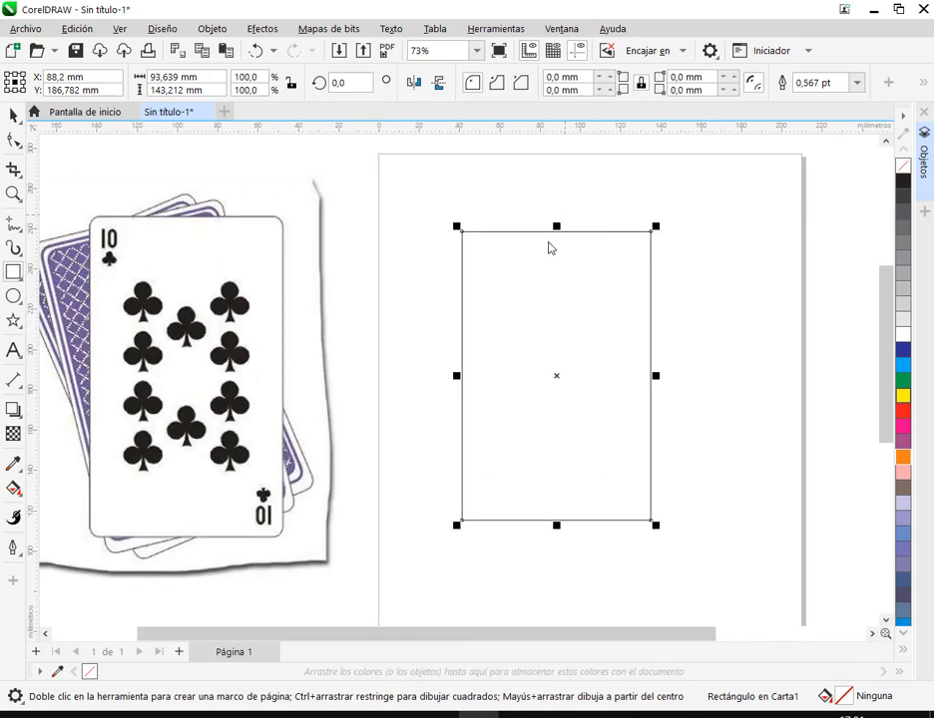
left_click(14, 116)
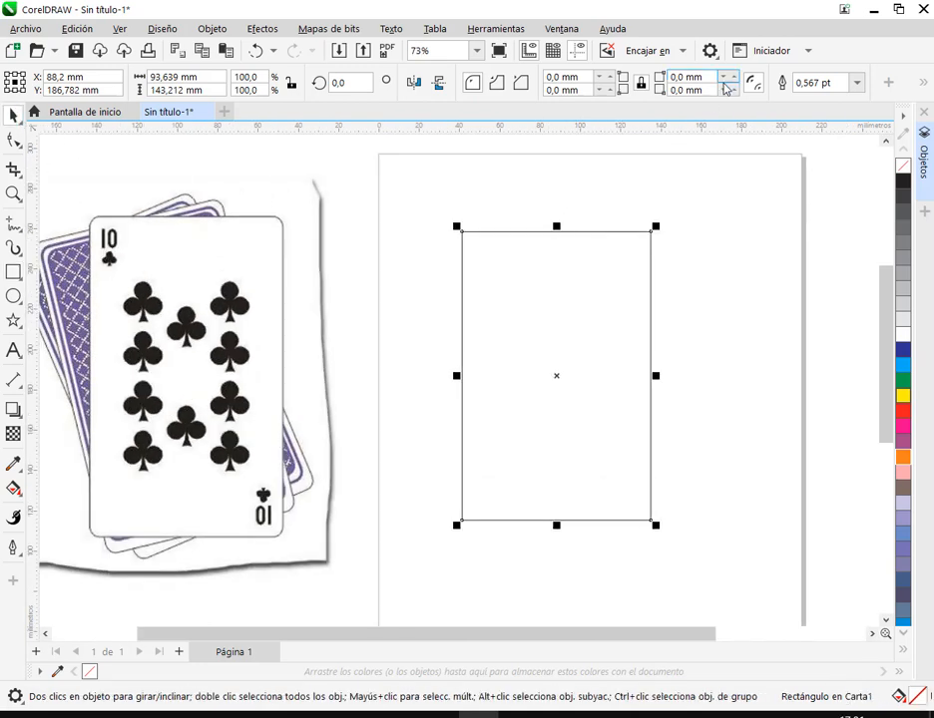
left_click(726, 78)
left_click_drag(729, 78, 748, 27)
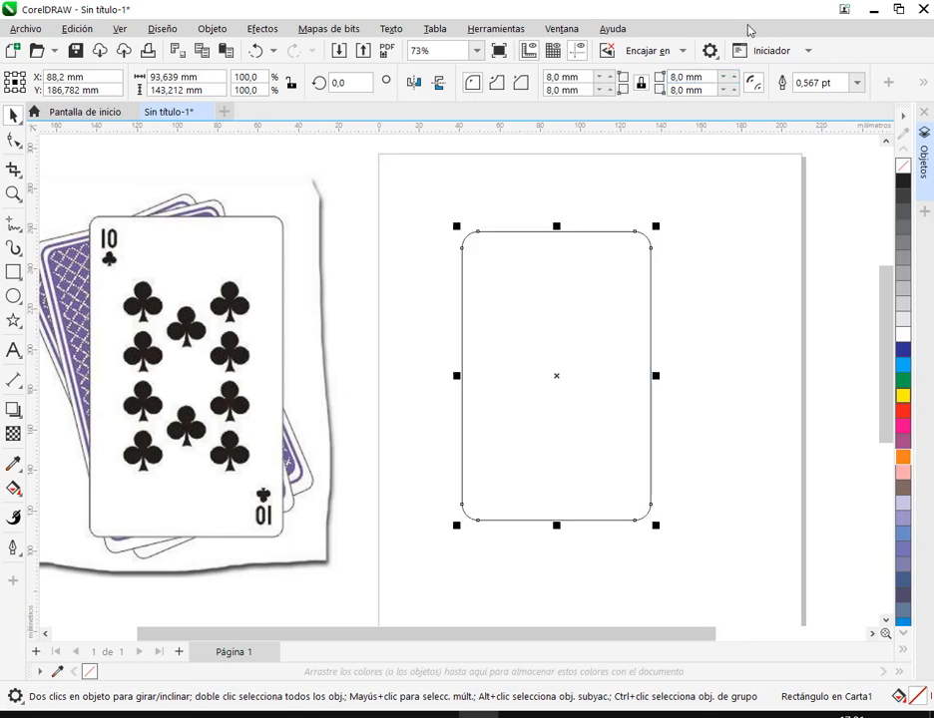
left_click(722, 243)
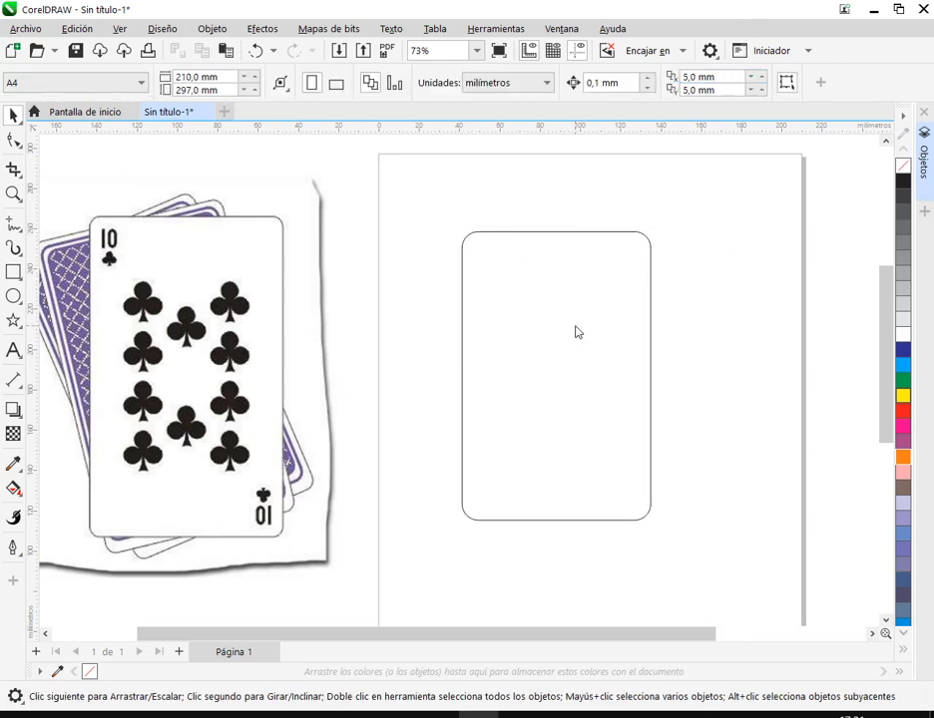
Step: Create two concentric reduced copies inside the rounded rectangle, about 89 by 136 mm and 85 by 129 mm
left_click(575, 328)
left_click_drag(494, 366, 514, 365)
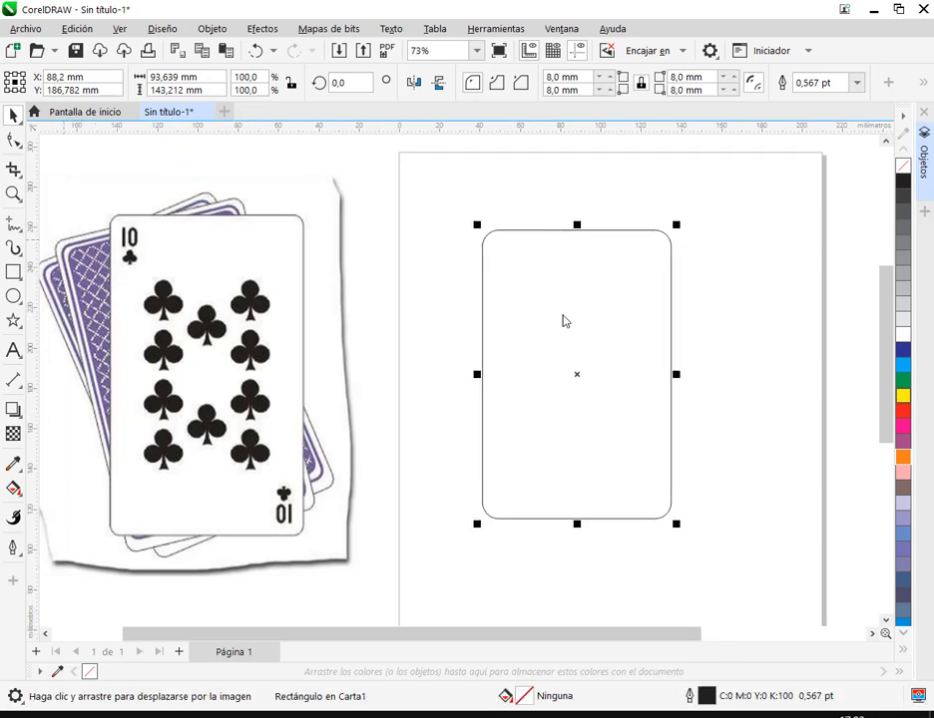
left_click(748, 346)
left_click(644, 316)
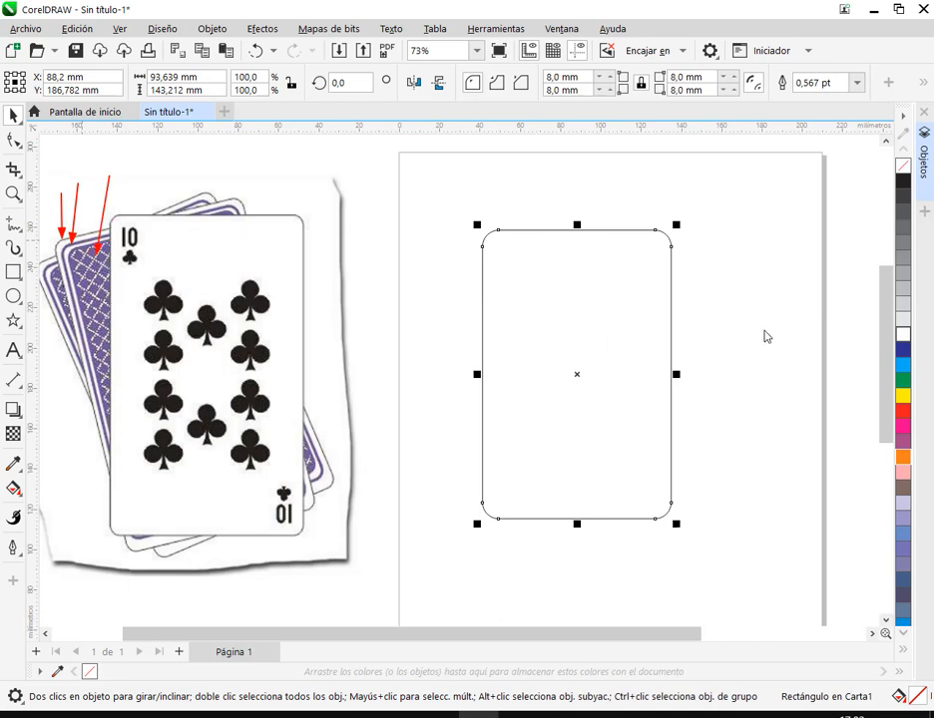
left_click(588, 314)
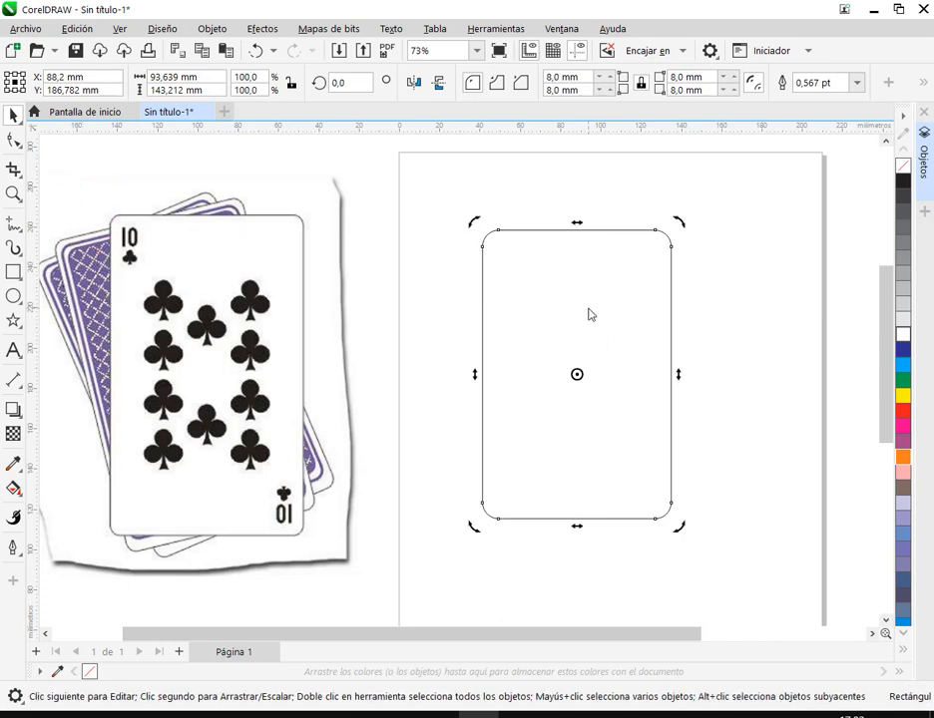
left_click(615, 317)
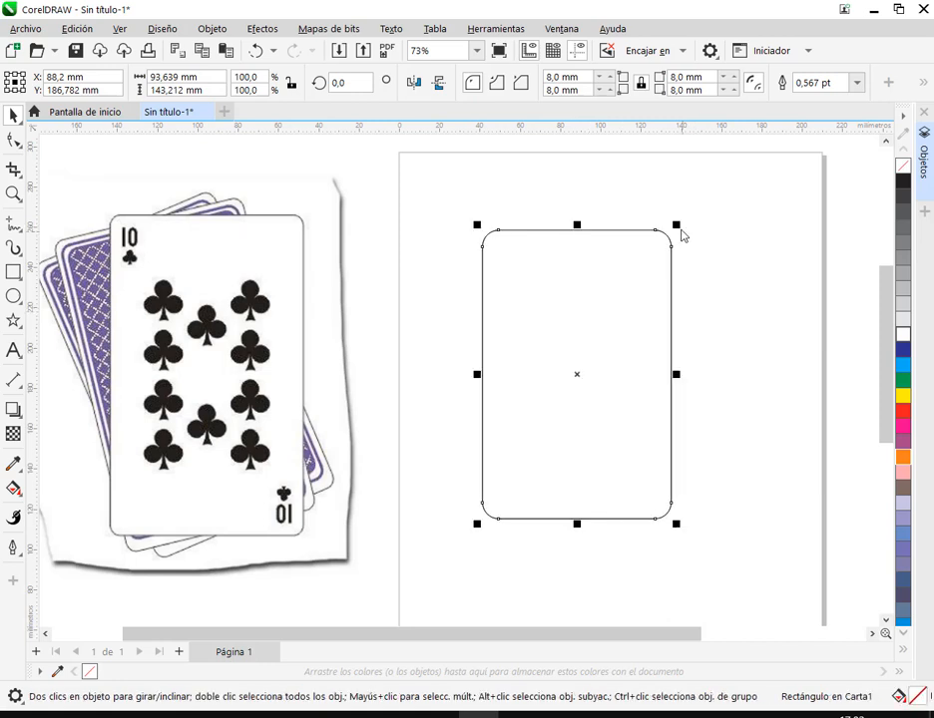
left_click_drag(677, 229, 686, 237)
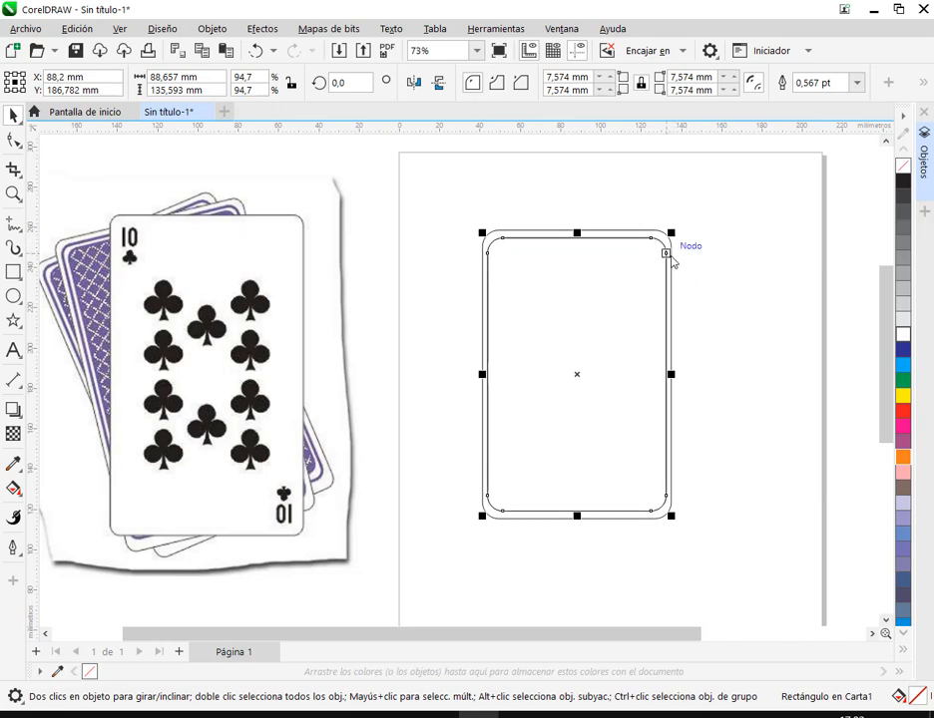
left_click(670, 232)
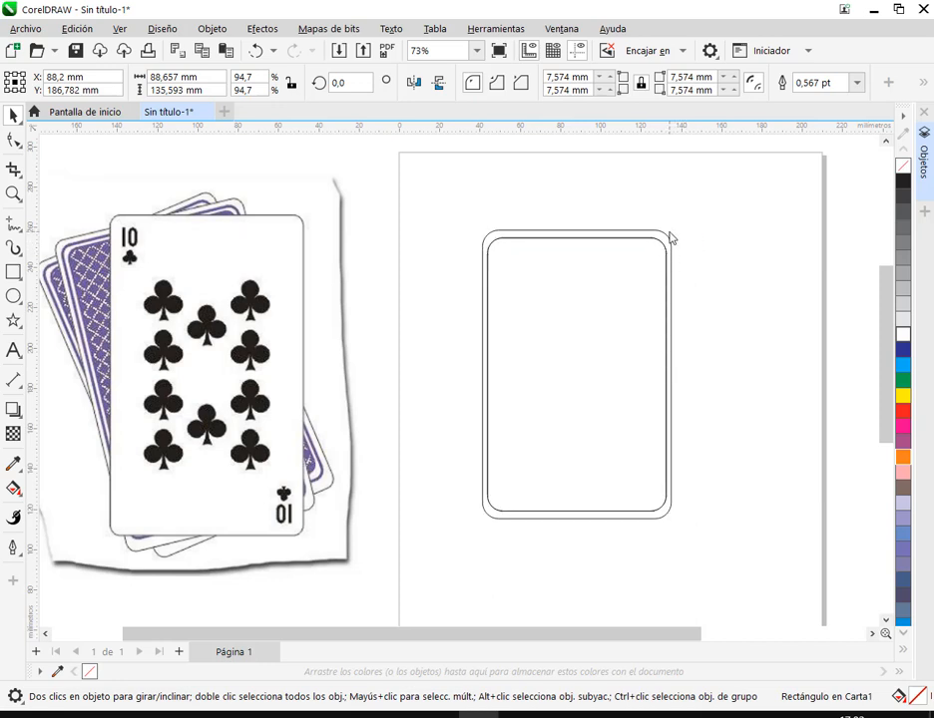
left_click_drag(669, 237, 662, 244)
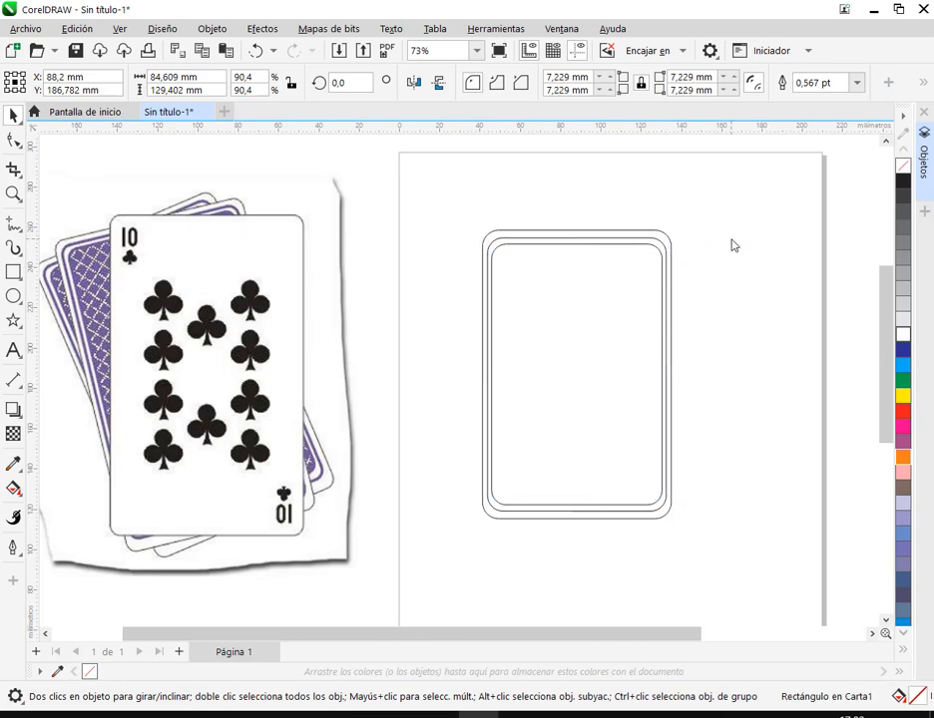
Step: Give the middle rounded rectangle a 4 pt outline and fill the innermost one with light blue
left_click(732, 246)
left_click(655, 244)
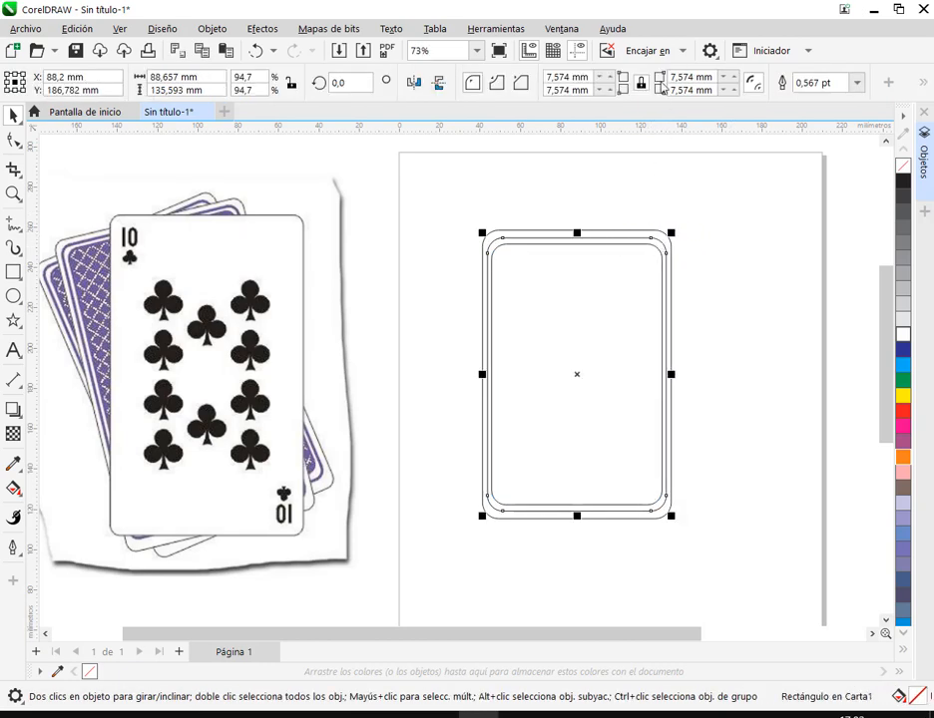
left_click(856, 88)
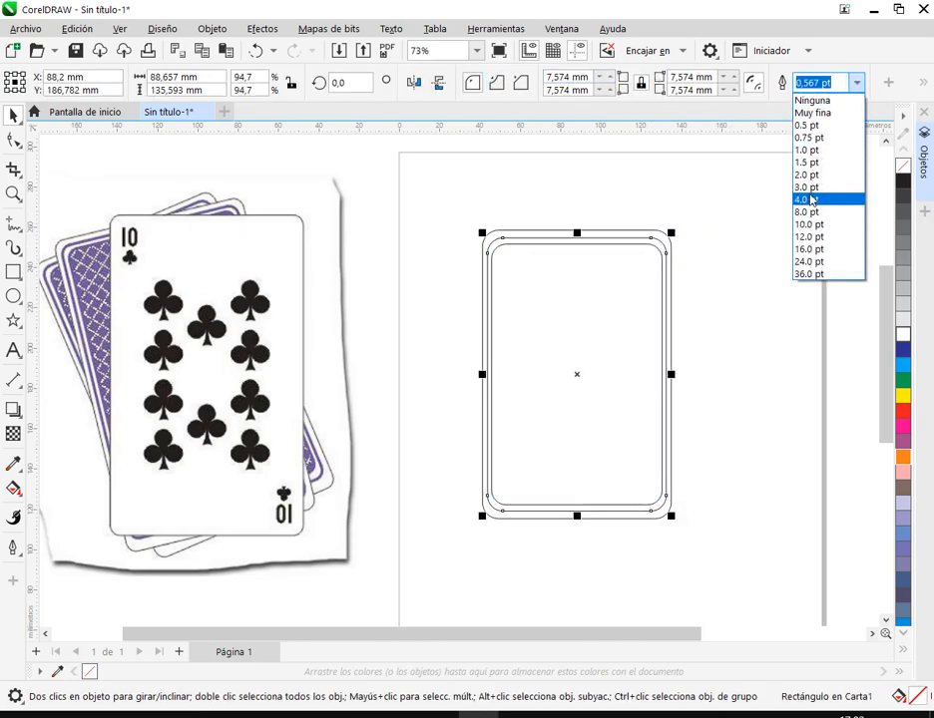
left_click(819, 200)
left_click(702, 267)
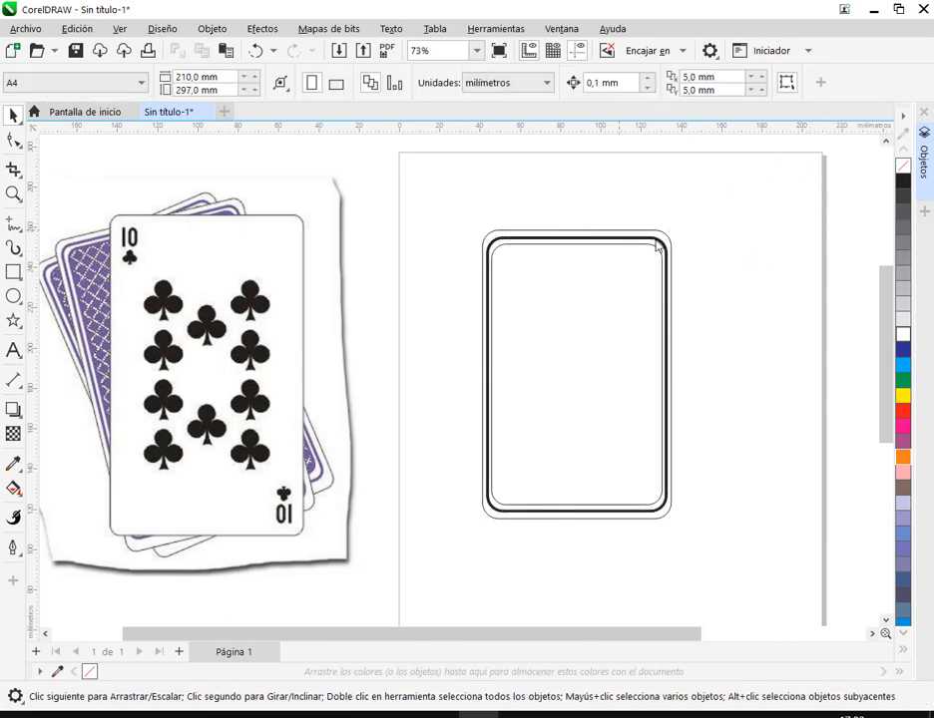
left_click(660, 244)
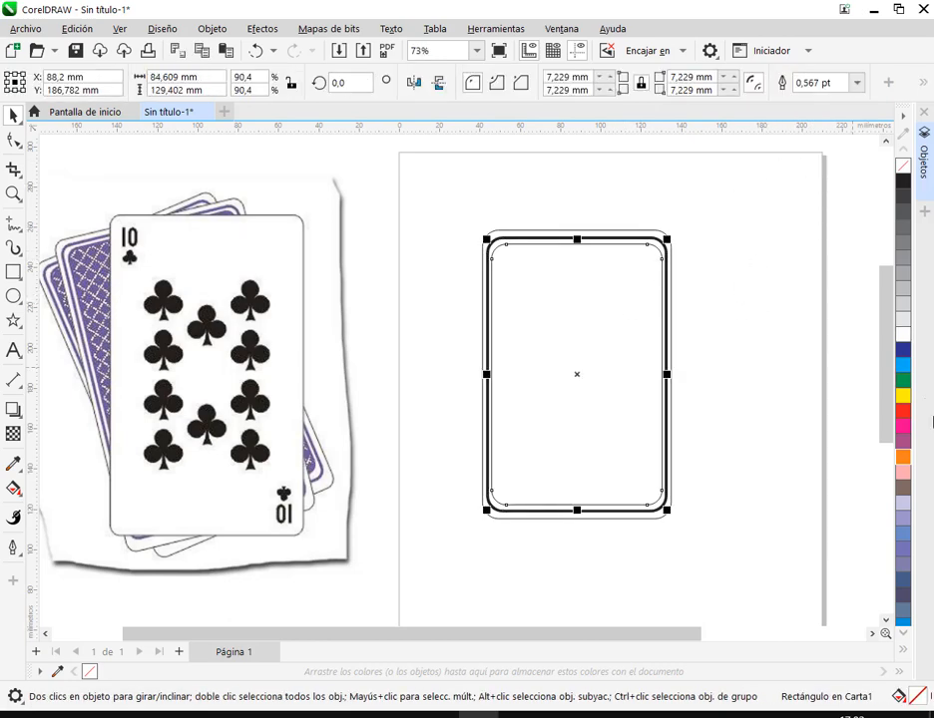
left_click(907, 369)
left_click(720, 303)
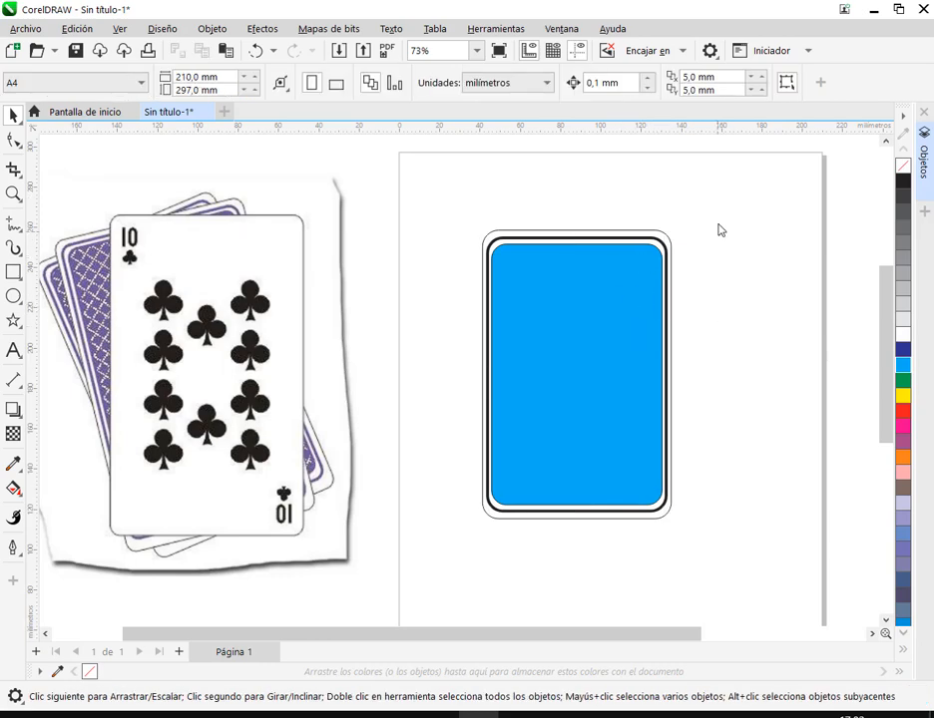
Step: Move the three nested rounded rectangles over the reference cards for comparison and back onto the page
left_click_drag(459, 208, 740, 567)
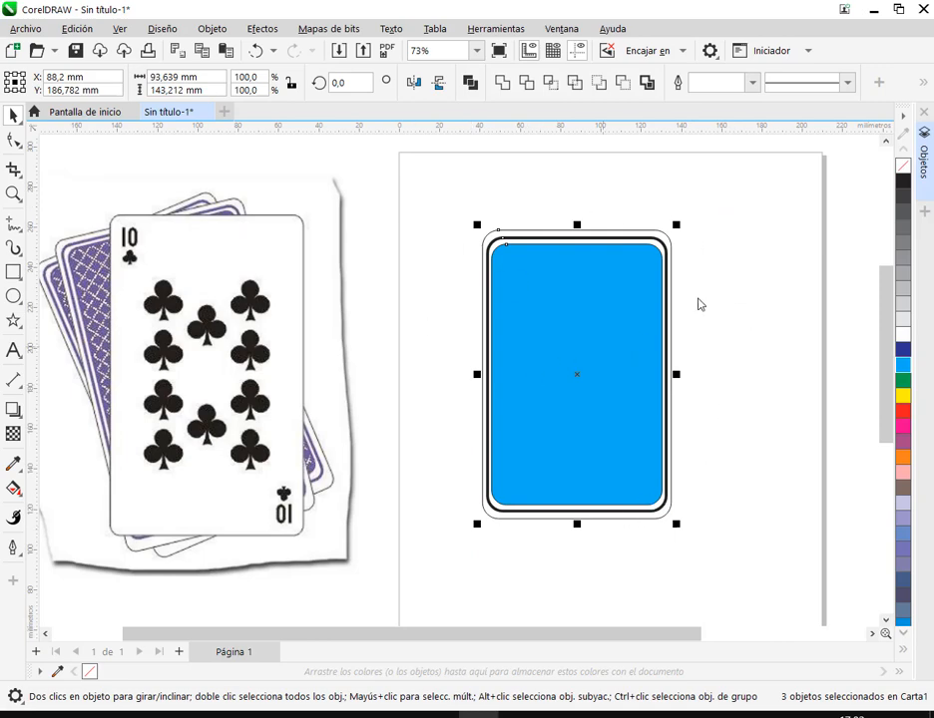
left_click(465, 221)
left_click_drag(436, 209, 746, 562)
left_click_drag(575, 277, 153, 363)
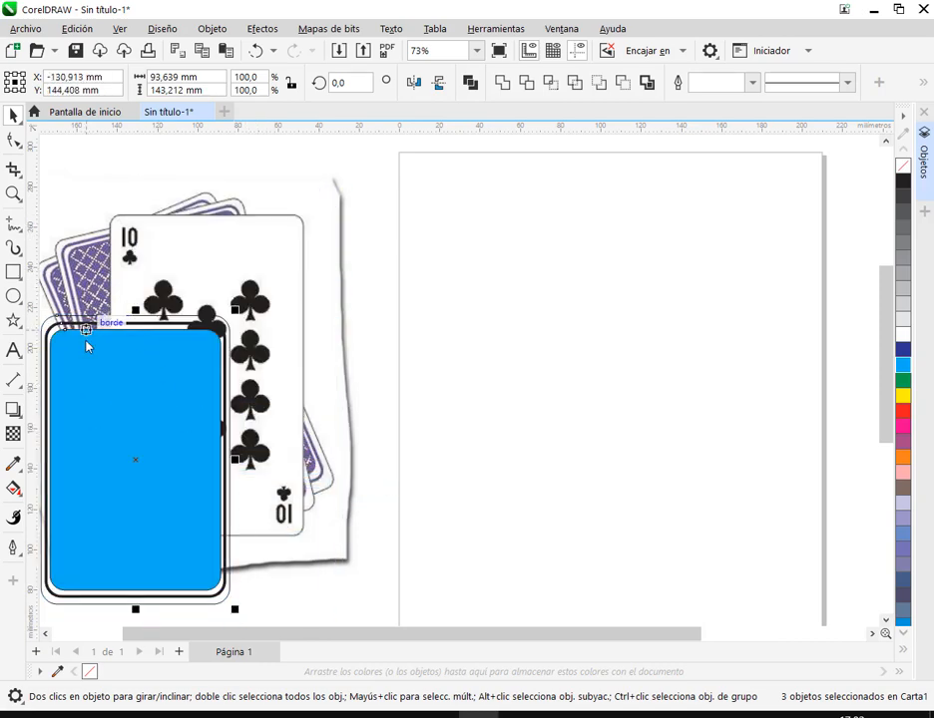
left_click_drag(523, 415, 586, 403)
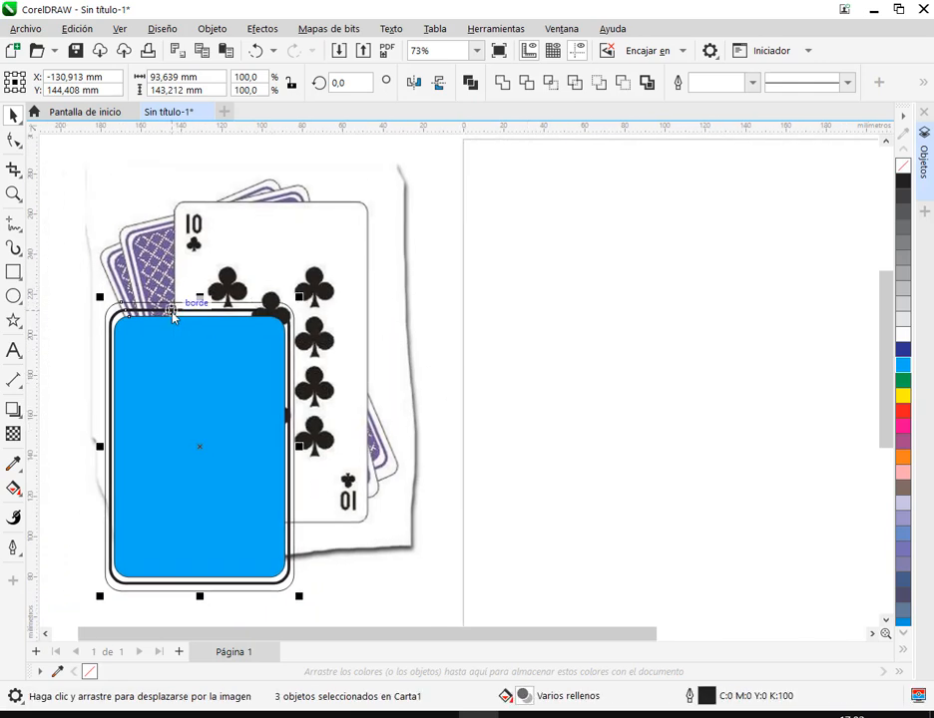
left_click_drag(264, 425, 618, 376)
Step: Delete the two inner rounded rectangles, keeping only the outer card outline
left_click(677, 327)
key("Delete")
key("Delete")
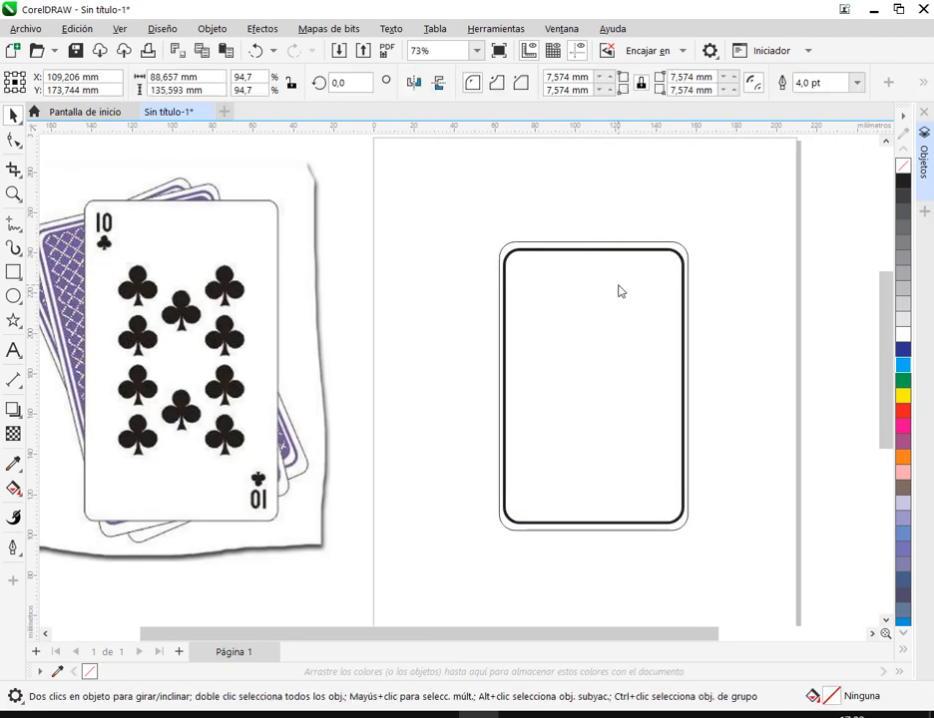
Step: Fill the remaining rounded rectangle white and create a concentric reduced copy inside it, about 88 by 135 mm
left_click(615, 294)
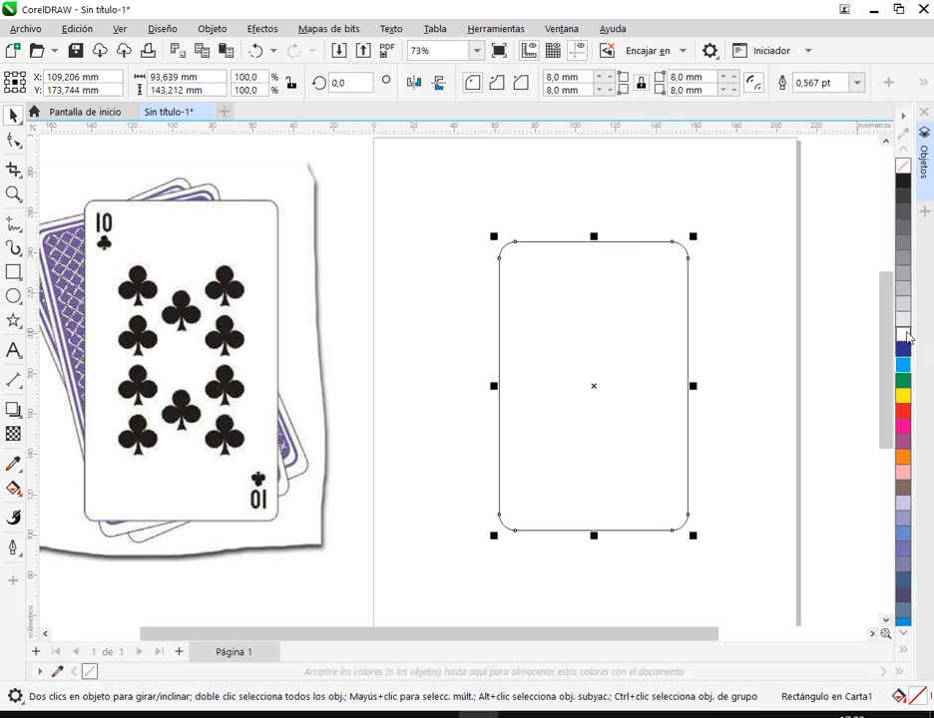
left_click_drag(575, 334, 556, 301)
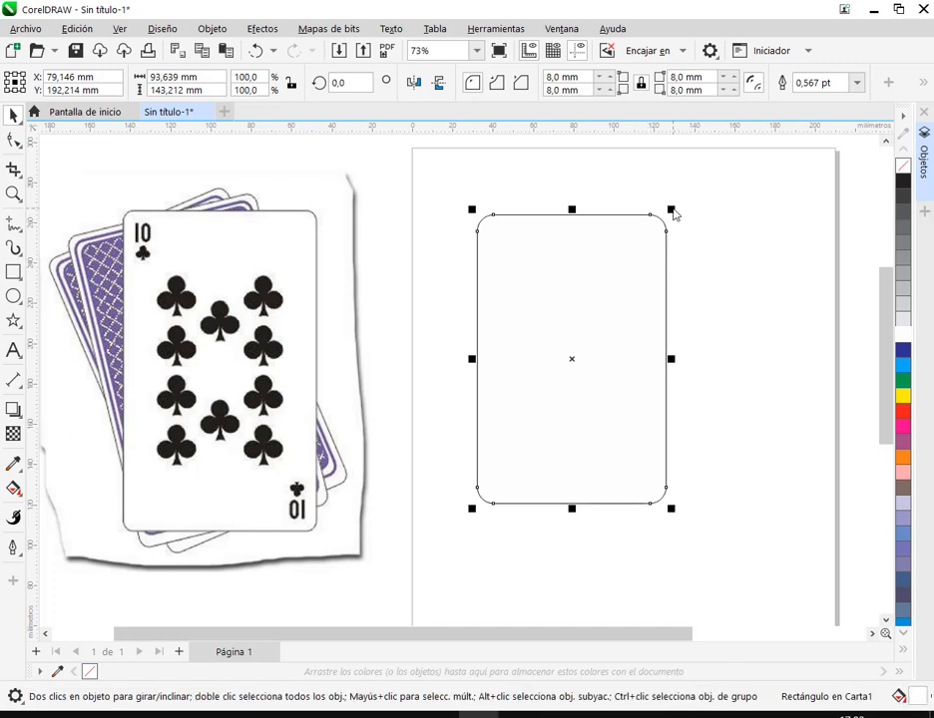
left_click_drag(671, 210, 679, 223)
Step: Try outline widths of 2, 4, 8 and 6 pt on the inner rounded rectangle
left_click(856, 83)
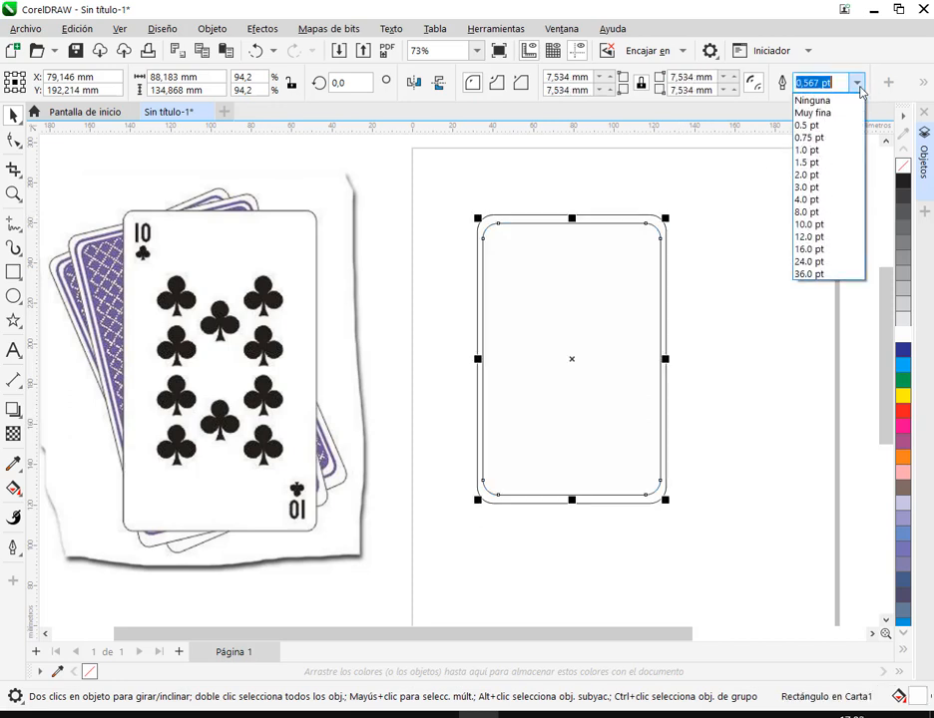
left_click(826, 175)
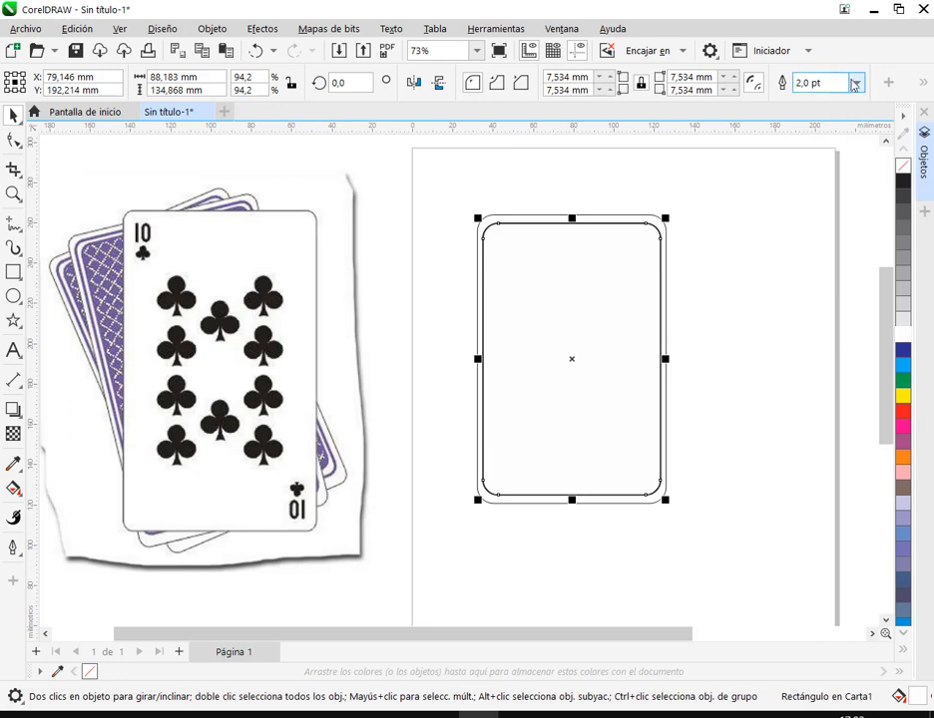
left_click(857, 84)
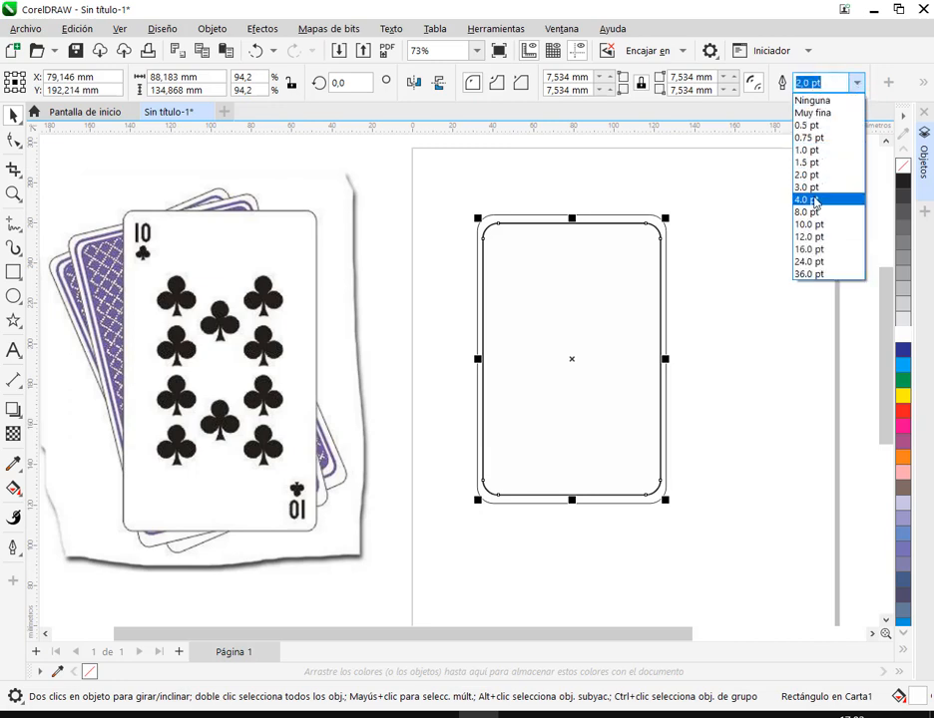
left_click(820, 200)
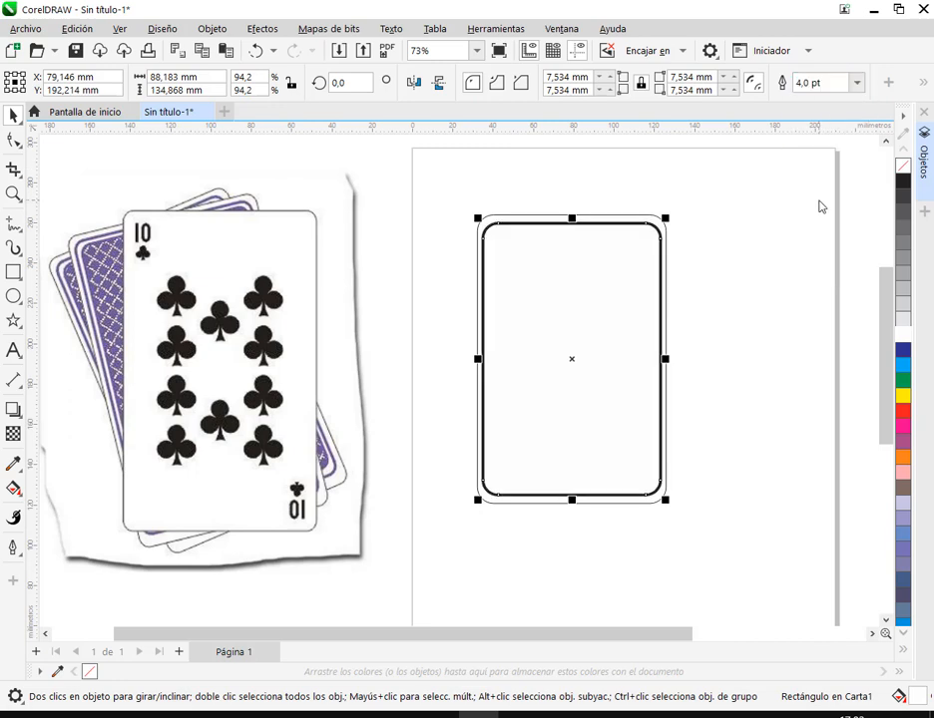
left_click(857, 84)
left_click(820, 211)
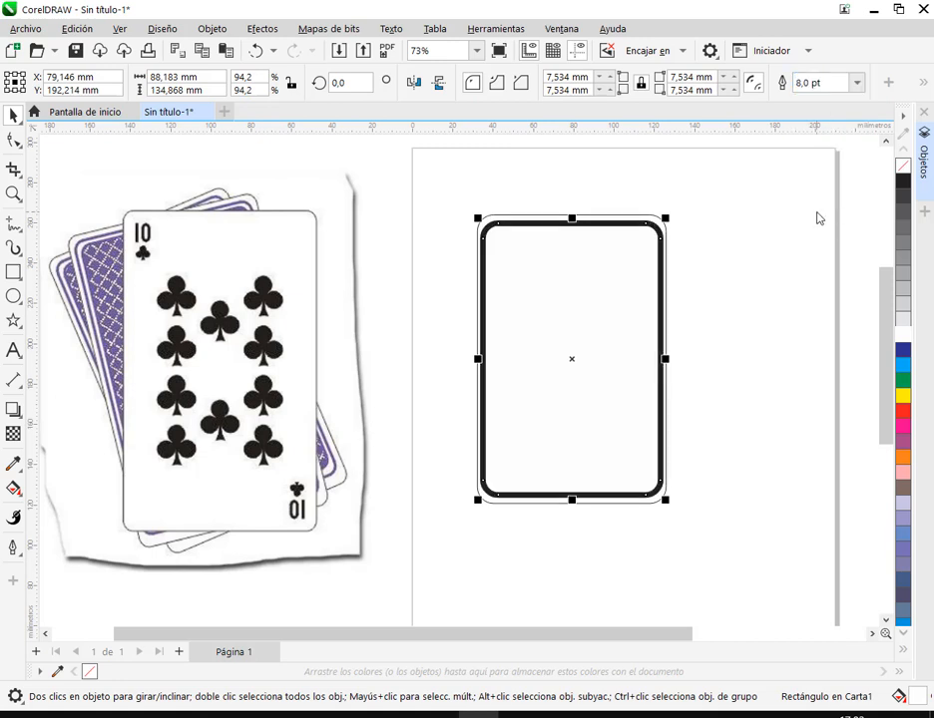
left_click(857, 84)
left_click(820, 201)
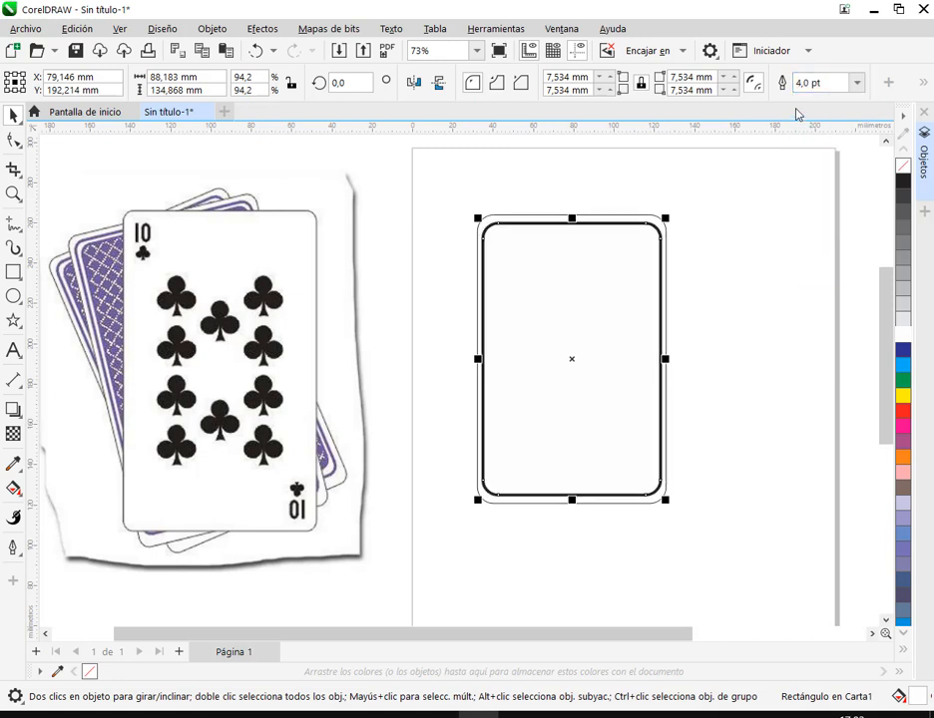
left_click_drag(831, 82, 785, 81)
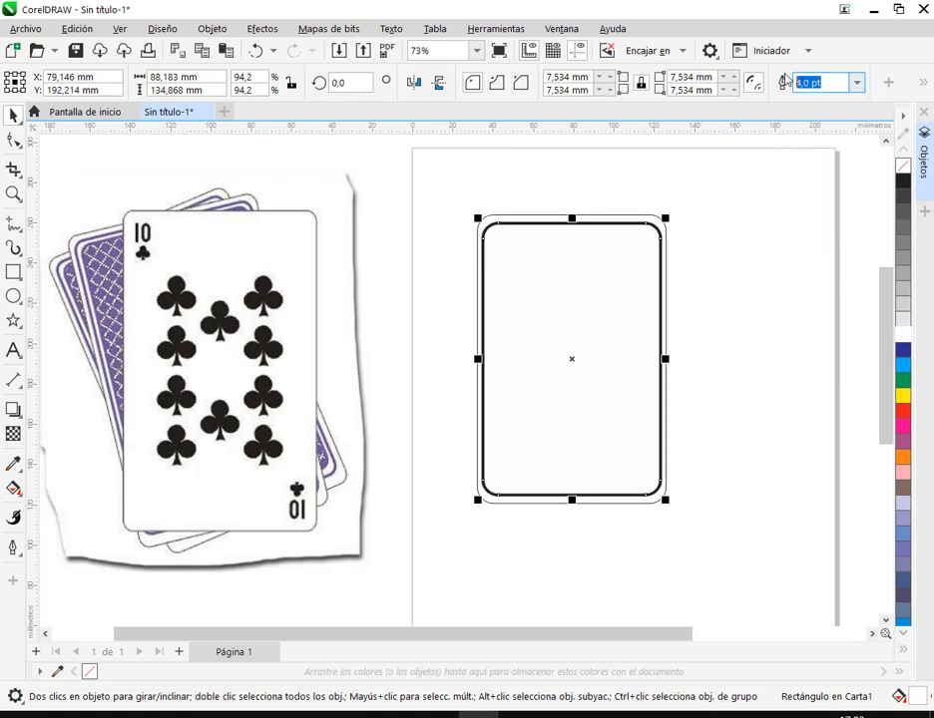
type("6")
key("Return")
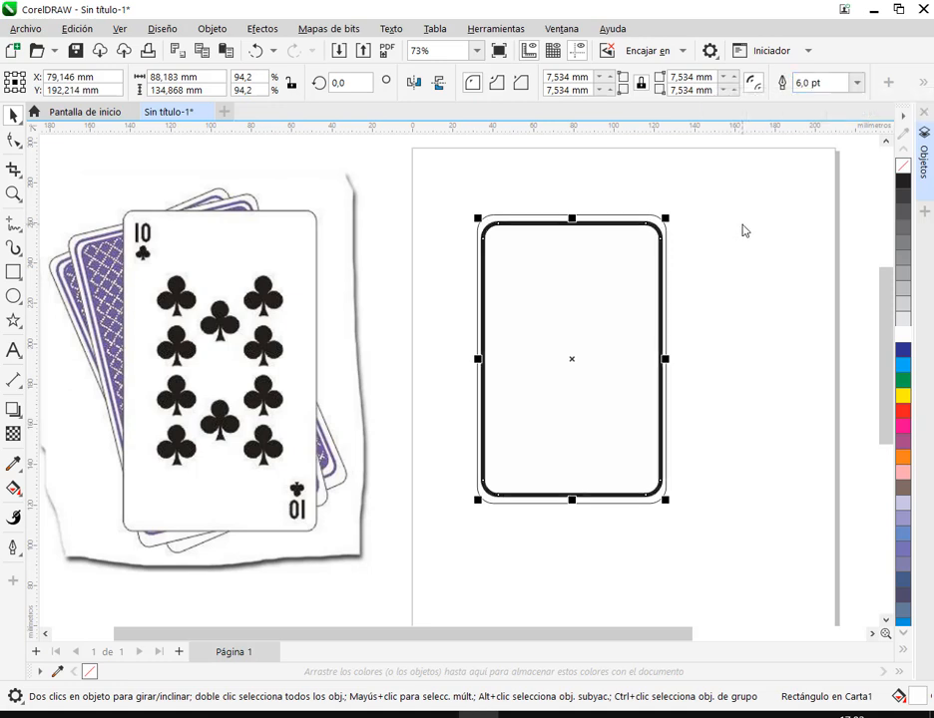
Step: Set the inner rounded rectangle's outline width to 5 pt and deselect it
left_click_drag(835, 83, 748, 92)
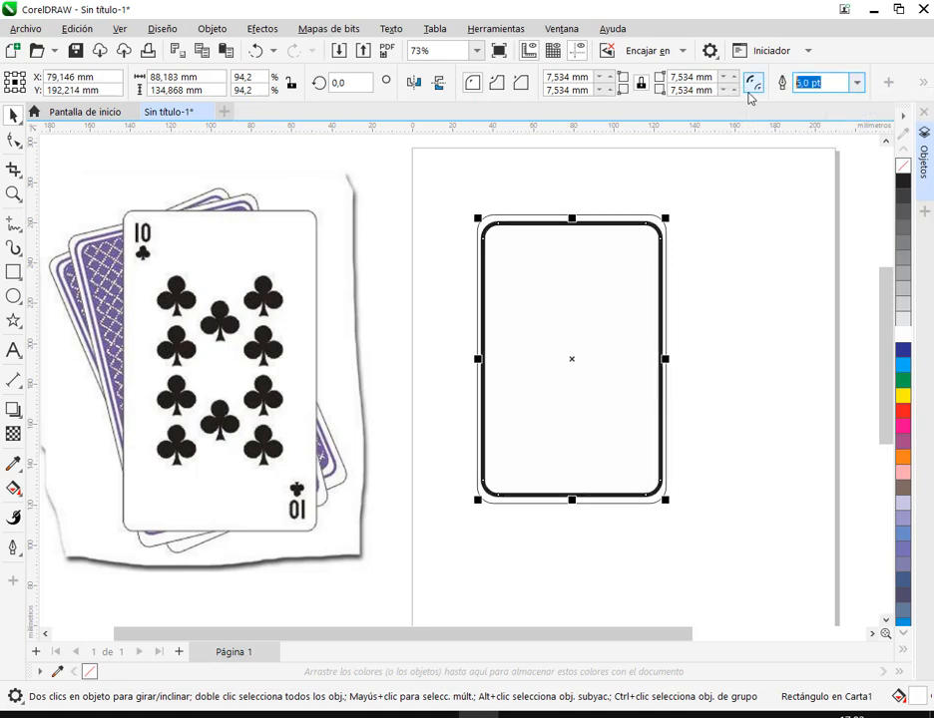
type("5")
key("Return")
left_click(698, 280)
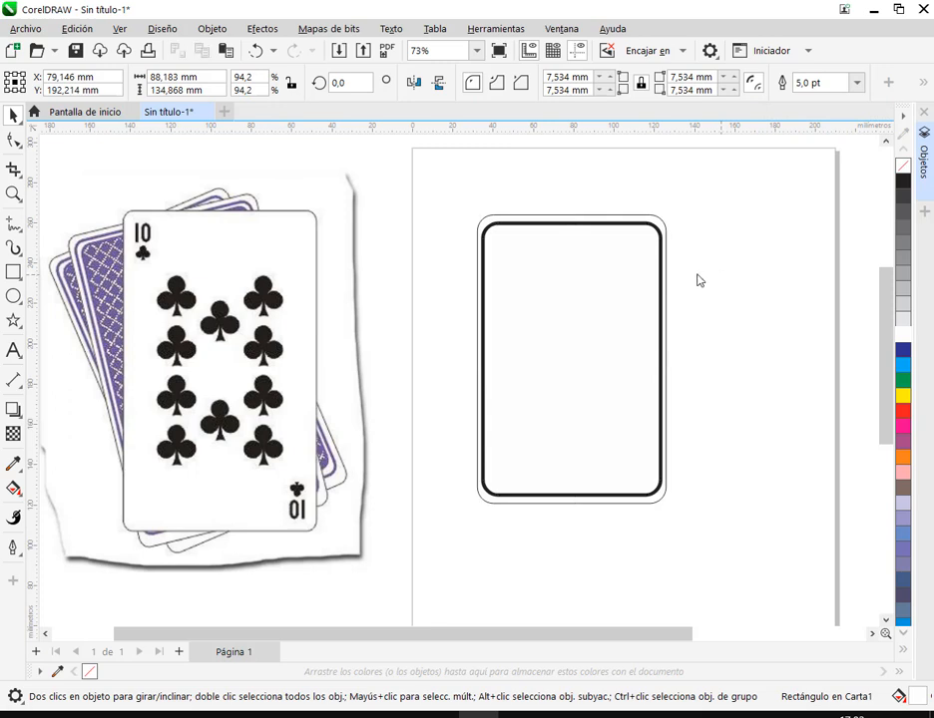
left_click(556, 250)
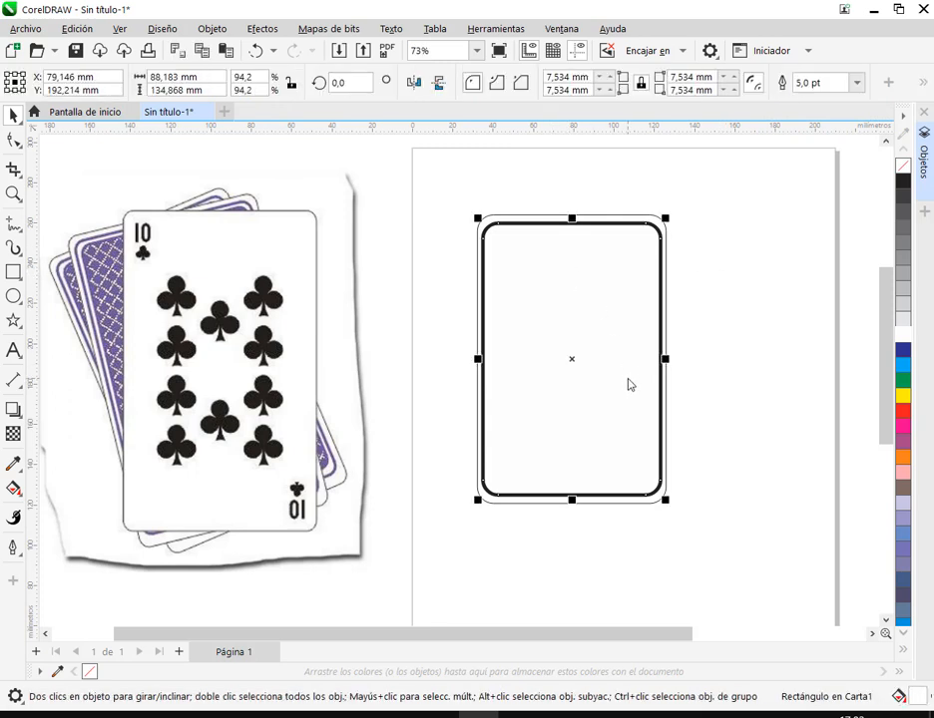
left_click(770, 331)
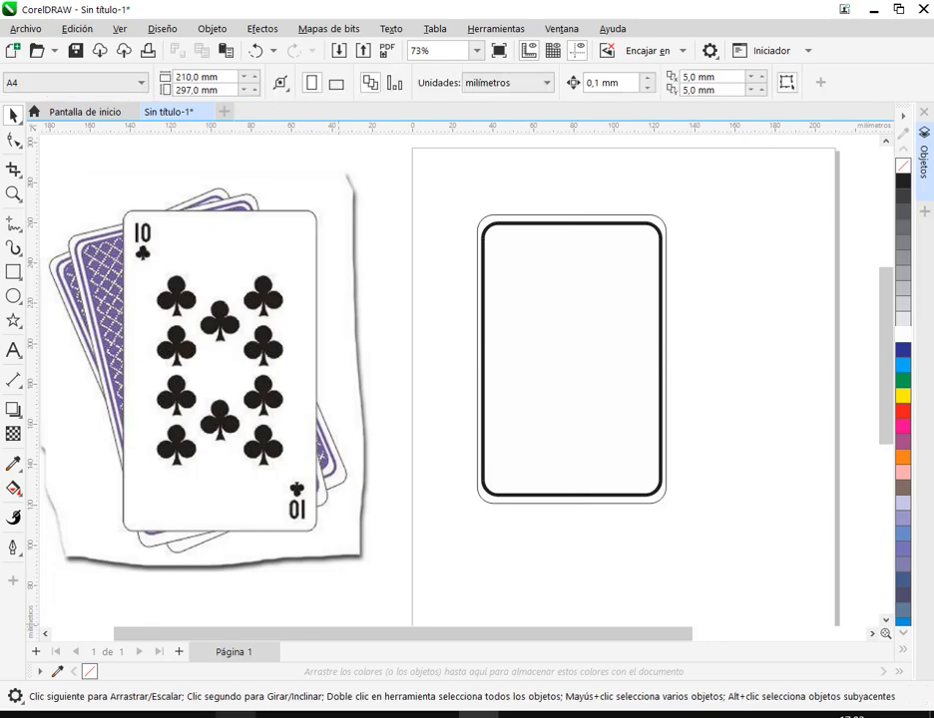
Step: Switch to the Google Meet call to check its messages and return to CorelDRAW
left_click(157, 661)
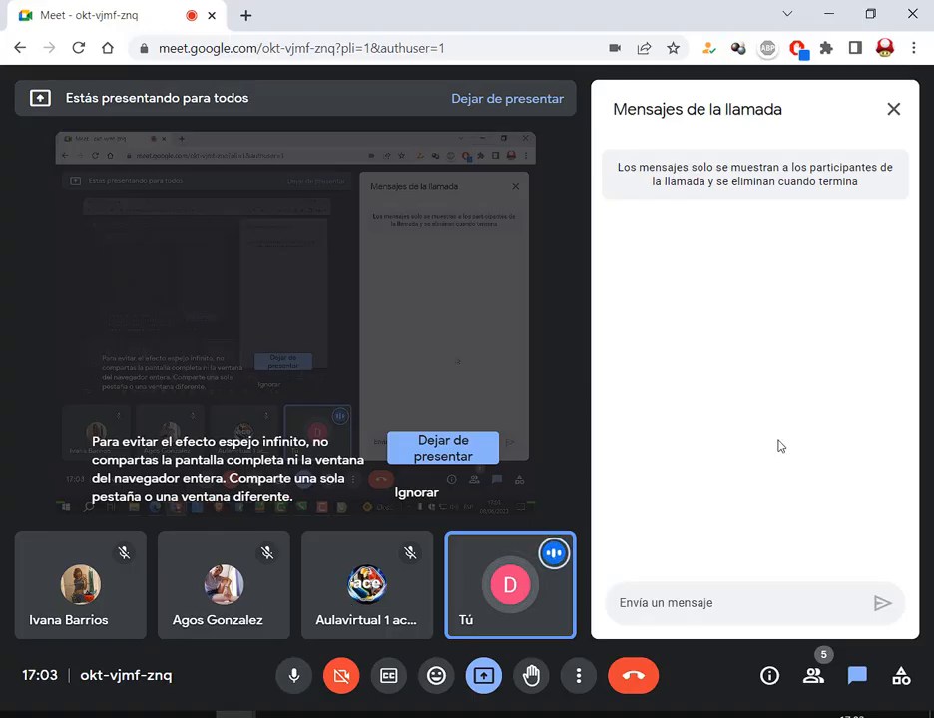
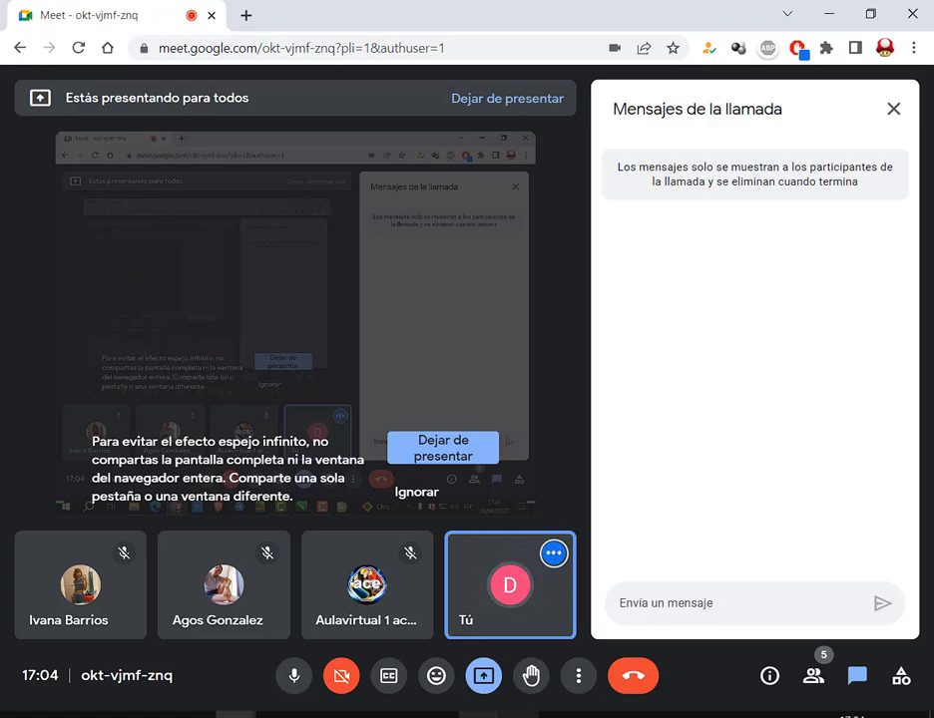
left_click(477, 716)
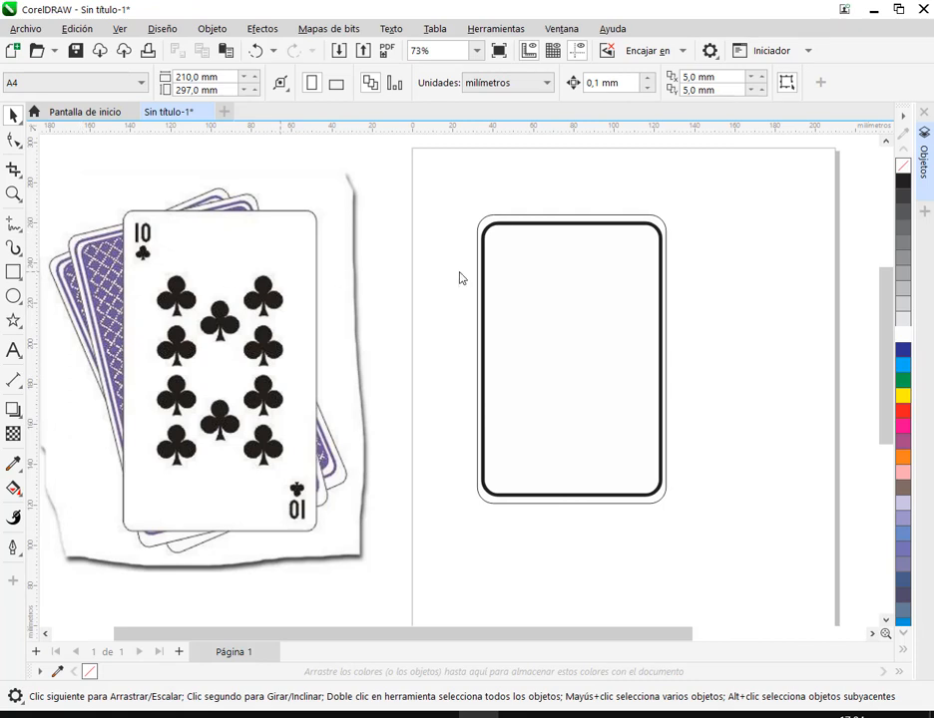
Step: Draw a test square about 39 mm per side on the empty area beside the page
left_click(540, 218)
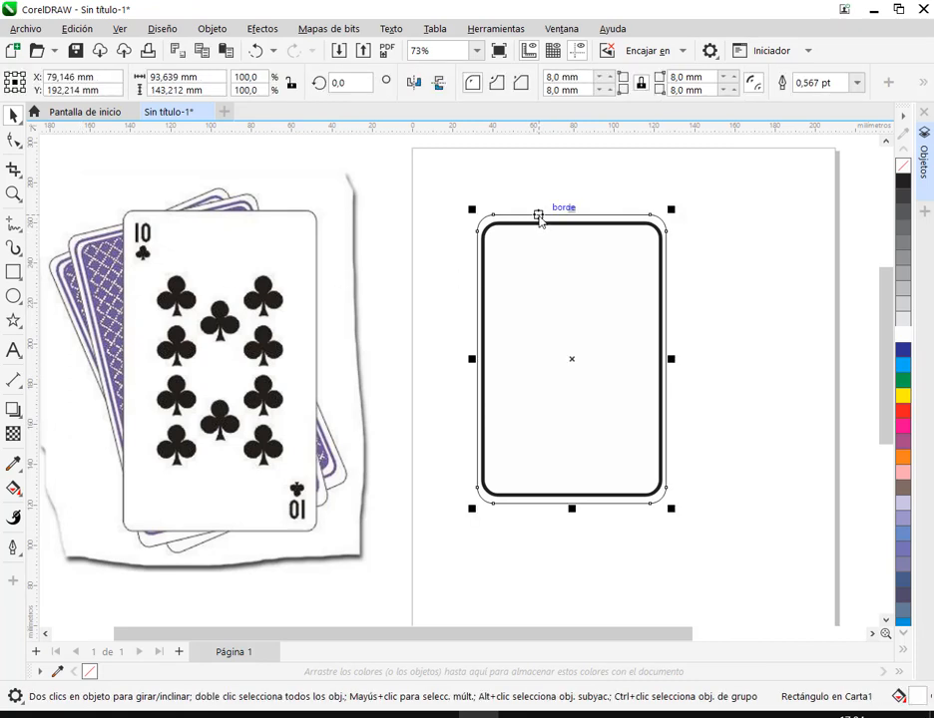
left_click_drag(633, 272, 323, 286)
scroll(621, 207, "up", 1)
scroll(620, 212, "up", 1)
left_click(620, 210)
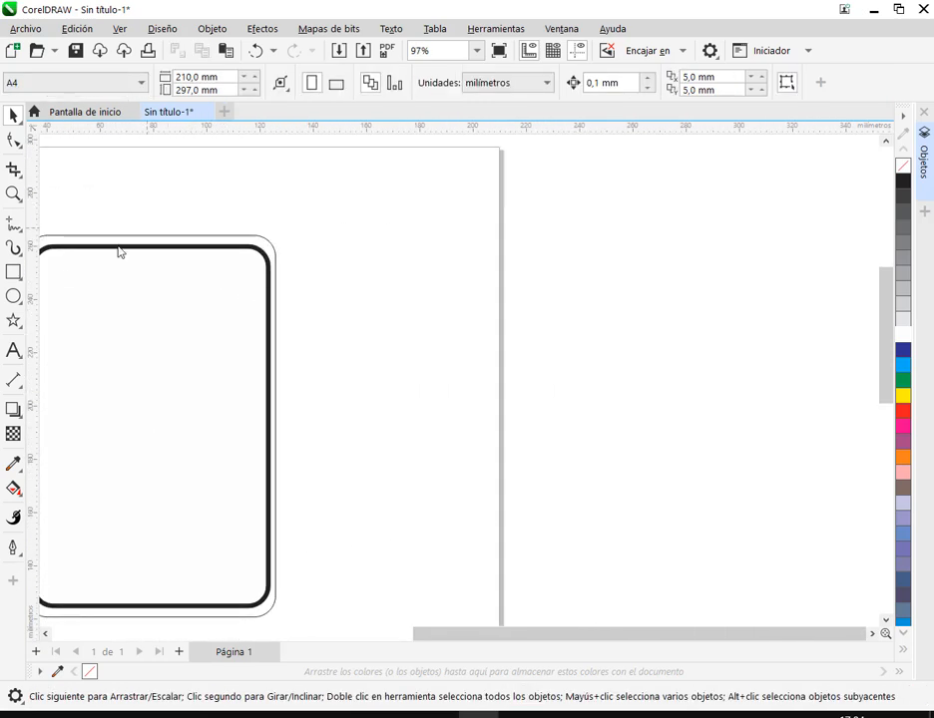
left_click(13, 271)
left_click_drag(554, 212, 659, 323)
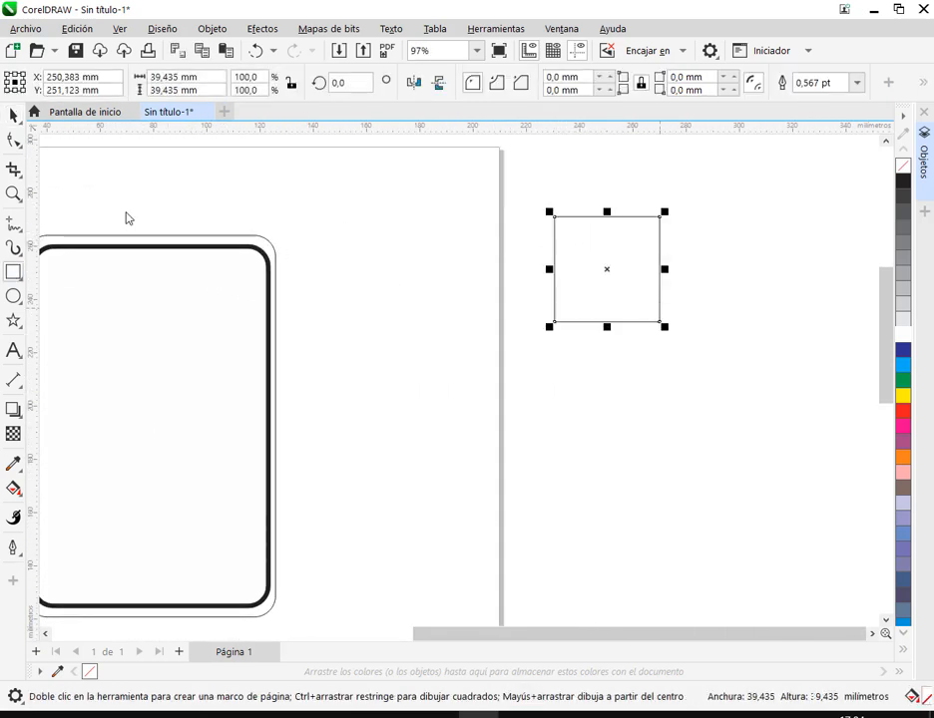
left_click(13, 115)
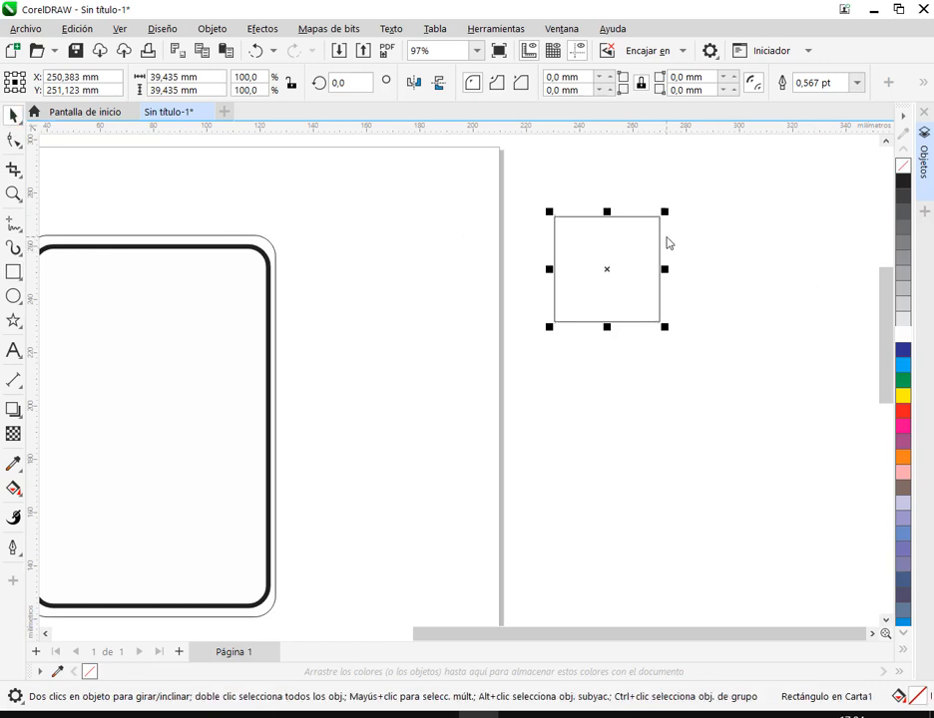
Step: Try a concentric reduced copy inside the test square and delete that copy
left_click_drag(665, 212, 664, 226)
left_click(716, 282)
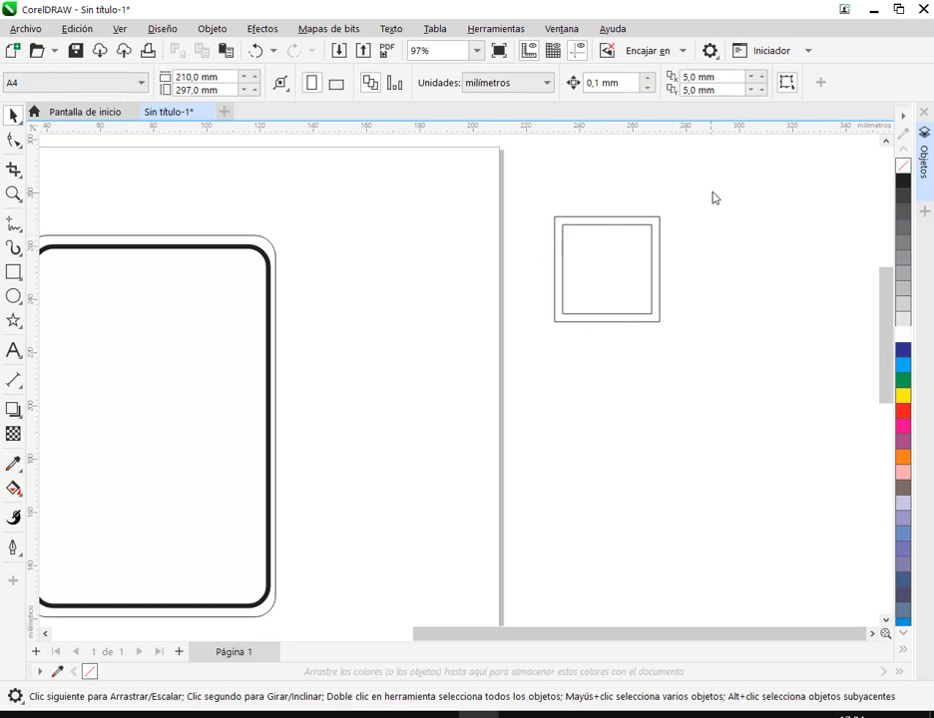
left_click_drag(679, 202, 612, 407)
left_click(651, 259)
key("Delete")
Step: Stretch the test square to about 39 by 70 mm and create a concentric reduced copy about 36 by 63 mm
left_click(592, 321)
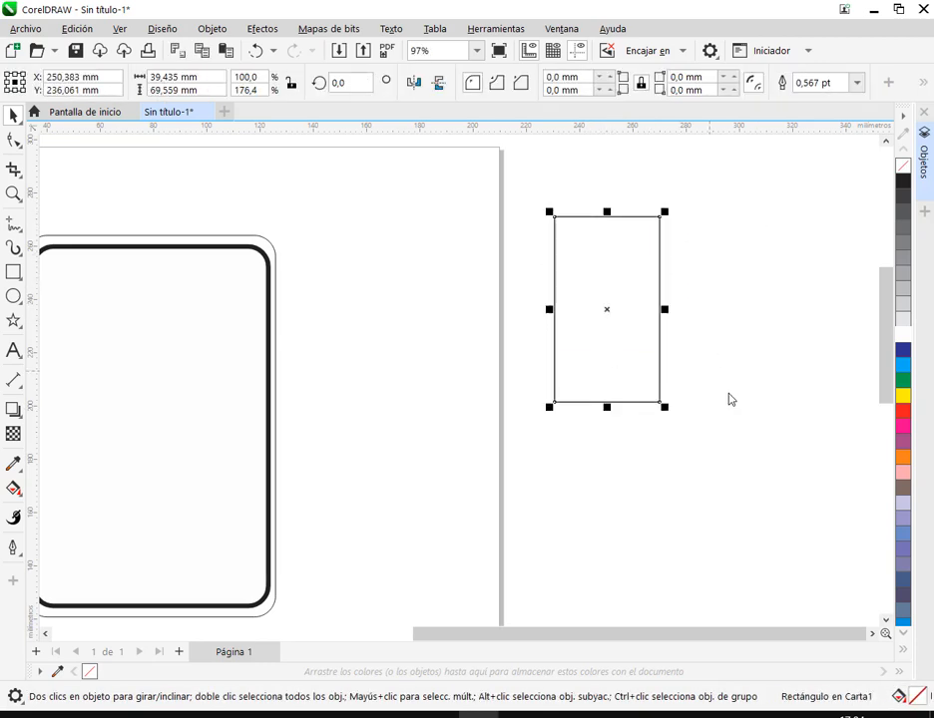
left_click_drag(664, 408, 662, 404)
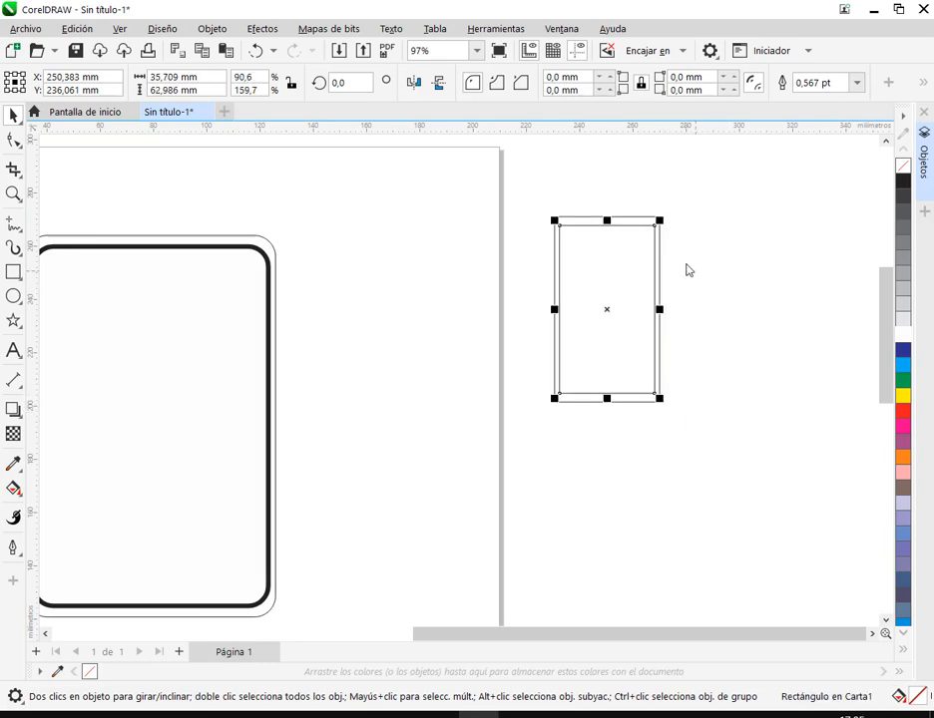
scroll(674, 256, "up", 3)
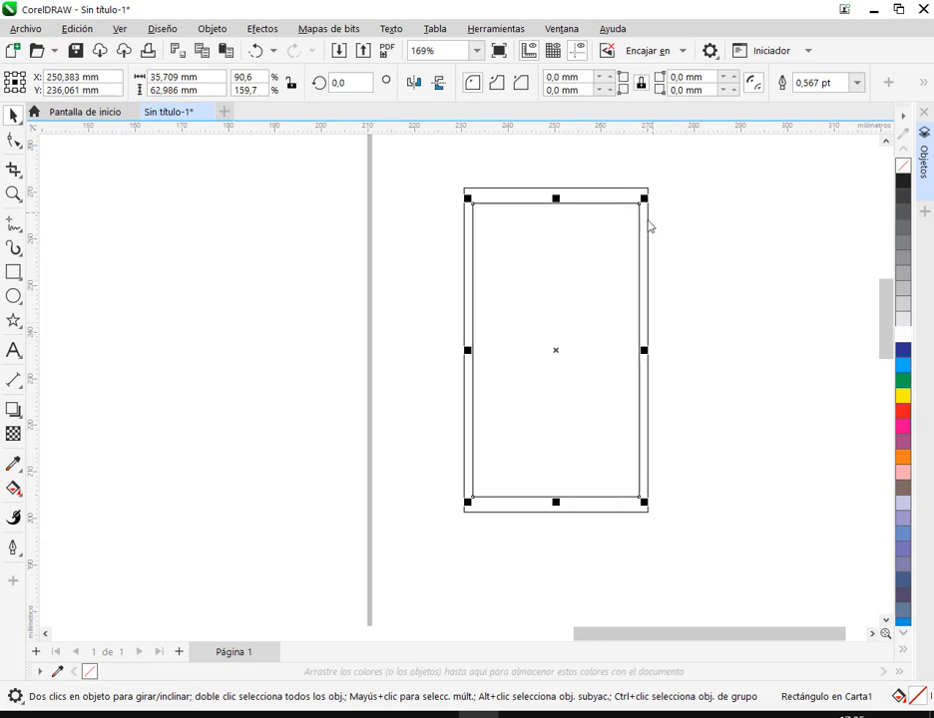
left_click(729, 315)
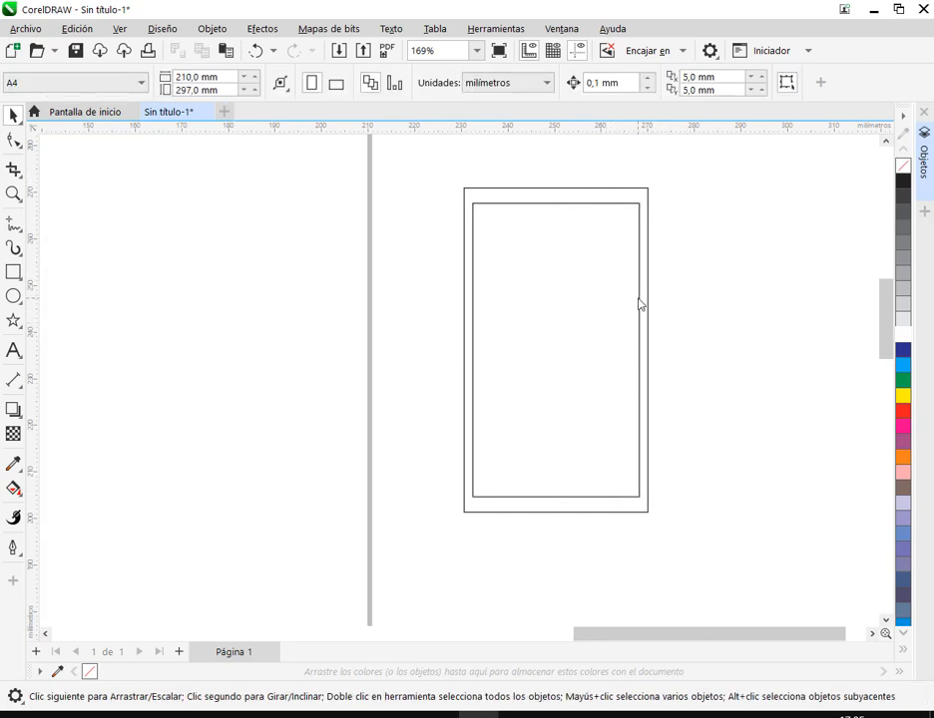
Step: Delete the inner copy and set the remaining test rectangle to 40 mm wide by 70 mm high
left_click_drag(639, 304, 442, 294)
left_click(454, 289)
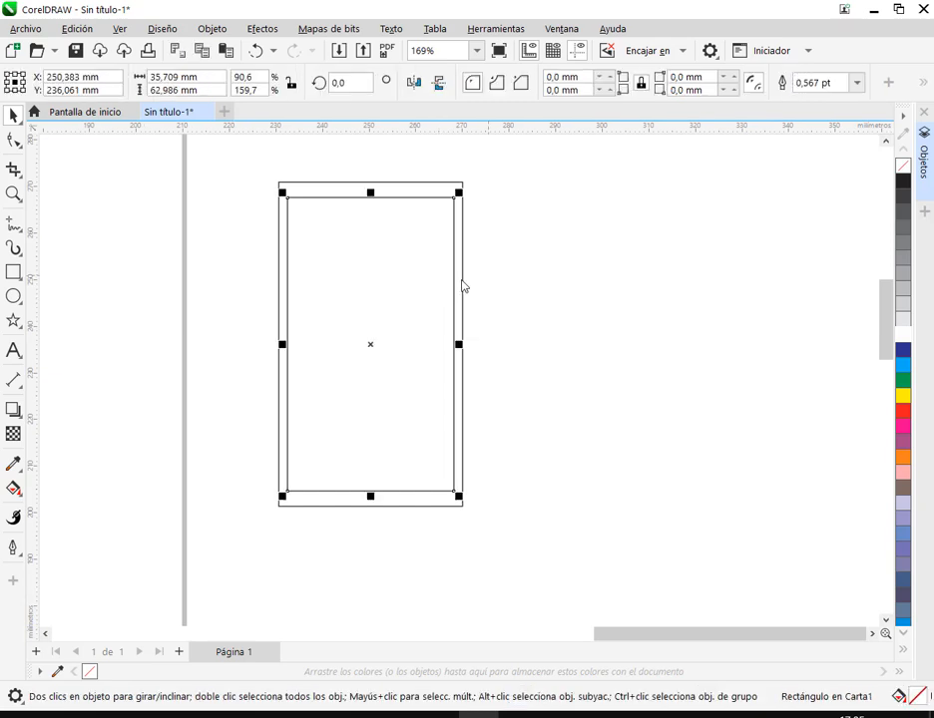
key("Delete")
left_click(462, 286)
left_click(174, 77)
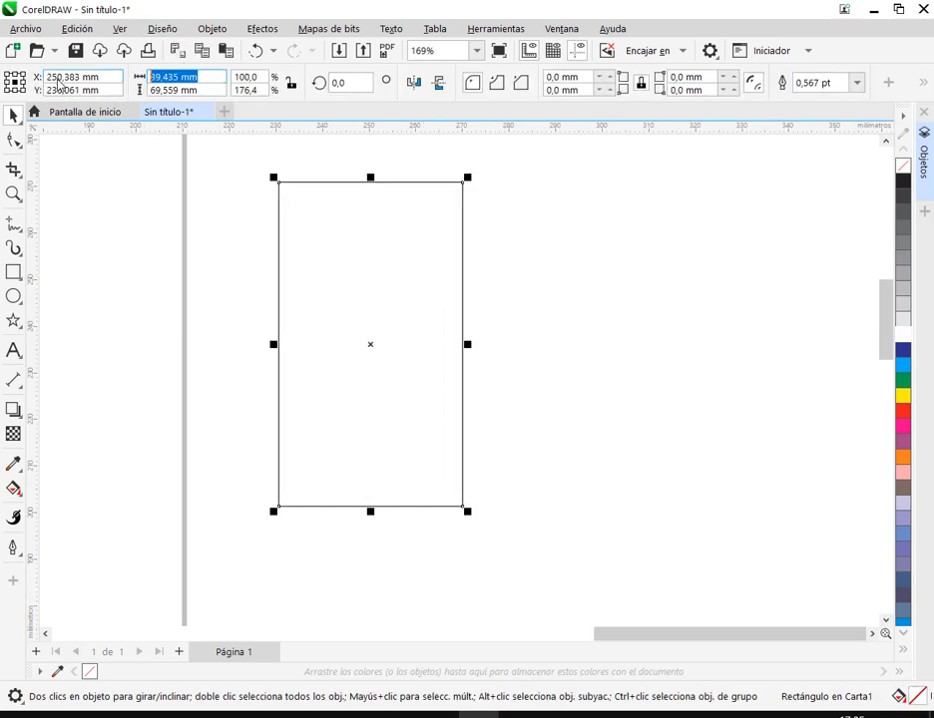
type("40")
left_click(154, 90)
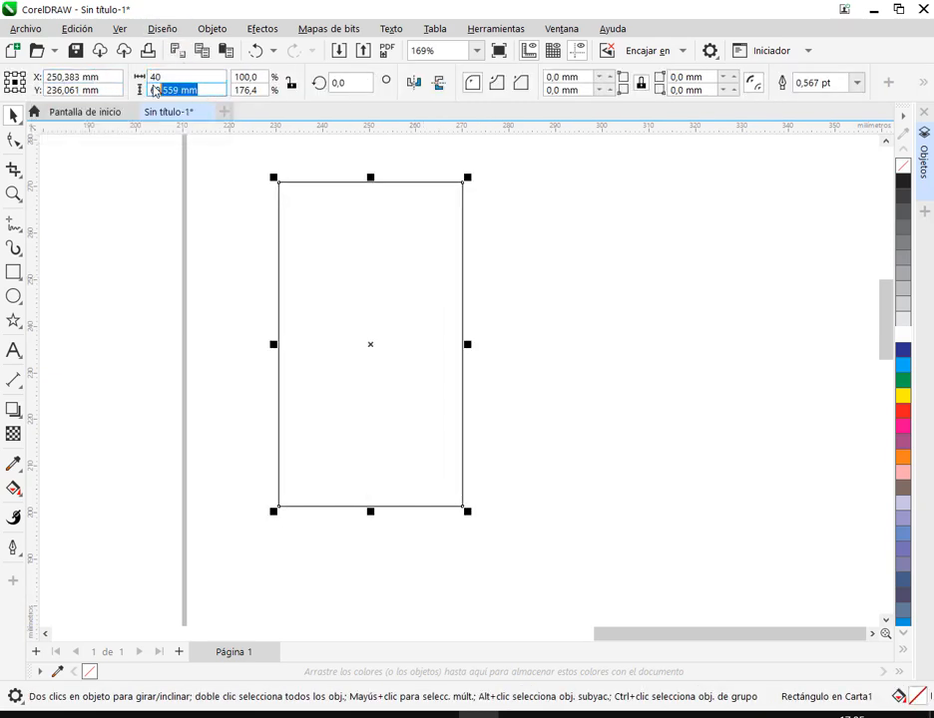
type("70")
key("Return")
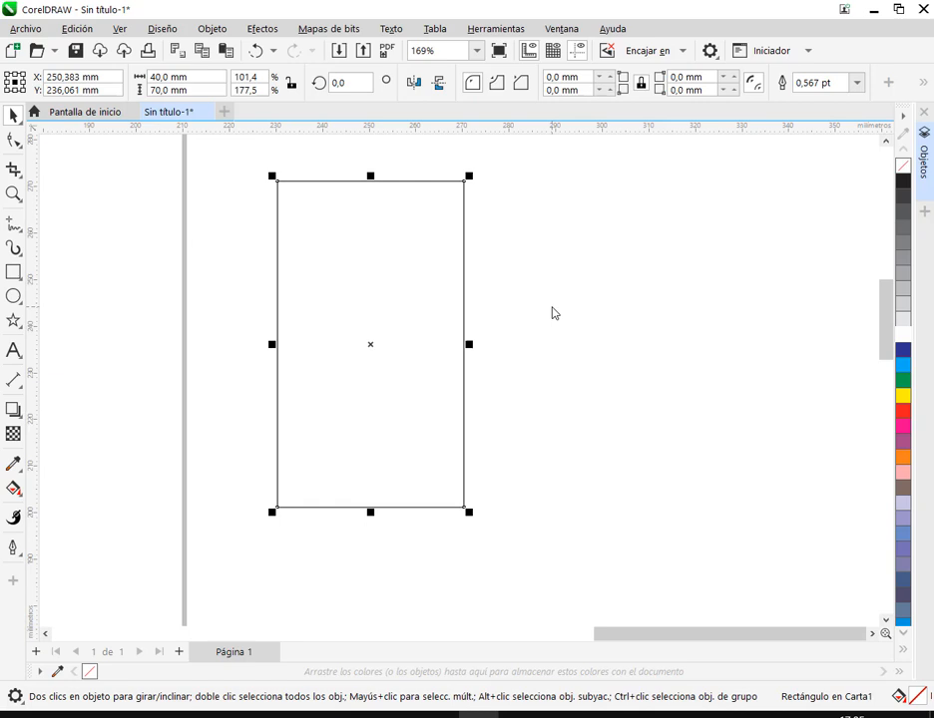
Step: Open the Transform settings for the test rectangle in Size mode
left_click(567, 31)
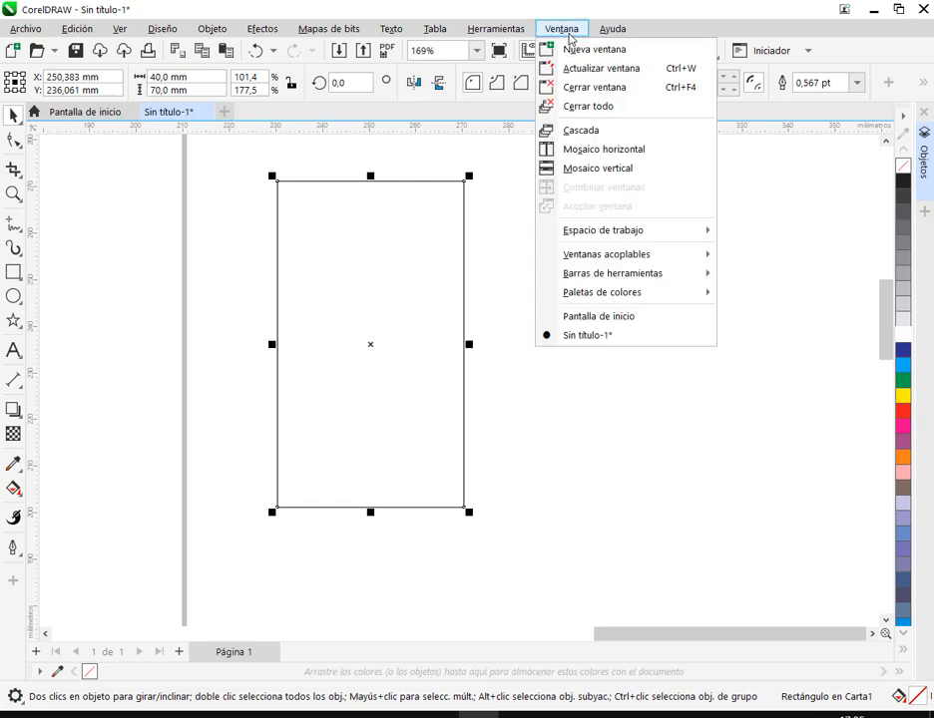
mouse_move(664, 264)
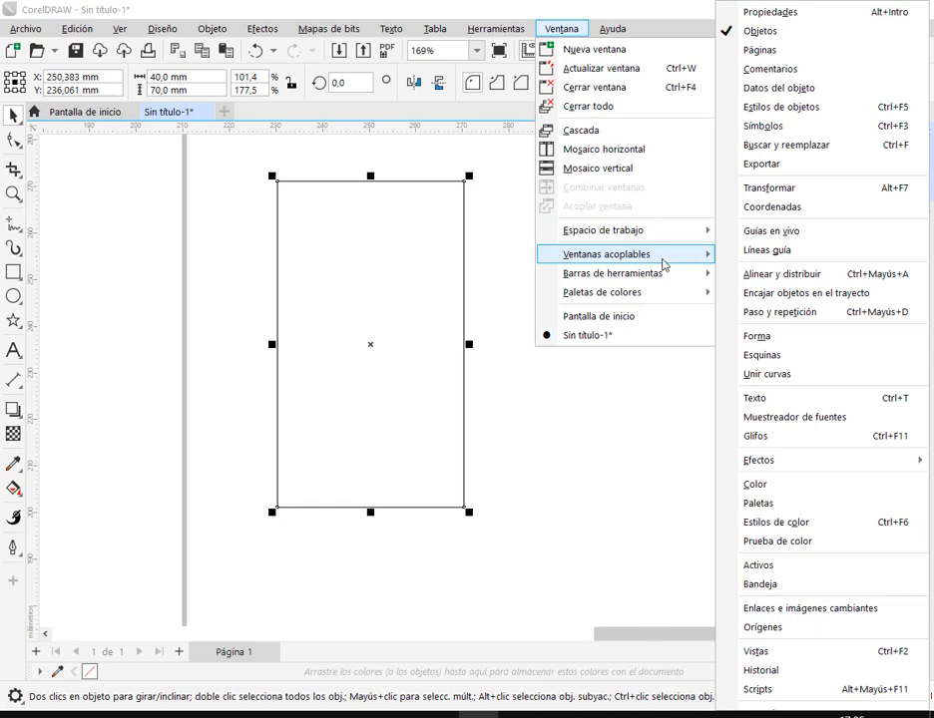
left_click(791, 195)
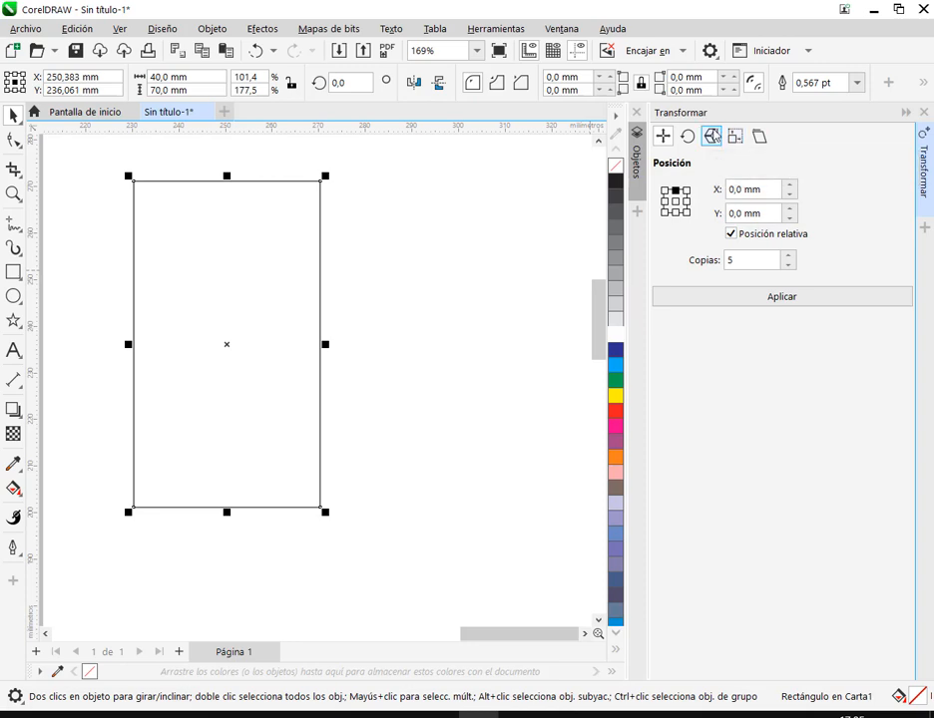
left_click(712, 137)
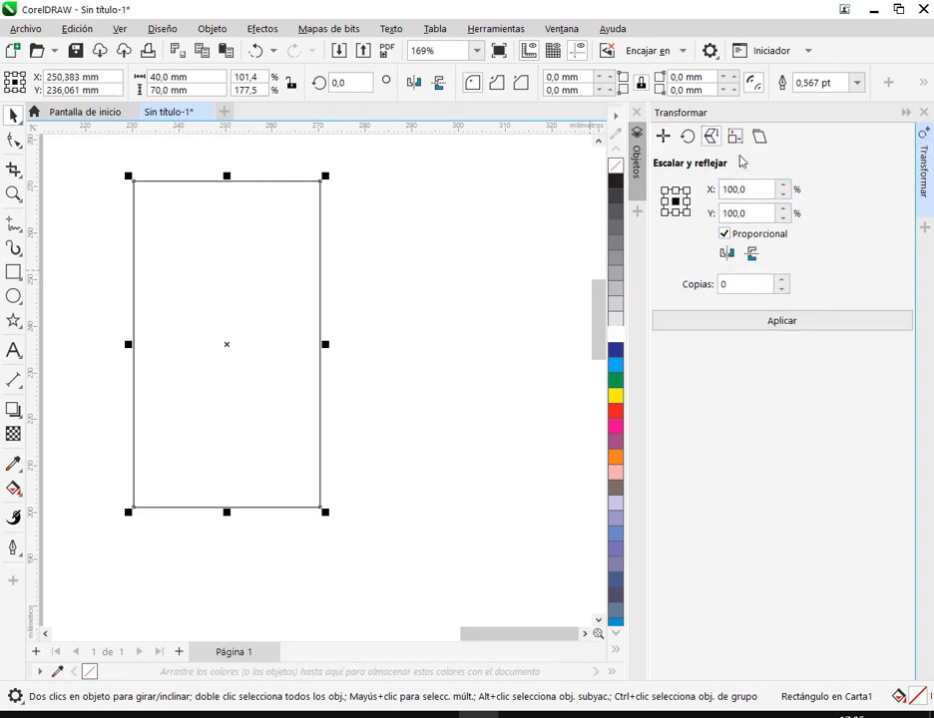
left_click(735, 137)
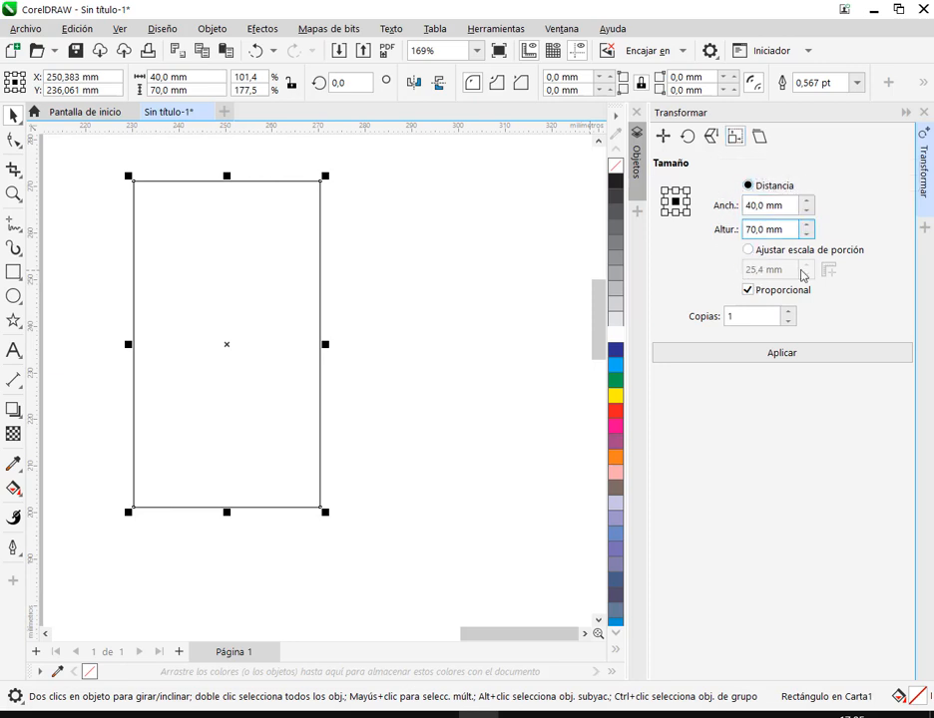
Step: Try one centred proportional copy of the test rectangle with a width of 35 mm, and delete that copy
left_click_drag(794, 208, 716, 205)
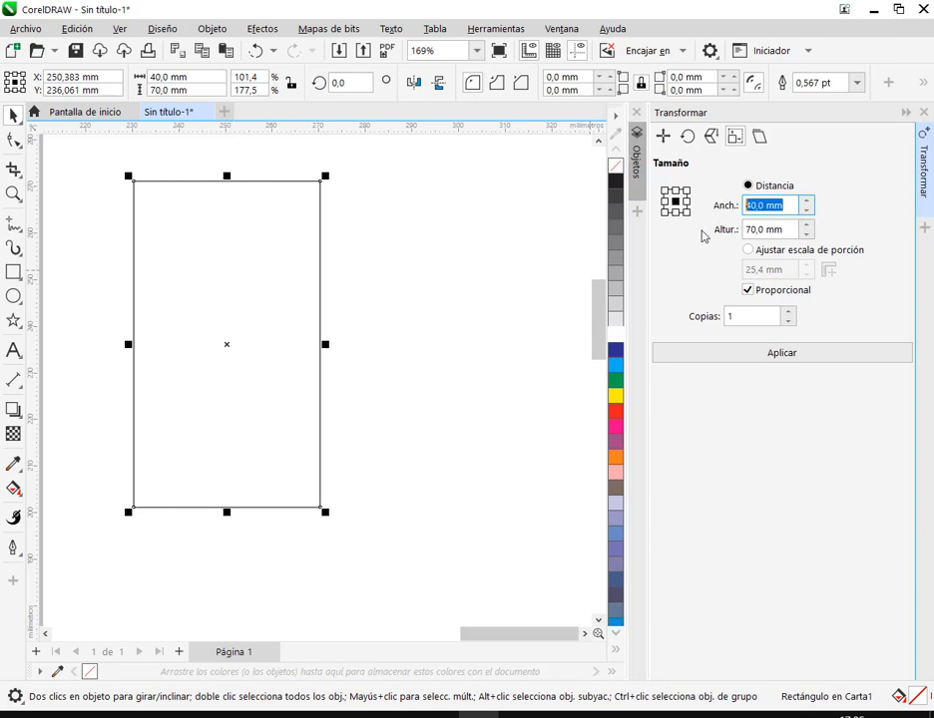
left_click(785, 209)
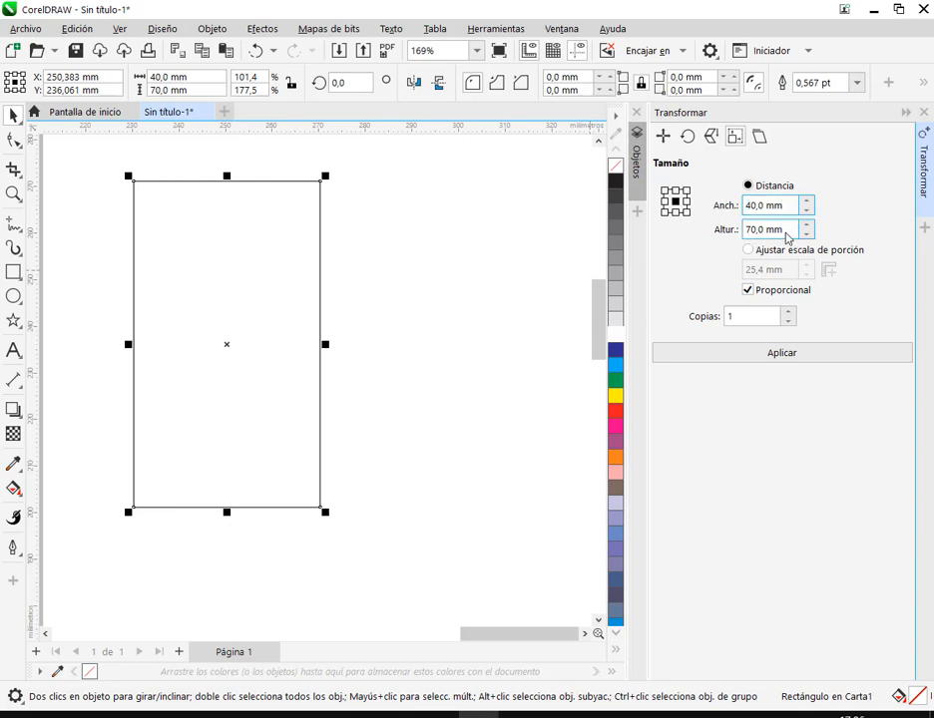
left_click_drag(793, 234, 733, 243)
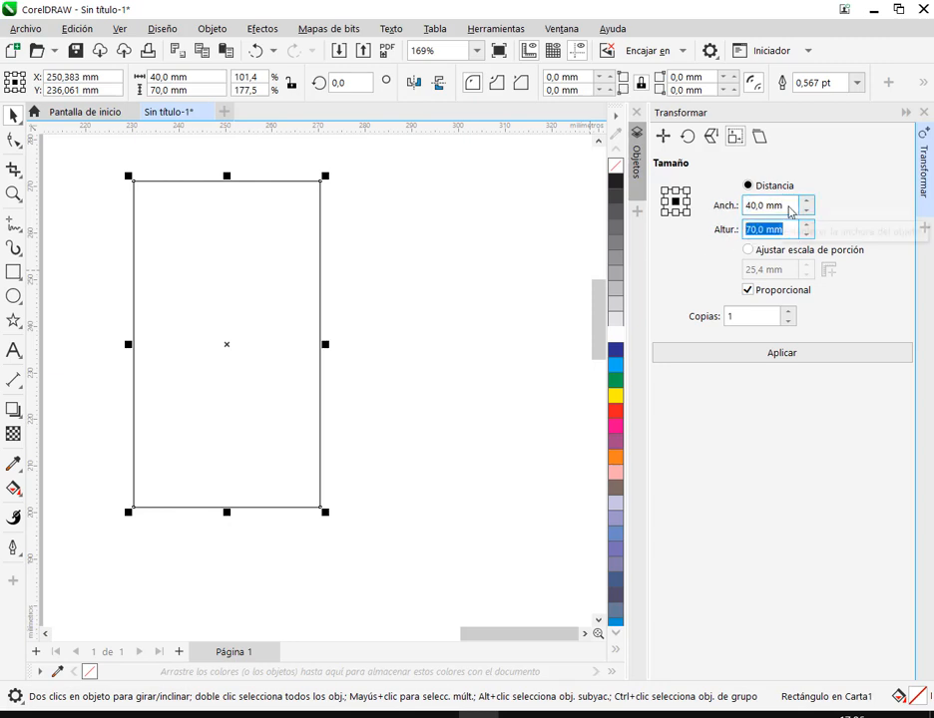
left_click_drag(791, 210, 727, 212)
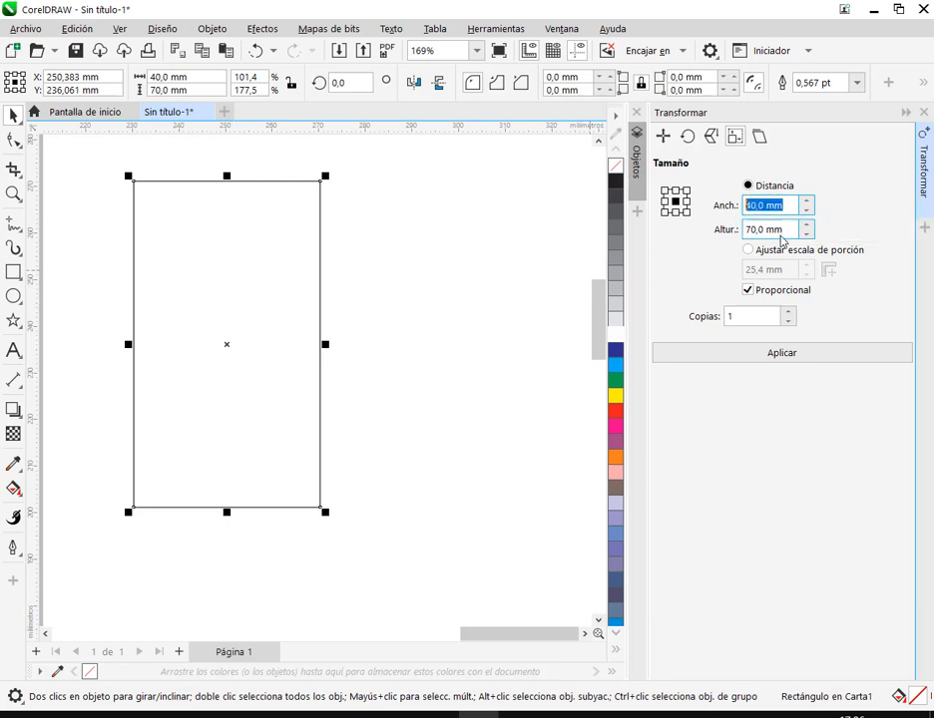
type("35")
key("Tab")
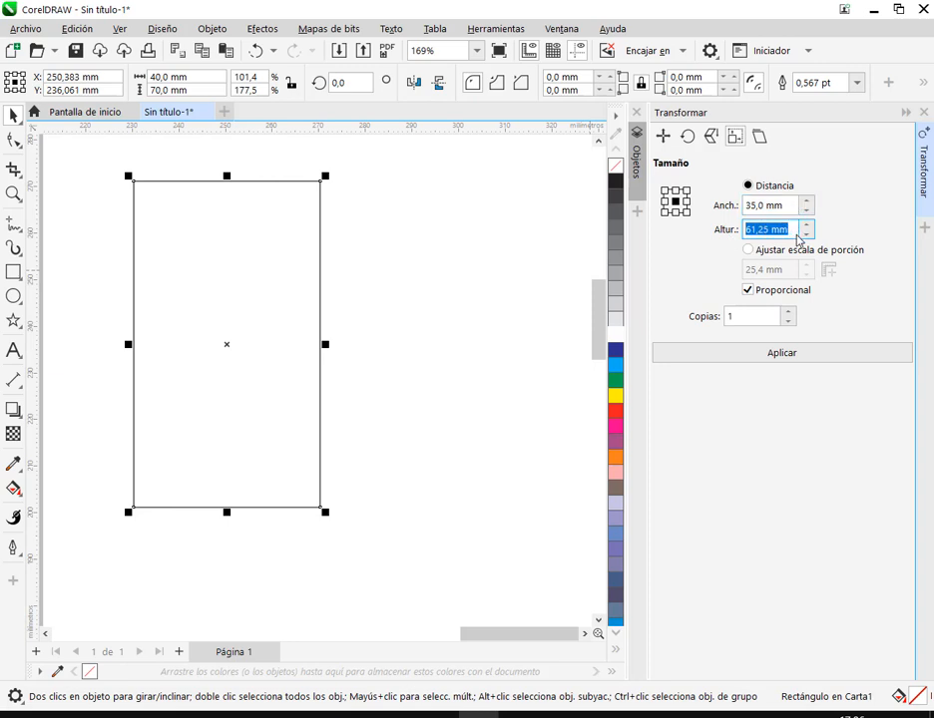
left_click(795, 230)
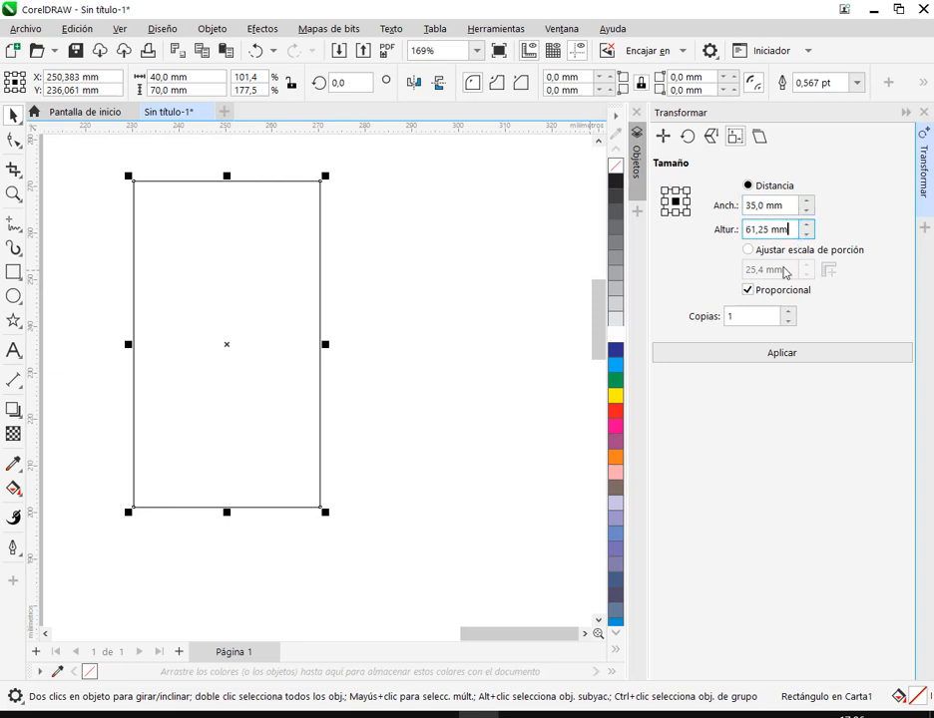
left_click_drag(796, 229, 728, 229)
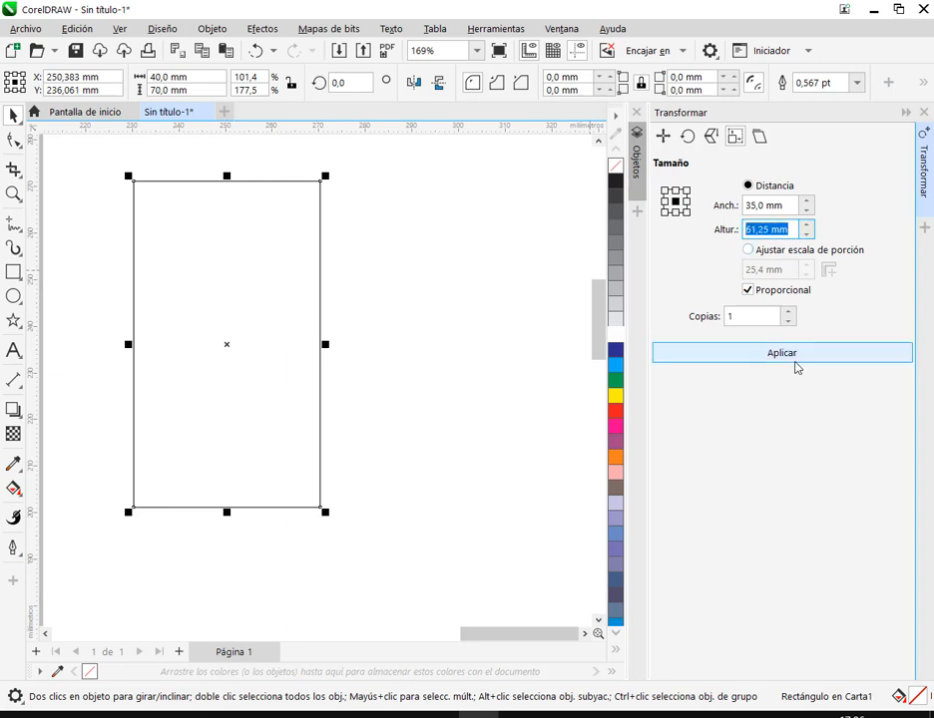
left_click(799, 356)
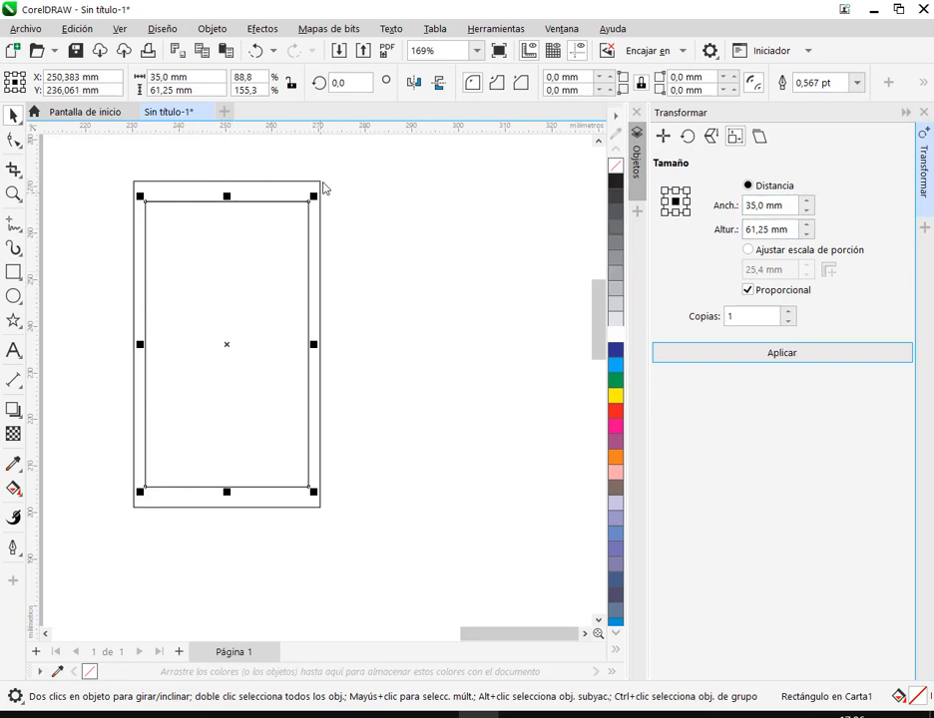
left_click_drag(315, 201, 271, 278)
key("Delete")
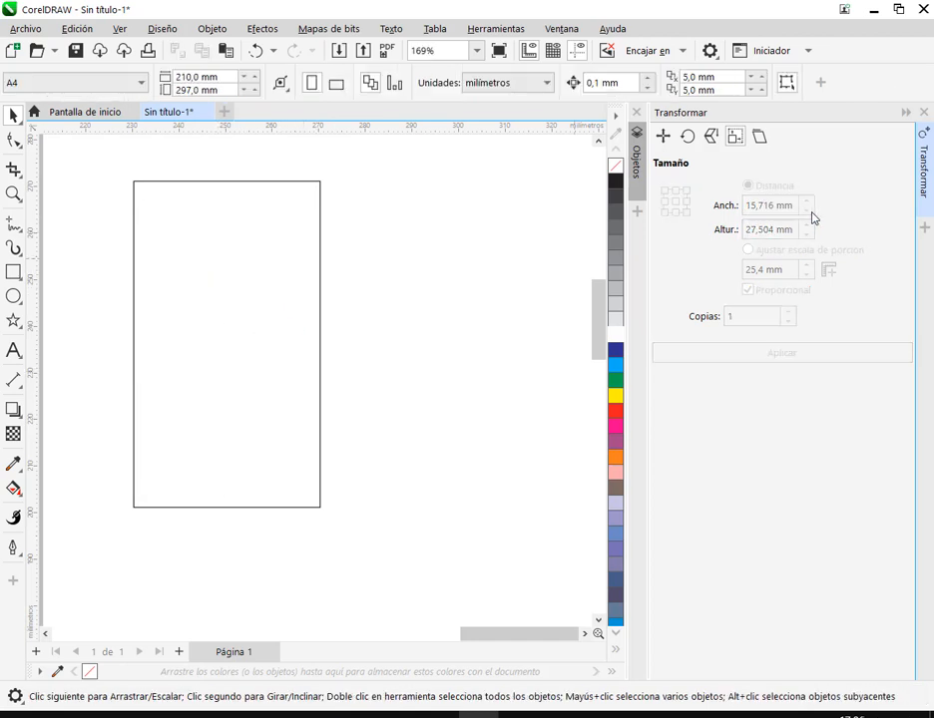
Step: Create one centred, non-proportional copy of the test rectangle sized 35 by 65 mm
left_click(285, 281)
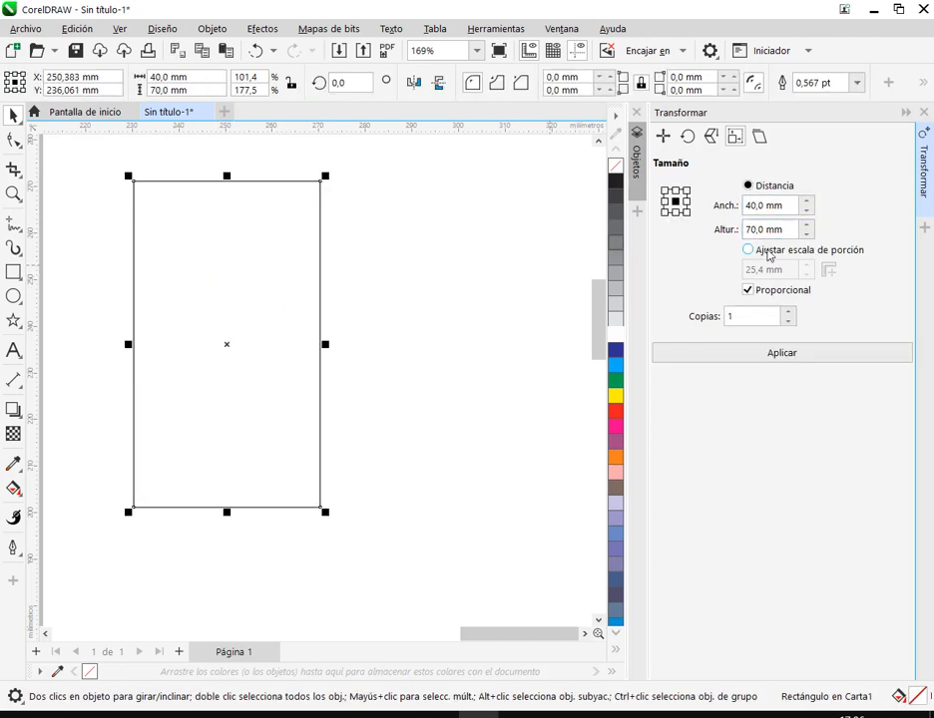
left_click(764, 292)
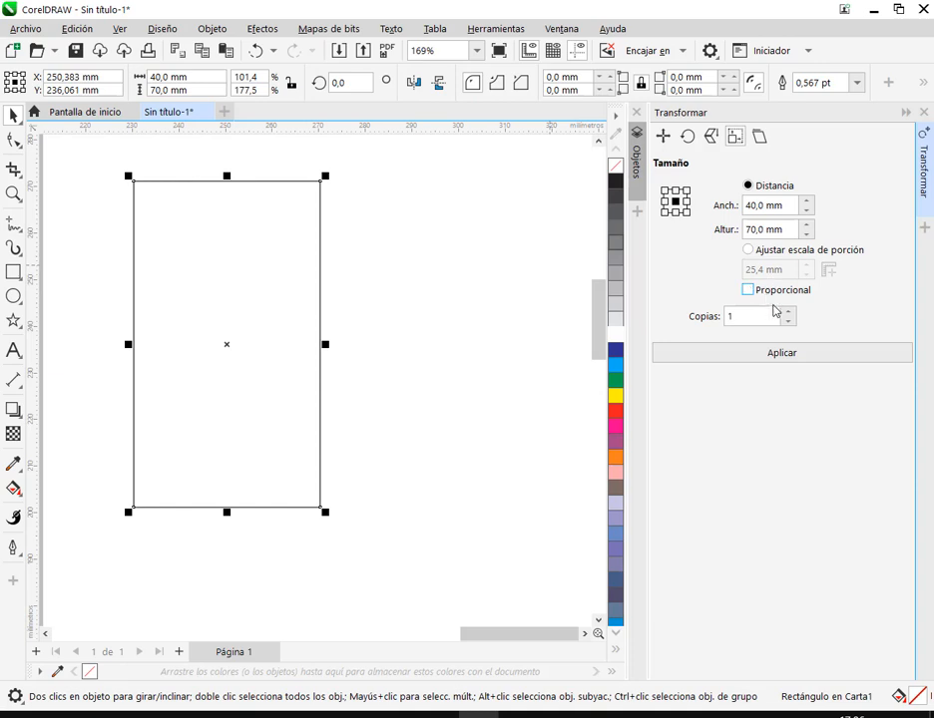
left_click(788, 207)
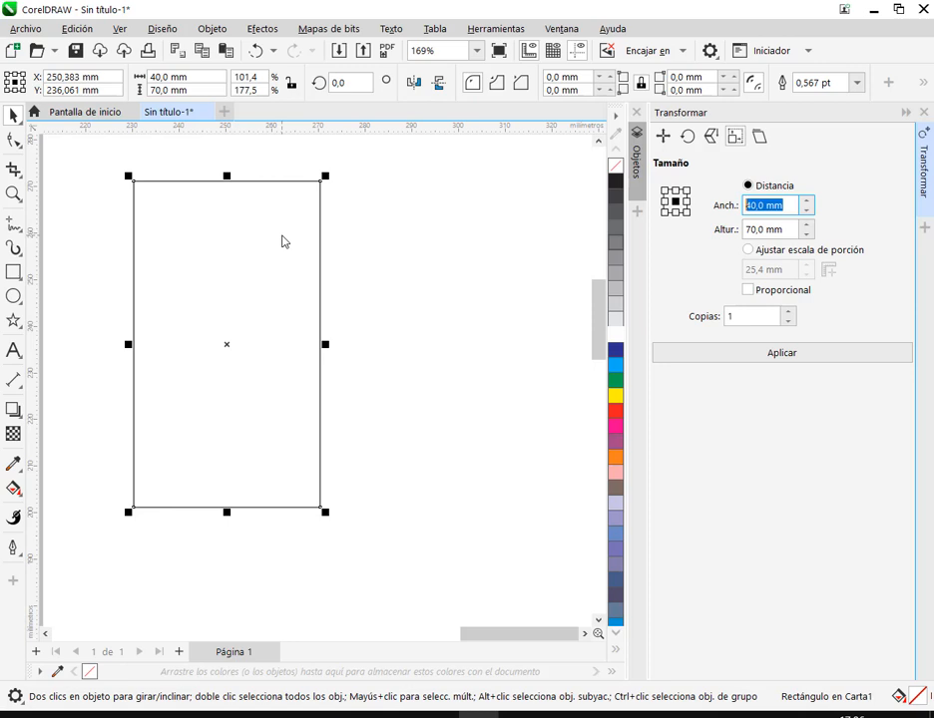
type("35")
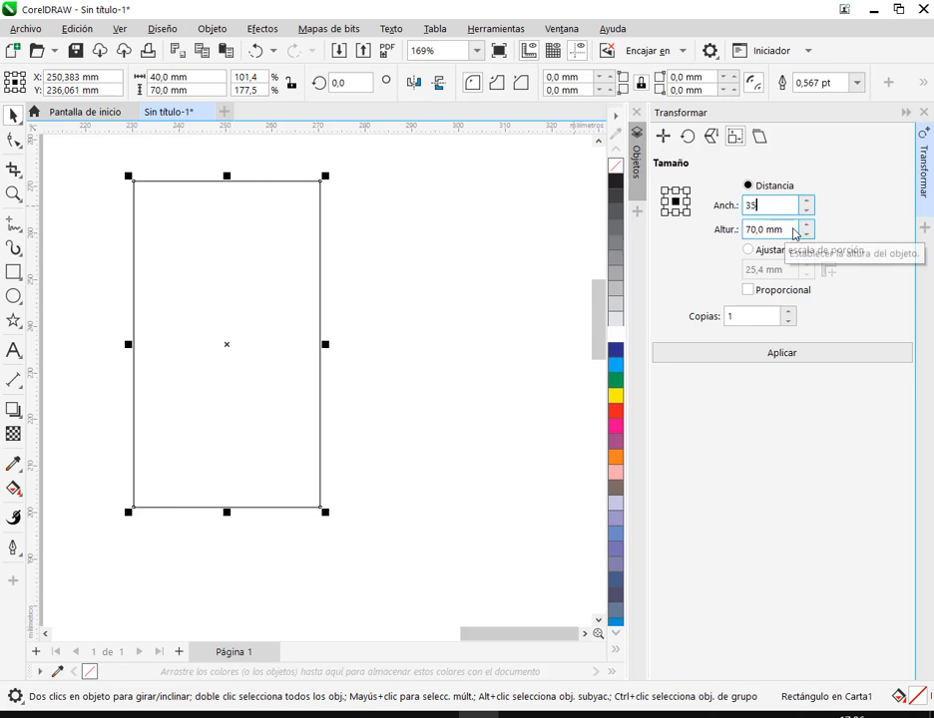
left_click(794, 234)
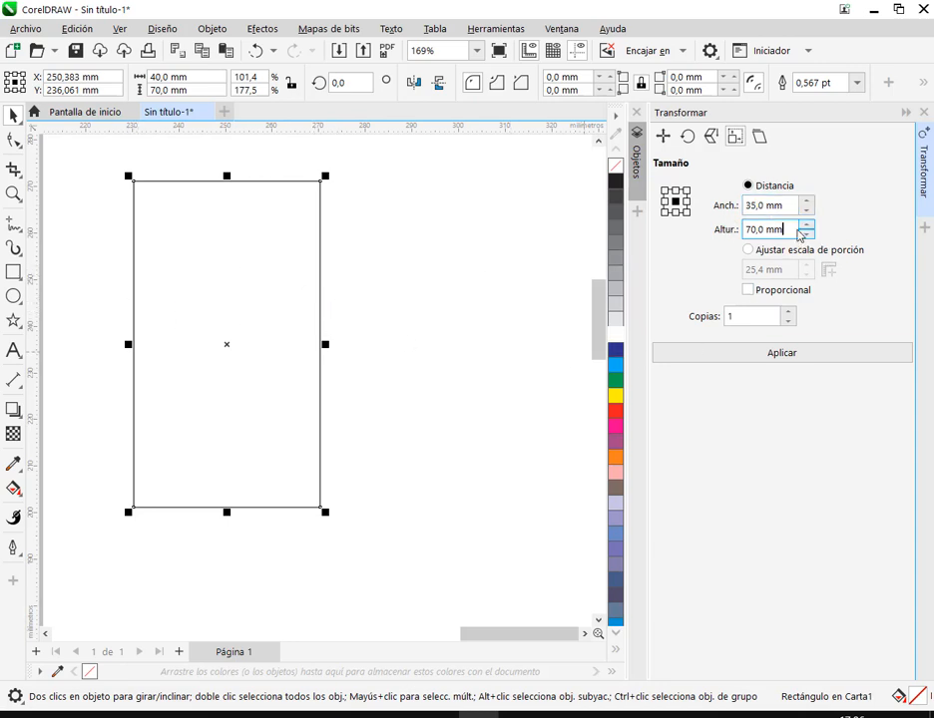
left_click_drag(797, 231, 713, 241)
type("65")
left_click(785, 205)
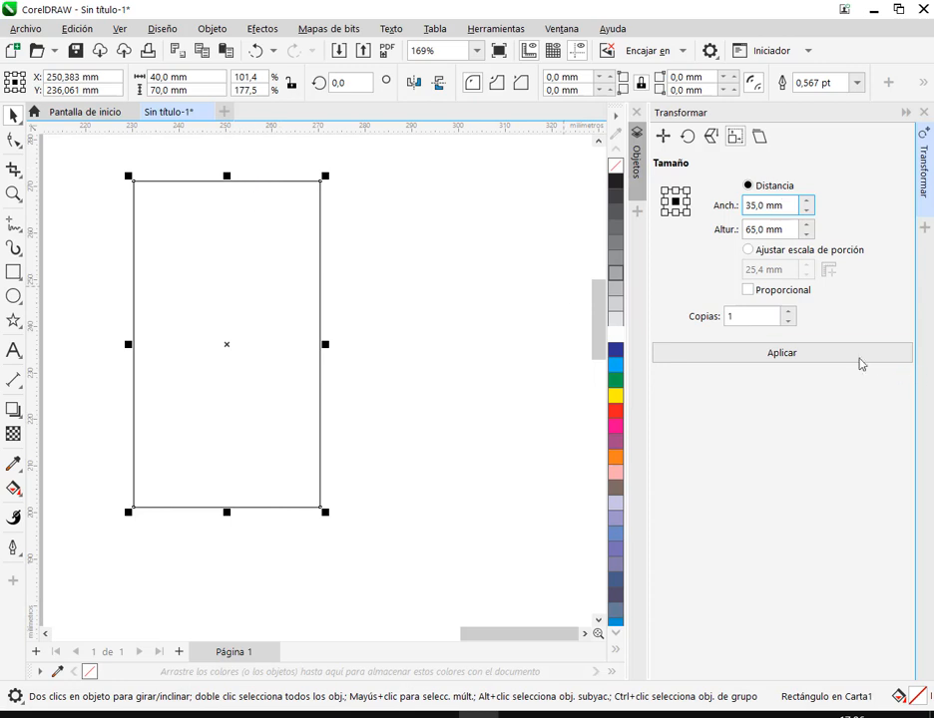
left_click(817, 352)
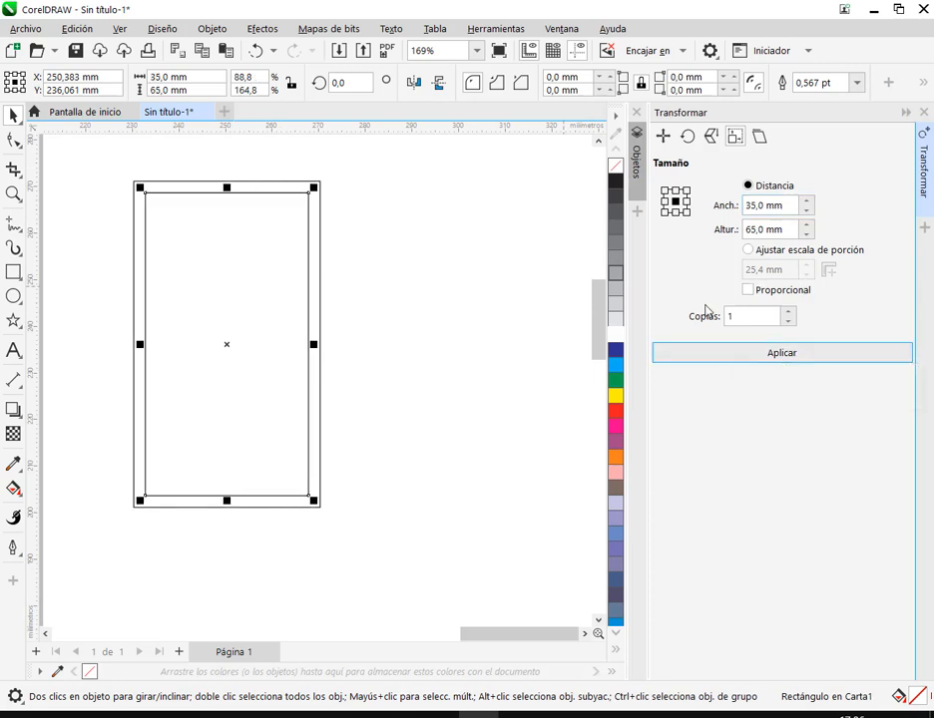
Step: Check the inner test rectangle's width and height against the outer one
left_click(270, 222)
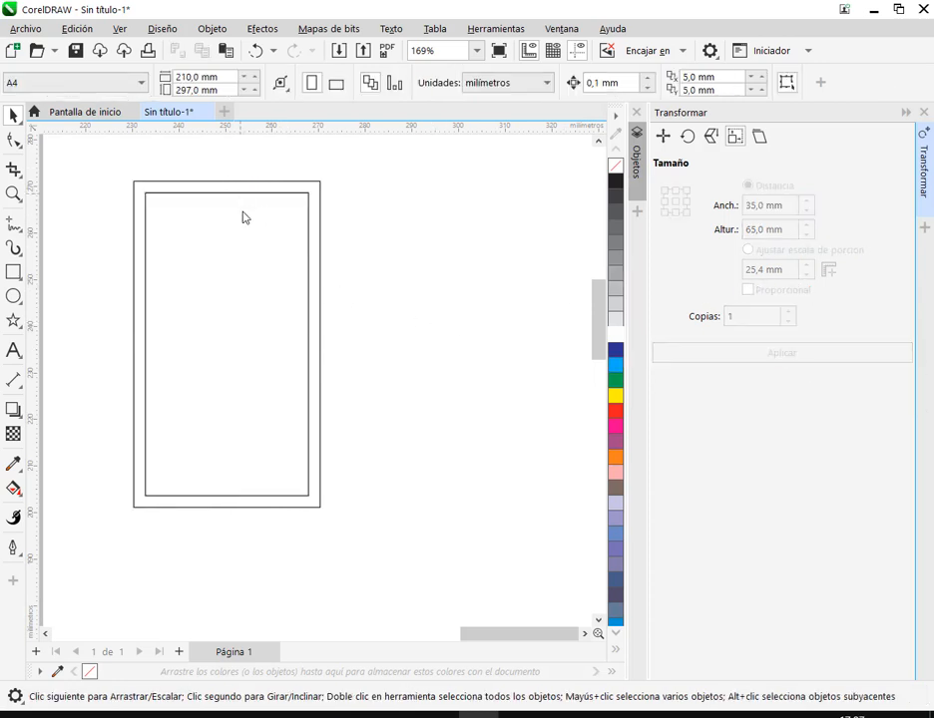
left_click(242, 190)
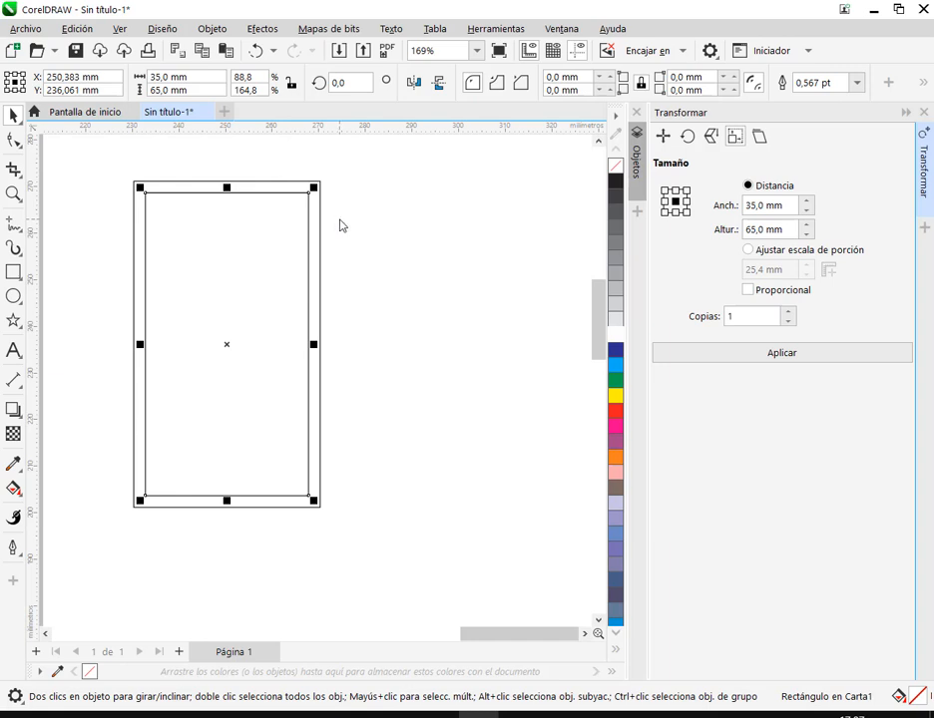
left_click(297, 184)
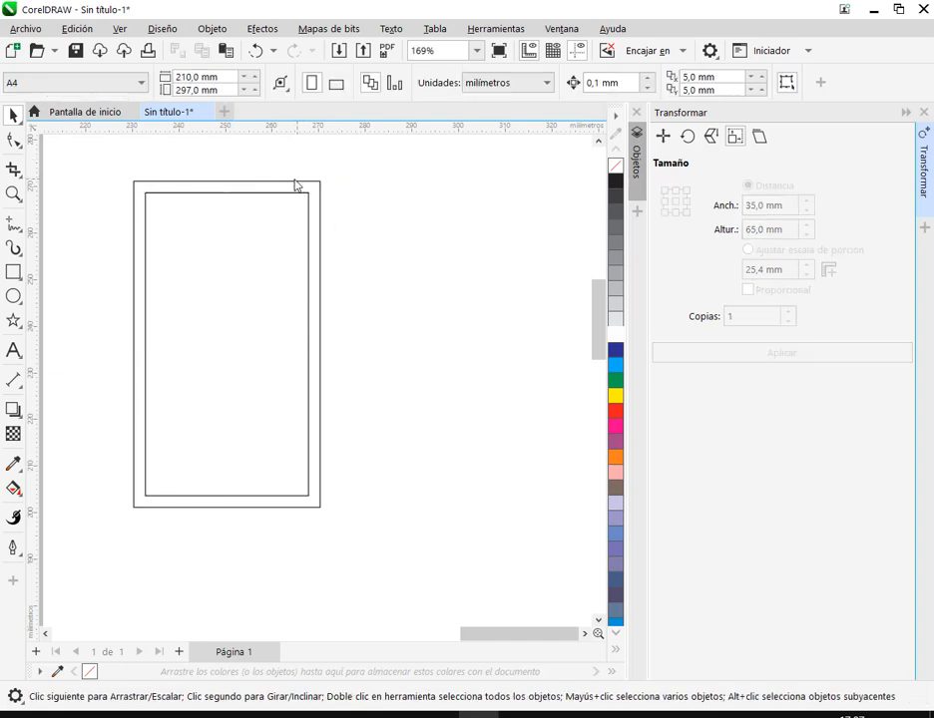
left_click(197, 248)
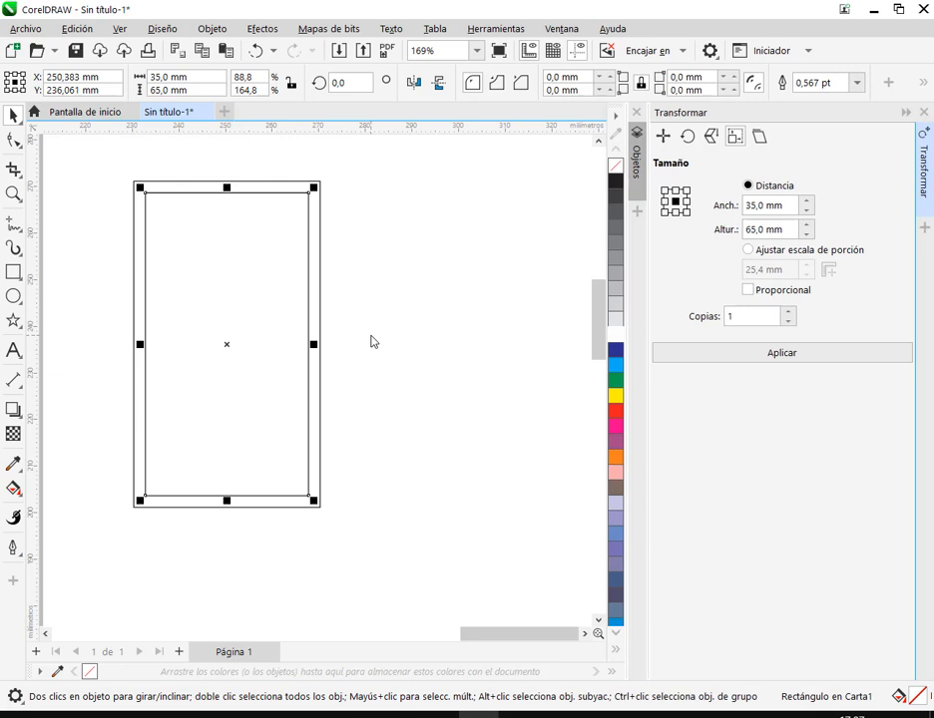
double_click(771, 205)
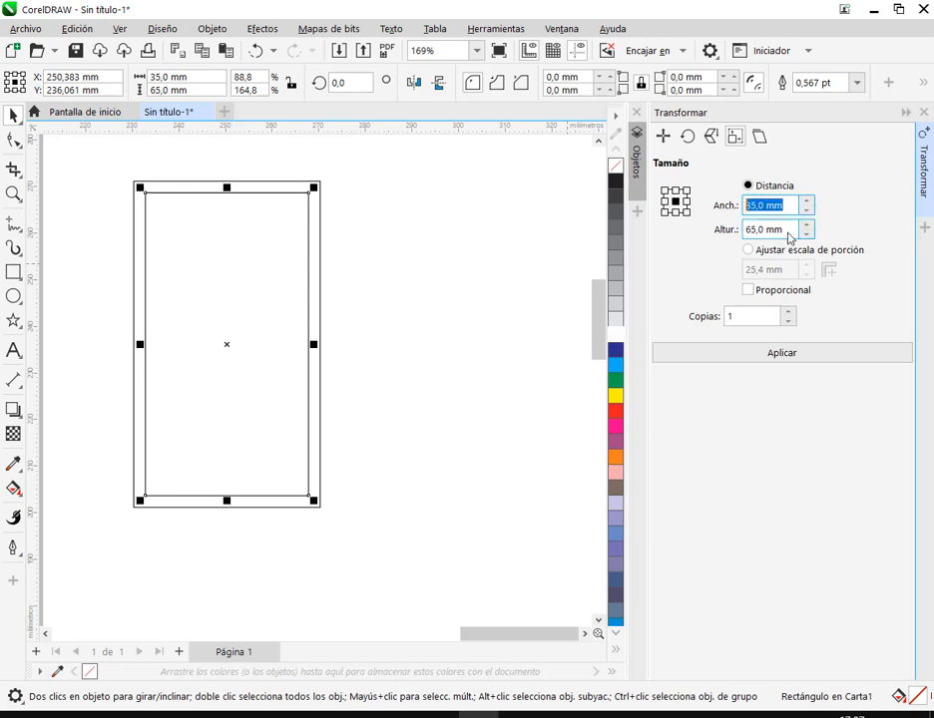
key("Tab")
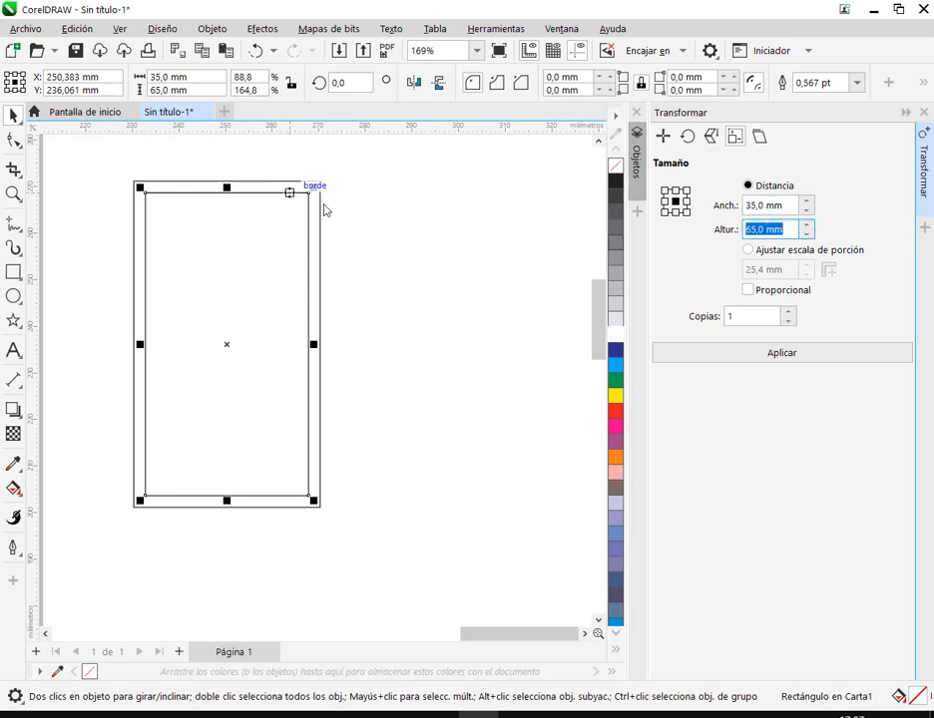
left_click(388, 265)
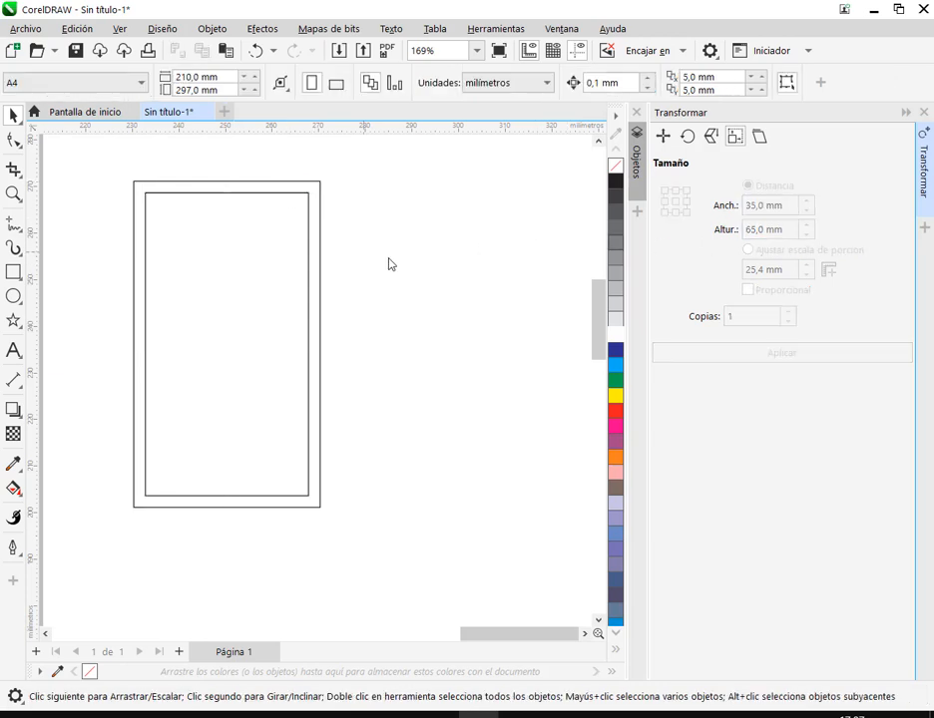
Step: Close the Transform settings and delete both test rectangles beside the page
left_click(904, 114)
left_click(903, 111)
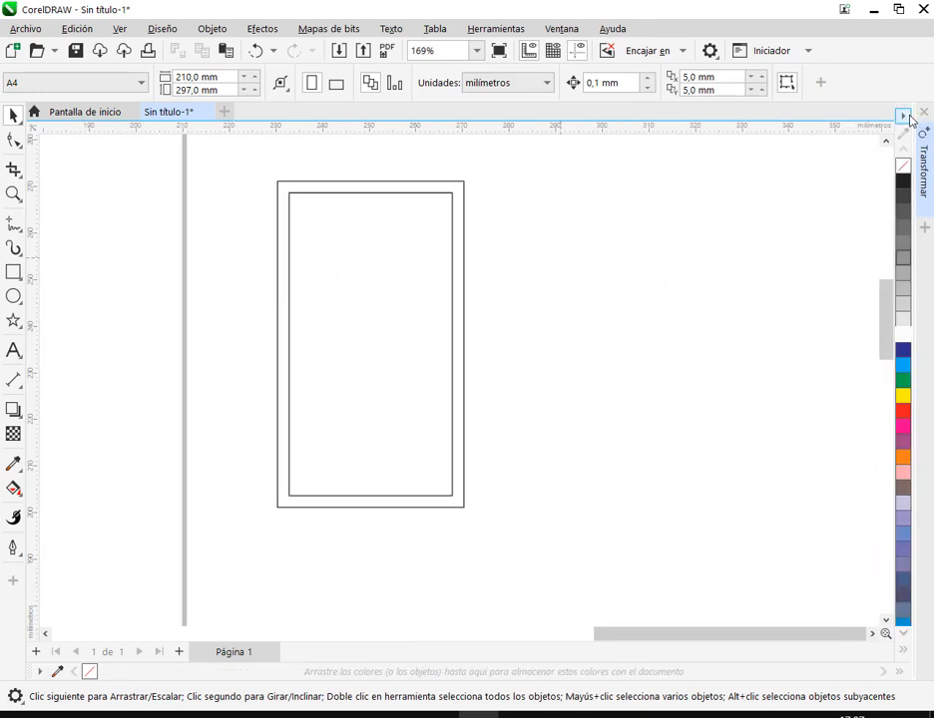
left_click(888, 112)
scroll(514, 240, "down", 1)
scroll(514, 240, "down", 1)
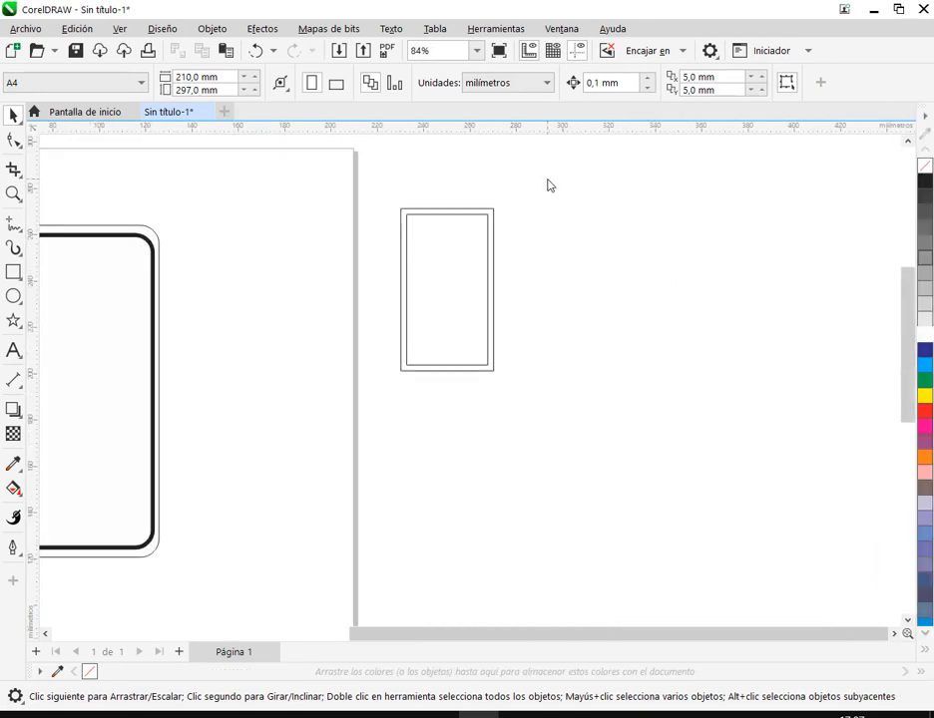
left_click_drag(547, 182, 384, 407)
key("Delete")
Step: Examine the purple card backs' borders in the reference photo, and delete the stray duplicate of the drawn card's thick border
left_click_drag(292, 392, 740, 388)
left_click(497, 234)
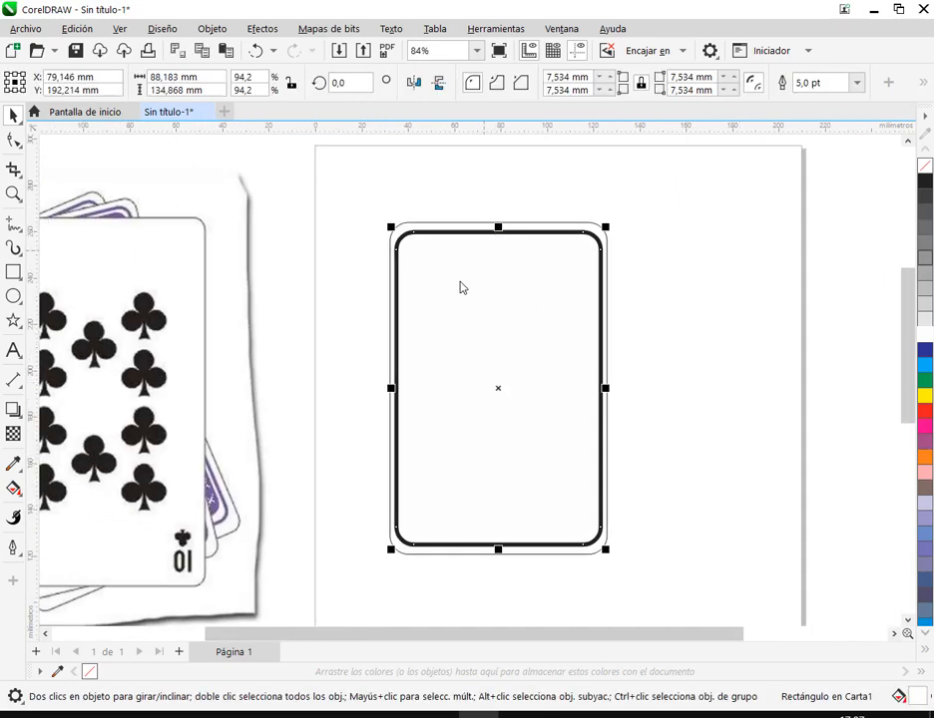
left_click_drag(459, 286, 666, 267)
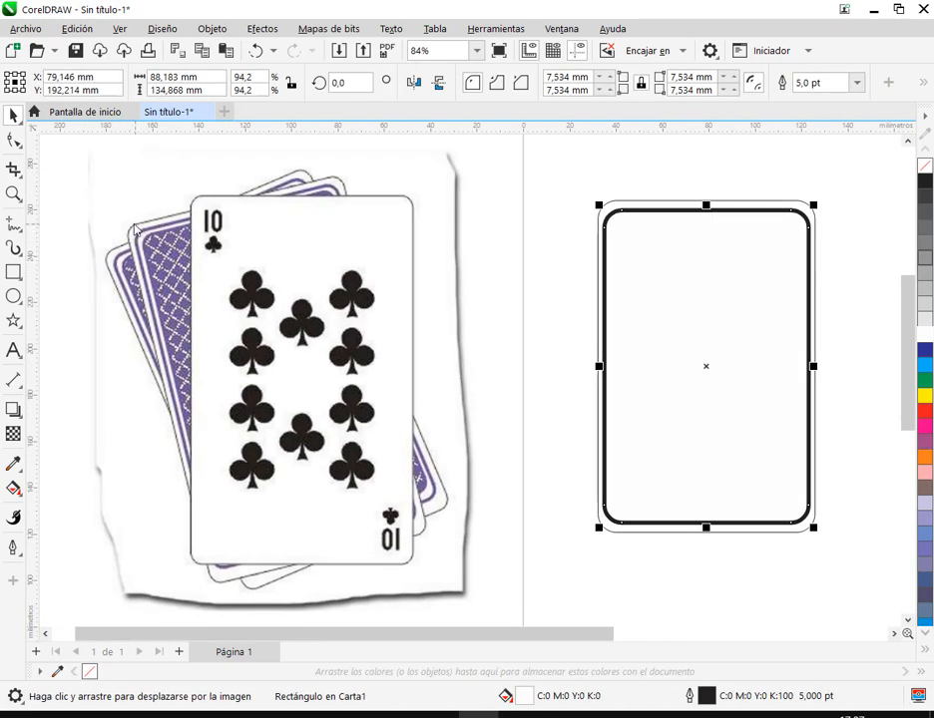
scroll(170, 239, "up", 2)
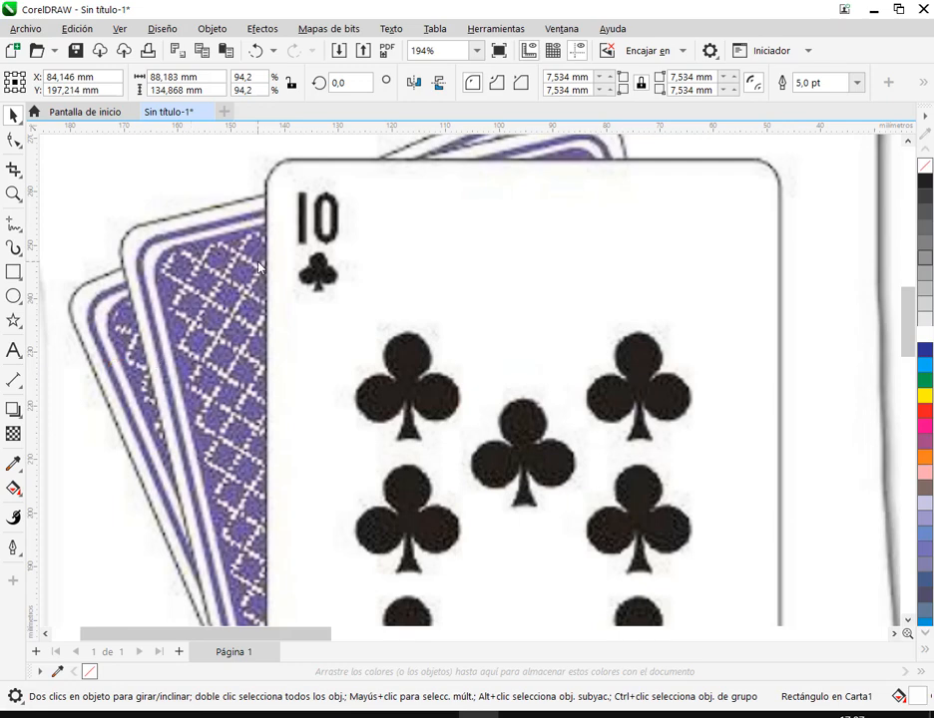
scroll(252, 257, "down", 2)
left_click_drag(708, 375, 257, 331)
left_click_drag(493, 334, 634, 356)
key("Delete")
left_click(471, 240)
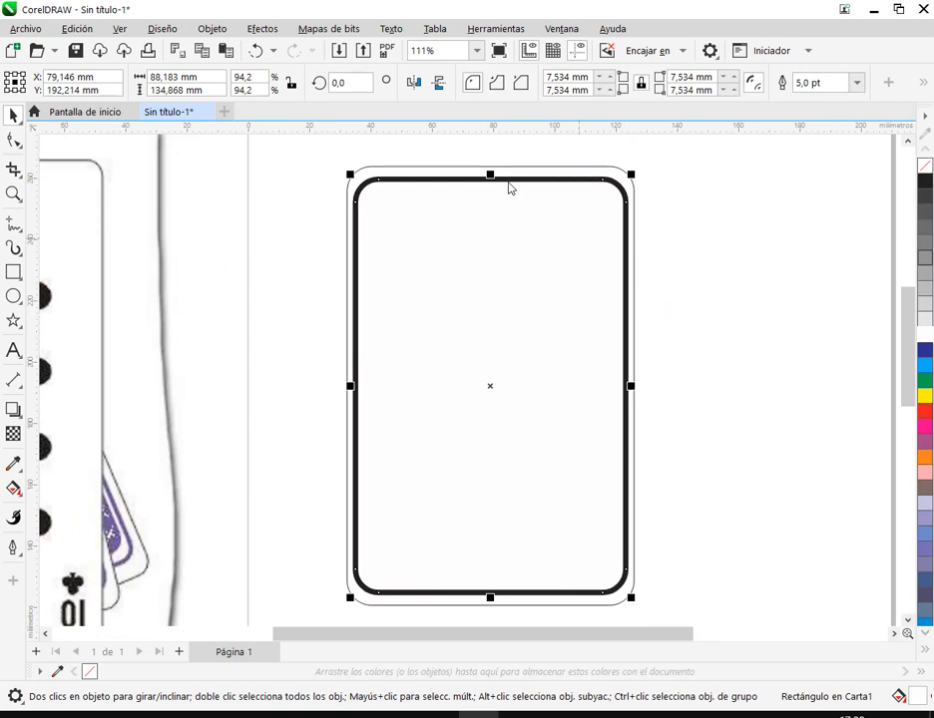
Step: Try narrowing the thick border from one side to about 85 mm wide, and undo that change
left_click_drag(504, 164, 528, 180)
left_click_drag(627, 336, 639, 359)
left_click_drag(635, 388, 626, 388)
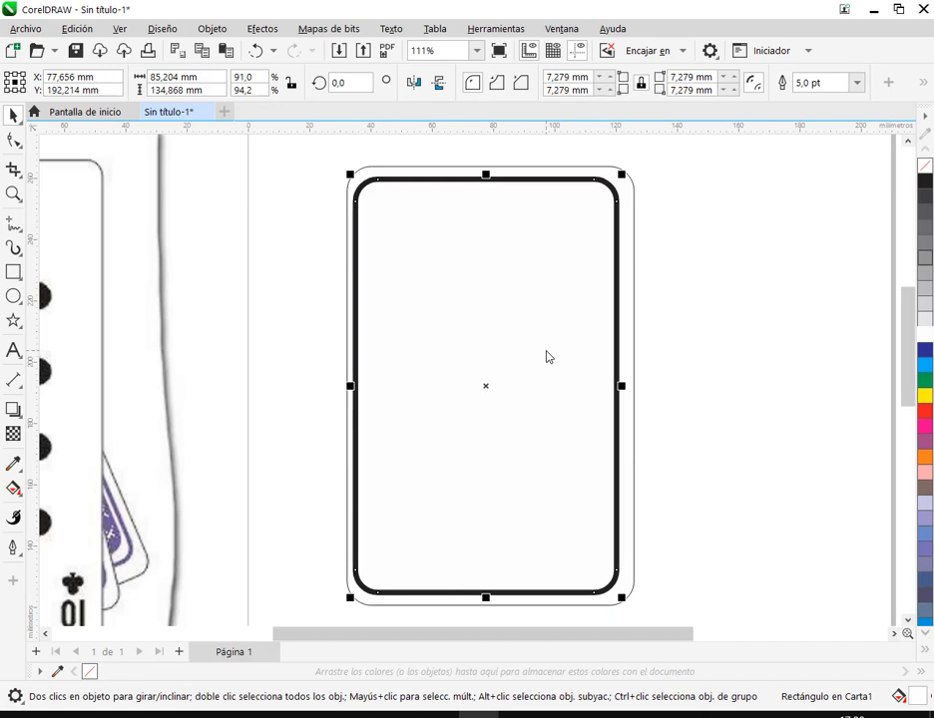
key("ctrl+z")
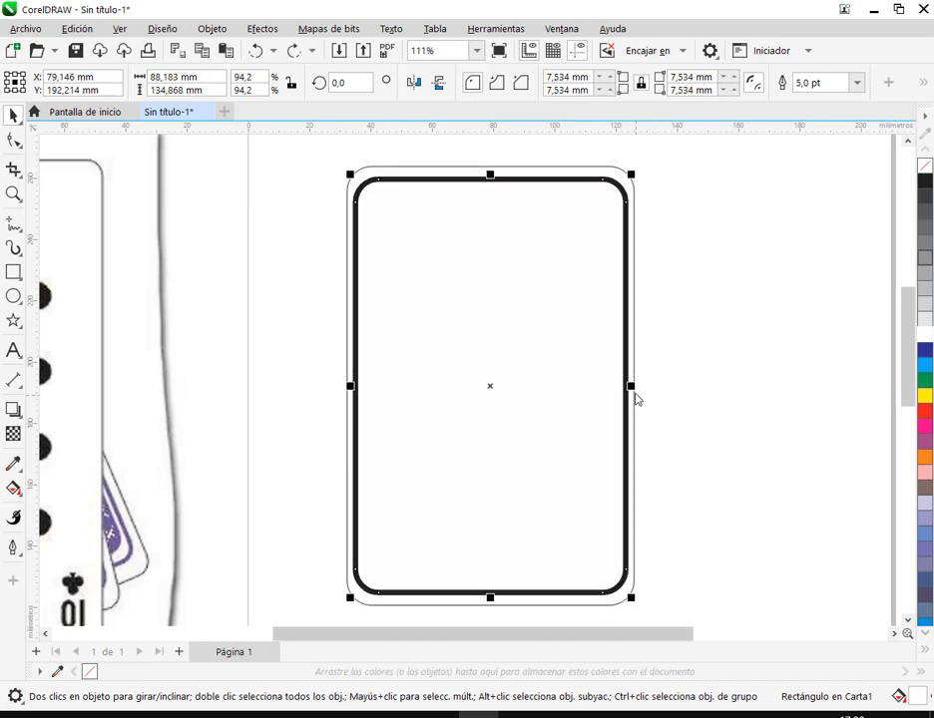
Step: Turn off snapping and narrow the thick border symmetrically about its centre to about 86 mm wide
left_click_drag(628, 389, 621, 390)
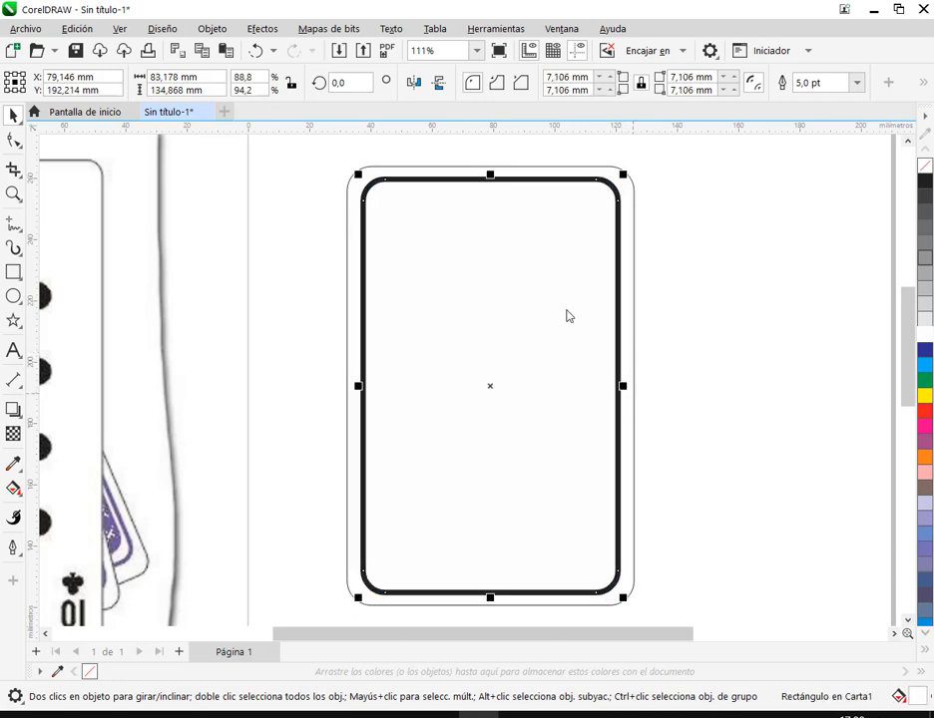
left_click(120, 28)
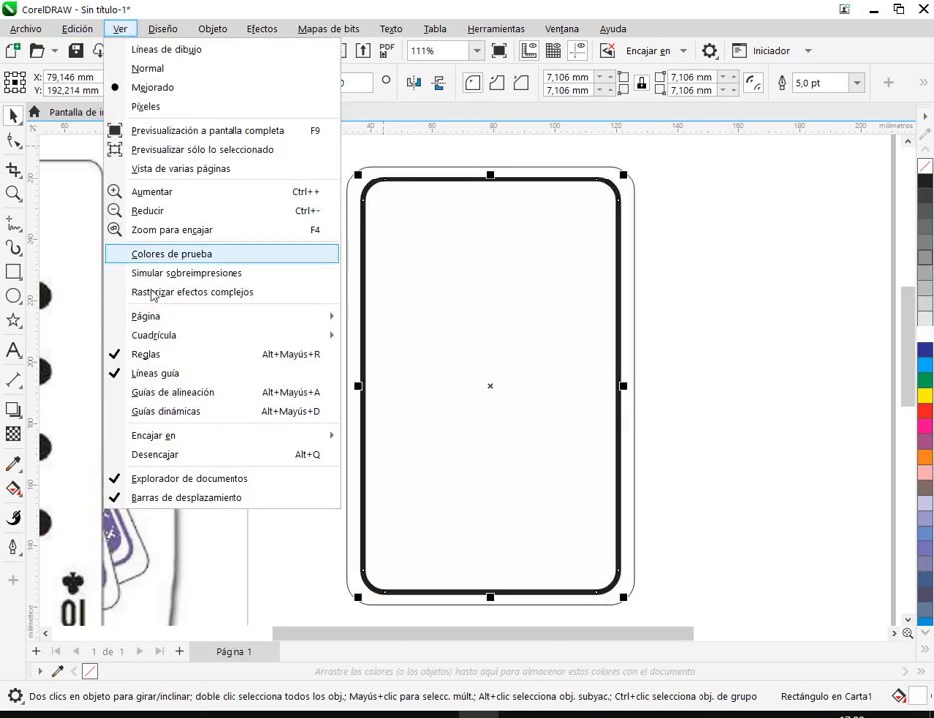
left_click(180, 454)
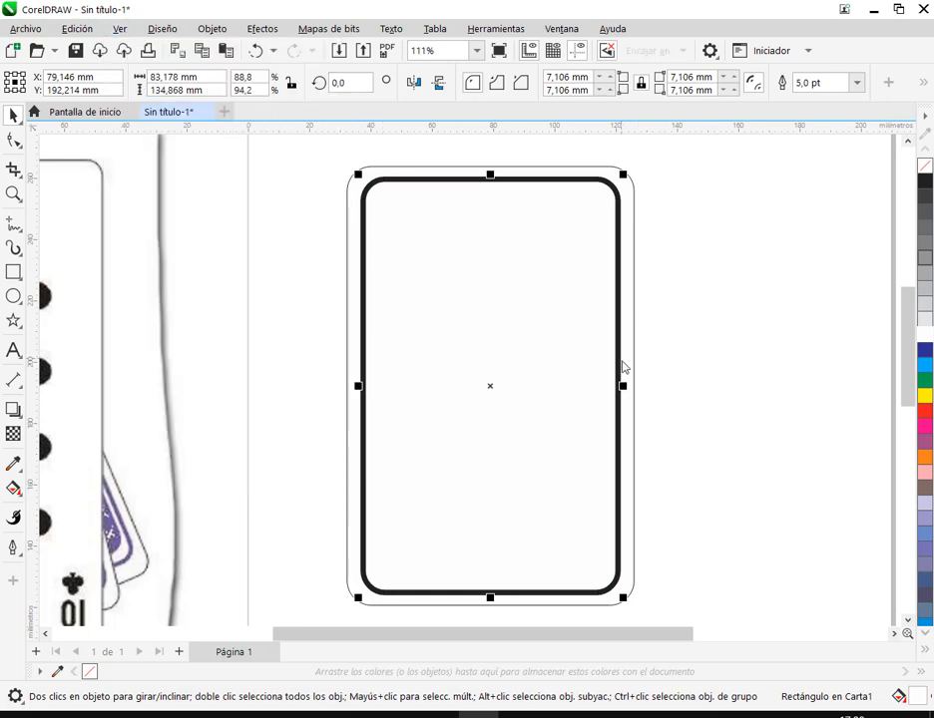
left_click_drag(622, 390, 627, 392)
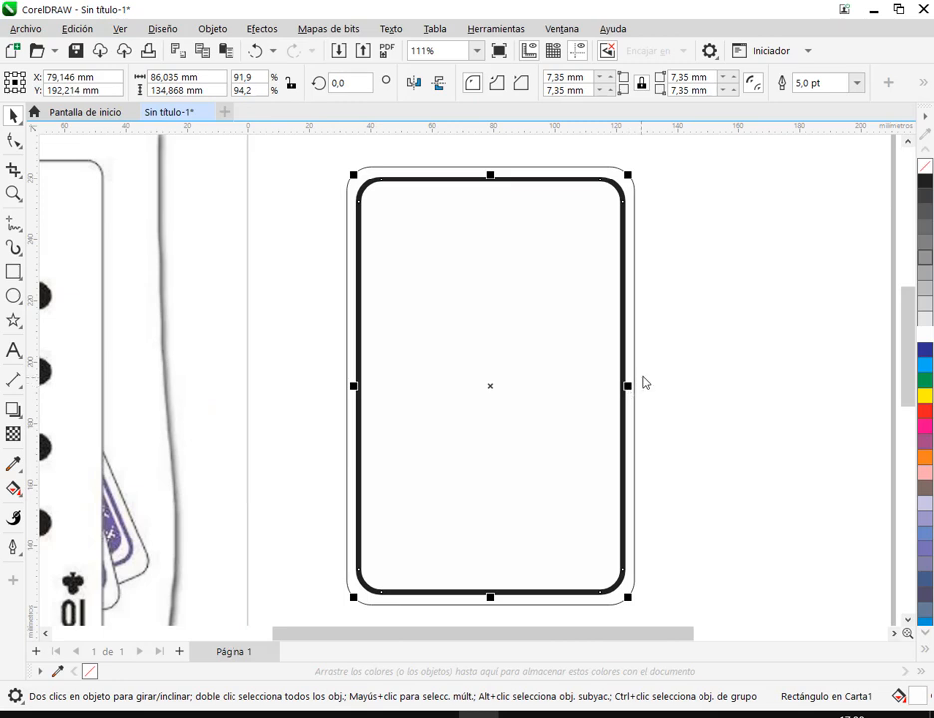
left_click(252, 321)
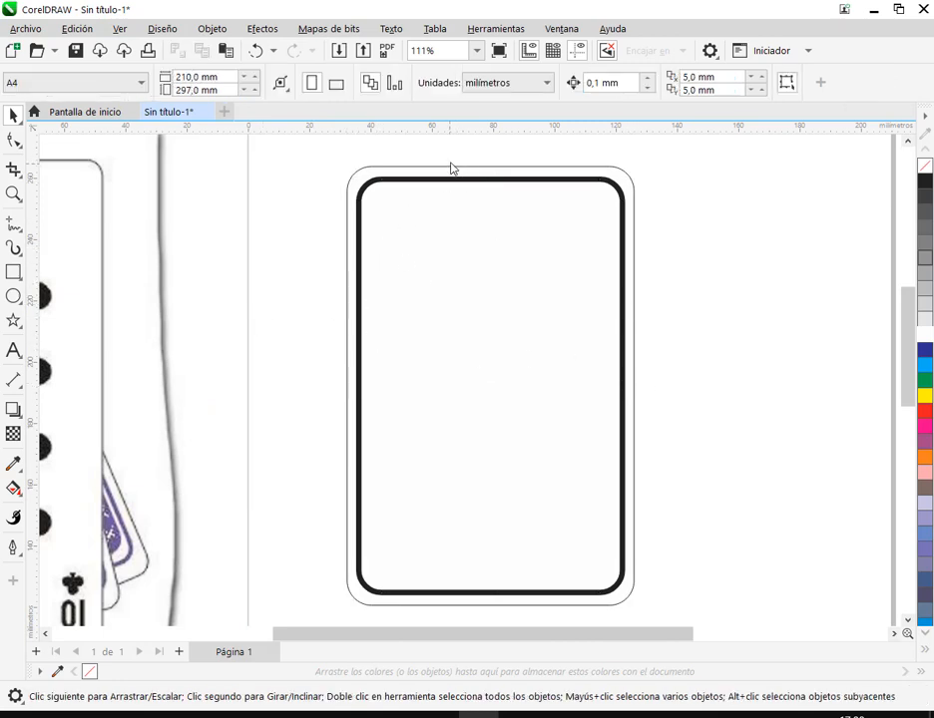
Step: Turn snapping back on and deselect the thick border
left_click(452, 210)
left_click(119, 28)
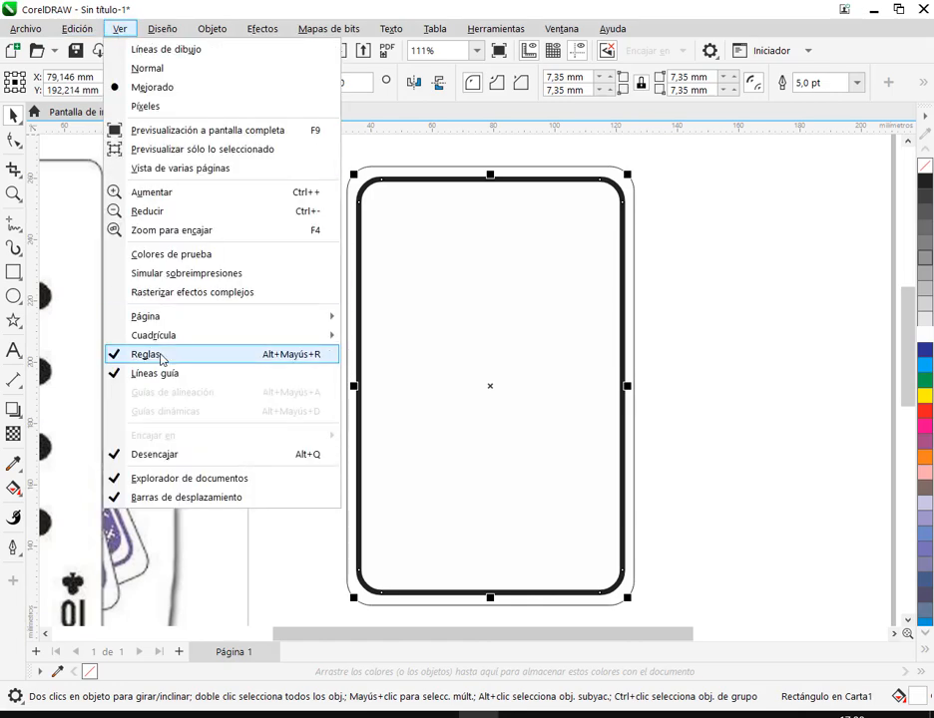
left_click(166, 456)
left_click(716, 314)
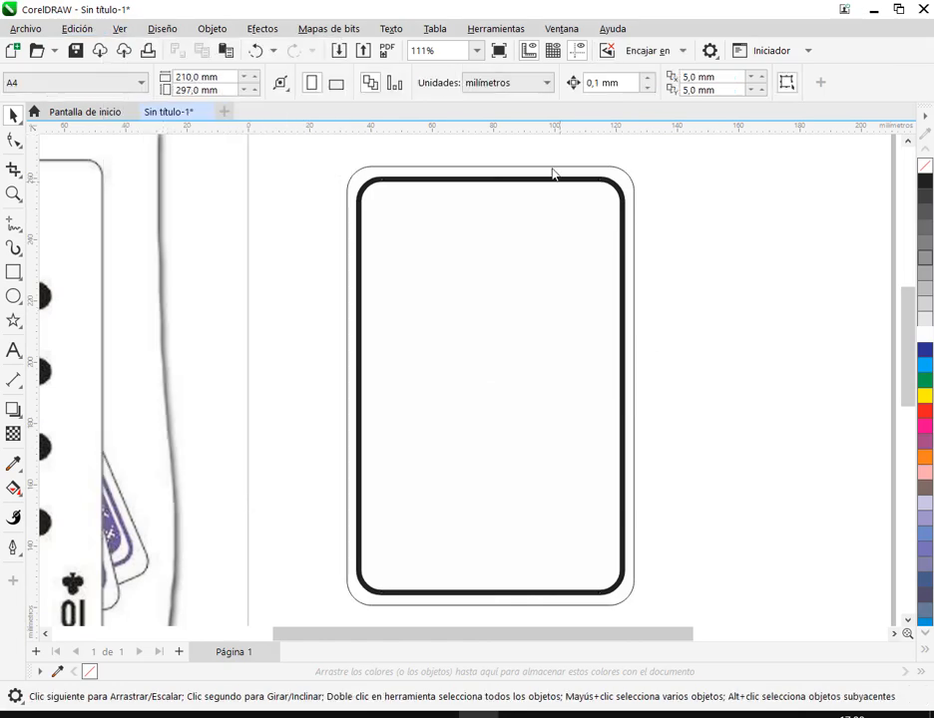
scroll(555, 301, "down", 3)
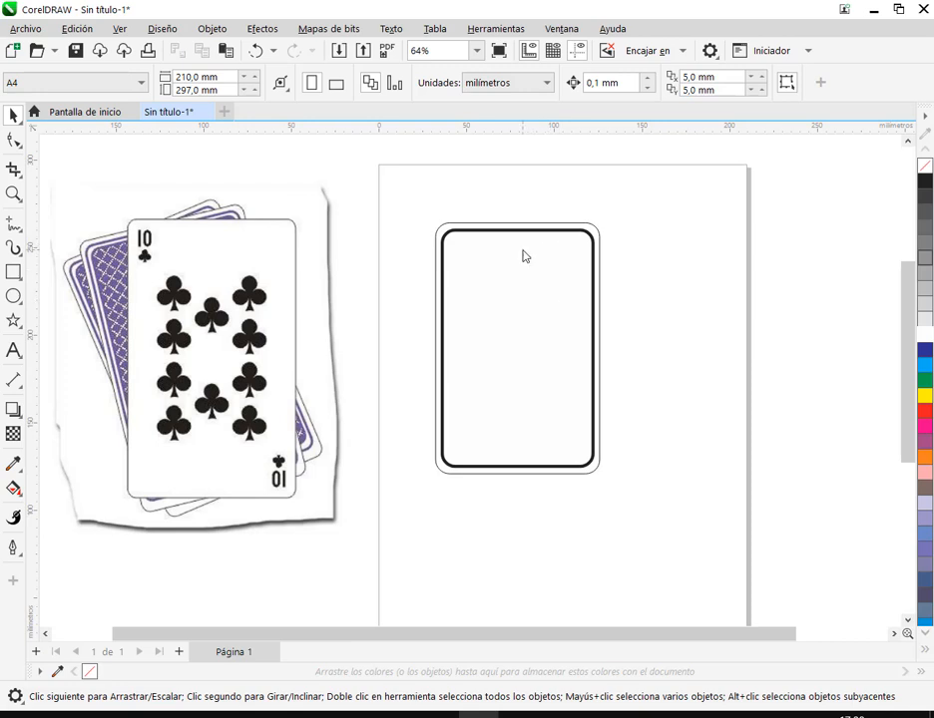
Step: Save the drawing as Cartas in the CorelDraw folder of Documentos > 00Curso Diseño Grafico (jueves)
left_click(19, 29)
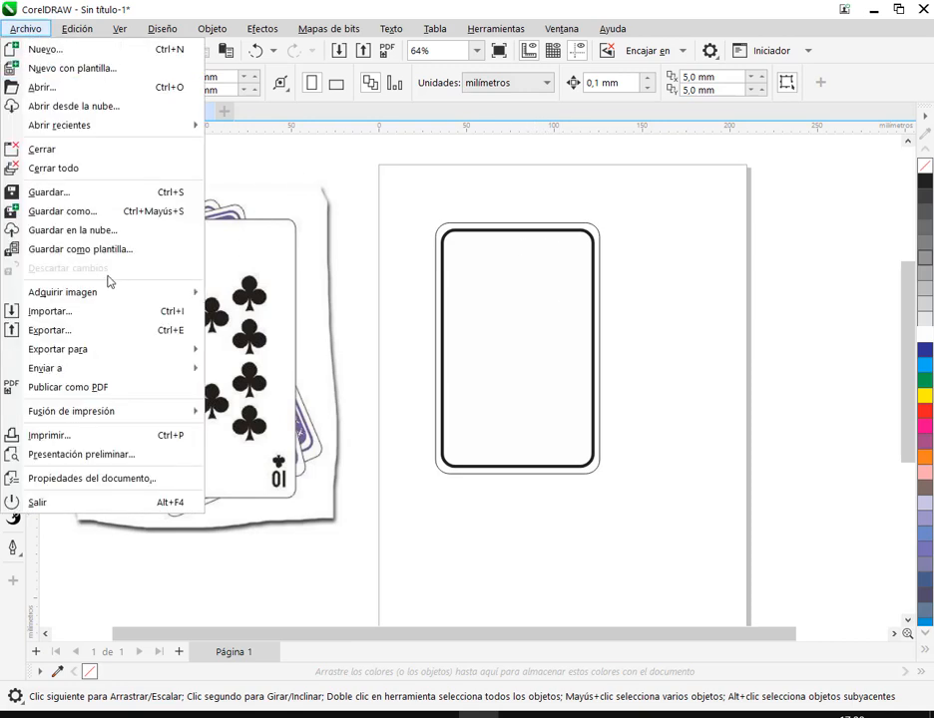
left_click(78, 208)
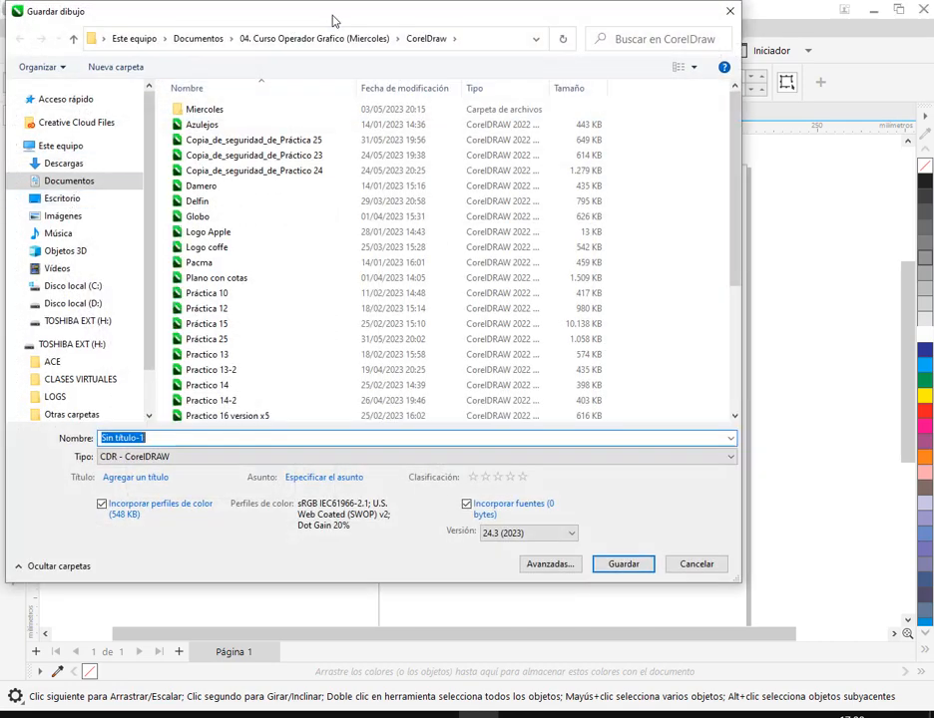
left_click(200, 39)
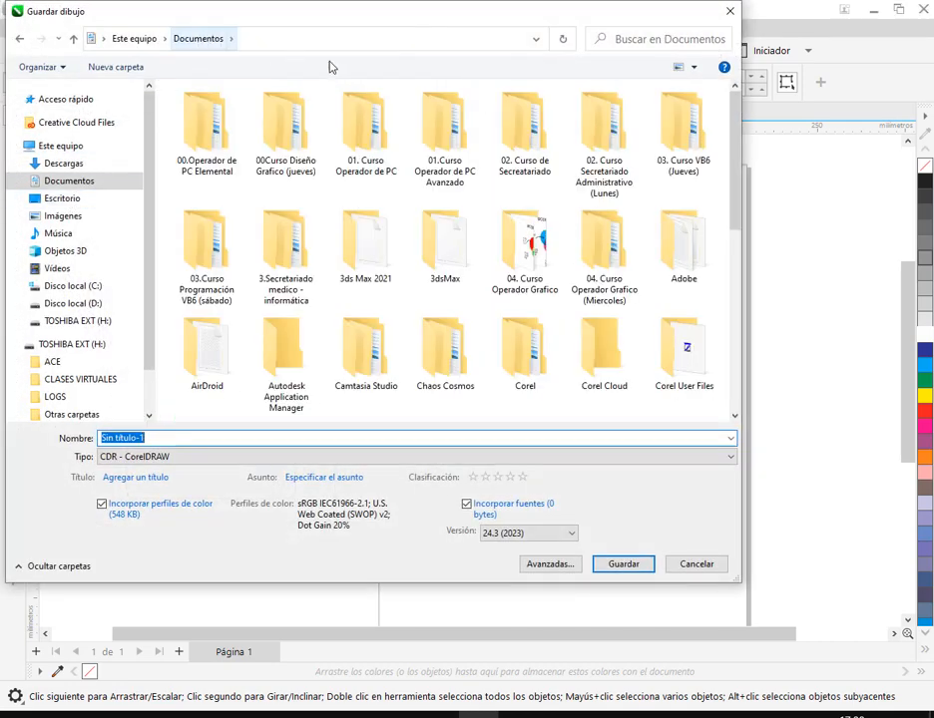
double_click(261, 136)
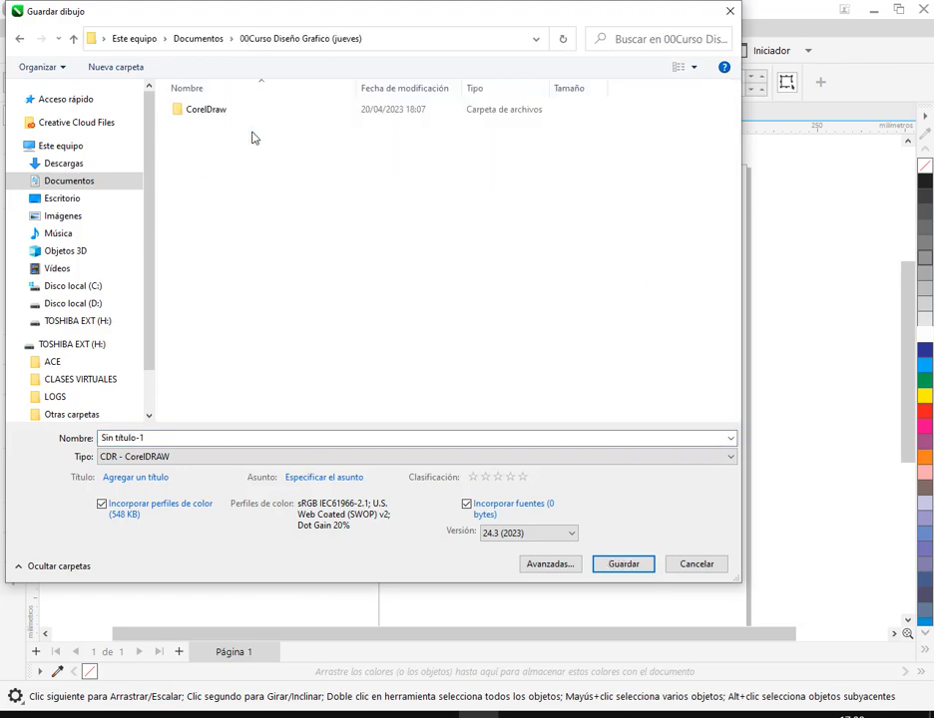
double_click(206, 110)
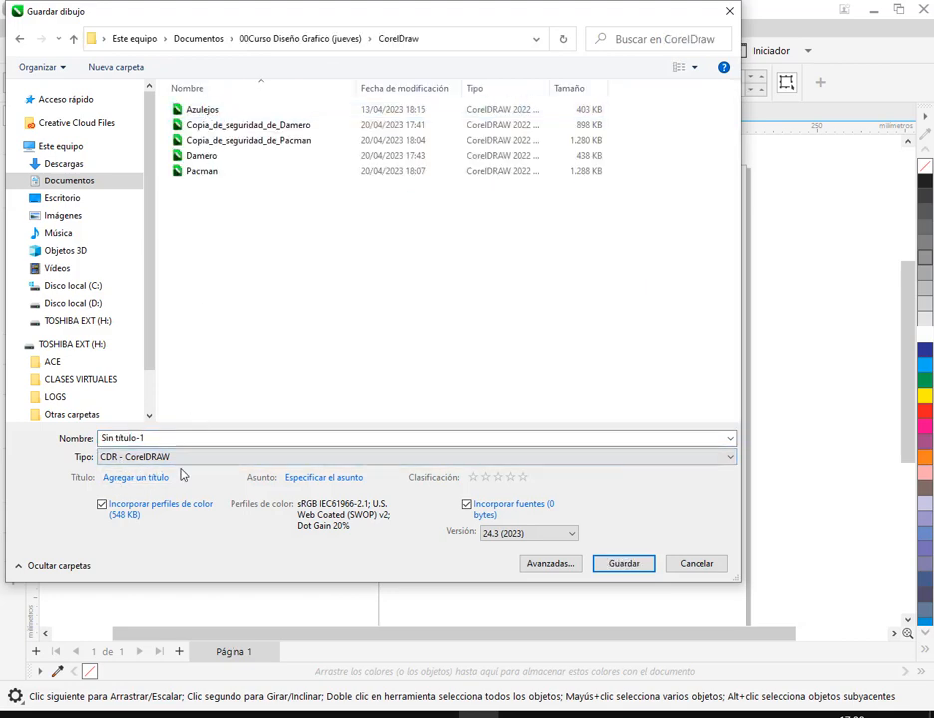
left_click(180, 440)
type("Car")
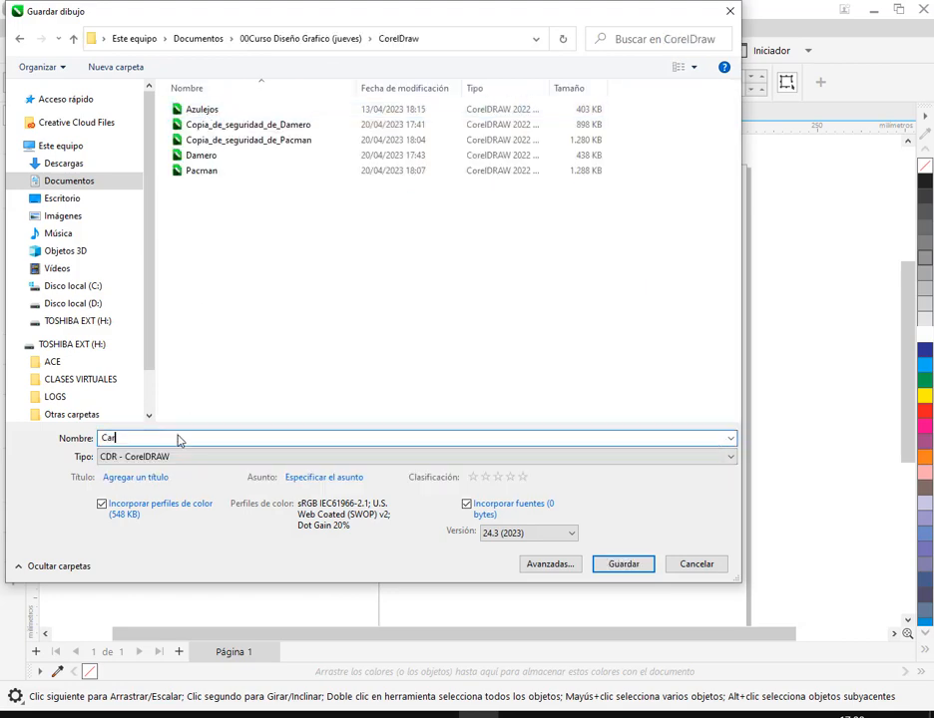
type("tas")
key("Return")
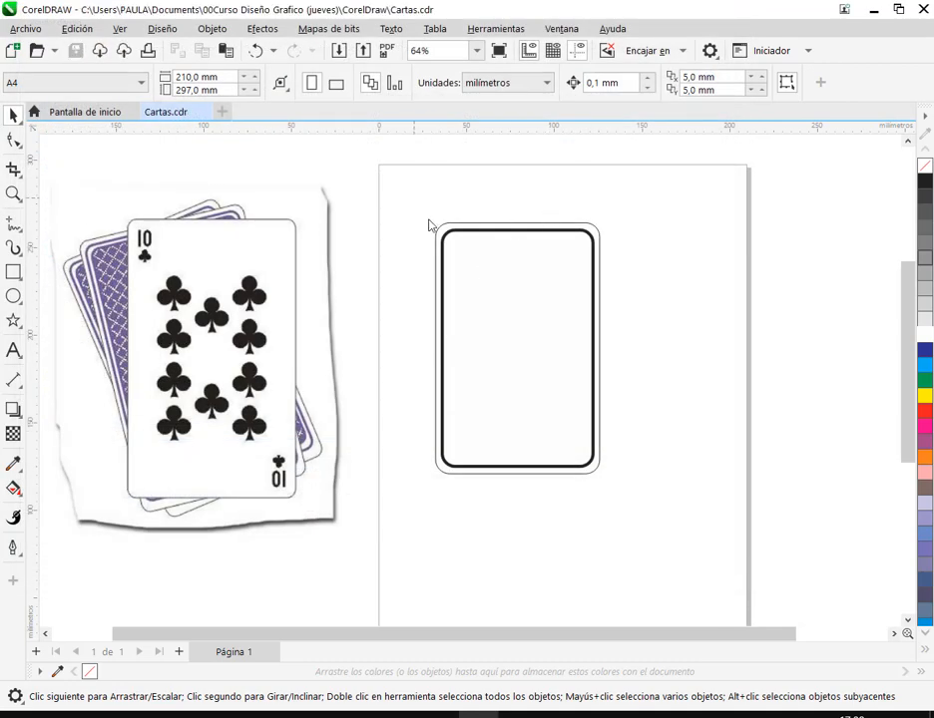
Step: Stretch both card rectangles downward together until the thick border is about 142 mm tall
left_click_drag(415, 197, 660, 527)
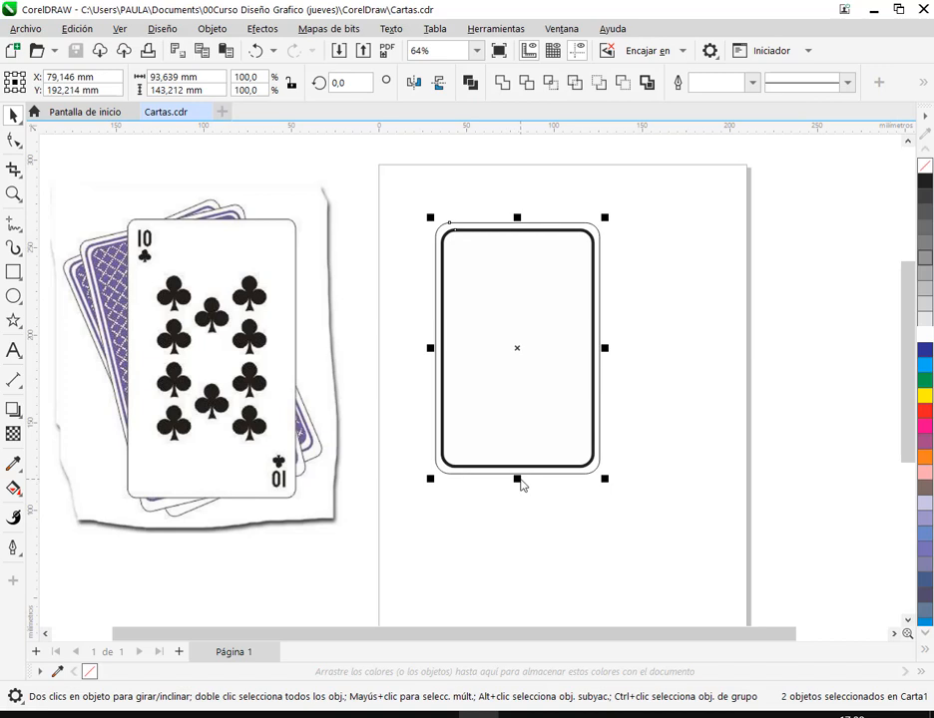
left_click_drag(521, 479, 525, 499)
left_click(710, 358)
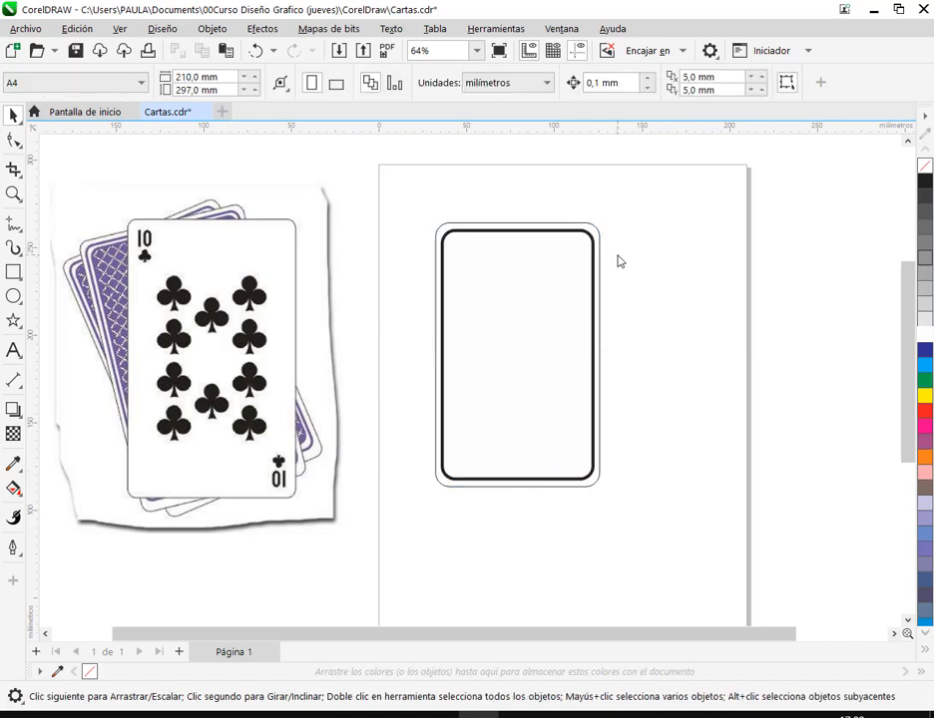
Step: Create a centred copy of the thick border about 82 by 135 mm inside it, with a "Muy fina" outline
left_click(556, 272)
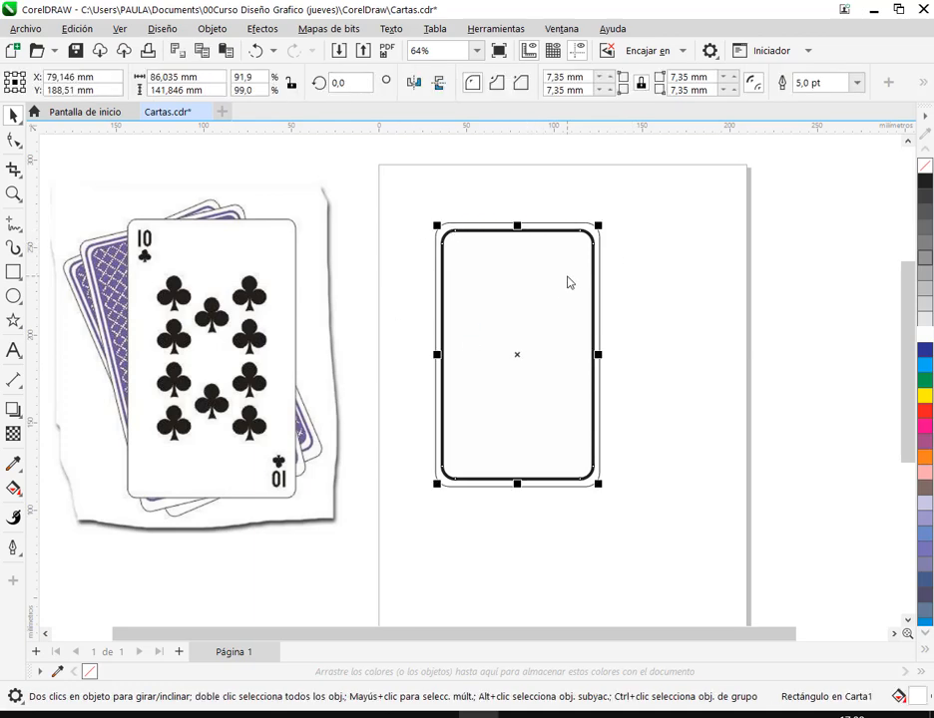
scroll(579, 264, "up", 3)
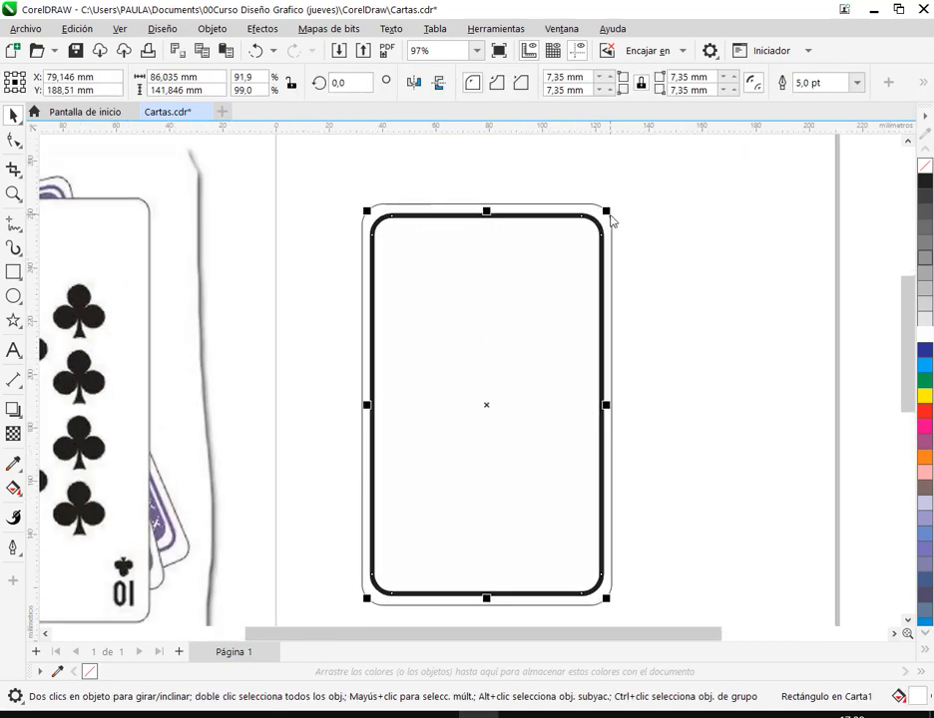
left_click_drag(606, 212, 613, 226)
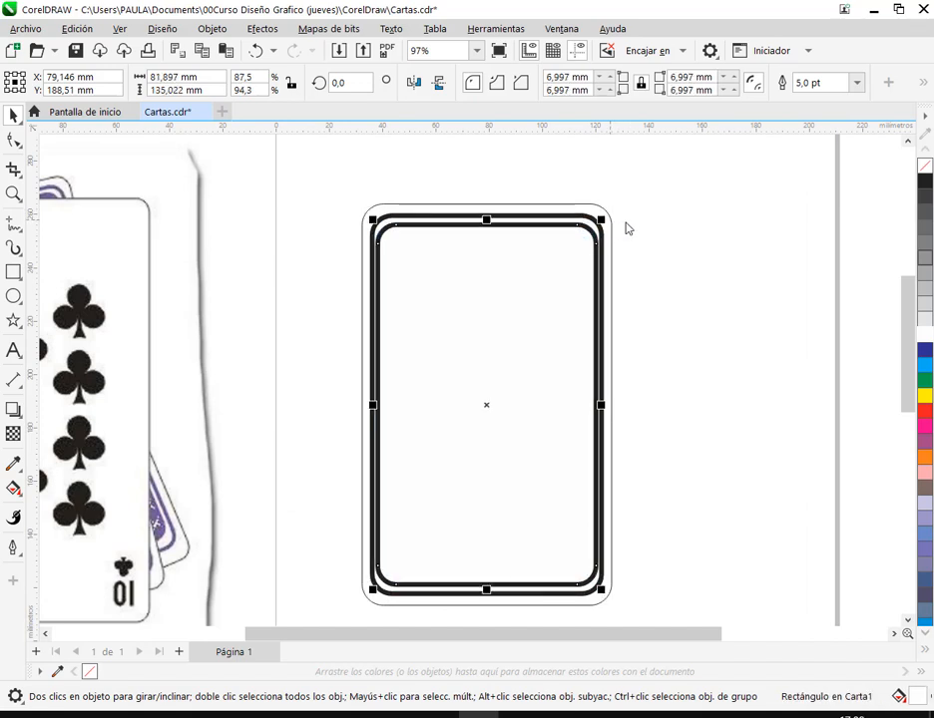
left_click(858, 87)
left_click(822, 115)
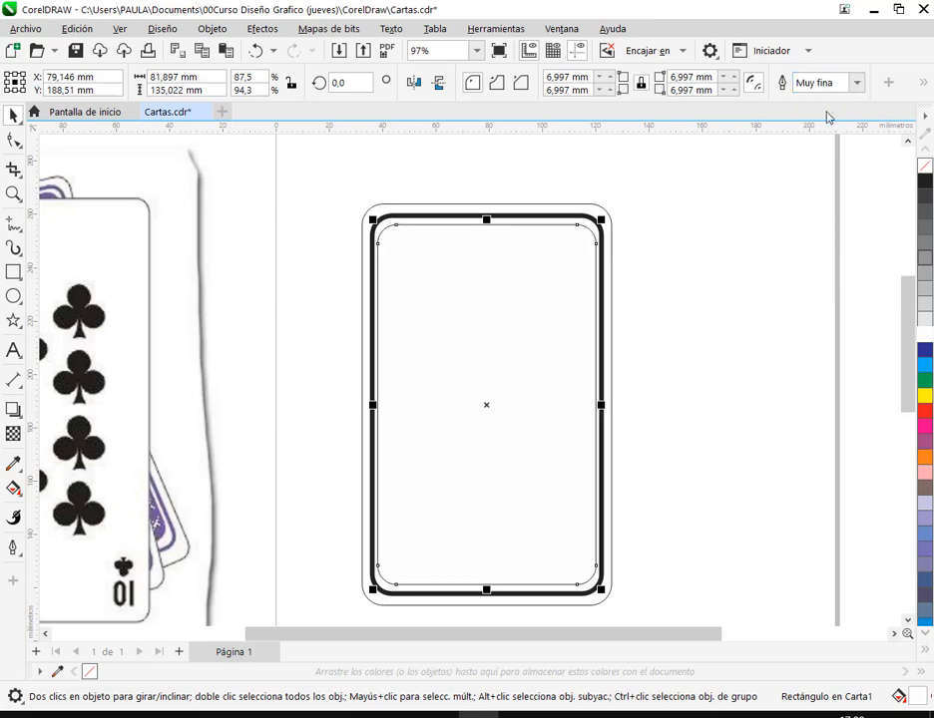
Step: Turn off snapping and narrow the innermost thin rectangle symmetrically to about 80 mm wide
scroll(599, 409, "up", 2)
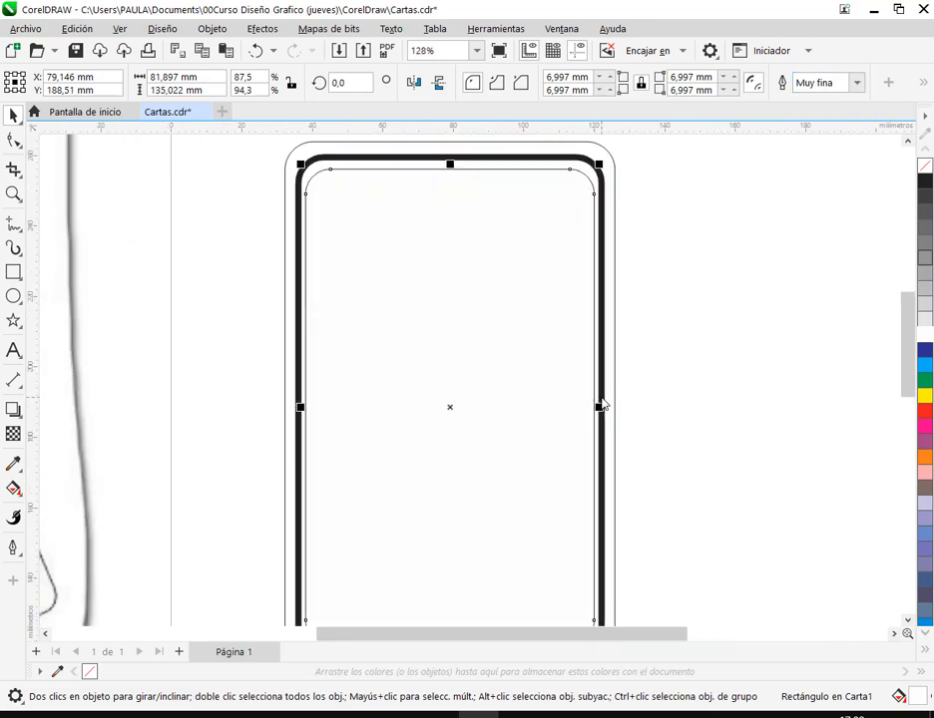
left_click_drag(598, 411, 594, 414)
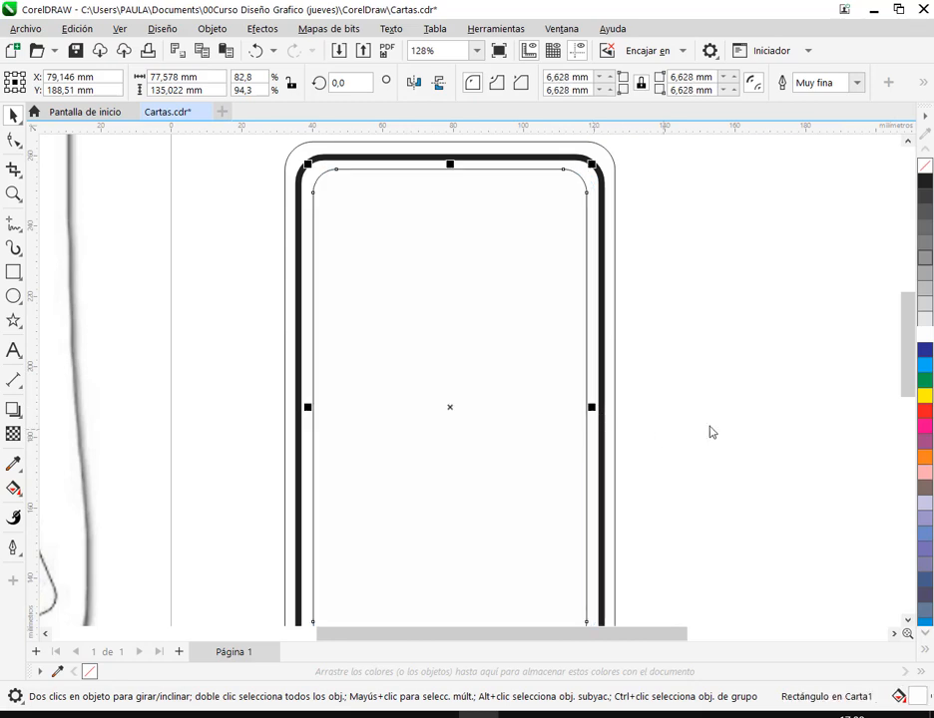
left_click(120, 28)
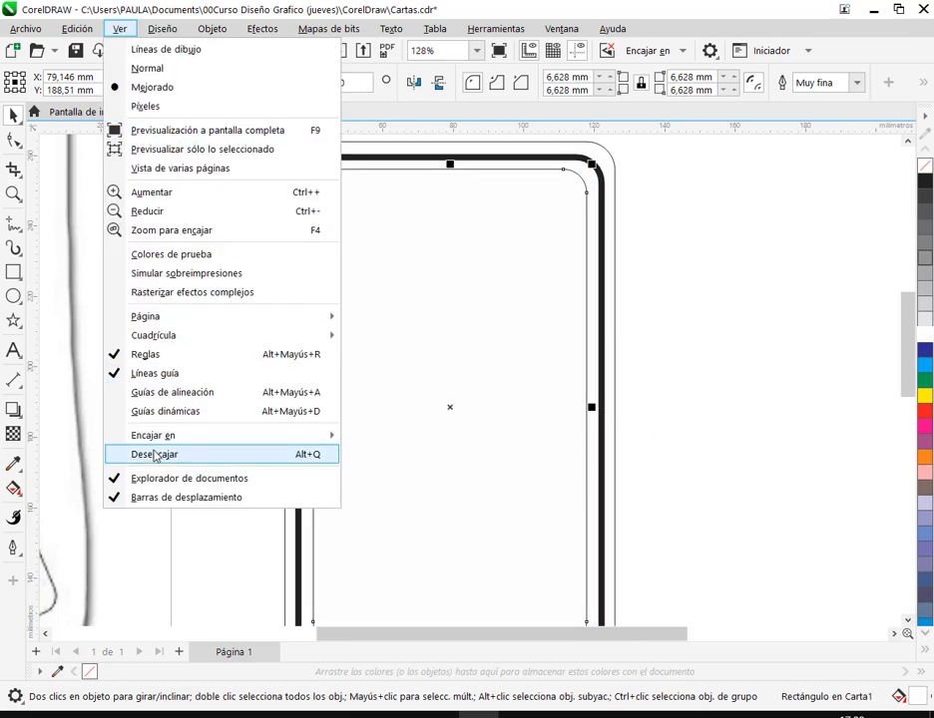
left_click(155, 455)
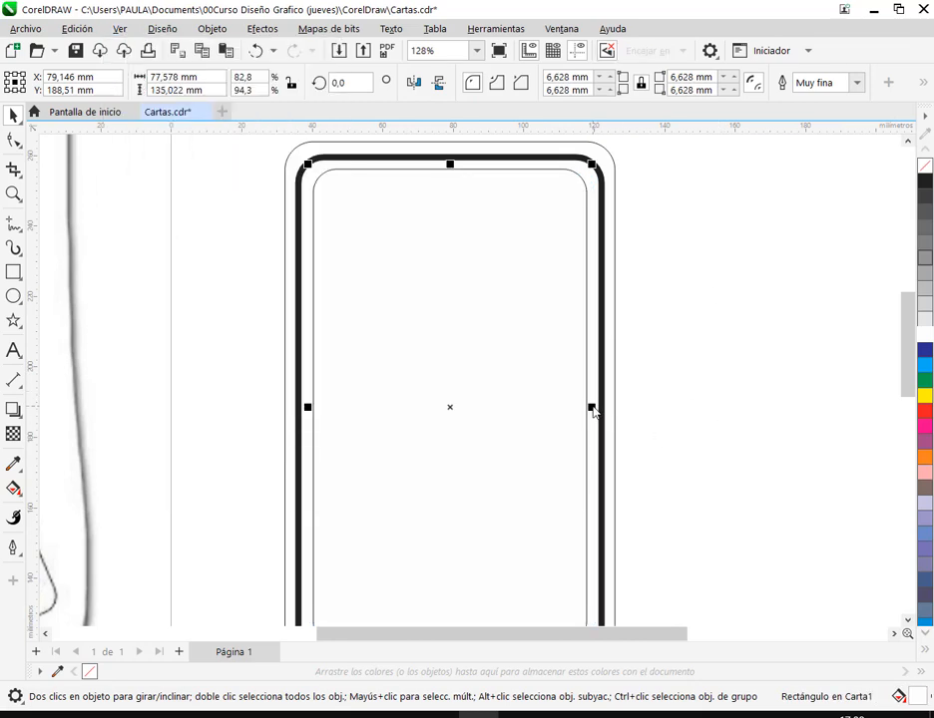
left_click_drag(593, 407, 598, 415)
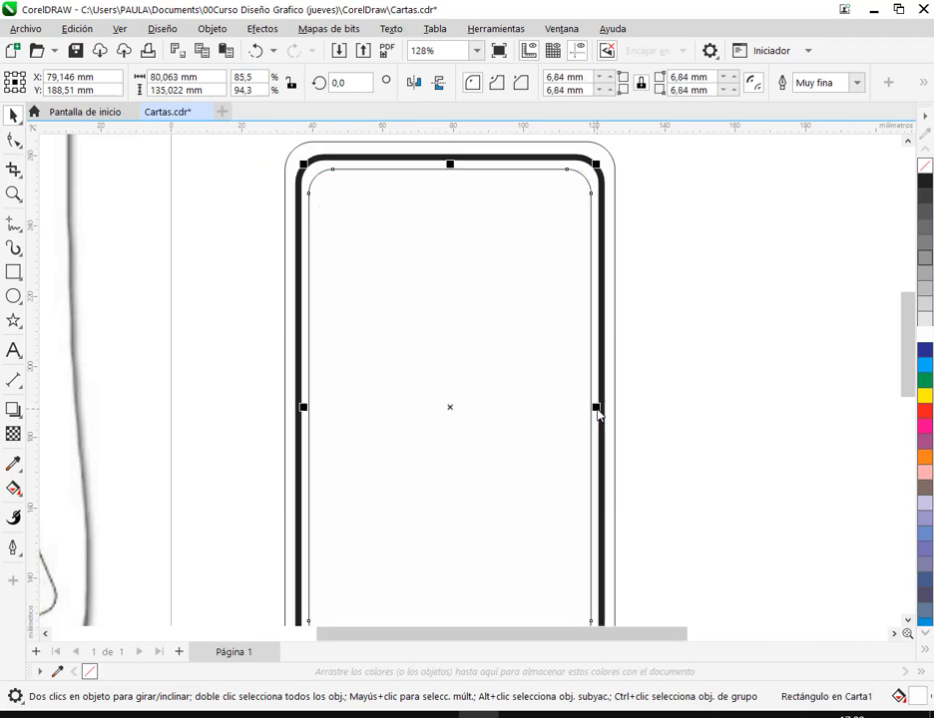
Step: Turn object snapping back on
scroll(696, 349, "down", 1)
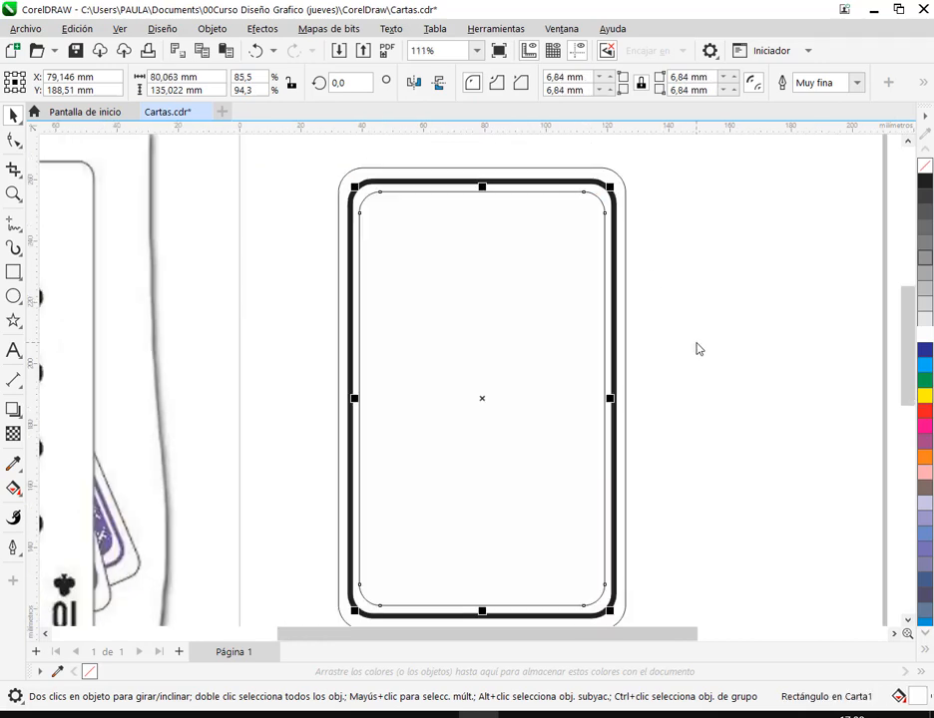
scroll(703, 357, "down", 1)
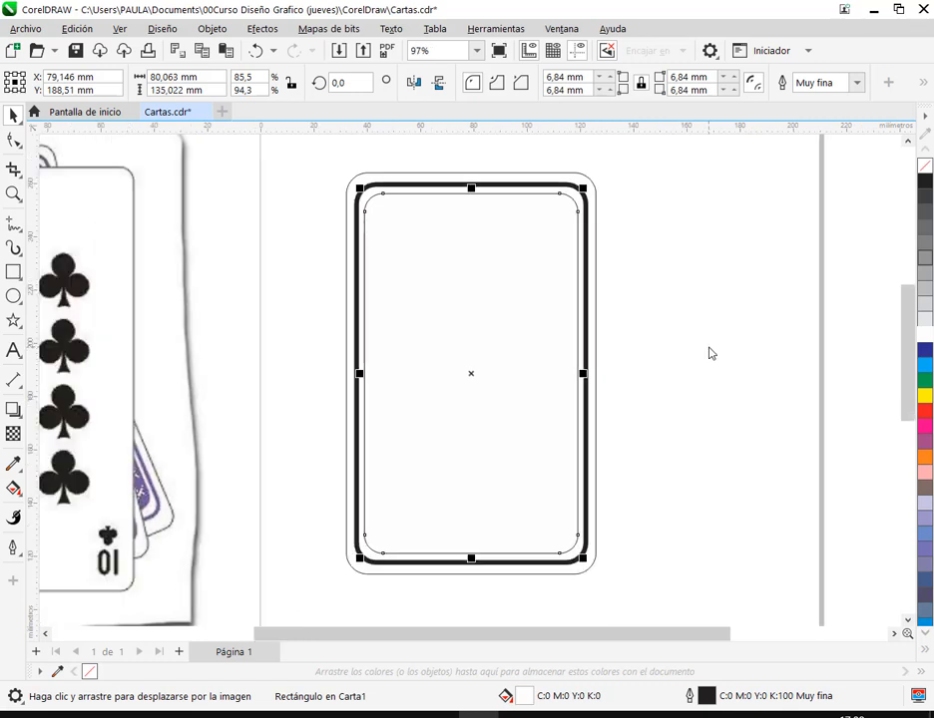
left_click(119, 30)
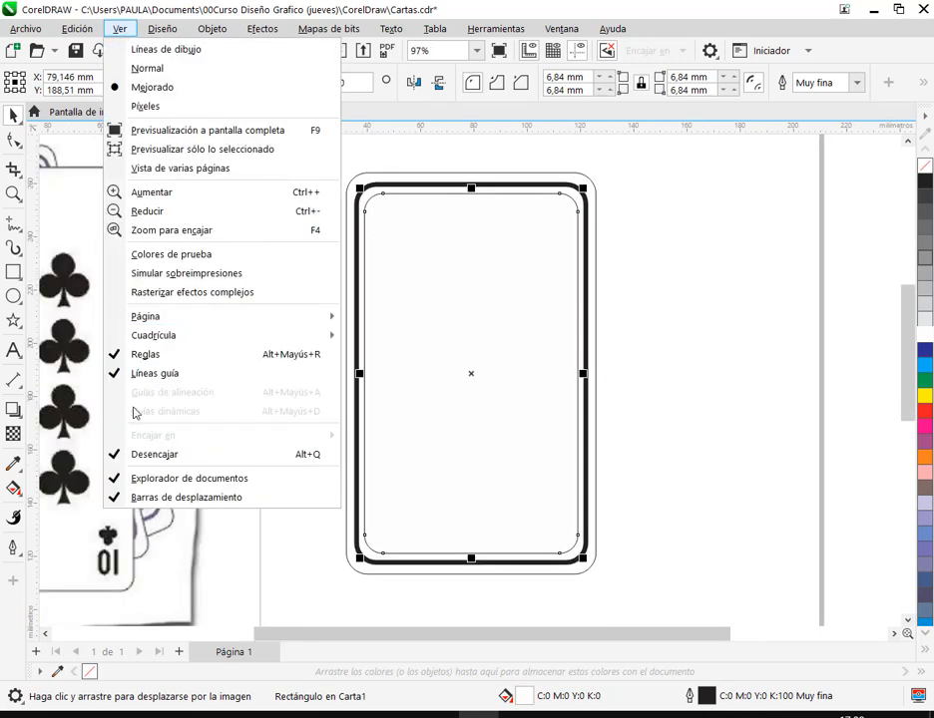
left_click(187, 454)
Step: Give the innermost thin rectangle a two-colour pattern fill with a black foreground colour
left_click_drag(610, 294, 684, 271)
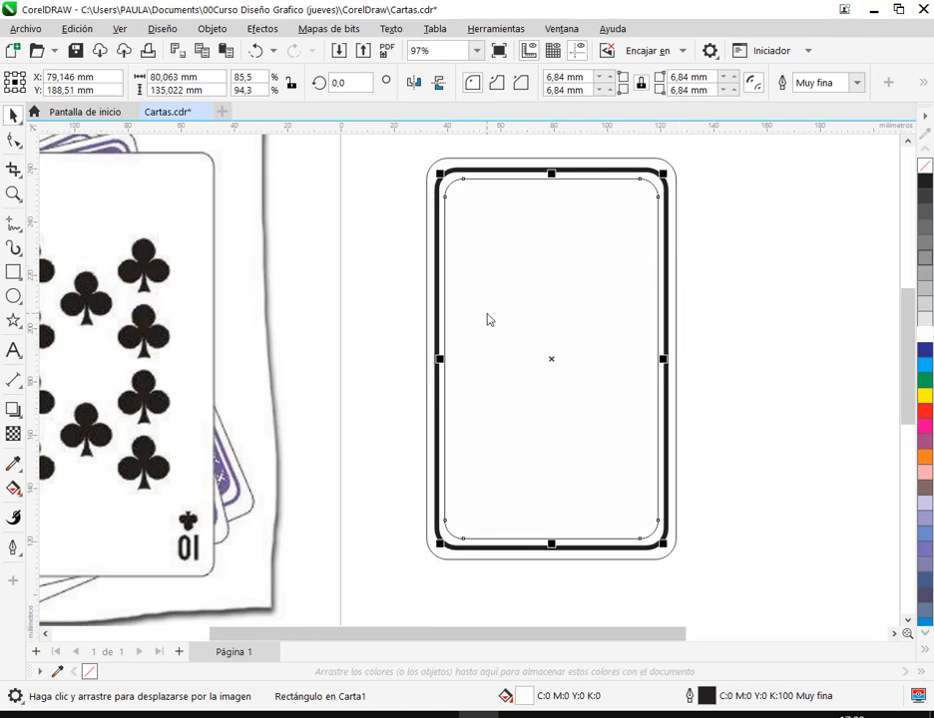
left_click_drag(487, 315, 564, 330)
scroll(625, 334, "down", 1)
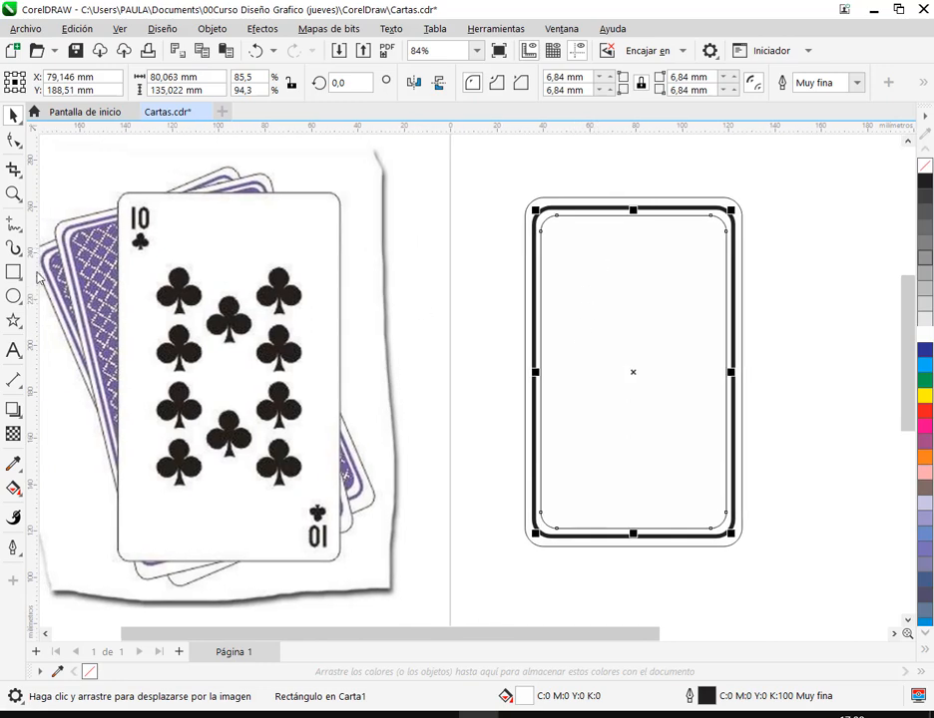
left_click(10, 493)
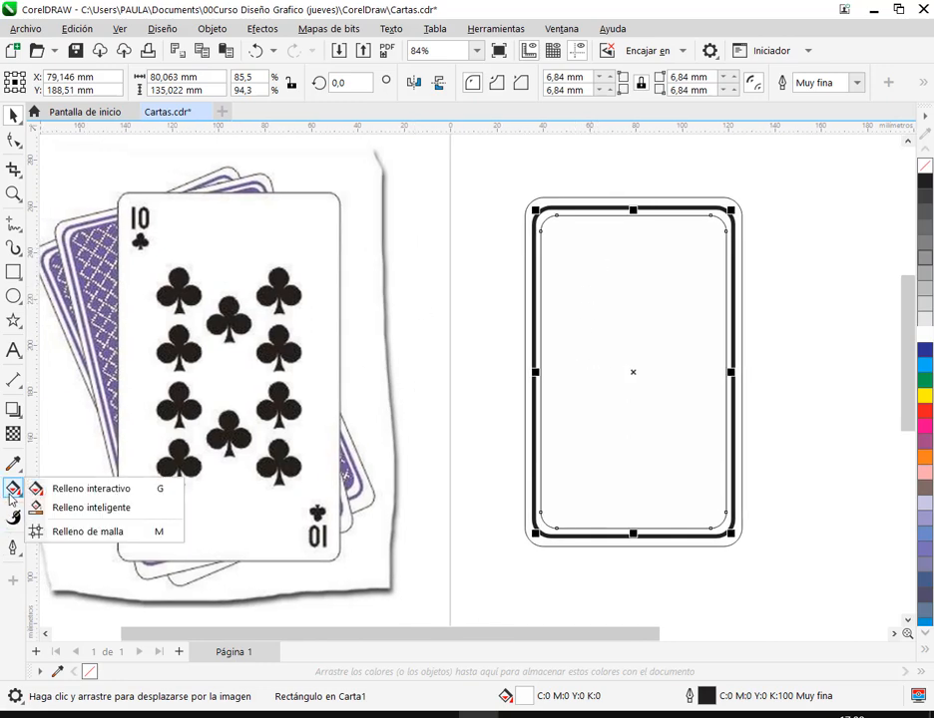
left_click(118, 491)
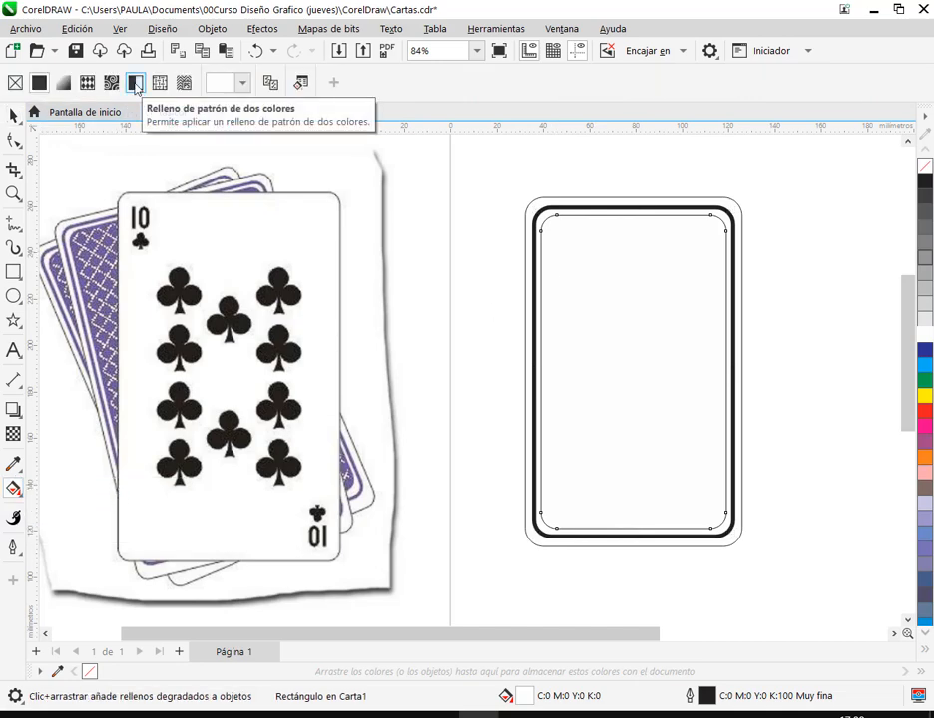
left_click(136, 84)
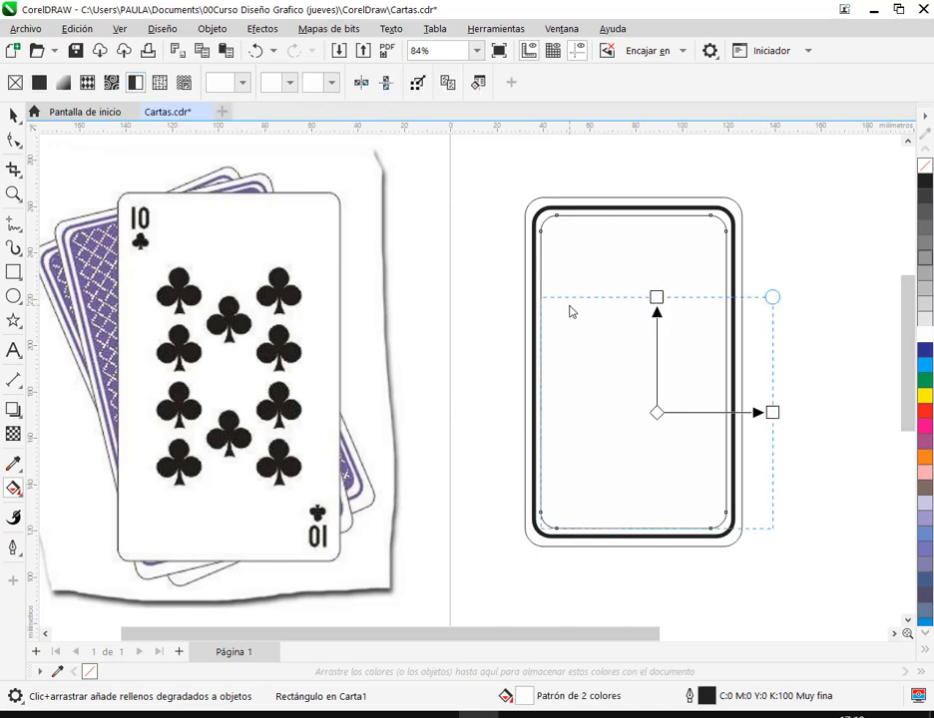
mouse_move(615, 270)
left_mouse_down()
mouse_move(791, 413)
mouse_move(814, 444)
left_mouse_up()
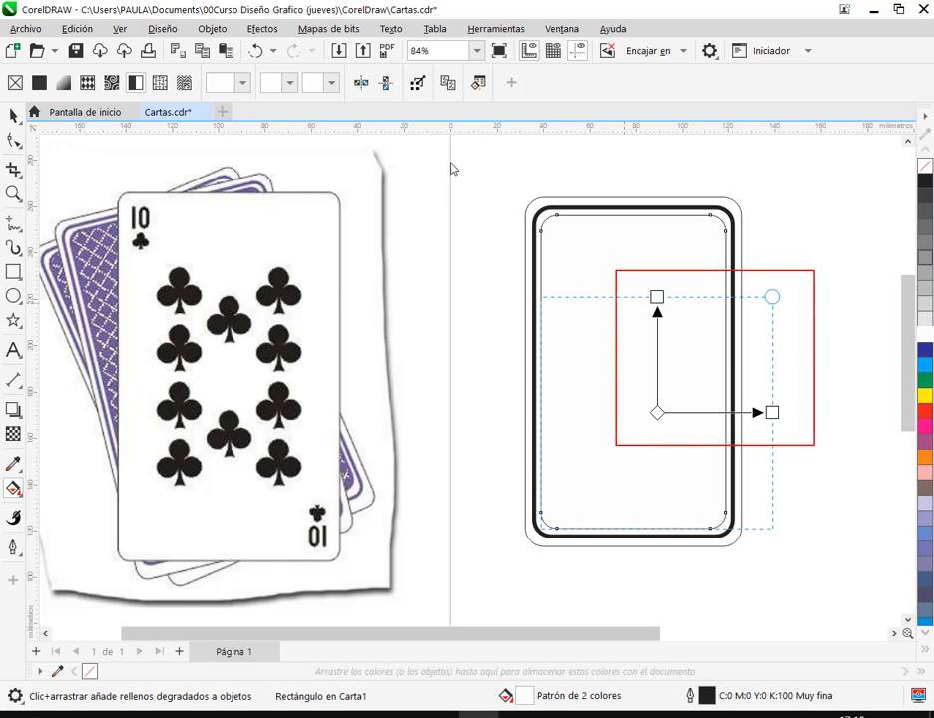
left_click_drag(260, 69, 348, 113)
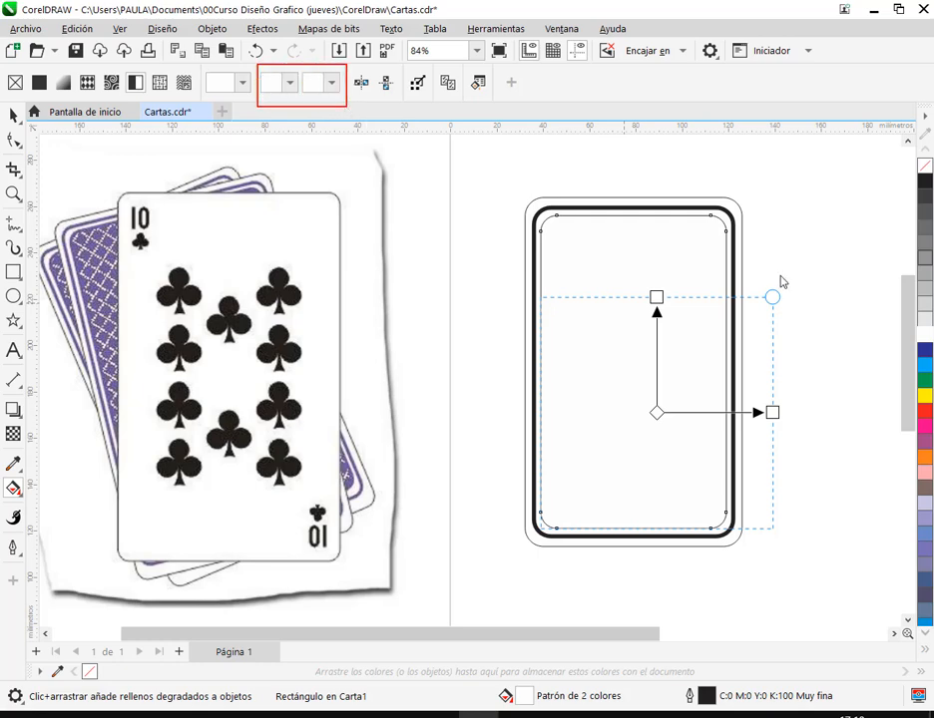
left_click(243, 84)
left_click(243, 84)
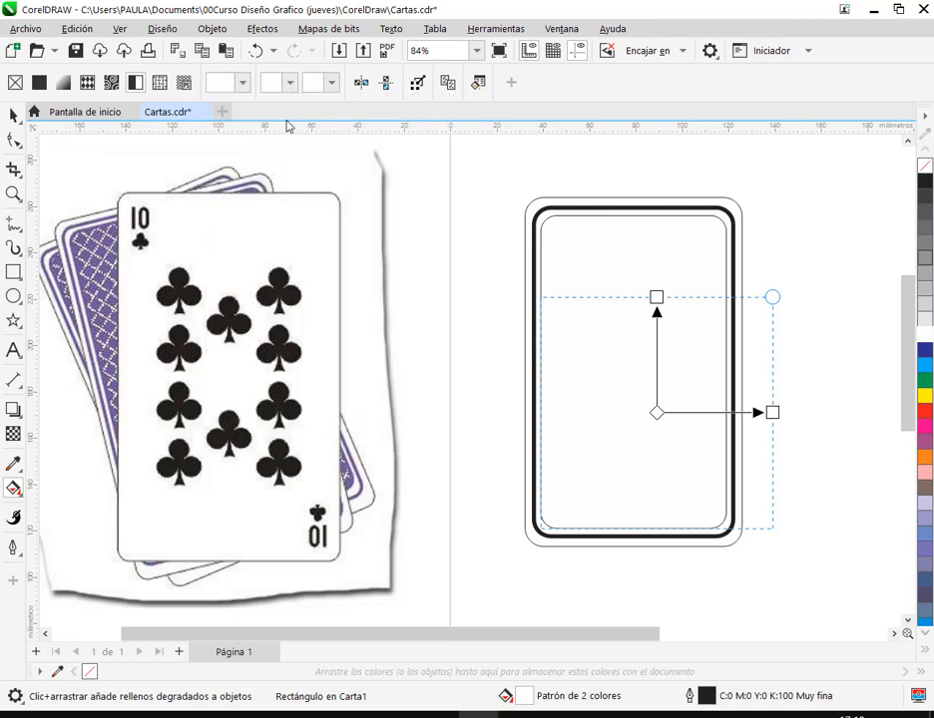
left_click(288, 86)
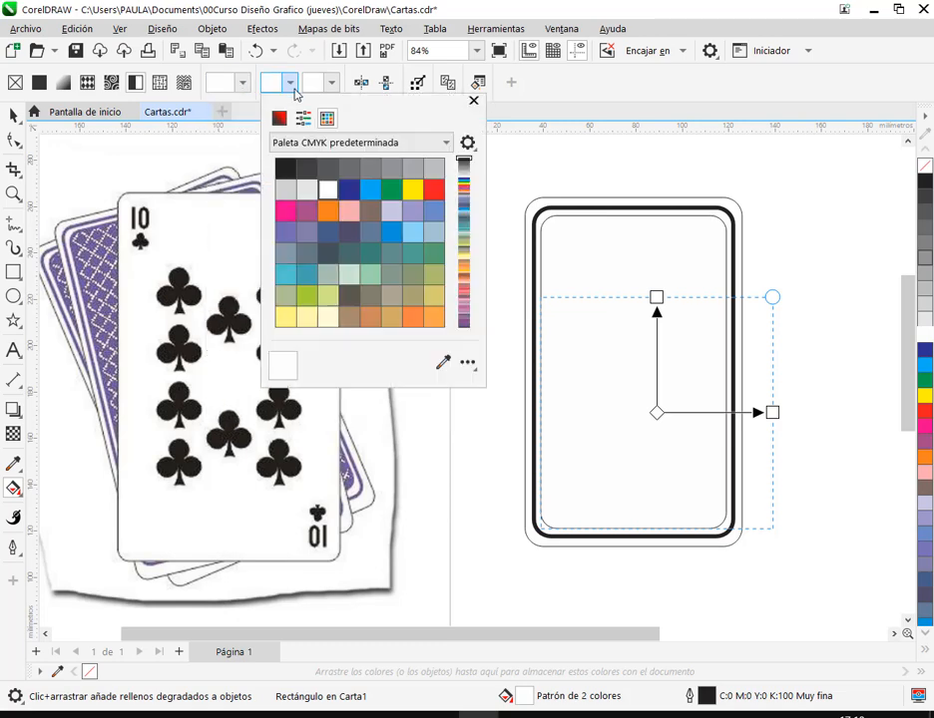
left_click(284, 170)
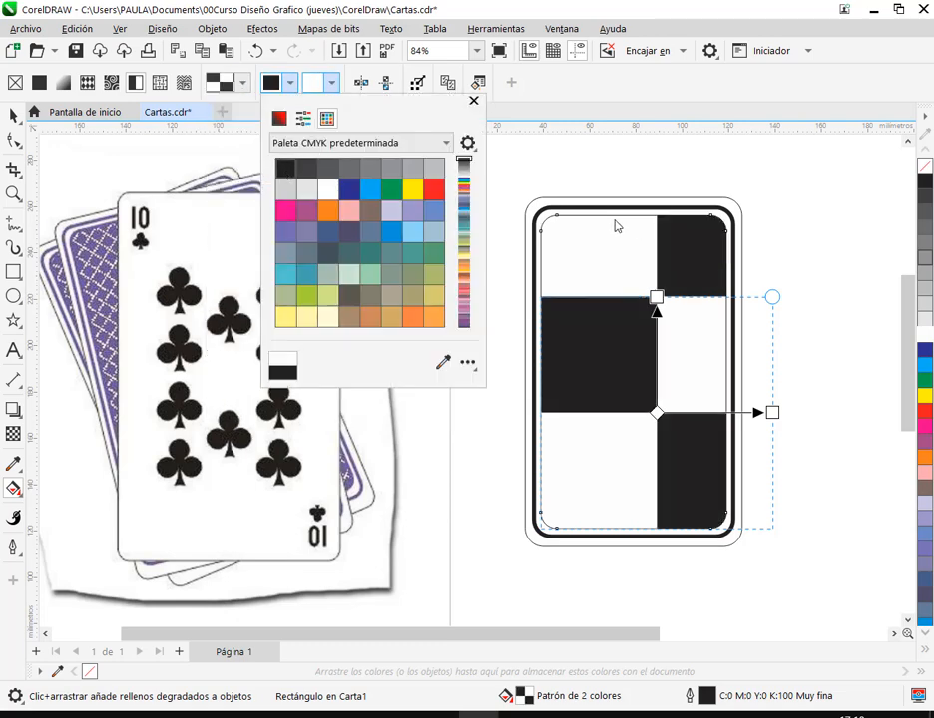
left_click(288, 87)
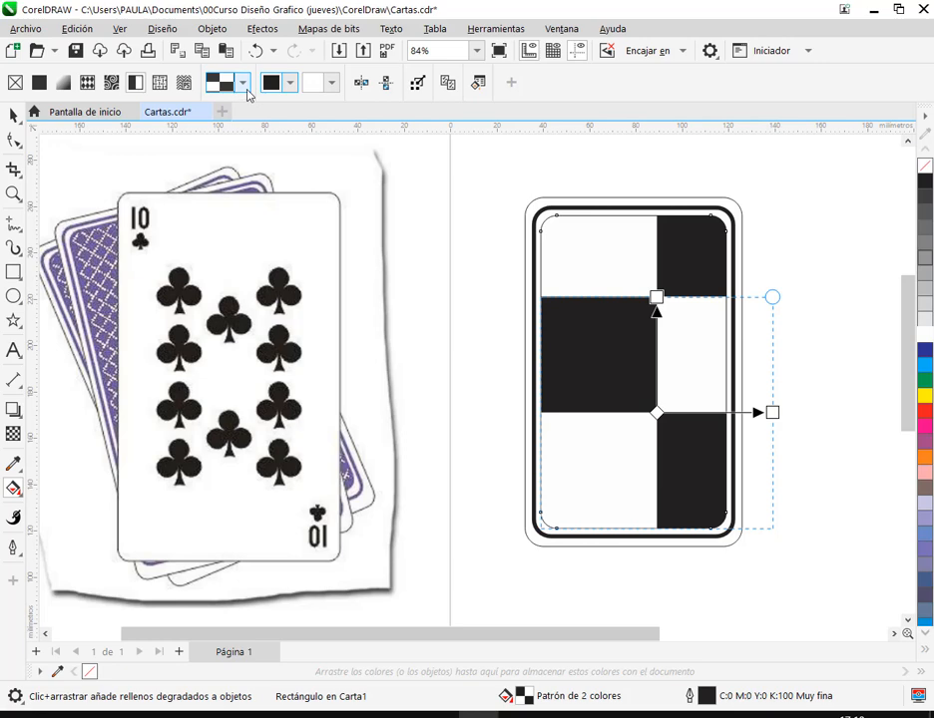
Step: Choose the diagonal lattice of small squares as the innermost rectangle's two-colour pattern
left_click(245, 85)
left_click(281, 388)
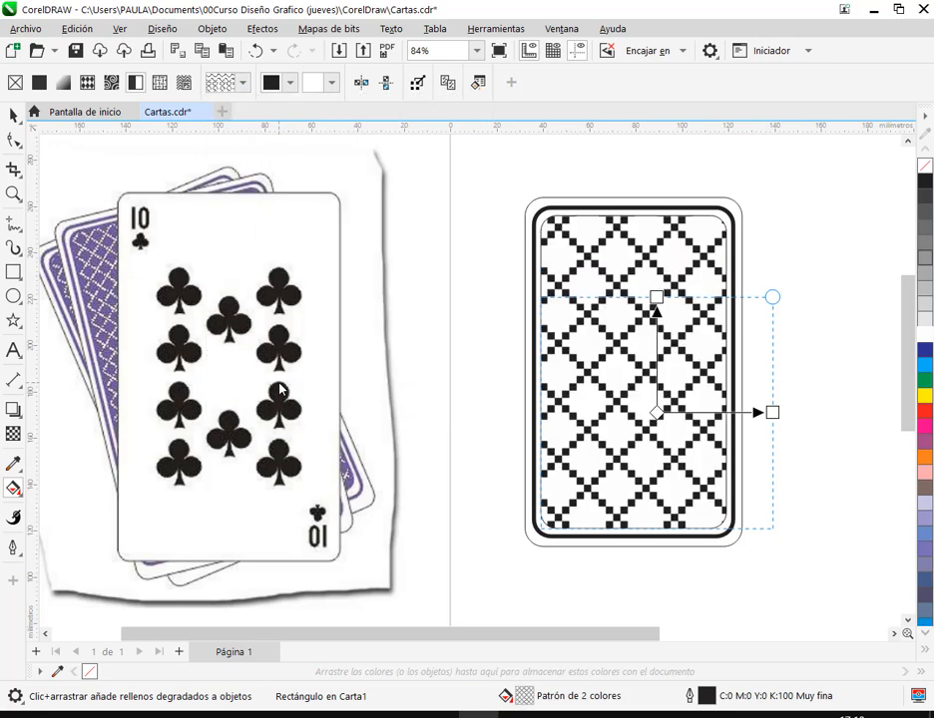
left_click(242, 85)
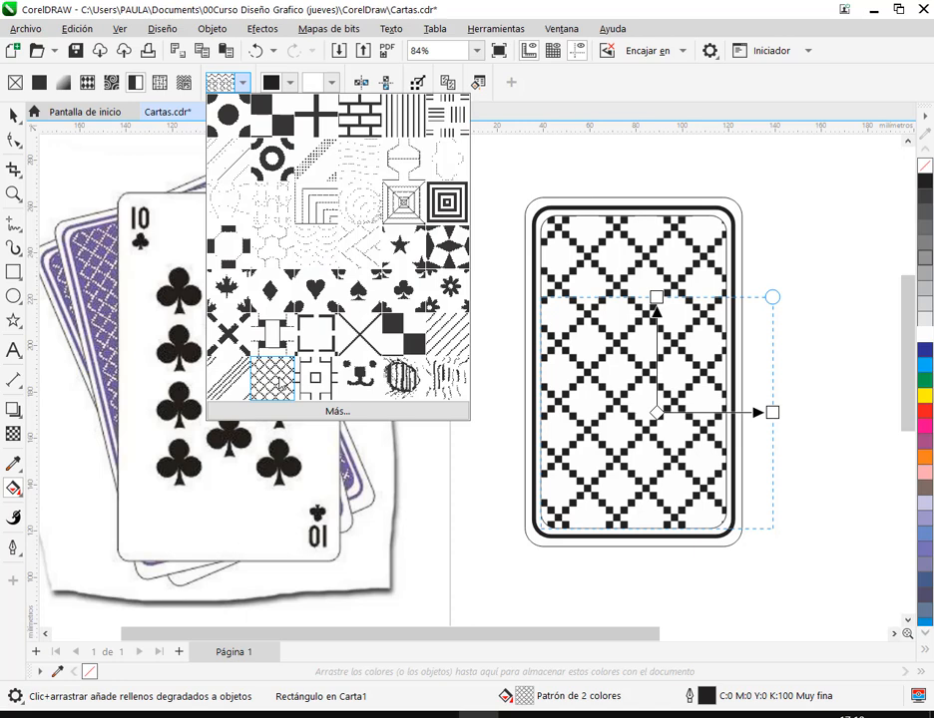
left_click(280, 382)
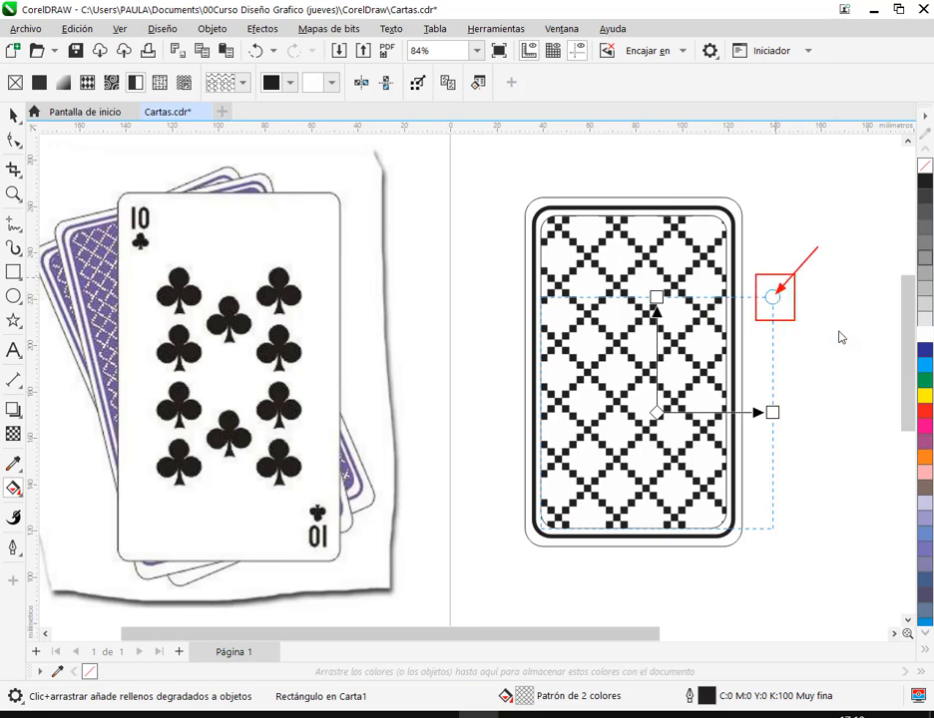
Step: Try shrinking and tilting the lattice pattern tiles inside the innermost rectangle, undoing each attempt
mouse_move(775, 301)
left_mouse_down()
mouse_move(715, 344)
mouse_move(744, 327)
mouse_move(808, 320)
mouse_move(774, 319)
left_mouse_up()
left_click_drag(741, 337, 691, 361)
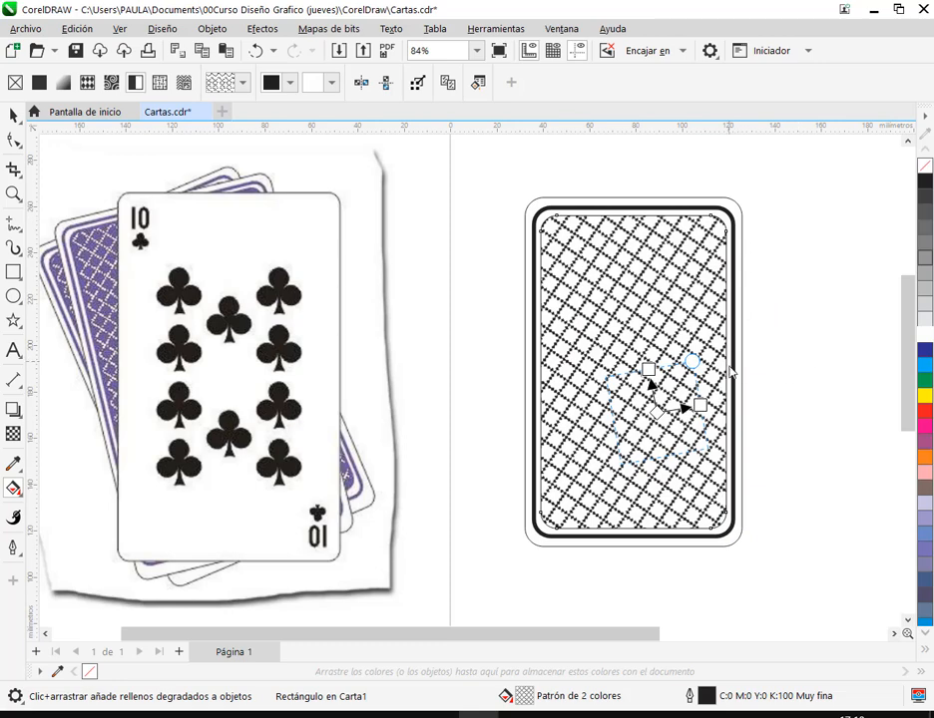
key("ctrl+z")
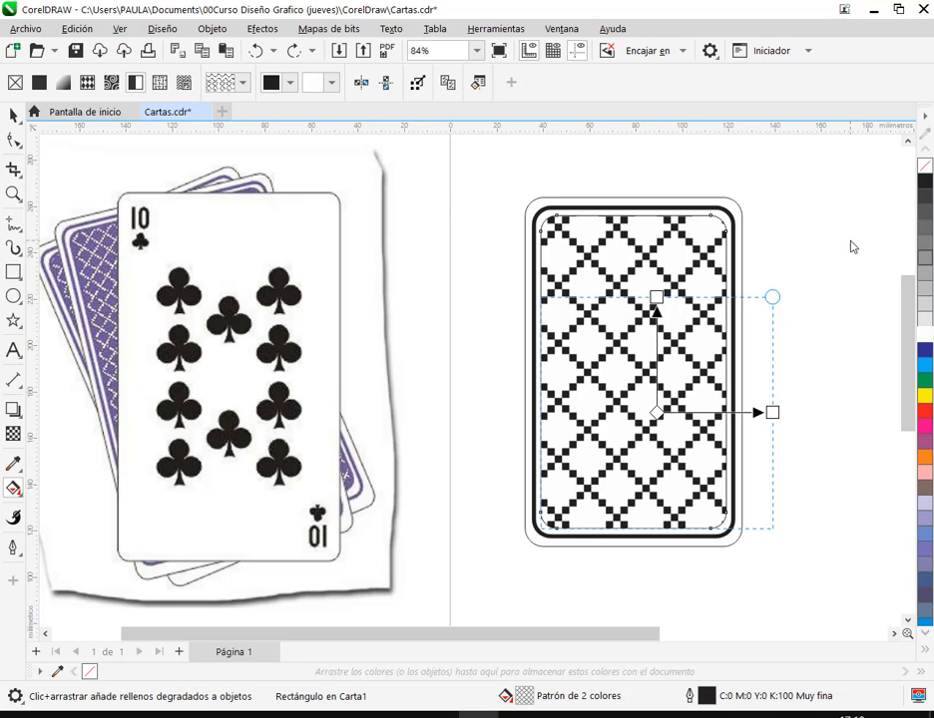
left_click_drag(771, 299, 718, 375)
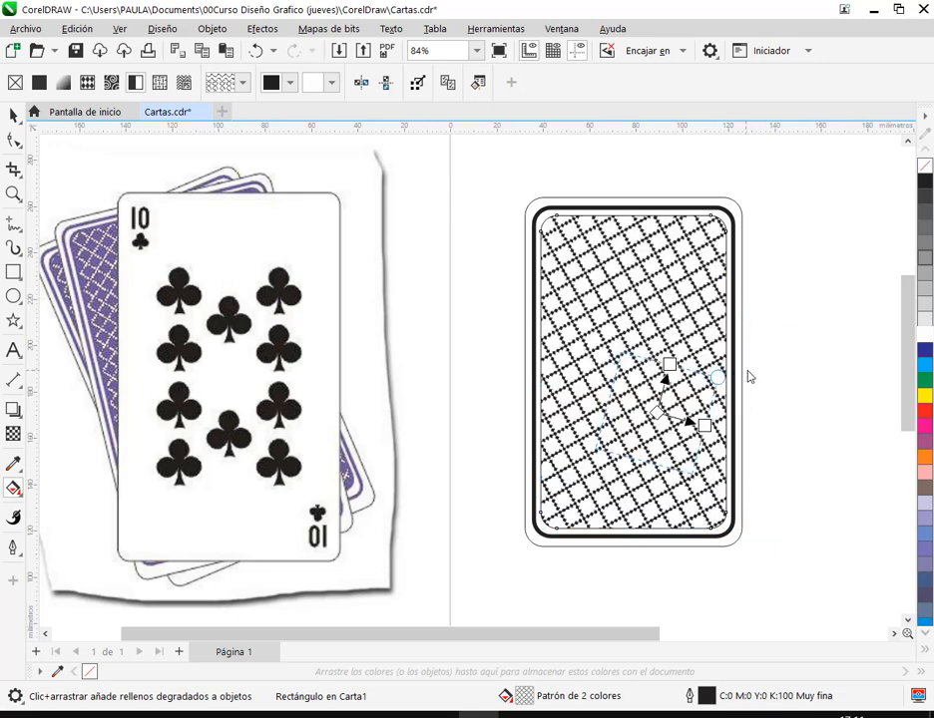
key("ctrl+z")
Step: Shrink the lattice pattern tiles evenly to a much finer mesh, keeping them upright
left_click_drag(774, 301, 689, 379)
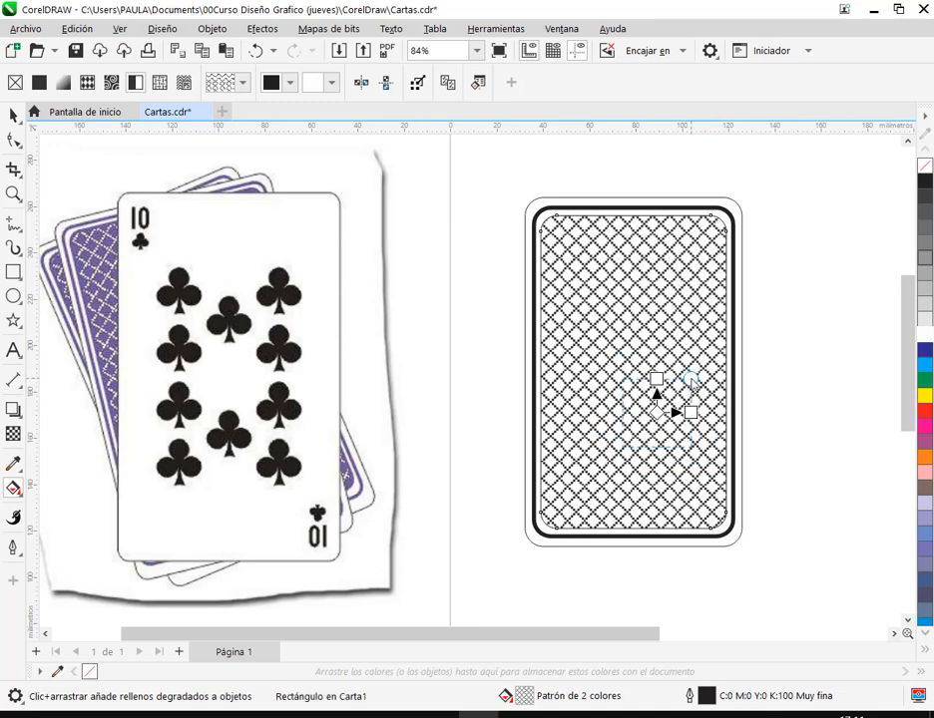
left_click_drag(690, 380, 687, 382)
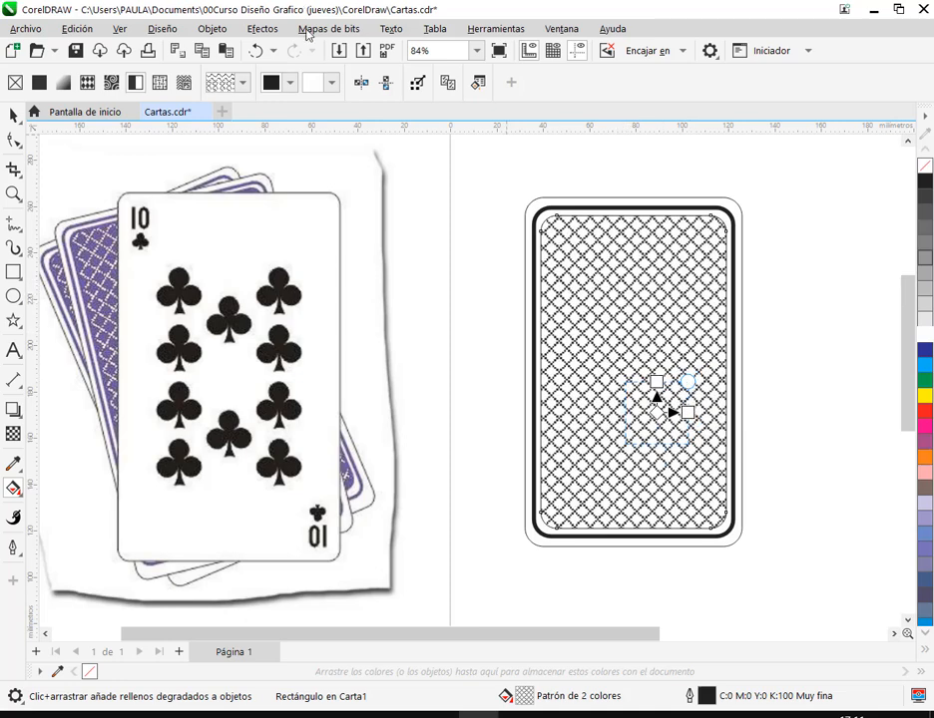
Step: Recolour the lattice pattern with a white foreground and a purple background of C 64, M 71, Y 0, K 0
left_click(289, 84)
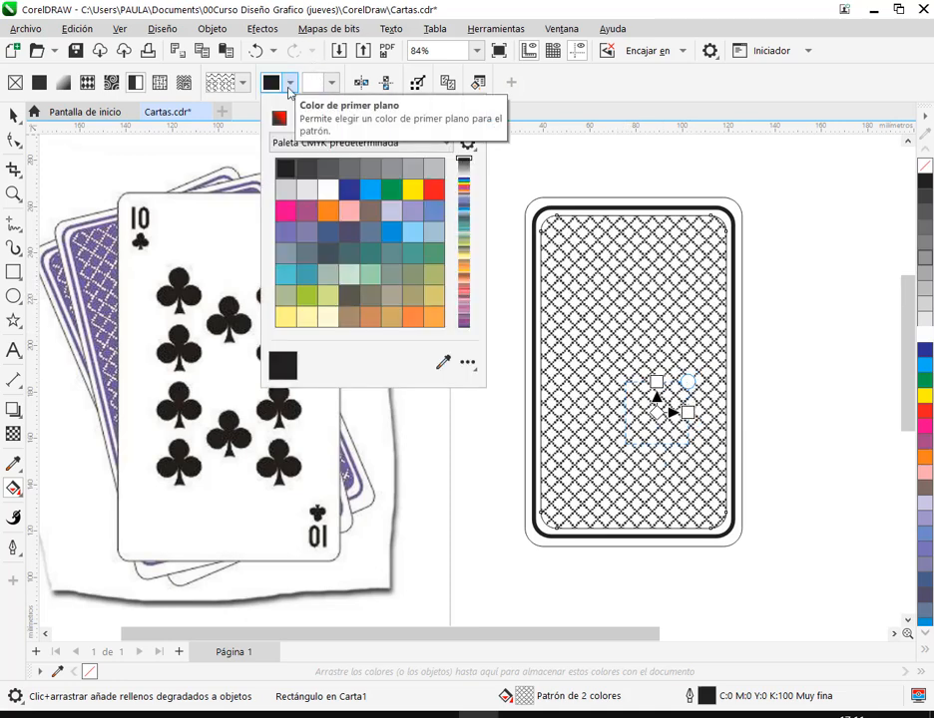
left_click(326, 191)
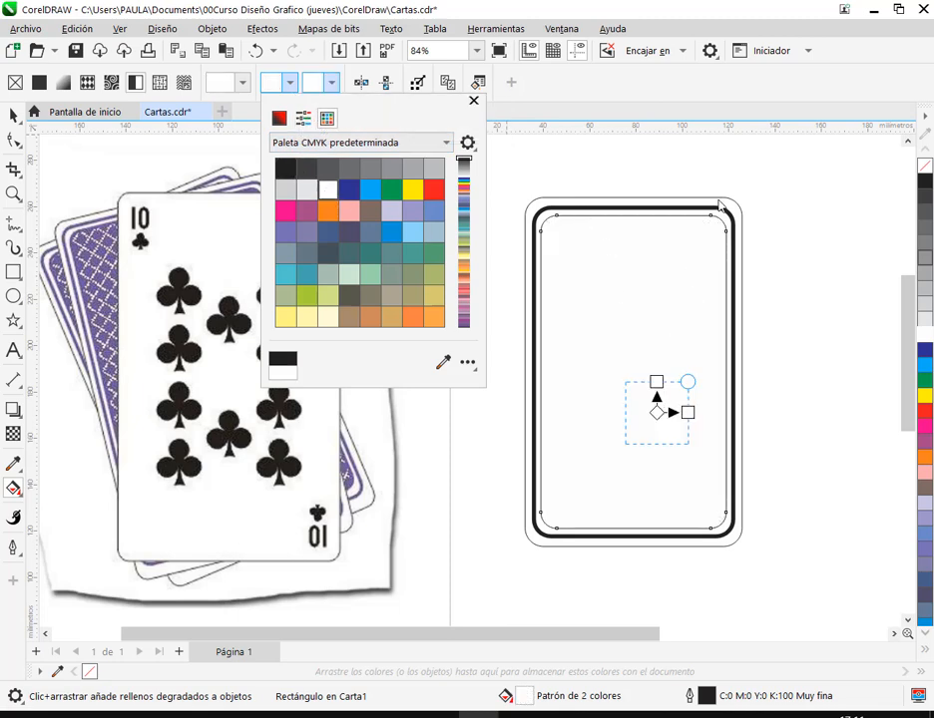
left_click(331, 83)
left_click(331, 83)
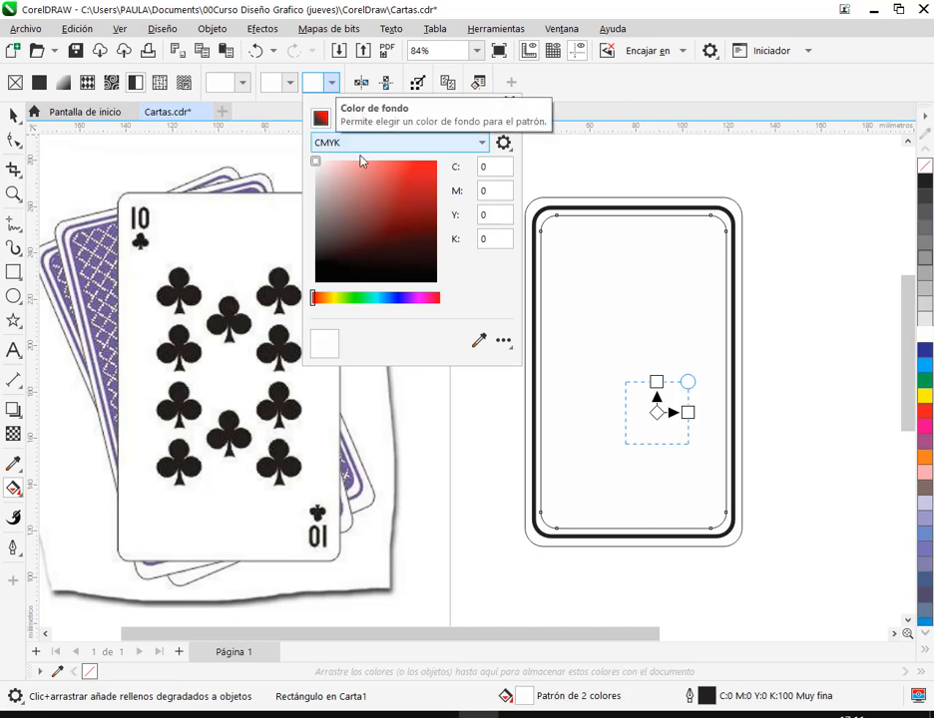
left_click(404, 297)
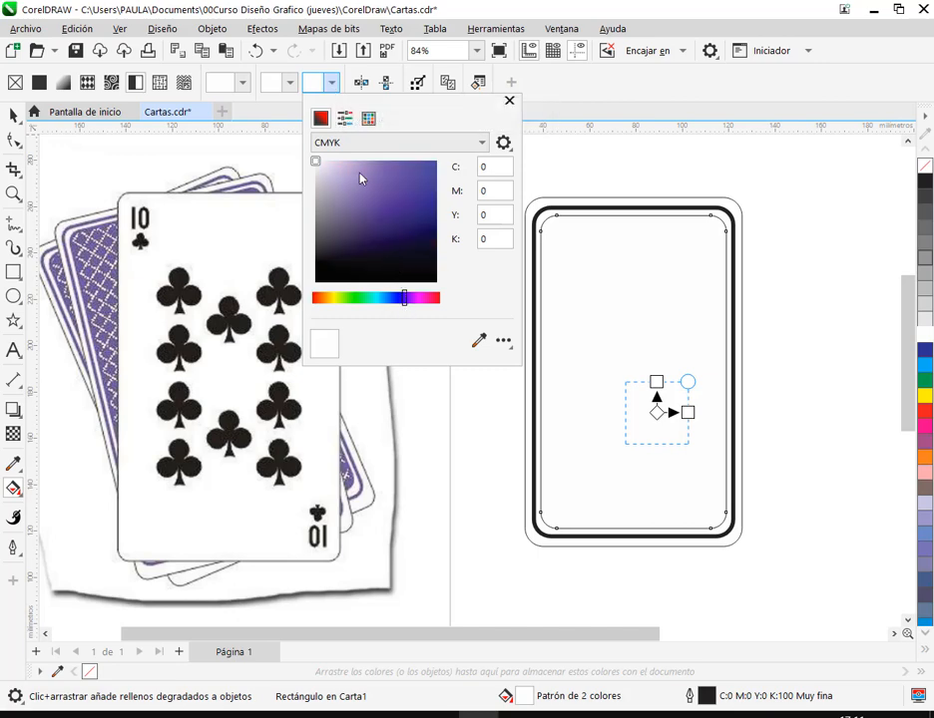
mouse_move(361, 177)
left_mouse_down()
mouse_move(412, 165)
mouse_move(376, 168)
mouse_move(393, 167)
left_mouse_up()
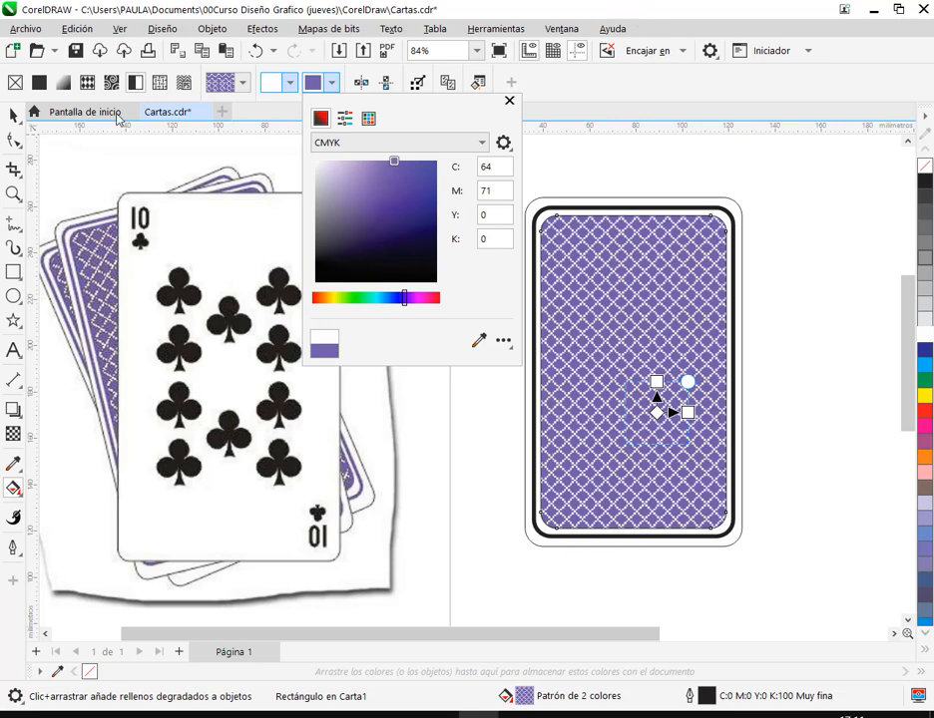
Step: Leave the fill tool, save the drawing and deselect the patterned rectangle
left_click(8, 114)
left_click(13, 116)
left_click(75, 52)
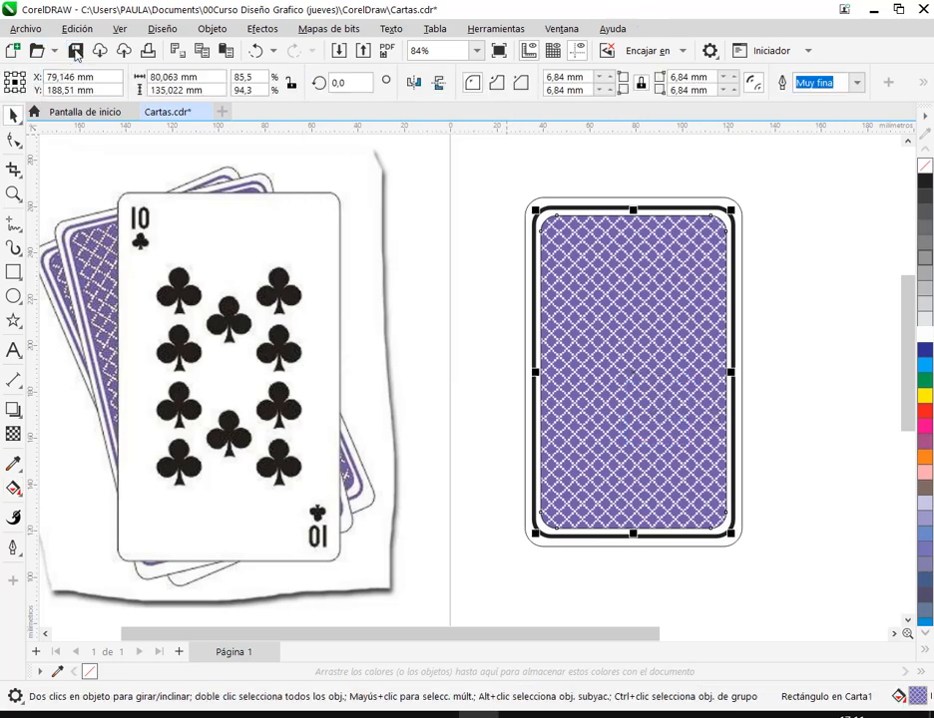
left_click(758, 254)
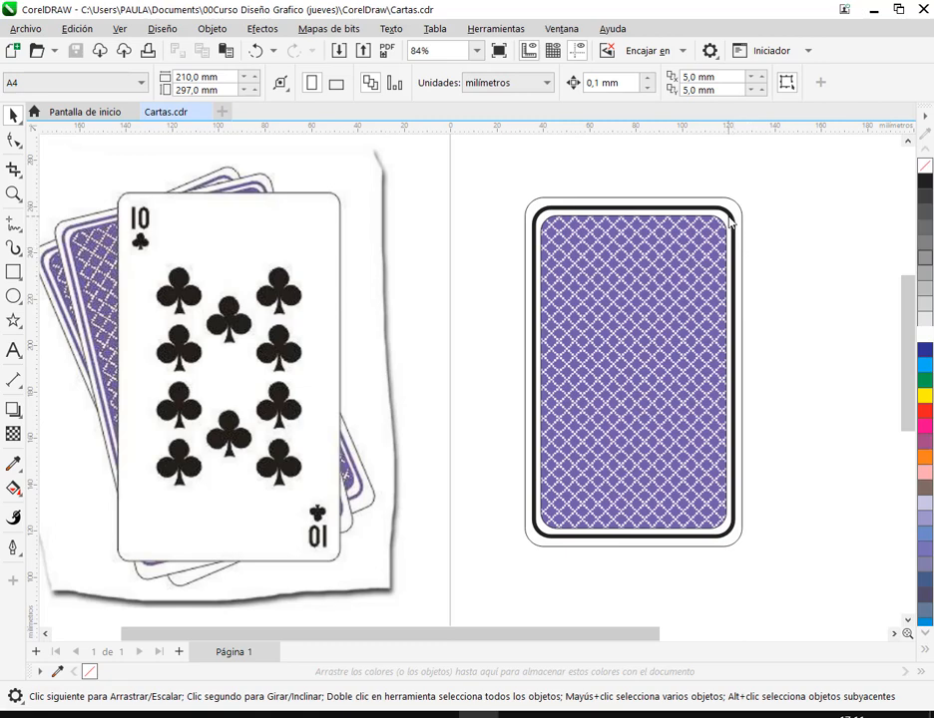
Step: Sample the purple of the card's pattern and apply it to the outline of the thick 5 pt border
left_click(733, 224)
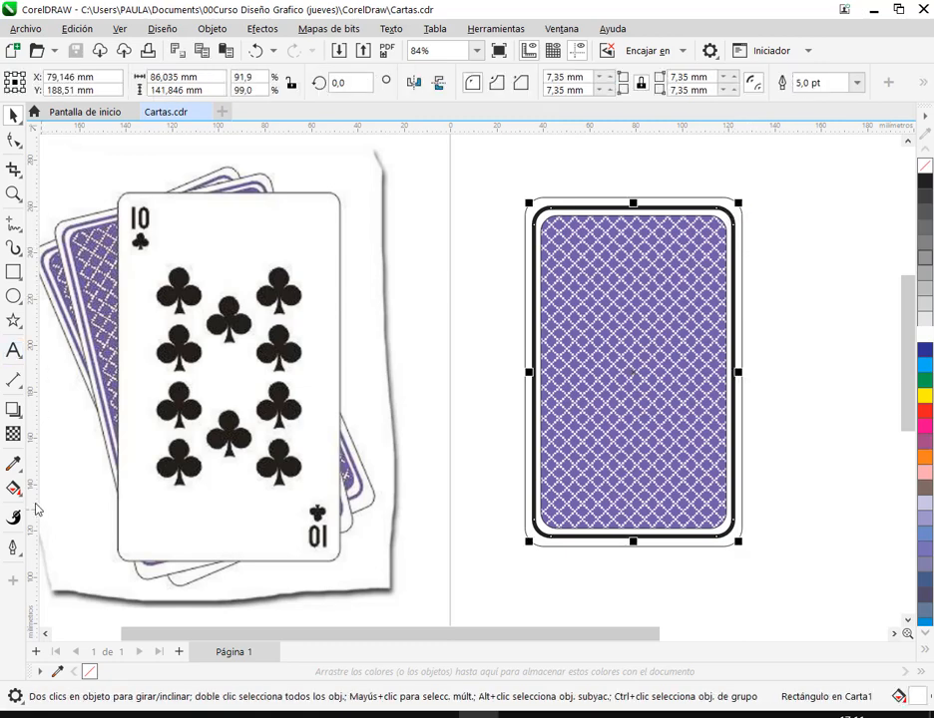
left_click(14, 463)
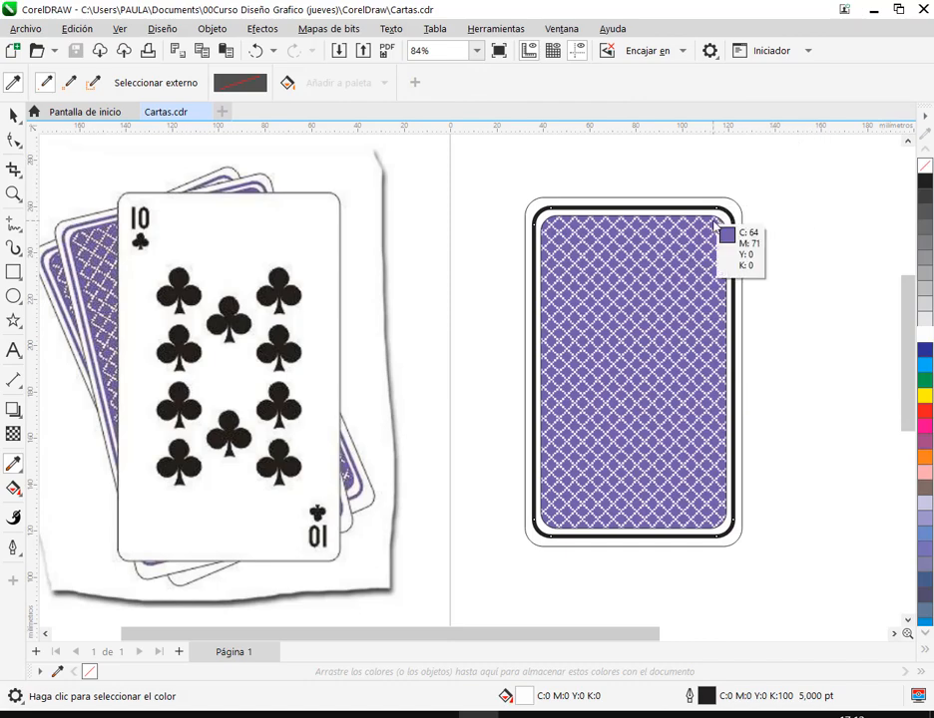
left_click(700, 230)
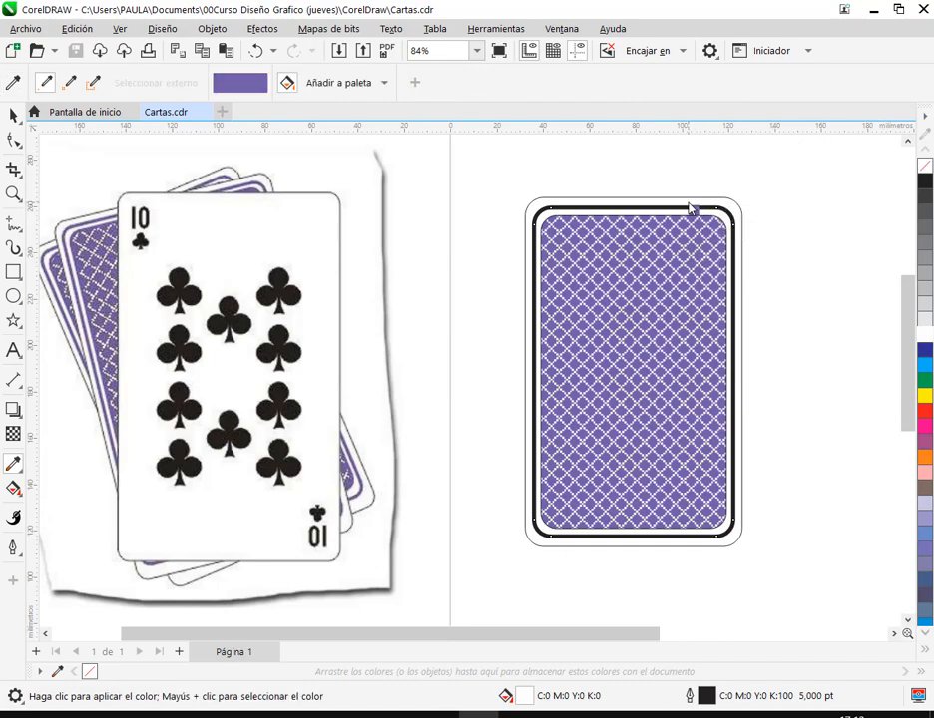
scroll(778, 181, "up", 3)
scroll(777, 180, "up", 3)
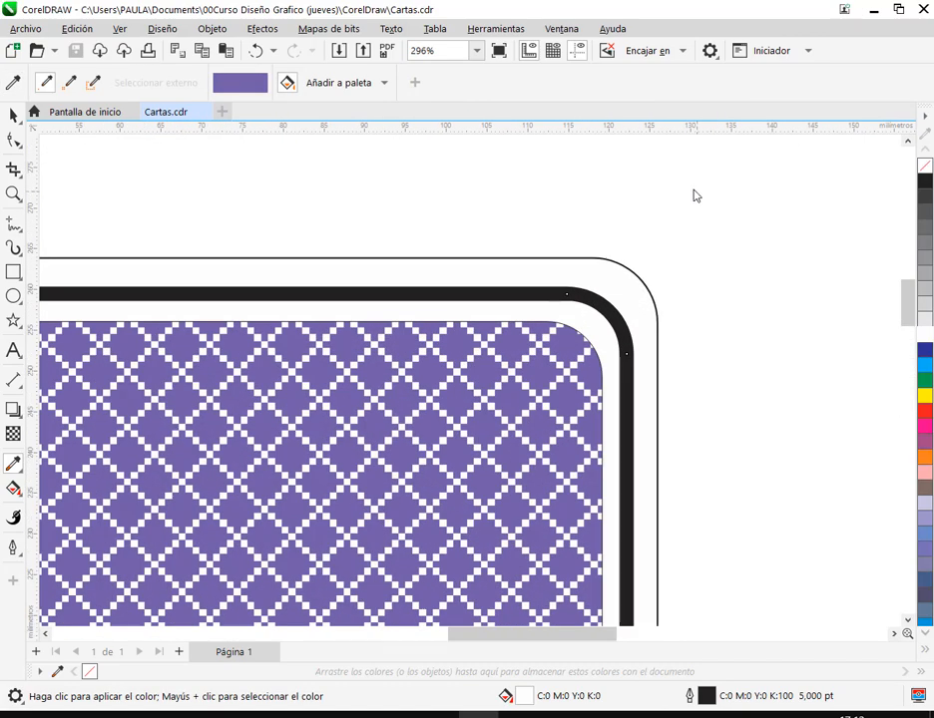
left_click(451, 300)
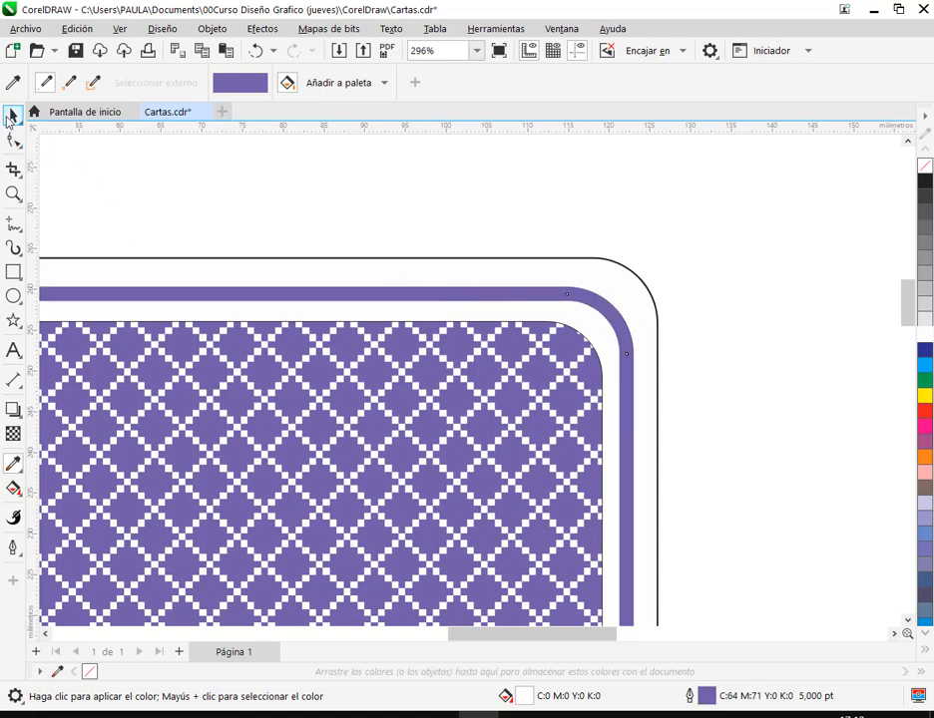
Step: Remove the outline from the lattice-patterned rectangle and deselect it
left_click(12, 116)
left_click(689, 341)
left_click(569, 325)
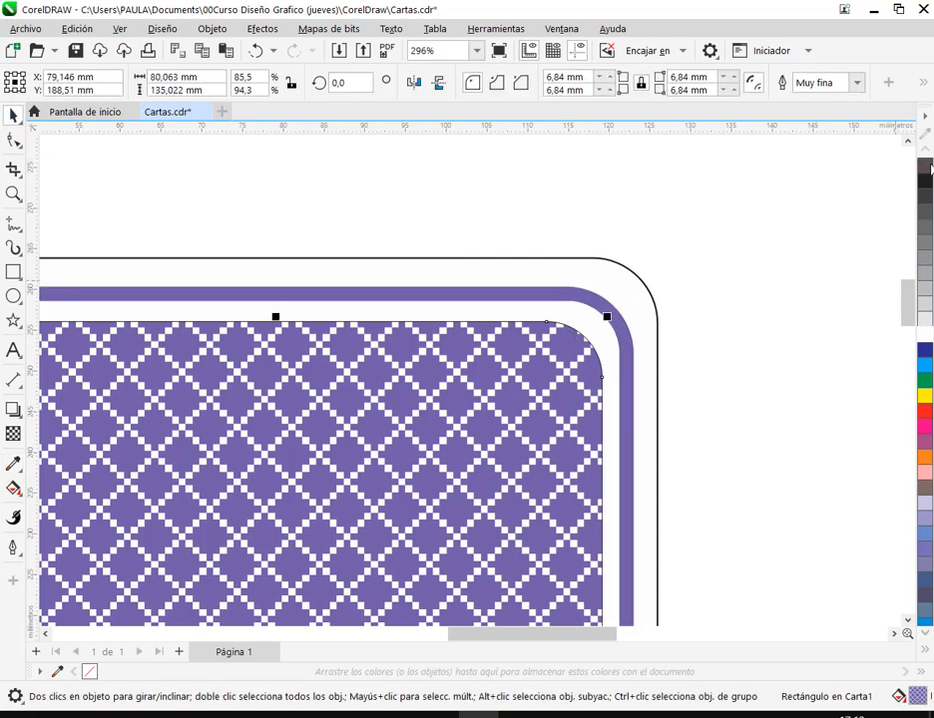
right_click(925, 166)
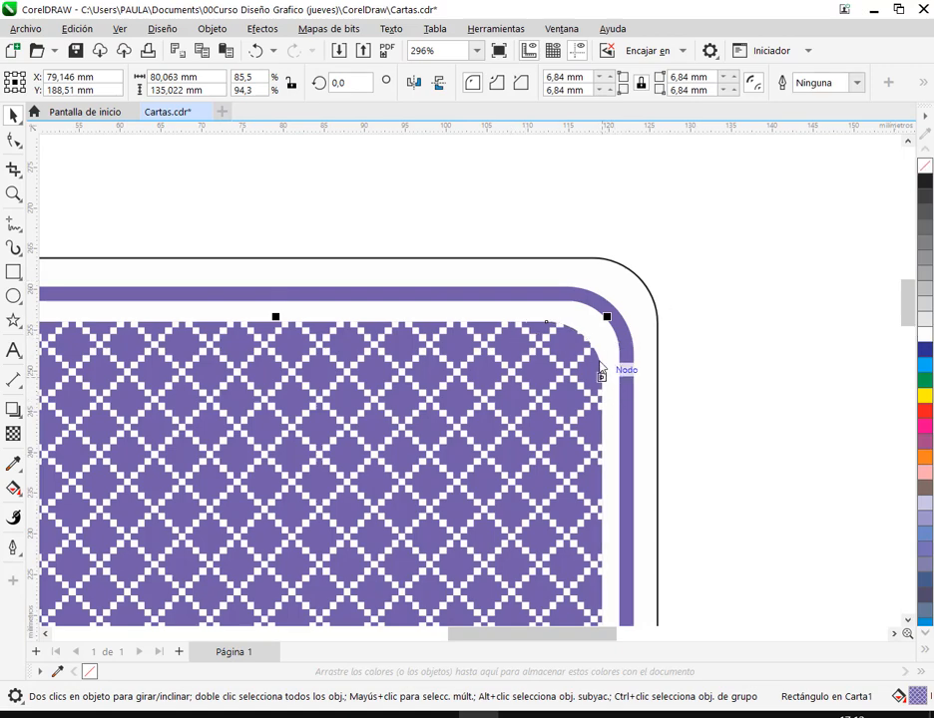
left_click(733, 325)
scroll(733, 325, "down", 4)
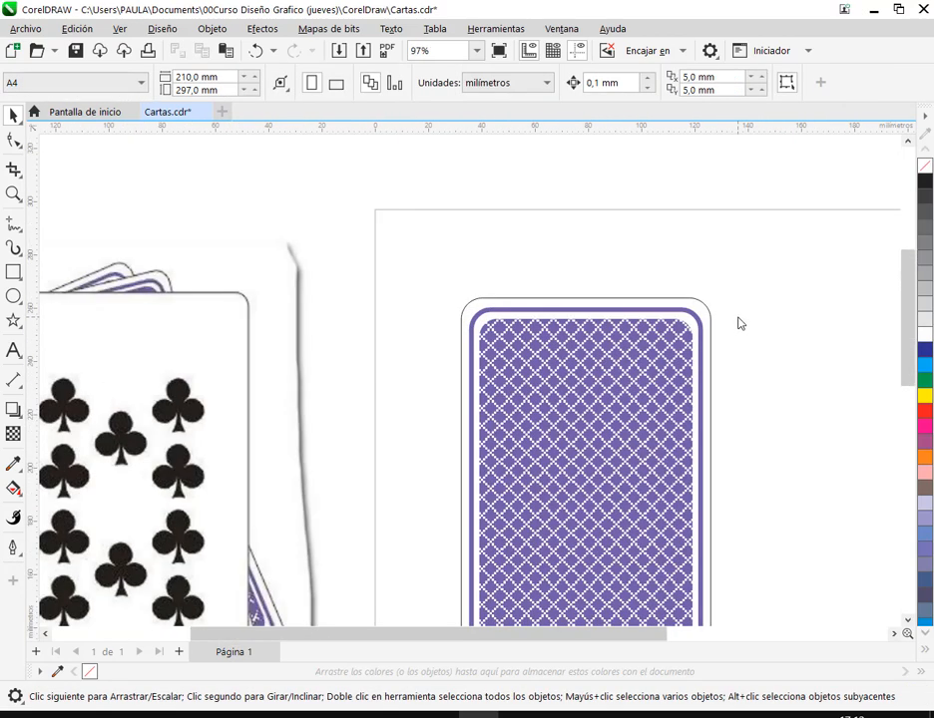
scroll(739, 323, "down", 1)
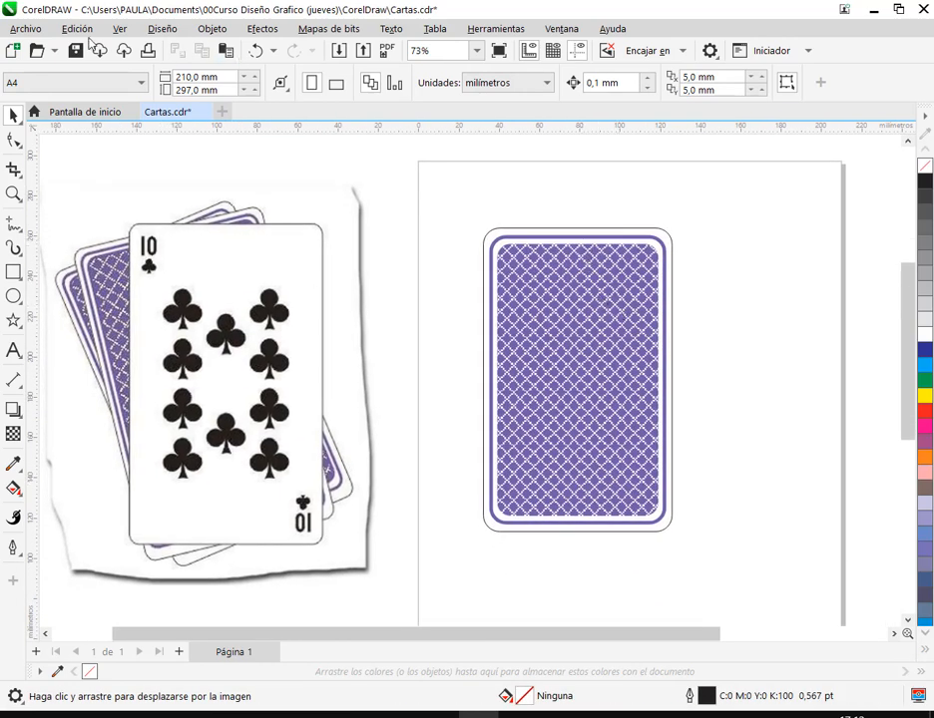
Step: Turn off snapping for the drawing and select the lattice-patterned rectangle inside the purple border
left_click(120, 29)
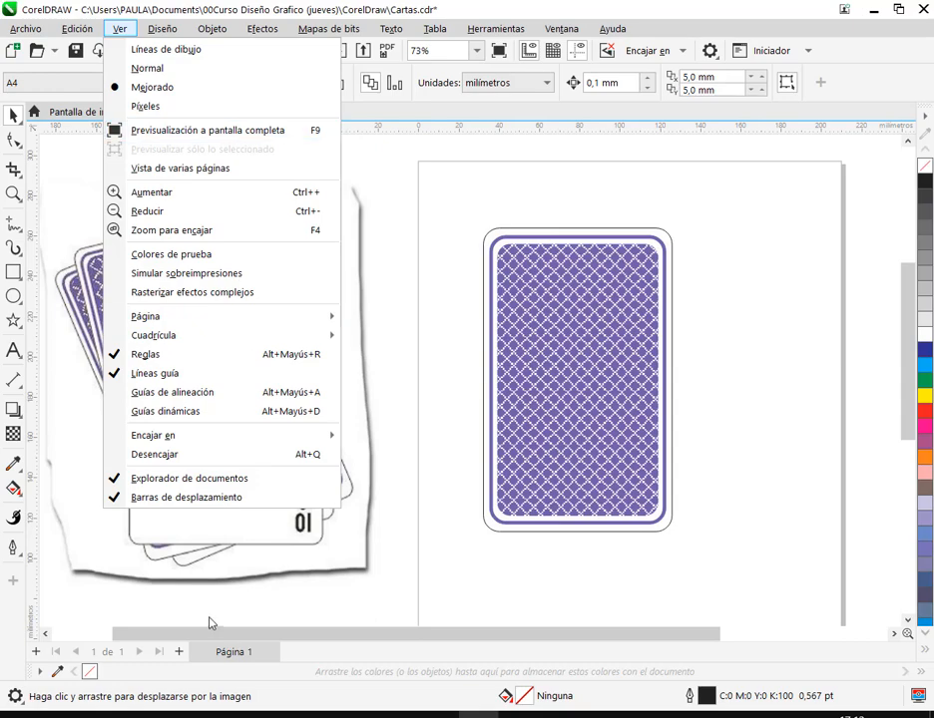
left_click(180, 463)
left_click(561, 243)
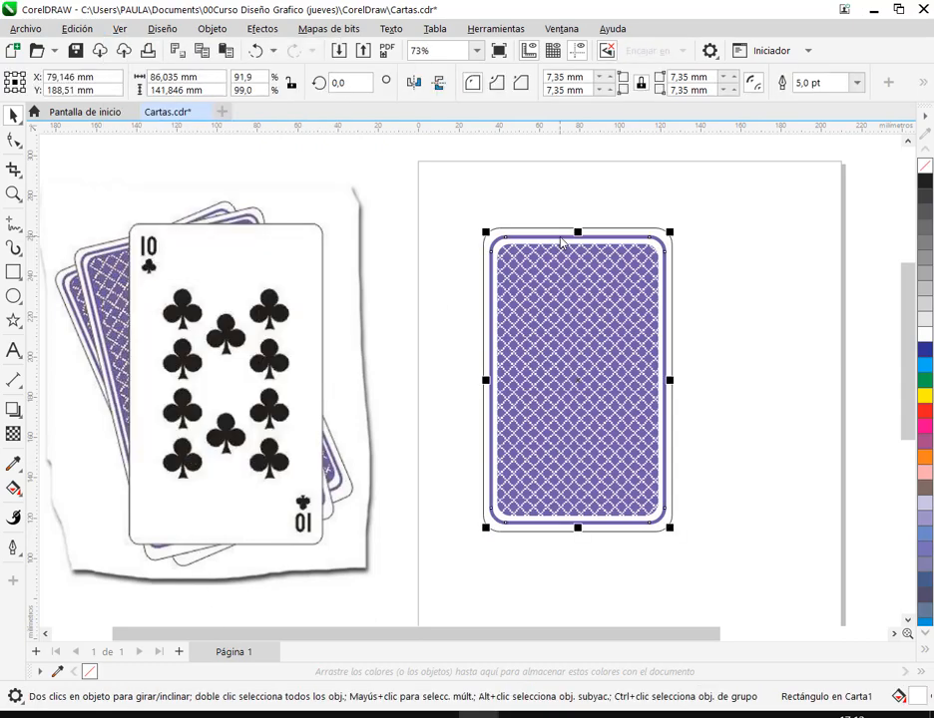
left_click(621, 259)
scroll(643, 255, "up", 4)
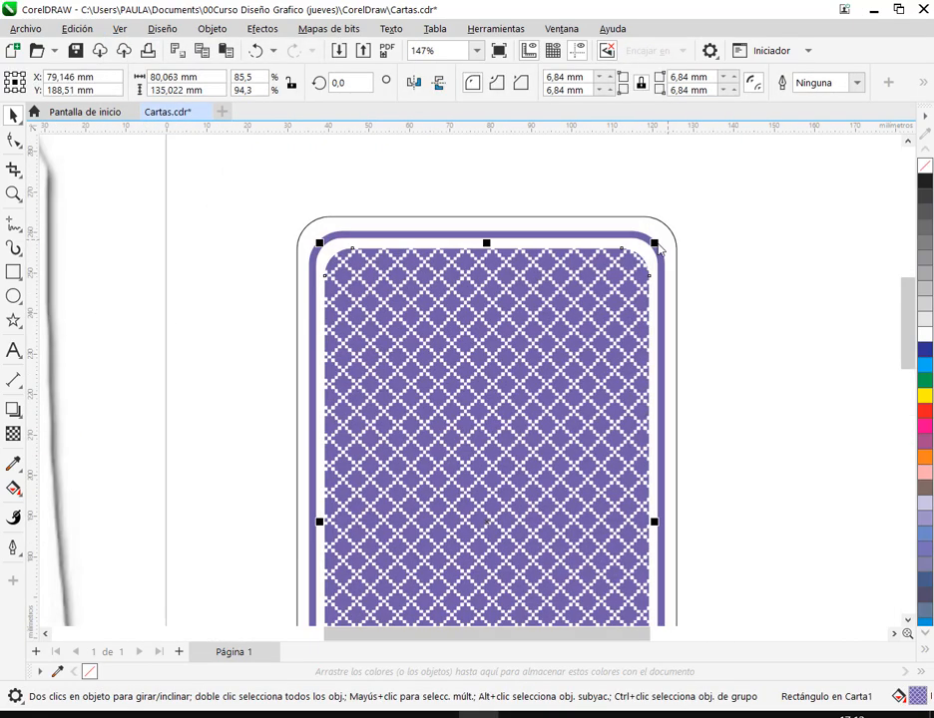
Step: Enlarge the patterned inner rectangle around its centre to about 82.2 by 138.6 mm, narrowing the white gap inside the purple border
left_click_drag(647, 251, 673, 210)
left_click(665, 271, "shift")
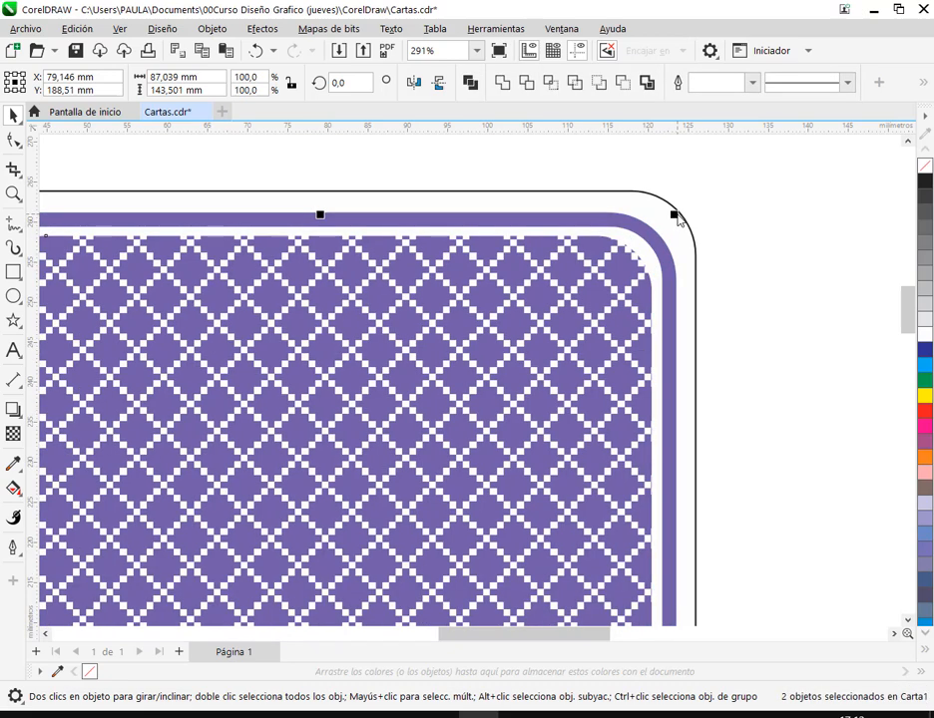
left_click(744, 248)
scroll(654, 295, "down", 2)
scroll(655, 295, "down", 2)
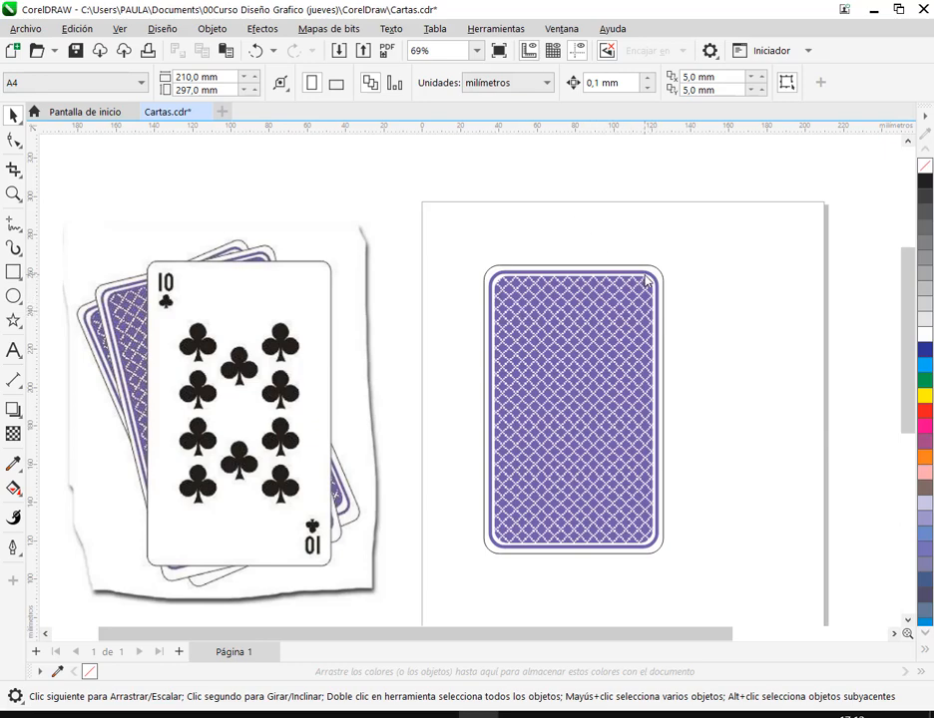
scroll(645, 282, "up", 3)
left_click(646, 283)
scroll(646, 283, "up", 2)
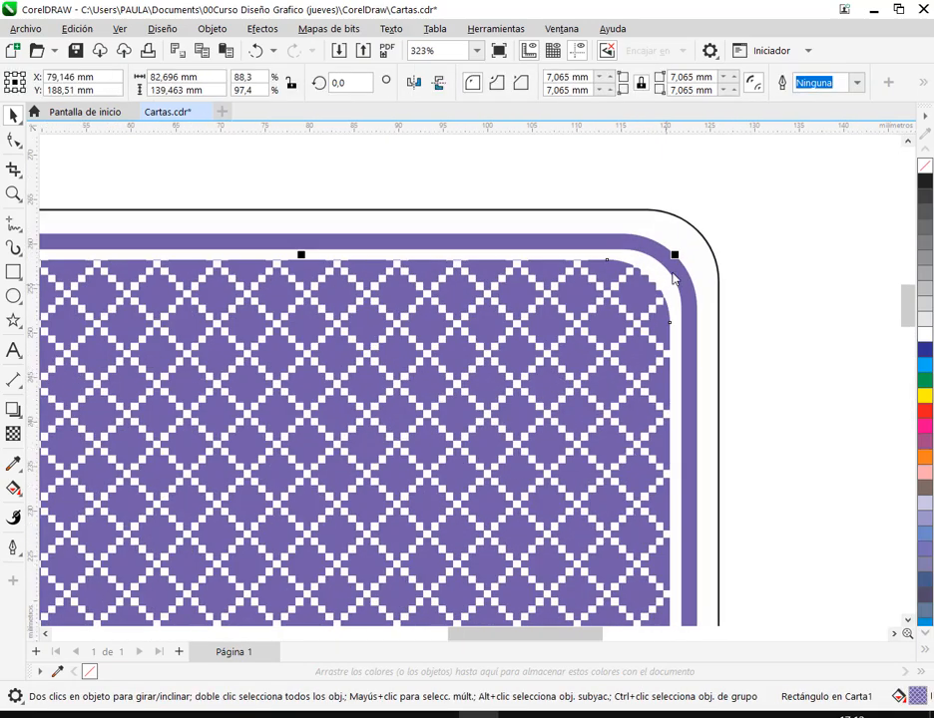
left_click_drag(674, 256, 671, 260)
scroll(693, 278, "down", 5)
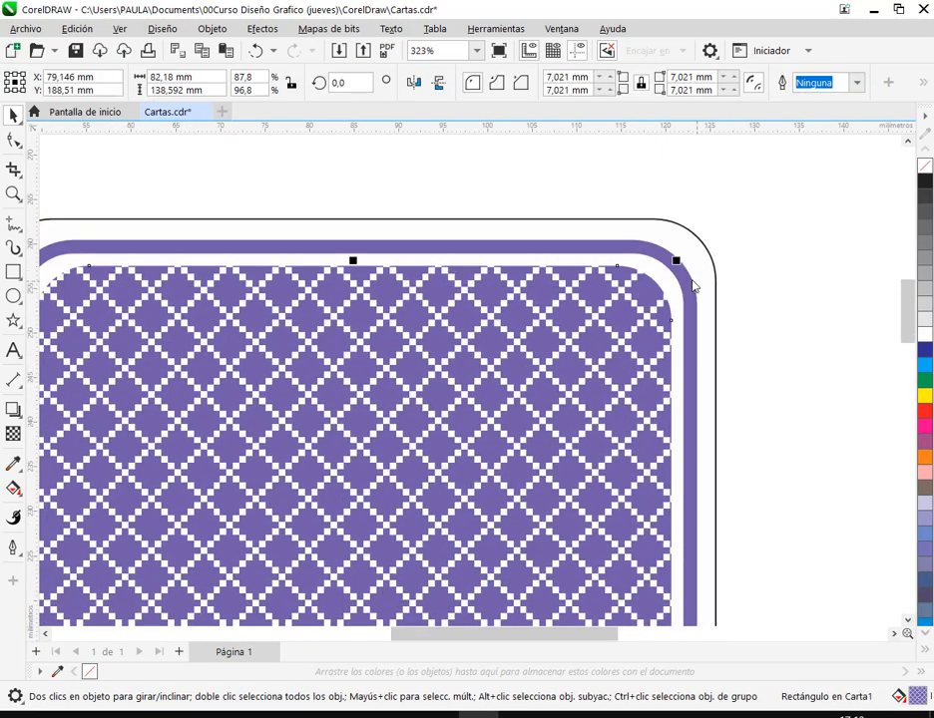
left_click(798, 349)
Step: Group the three rectangles that form the card back
left_click_drag(798, 349, 721, 300)
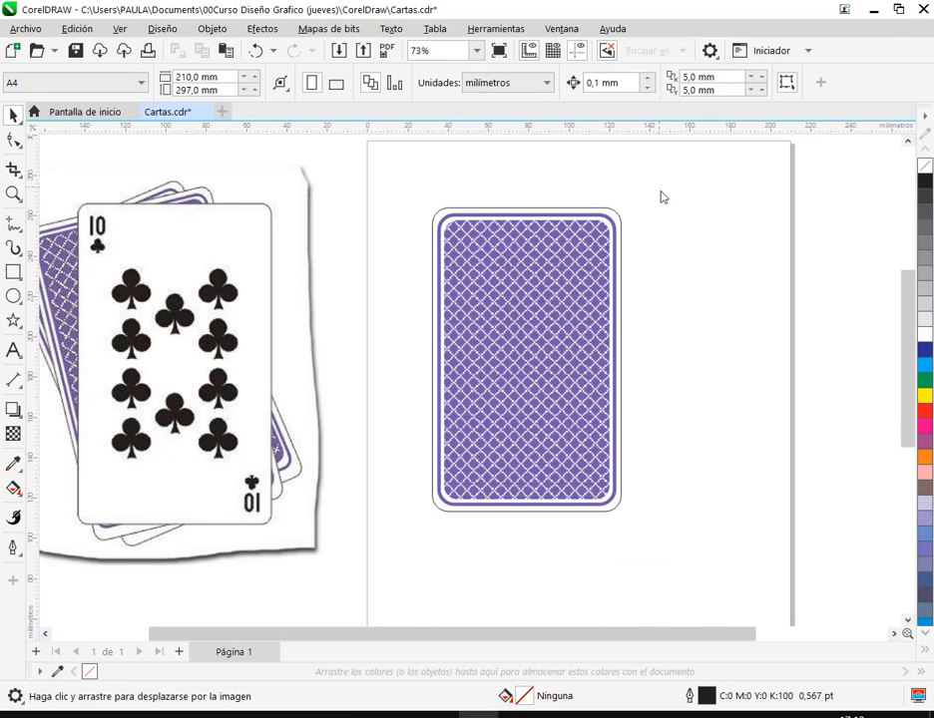
left_click_drag(661, 188, 415, 540)
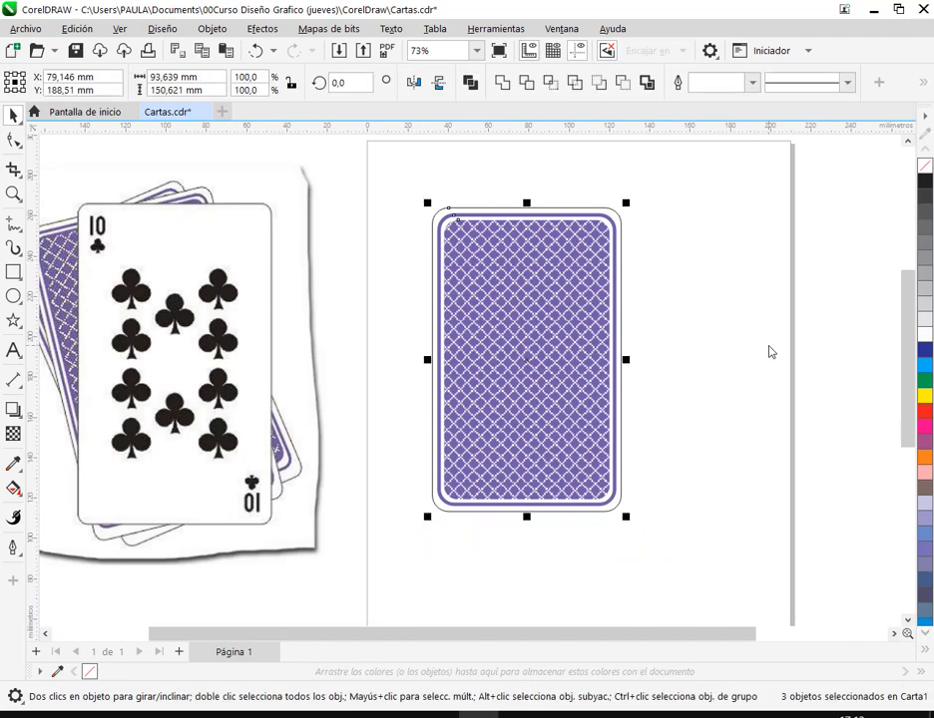
key("ctrl+g")
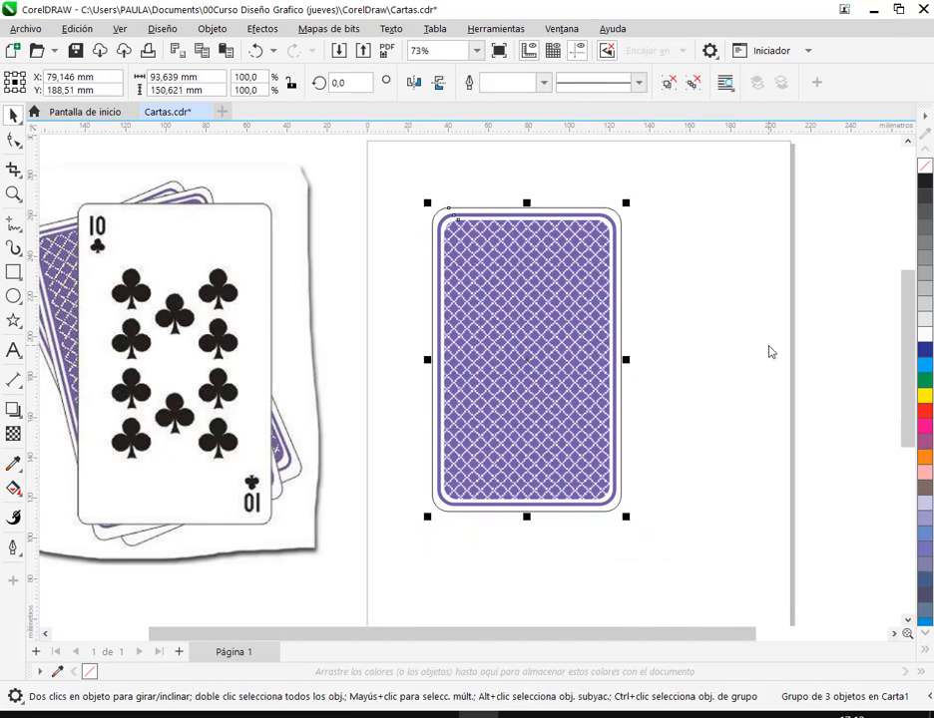
left_click(769, 351)
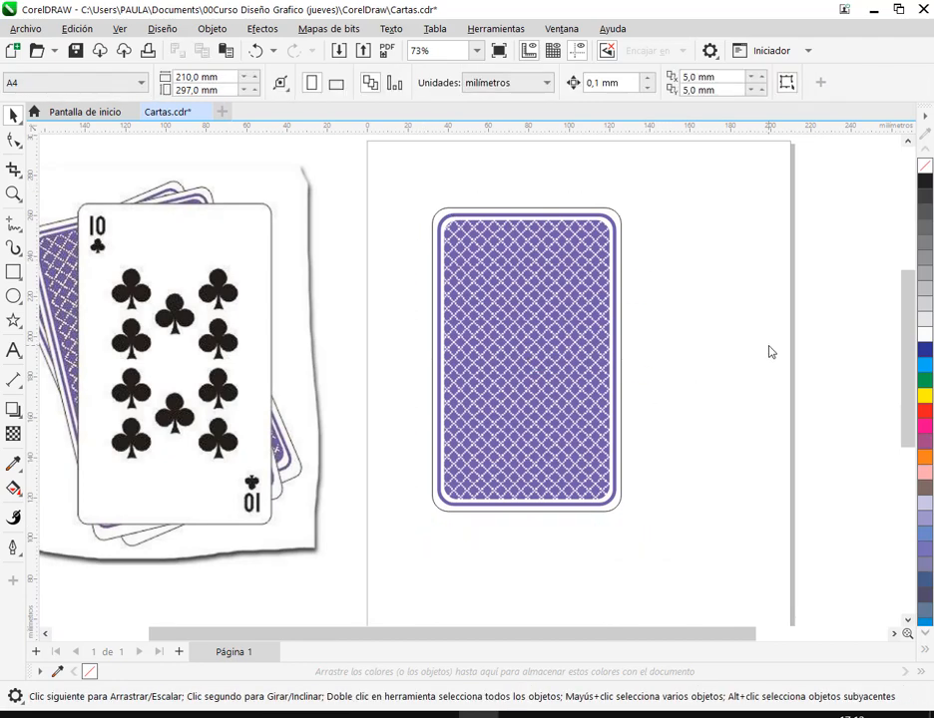
Step: Show the list of document objects and make the empty layer Capa 3 active
left_click(561, 28)
mouse_move(612, 28)
mouse_move(562, 28)
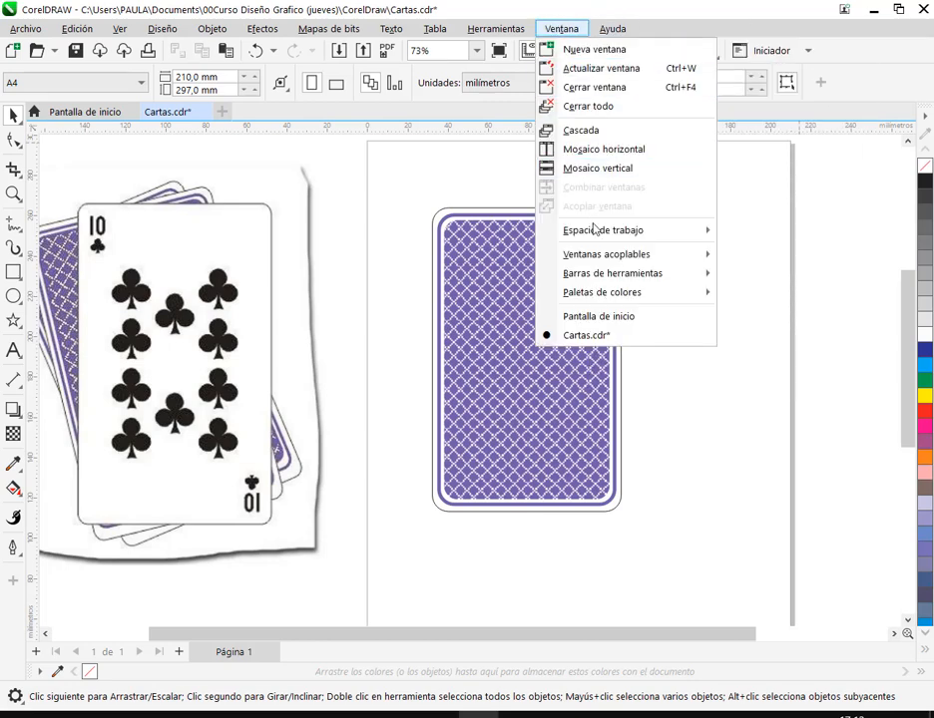
mouse_move(606, 258)
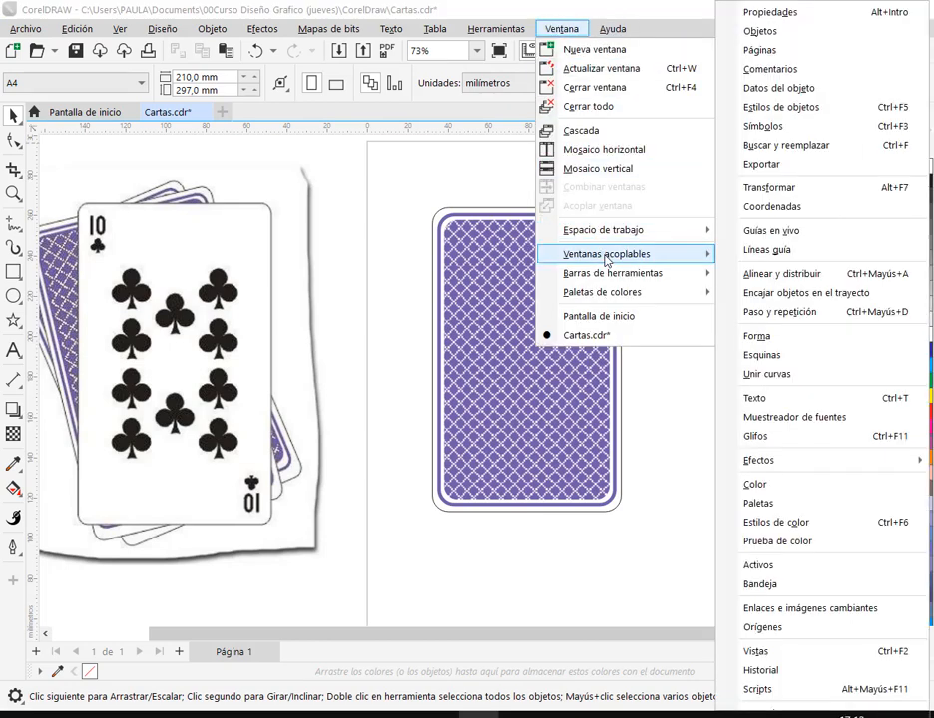
left_click(811, 31)
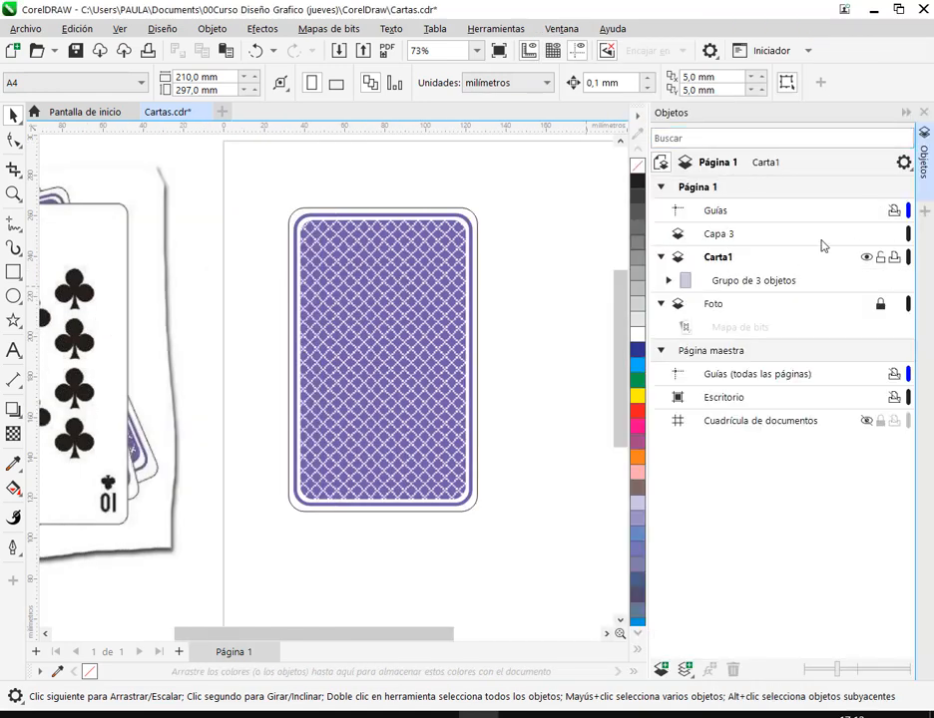
left_click(725, 261)
left_click(726, 238)
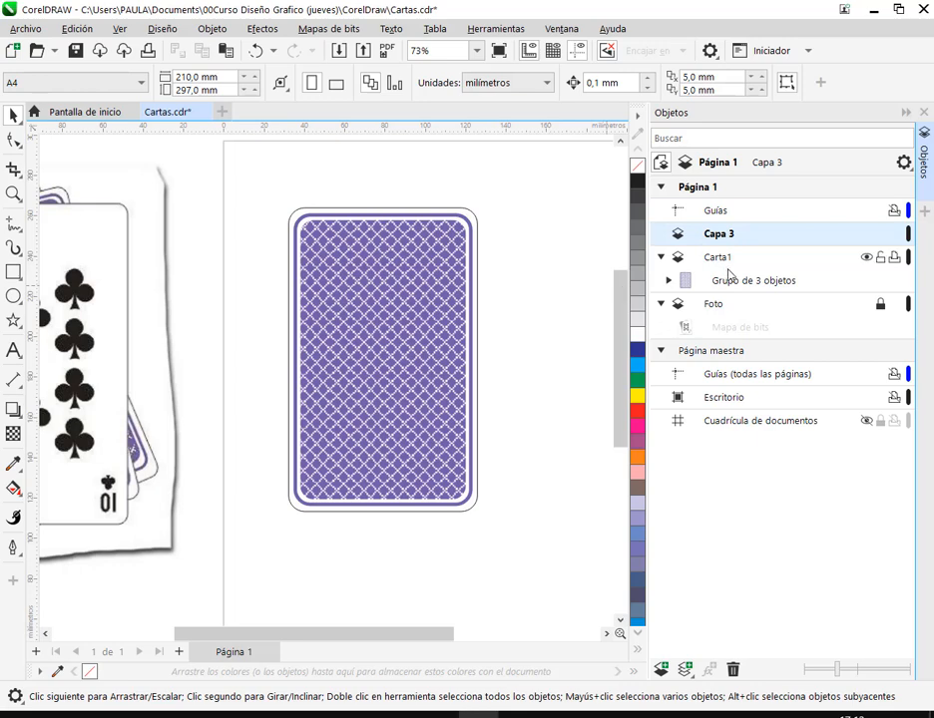
Step: Copy the card-back group from layer Carta1 and paste it into layer Capa 3
left_click(451, 301)
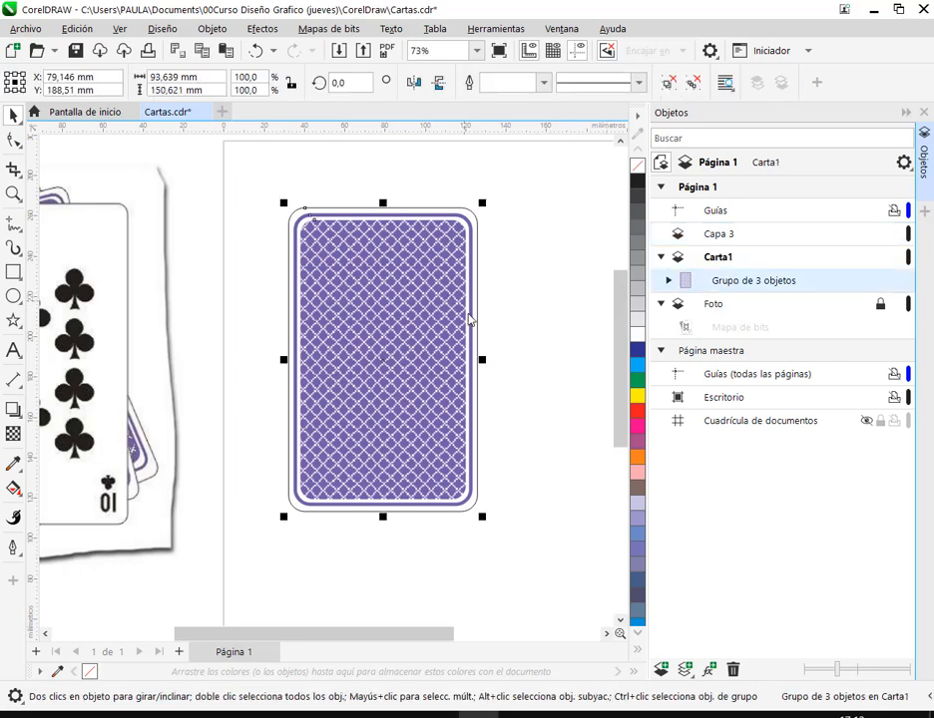
right_click(417, 294)
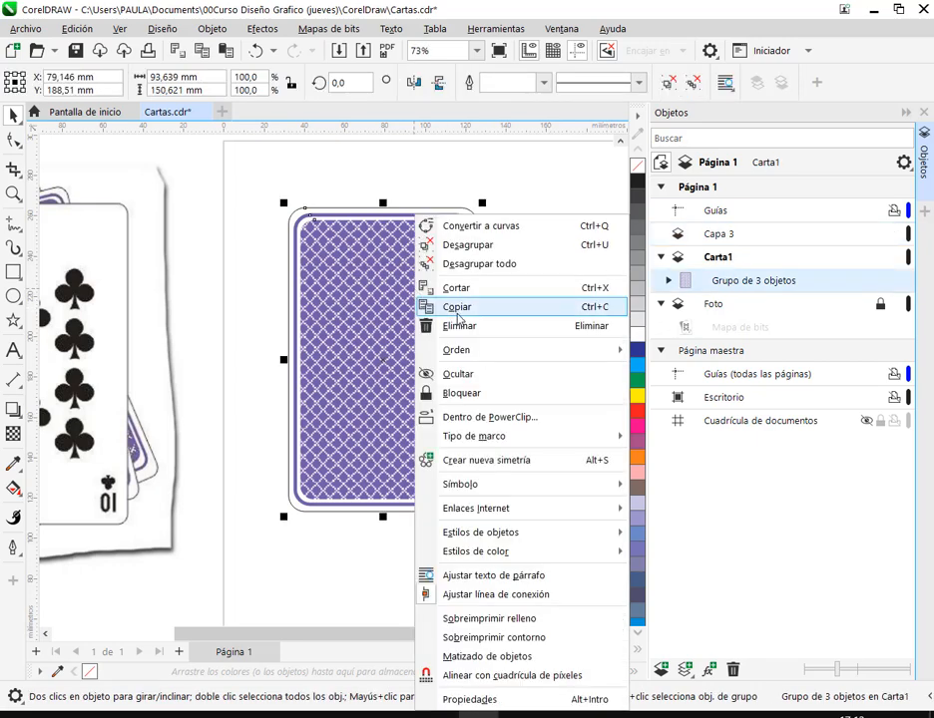
left_click(457, 311)
left_click(719, 234)
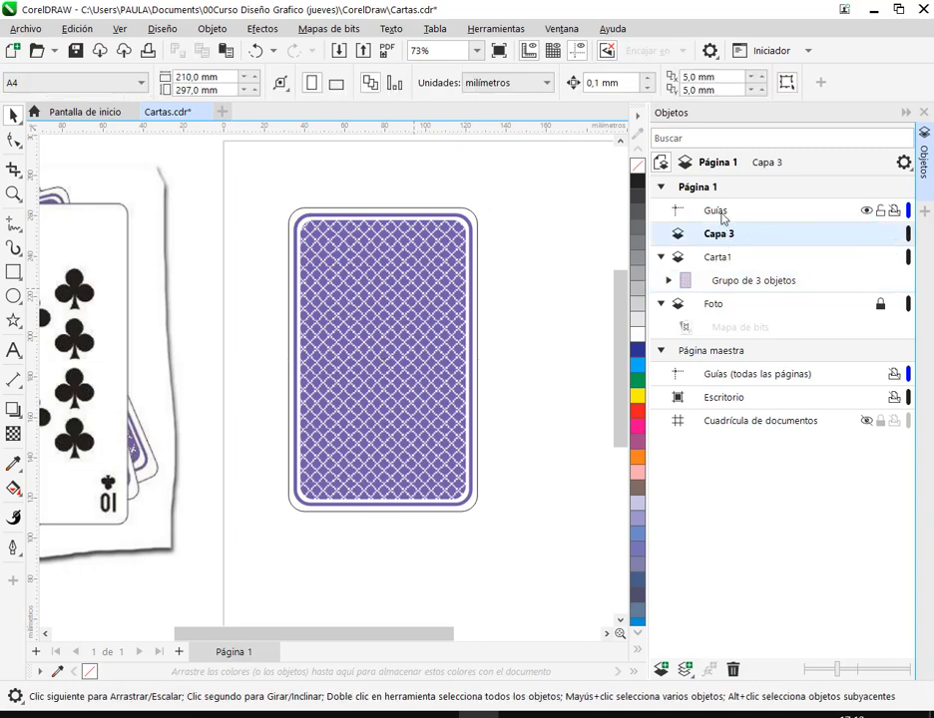
right_click(577, 243)
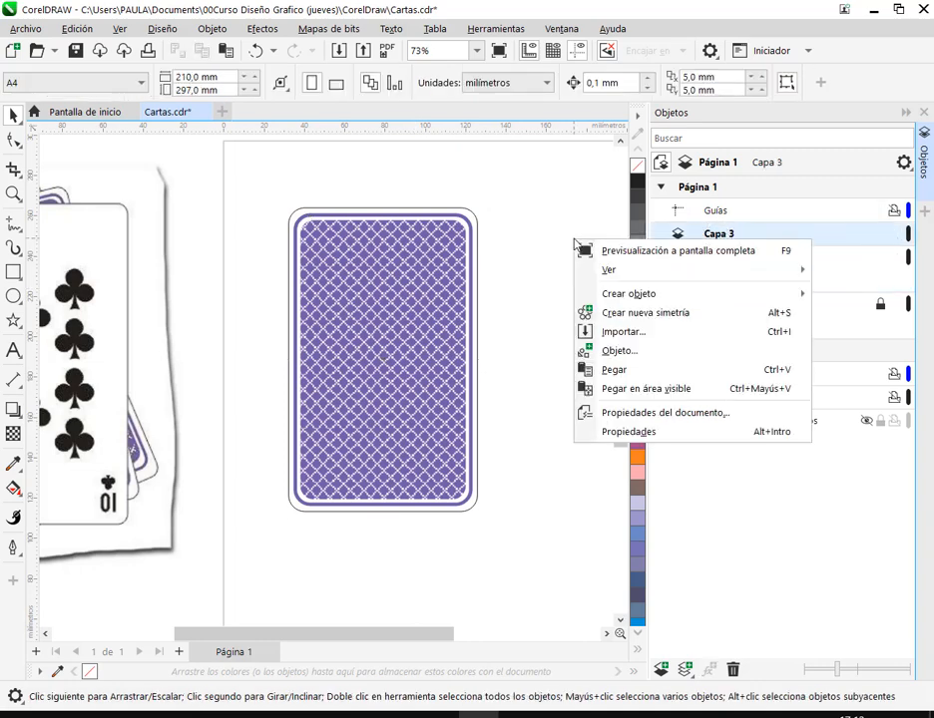
left_click(605, 371)
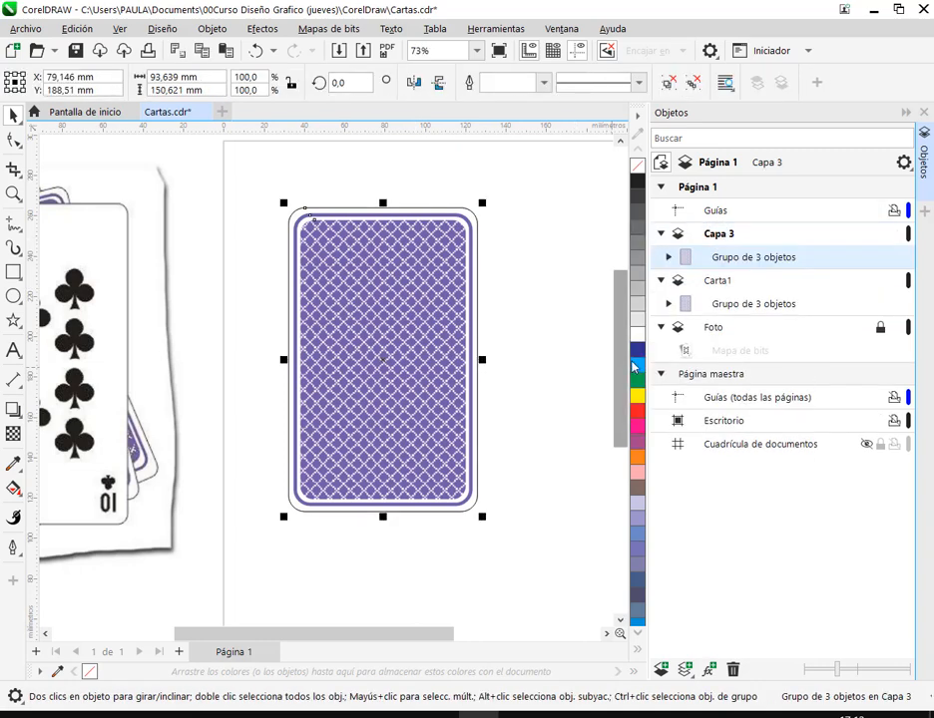
Step: Rename layer Capa 3 as Carta2
left_click(711, 234)
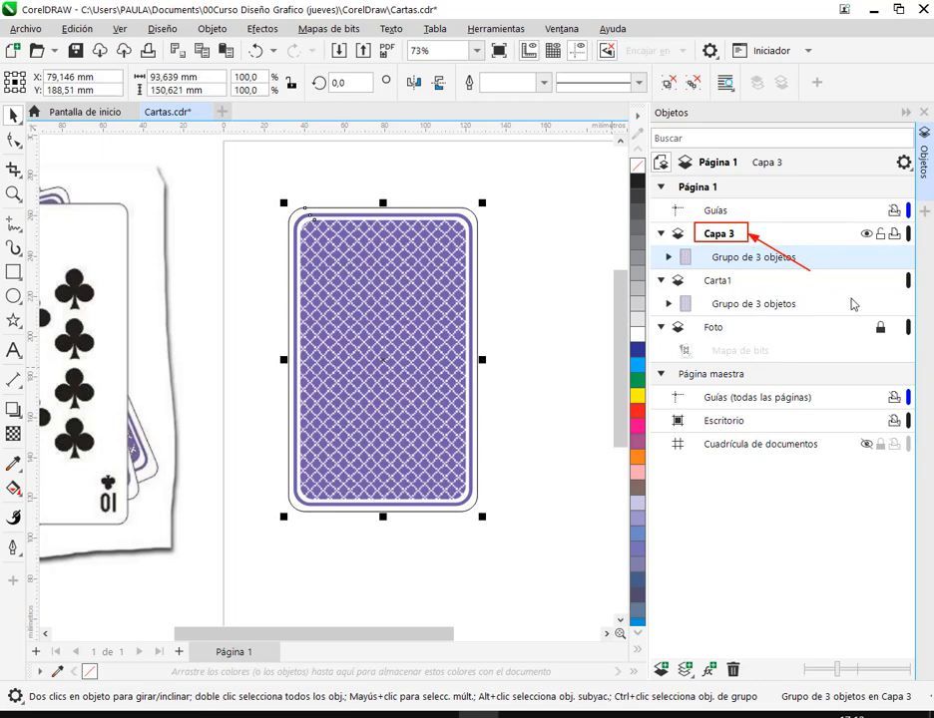
double_click(724, 235)
type("Carta2")
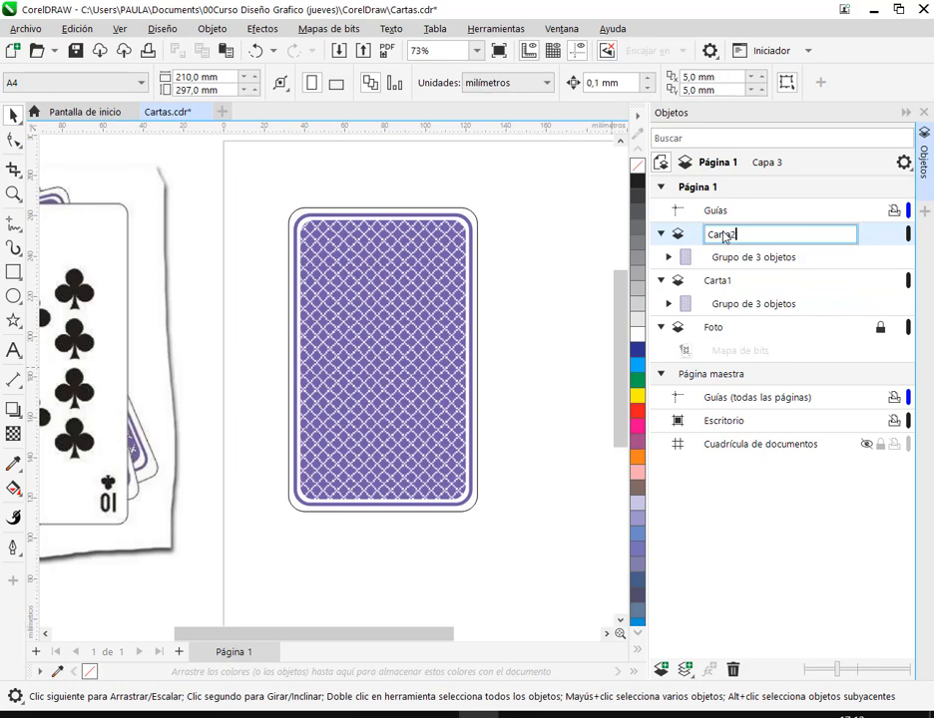
key("Return")
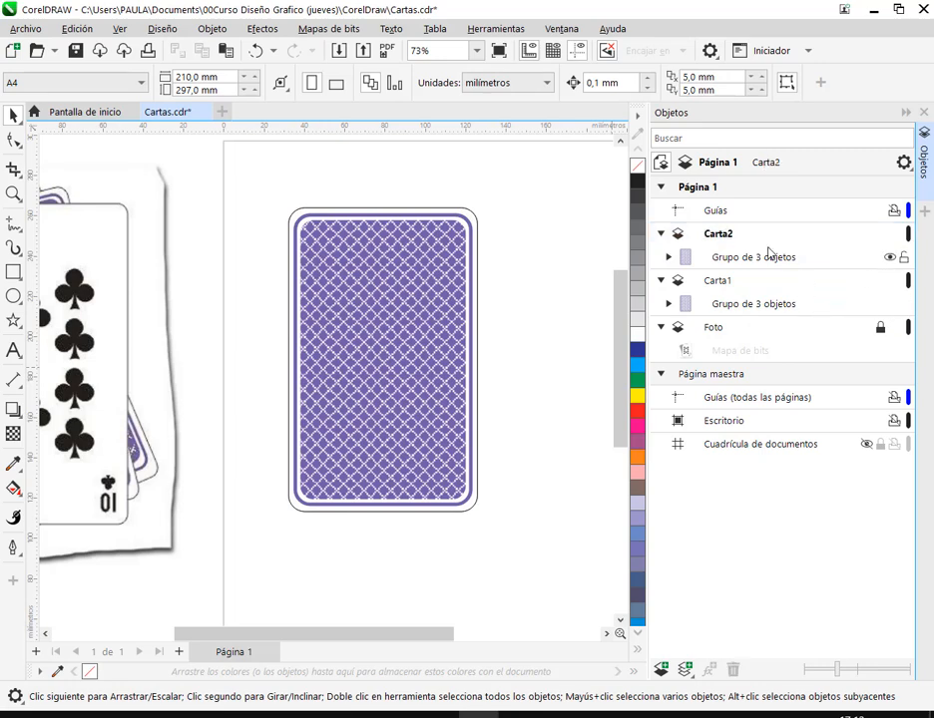
Step: Try moving the card copy on layer Carta2 away from the original and undo the move
left_click(866, 233)
left_click(865, 234)
left_click_drag(442, 278, 556, 325)
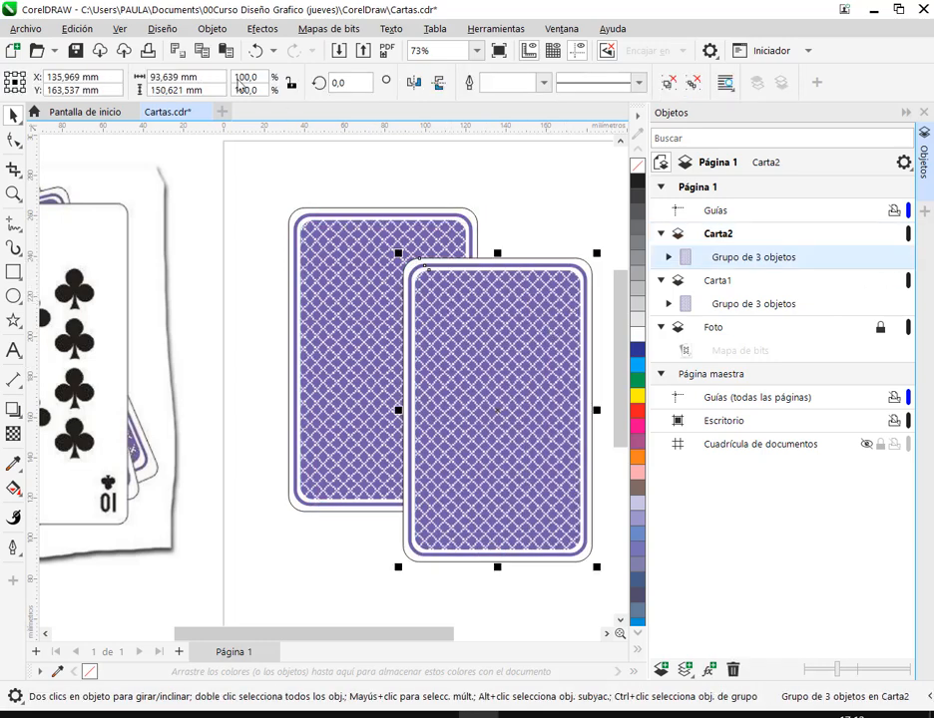
left_click(258, 53)
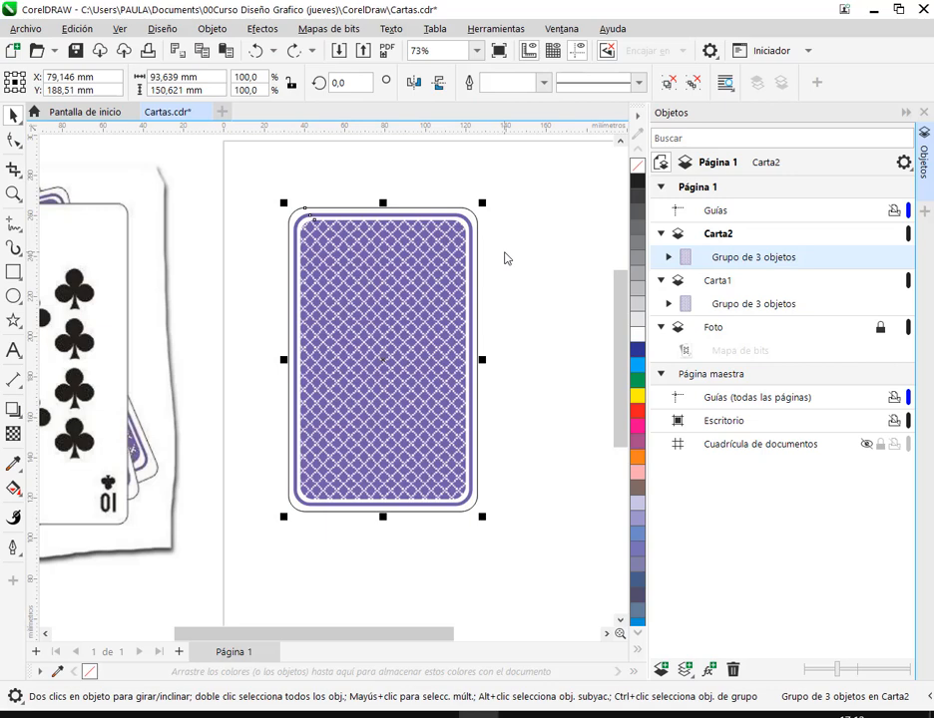
Step: Lock layer Carta1 and save the document, keeping the Carta2 card copy editable
left_click(840, 239)
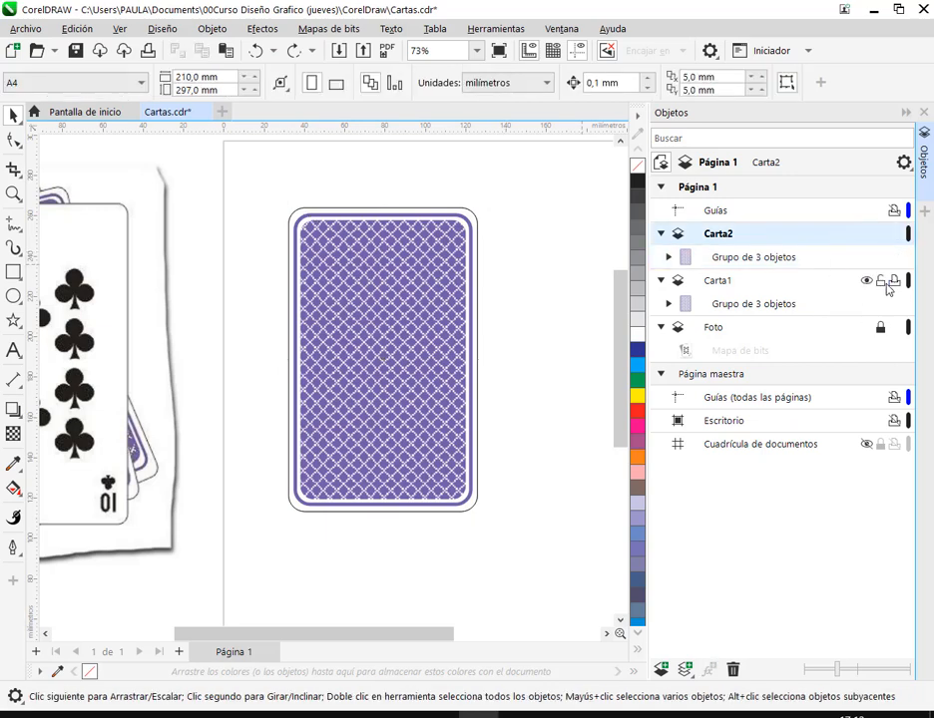
left_click(881, 283)
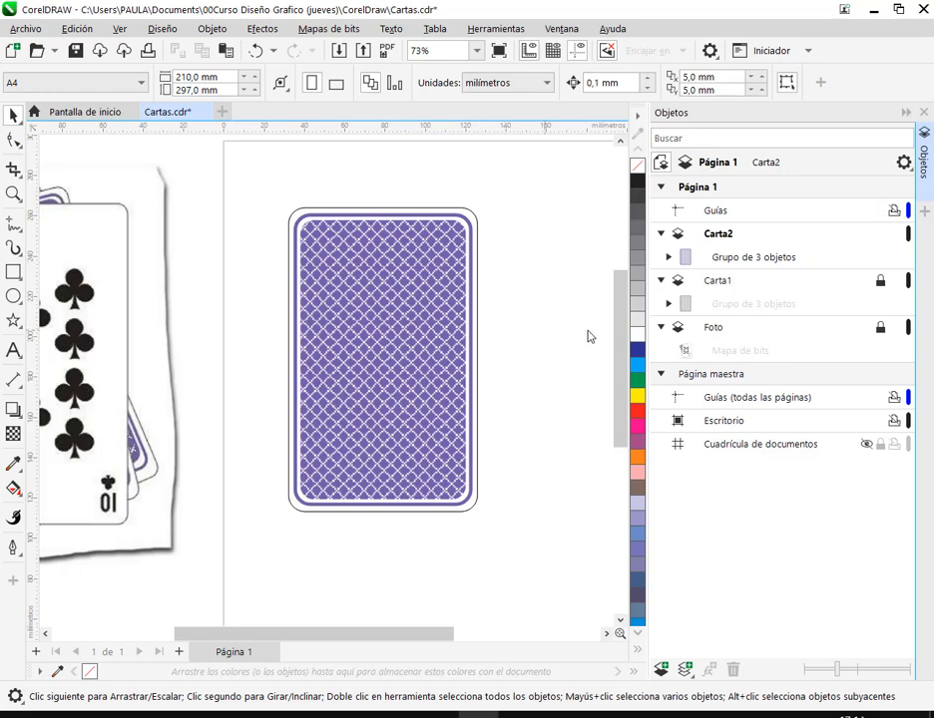
left_click(474, 293)
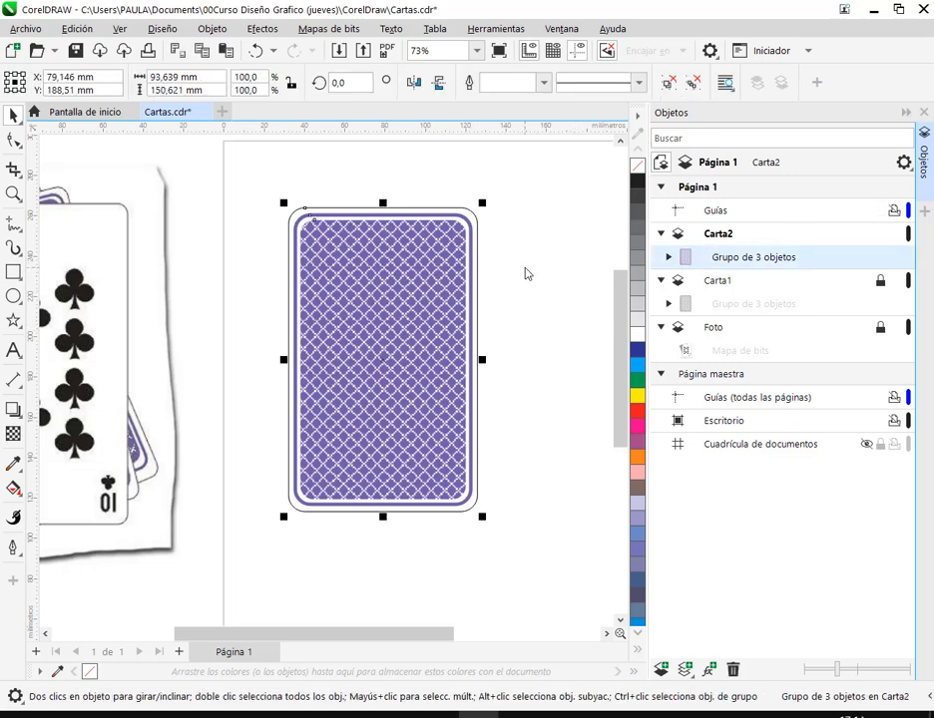
left_click(508, 321)
scroll(491, 357, "down", 1)
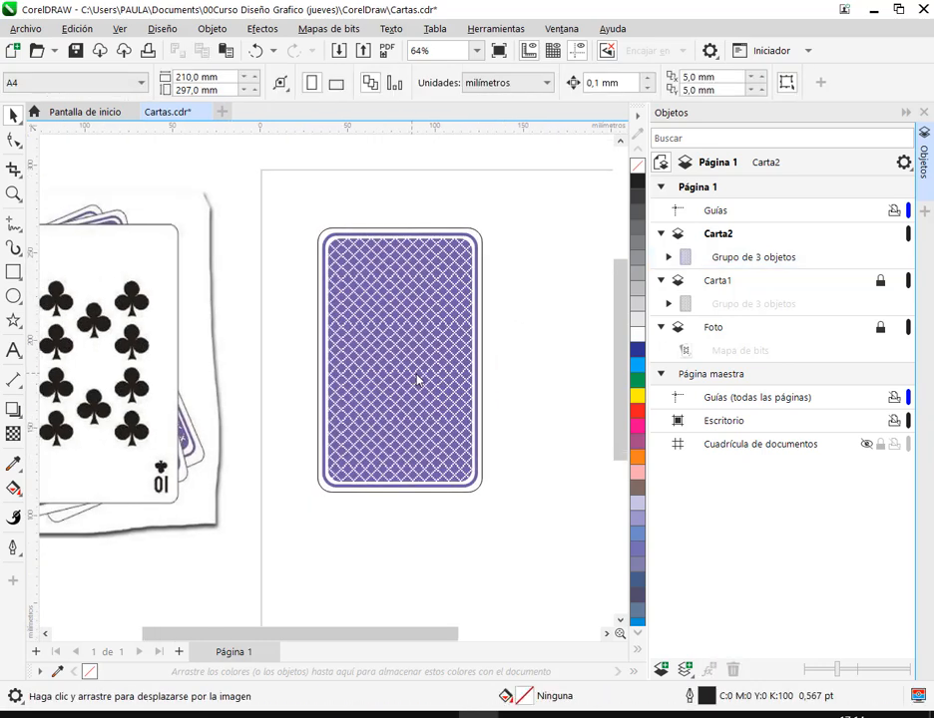
left_click_drag(417, 379, 506, 383)
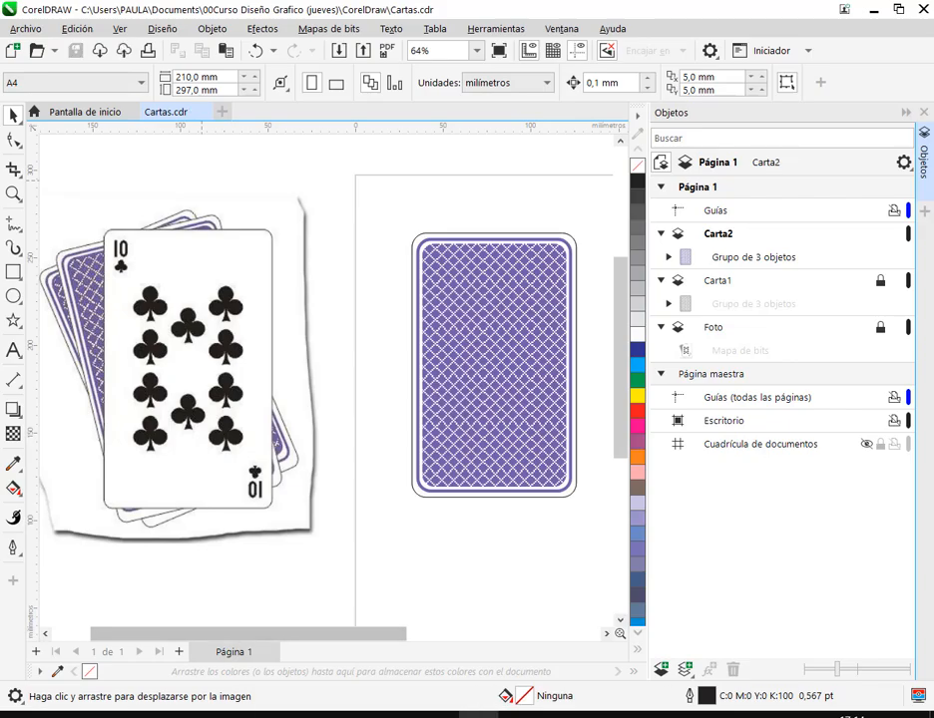
left_click(235, 715)
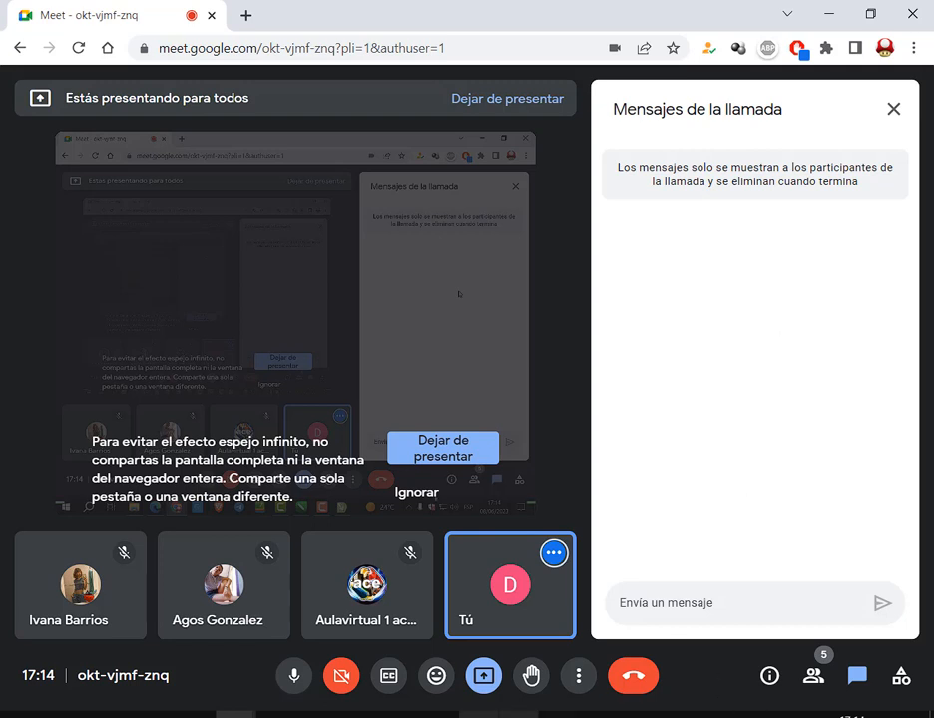
left_click(480, 715)
left_click_drag(507, 358, 485, 367)
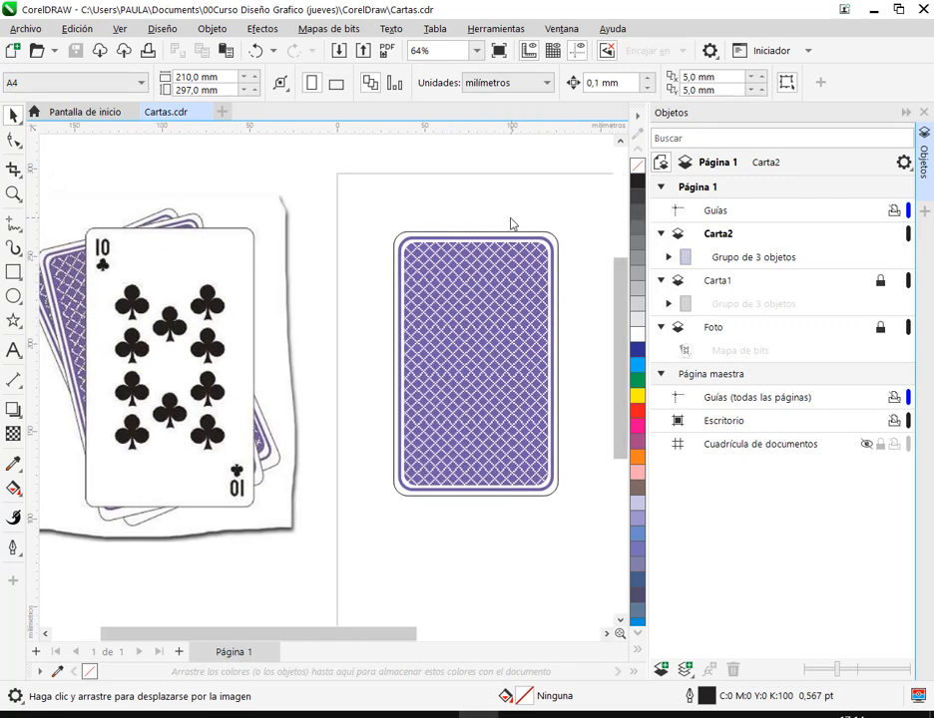
left_click(497, 239)
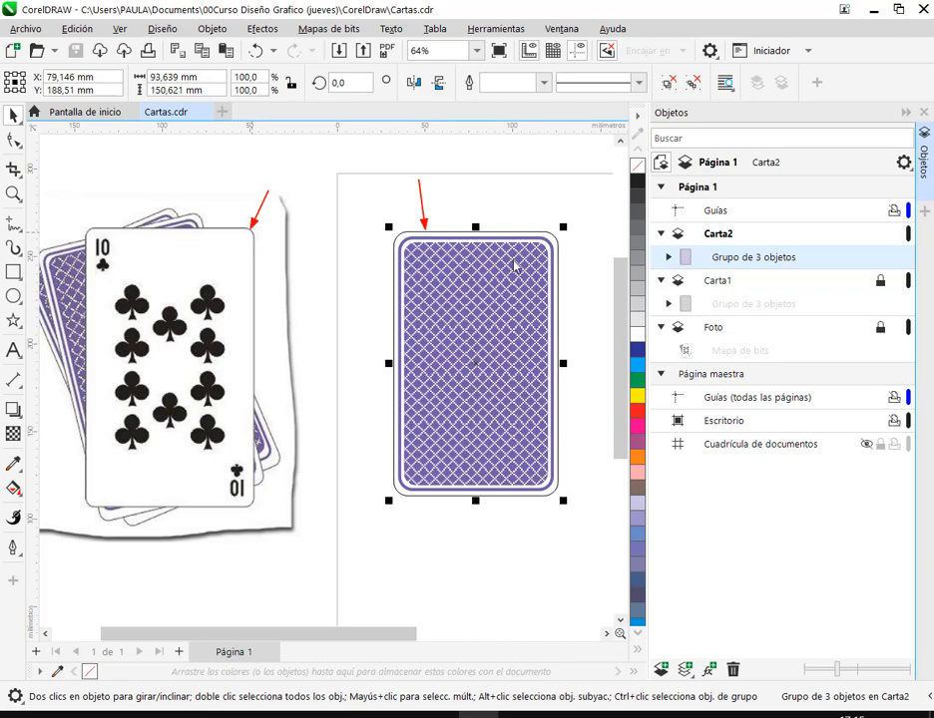
left_click(465, 213)
left_click(461, 263)
right_click(496, 321)
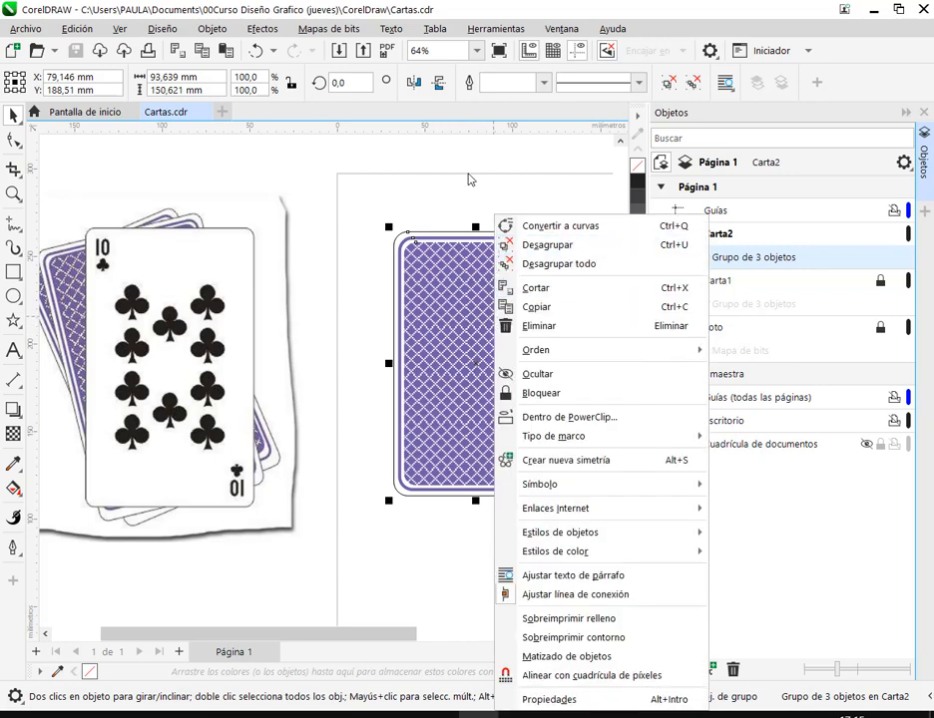
left_click(471, 180)
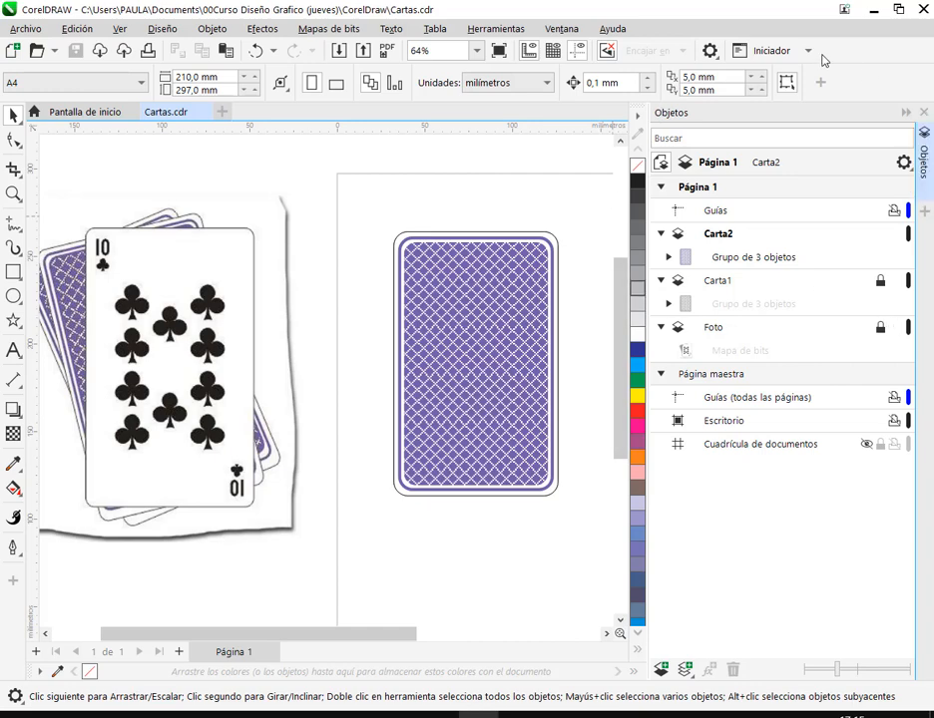
Step: Expand the card group on layer Carta2 and select each of its three rectangles in turn
left_click(746, 260)
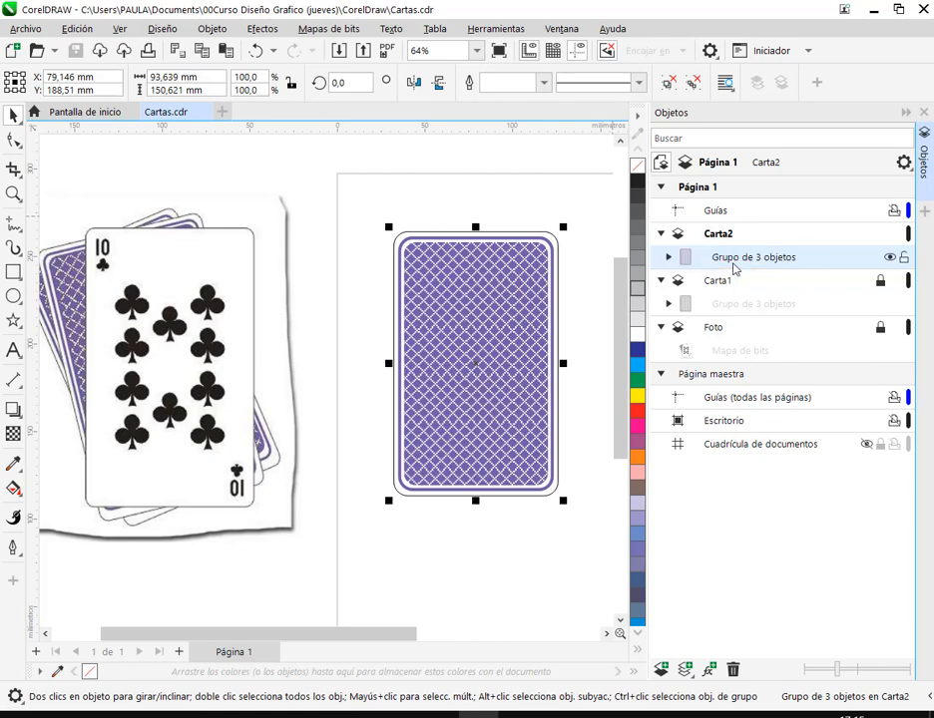
left_click(669, 259)
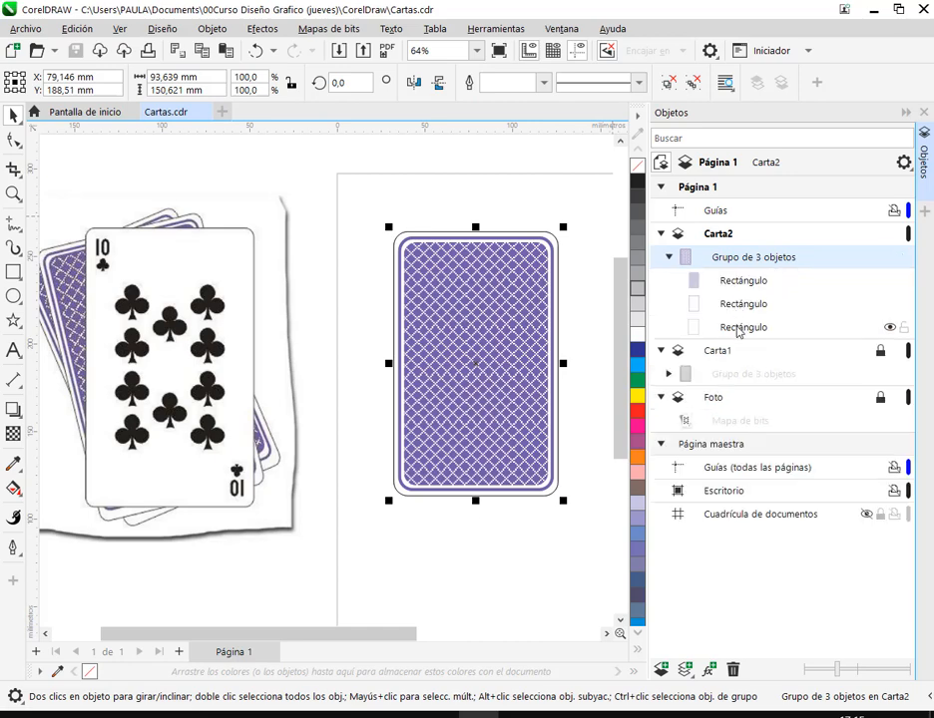
left_click(738, 329)
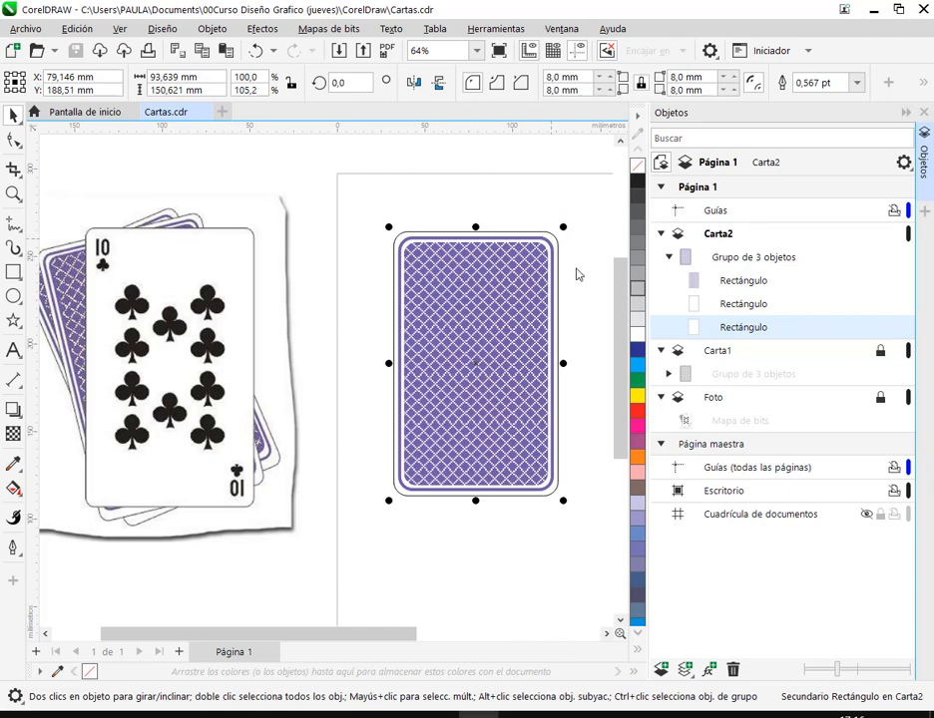
left_click(755, 307)
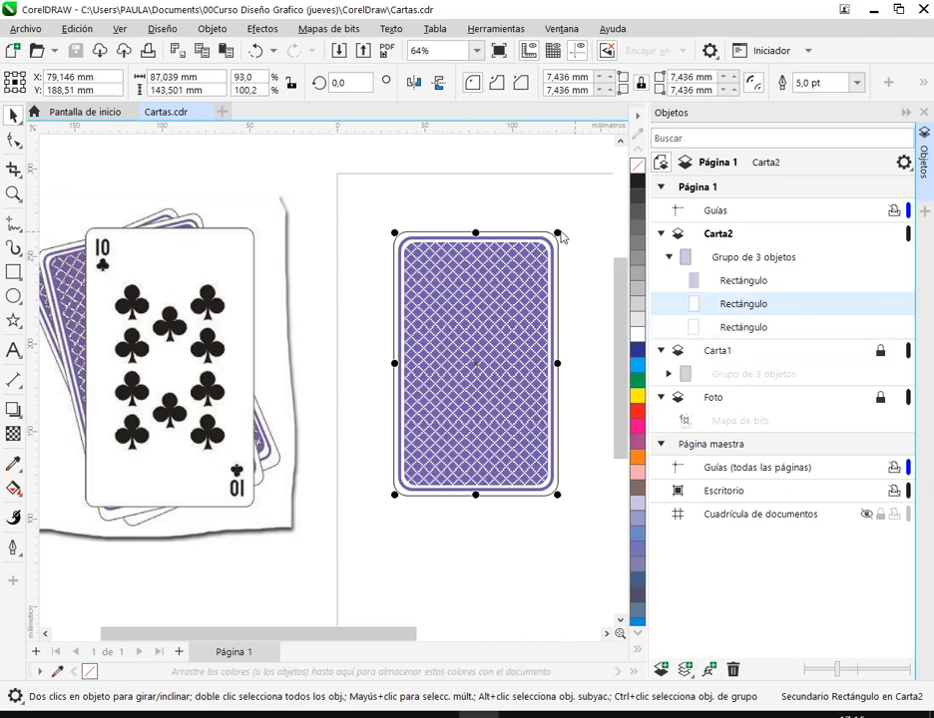
left_click(746, 284)
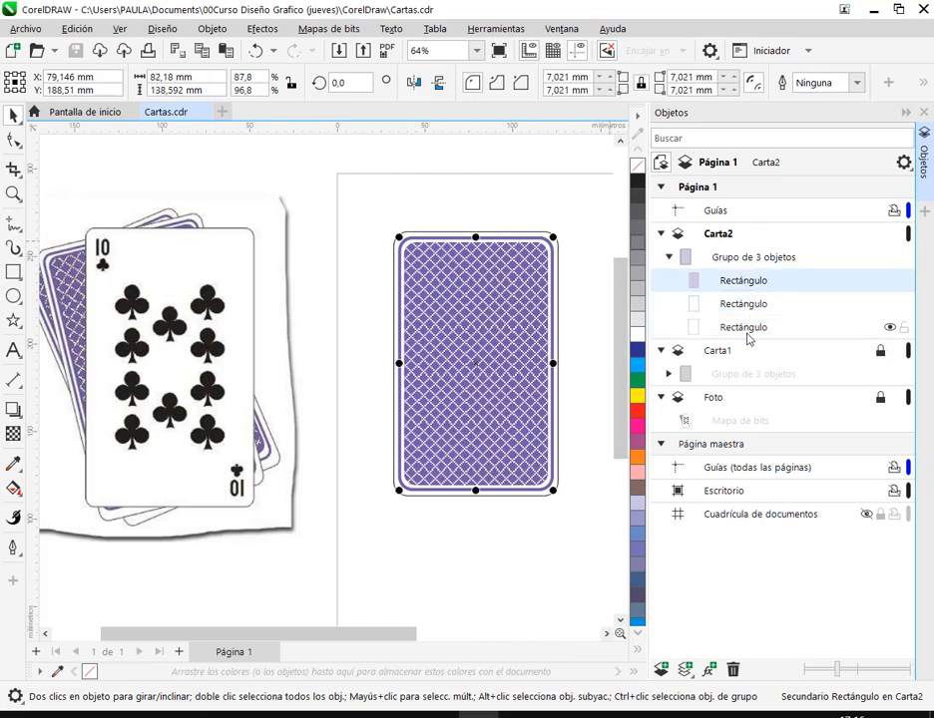
Step: Try moving the outer white rectangle out of the Carta2 card group, undo the move, and reselect the whole group
left_click(726, 329)
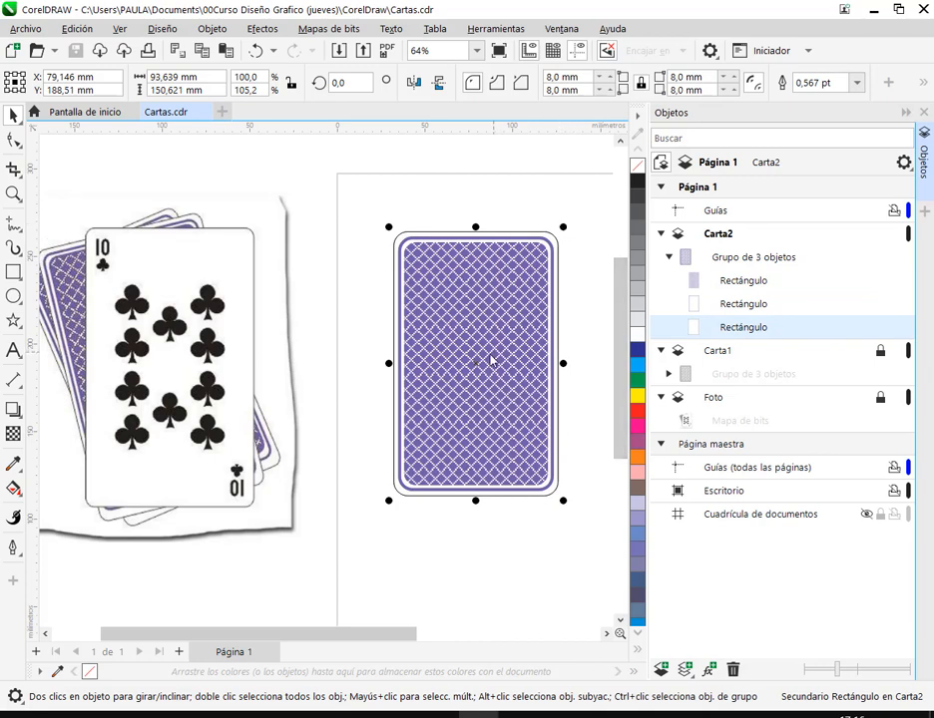
left_click_drag(476, 365, 327, 320)
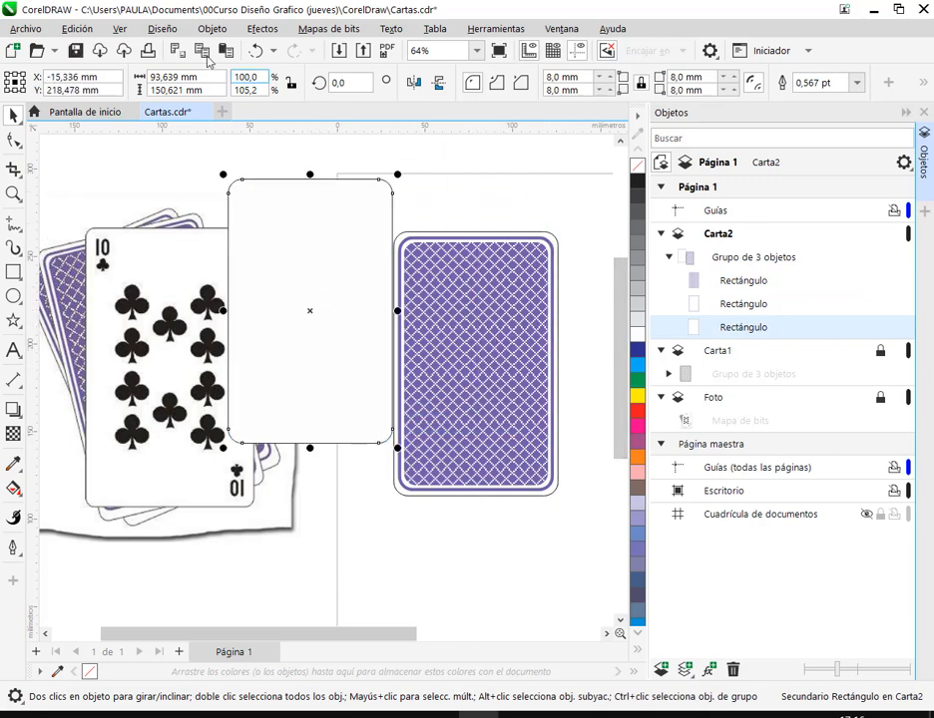
left_click(256, 51)
left_click(561, 196)
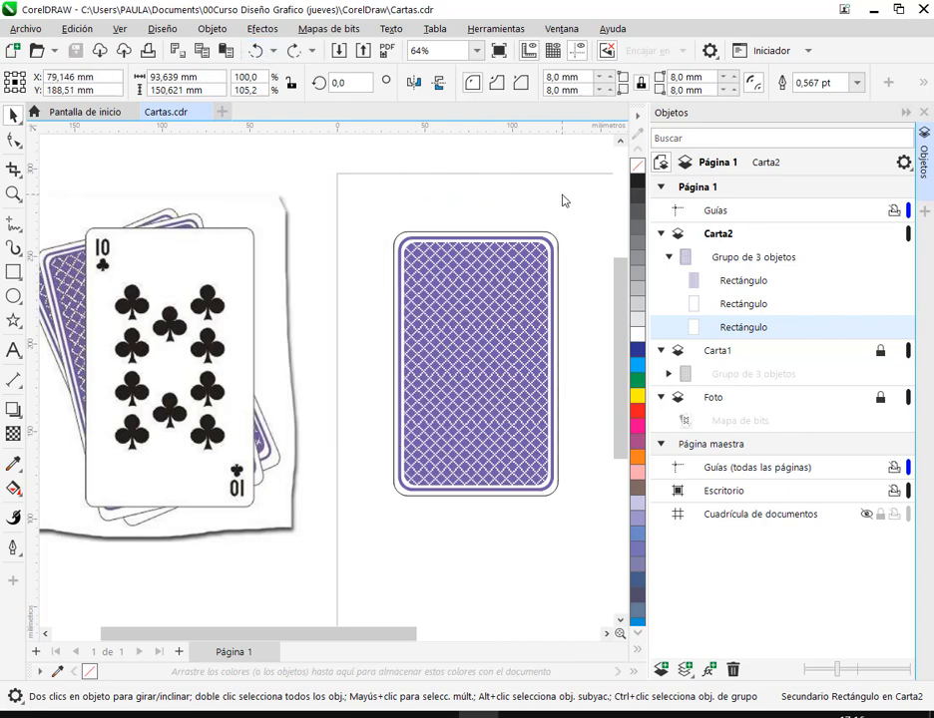
left_click(527, 263)
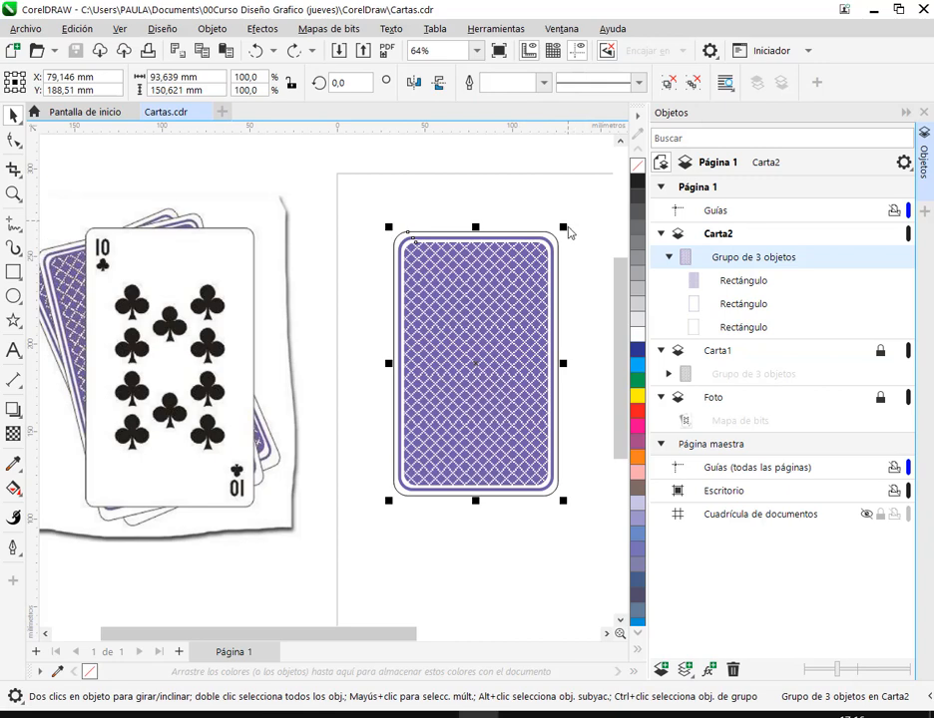
Step: Copy only the outermost white rectangle from inside the card group on layer Carta2
left_click(764, 335)
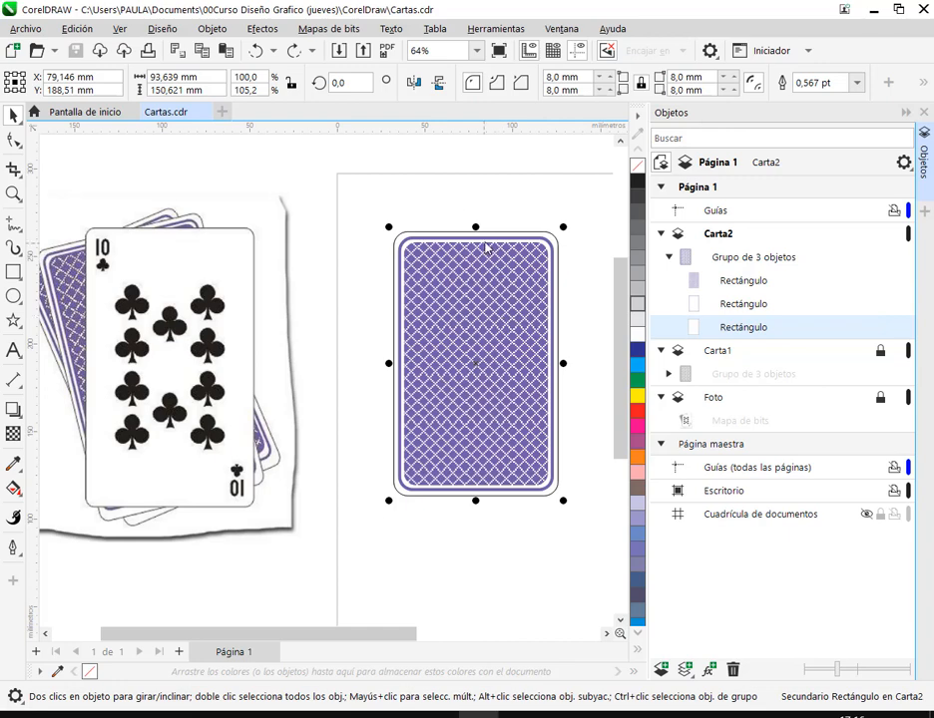
left_click(77, 28)
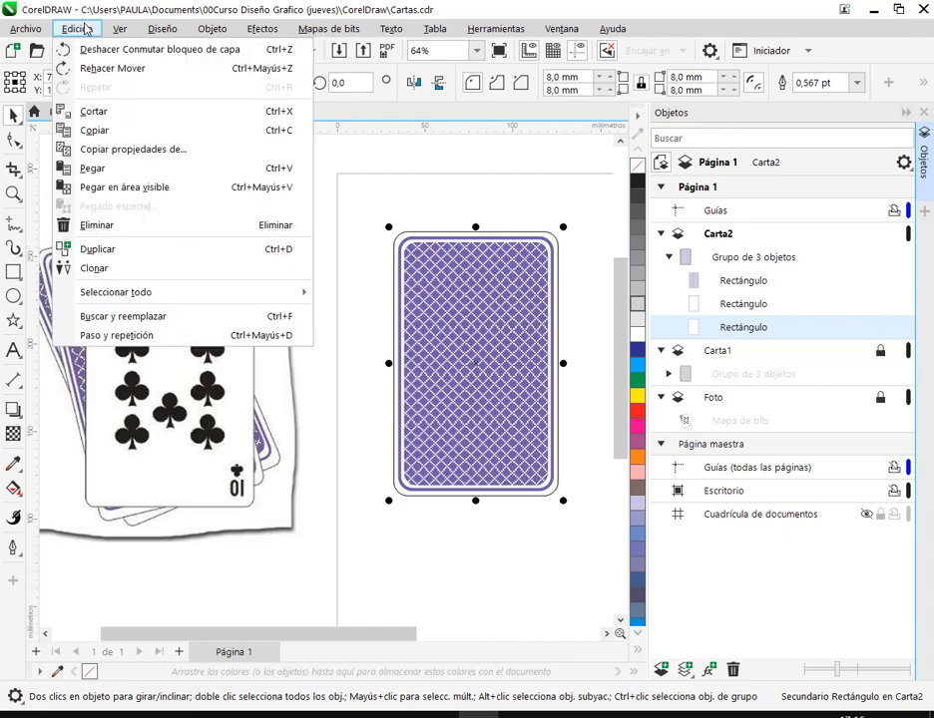
left_click(115, 129)
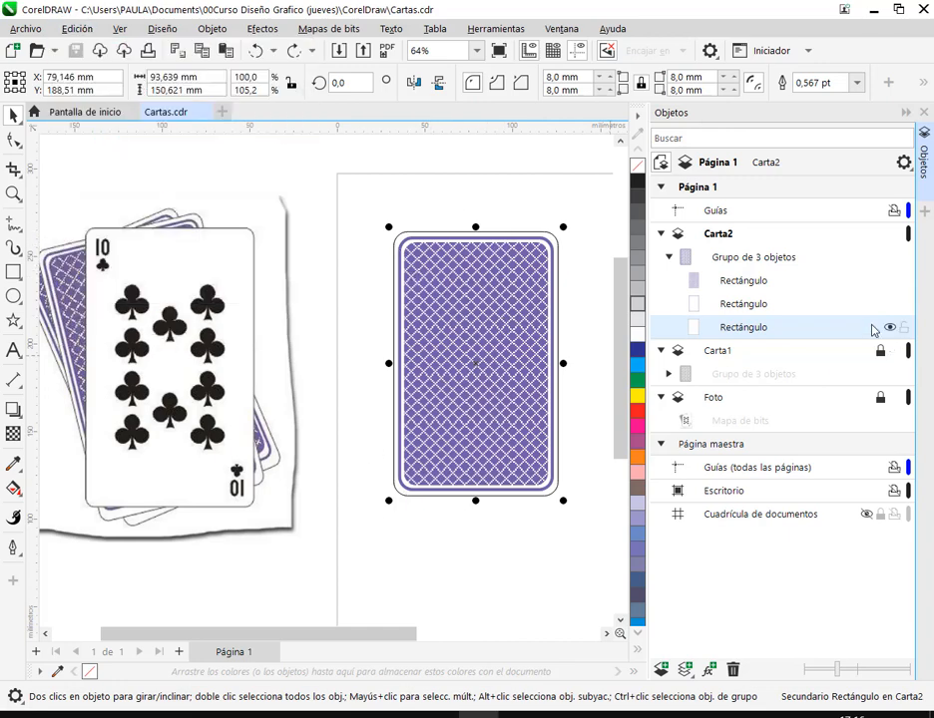
Step: Create a new layer above Carta2 and rename it Carta3
left_click(755, 235)
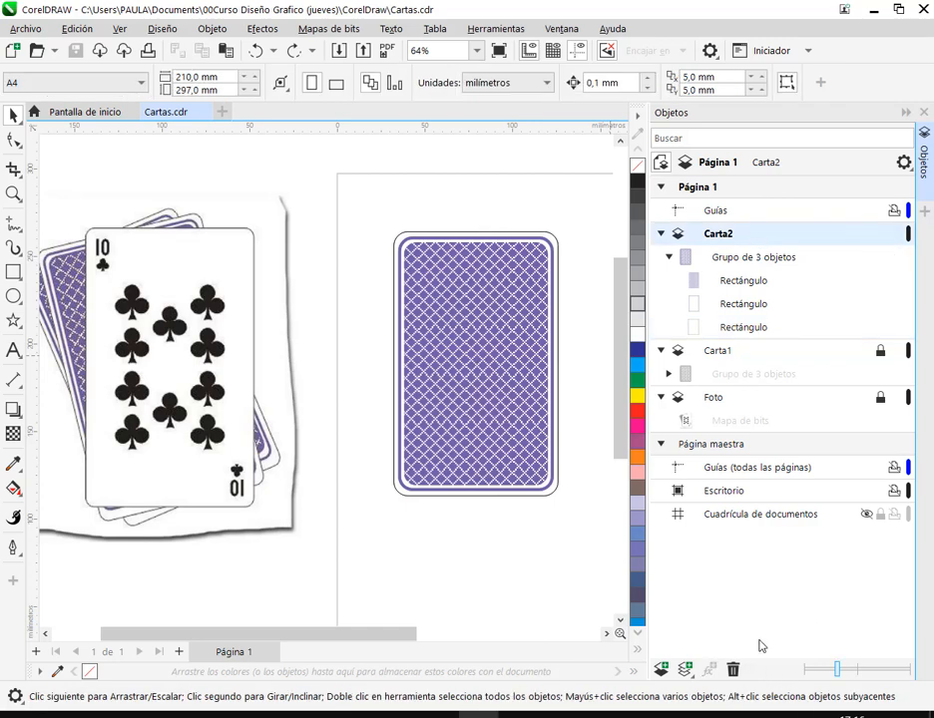
left_click(660, 670)
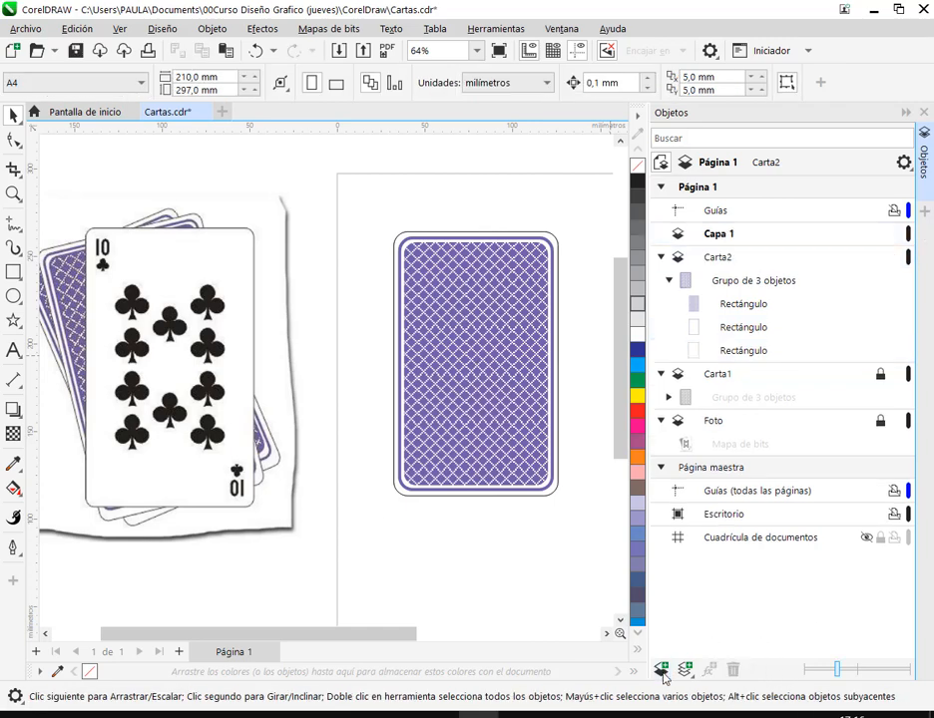
double_click(722, 235)
type("Carta3")
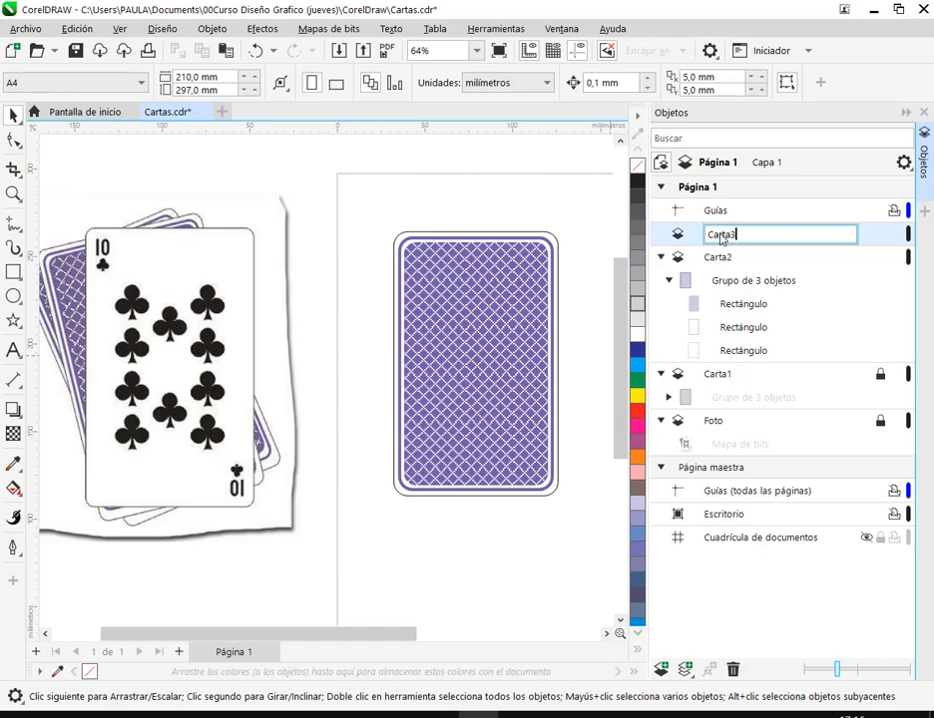
key("Return")
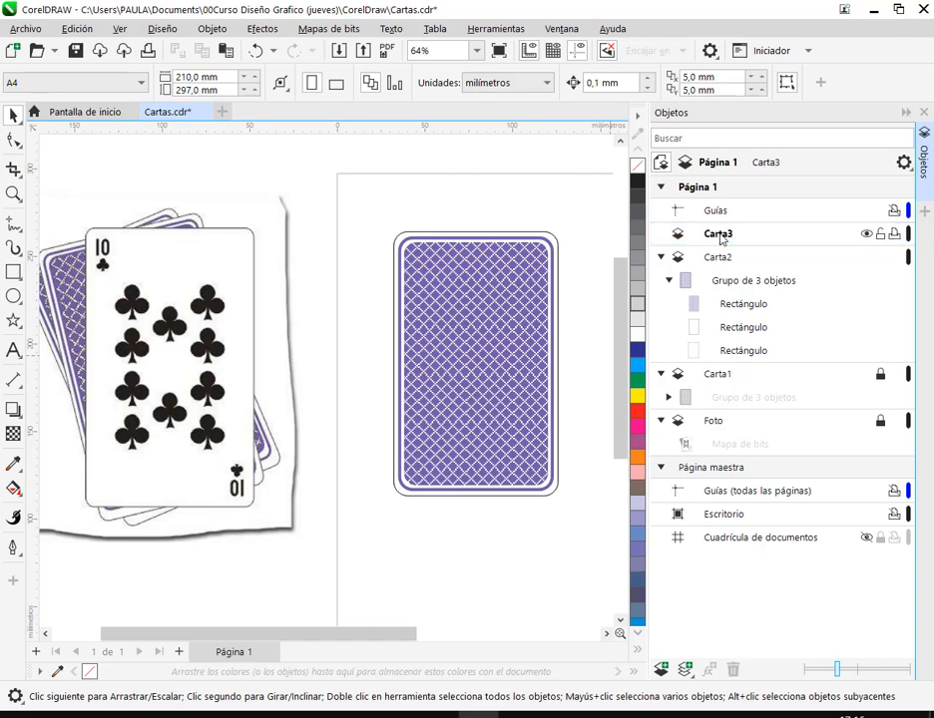
Step: Paste the copied rectangle into layer Carta3 and collapse the card group and layer Carta2 in the object list
left_click(58, 27)
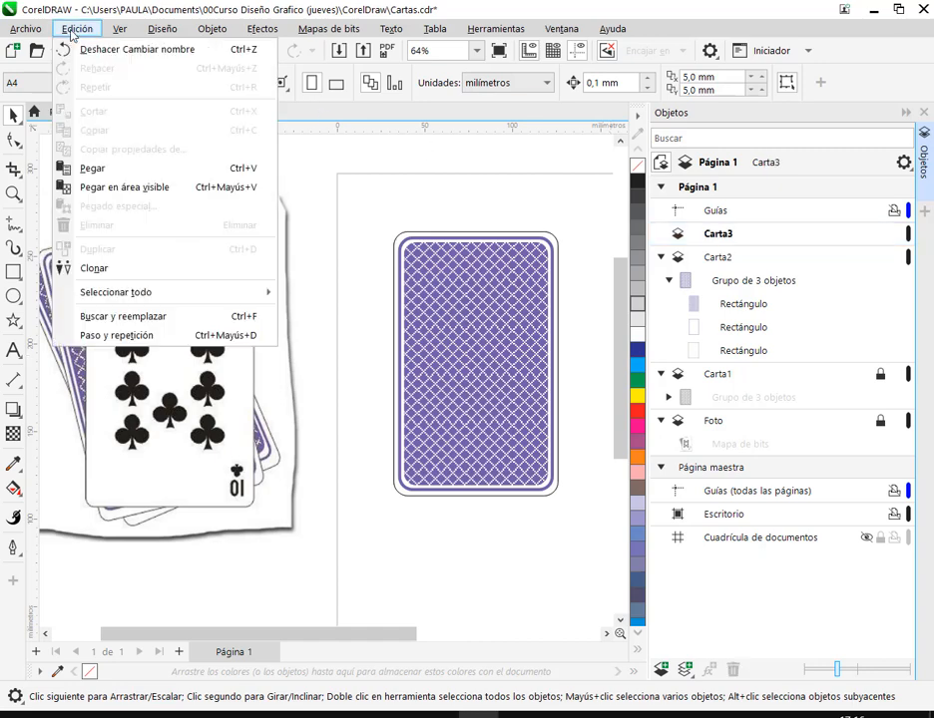
left_click(92, 170)
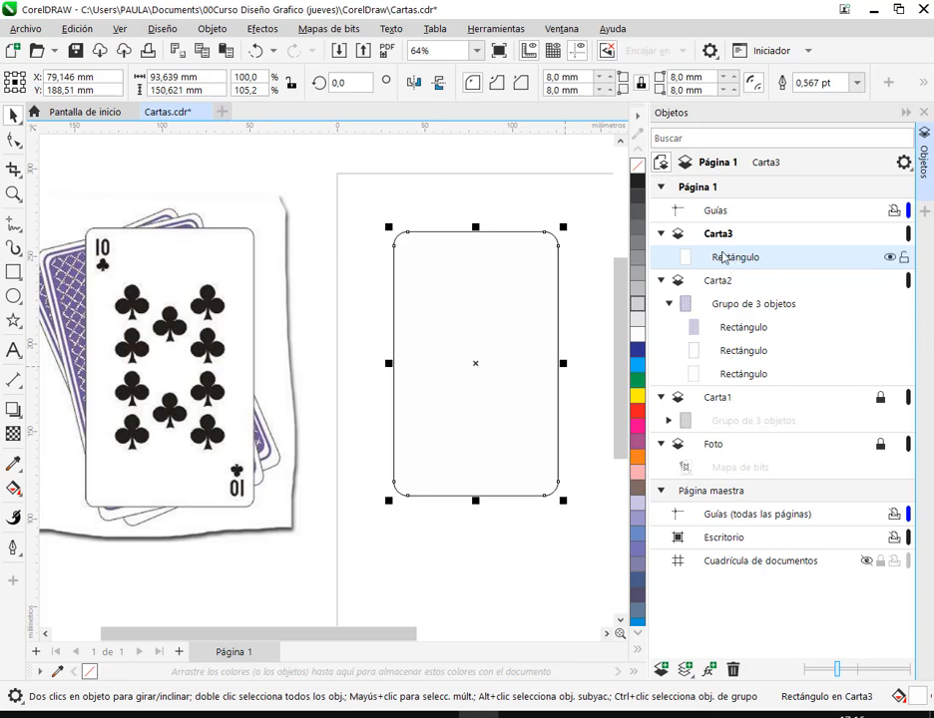
left_click(748, 310)
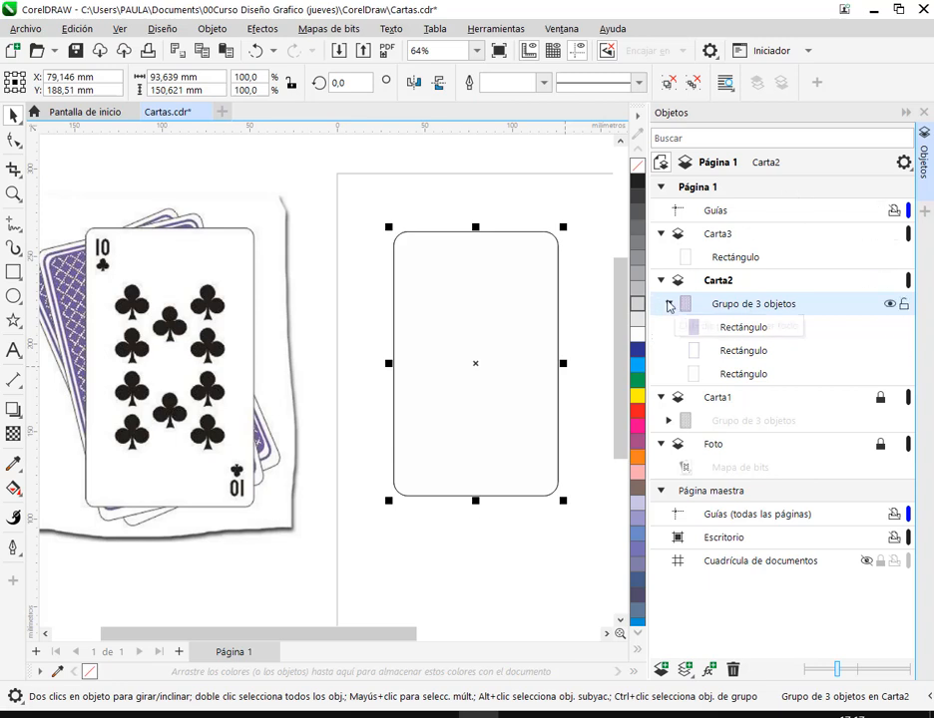
left_click(670, 303)
left_click(660, 281)
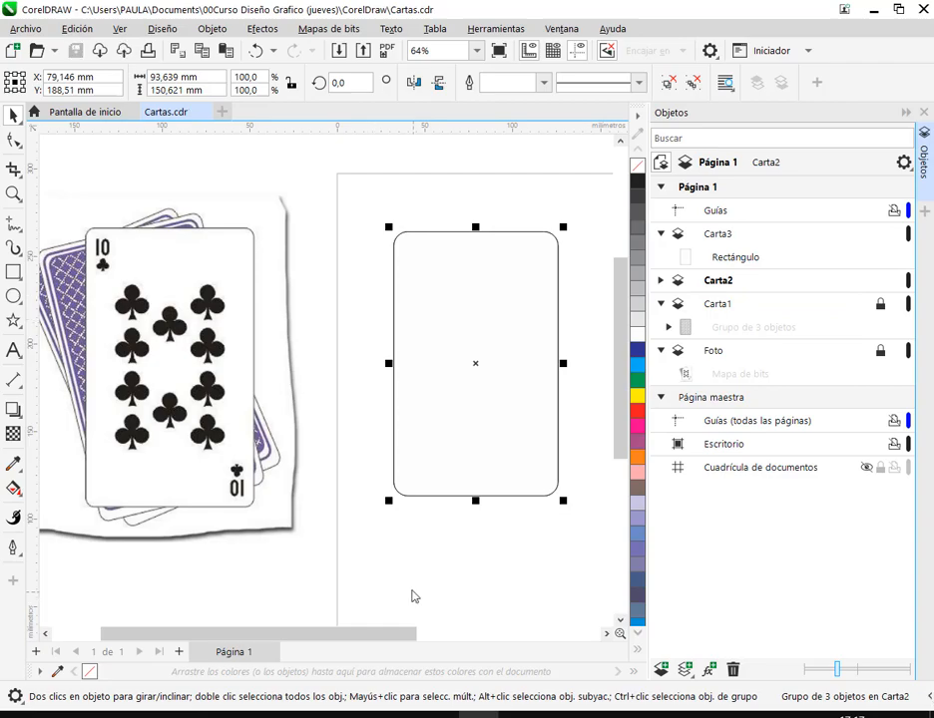
Step: Switch to the CorelDRAW X5 window and group the yellow pentagon, green rectangle and red ellipse
left_click(413, 598)
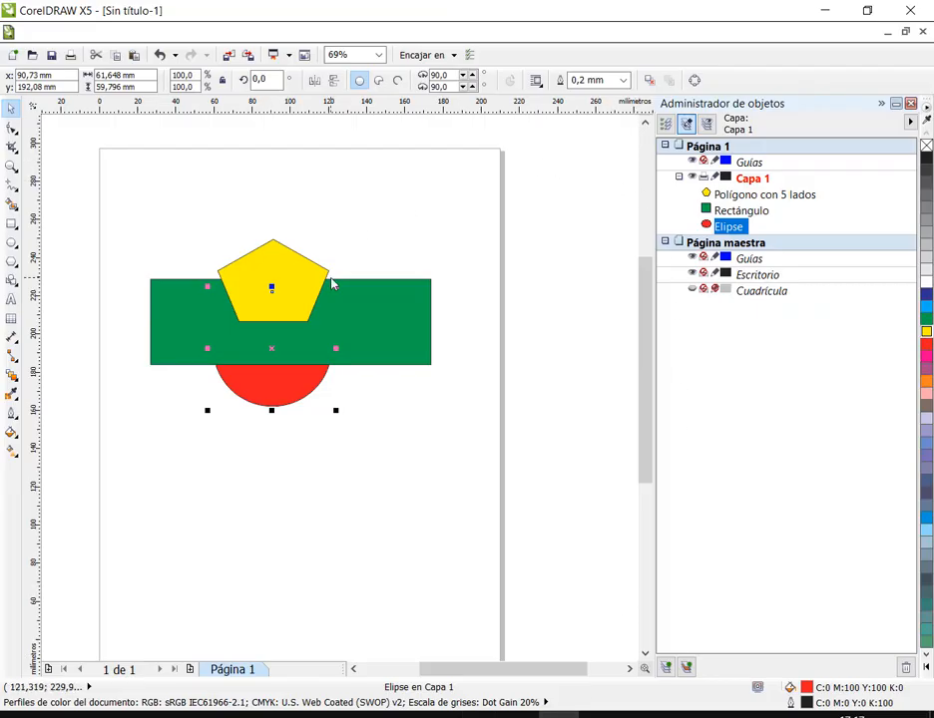
left_click(412, 272)
left_click_drag(119, 204, 428, 431)
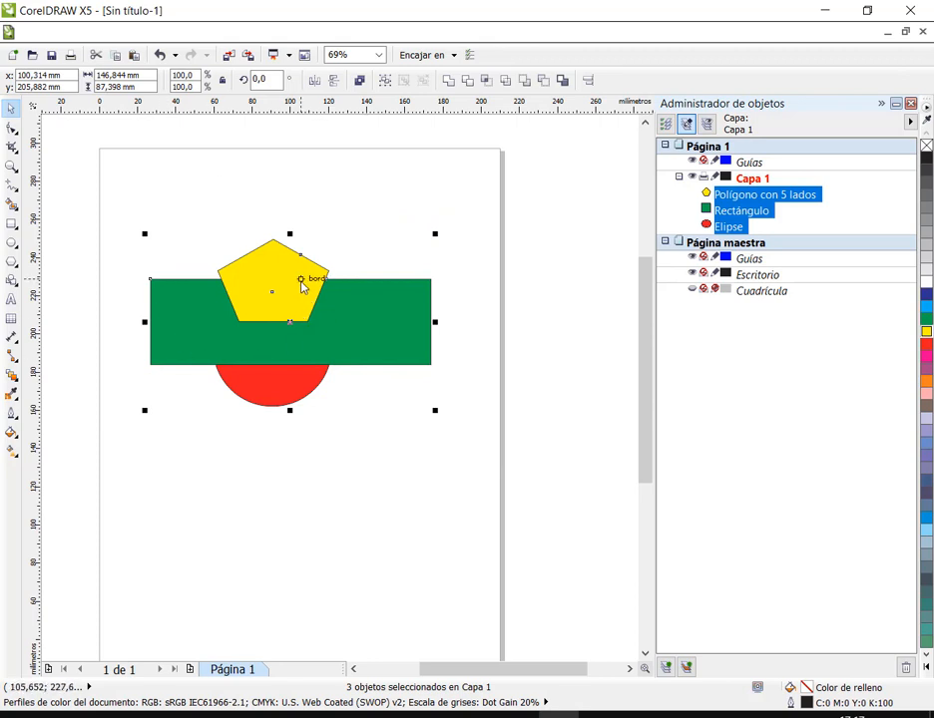
right_click(303, 287)
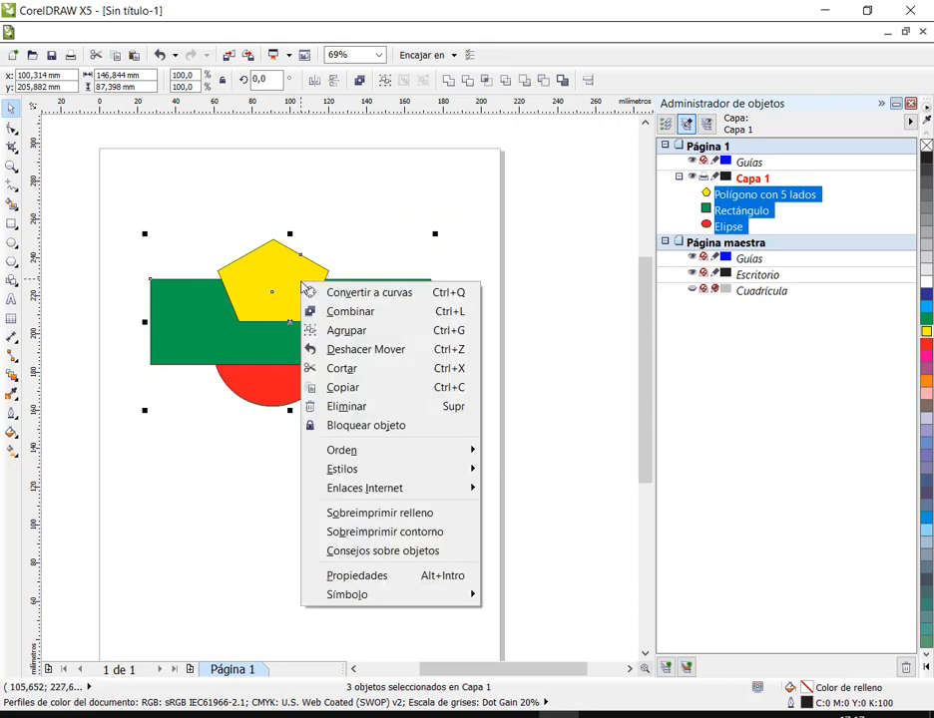
left_click(335, 330)
left_click(405, 218)
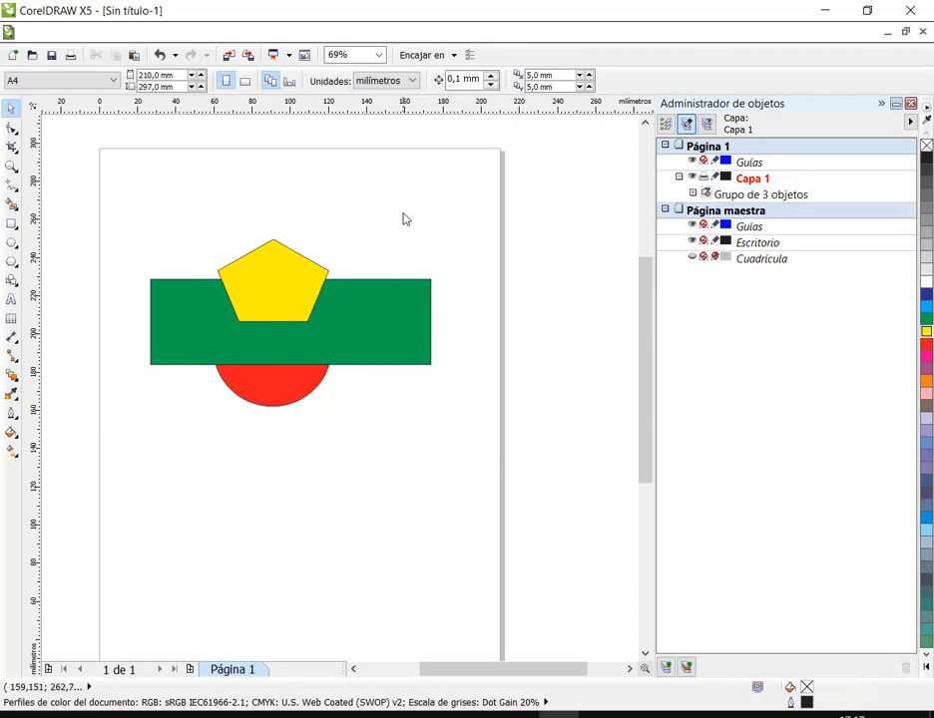
Step: Expand the group of three shapes and select its pentagon and rectangle individually
left_click(773, 195)
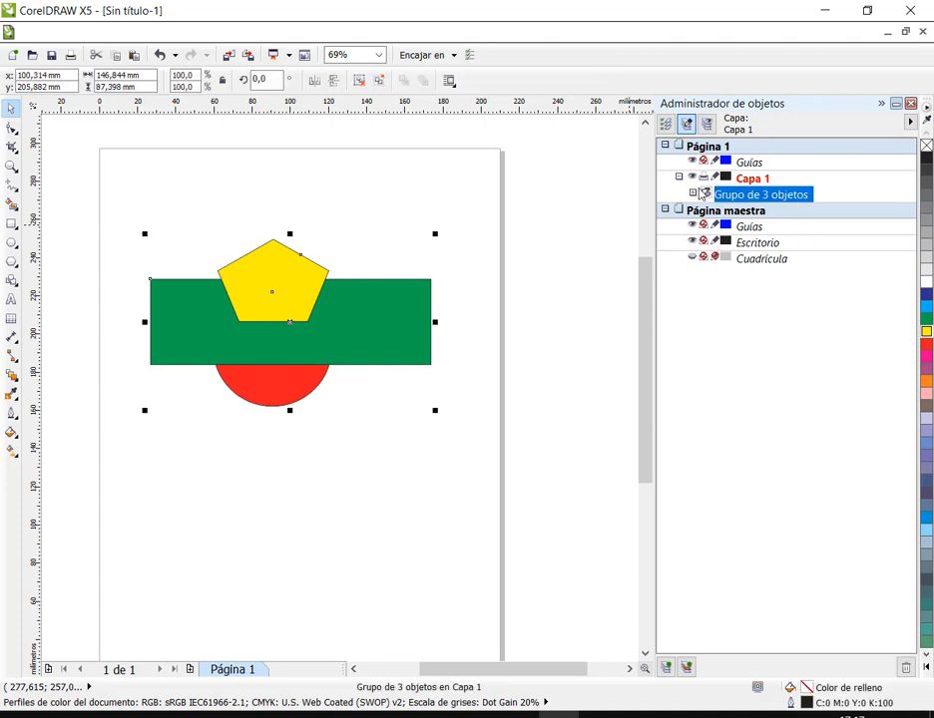
left_click(692, 193)
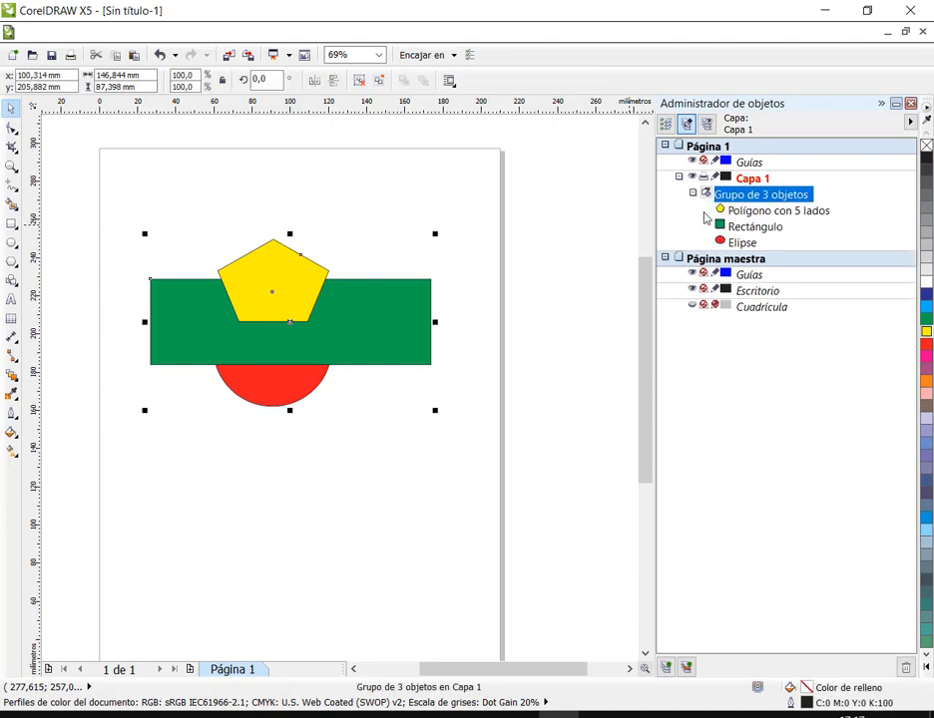
left_click(736, 213)
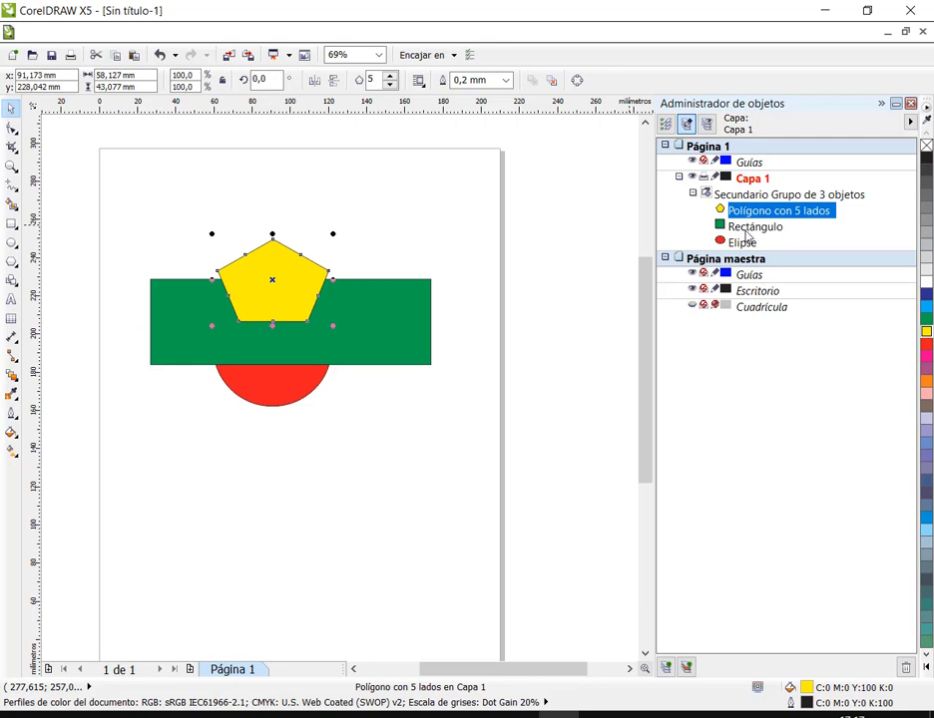
left_click(746, 230)
Step: Enlarge the red ellipse inside the group to about 126 by 122 mm and move it centrally behind the rectangle and pentagon
left_click(742, 242)
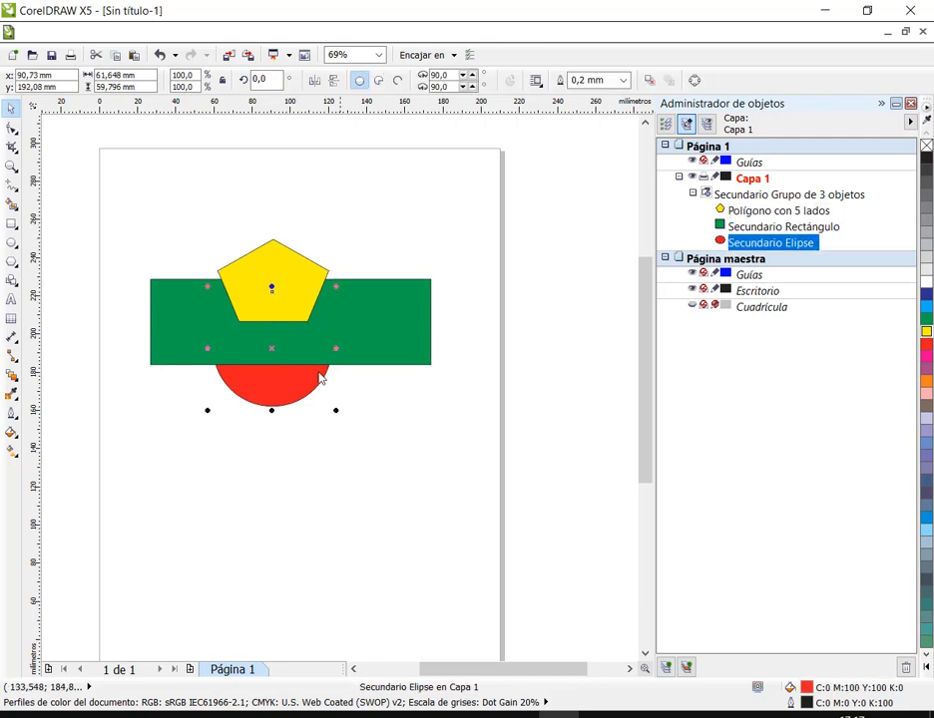
left_click(337, 419)
left_click_drag(337, 427, 454, 529)
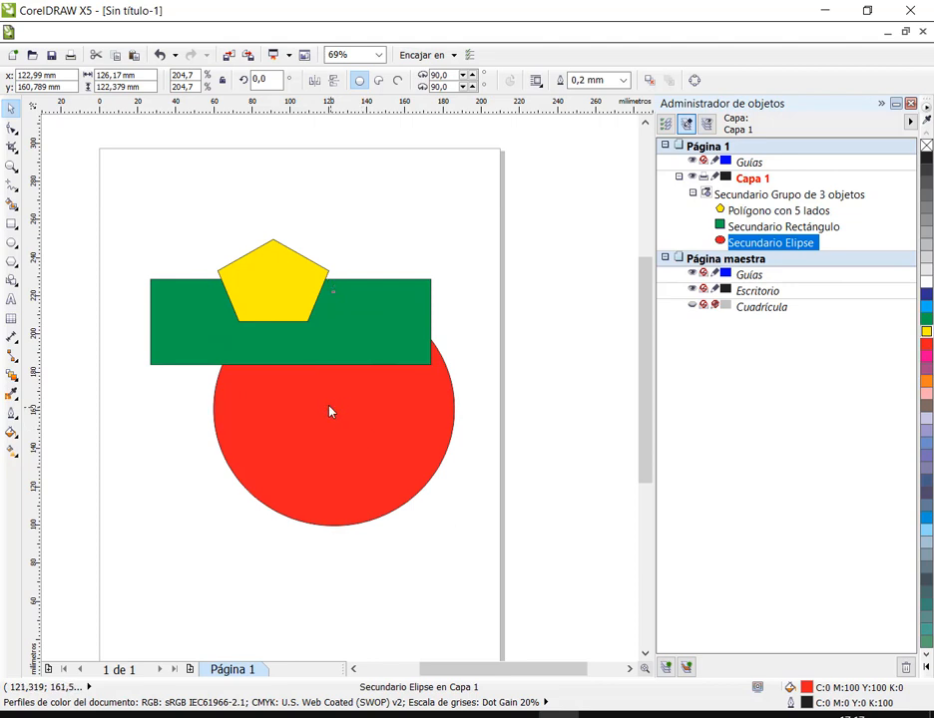
left_click_drag(331, 411, 283, 332)
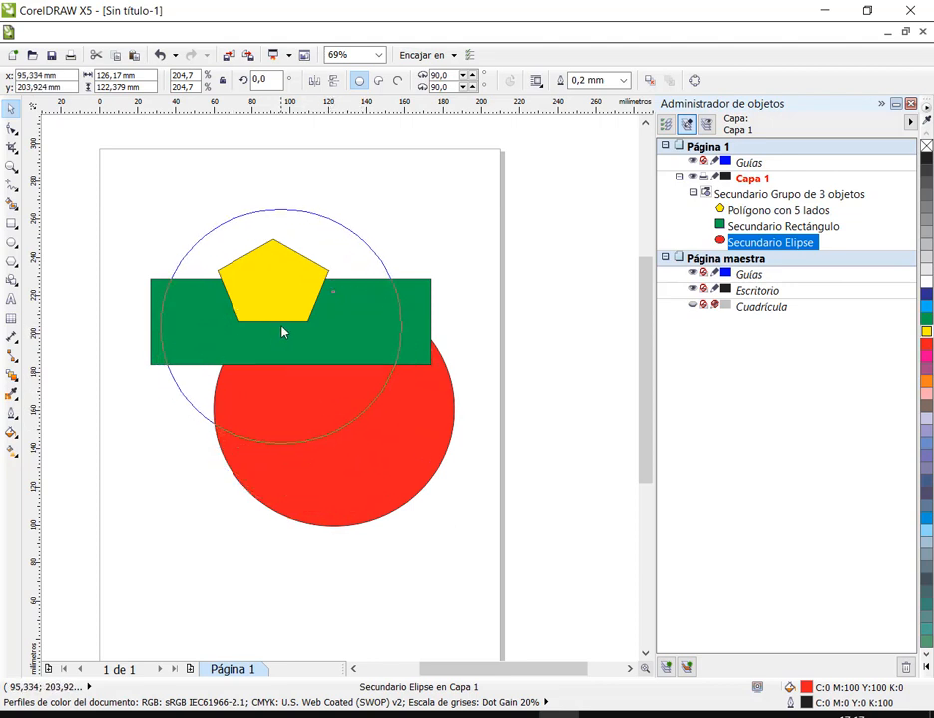
Step: Select the whole three-shape group and move it slightly to the right
left_click(783, 195)
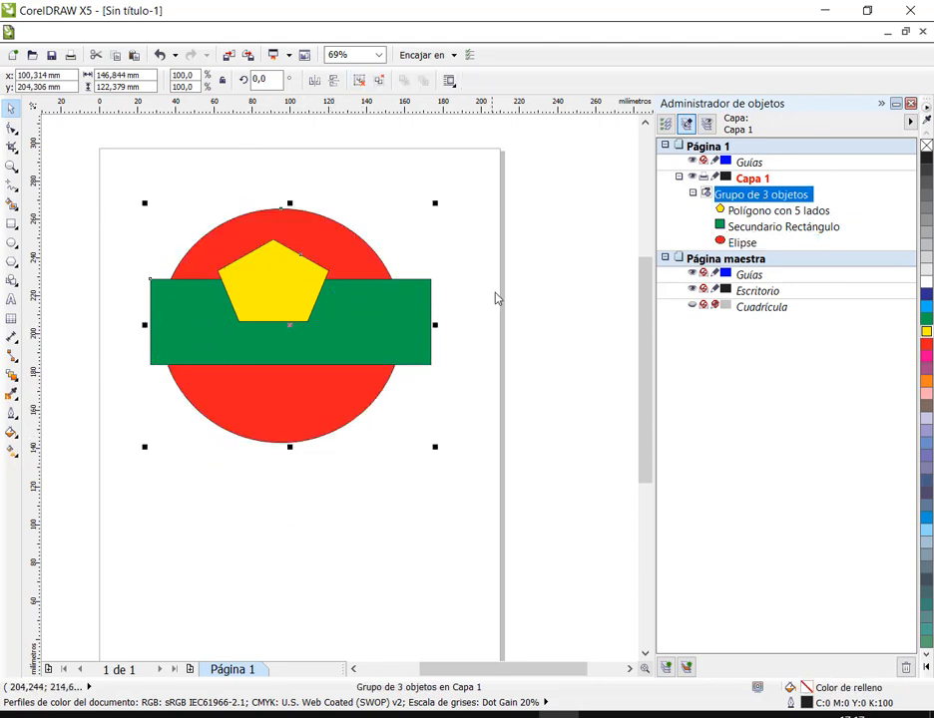
left_click(464, 291)
left_click_drag(374, 326, 347, 335)
Step: Rotate the green rectangle inside the group to about 302.8 degrees without ungrouping, then select layer Capa 1
left_click(761, 215)
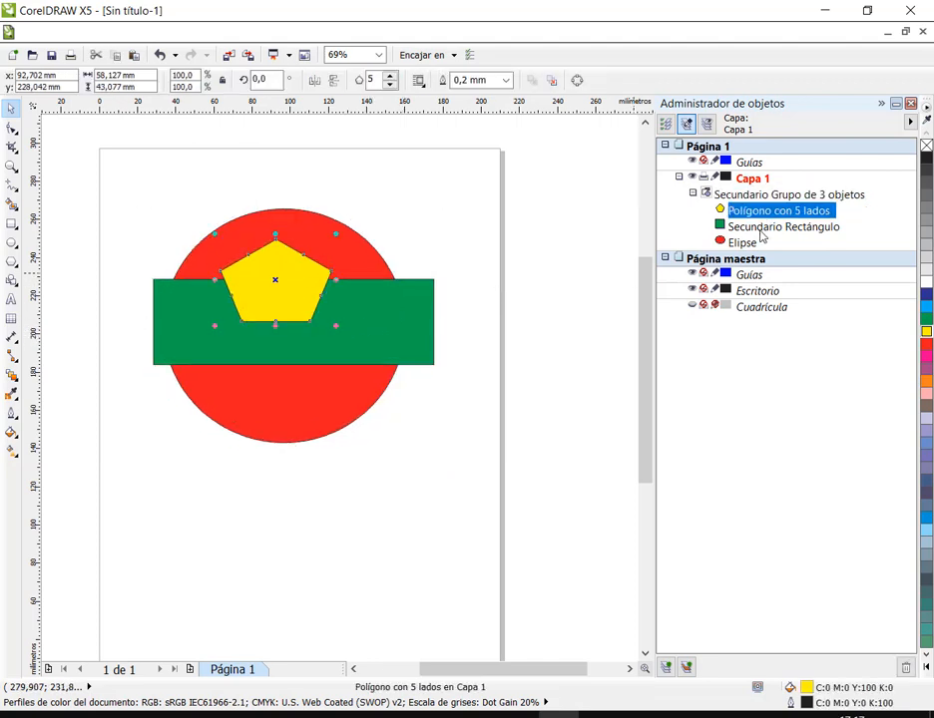
left_click(761, 230)
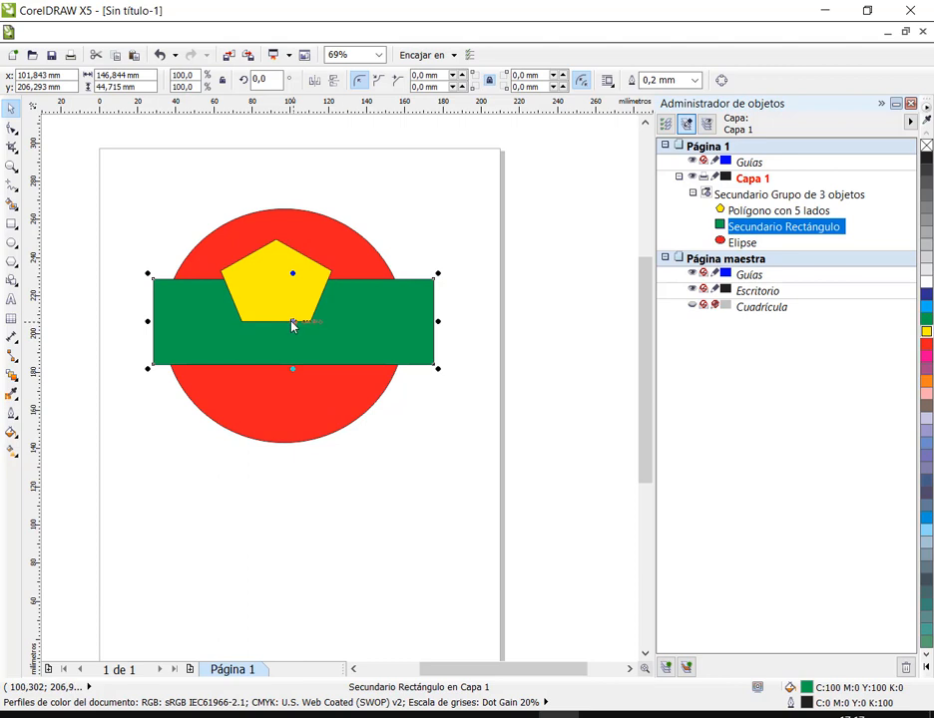
left_click(411, 353)
left_click_drag(440, 377, 327, 448)
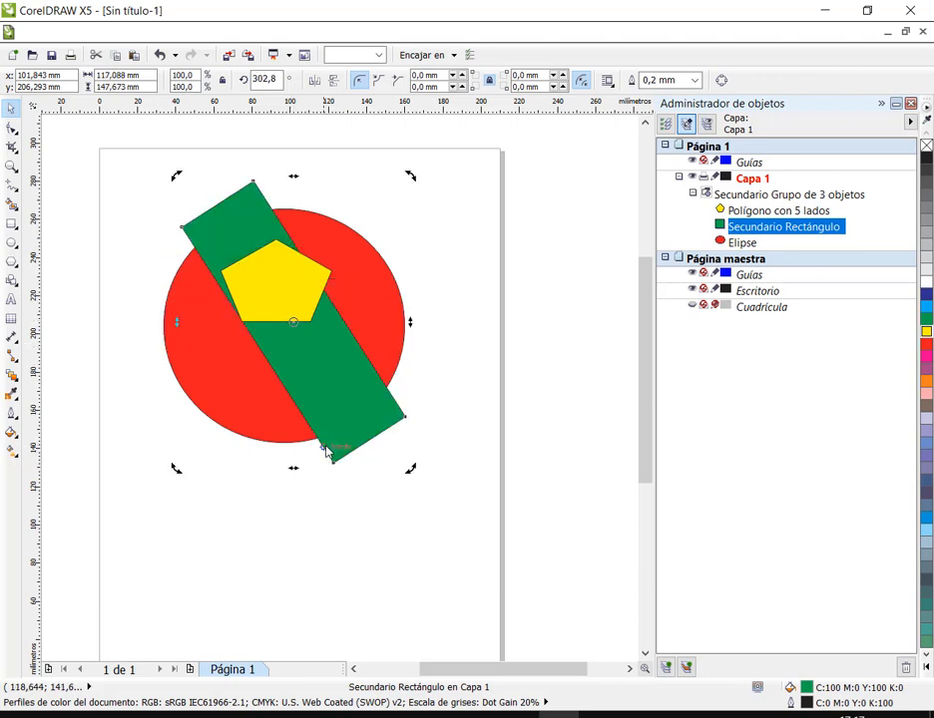
left_click(771, 180)
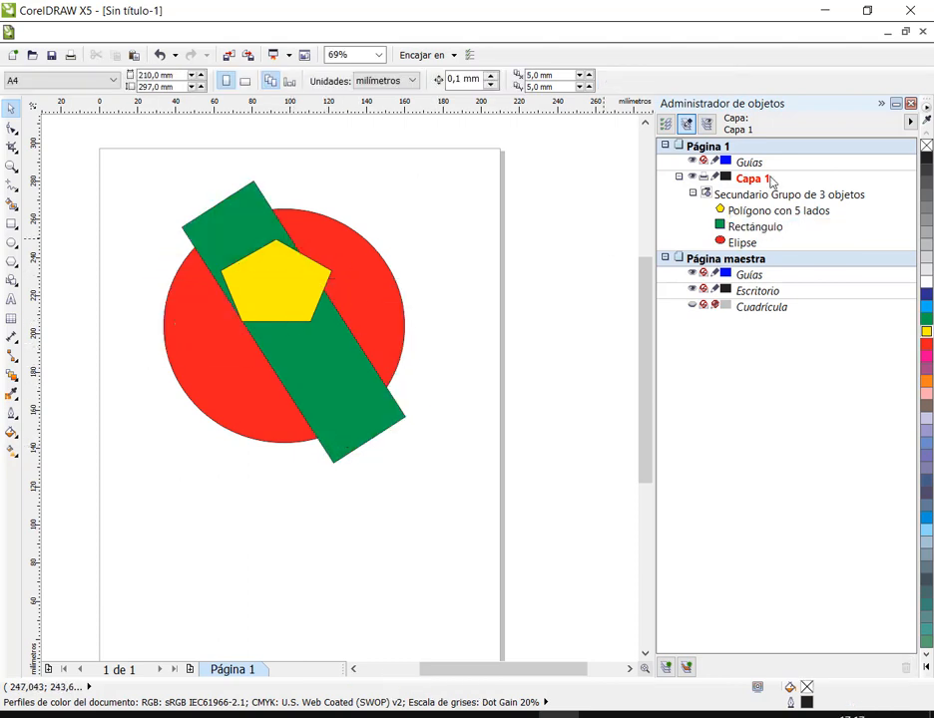
Step: Copy the green rectangle out of the group, paste it onto a new layer above Capa 1, and select the three-shape group
left_click(753, 224)
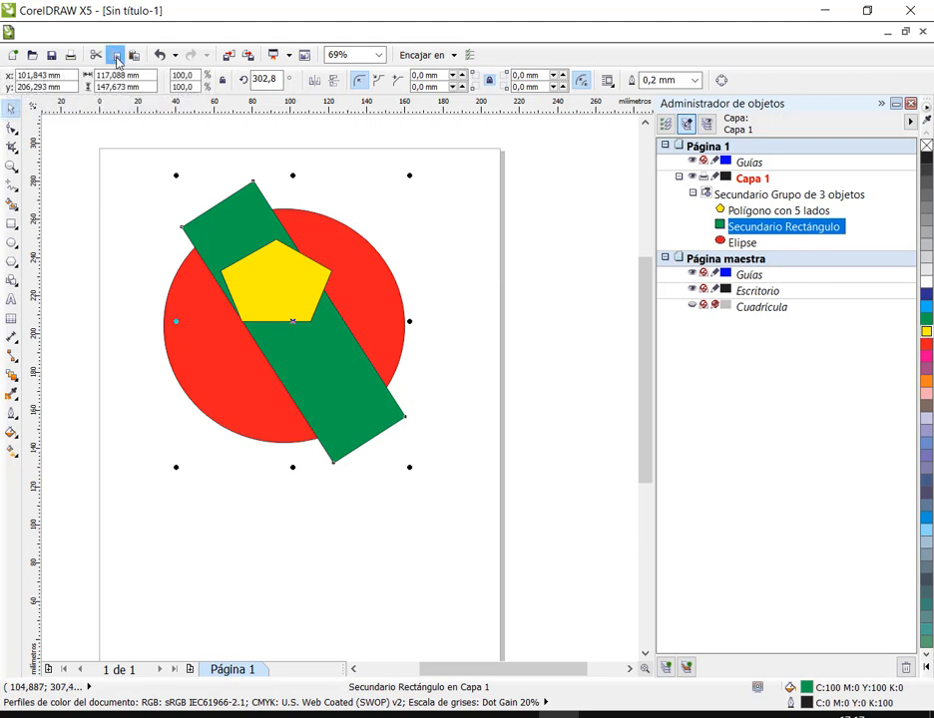
left_click(753, 178)
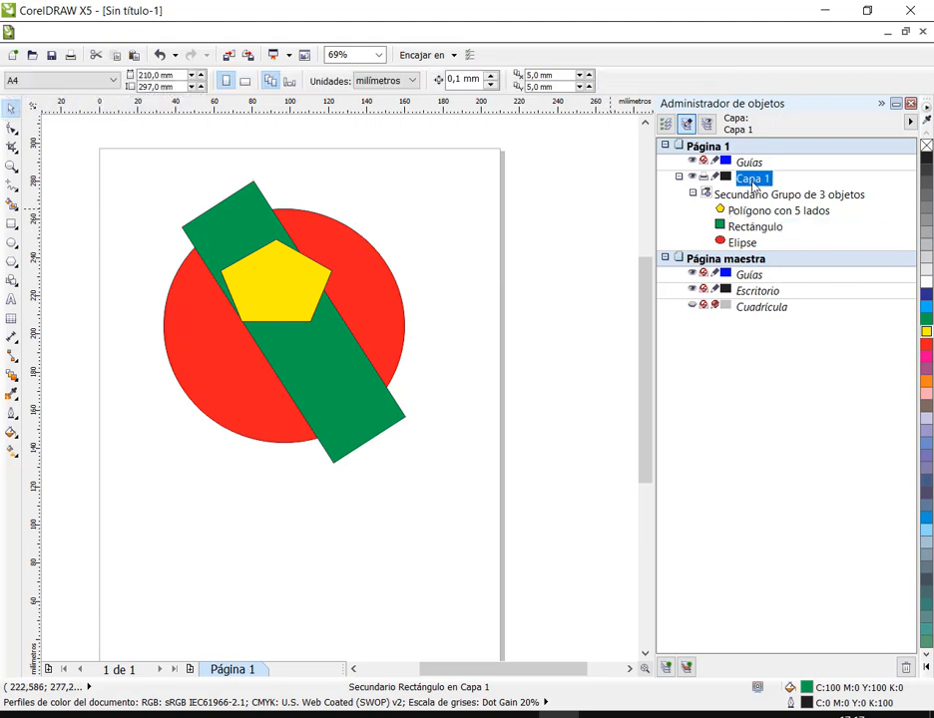
left_click(668, 673)
key("Return")
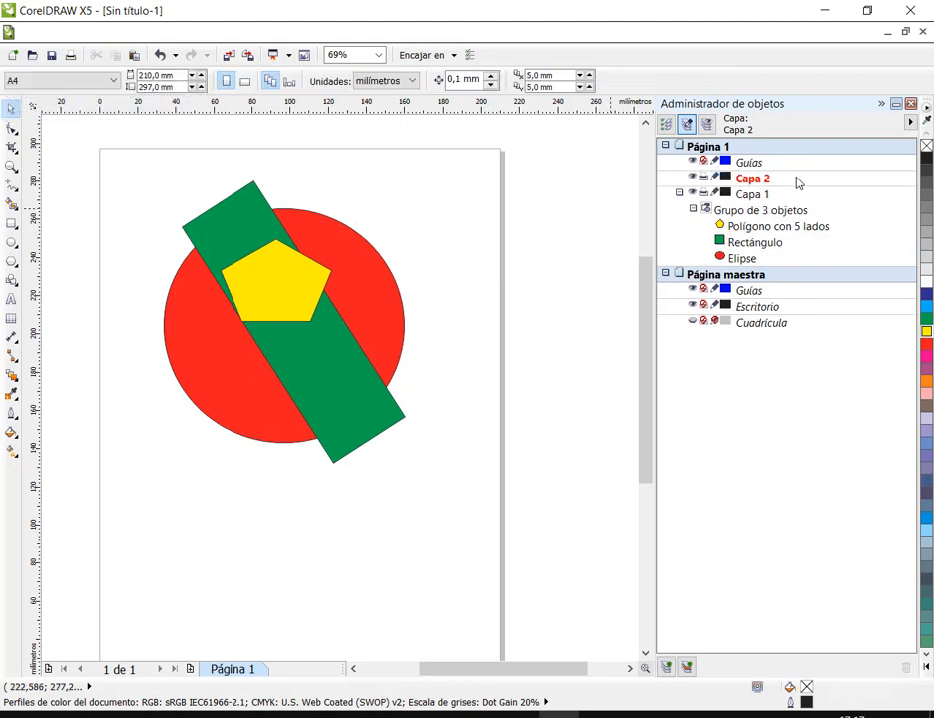
left_click(135, 57)
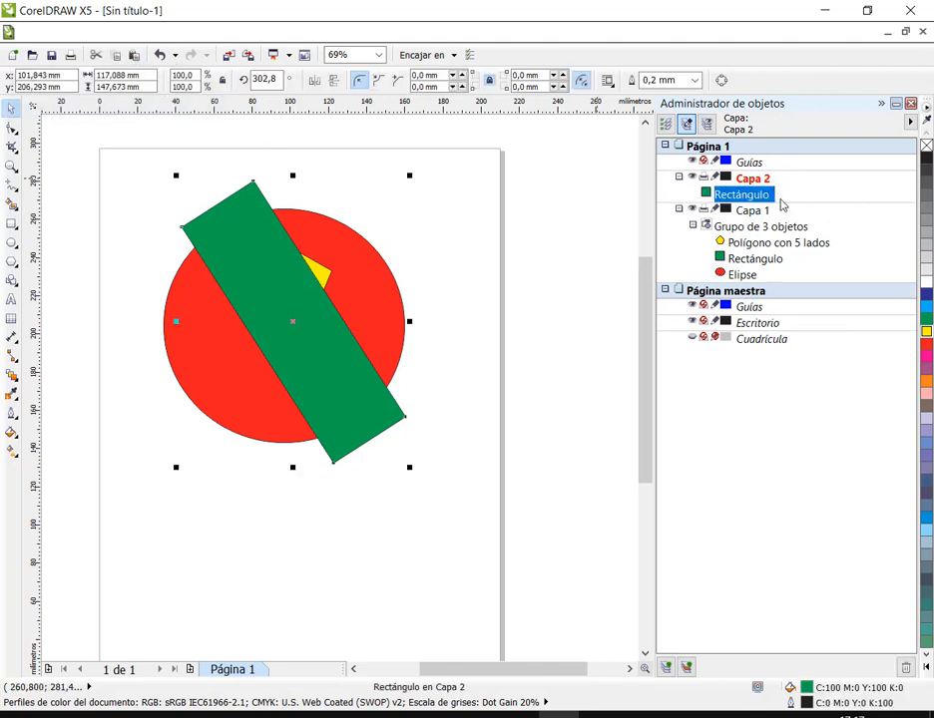
left_click(753, 179)
left_click(758, 227)
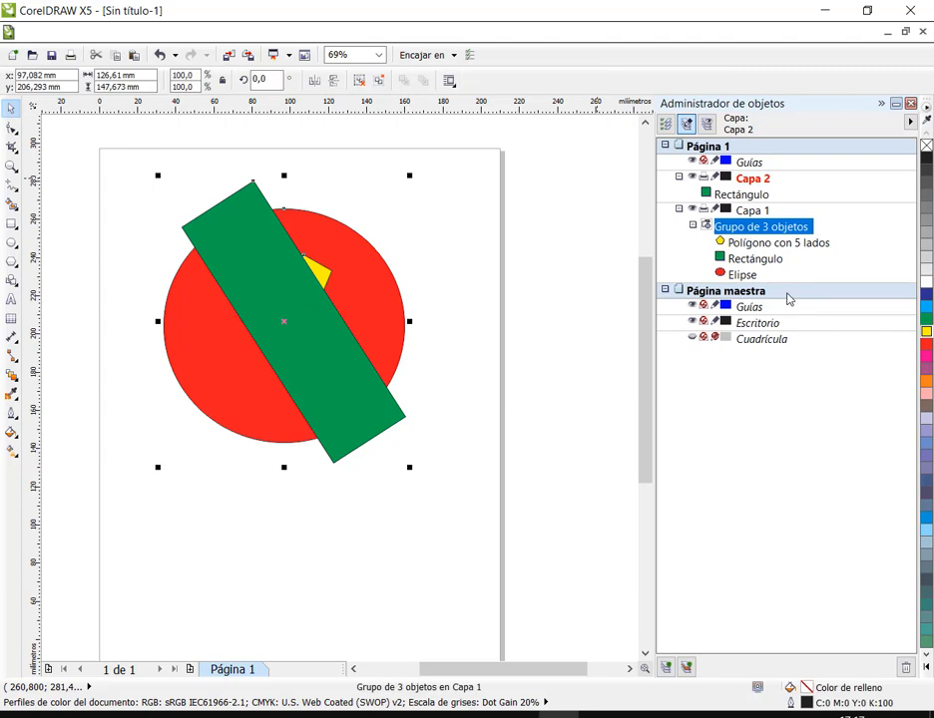
Step: Switch back to the Cartas.cdr drawing, hide layers Carta2 and Carta1, and select the card rectangle on Carta3
left_click(824, 10)
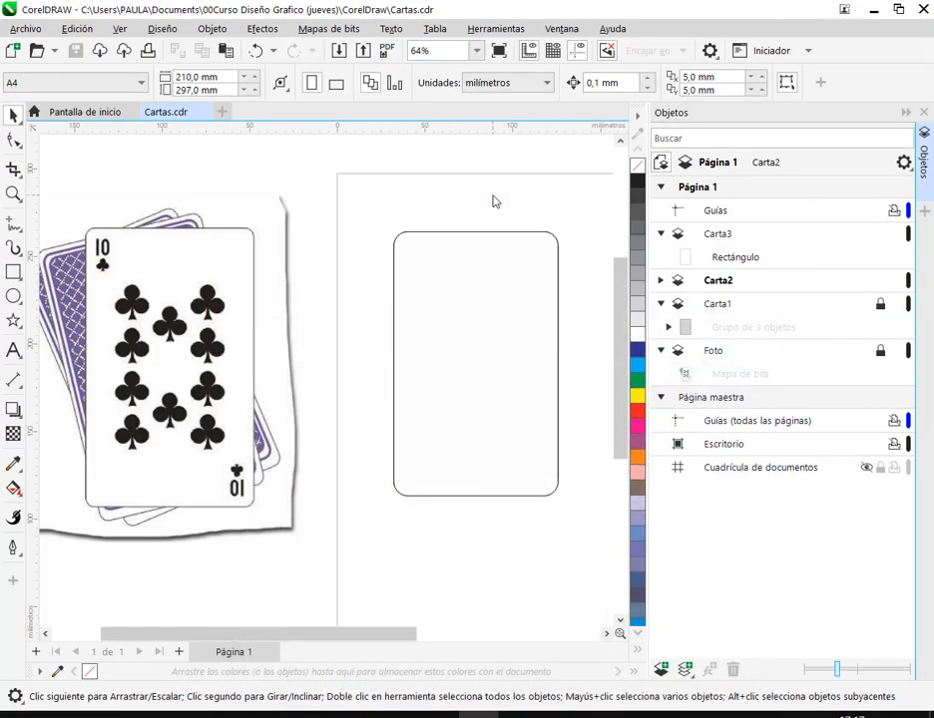
left_click(484, 272)
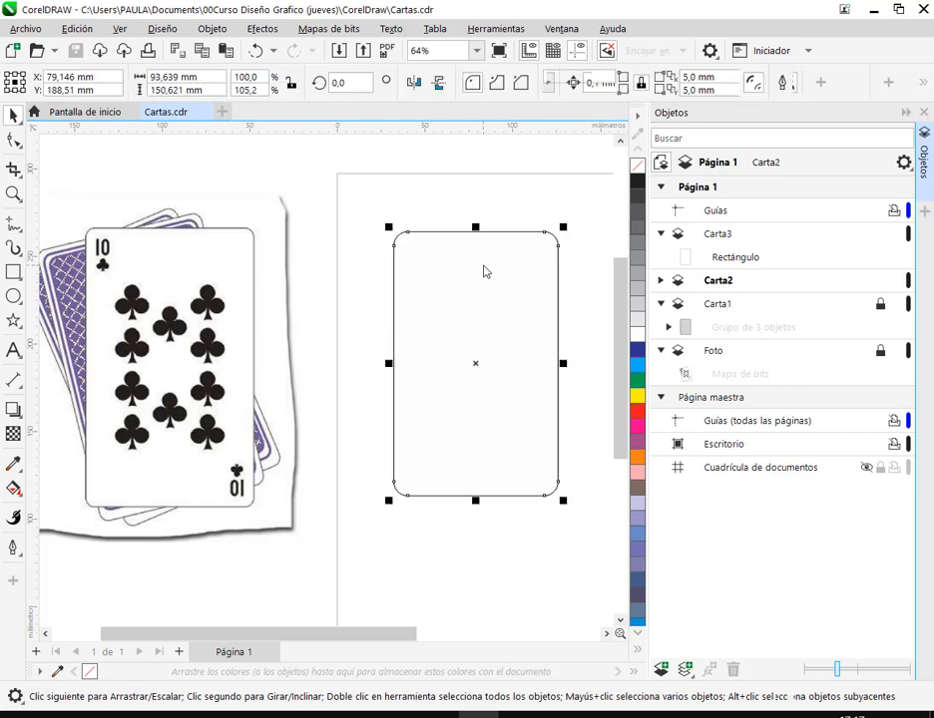
left_click(867, 281)
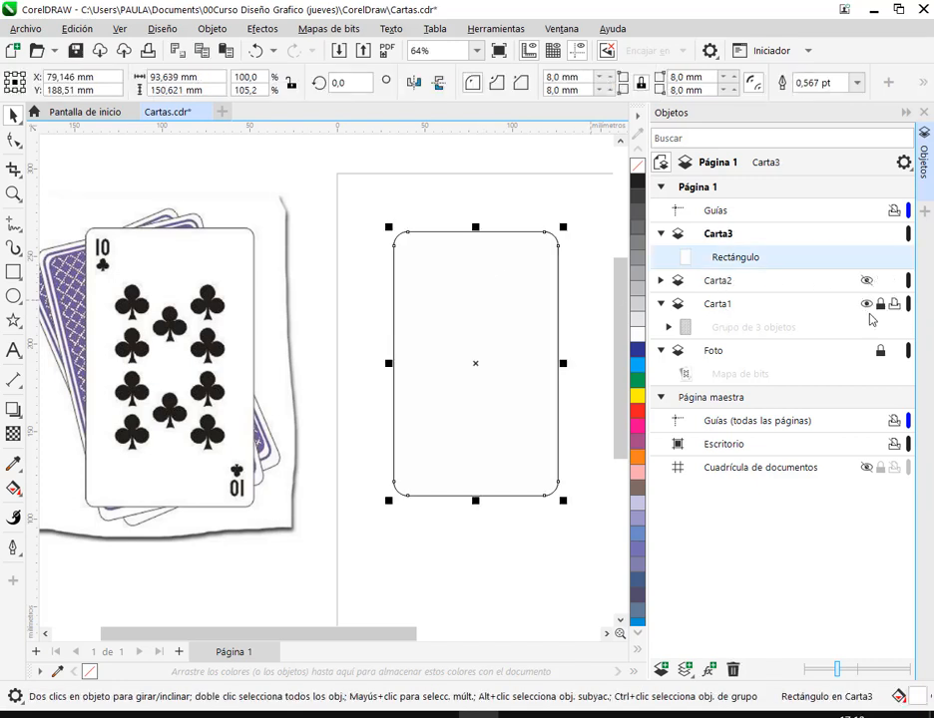
left_click(661, 306)
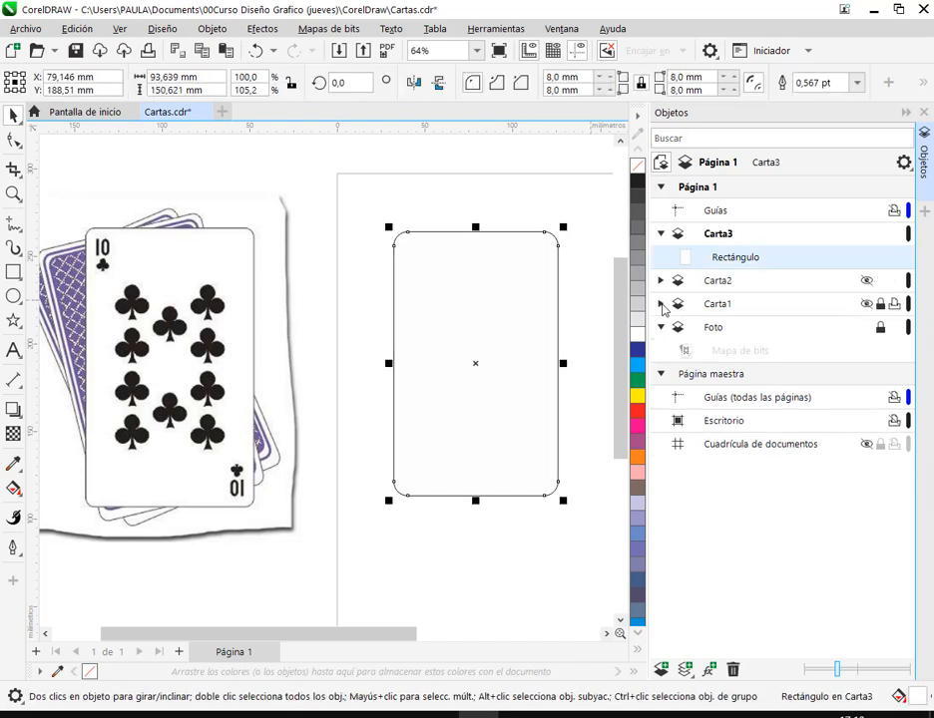
left_click(723, 237)
left_click(764, 260)
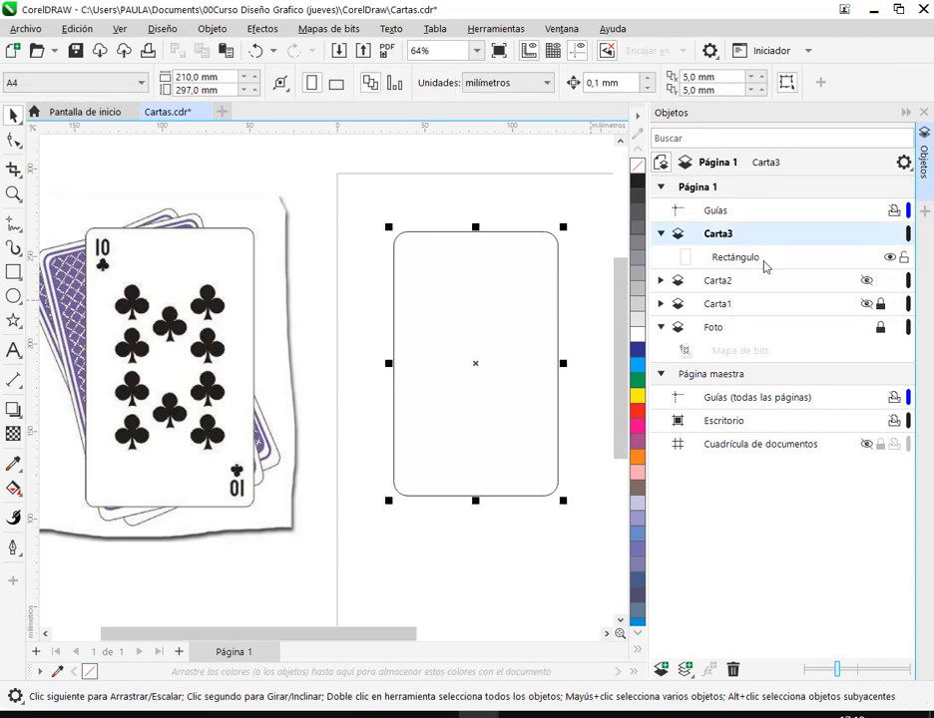
Step: Collapse the Objects docker to widen the drawing area and save the document
left_click(906, 114)
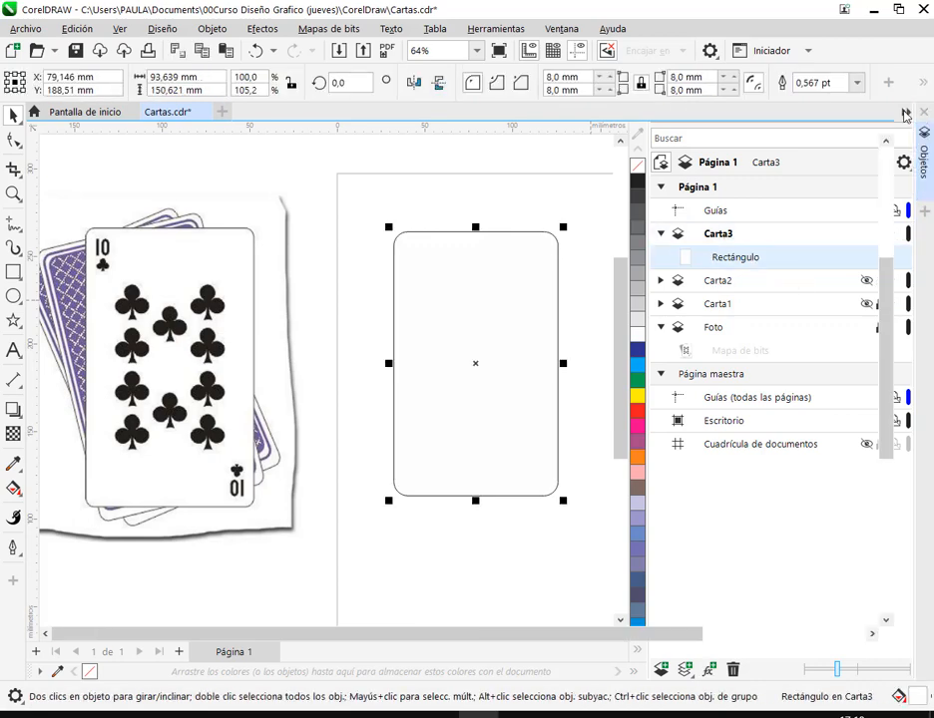
left_click(731, 356)
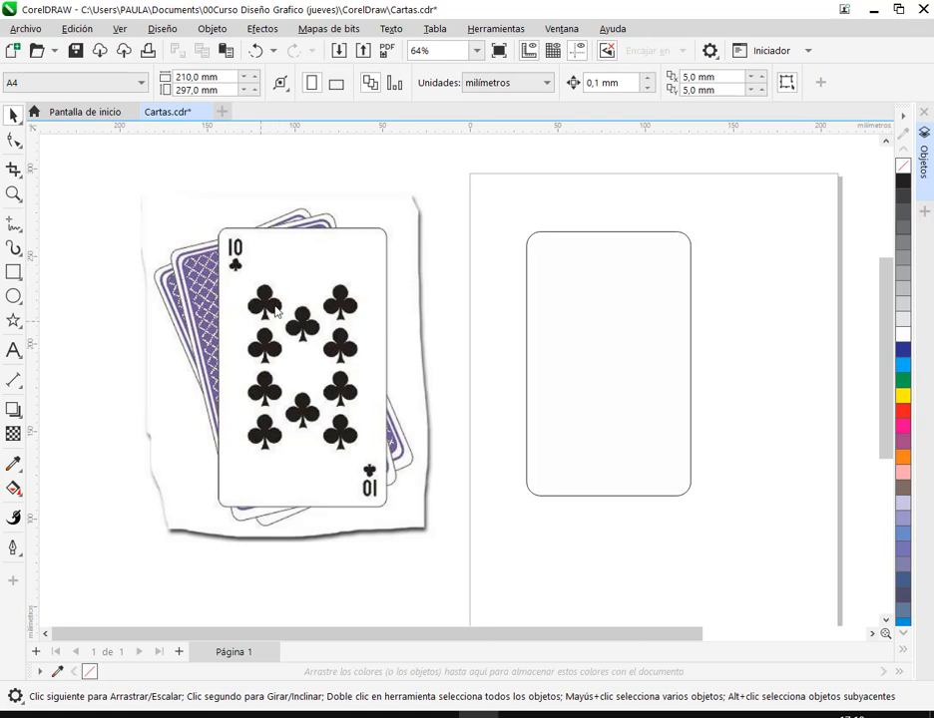
key("ctrl+s")
scroll(249, 314, "up", 1)
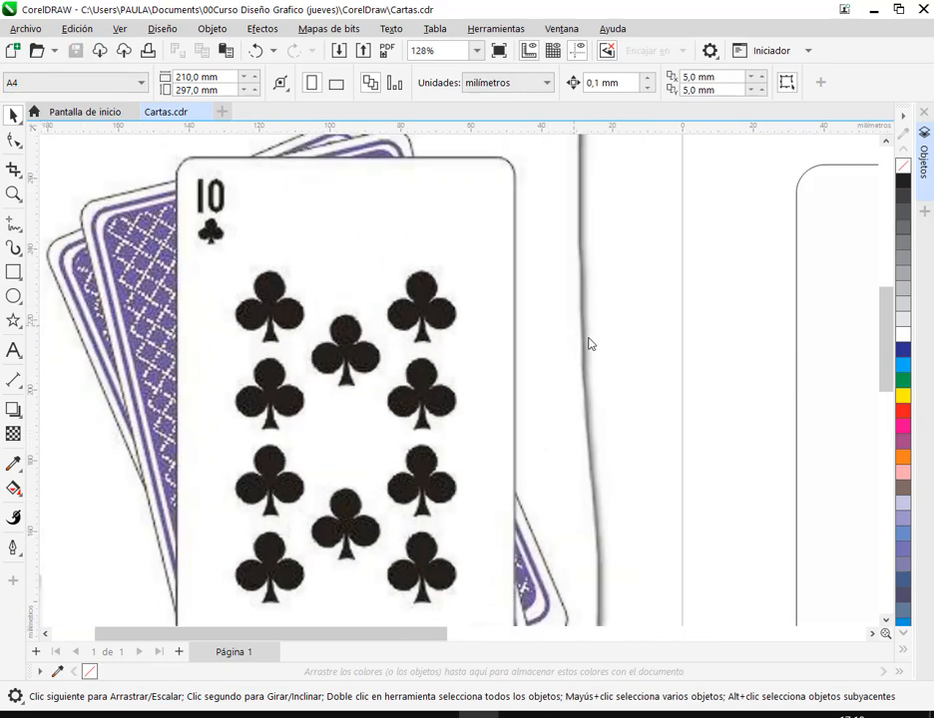
left_click_drag(653, 366, 453, 341)
scroll(613, 319, "down", 1)
Step: Apply a two-colour pattern fill with a black front colour to the card rectangle on Carta3
left_click(653, 324)
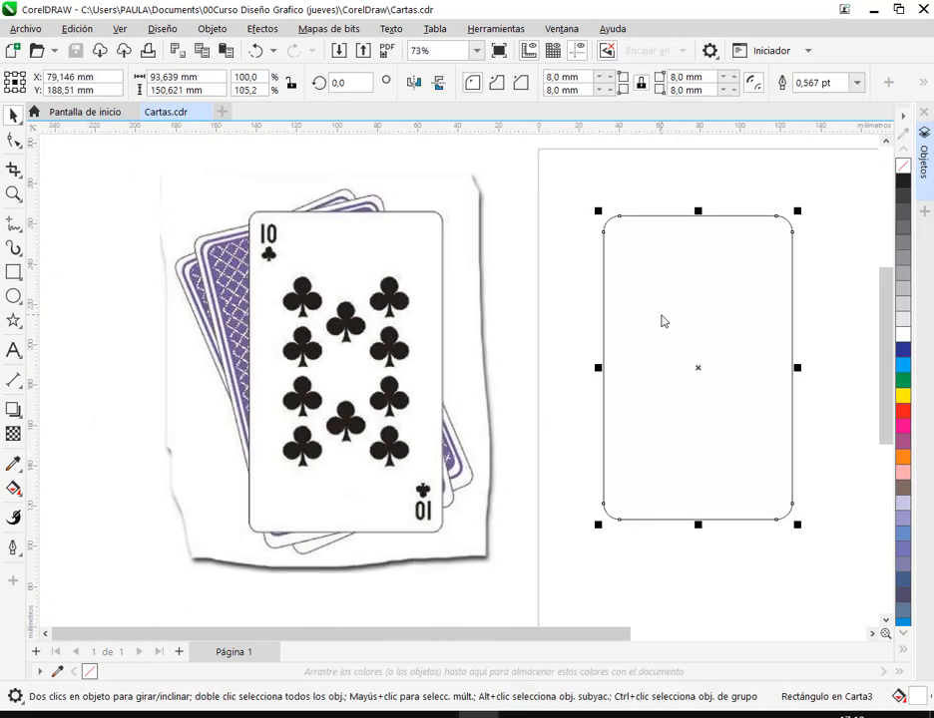
left_click(14, 488)
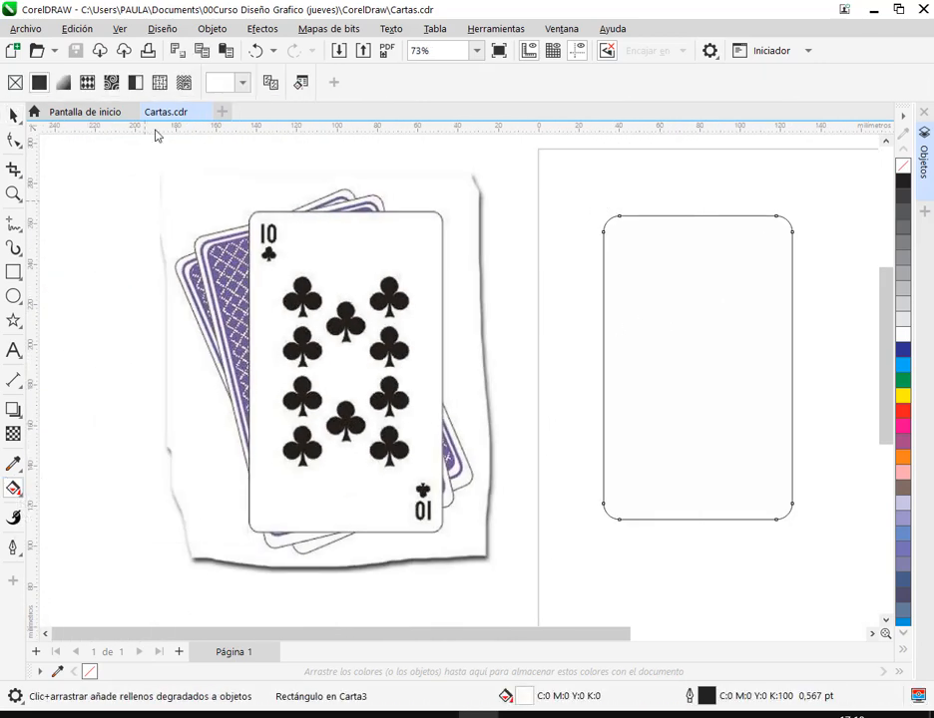
left_click(135, 84)
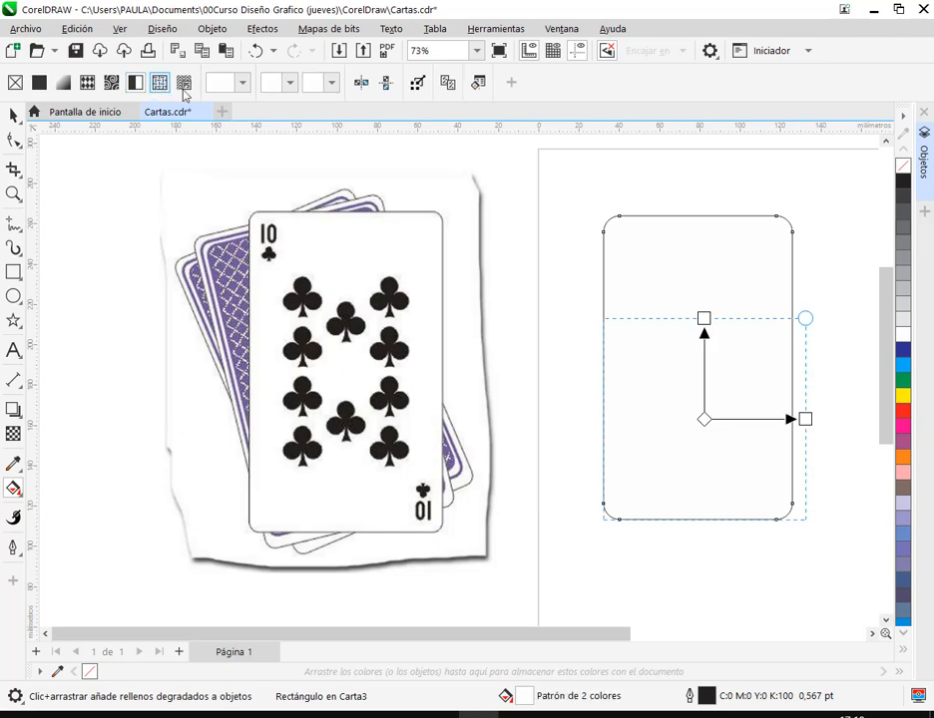
left_click(287, 84)
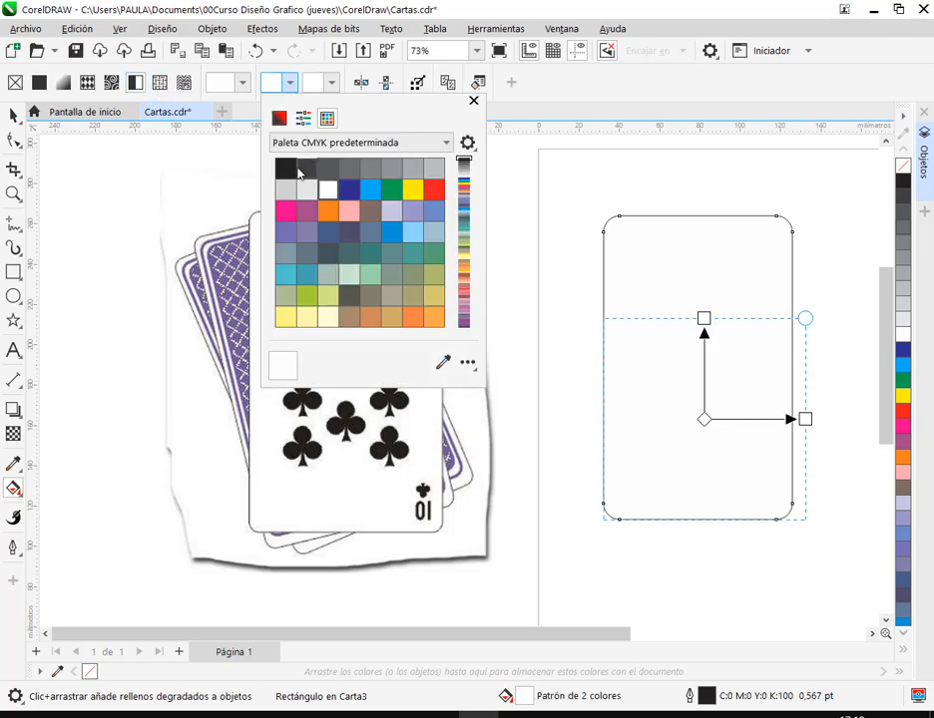
left_click(284, 167)
Step: Change the card's pattern to the club motif and shrink its tiles to small repeating clubs
left_click(243, 84)
left_click(243, 84)
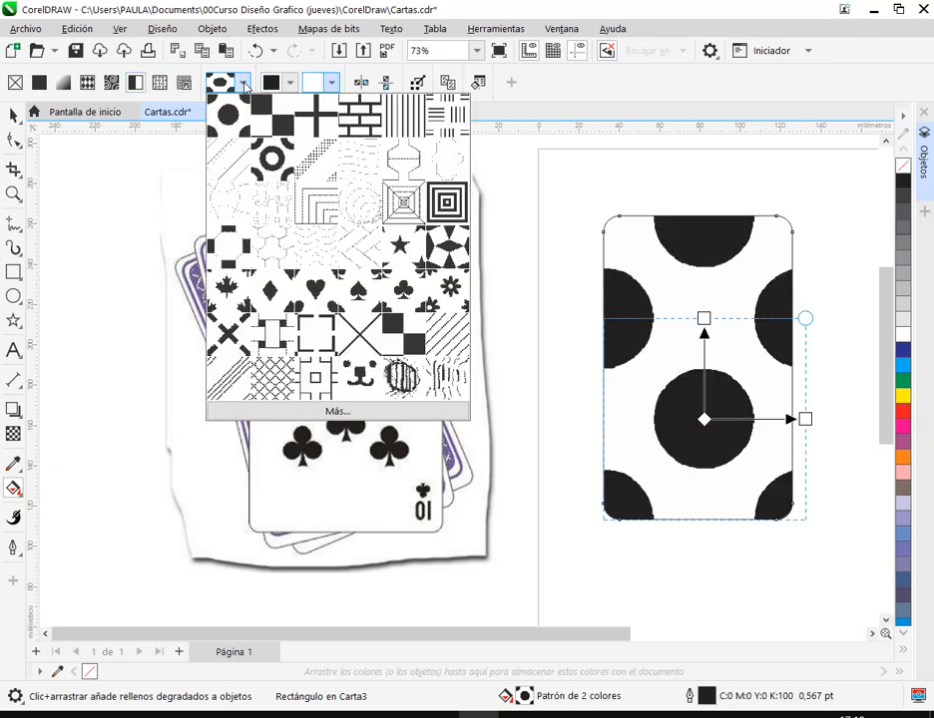
left_click(404, 291)
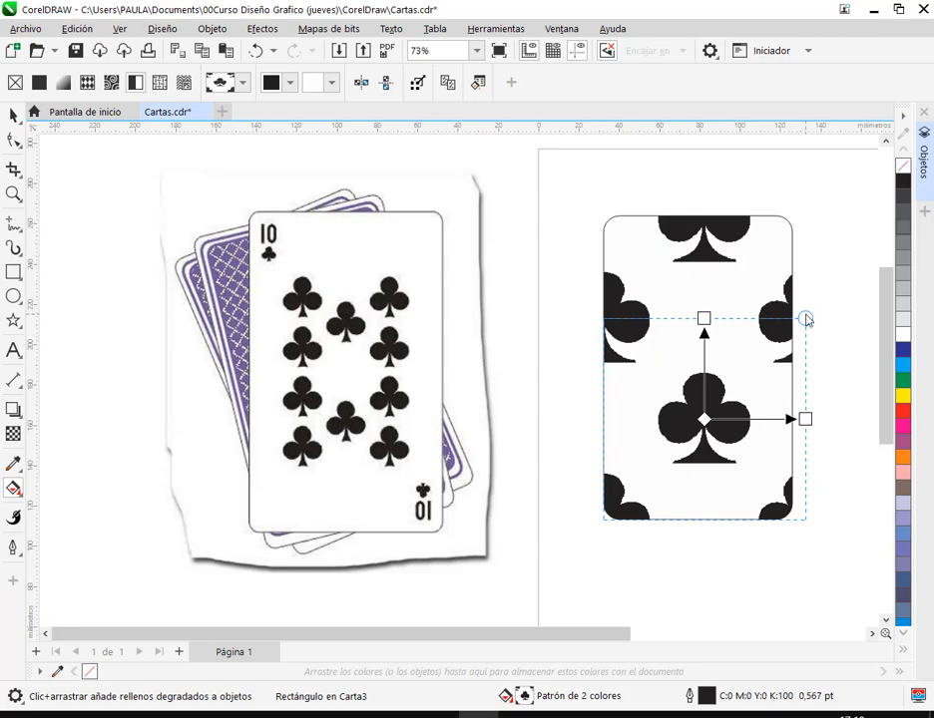
left_click_drag(806, 319, 743, 384)
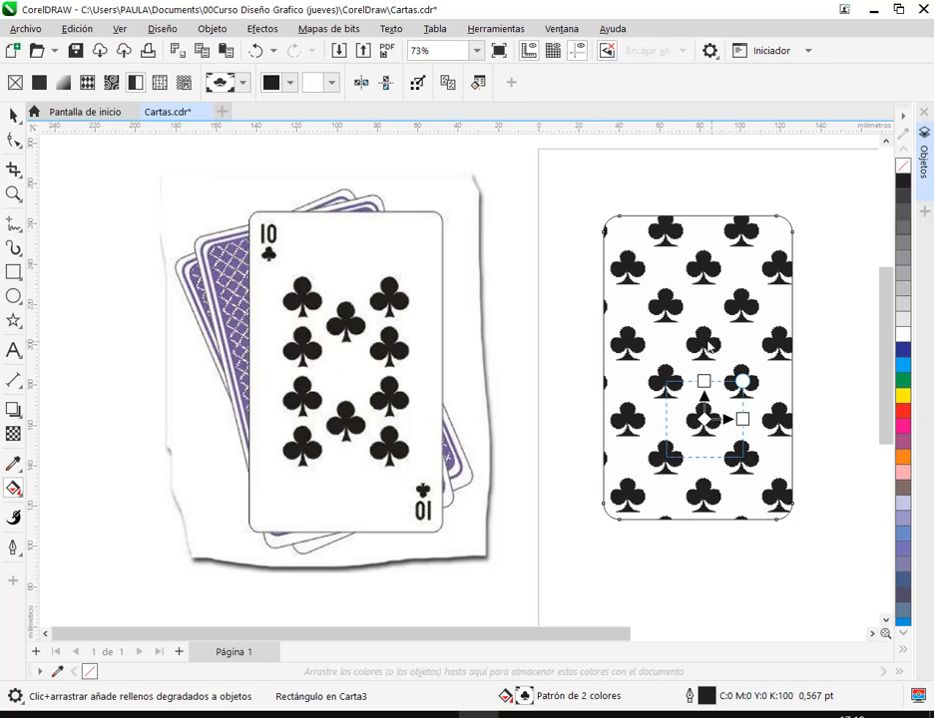
Step: Replace the card's club pattern with a solid white fill and save the document
left_click(13, 117)
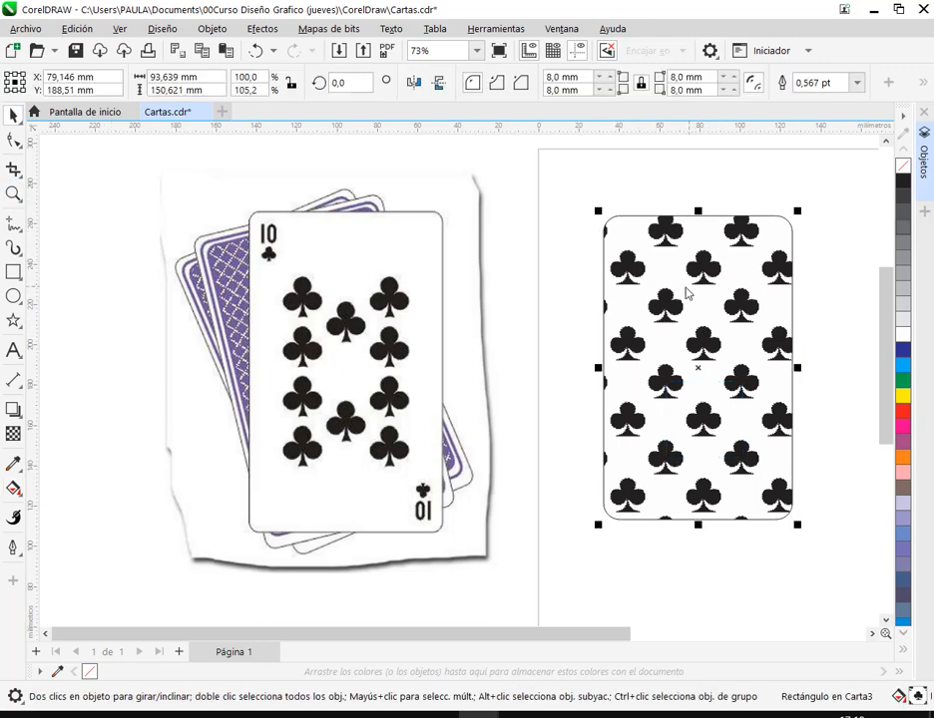
left_click(903, 333)
left_click(571, 213)
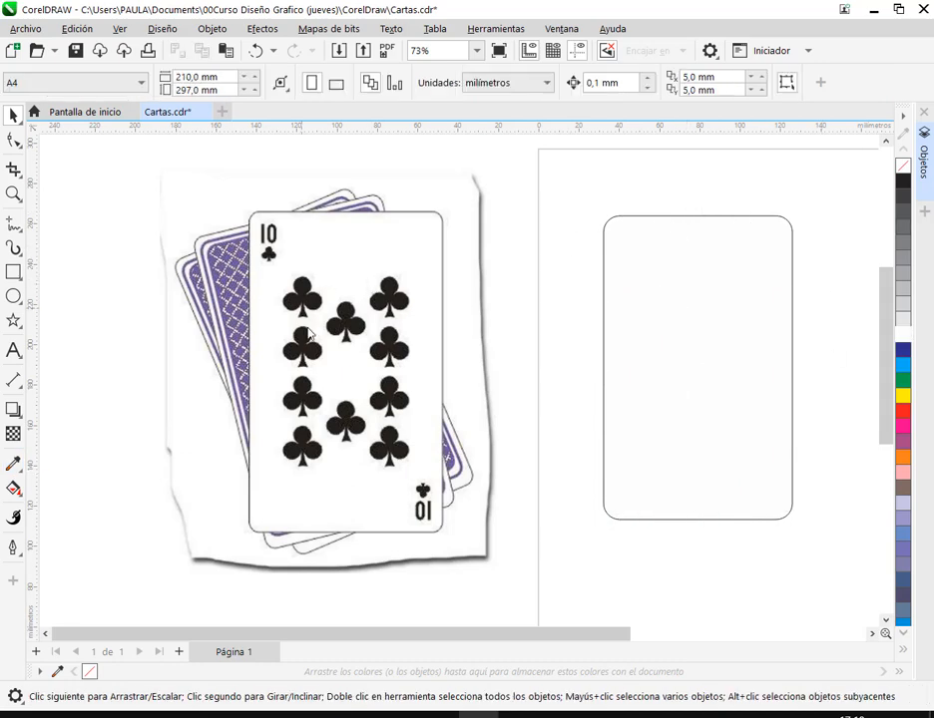
left_click(76, 50)
Step: Draw a circle about 9 mm in diameter between the reference clubs and the card, and fill it black
scroll(494, 304, "up", 6)
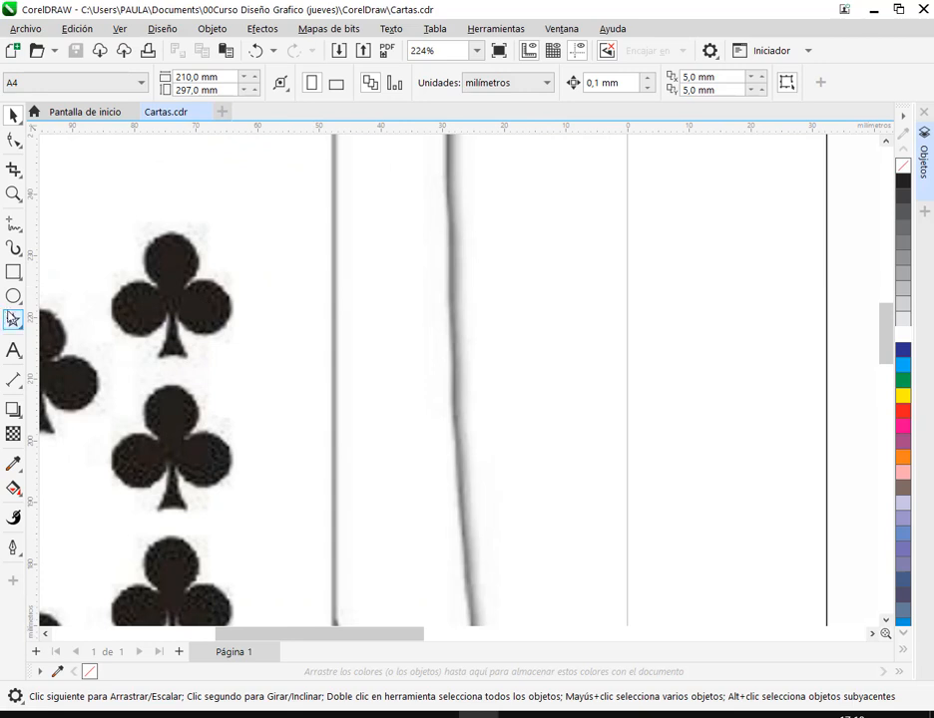
left_click(13, 297)
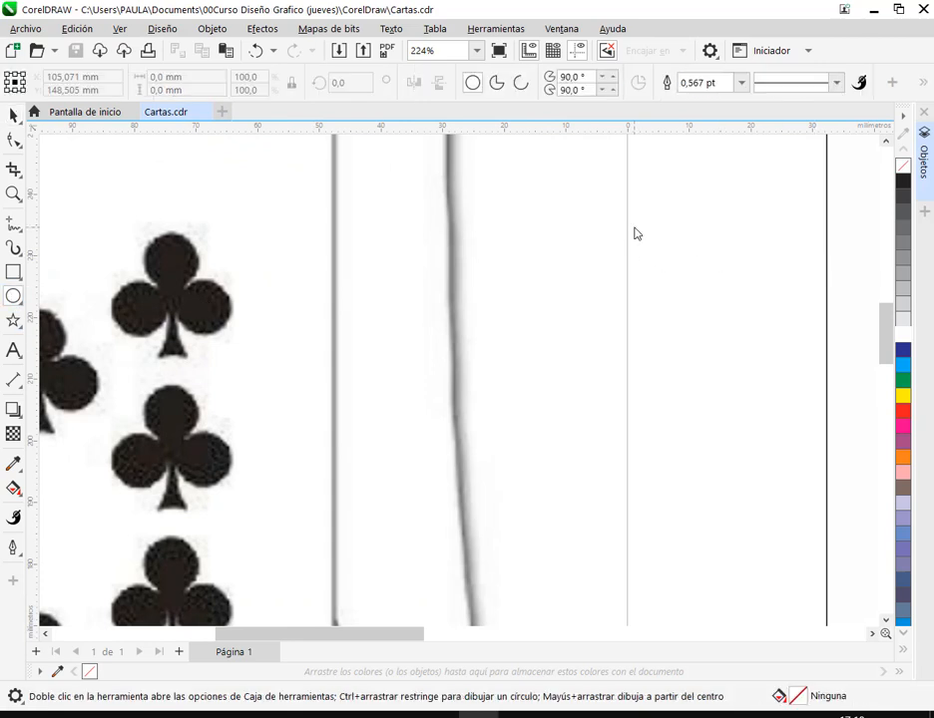
left_click_drag(634, 228, 690, 289)
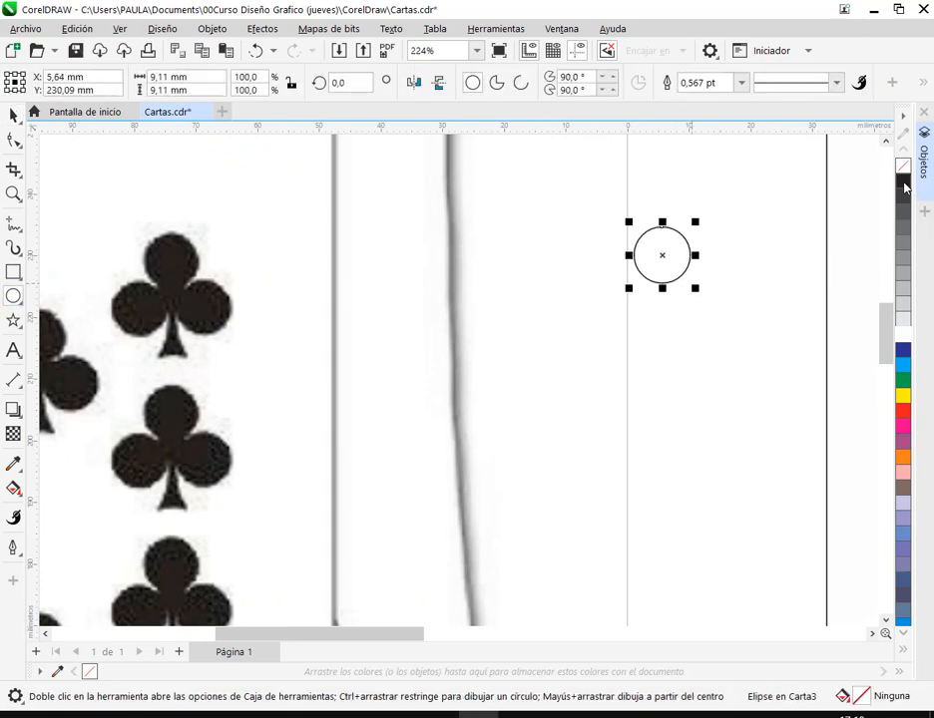
left_click(903, 181)
left_click(13, 117)
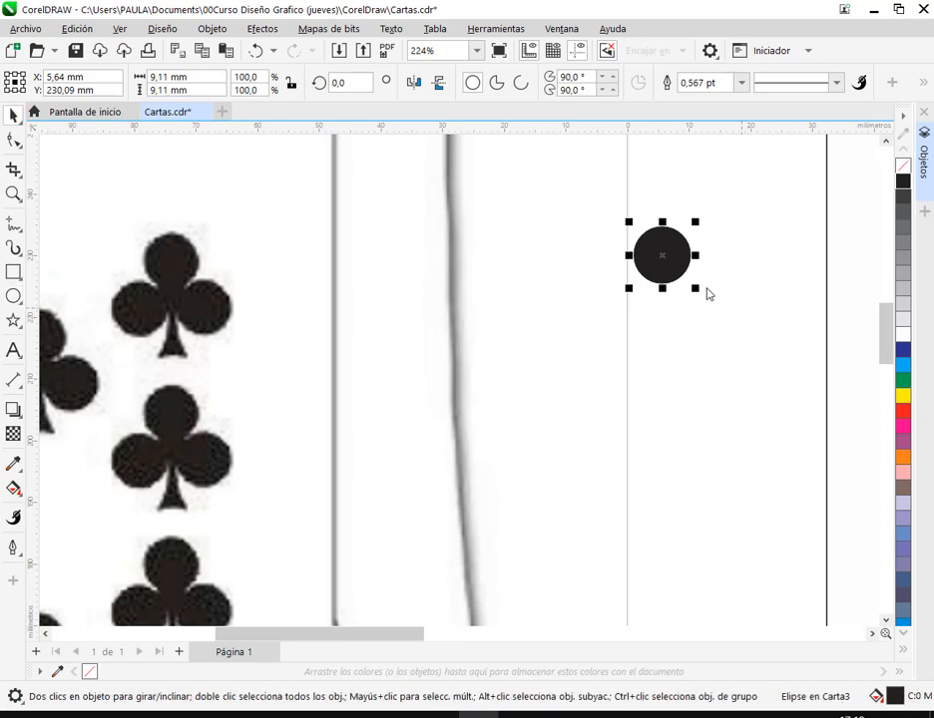
Step: Move the black circle just outside the page edge, duplicate it twice, and arrange the three circles closely as a club's lobes
left_click_drag(667, 258, 568, 284)
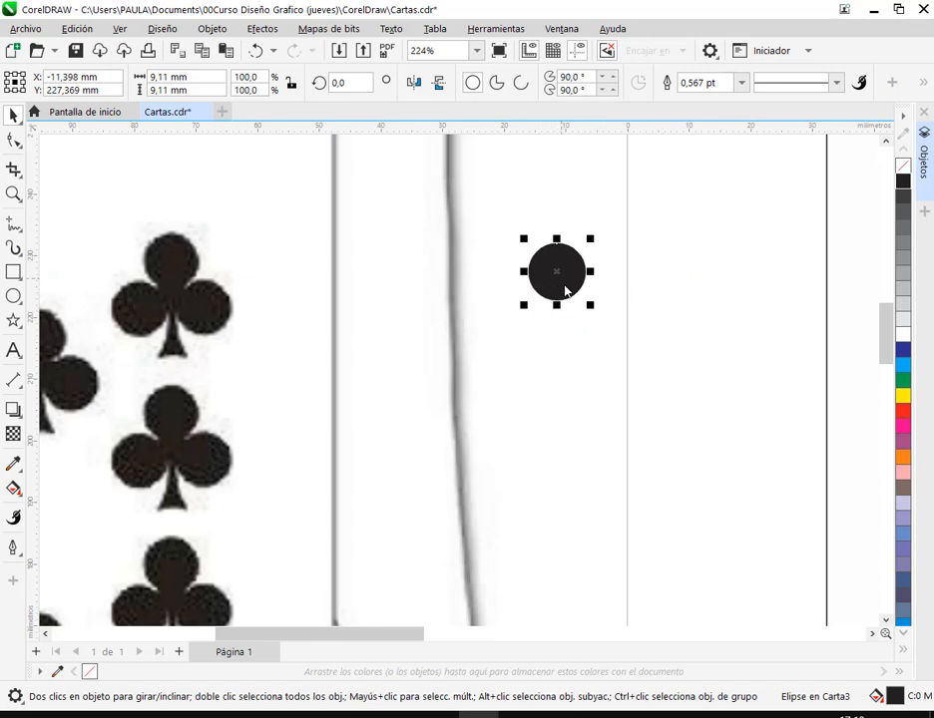
left_click_drag(559, 289, 528, 336)
left_click(715, 336)
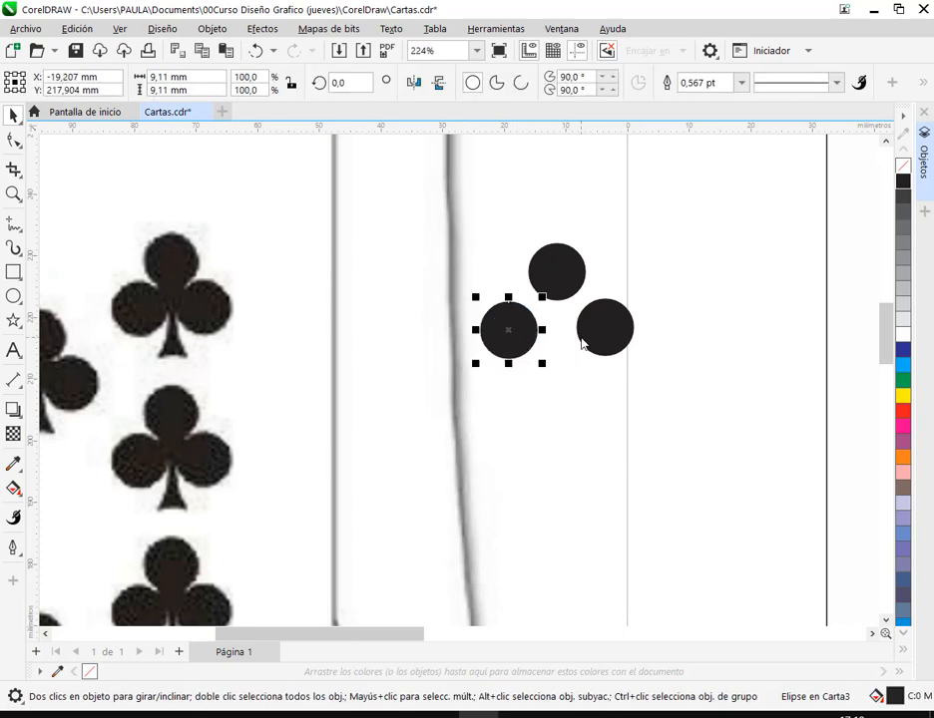
left_click(725, 300)
left_click_drag(515, 345, 535, 341)
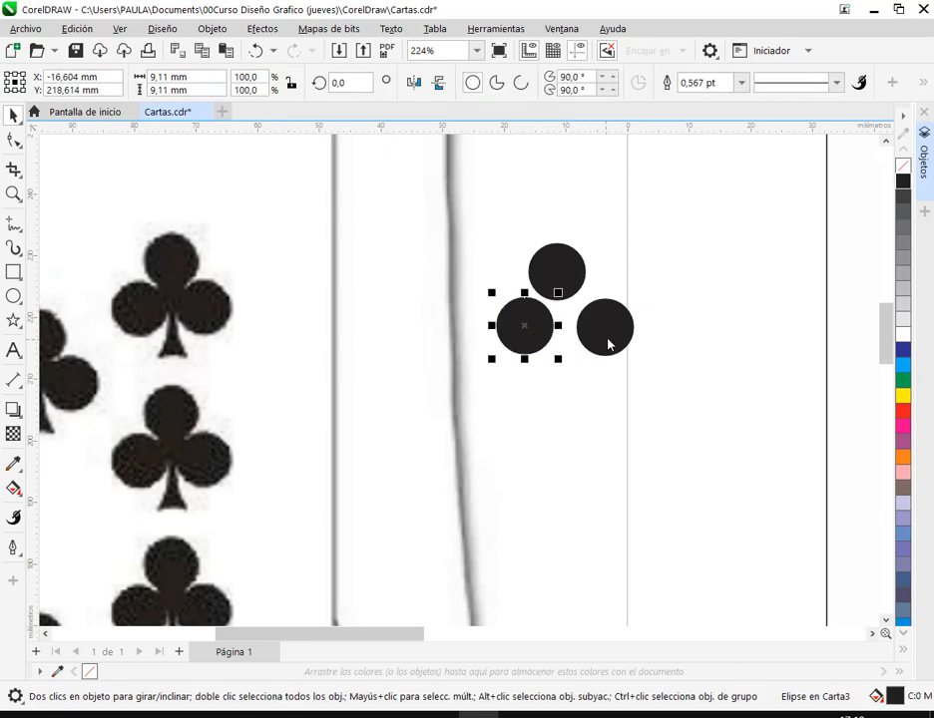
left_click_drag(609, 341, 597, 340)
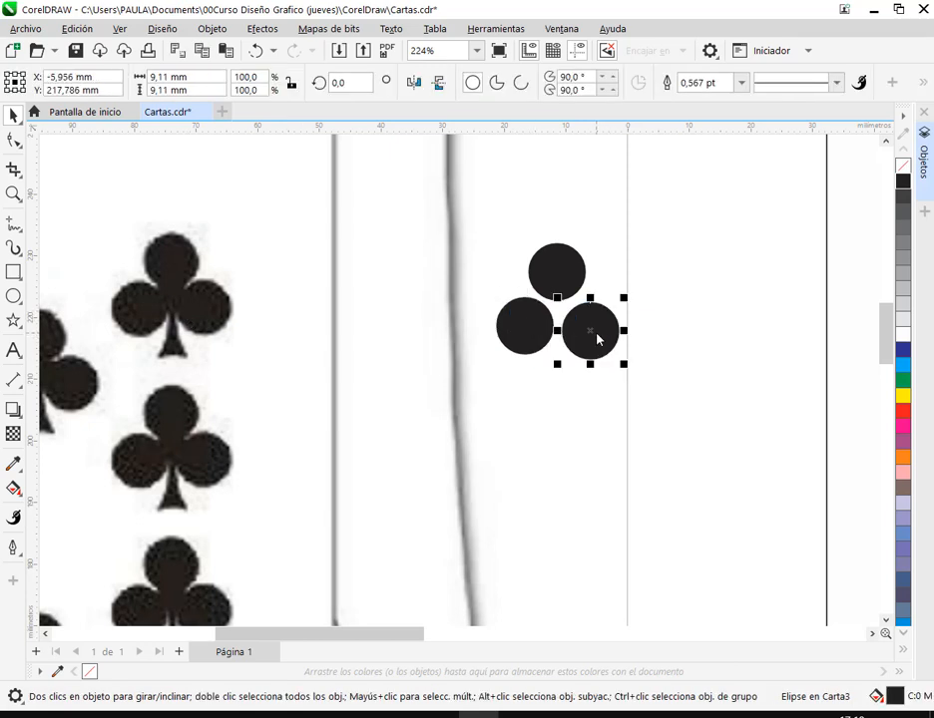
left_click(746, 343)
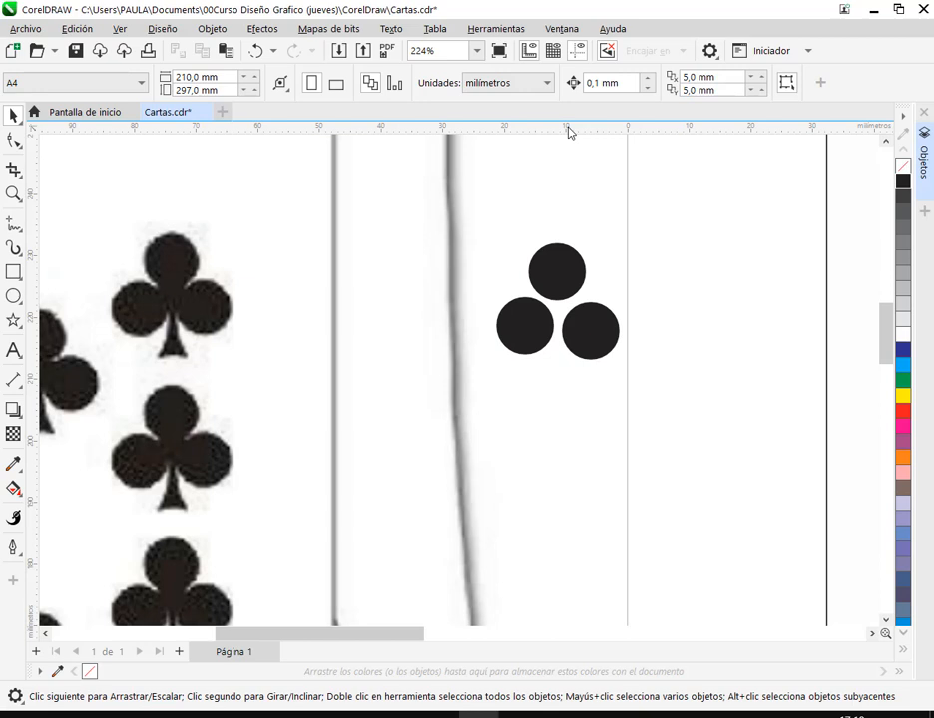
Step: Place a horizontal guideline at about 218.8 mm through the two lower circles and enable snapping to guidelines
left_click_drag(568, 132, 532, 324)
left_click(119, 29)
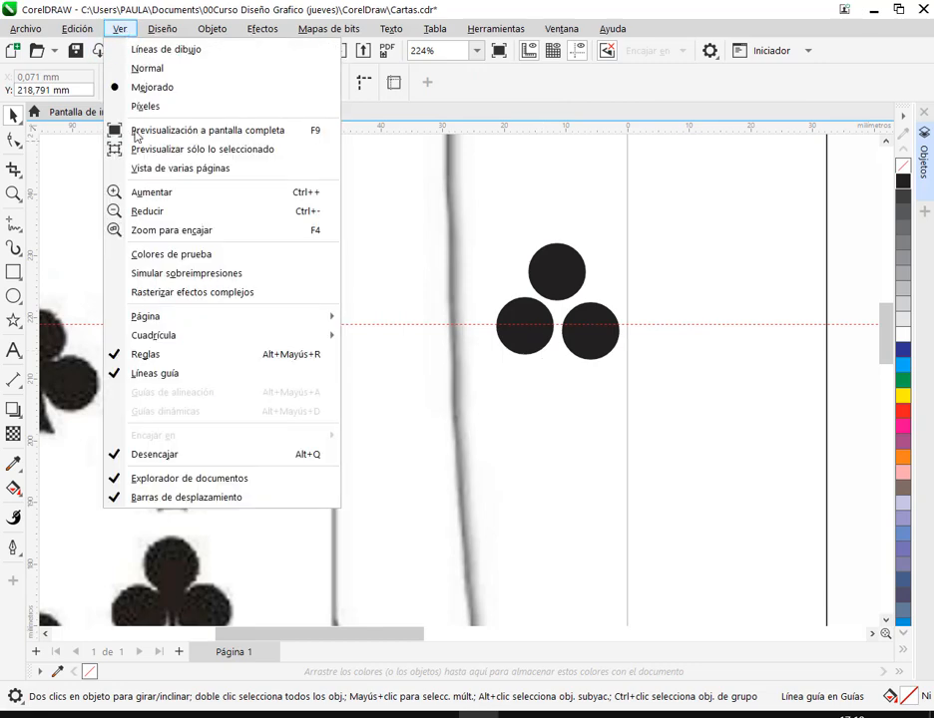
left_click(157, 455)
left_click(118, 28)
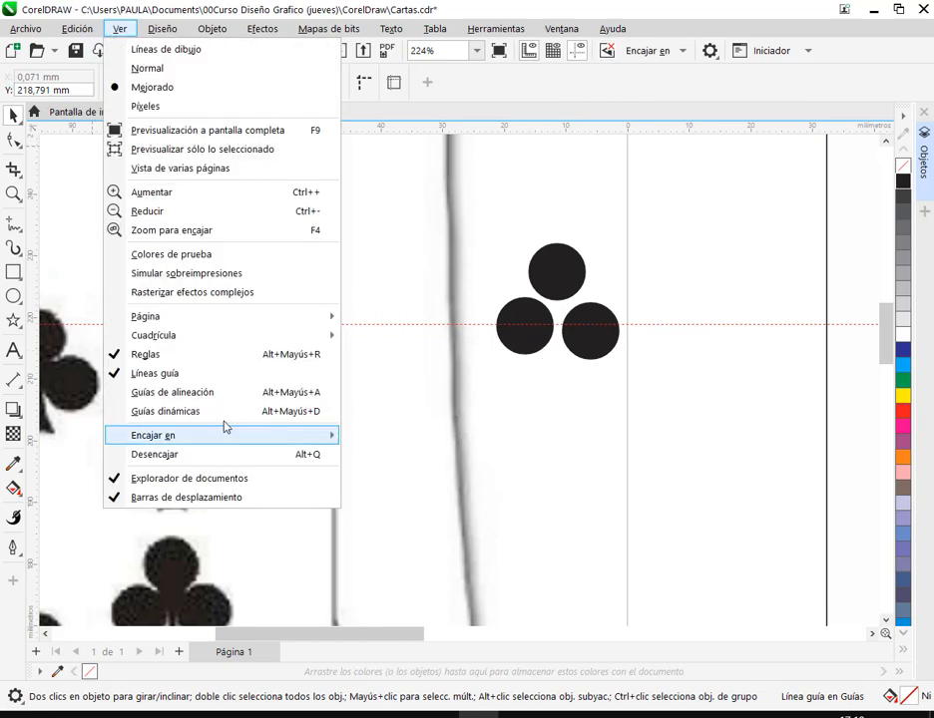
mouse_move(218, 436)
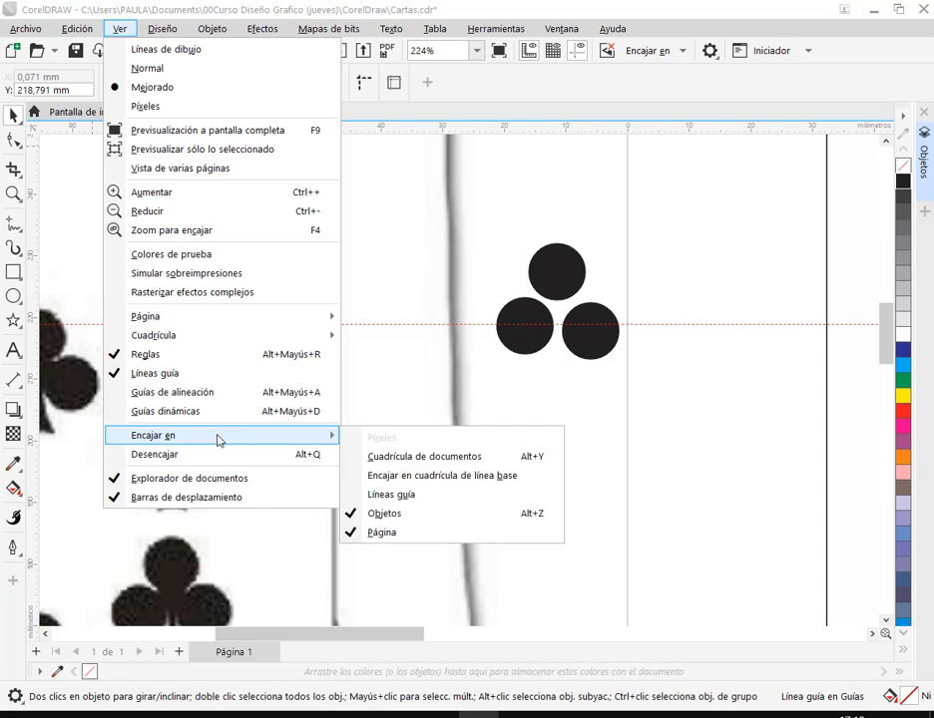
left_click(412, 496)
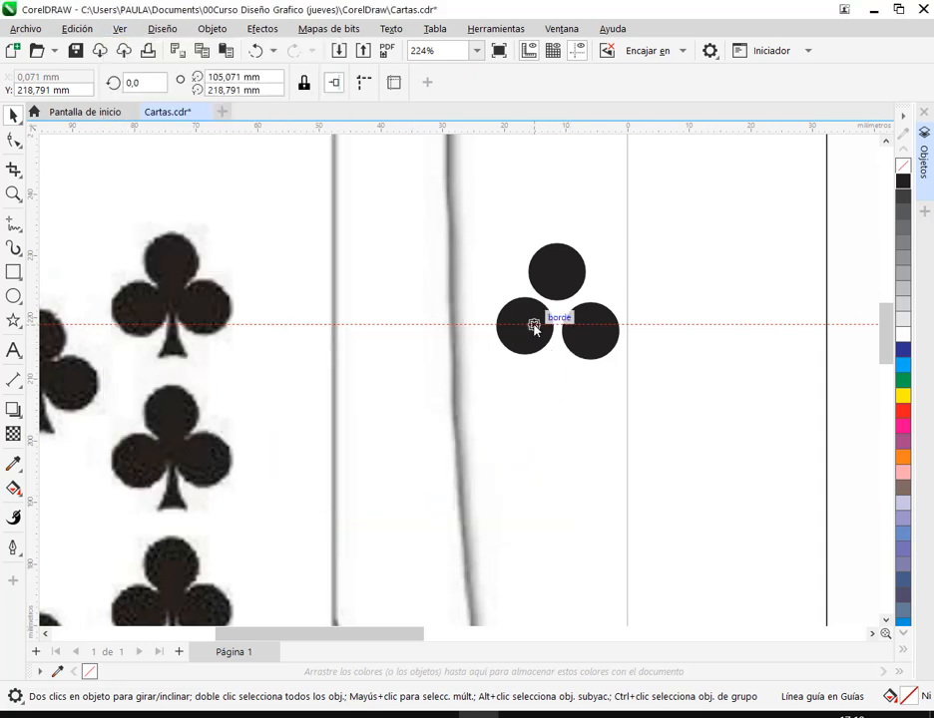
Step: Move the horizontal guideline to about 218.6 mm, through the left circle's centre, and snap the right circle's centre onto it
mouse_move(534, 325)
left_mouse_down()
mouse_move(536, 382)
mouse_move(520, 323)
left_mouse_up()
left_click(588, 339)
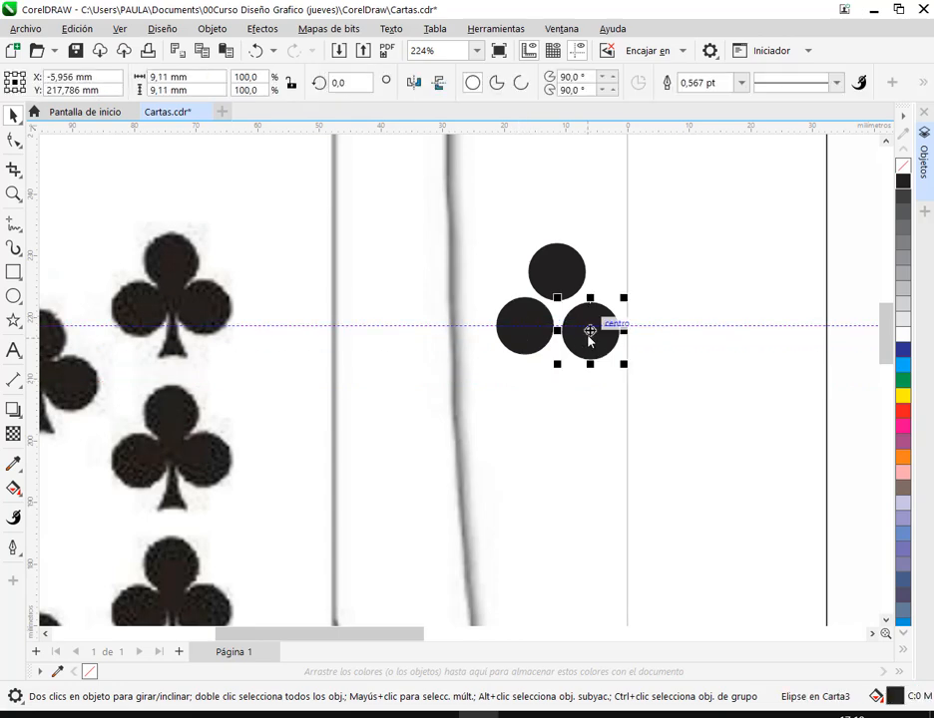
left_click_drag(588, 339, 595, 327)
left_click(602, 387)
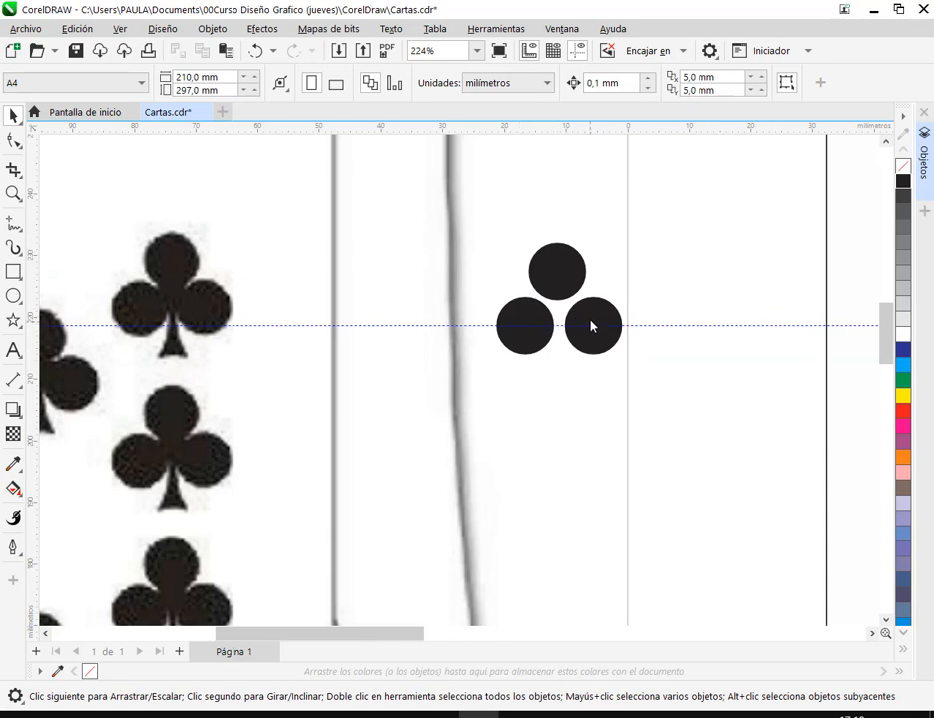
Step: Delete the horizontal guideline that passes through the two lower circles
scroll(603, 282, "up", 2)
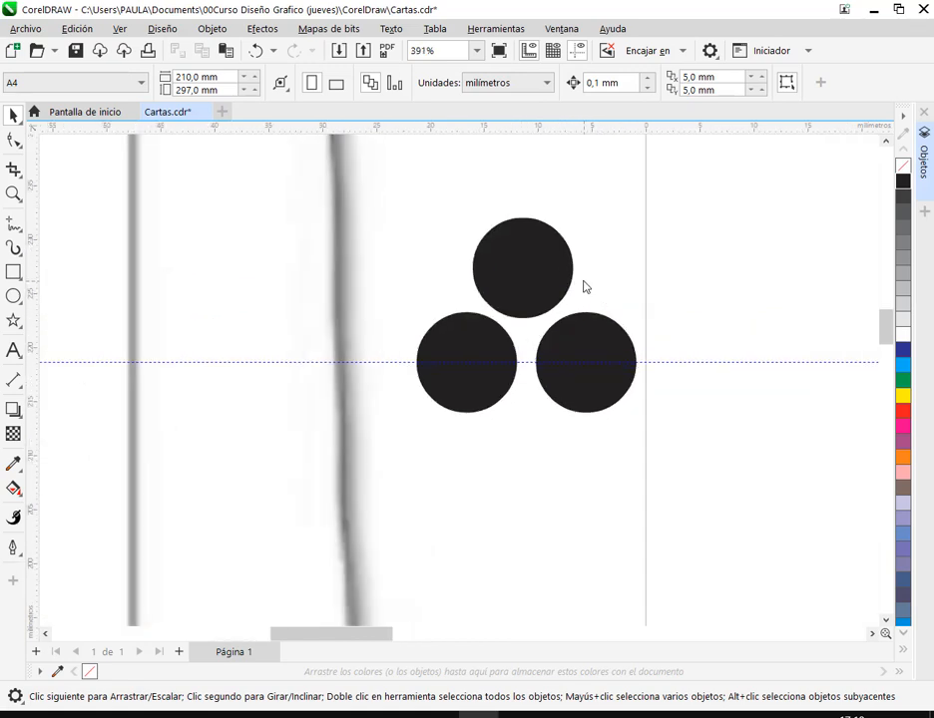
scroll(586, 284, "up", 2)
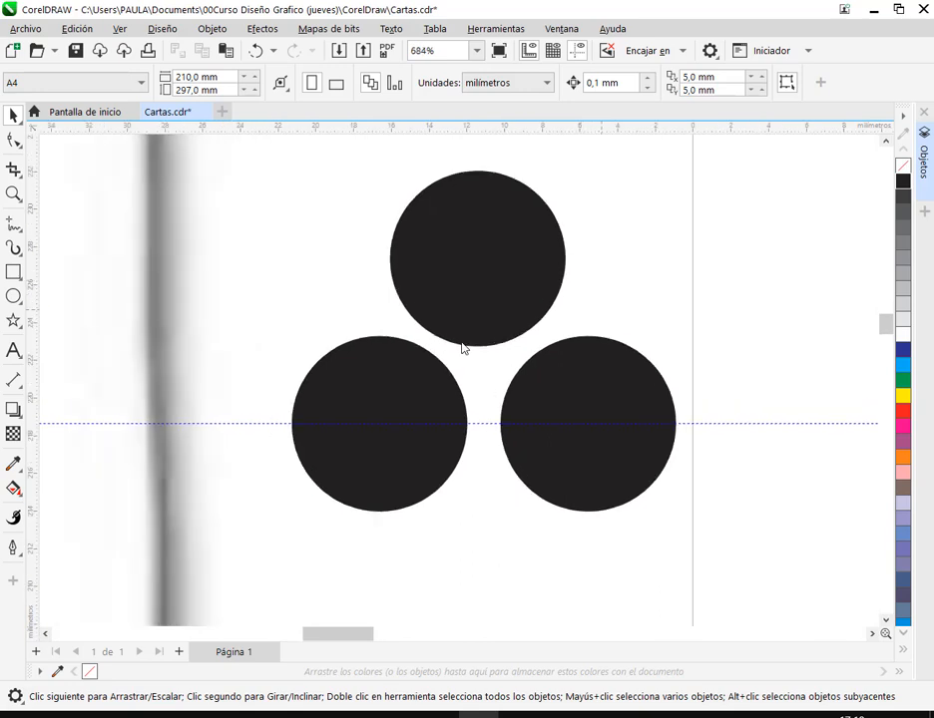
left_click_drag(421, 330, 434, 351)
left_click_drag(521, 332, 538, 361)
key("Escape")
left_click(751, 423)
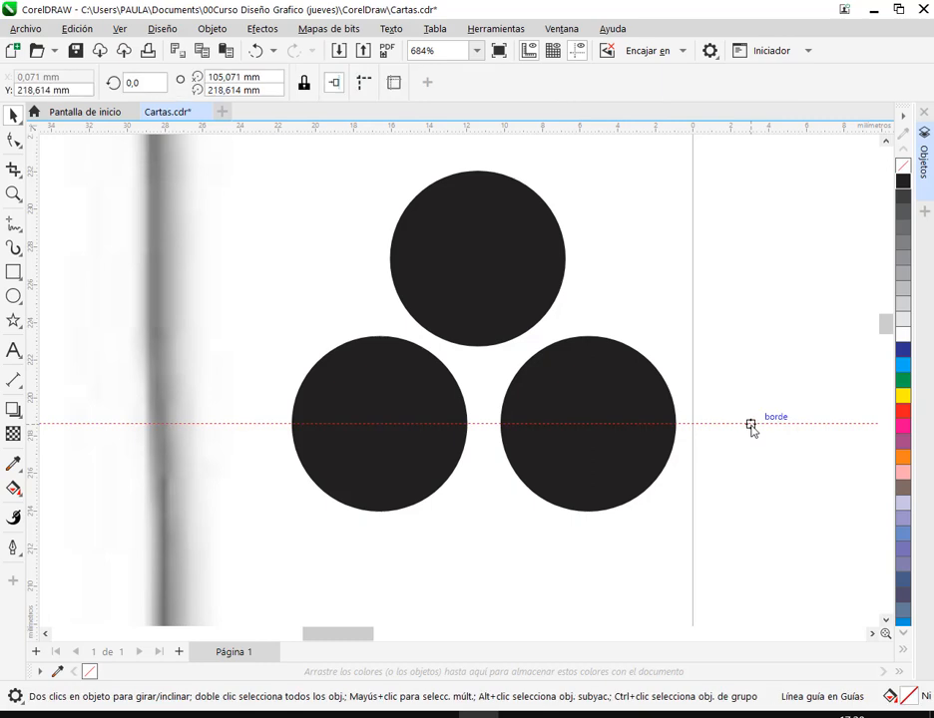
key("Delete")
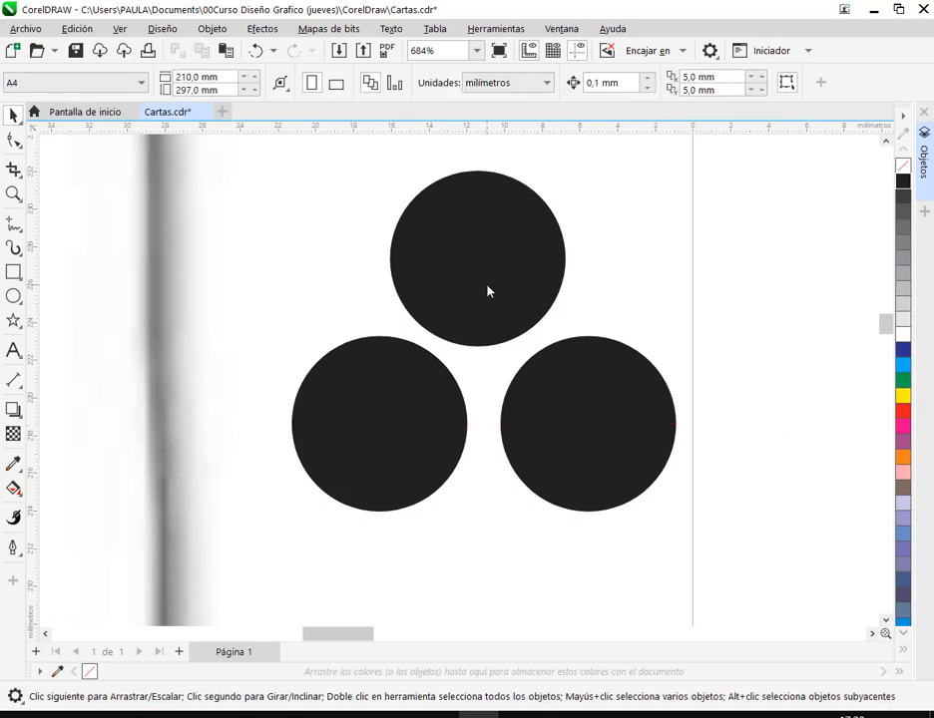
Step: Select the three black circles and open the Align and Distribute options for them
scroll(570, 342, "down", 3)
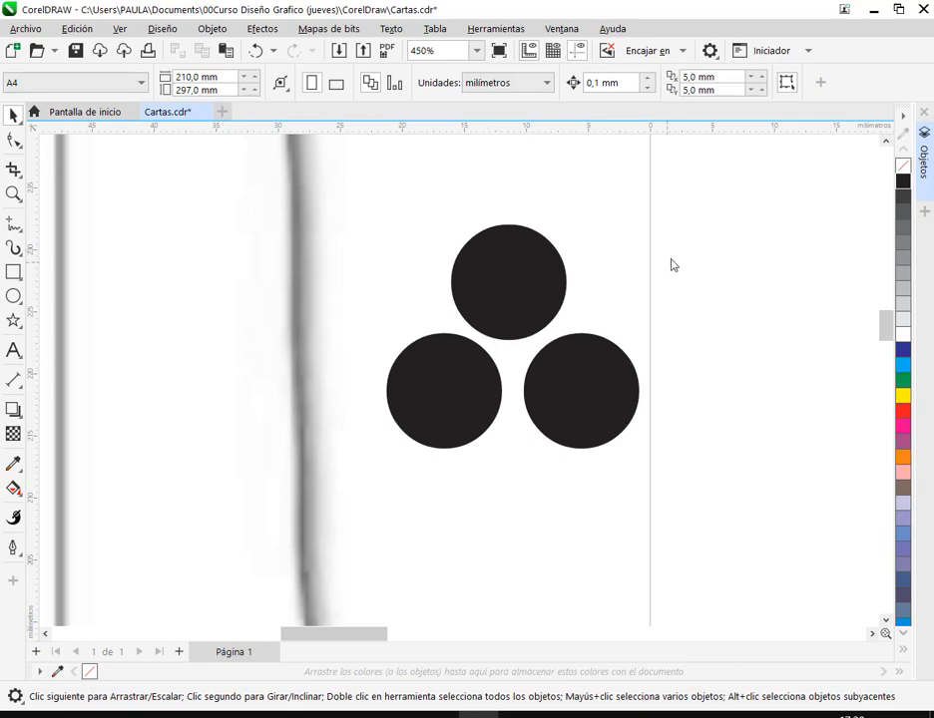
left_click_drag(727, 209, 359, 484)
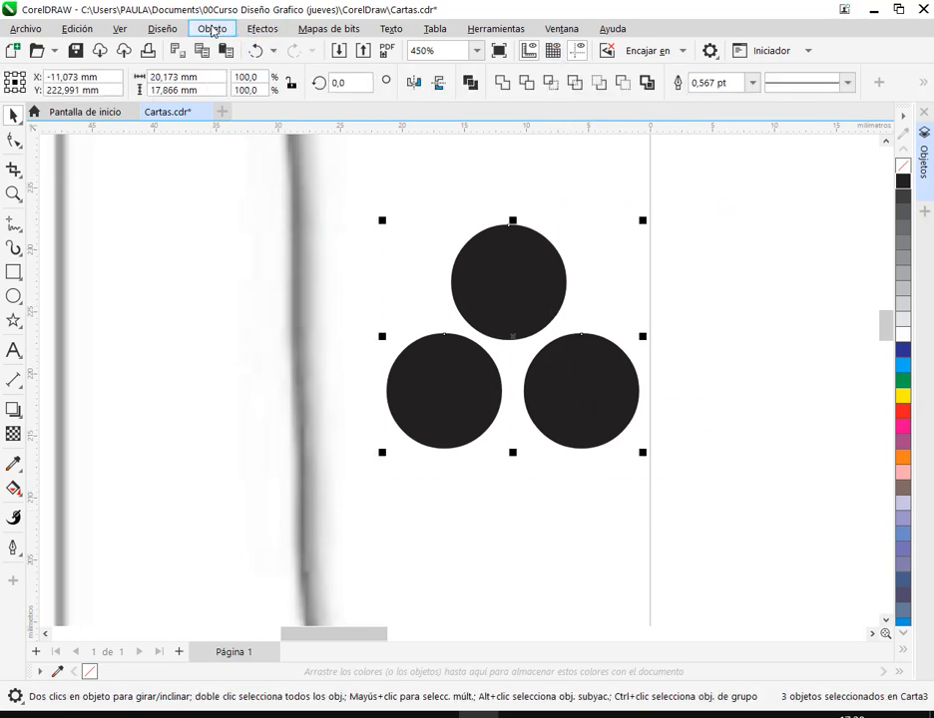
left_click(547, 33)
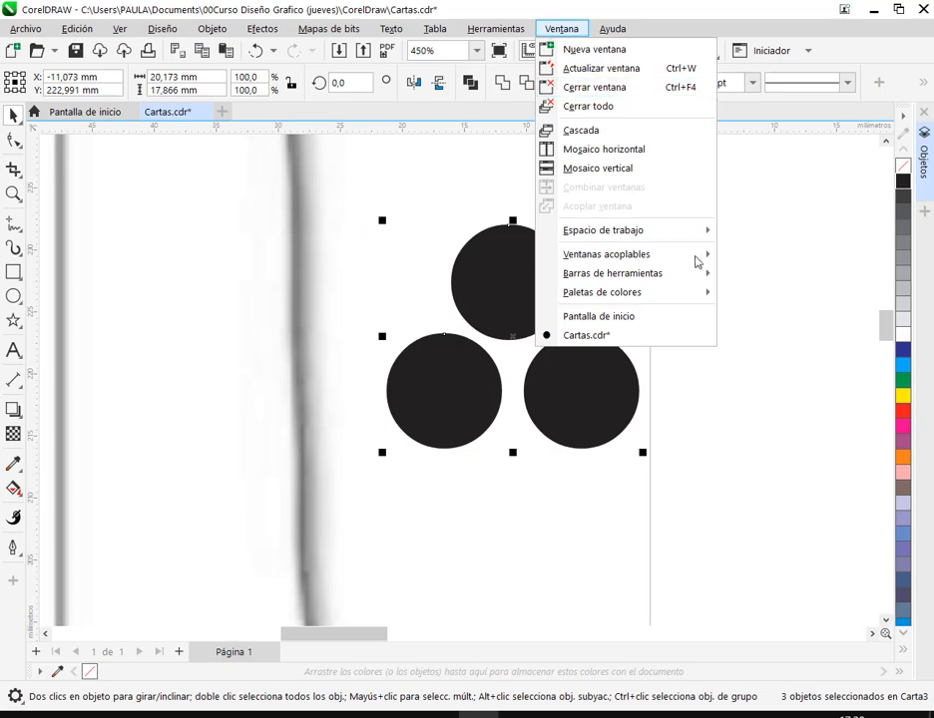
mouse_move(688, 258)
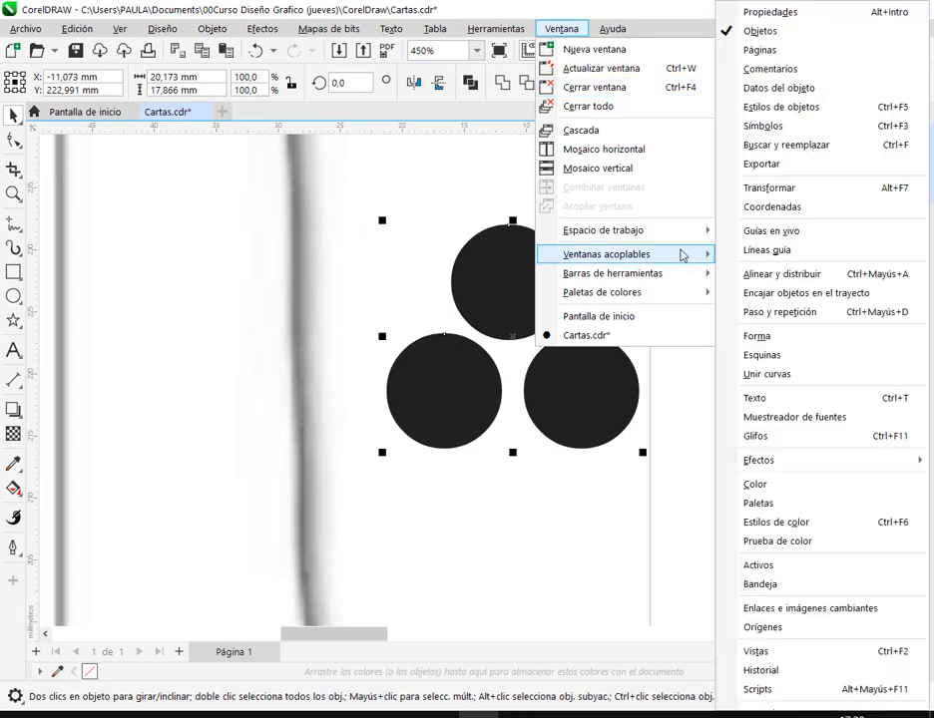
left_click(790, 273)
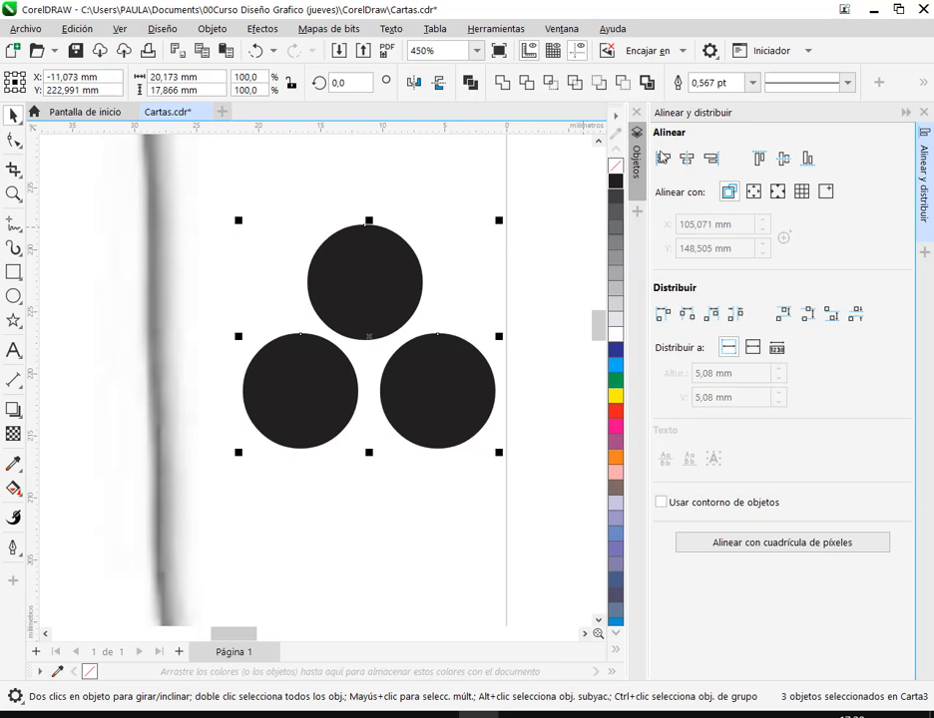
Step: Examine the alignment options and their reference choices, keeping Selected Objects as the reference to align with
mouse_move(652, 145)
left_mouse_down()
mouse_move(730, 174)
mouse_move(818, 173)
left_mouse_up()
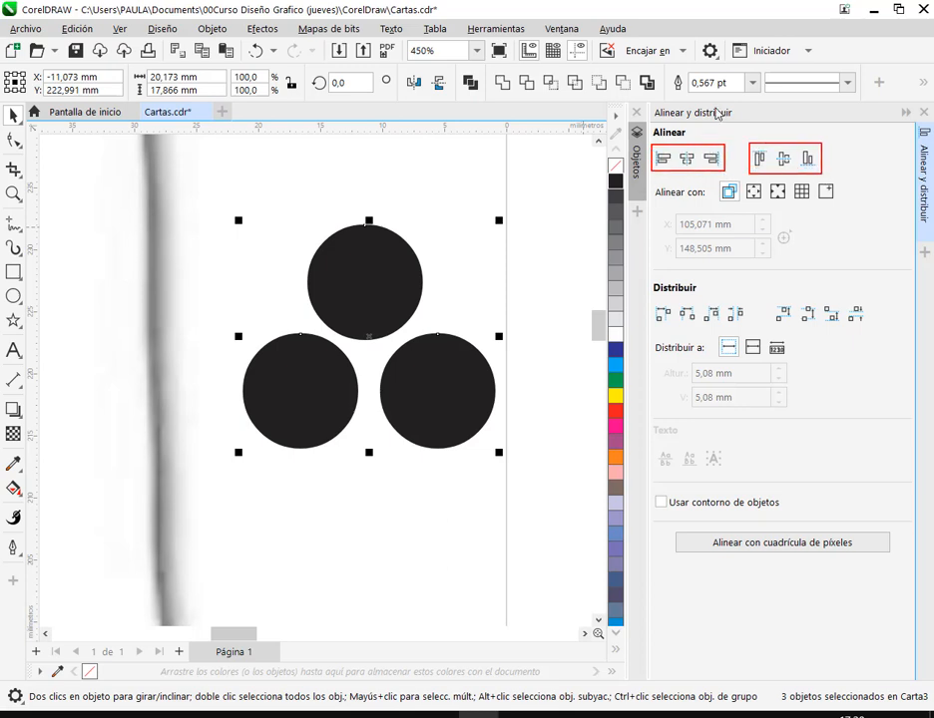
left_click_drag(715, 104, 708, 142)
key("Escape")
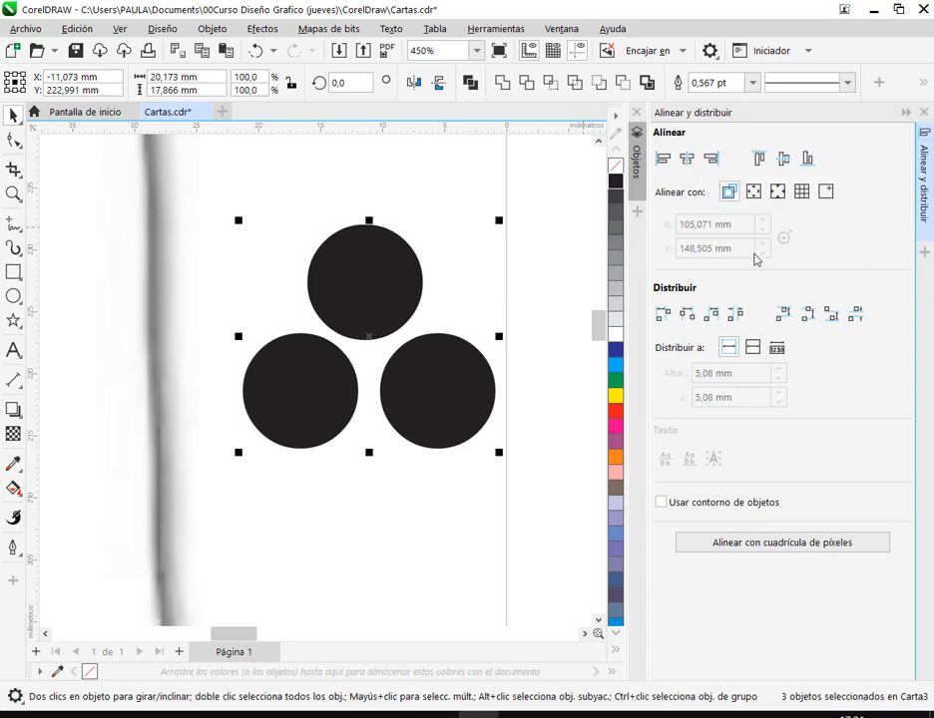
left_click(753, 191)
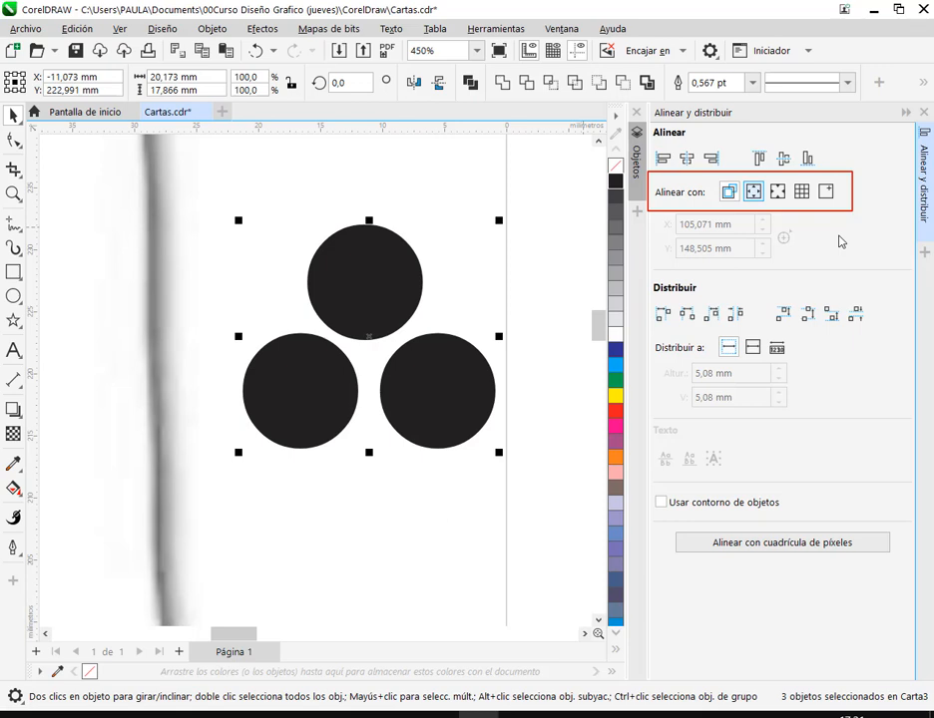
left_click(734, 193)
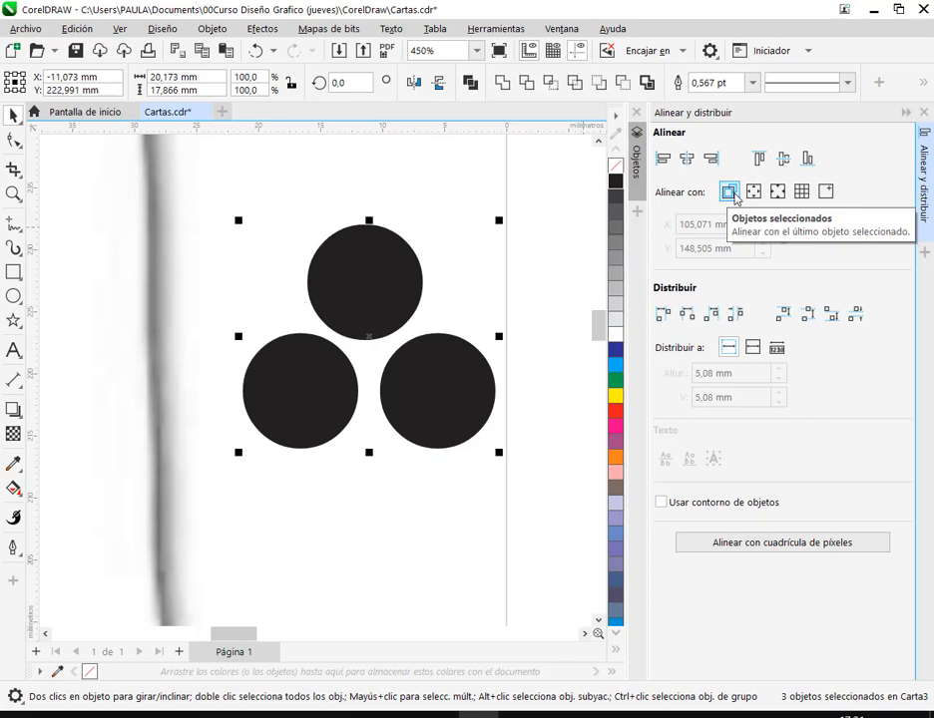
Step: Look over the page and the reference cards, reselect the three black circles, and examine the distribution options
scroll(490, 289, "down", 3)
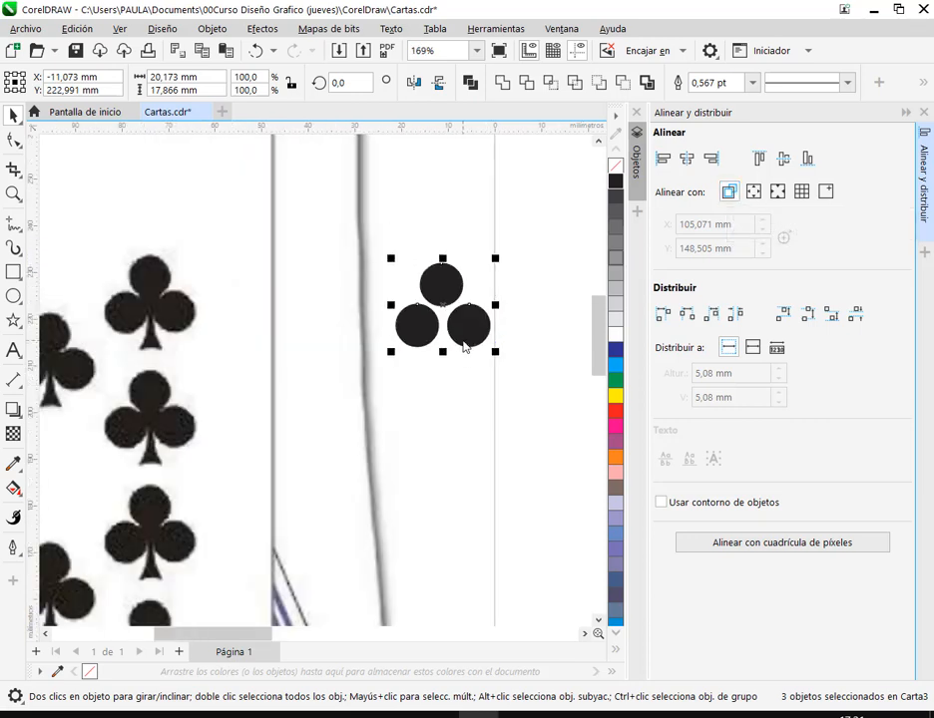
scroll(462, 347, "down", 7)
left_click_drag(461, 415, 283, 400)
scroll(437, 346, "down", 2)
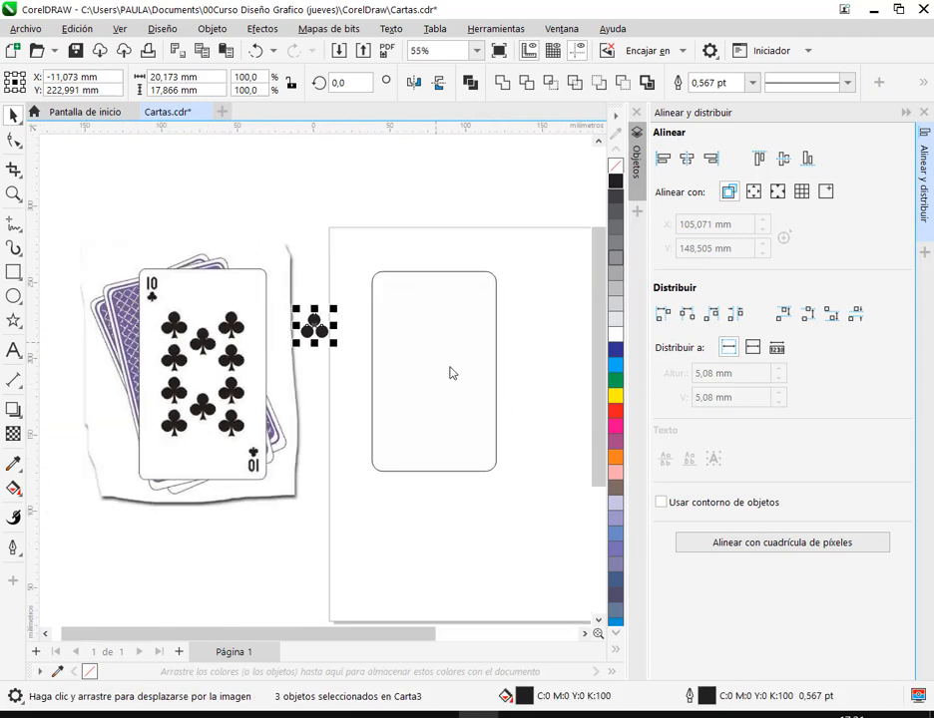
left_click_drag(448, 373, 377, 316)
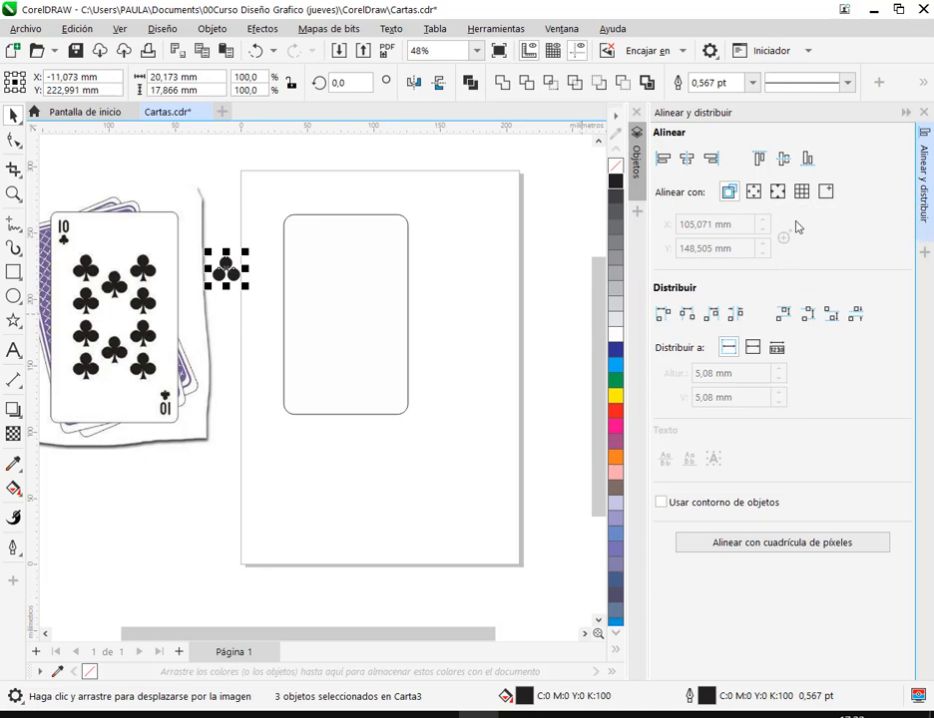
left_click(248, 248)
scroll(248, 248, "up", 4)
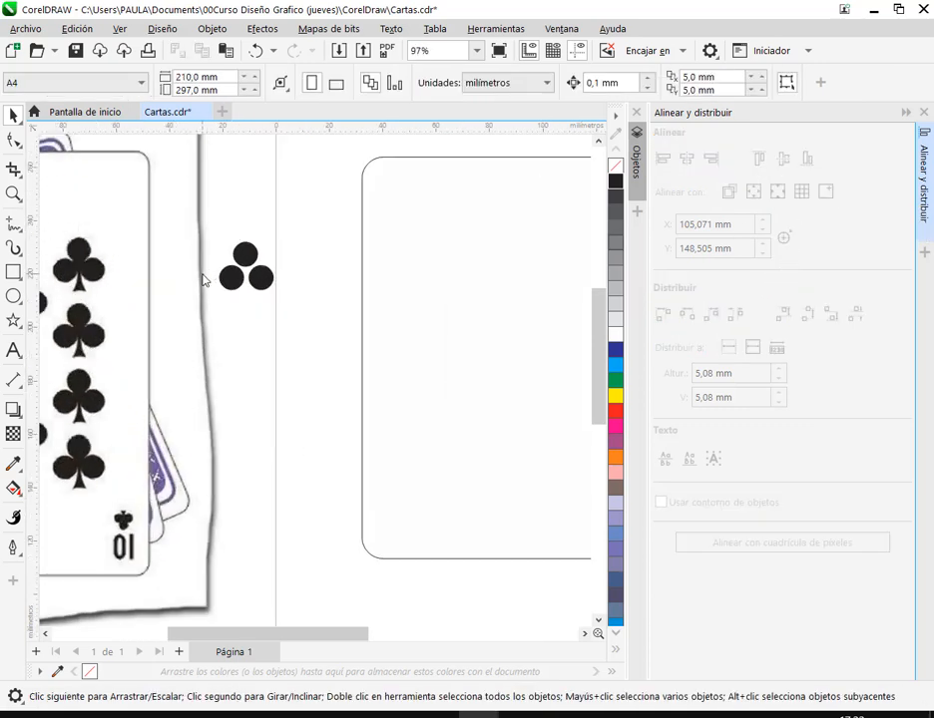
left_click(315, 295)
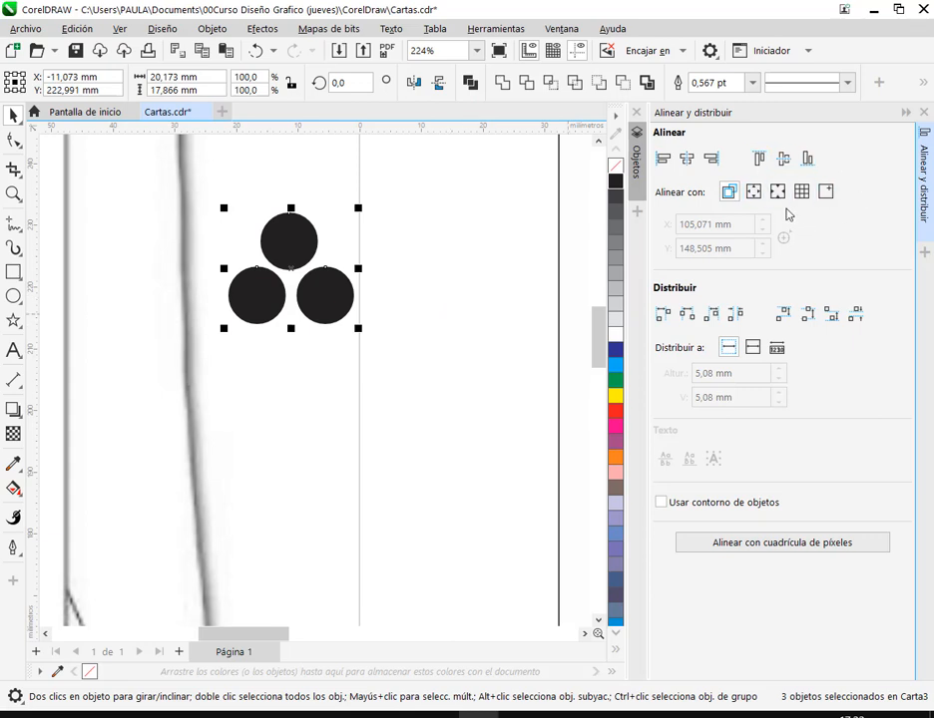
scroll(312, 205, "up", 1)
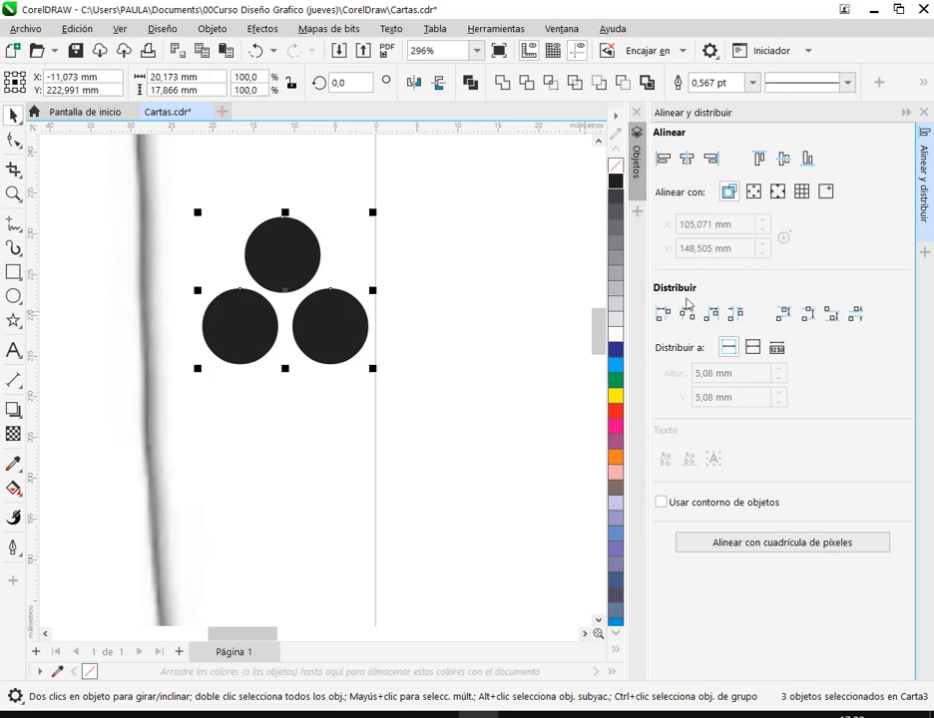
scroll(243, 315, "up", 2)
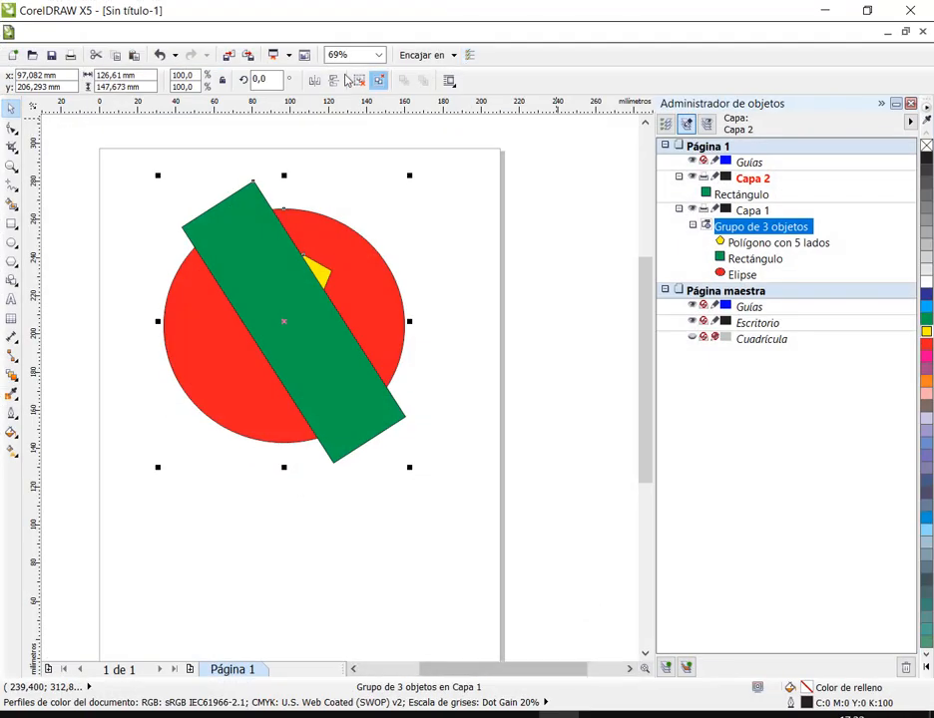
Step: Switch to CorelDRAW X5 and open the Align and Distribute dialog for the selected group of three objects
left_click(602, 35)
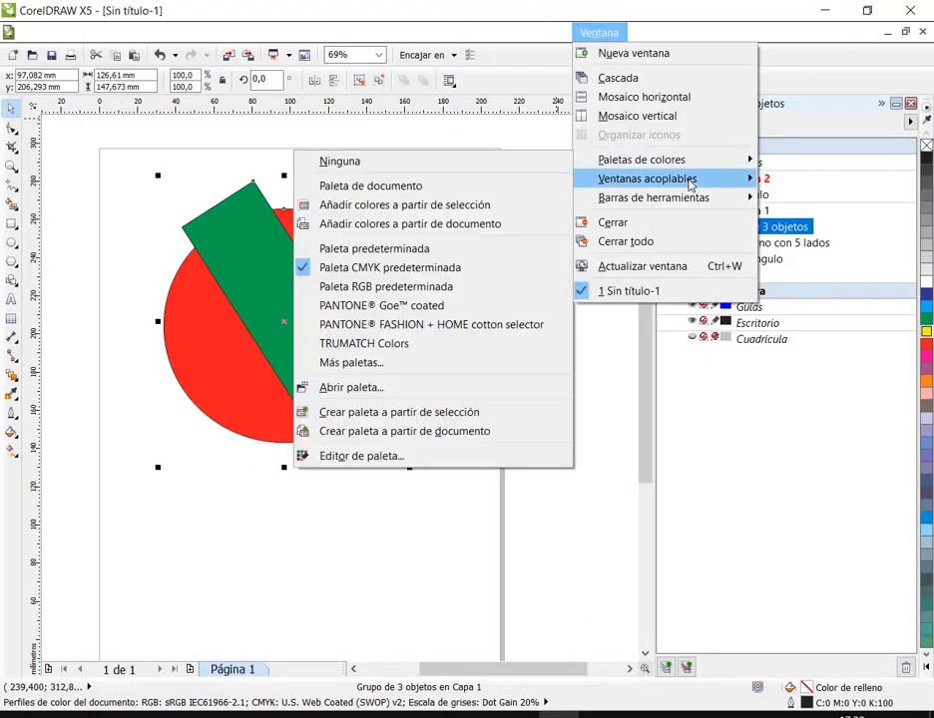
mouse_move(690, 183)
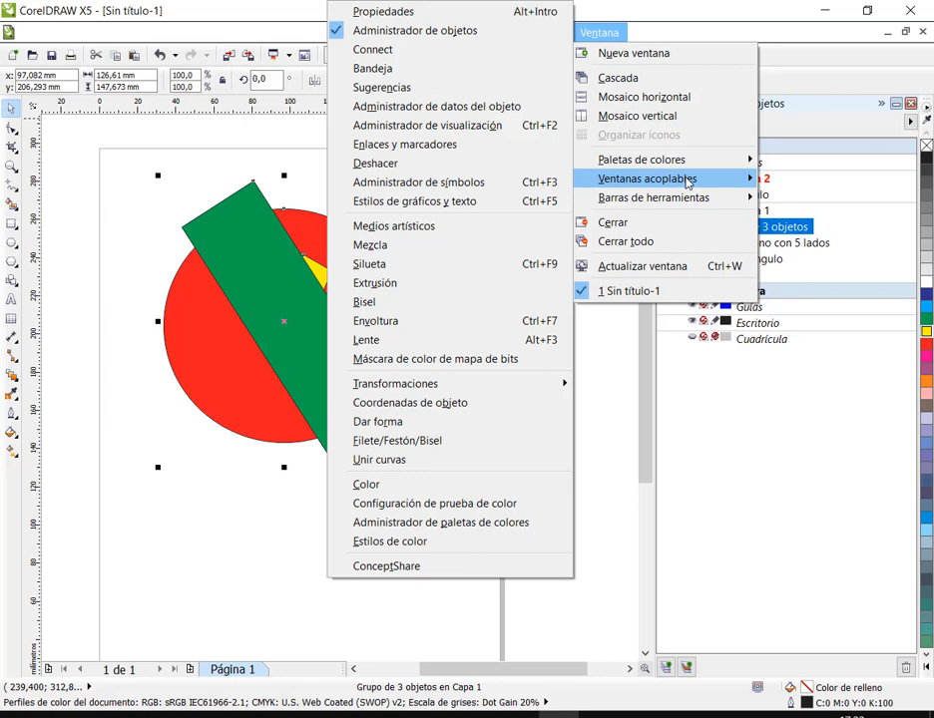
mouse_move(353, 391)
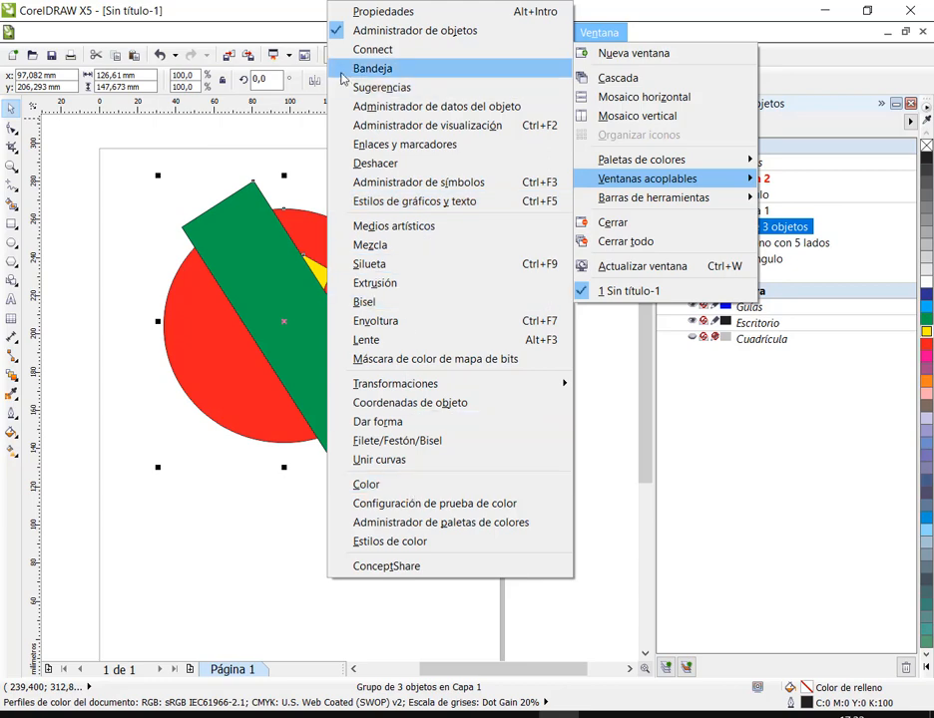
mouse_move(224, 30)
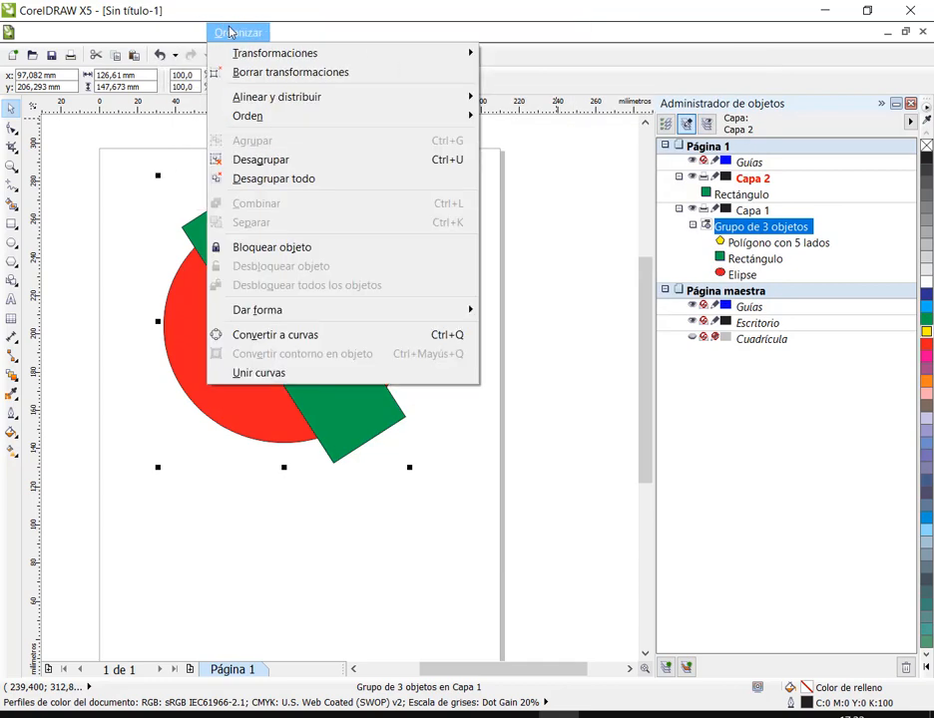
mouse_move(278, 98)
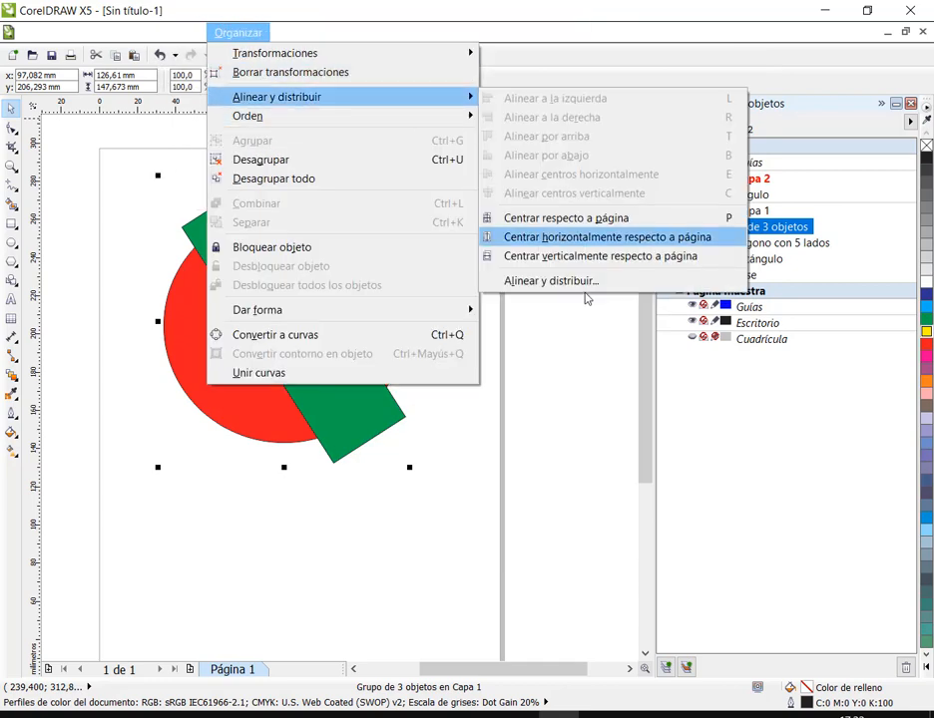
left_click(554, 283)
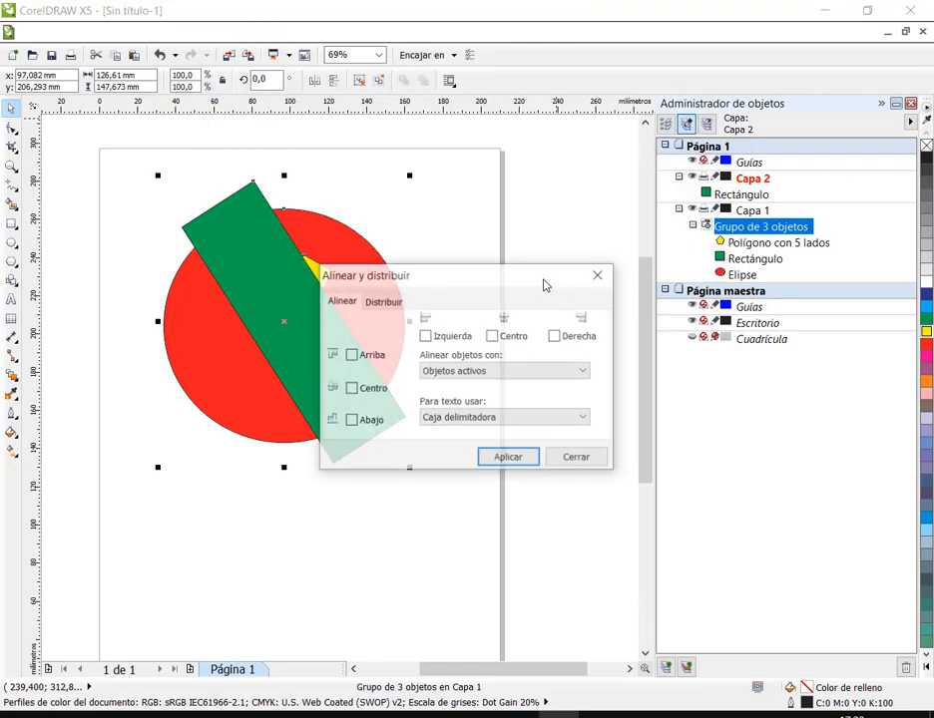
left_click_drag(544, 284, 506, 251)
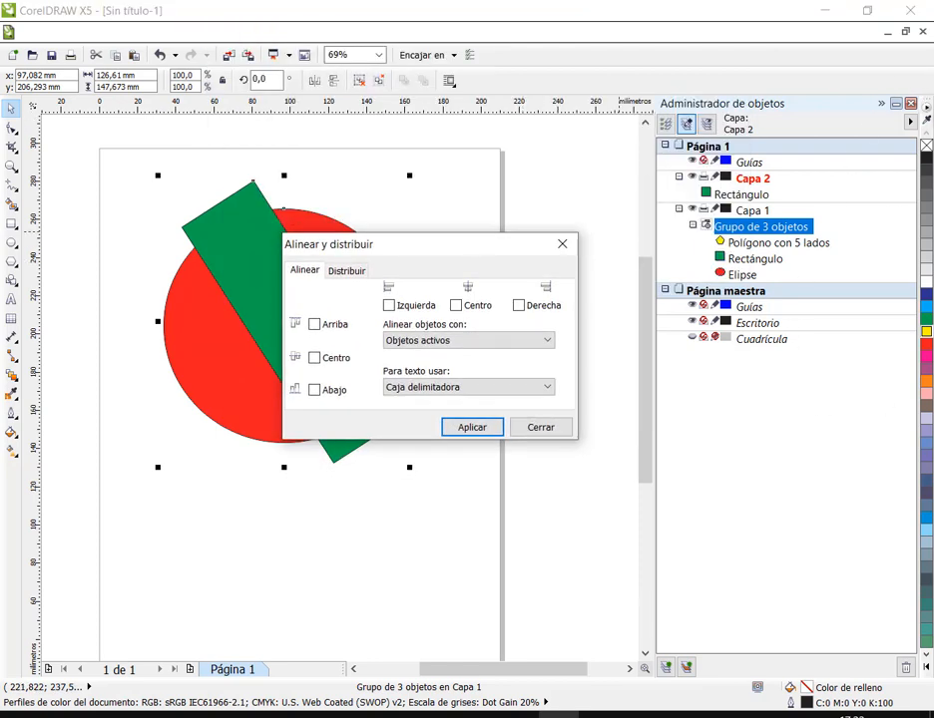
left_click_drag(421, 243, 450, 172)
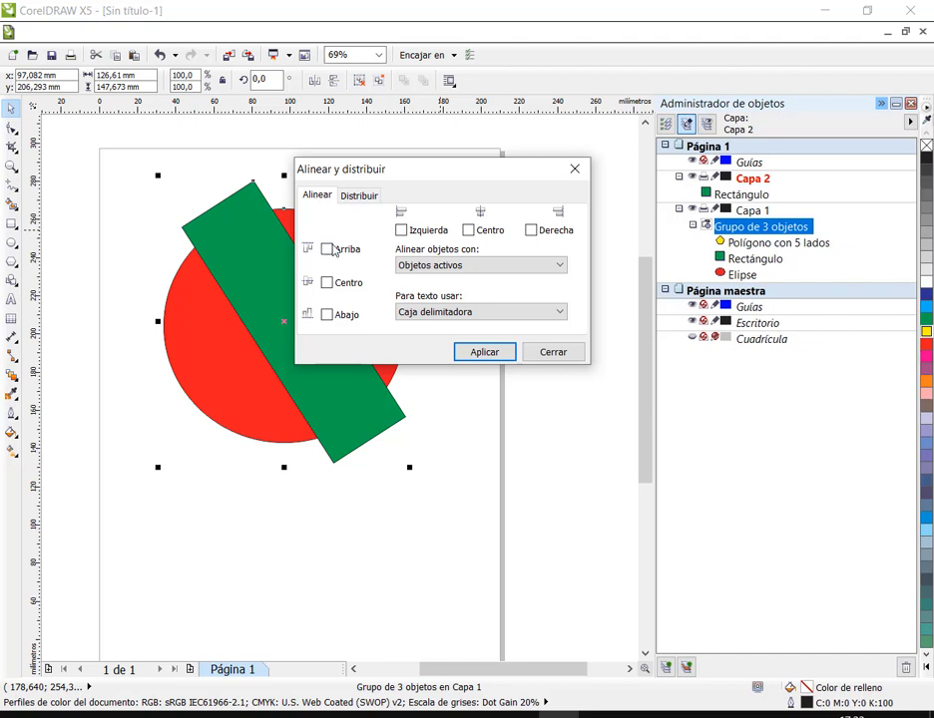
Step: Check the distribution options in the dialog, return to the alignment options, and move the dialog clear of the shapes
left_click(365, 197)
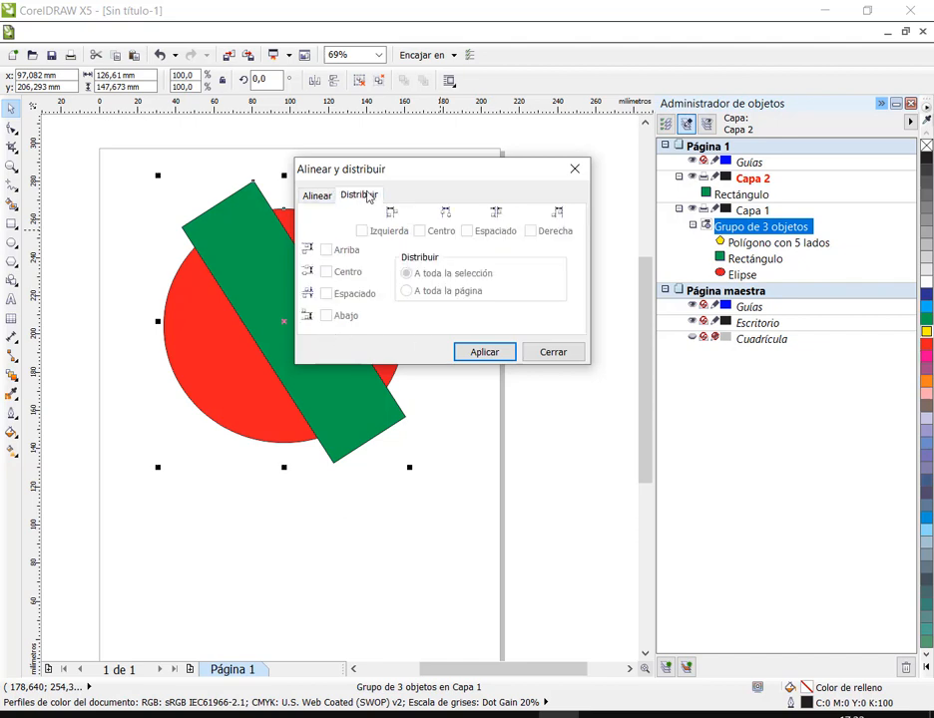
left_click(334, 199)
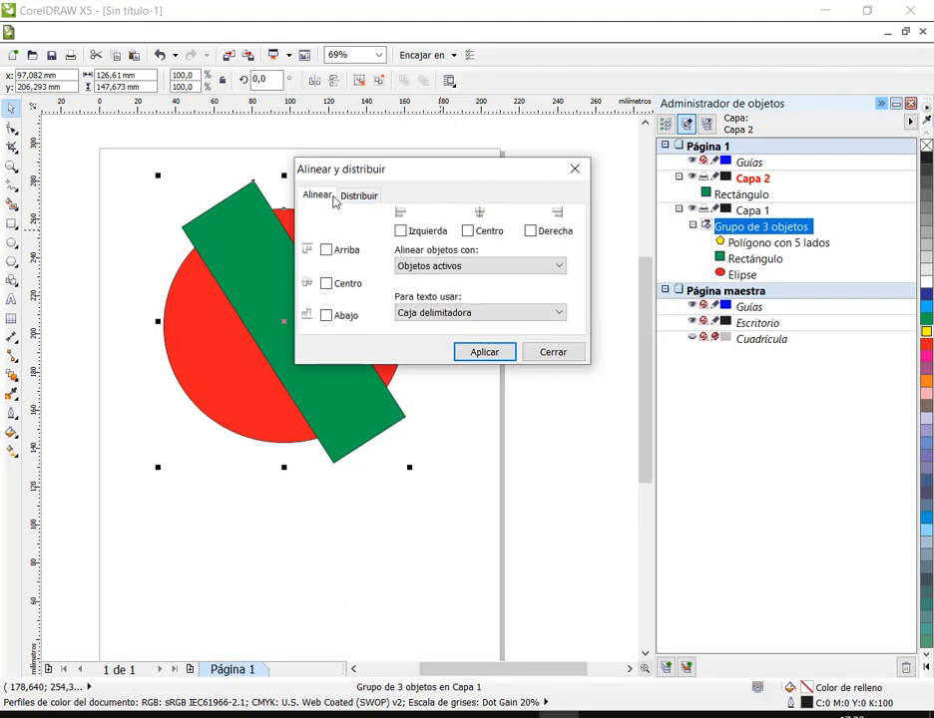
left_click_drag(413, 172, 550, 176)
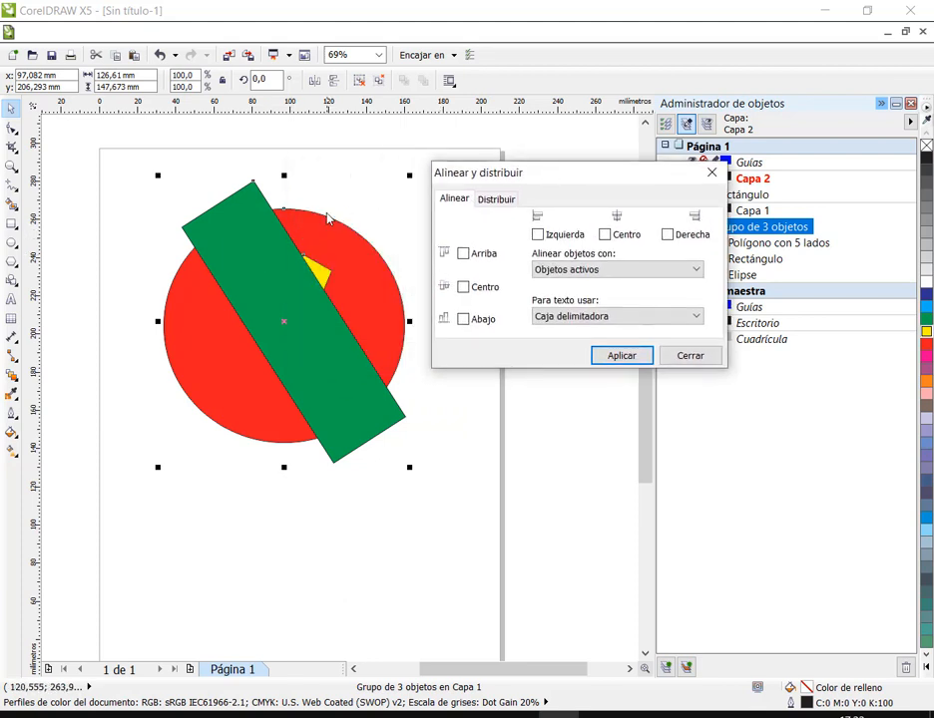
Step: Select the green rectangle on Capa 2, then reselect the group of three objects on Capa 1
left_click(257, 218, "ctrl")
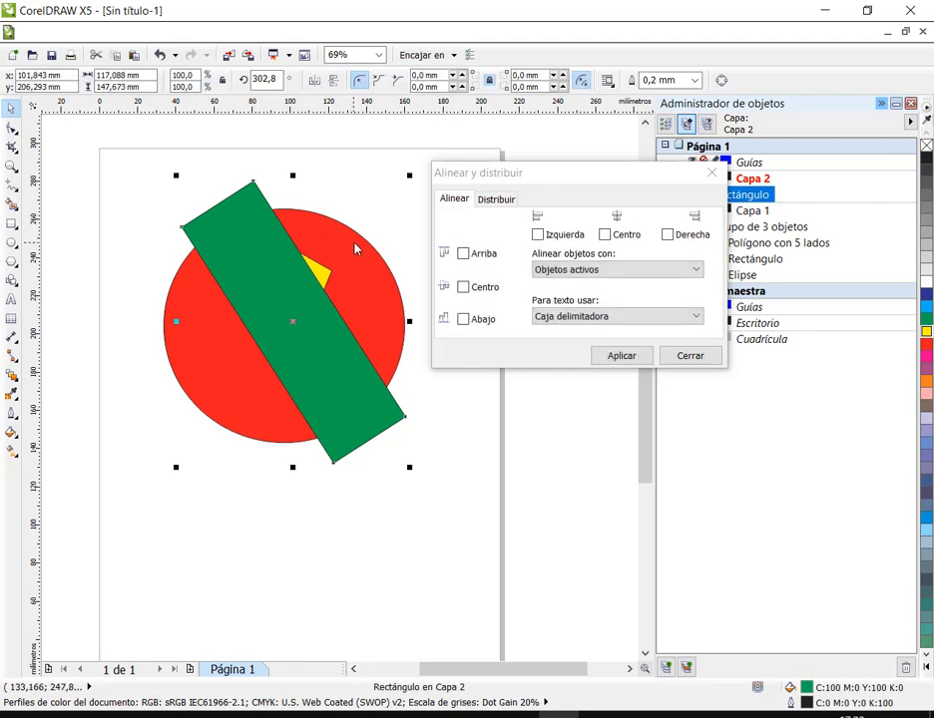
left_click(241, 257)
left_click(266, 262, "ctrl")
left_click(370, 282)
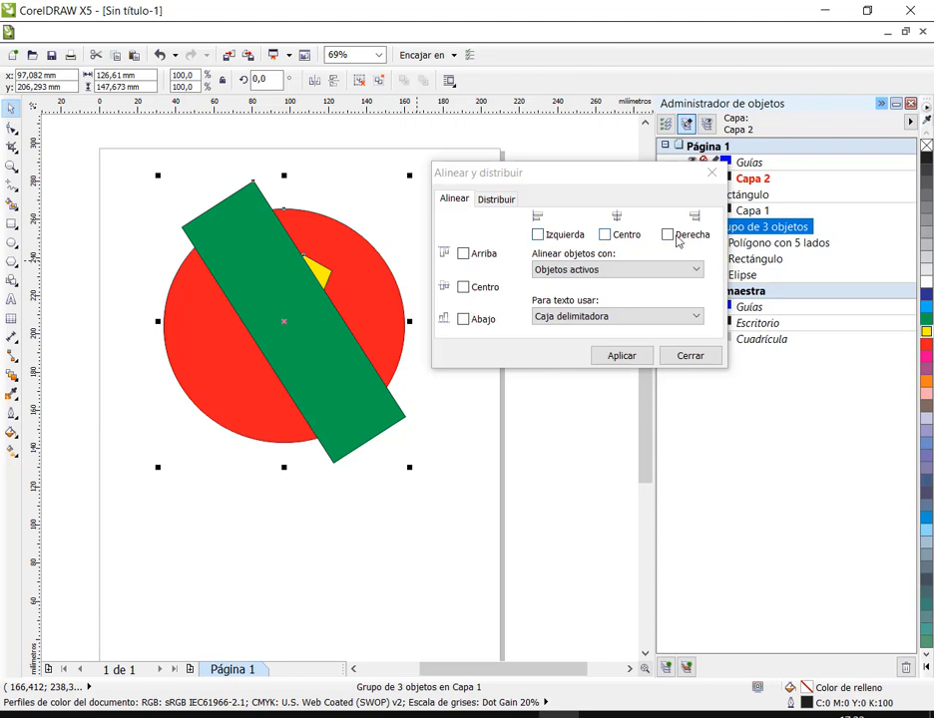
Step: Review the reference options for aligning objects, check the distribution options, and close the Align and Distribute dialog
left_click(575, 274)
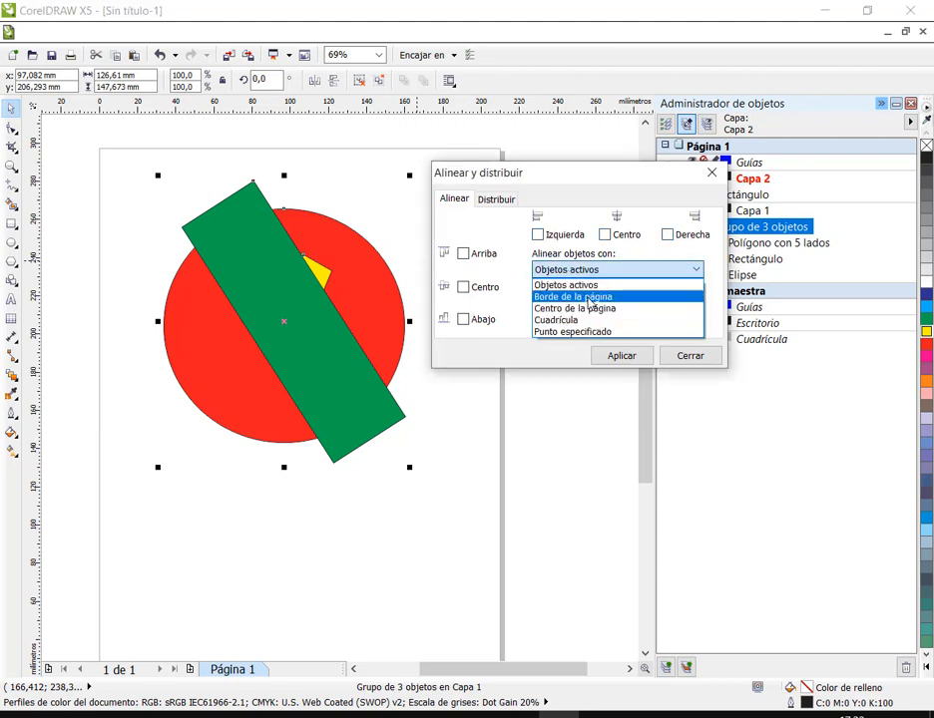
left_click(588, 286)
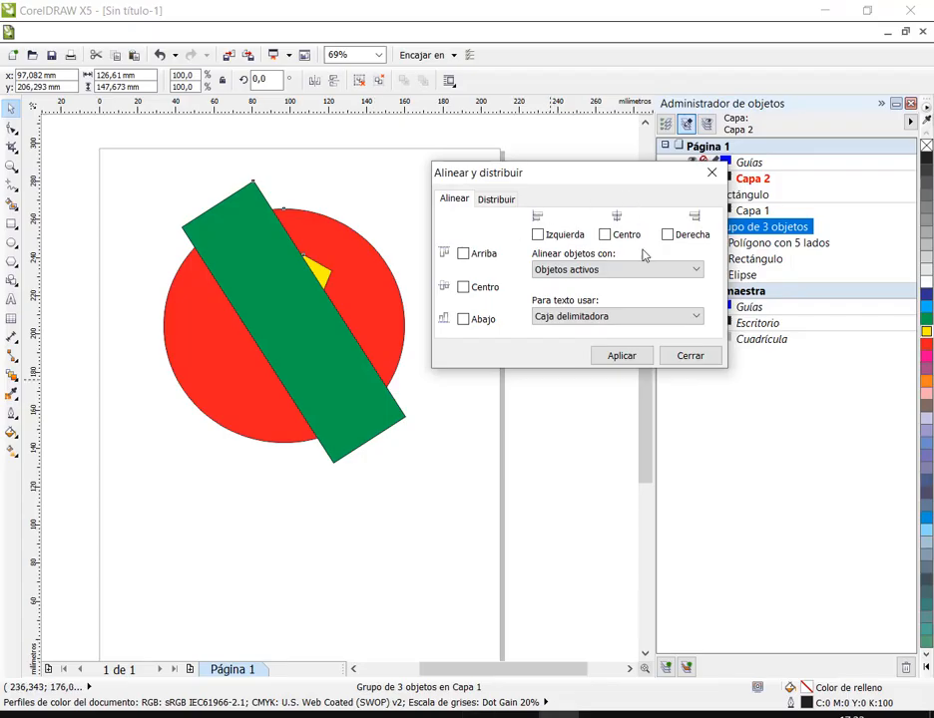
left_click(656, 275)
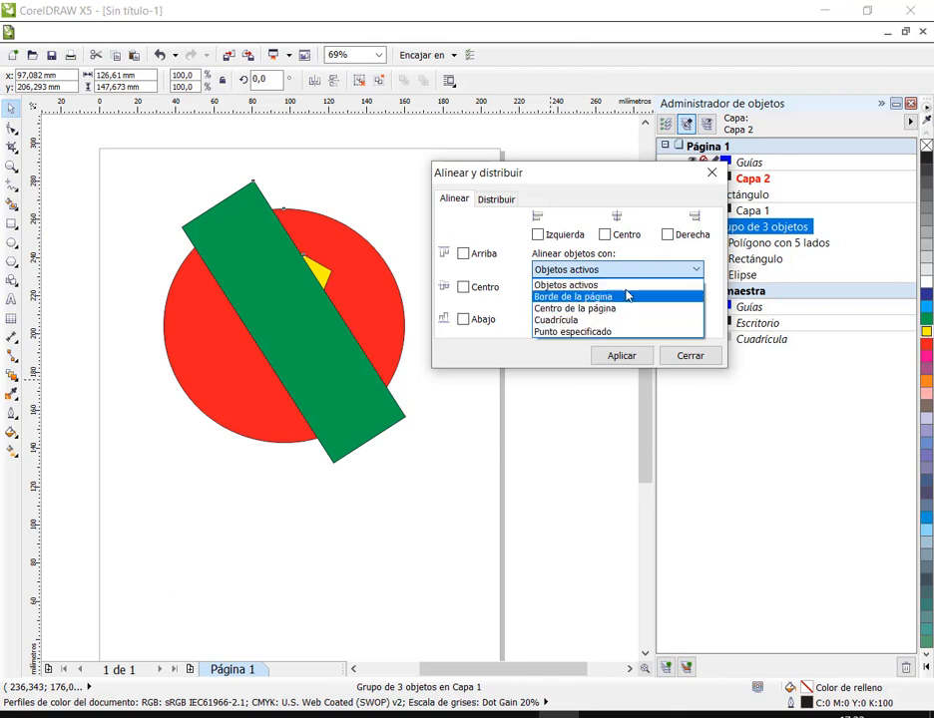
left_click(638, 271)
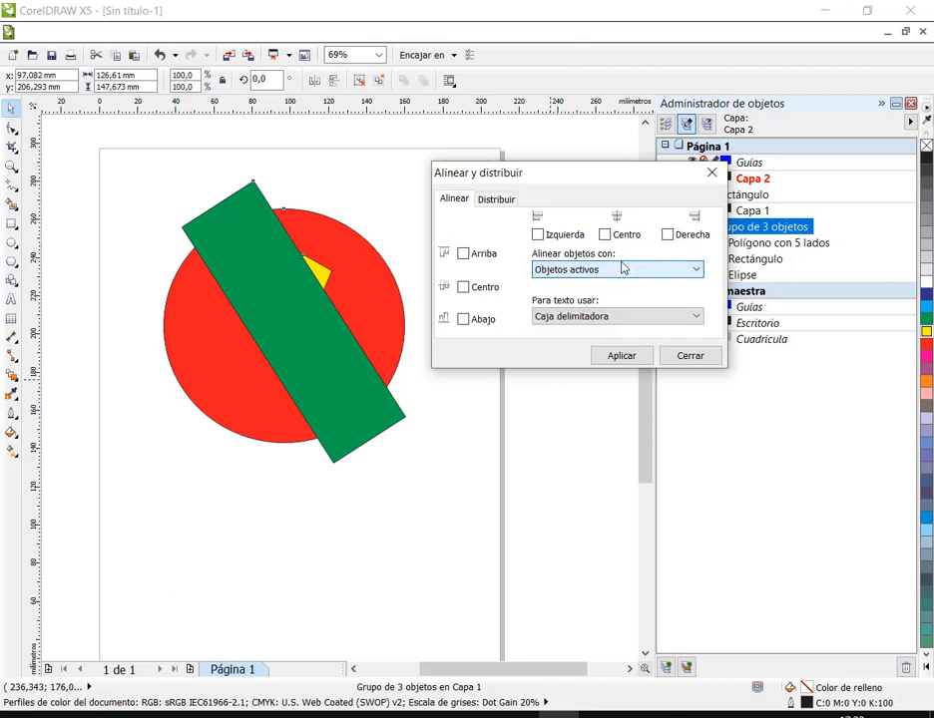
left_click(504, 200)
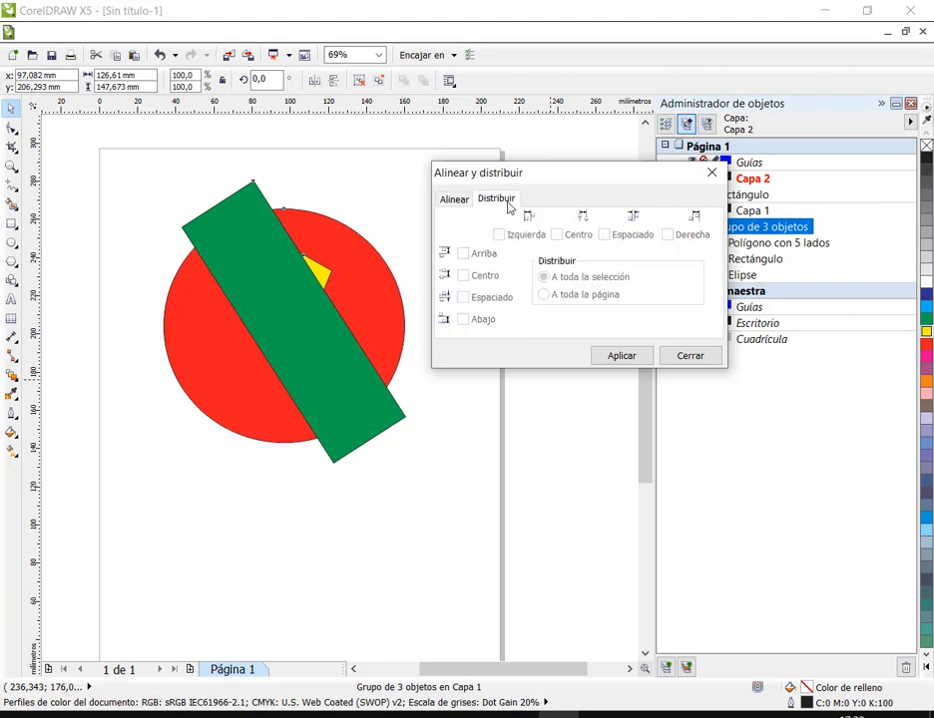
left_click(689, 355)
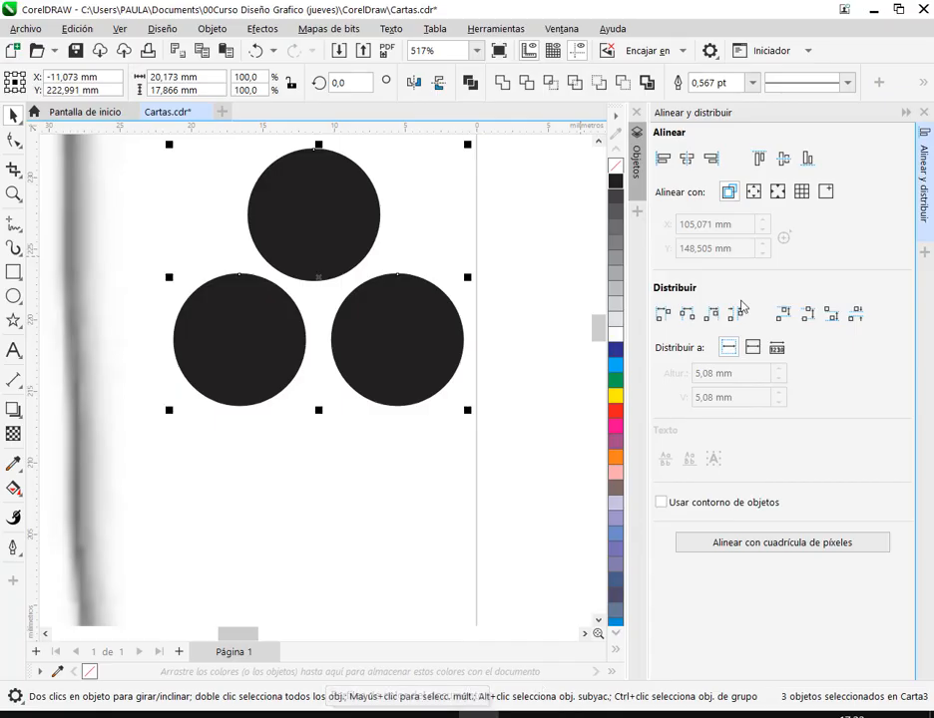
left_click_drag(313, 342, 335, 390)
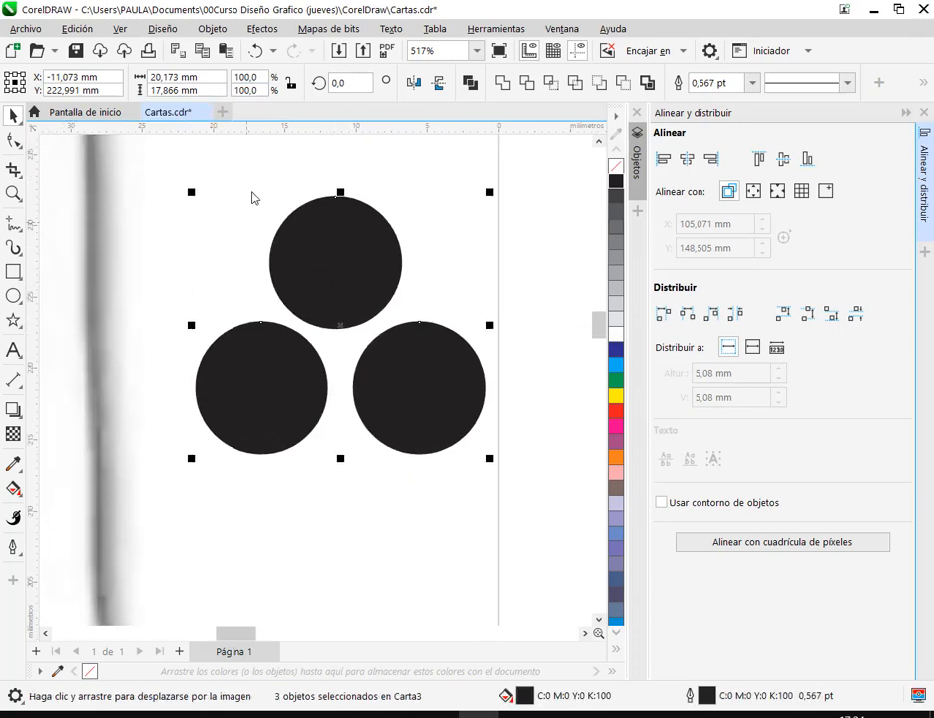
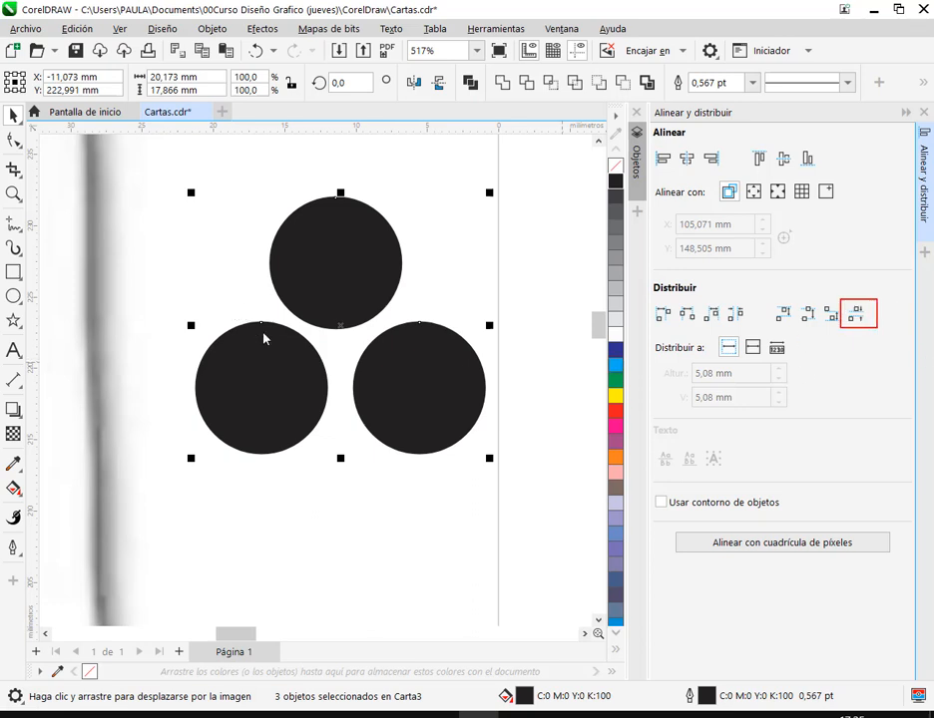
mouse_move(220, 392)
left_mouse_down()
mouse_move(486, 389)
mouse_move(427, 387)
left_mouse_up()
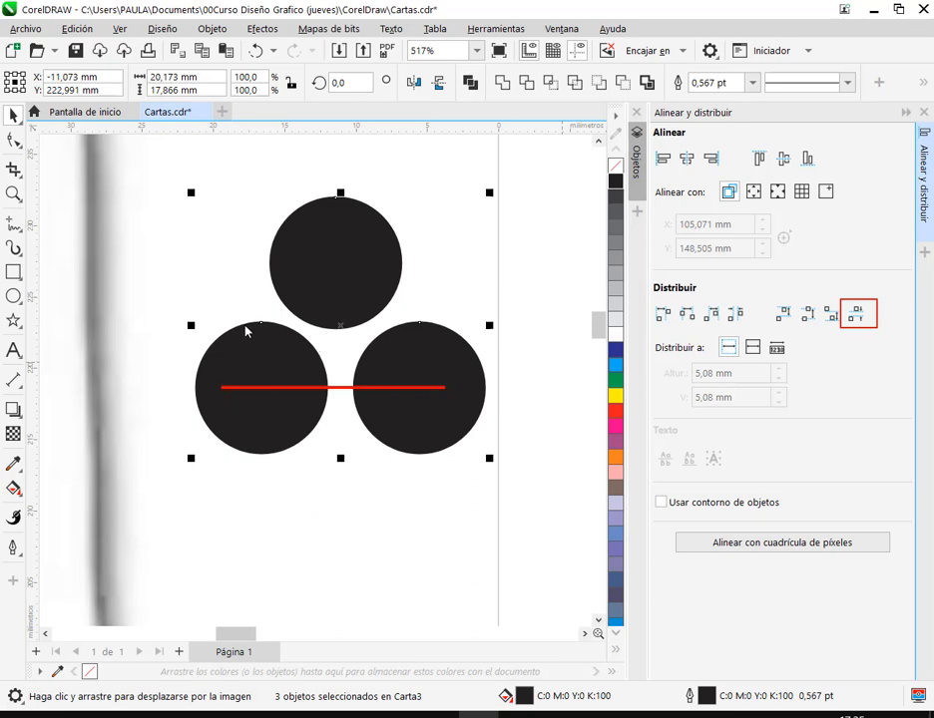
left_click_drag(335, 390, 337, 327)
key("Escape")
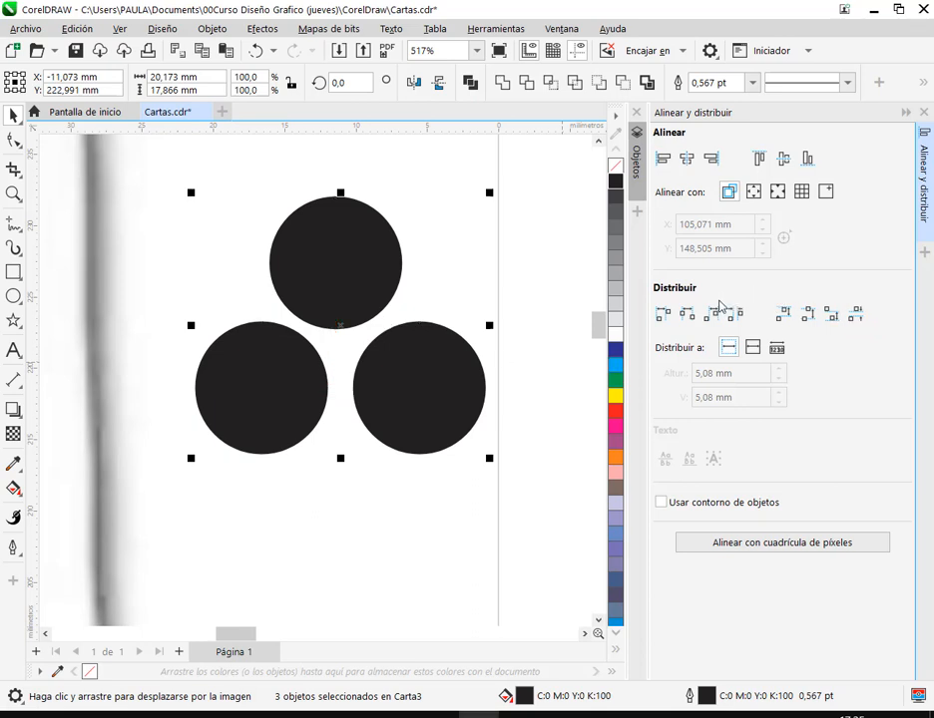
left_click_drag(718, 300, 749, 327)
left_click_drag(289, 316, 299, 333)
left_click_drag(377, 320, 387, 333)
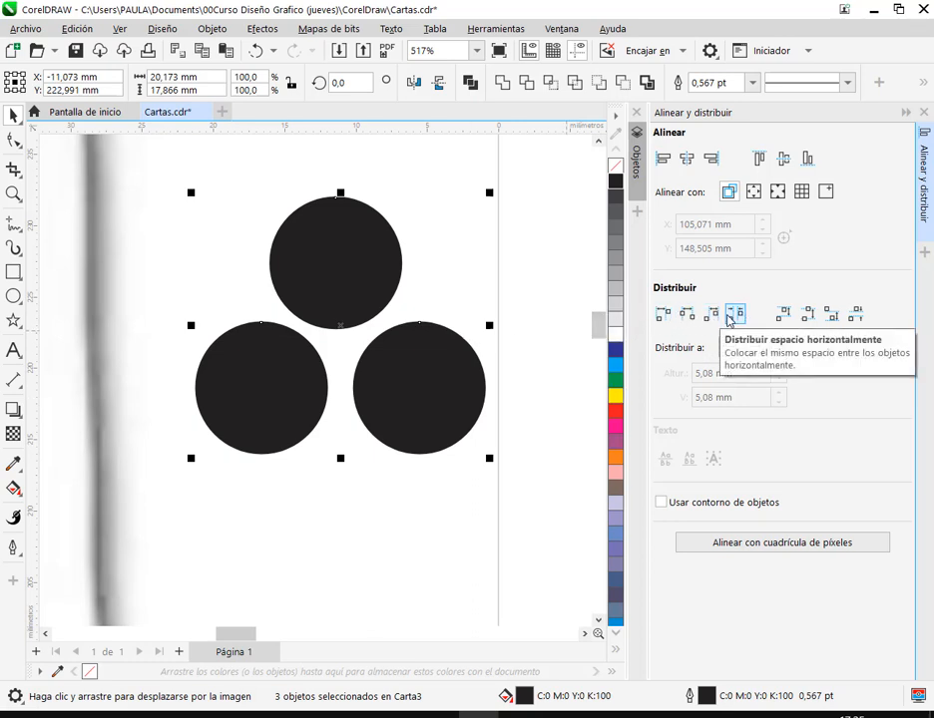
Step: Distribute the three selected black circles with equal horizontal space between them
left_click(728, 319)
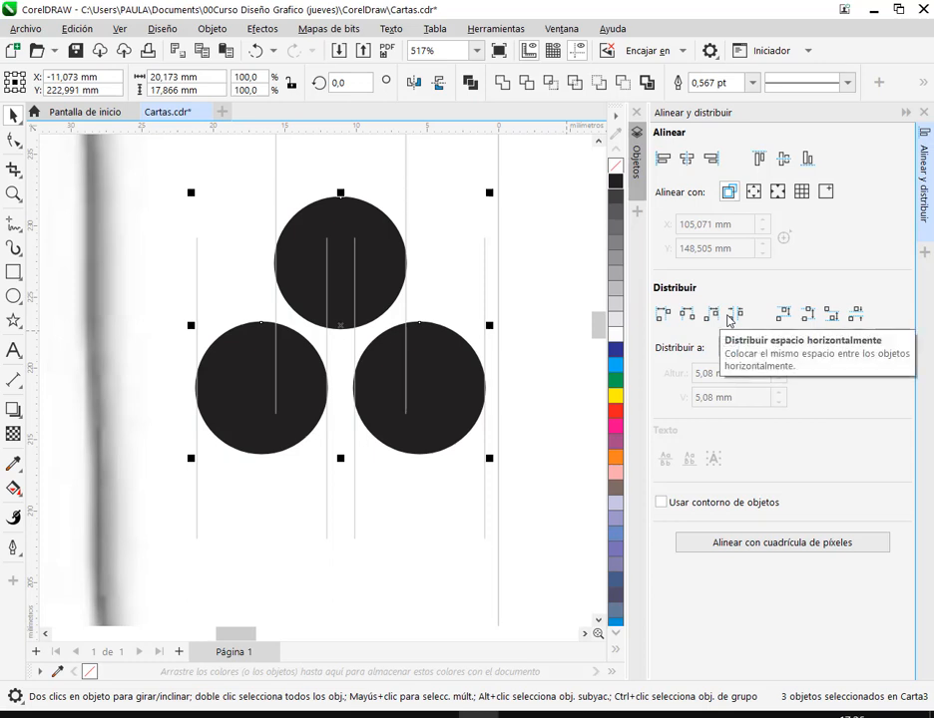
left_click_drag(174, 151, 517, 576)
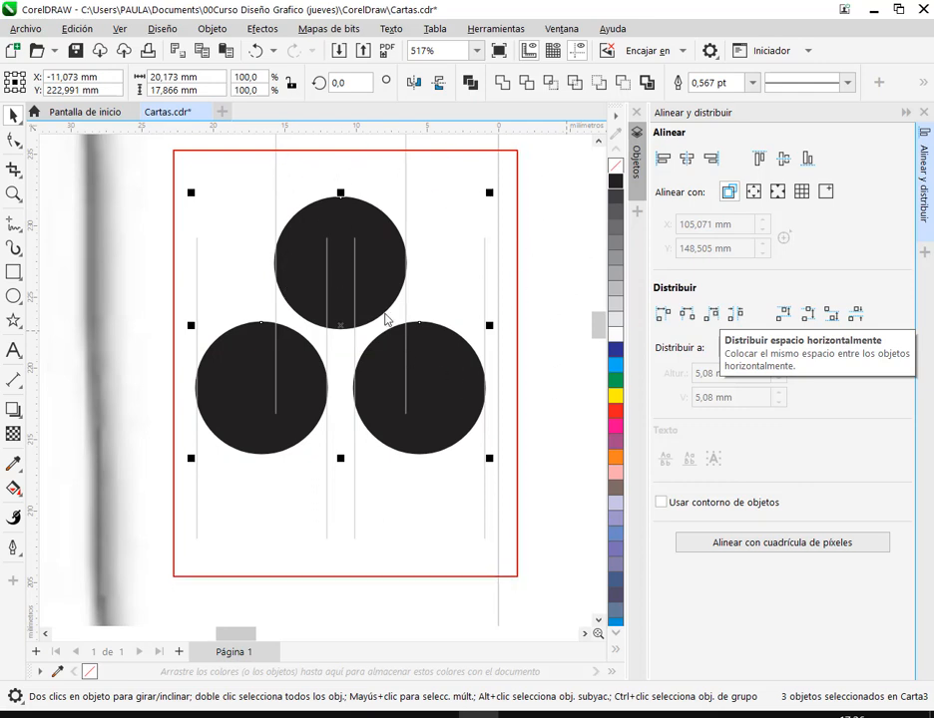
left_click_drag(325, 379, 352, 400)
left_click_drag(275, 184, 406, 200)
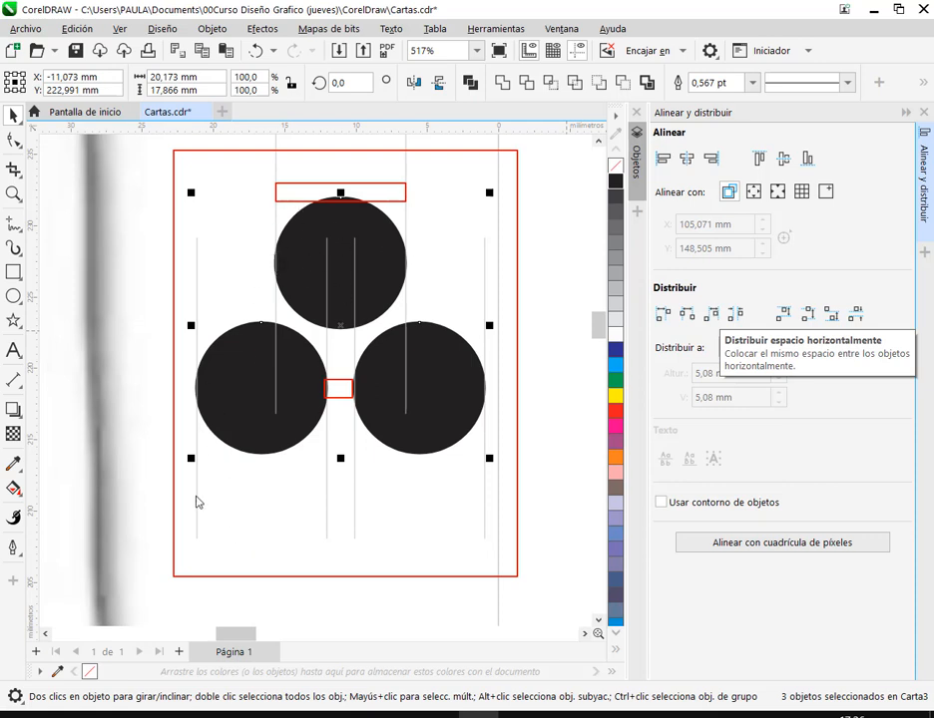
left_click_drag(195, 496, 485, 525)
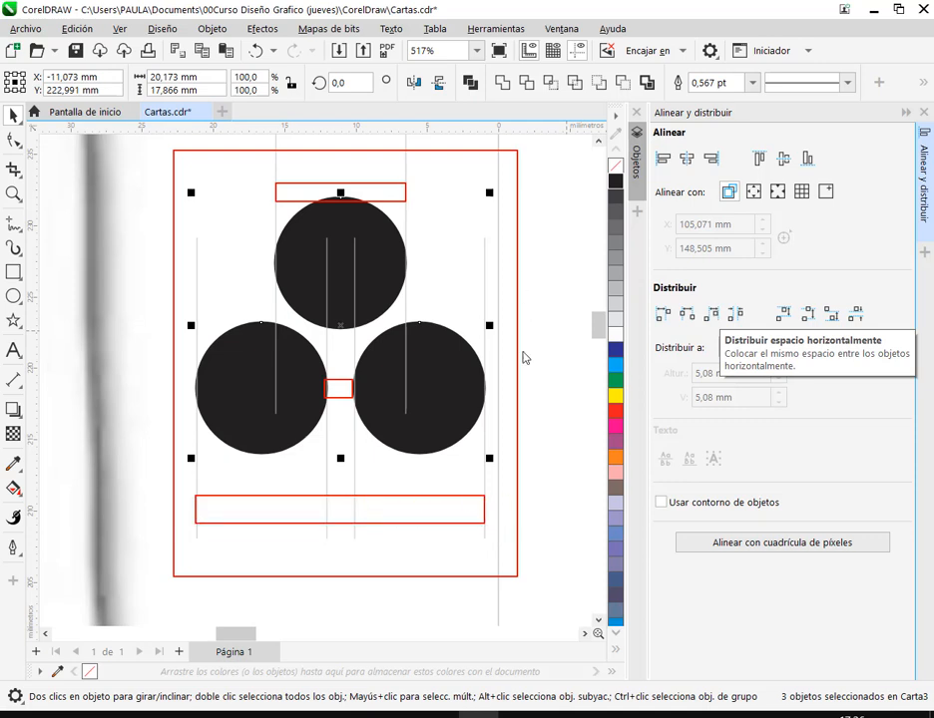
Step: Switch to CorelDRAW X5 and delete layer Capa 2 and the group of three objects on Capa 1
left_click(570, 320)
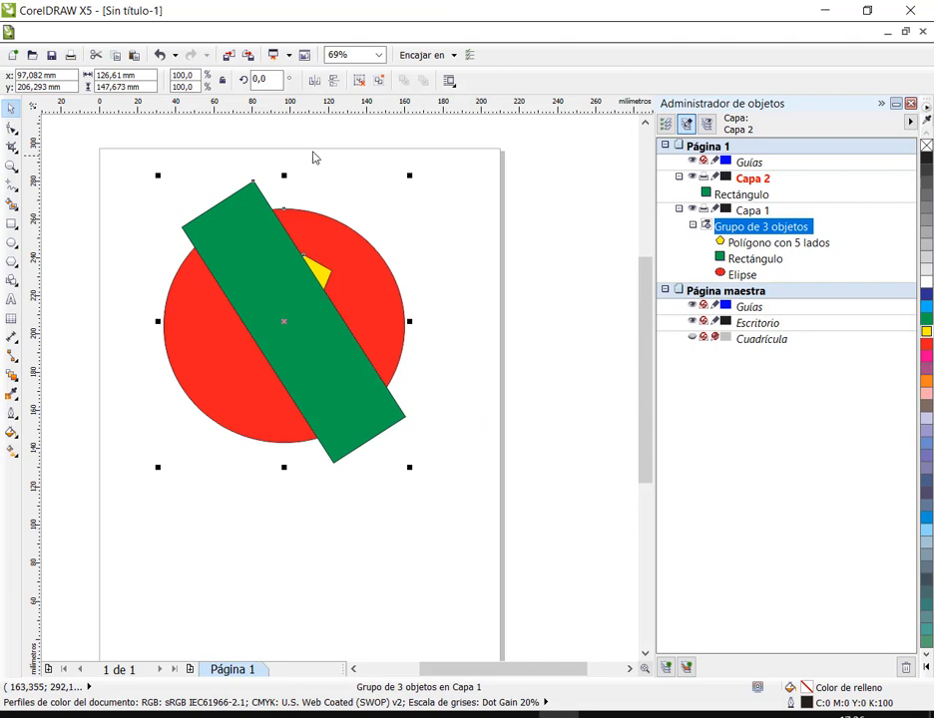
left_click(451, 180)
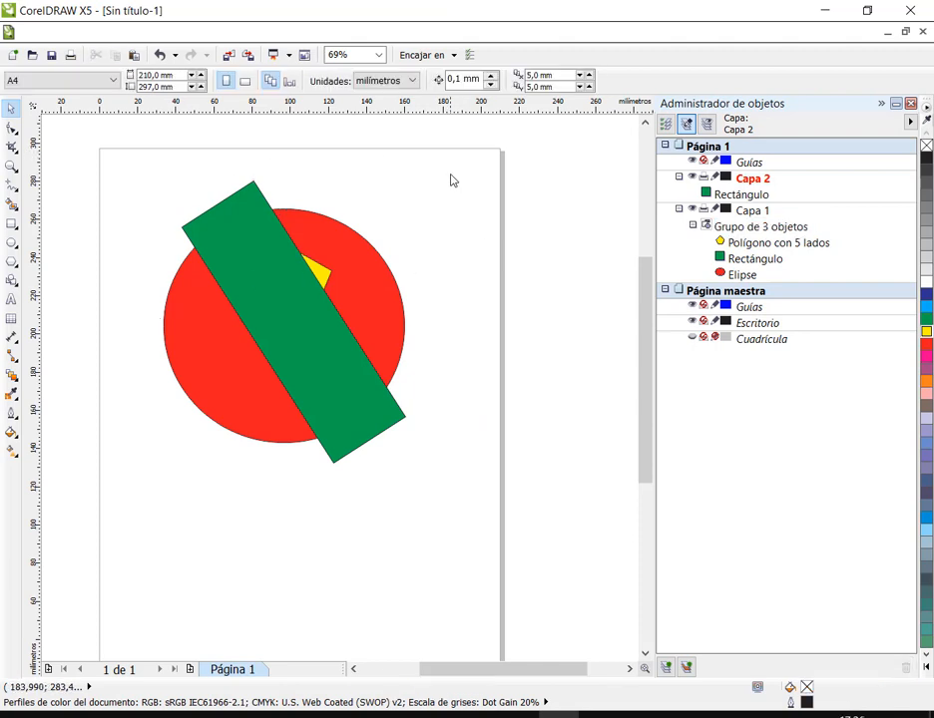
left_click(755, 181)
key("Delete")
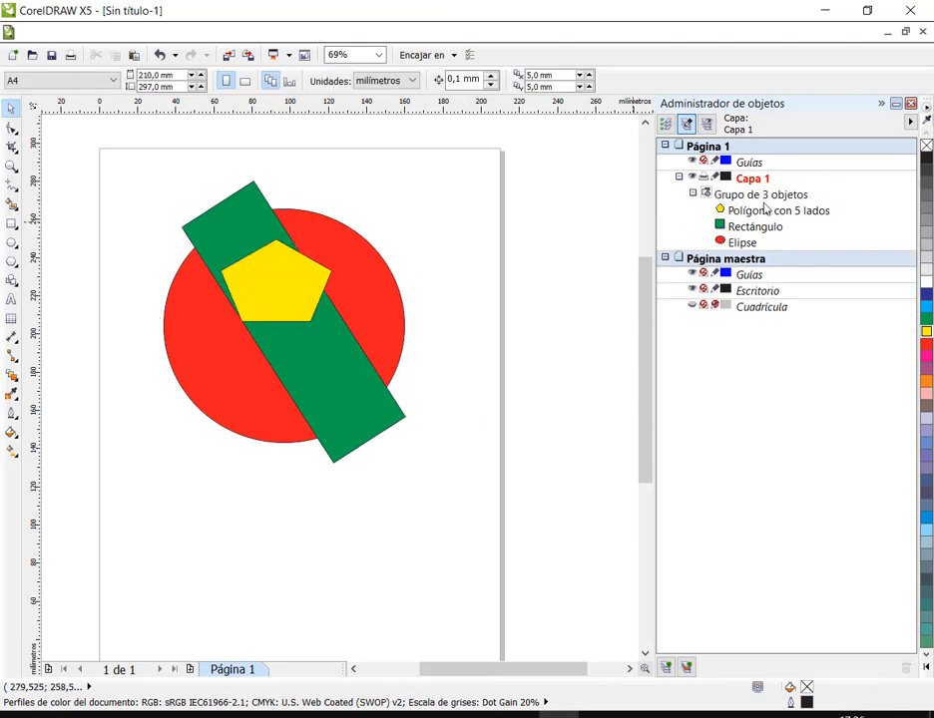
left_click(761, 194)
key("Delete")
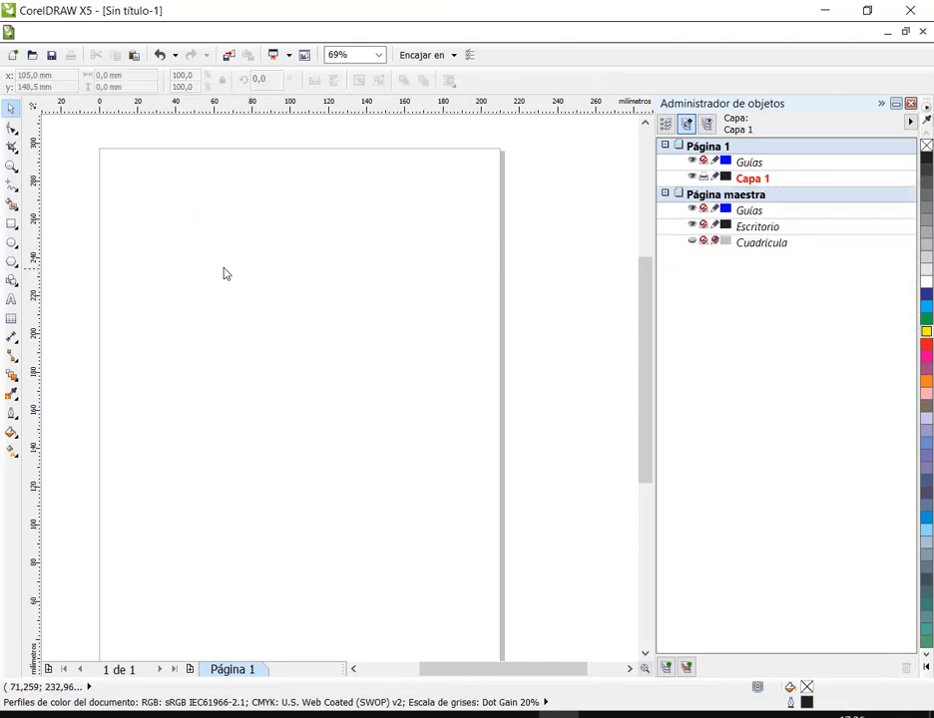
Step: Draw a circle about 26 mm in diameter in the upper part of the page and fill it black
left_click(11, 242)
left_click_drag(207, 217, 262, 269)
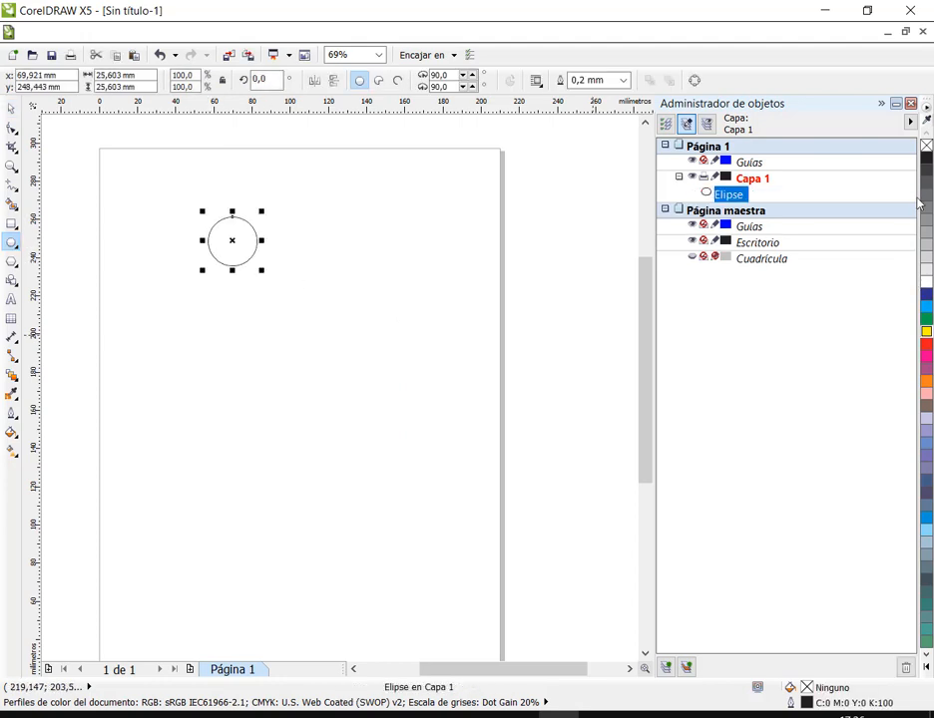
left_click(926, 157)
left_click(11, 111)
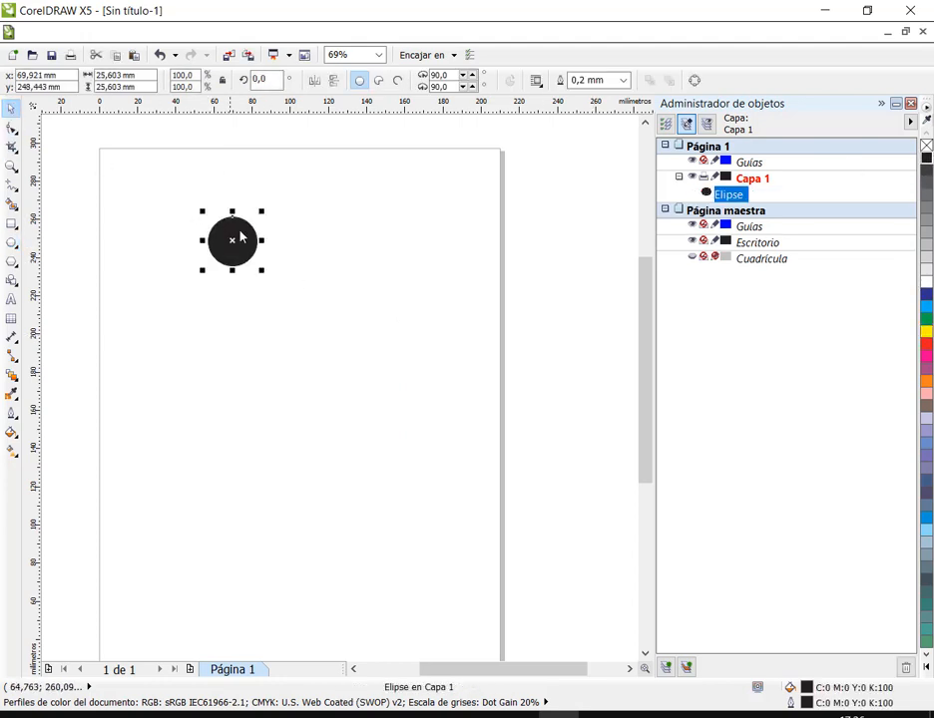
Step: Make two copies of the black circle and place them side by side below it in a triangular arrangement
key("KP_Add")
left_click_drag(240, 238, 200, 304)
key("KP_Add")
Step: Select all three circles and distribute them with the horizontal Espaciado option over the whole selection
left_click_drag(158, 195, 319, 341)
left_click(499, 33)
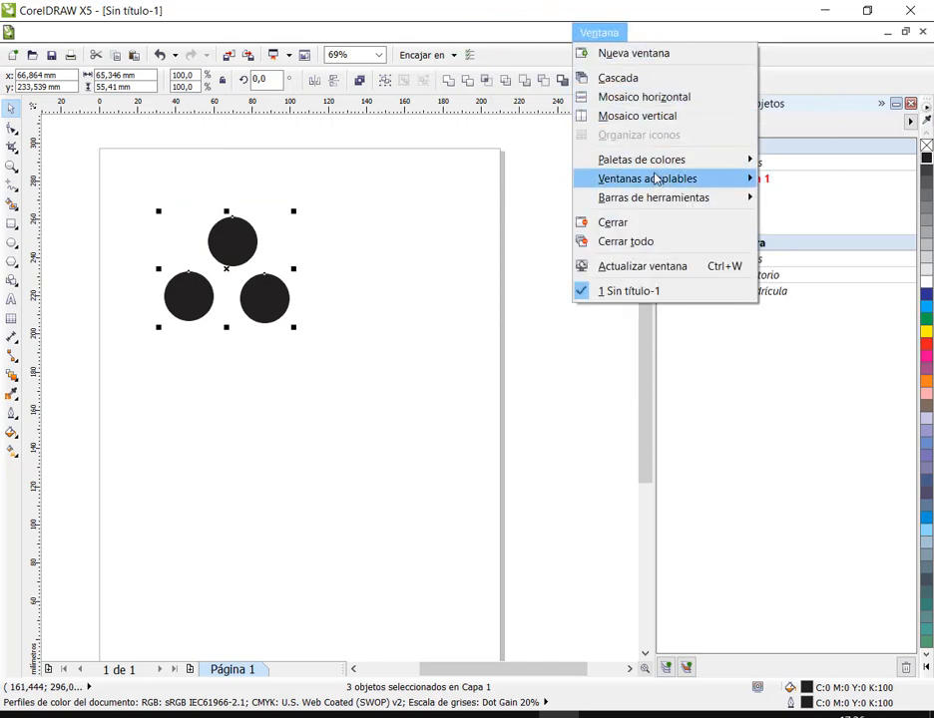
mouse_move(655, 160)
mouse_move(209, 28)
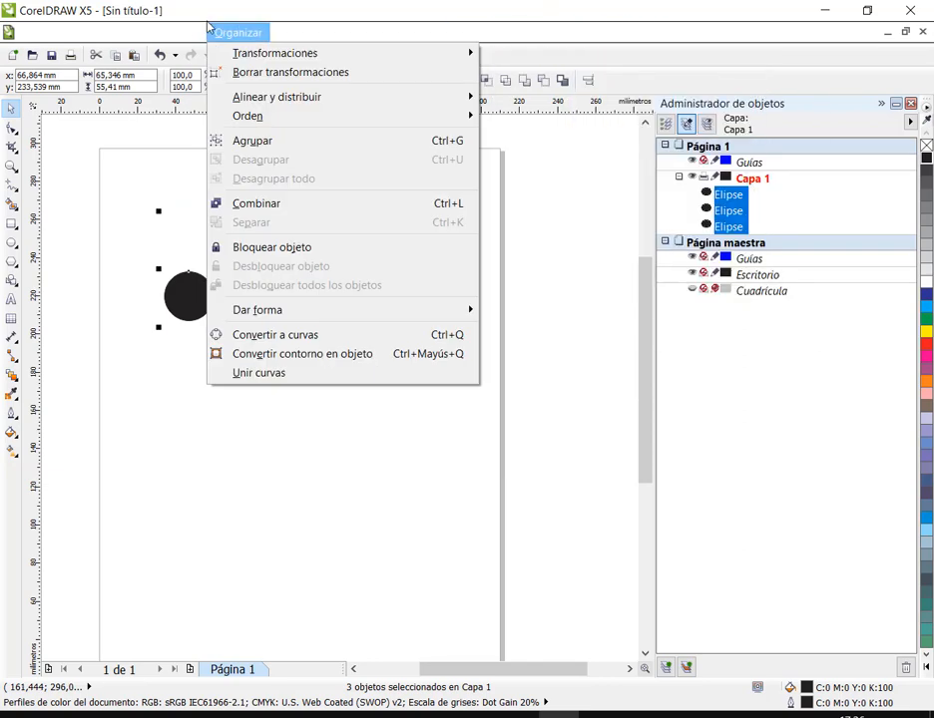
mouse_move(256, 104)
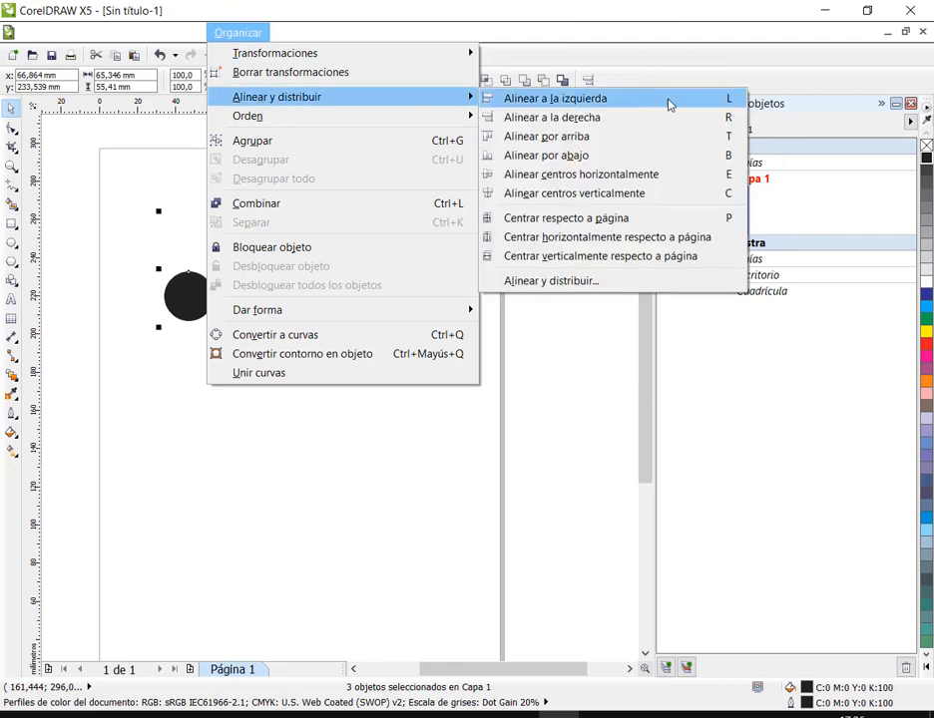
left_click(572, 277)
left_click(385, 302)
left_click_drag(456, 285, 524, 152)
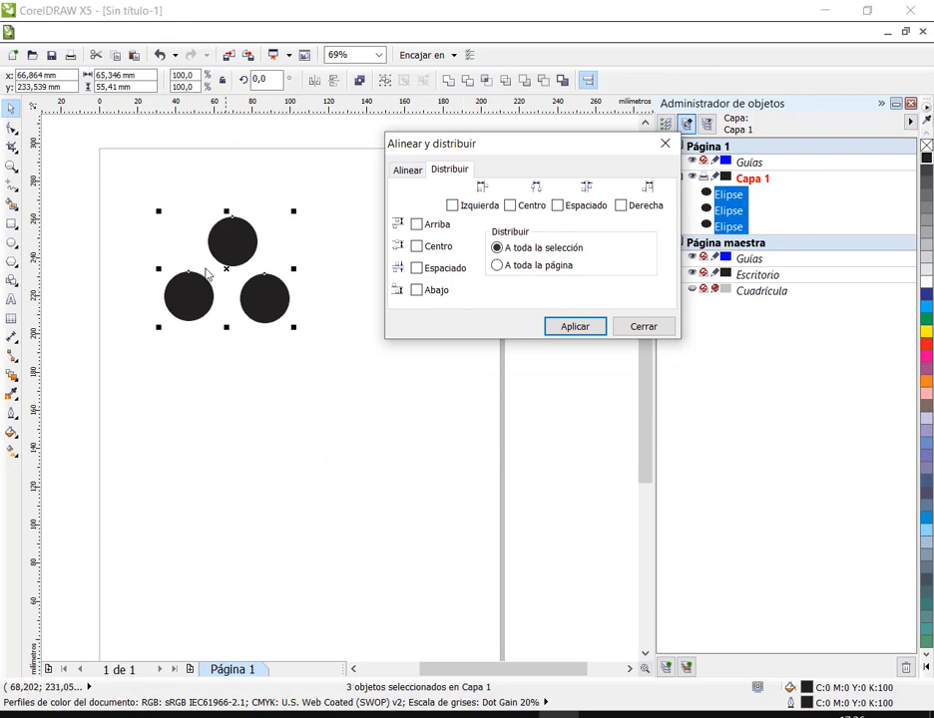
left_click(583, 206)
left_click(582, 327)
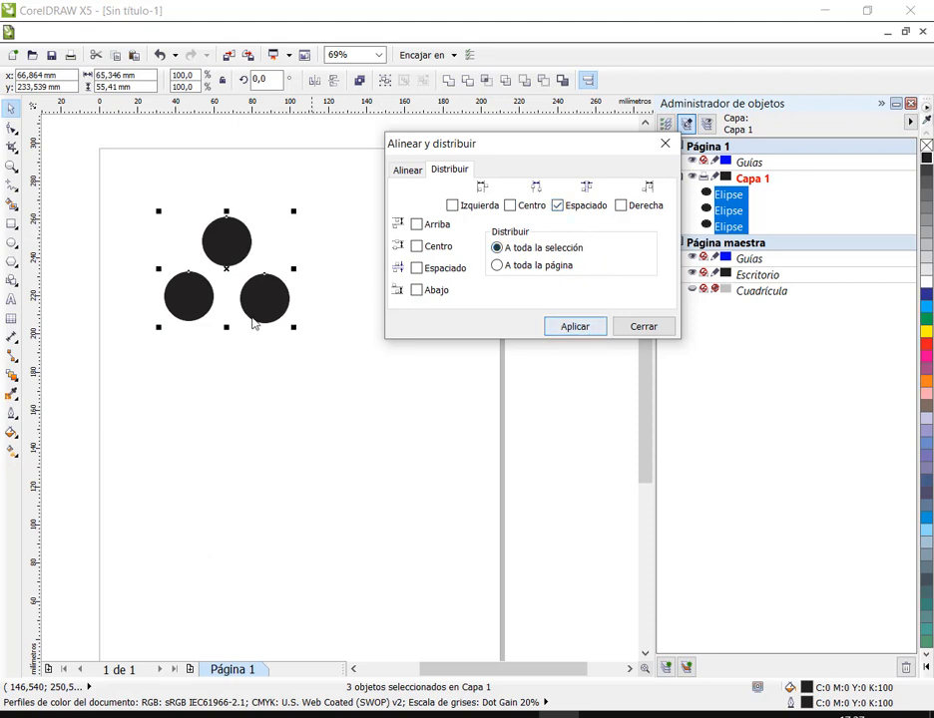
Step: Inspect the spacing of the three circles up close, close the Align and Distribute dialog, and clear the selection
scroll(219, 236, "up", 3)
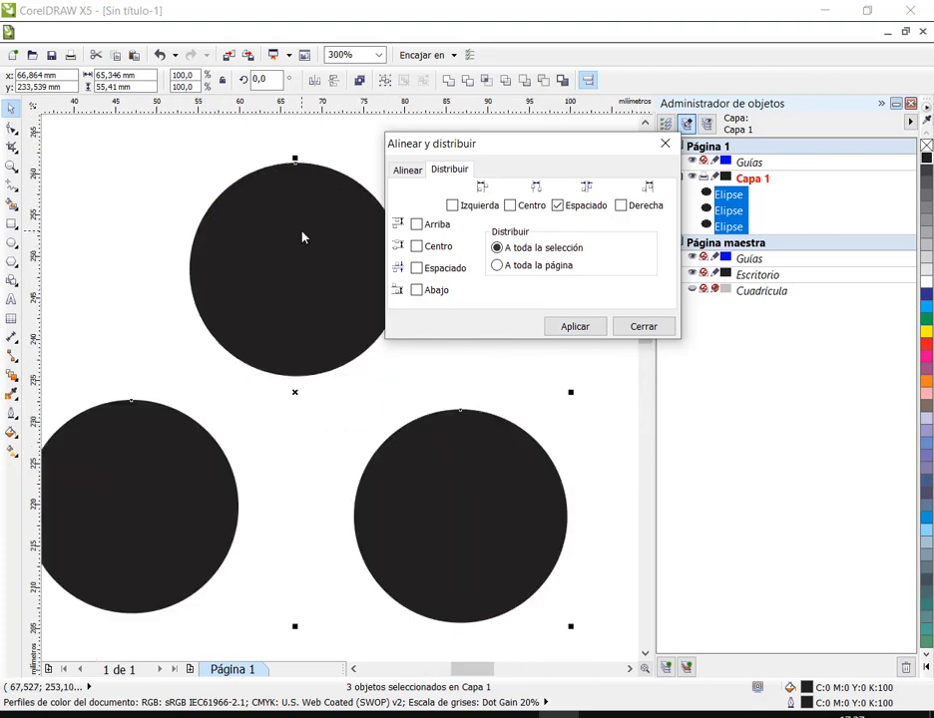
scroll(302, 238, "down", 4)
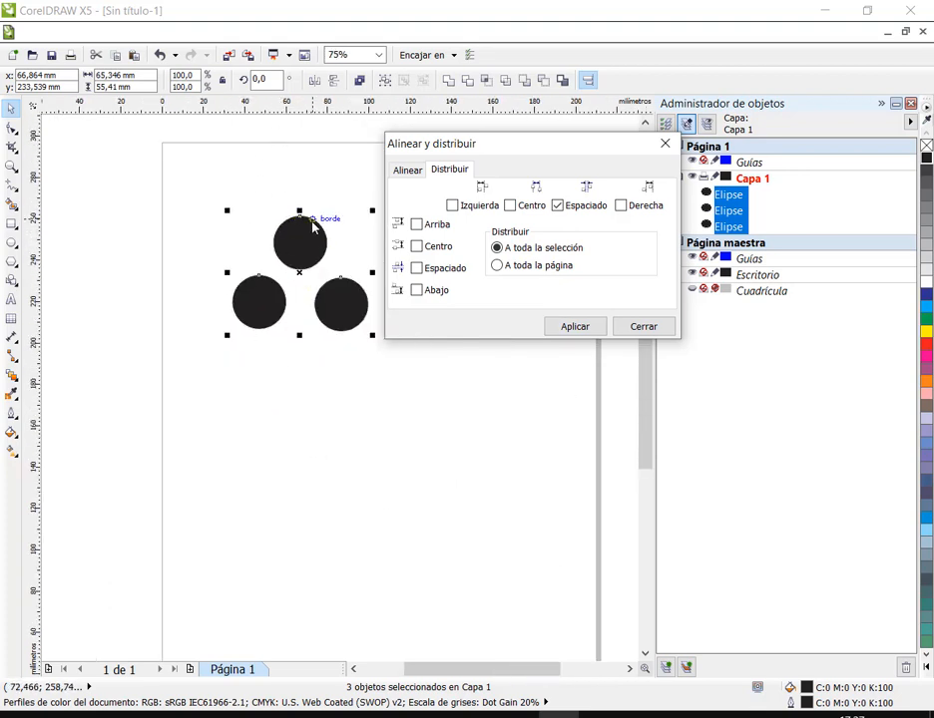
scroll(289, 214, "up", 2)
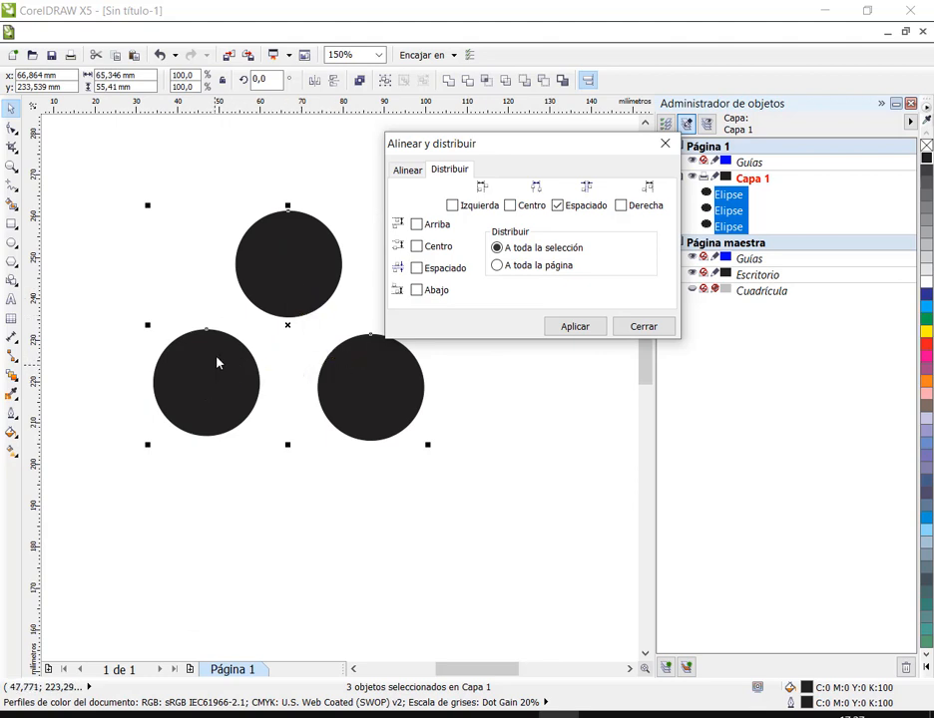
left_click(644, 326)
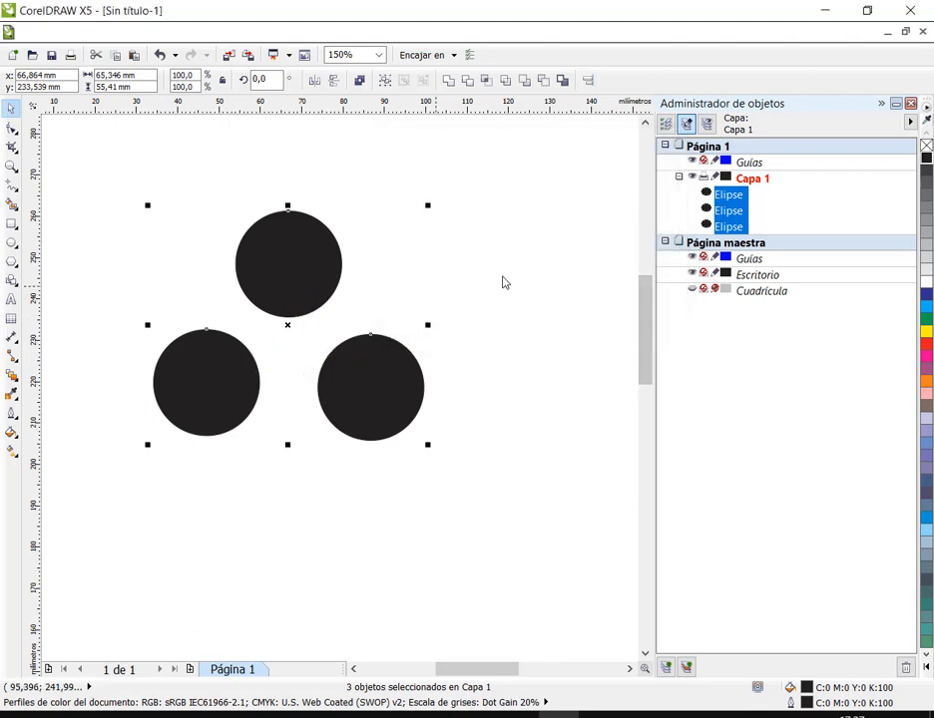
left_click(501, 281)
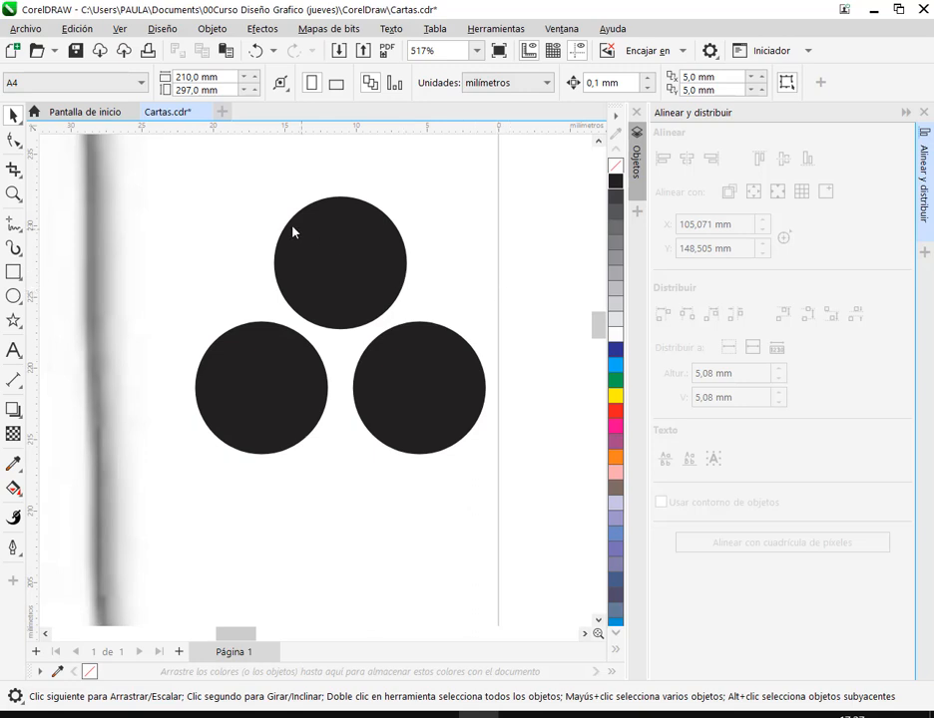
Step: Return to Cartas.cdr, select the three black circles, and compare them with the reference clubs
left_click_drag(176, 175, 528, 486)
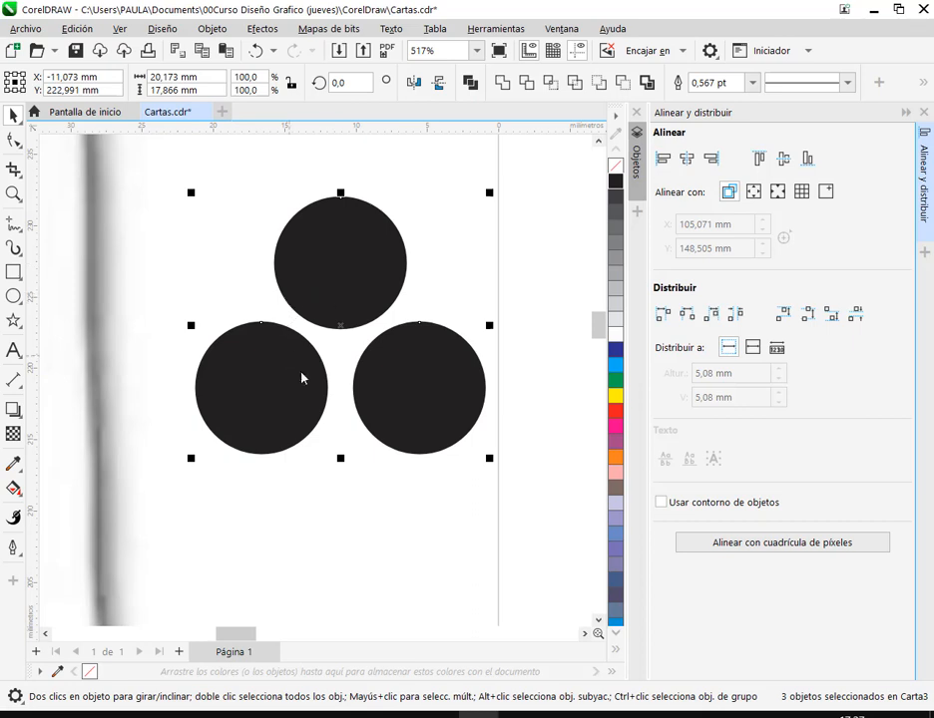
scroll(322, 377, "down", 1)
left_click_drag(322, 382, 460, 388)
scroll(483, 354, "down", 2)
scroll(488, 365, "down", 1)
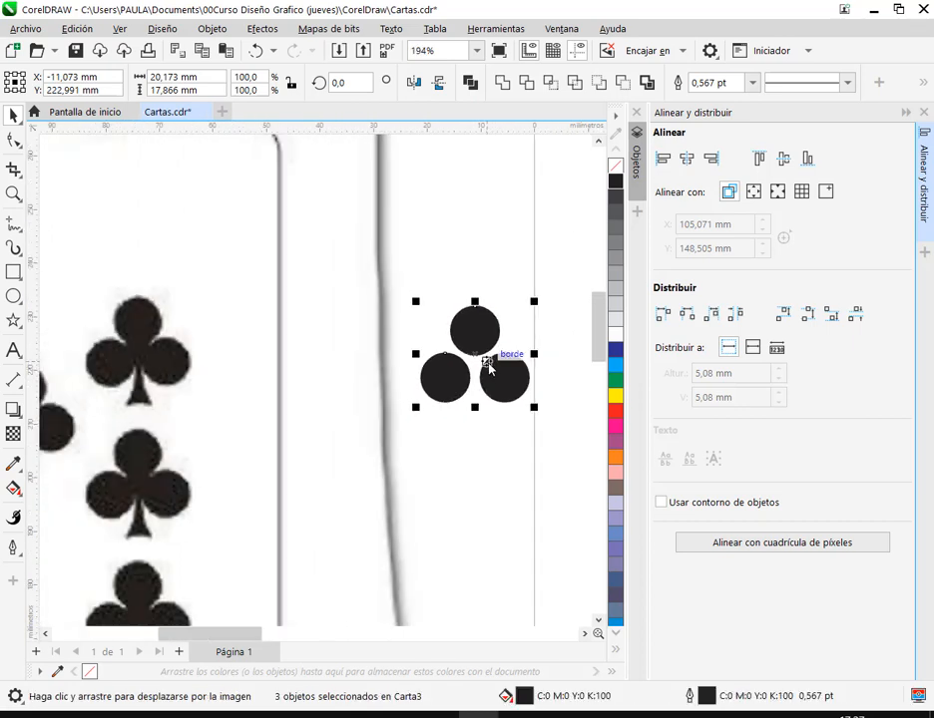
Step: Move the top circle of the club straight down 0.9 mm, closer to the two lower circles, and clear the selection
left_click(502, 343)
scroll(463, 354, "up", 4)
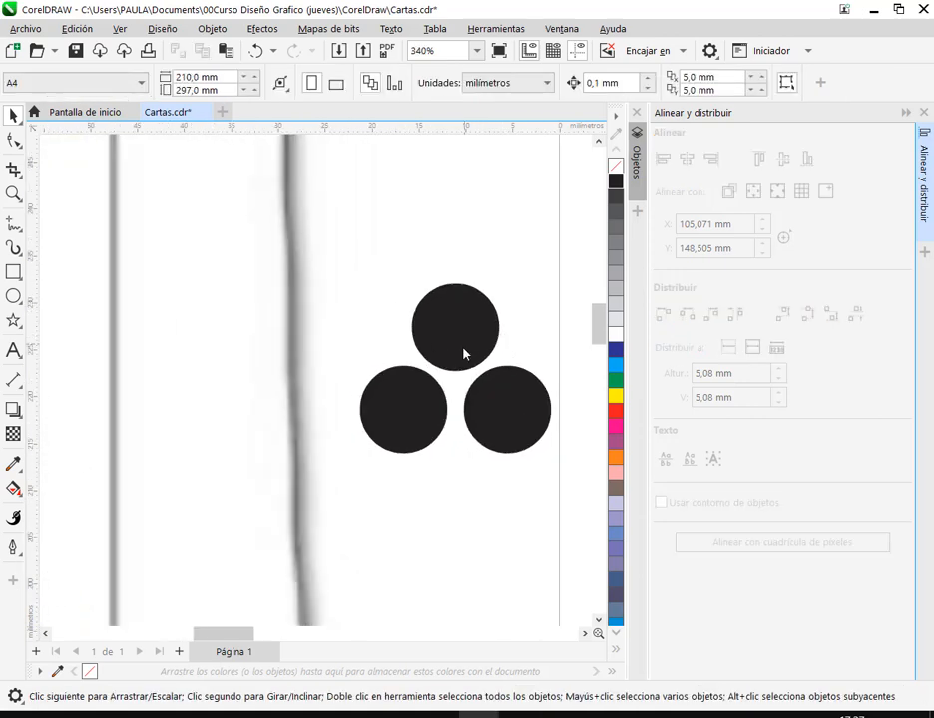
left_click(463, 353)
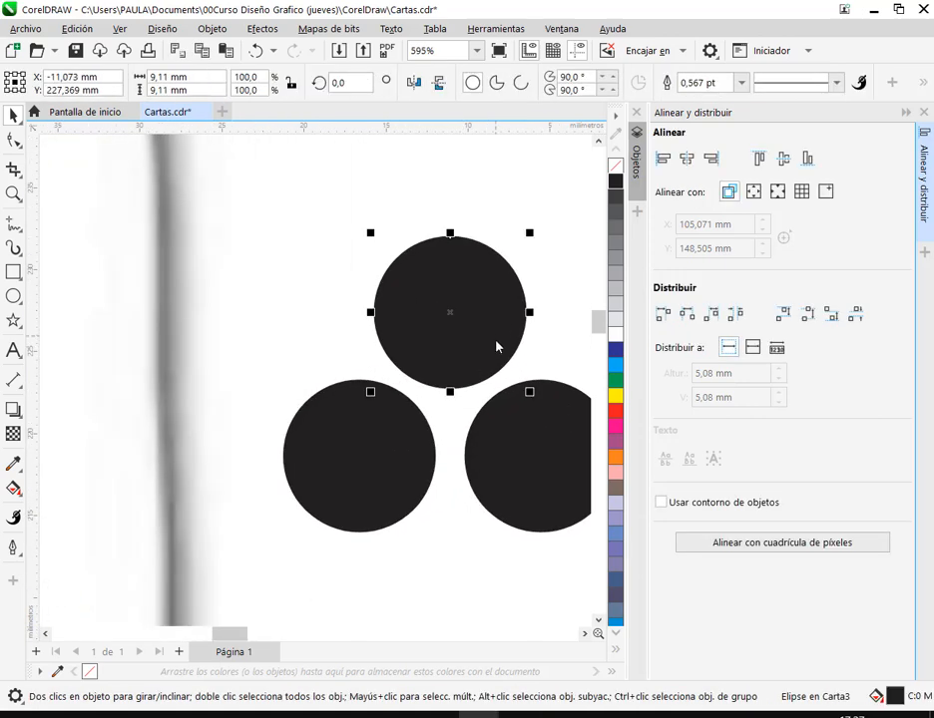
key("Down")
key("Down")
key("Down")
key("Down")
key("Down")
key("Down")
key("Down")
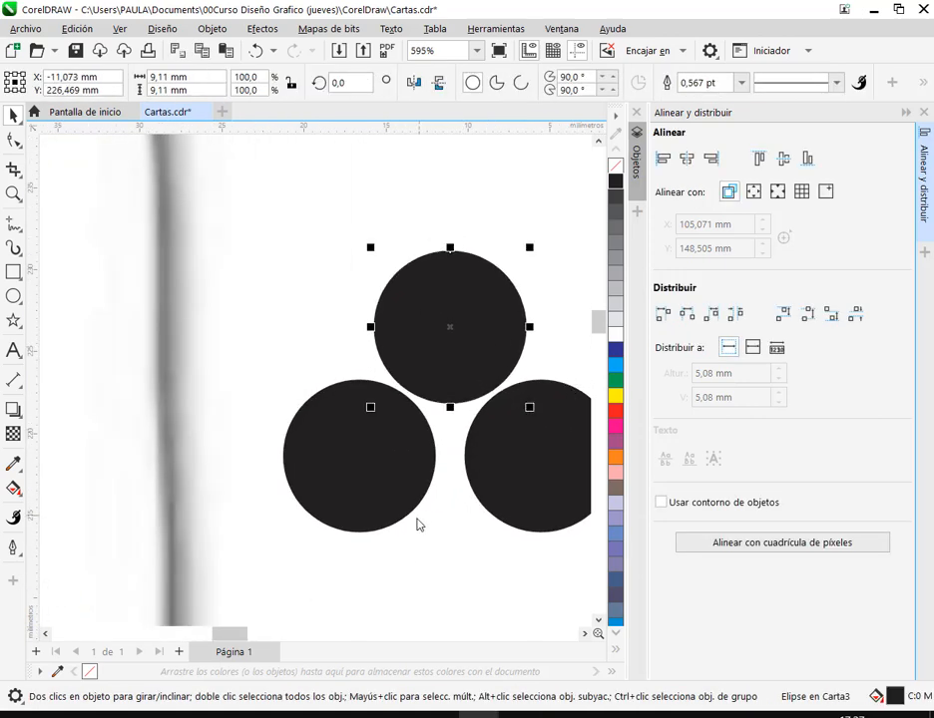
left_click(407, 559)
scroll(411, 538, "down", 4)
left_click_drag(415, 522, 521, 369)
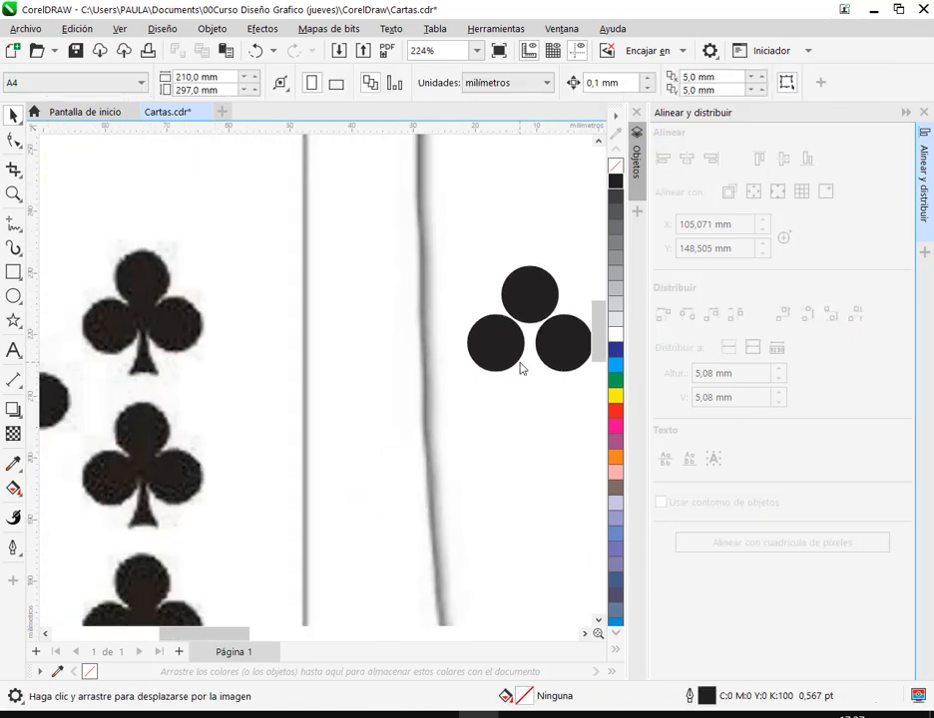
Step: Collapse the Alinear y distribuir docker and save the Cartas.cdr document
left_click(923, 113)
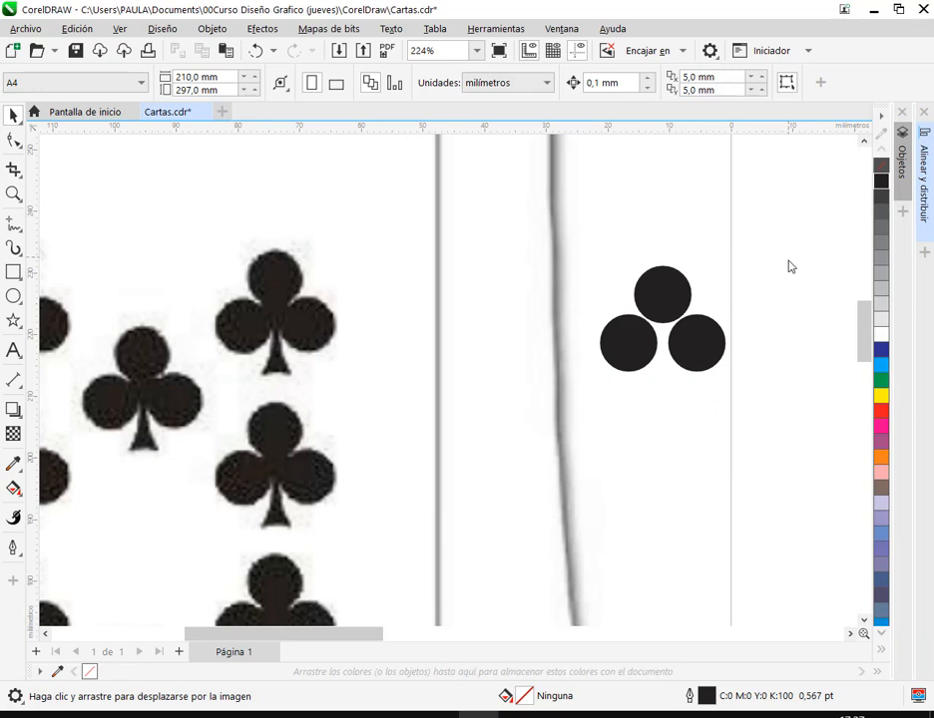
left_click_drag(788, 267, 595, 246)
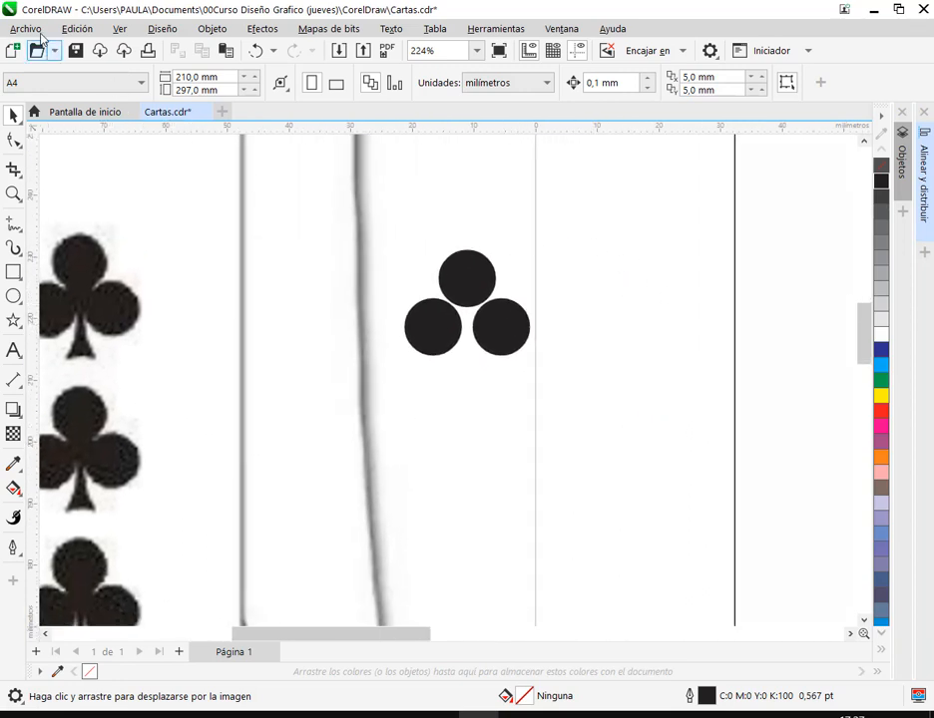
left_click(75, 49)
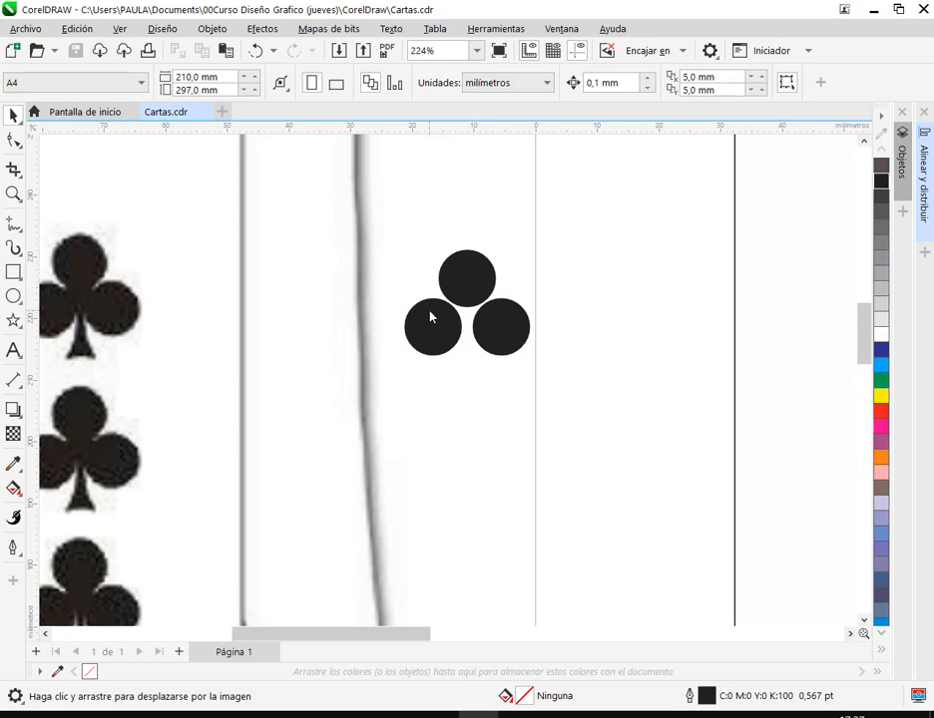
left_click_drag(515, 316, 531, 309)
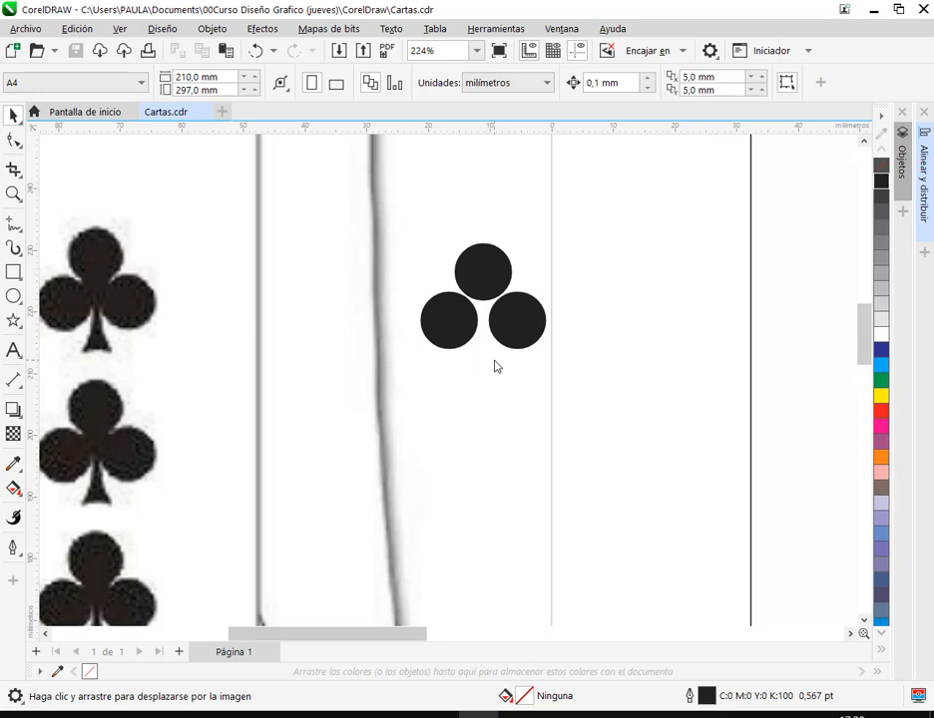
Step: Draw a closed seven-node Bézier stem through the three circle centres, with a flared base below the circles, and give it a green outline
left_click(11, 222)
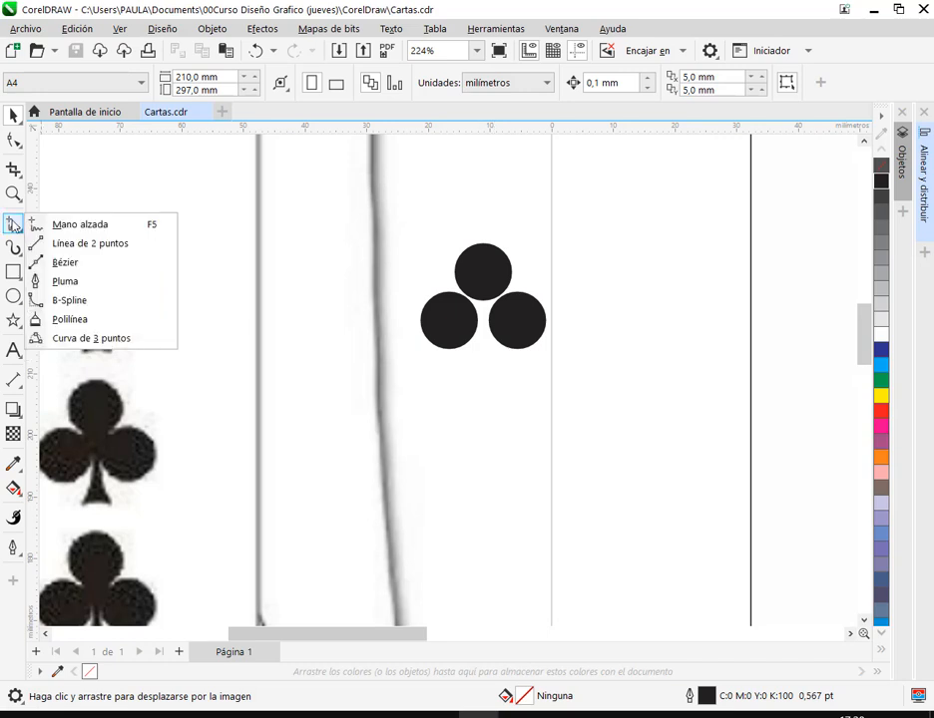
left_click(66, 262)
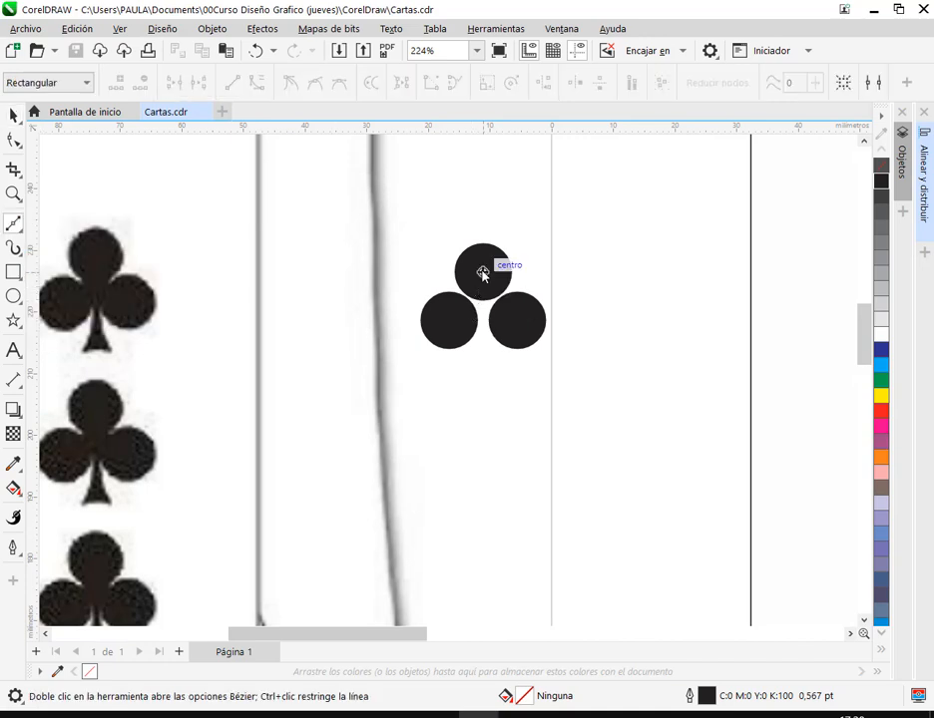
left_click(483, 272)
left_click(448, 321)
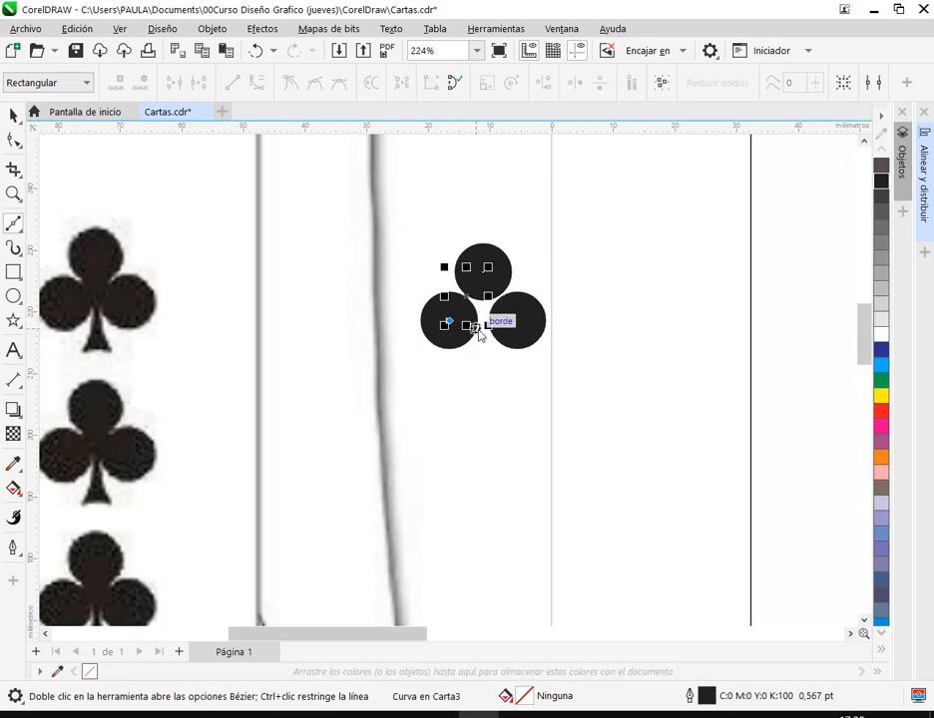
left_click(476, 328)
left_click(461, 386)
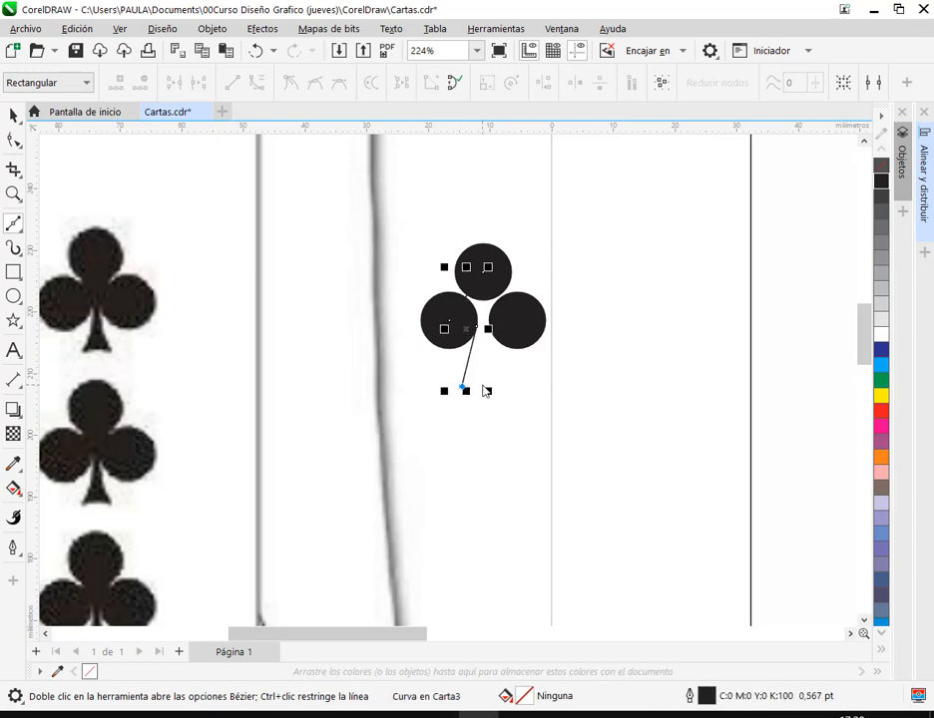
left_click(499, 386)
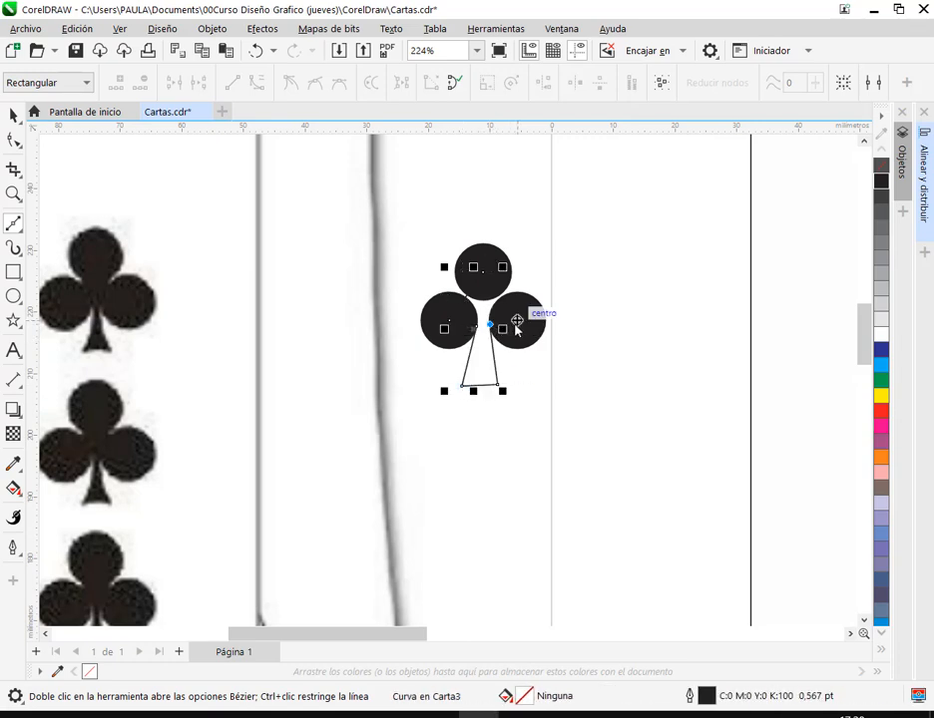
left_click(517, 321)
left_click(483, 267)
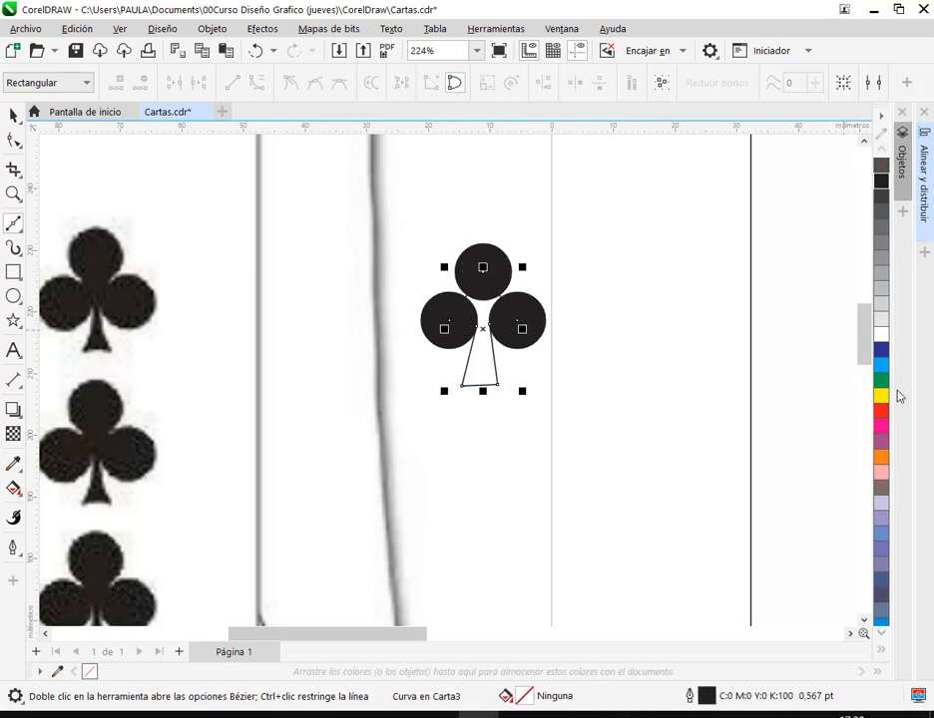
right_click(880, 380)
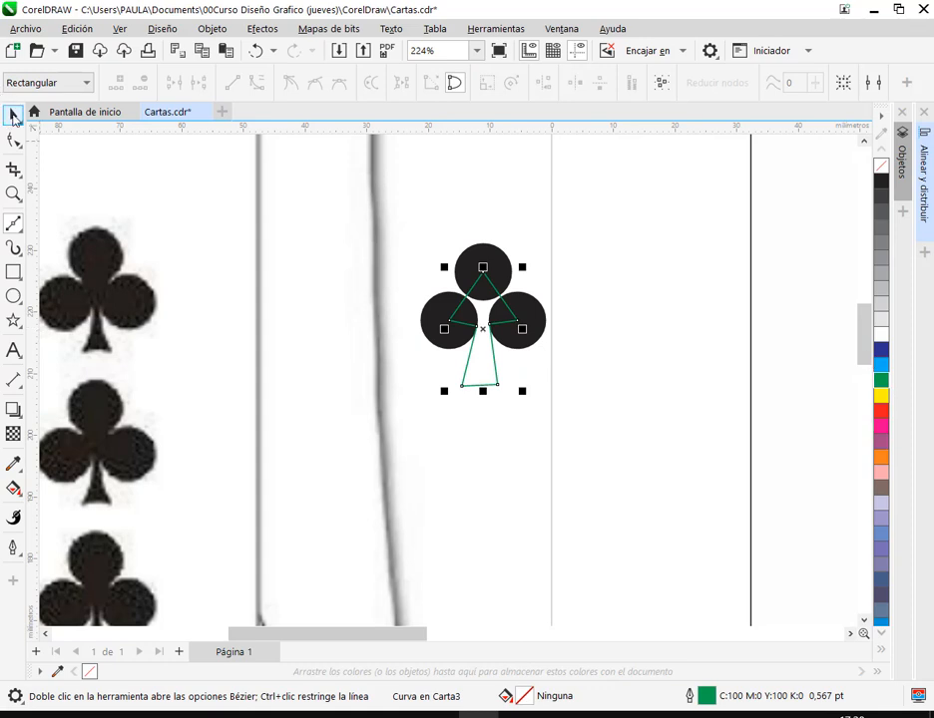
Step: Reshape the stem by pulling its nodes in both lower circles inward and shifting the base's right corner node outward
left_click(13, 115)
left_click(14, 139)
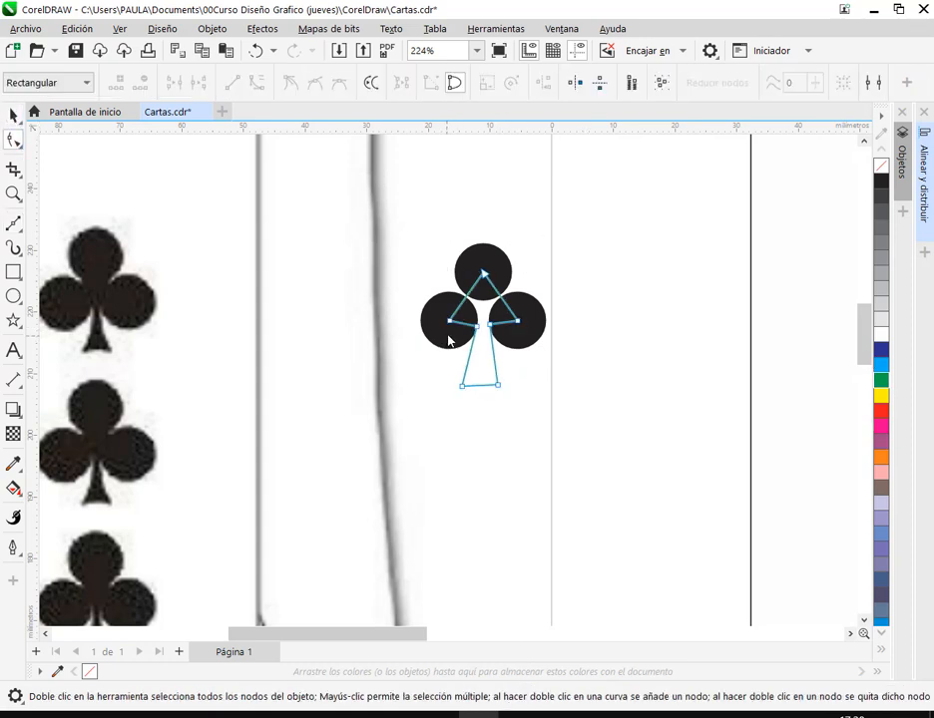
left_click_drag(448, 321, 456, 318)
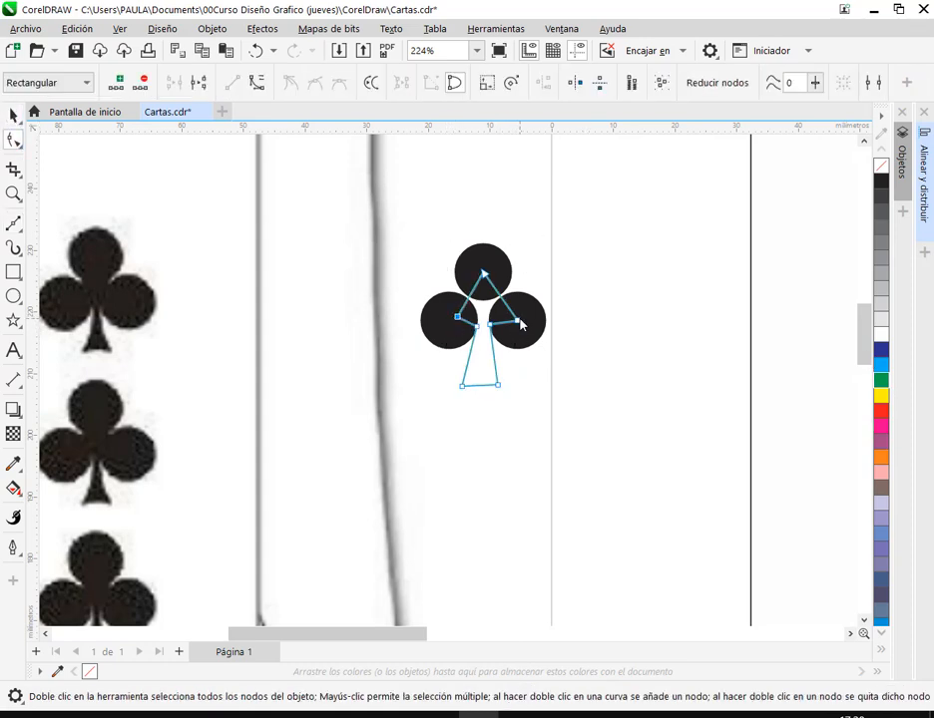
left_click_drag(517, 321, 510, 319)
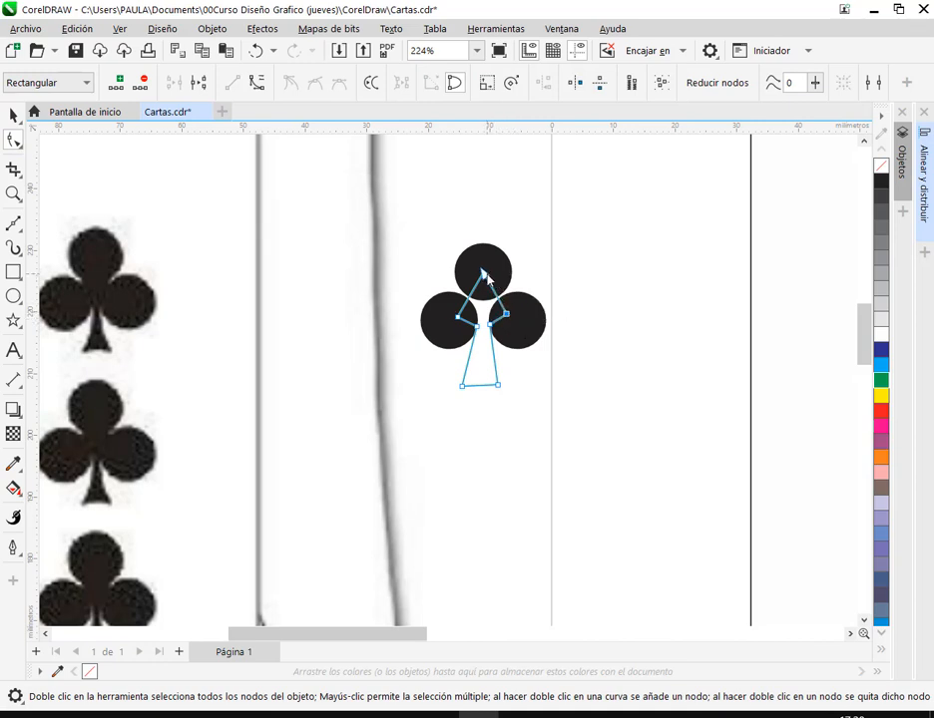
scroll(511, 349, "up", 3)
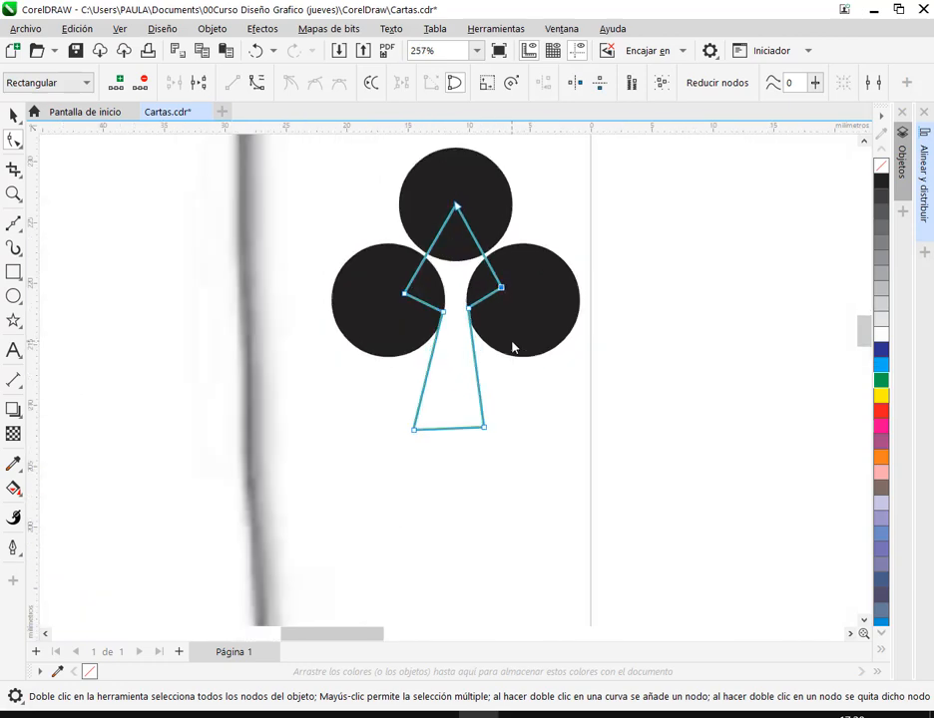
scroll(481, 381, "down", 4)
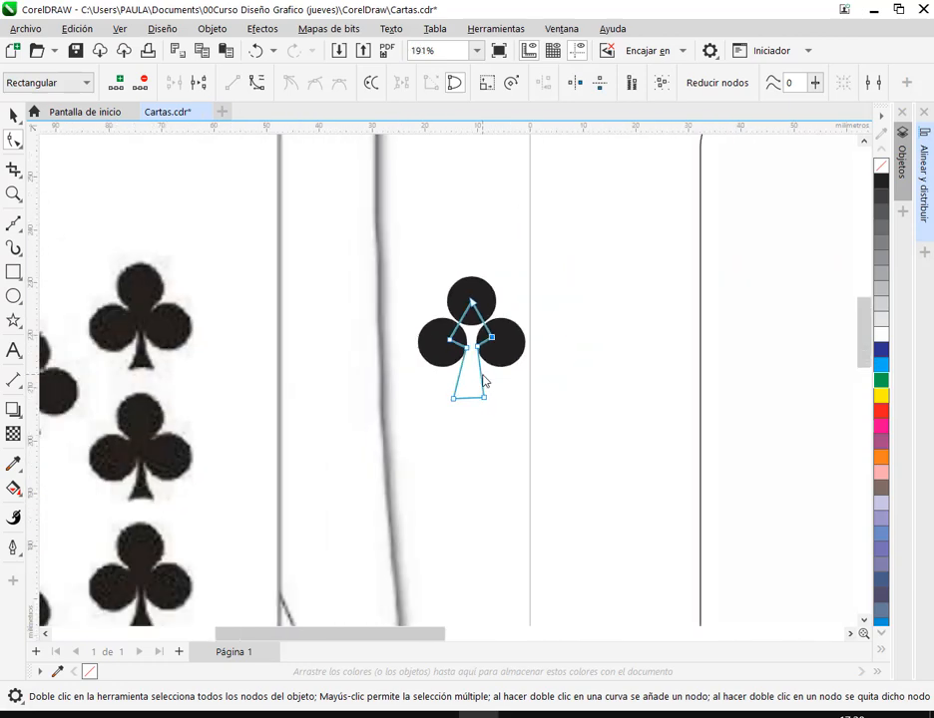
scroll(484, 380, "up", 5)
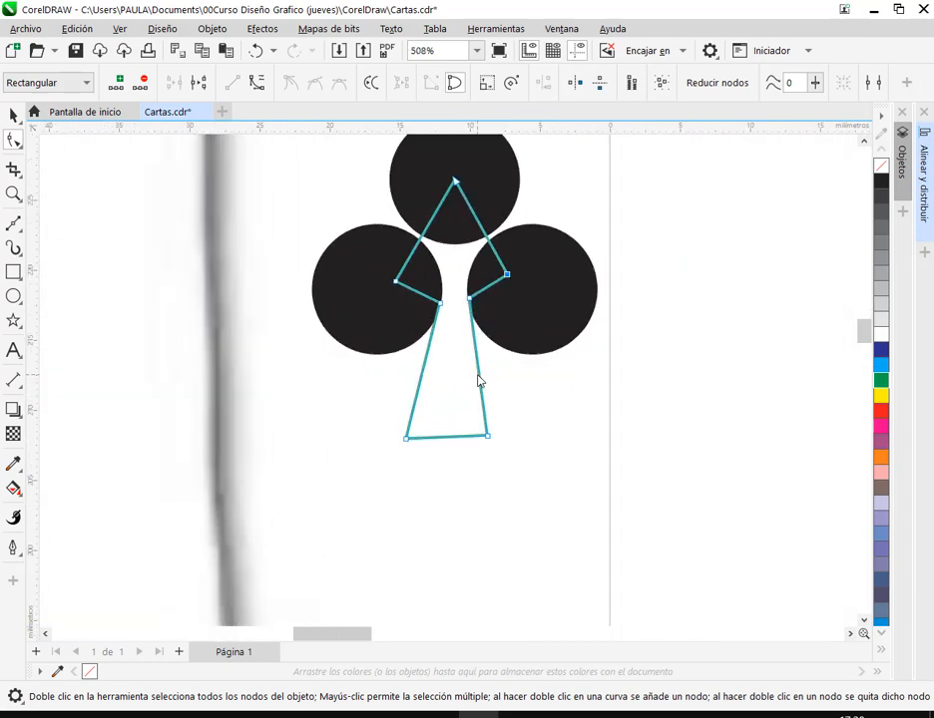
left_click_drag(490, 460, 503, 466)
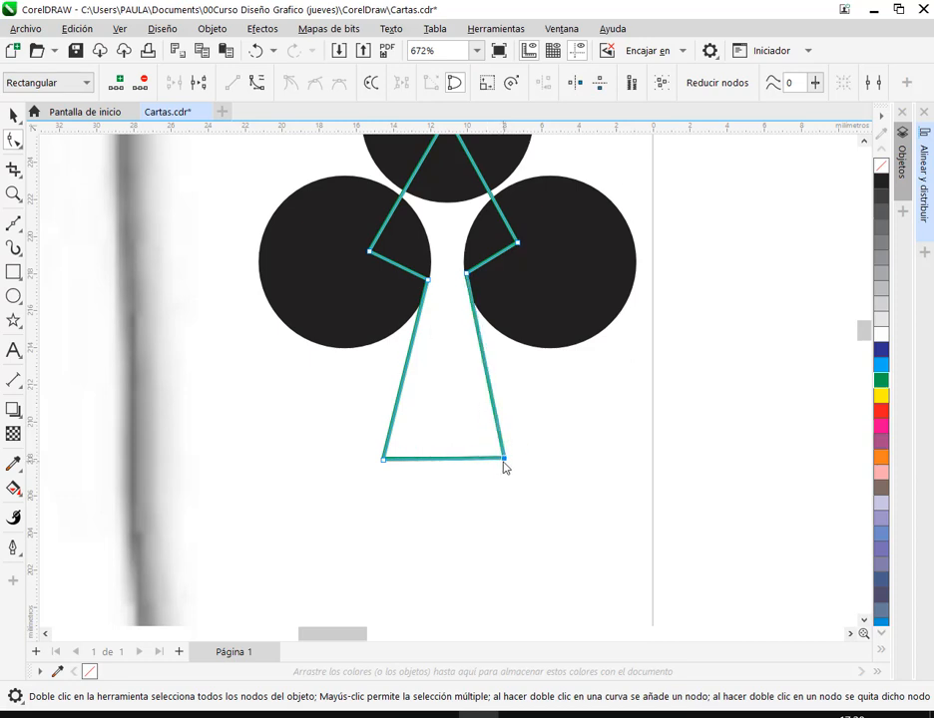
Step: Select the stem's two base nodes and align them vertically by their centres so the base edge is level
scroll(480, 471, "up", 2)
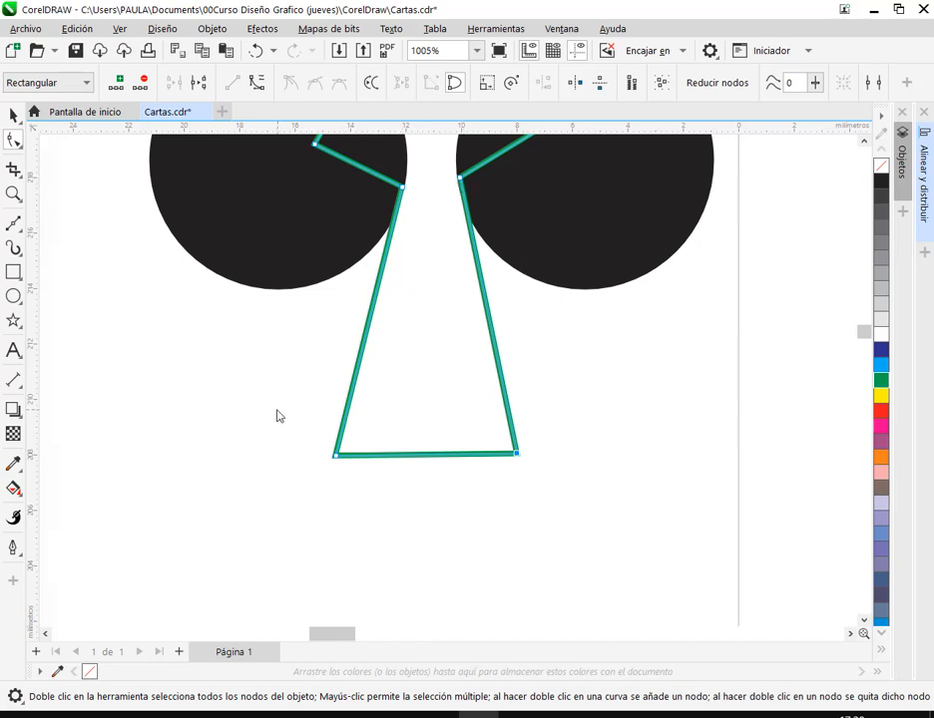
left_click_drag(279, 411, 584, 515)
left_click(923, 146)
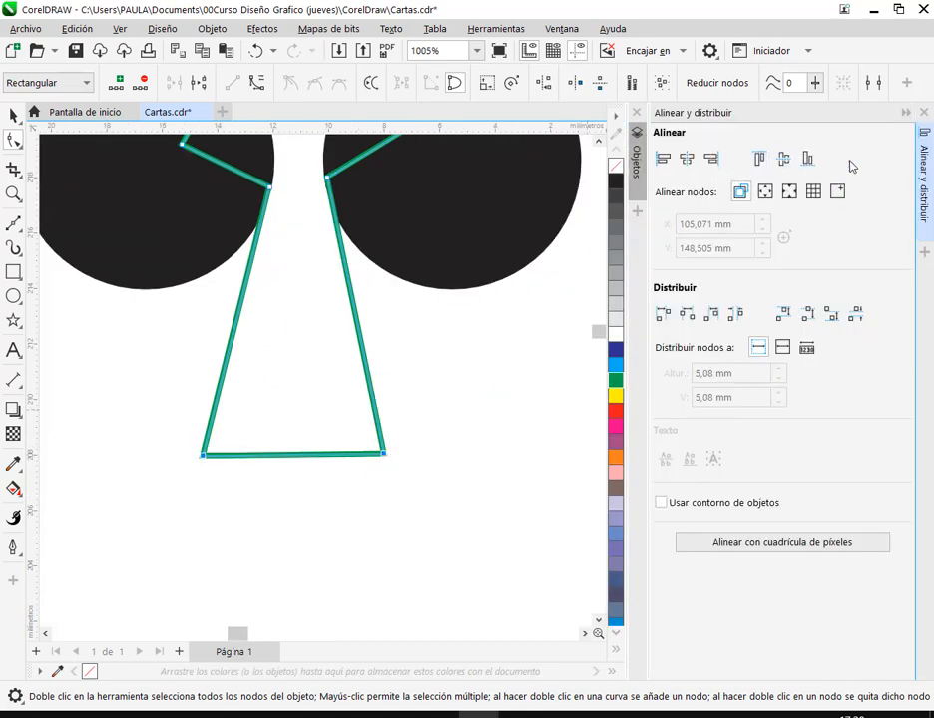
left_click(783, 160)
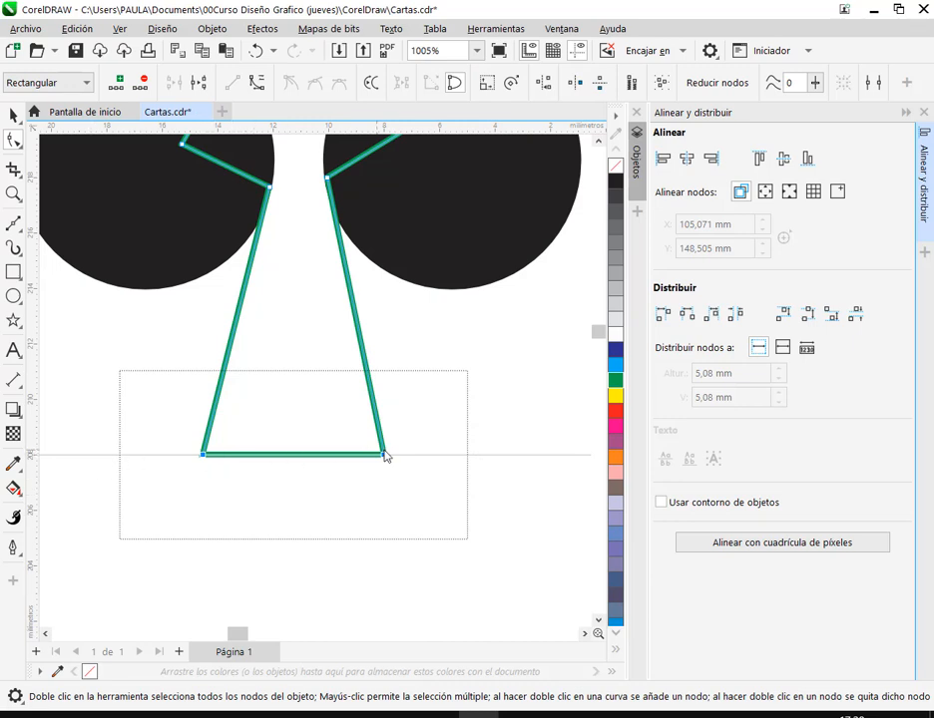
Step: Level the stem's inner neck nodes and the node pair inside the lower circles by vertical centre alignment, then collapse the alignment docker
left_click_drag(337, 273, 293, 318)
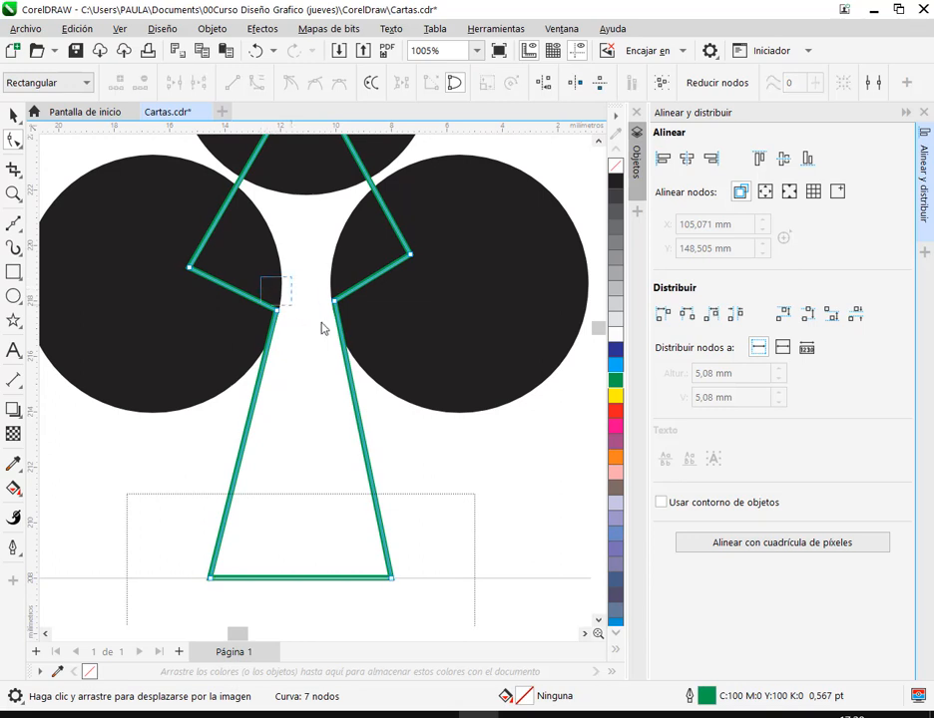
left_click(784, 160)
left_click_drag(151, 246, 457, 349)
left_click(784, 159)
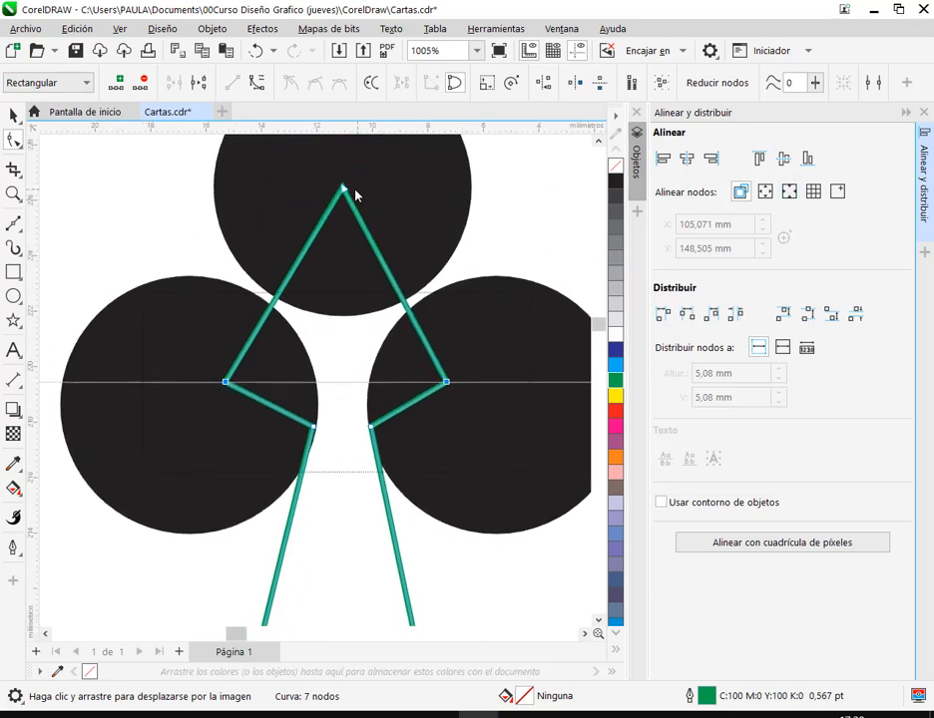
left_click(481, 271)
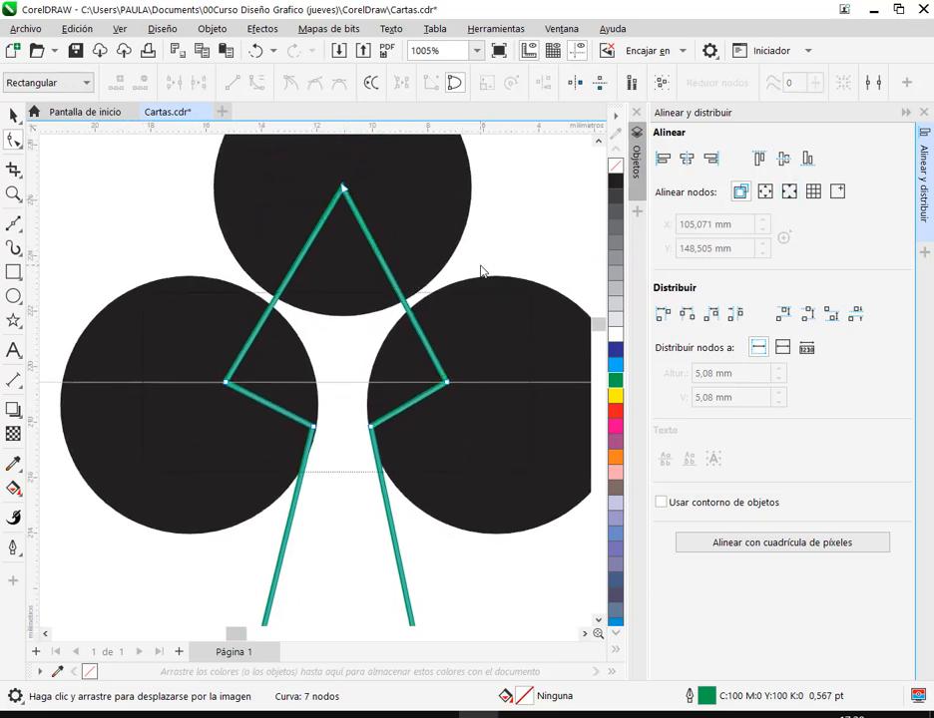
scroll(369, 454, "down", 3)
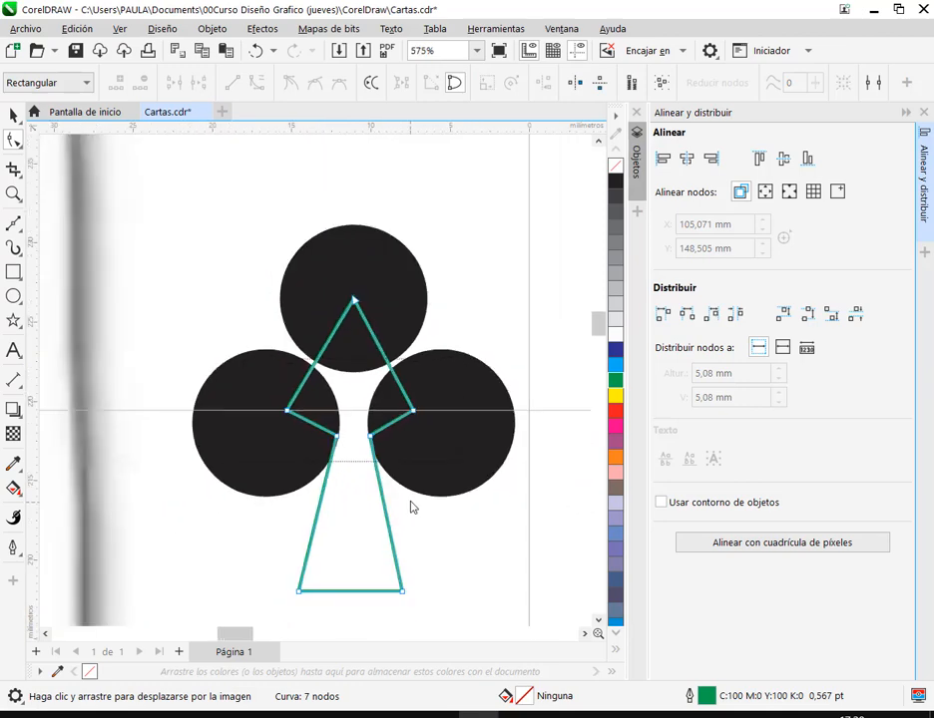
left_click_drag(401, 486, 391, 460)
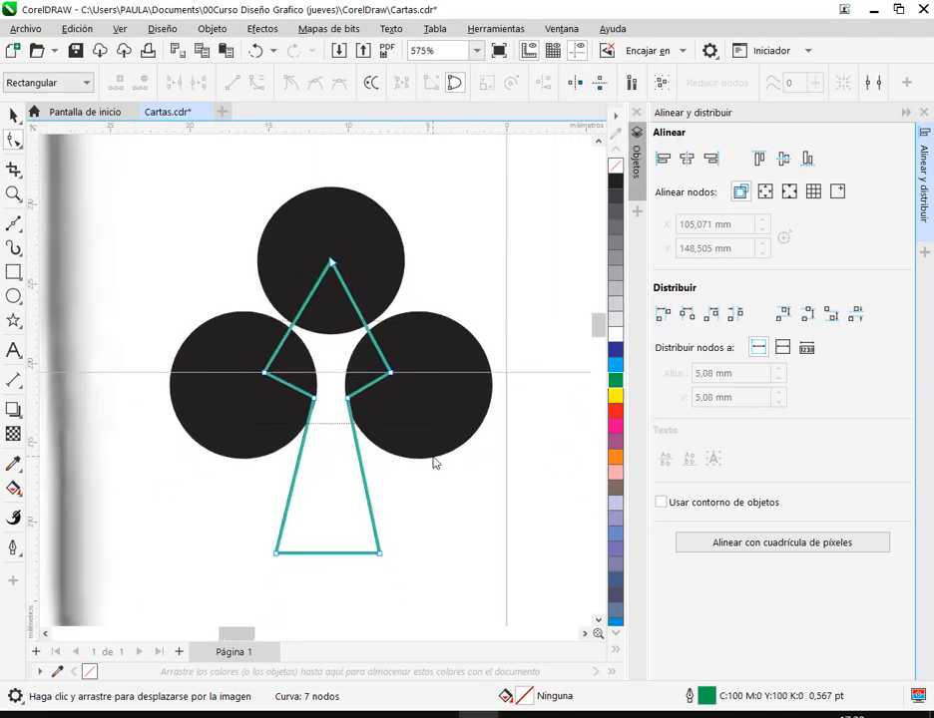
left_click(922, 184)
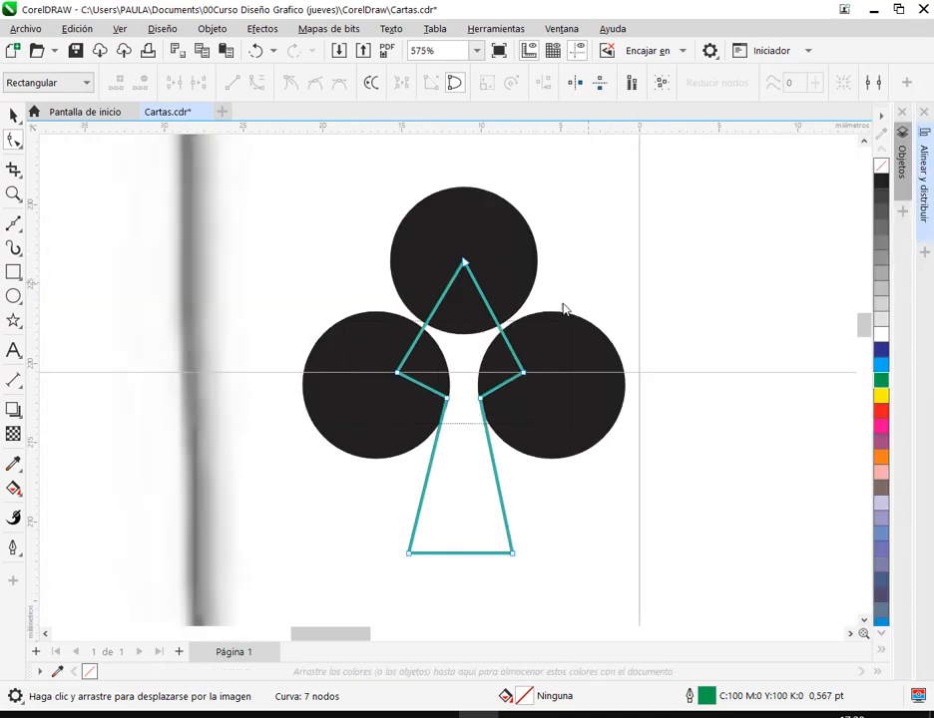
Step: Convert all segments of the seven-node stem to curves and bend its two upper sides inward between the top and lower circles
left_click_drag(369, 229, 563, 617)
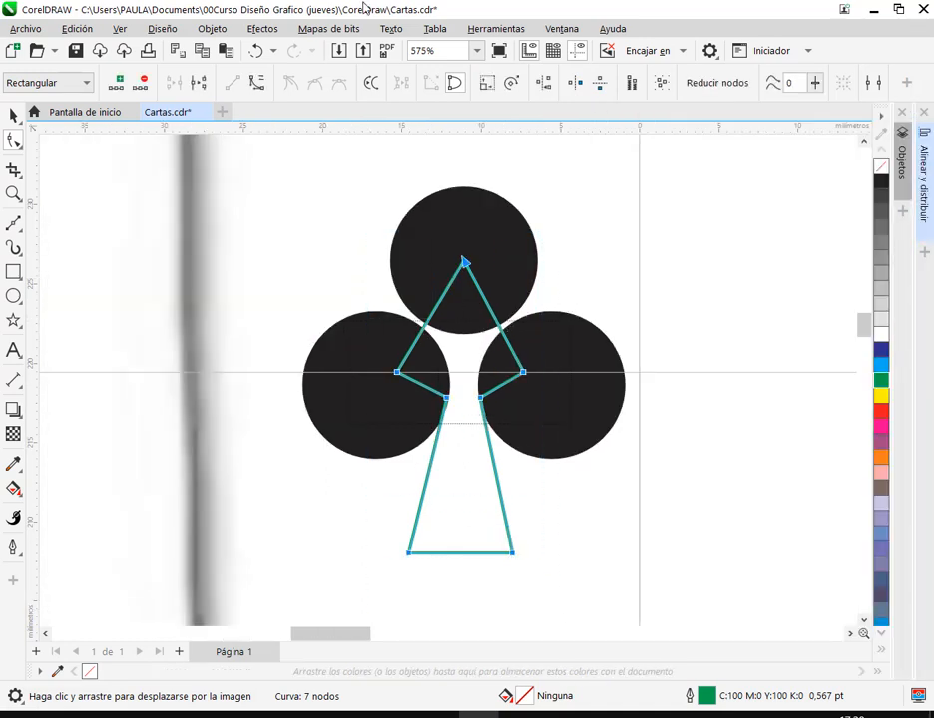
left_click(501, 298)
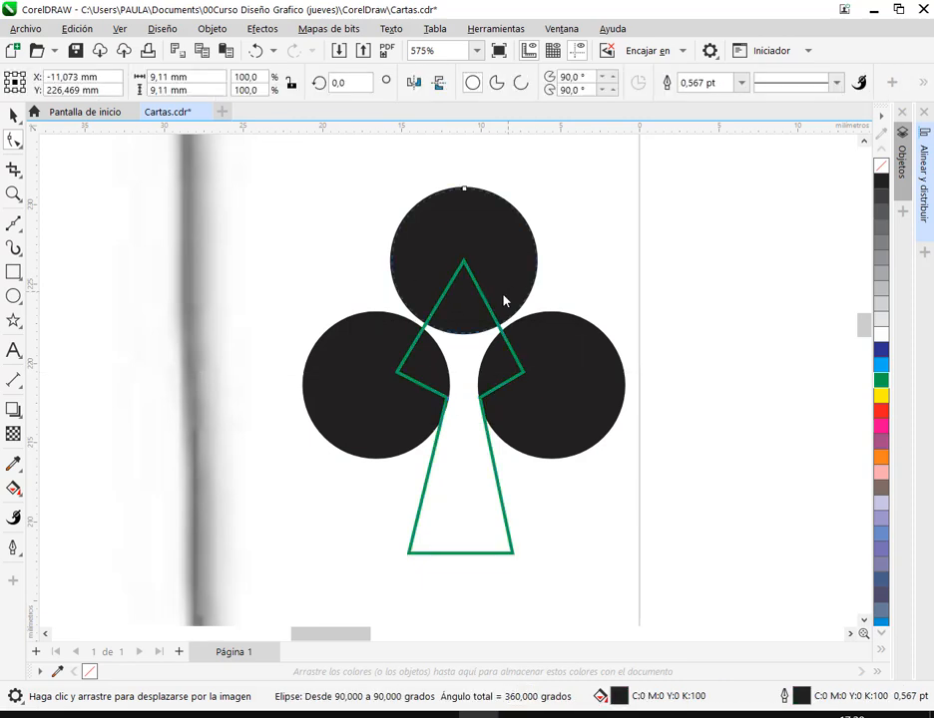
scroll(502, 298, "up", 2)
left_click(347, 370)
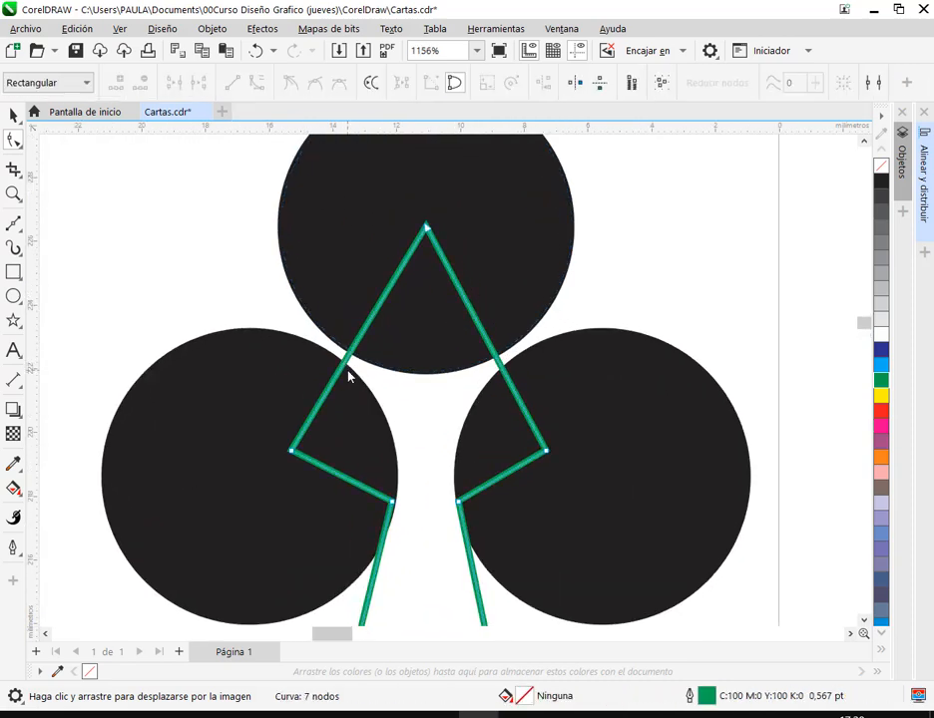
left_click_drag(345, 370, 361, 377)
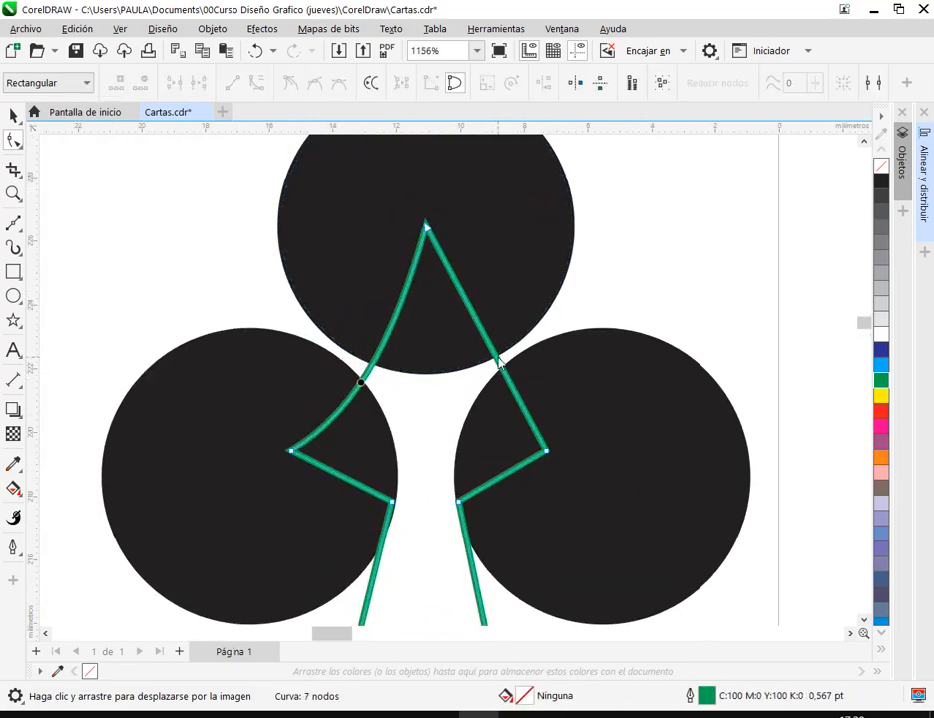
left_click_drag(493, 356, 479, 381)
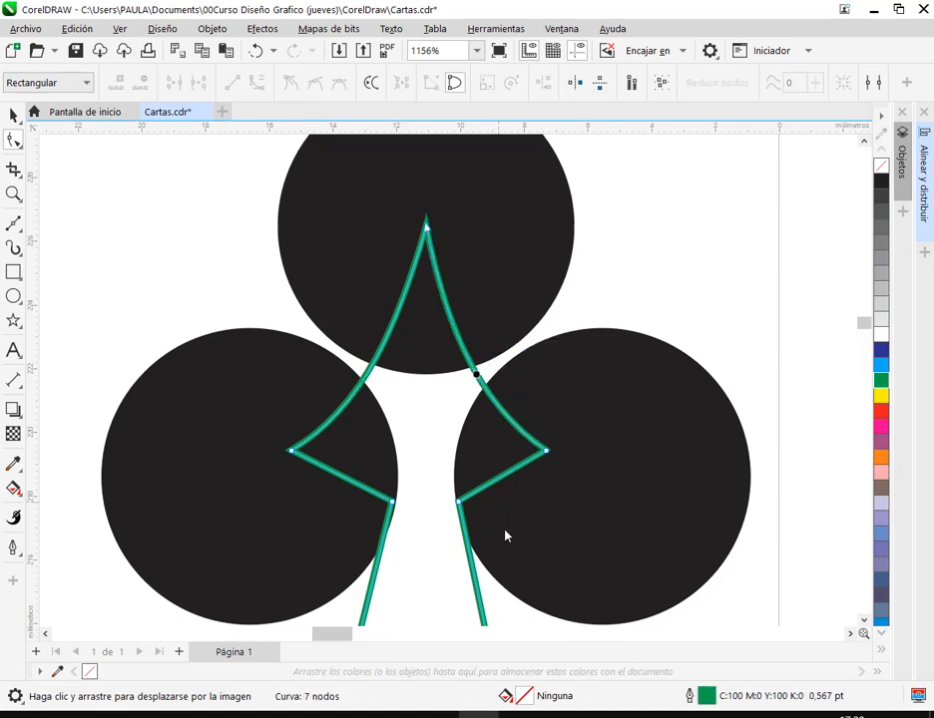
Step: Bend the stem's two lower sides inward beneath the side circles and arch its base edge upward
scroll(514, 399, "down", 3)
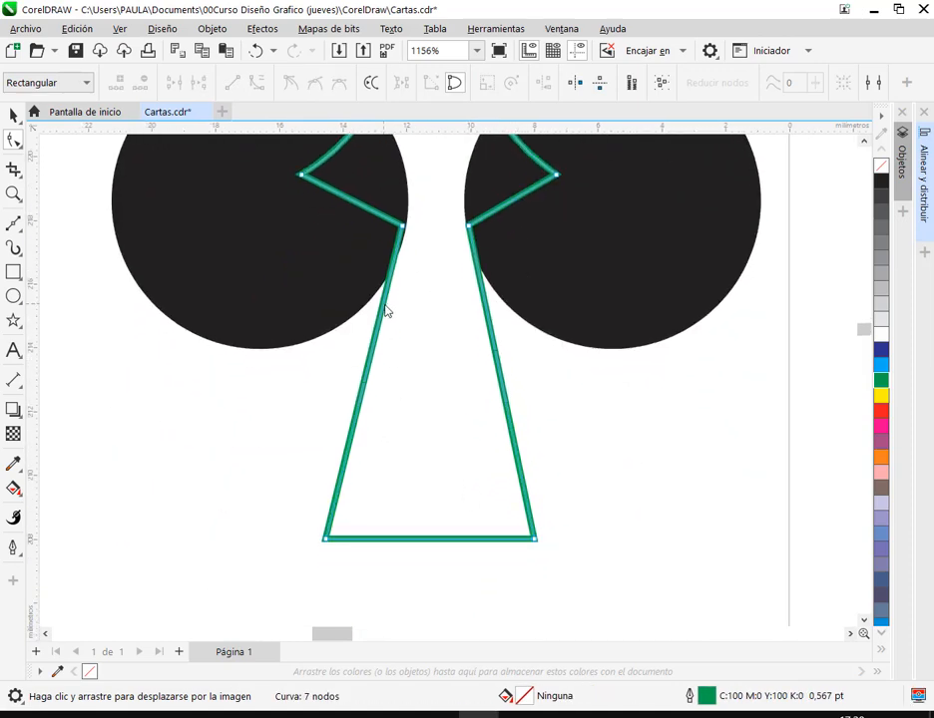
left_click_drag(387, 311, 411, 314)
left_click_drag(488, 312, 460, 309)
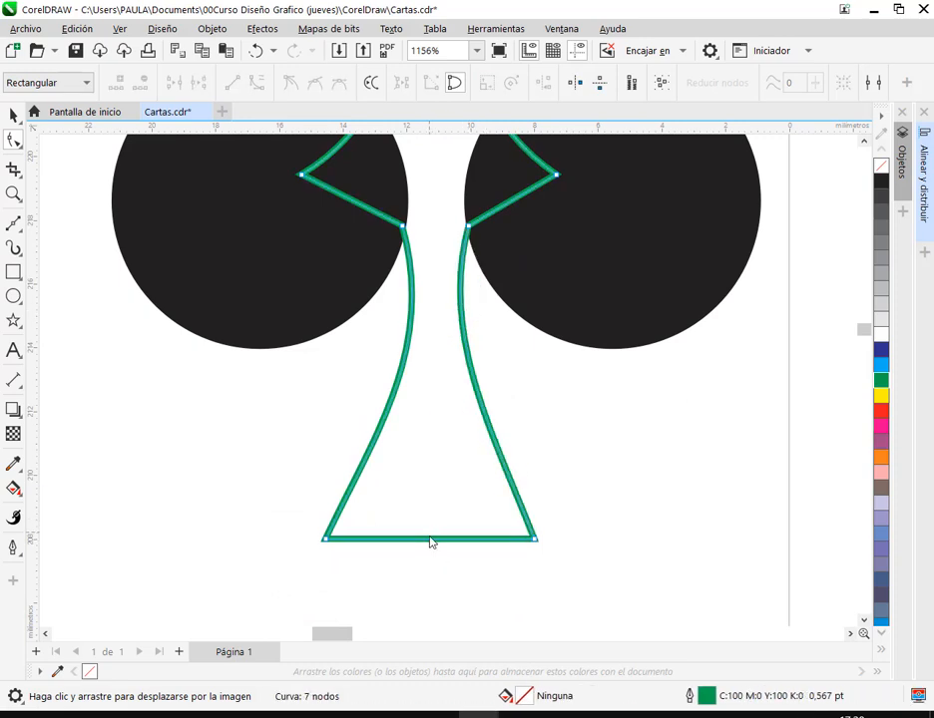
left_click_drag(430, 541, 429, 515)
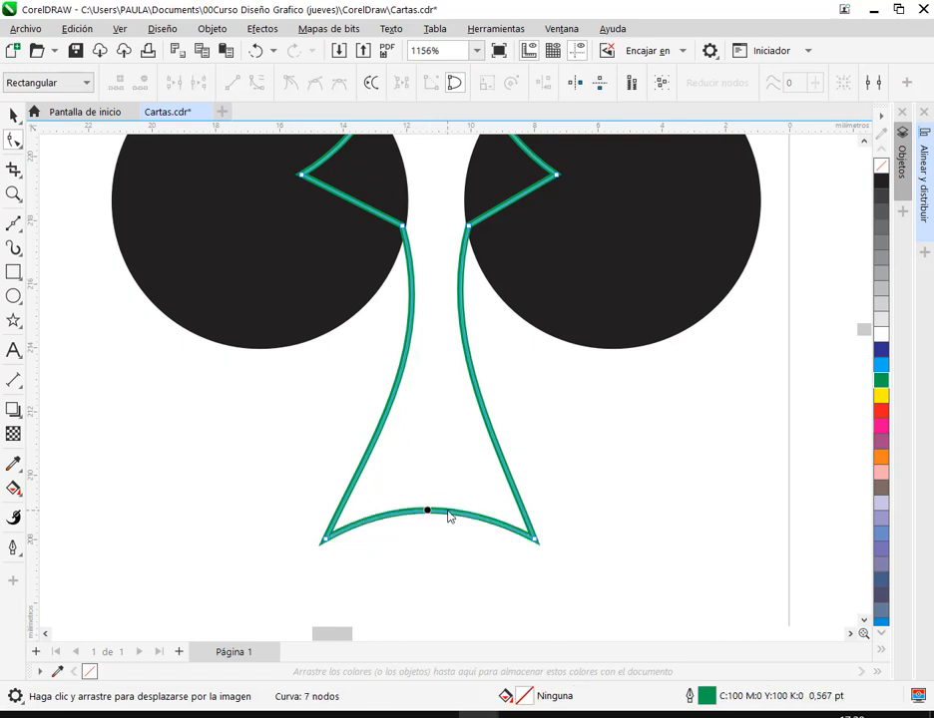
Step: Remove the stem's outline, fill the stem with black and deselect it
scroll(449, 514, "down", 2)
left_click(13, 114)
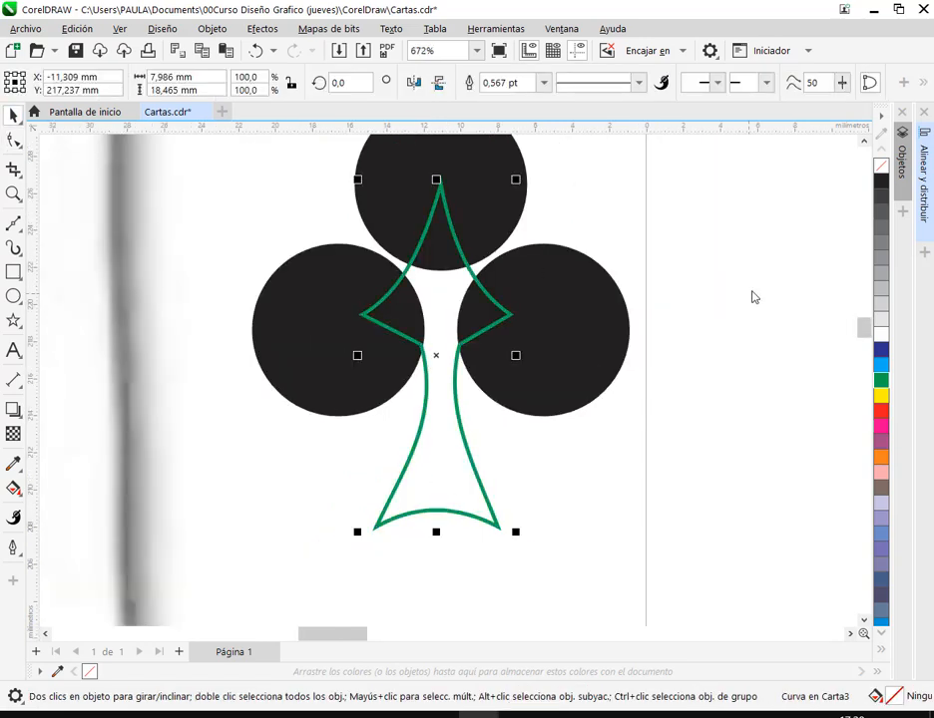
right_click(881, 165)
left_click(882, 182)
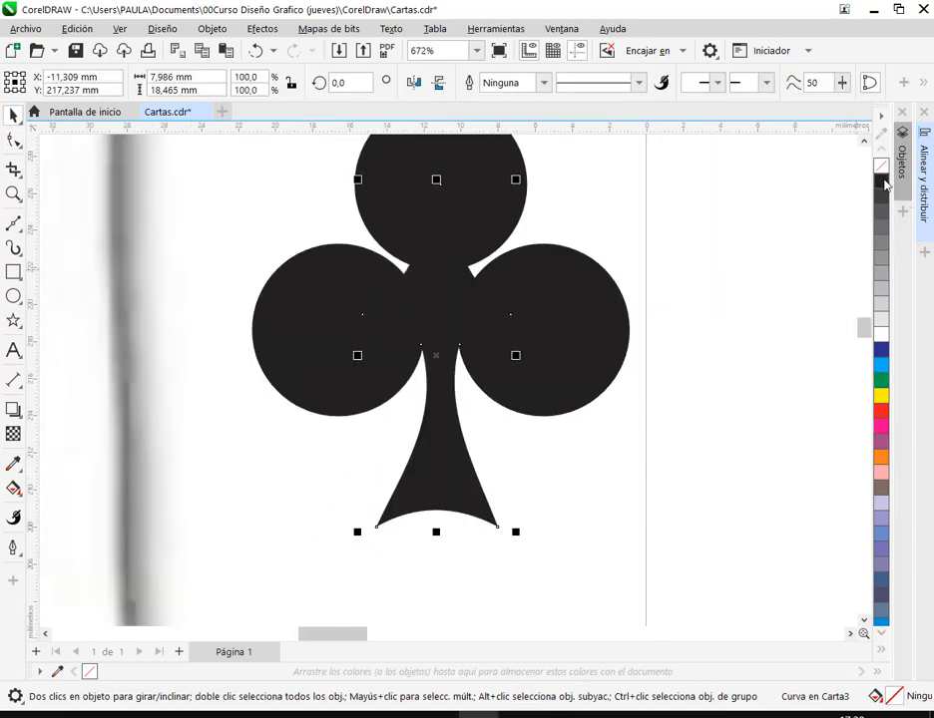
left_click(711, 287)
Step: Nudge the club's top circle down by 0.3 mm to bring it closer to the two lower circles
scroll(709, 289, "down", 2)
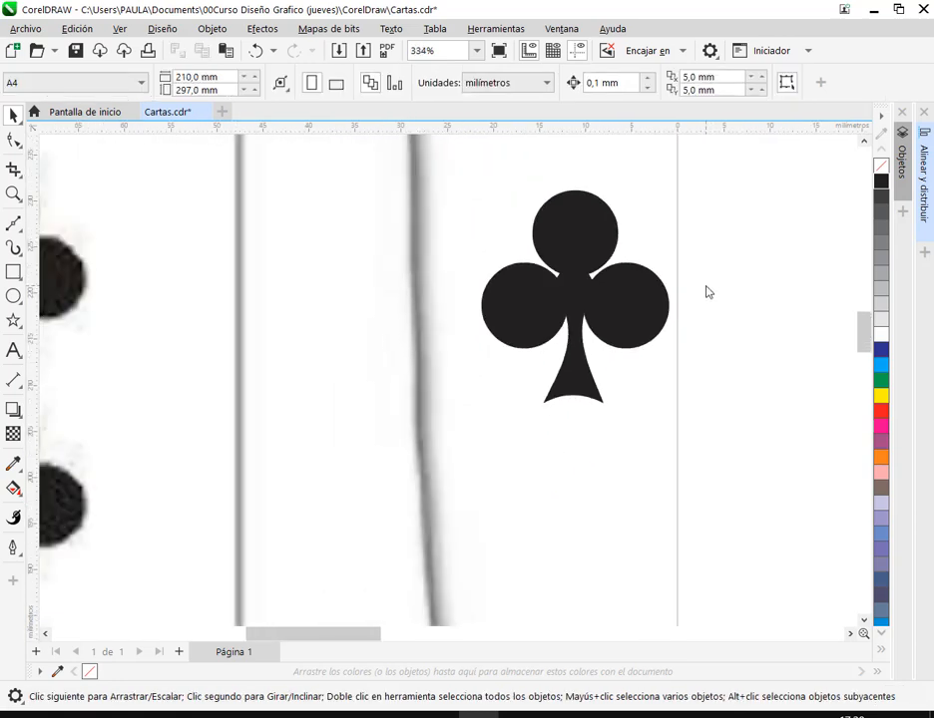
scroll(707, 291, "down", 1)
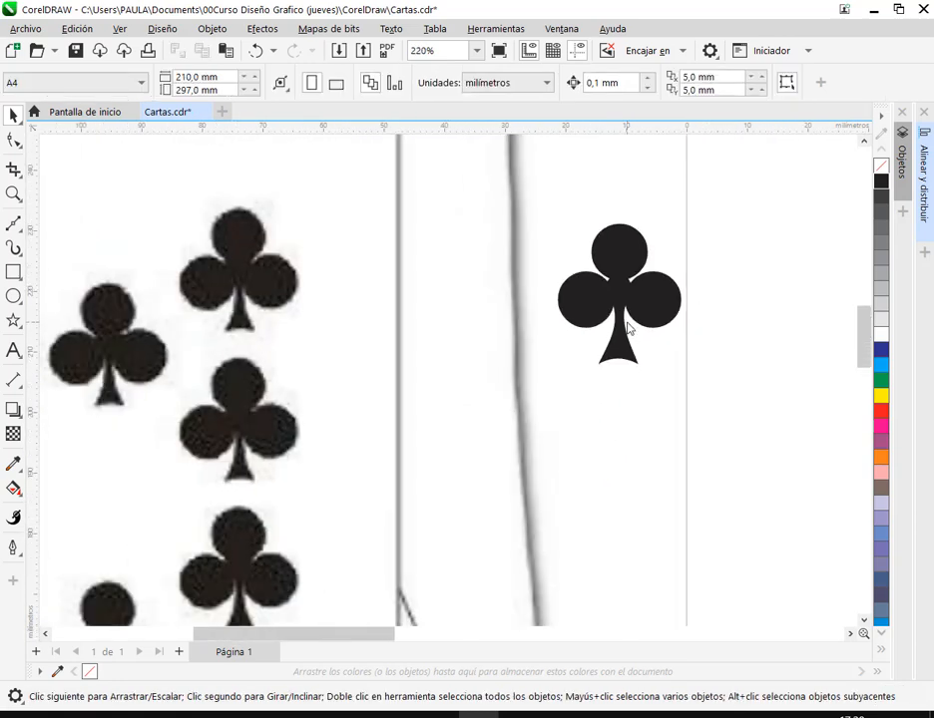
left_click(630, 253)
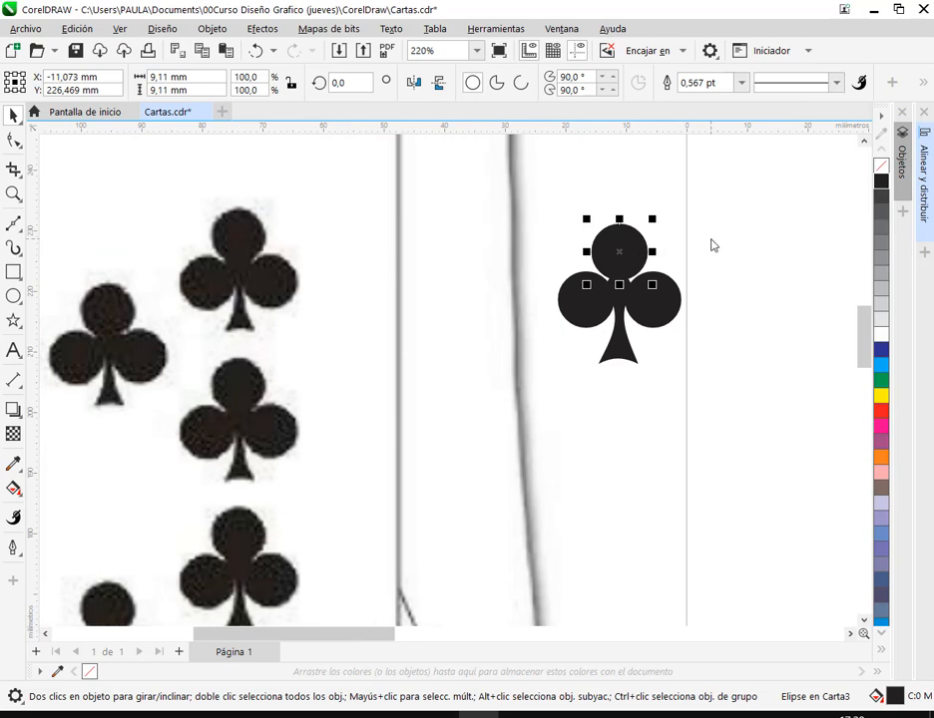
key("Down")
key("Down")
key("Down")
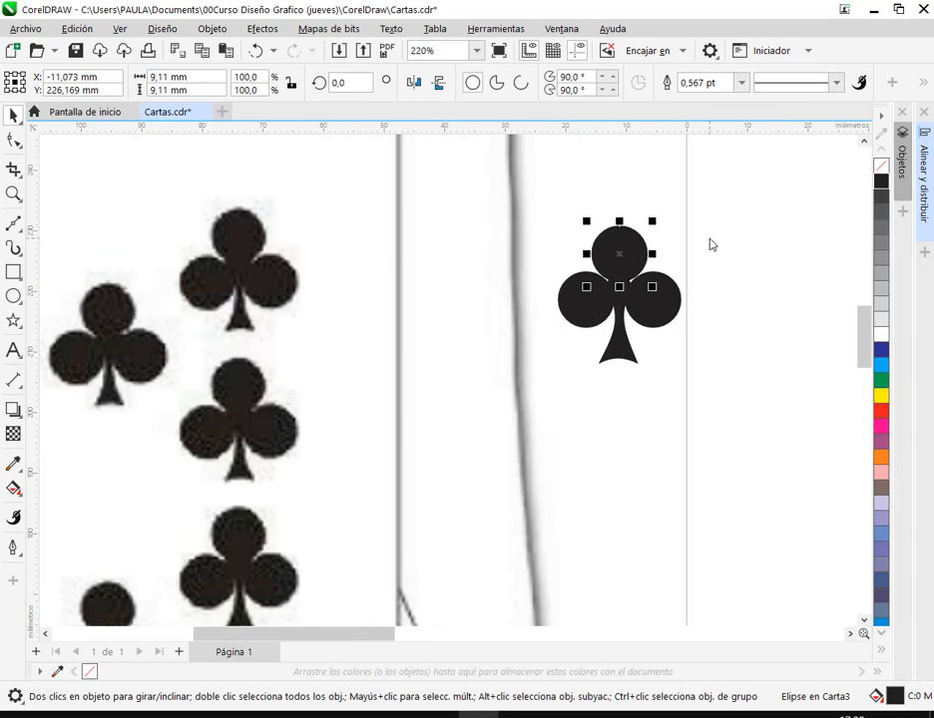
left_click(711, 244)
Step: Shorten the stem from its base to a height of about 16 mm, keeping its top in place
left_click(622, 357)
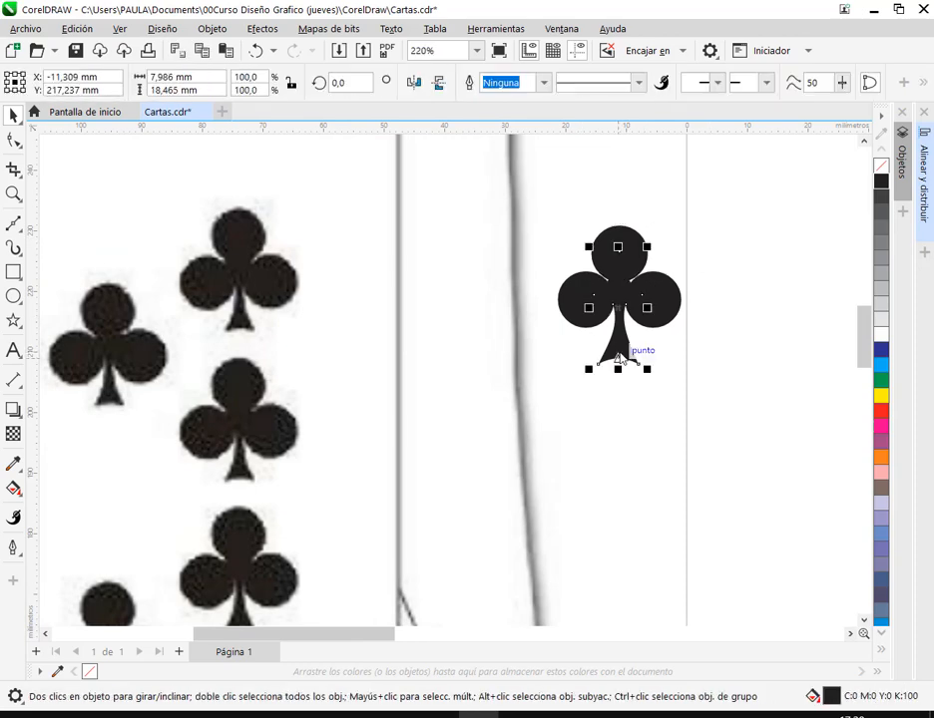
left_click_drag(618, 370, 619, 353)
left_click(723, 379)
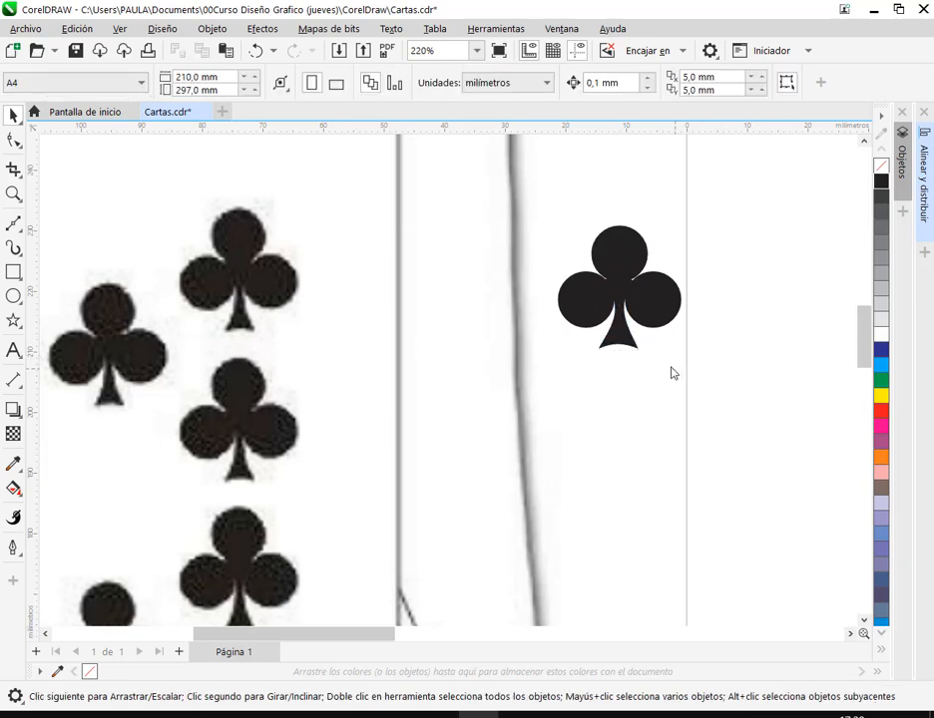
Step: Give the stem a green outline so its shape stands out against the circles, and save the document
scroll(671, 259, "up", 5)
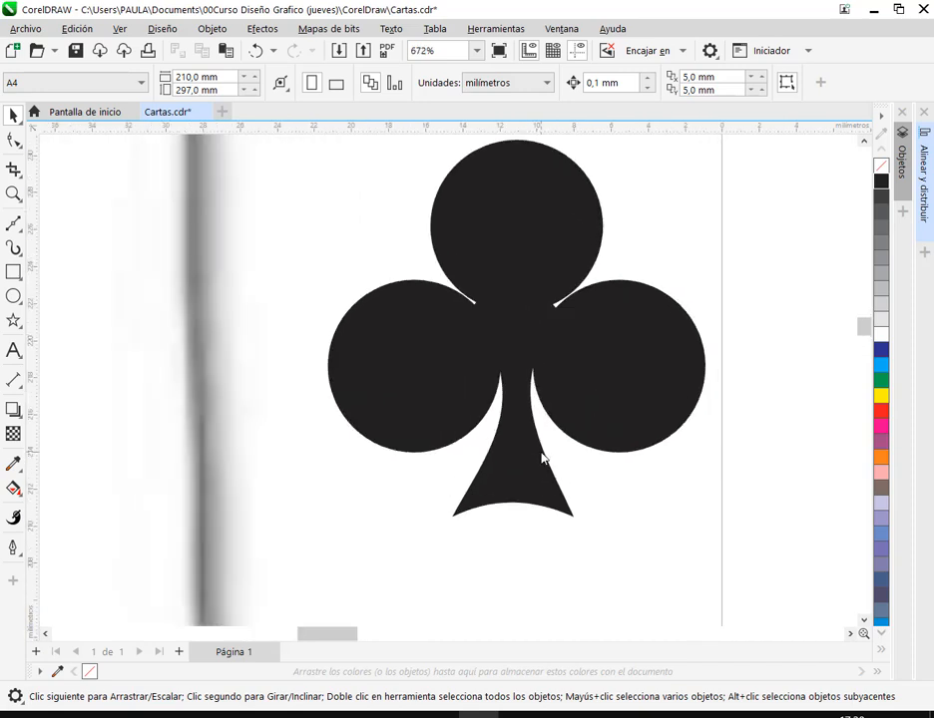
scroll(542, 456, "up", 2)
left_click(542, 457)
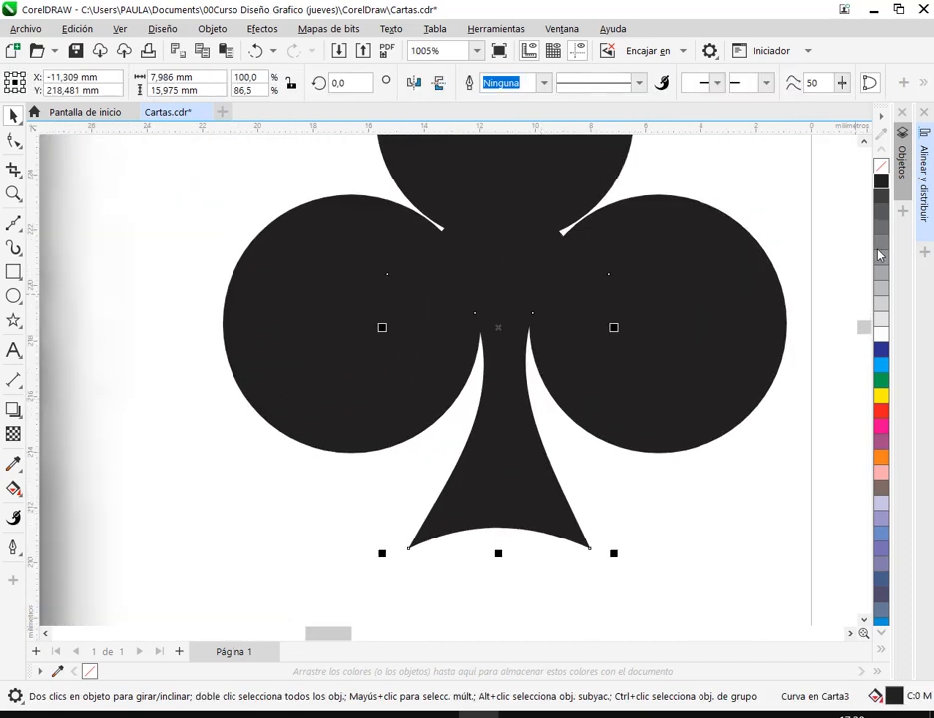
right_click(880, 379)
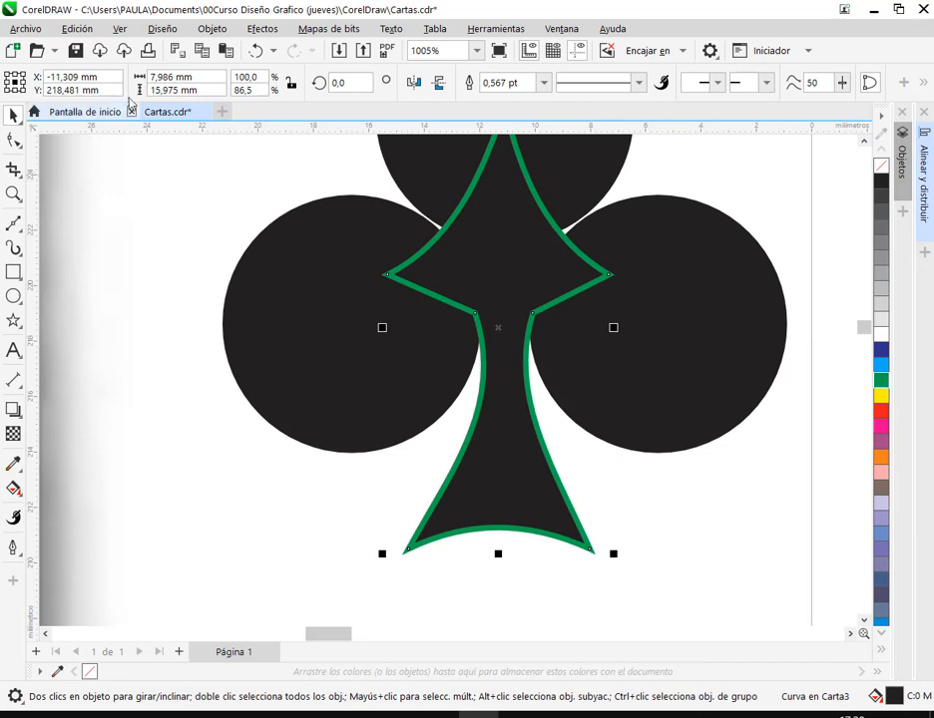
key("ctrl+s")
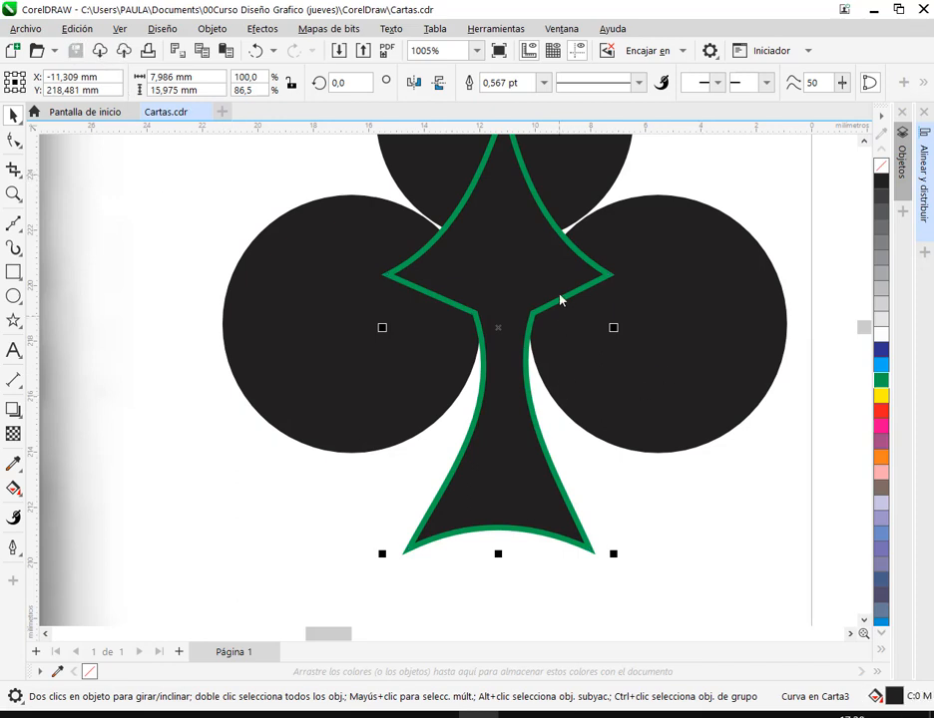
Step: Set the stem's outline to black and deselect it
left_click_drag(638, 380, 586, 450)
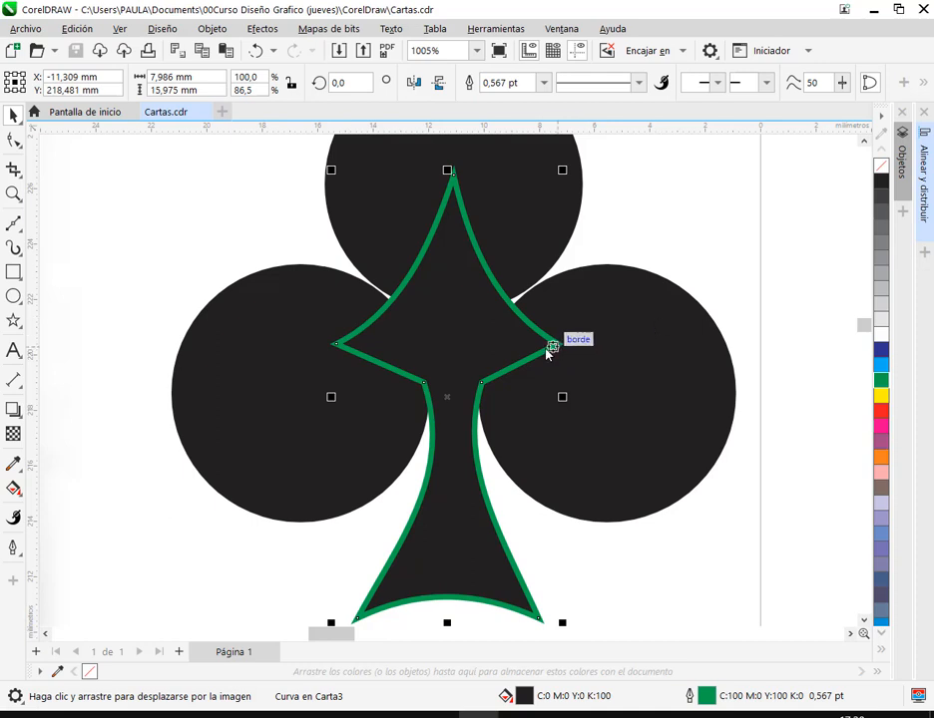
scroll(460, 404, "down", 3)
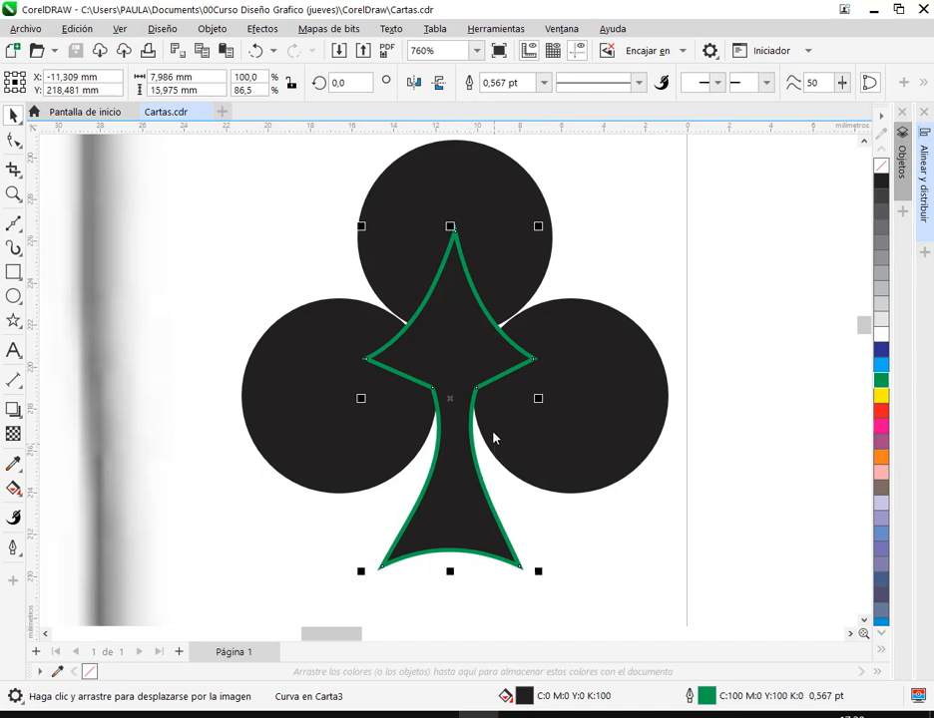
right_click(880, 186)
left_click(794, 254)
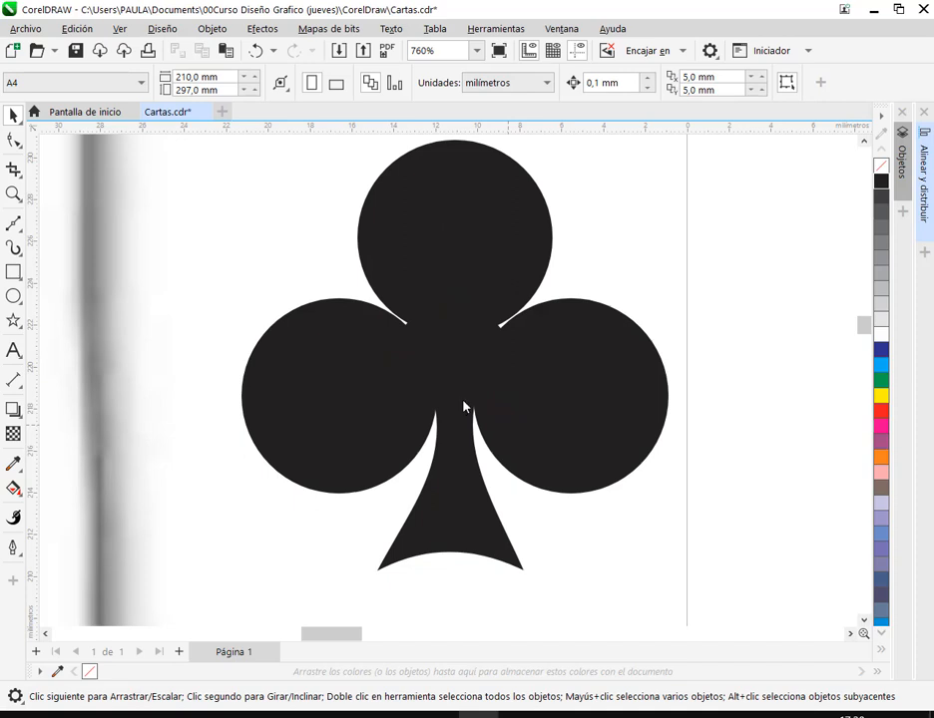
left_click_drag(462, 399, 492, 466)
left_click_drag(409, 397, 431, 432)
left_click_drag(365, 487, 396, 527)
left_click_drag(563, 486, 507, 522)
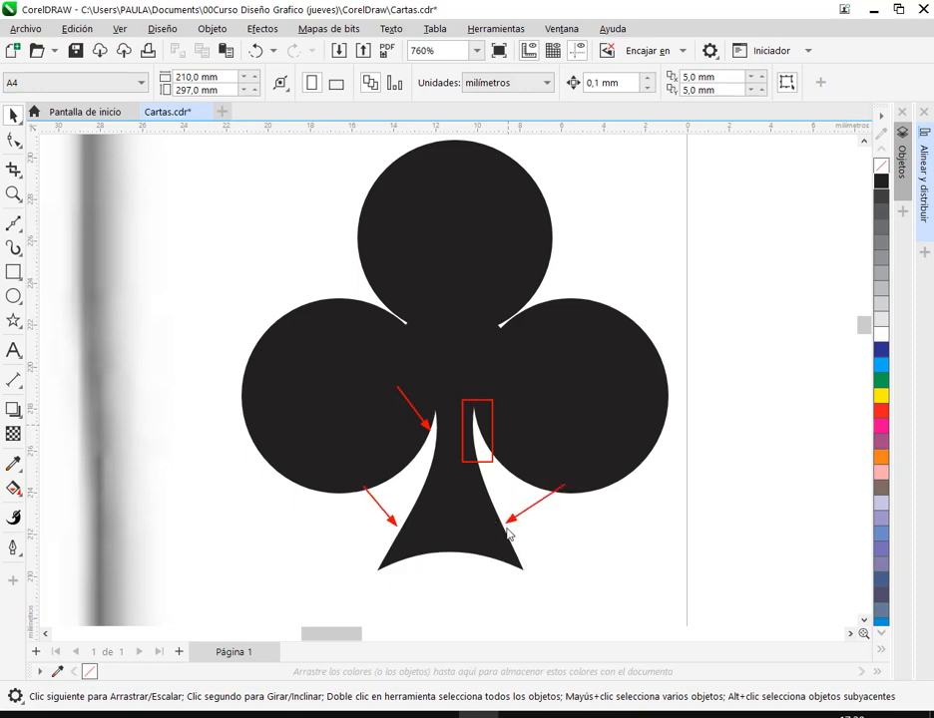
key("Escape")
Step: Select the black stem and recolour its outline green
scroll(486, 506, "down", 3)
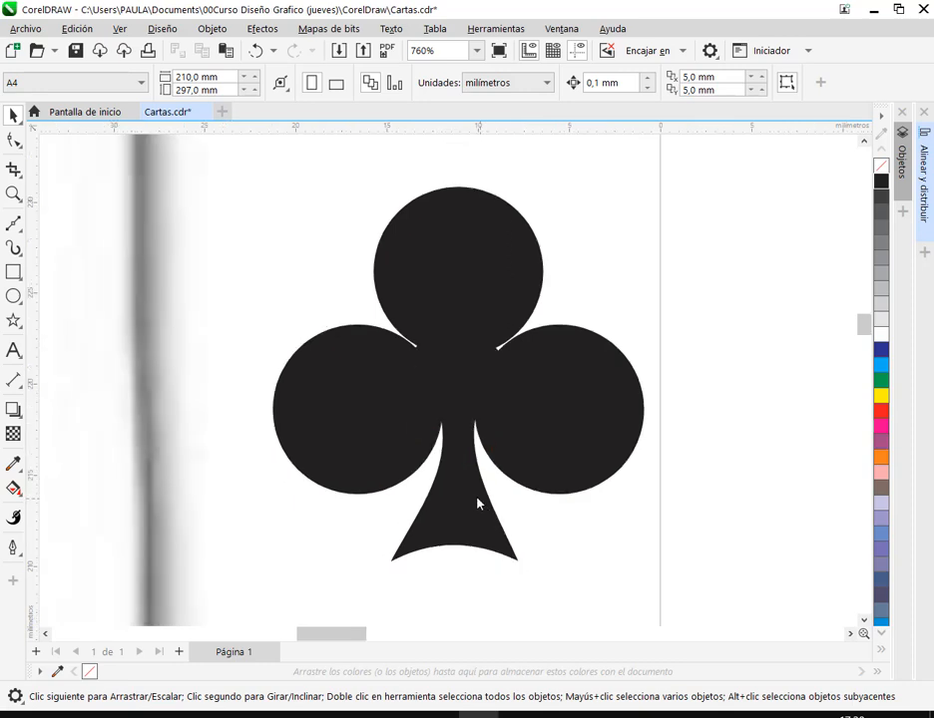
left_click(477, 498)
scroll(476, 499, "down", 1)
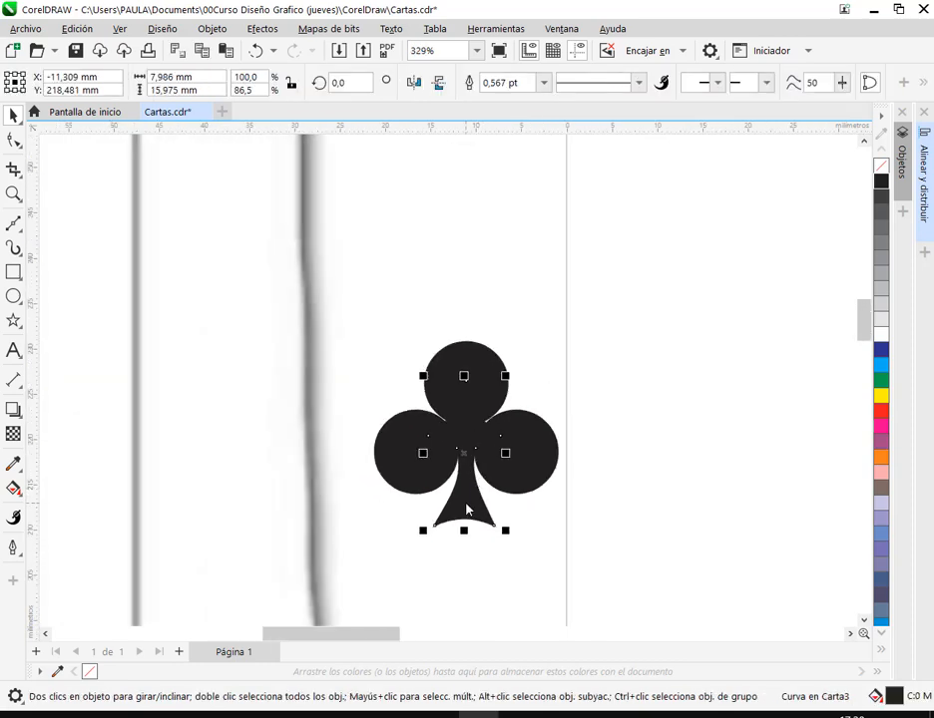
left_click_drag(467, 504, 664, 371)
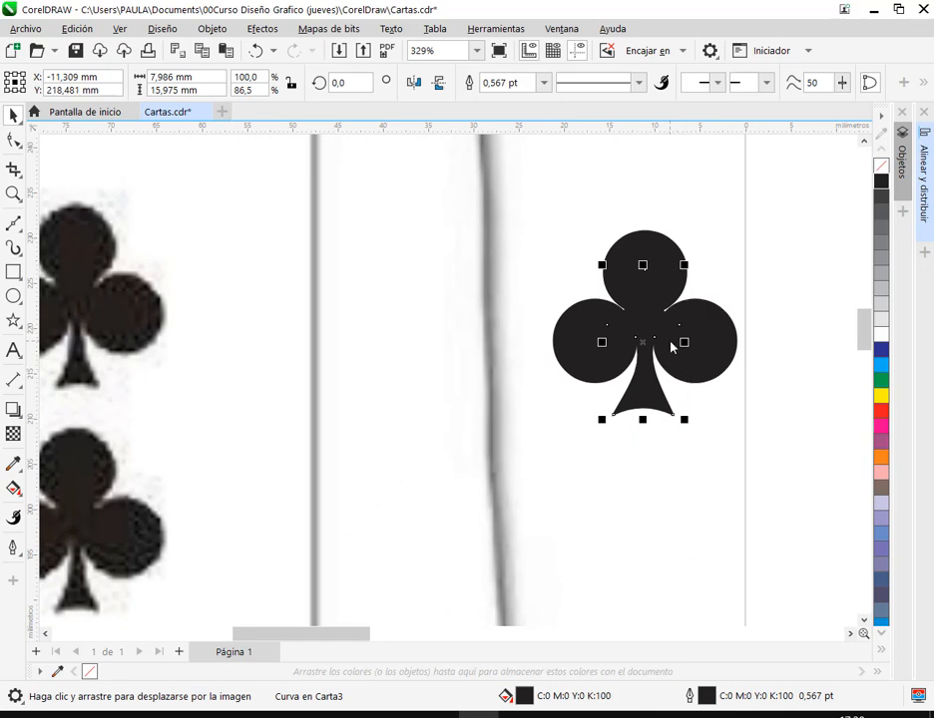
scroll(670, 346, "up", 5)
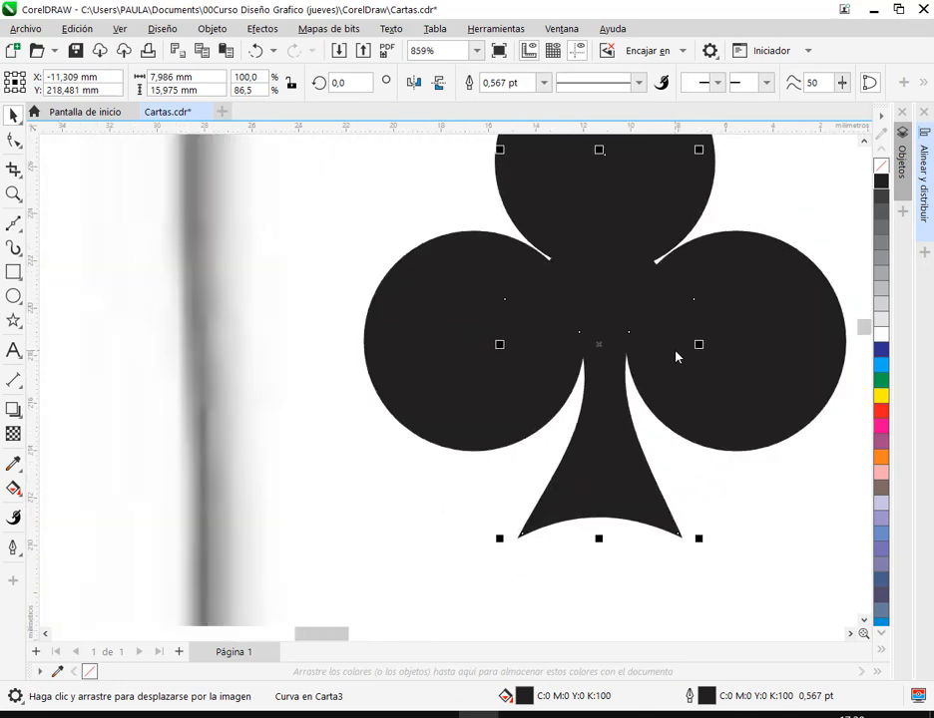
left_click_drag(675, 356, 529, 441)
right_click(884, 380)
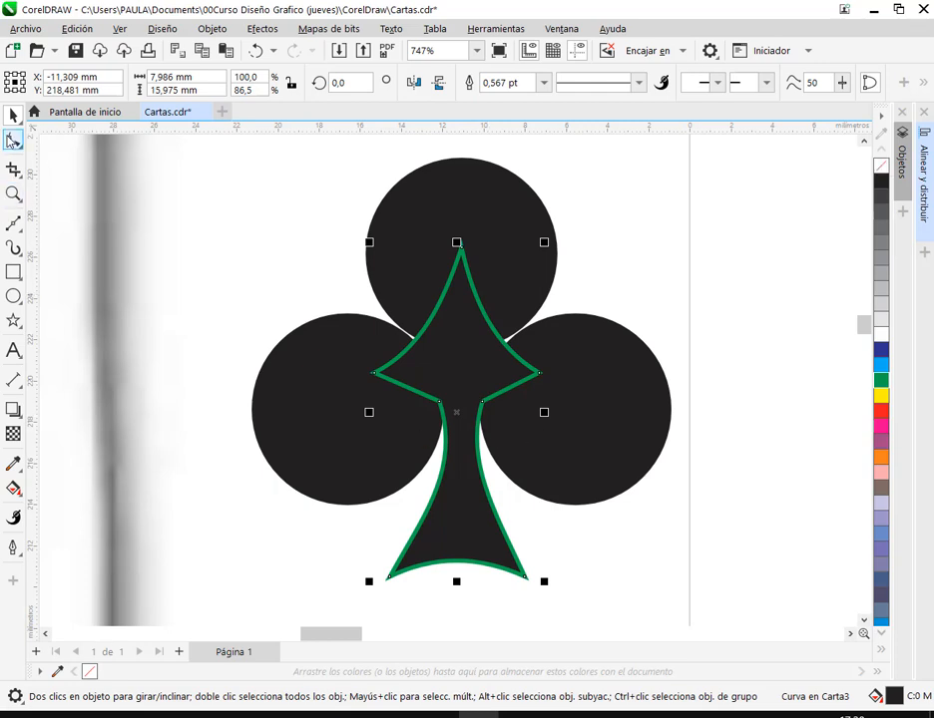
Step: Place a vertical guideline through the stem's top node and add a node where it crosses the arched base edge
left_click(14, 140)
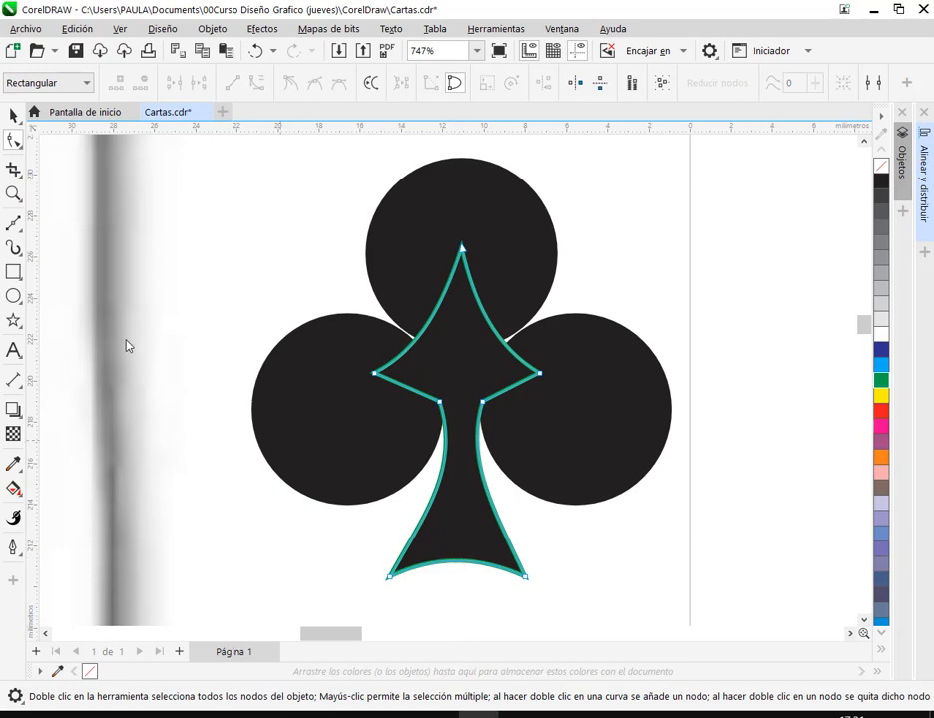
left_click(462, 250)
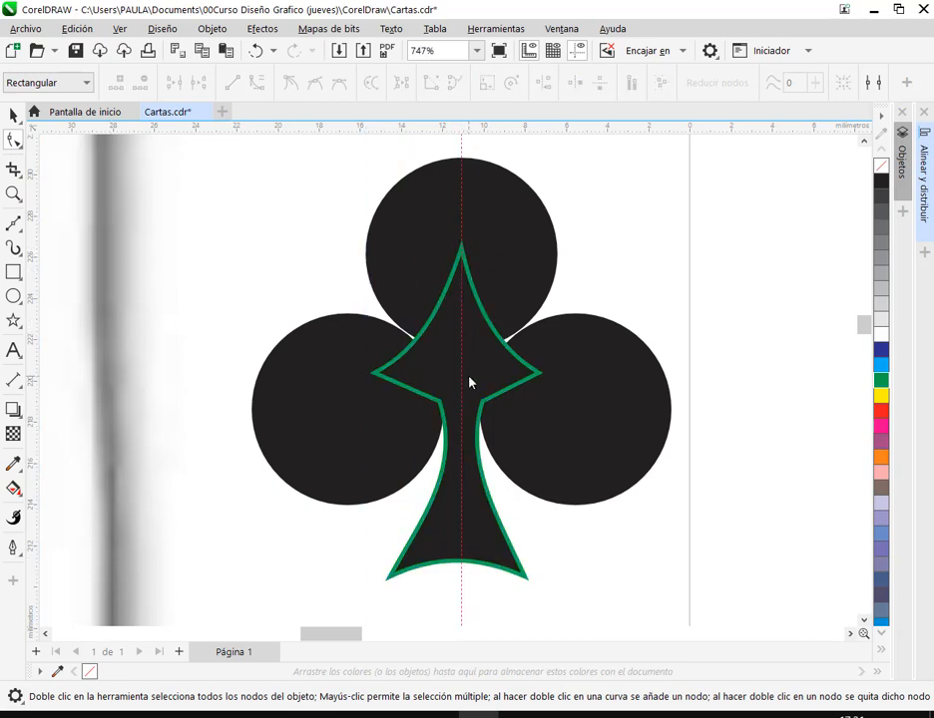
left_click(468, 568)
scroll(468, 567, "up", 6)
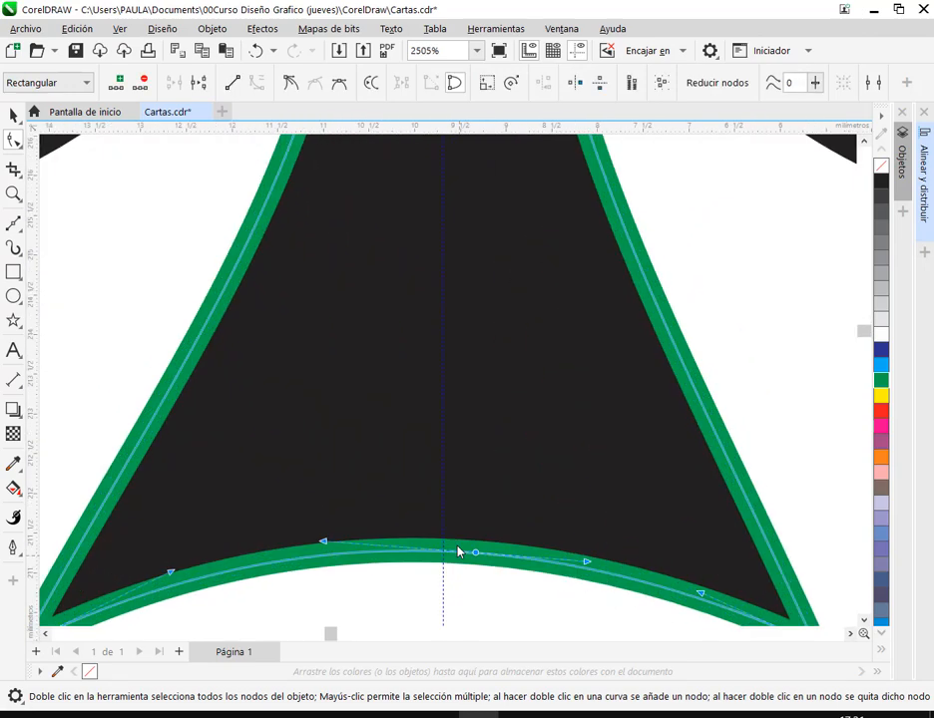
left_click(500, 564)
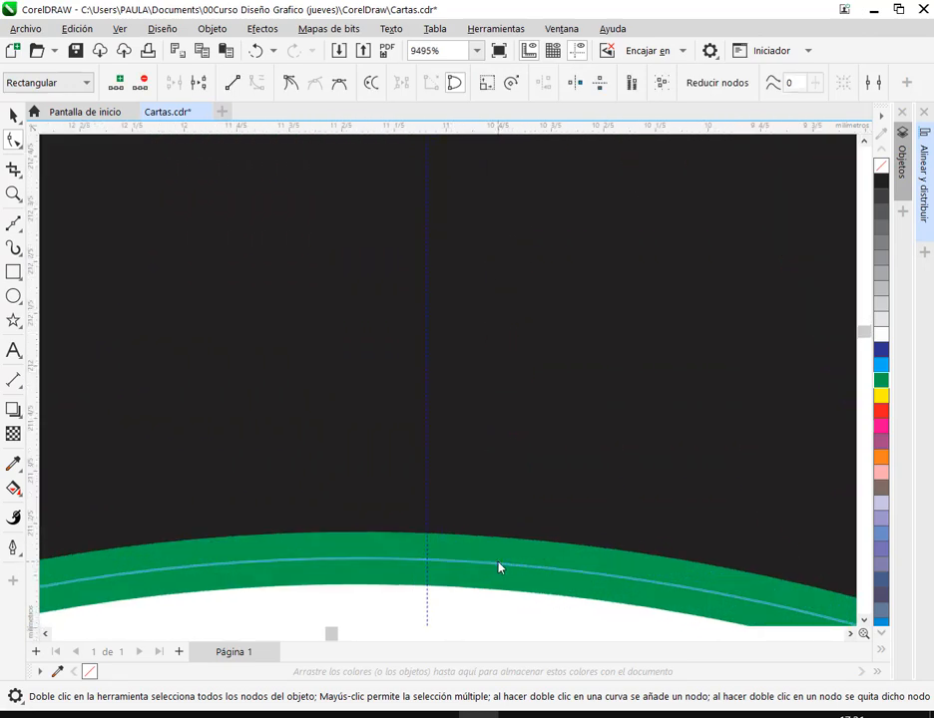
left_click(432, 563)
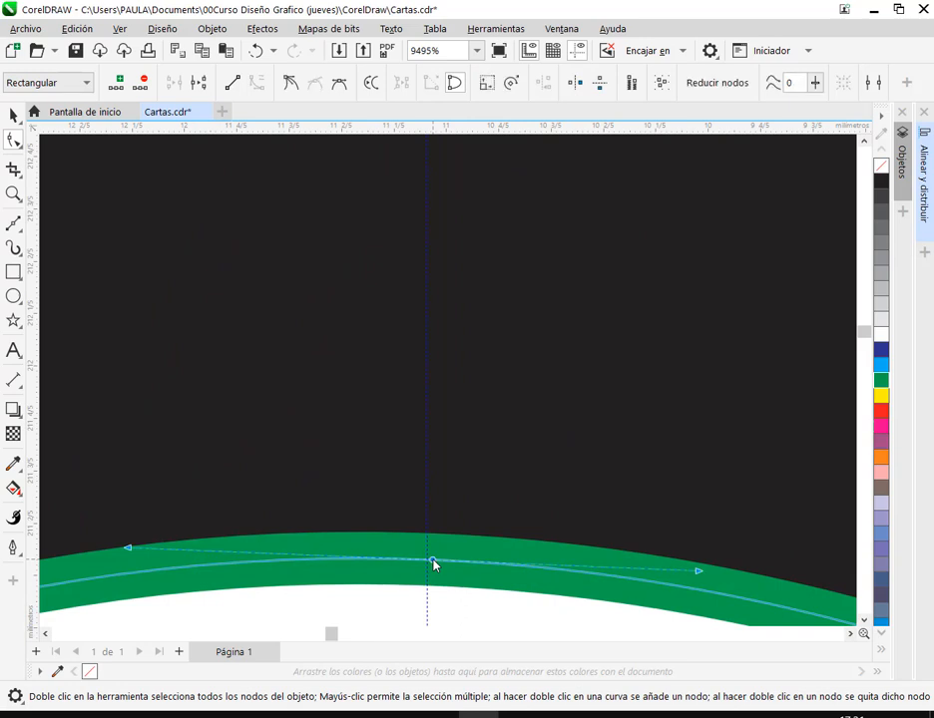
scroll(463, 511, "down", 2)
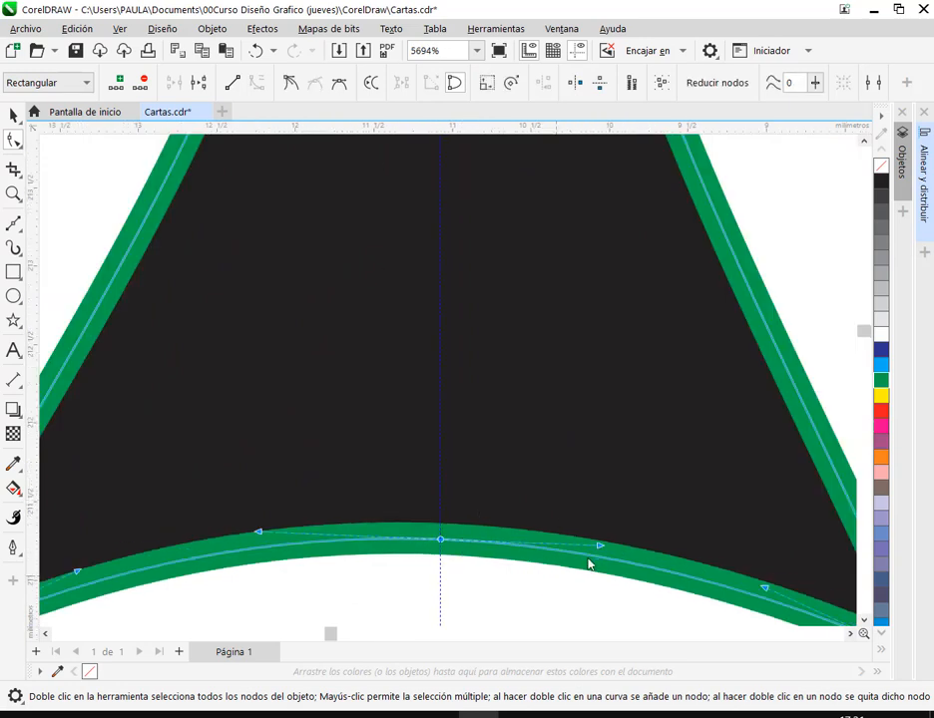
Step: Level the curve handle of the new node at the centre of the stem's base to even out the arch
mouse_move(600, 548)
left_mouse_down()
mouse_move(607, 538)
mouse_move(610, 545)
left_mouse_up()
scroll(623, 546, "down", 5)
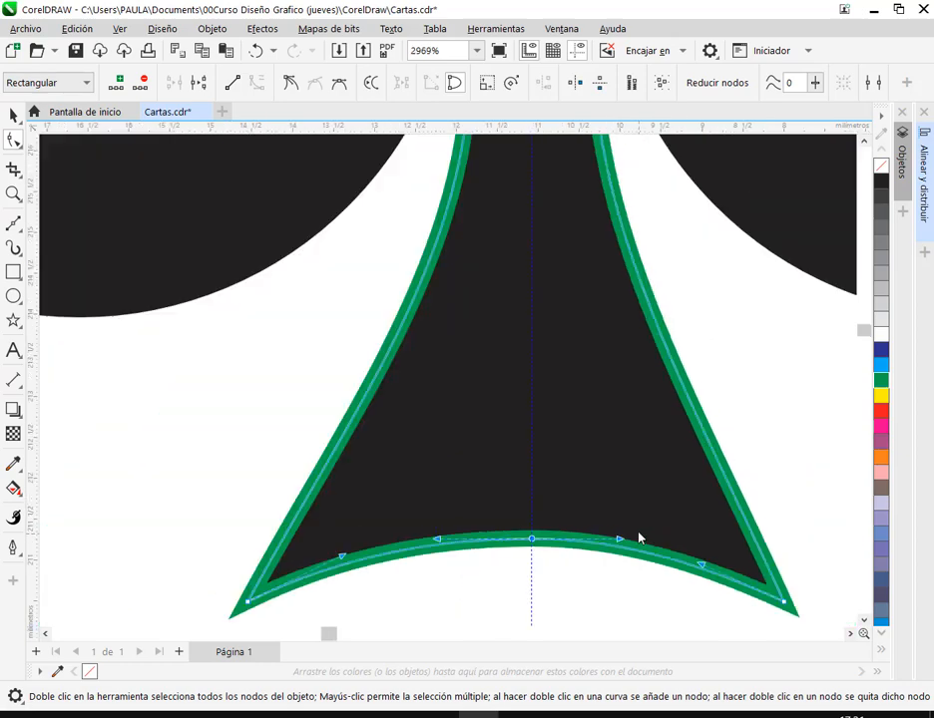
left_click_drag(618, 240, 517, 416)
scroll(514, 412, "down", 1)
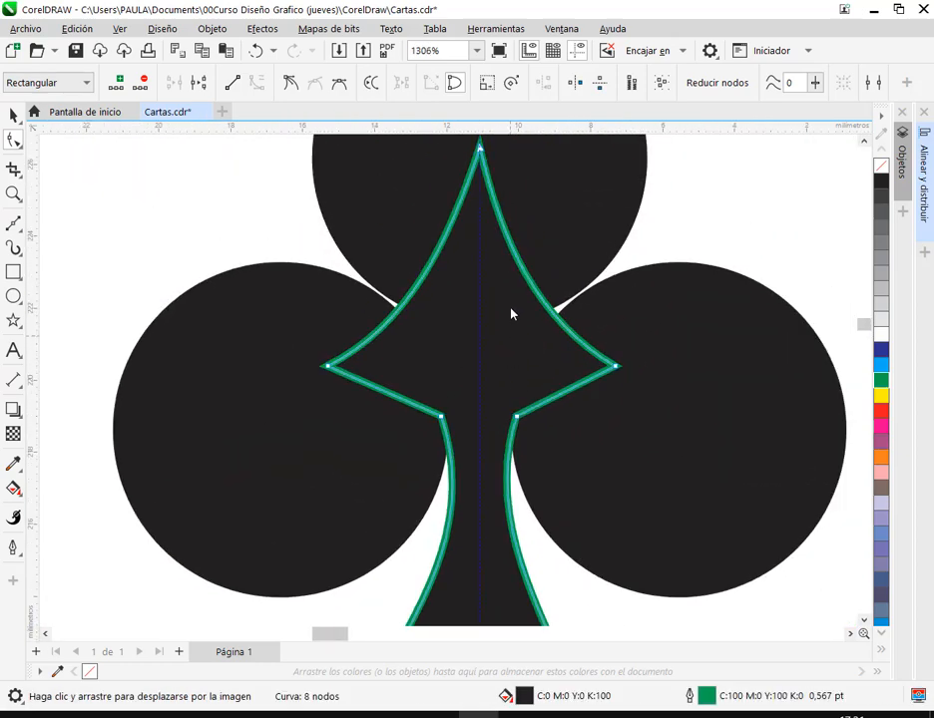
scroll(506, 254, "down", 2)
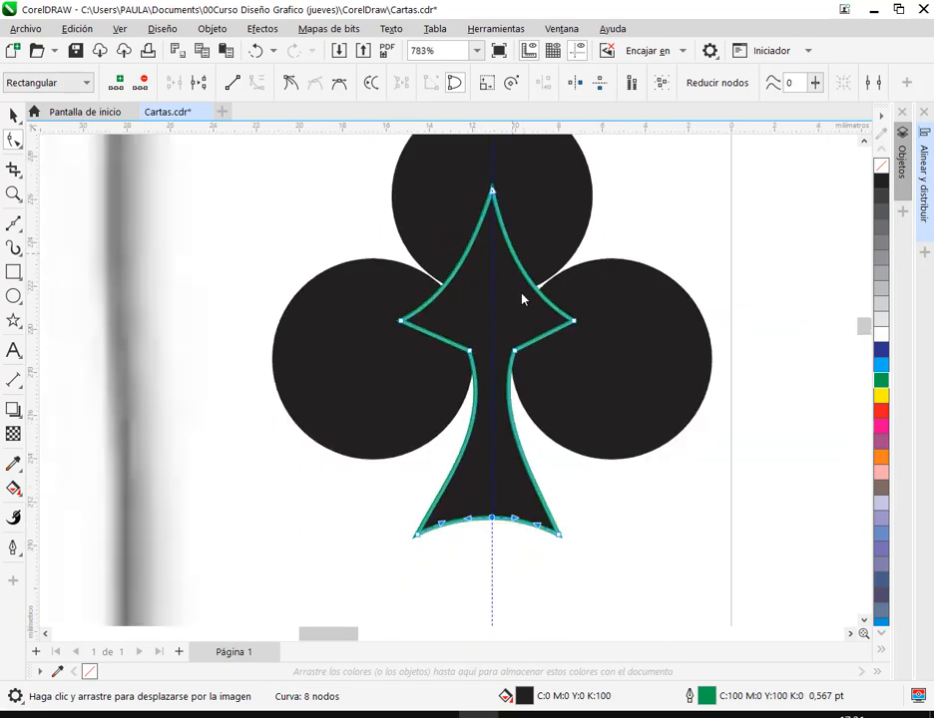
Step: Delete the vertical guideline running through the centre of the stem
left_click(14, 115)
left_click(492, 603)
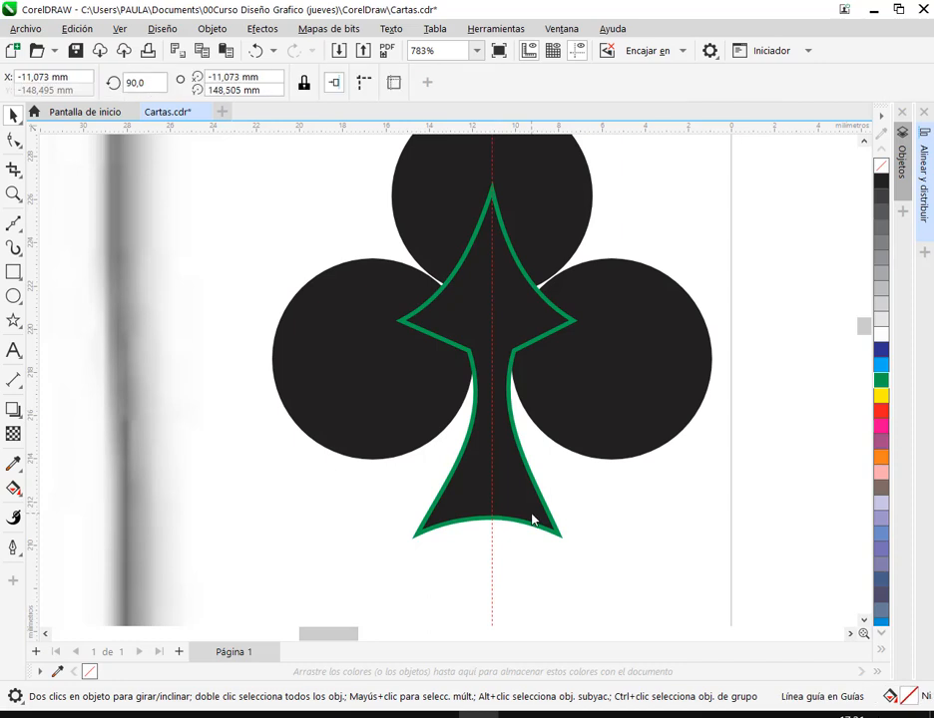
key("Delete")
Step: Break the stem's curve at the centre node of its base and at its top tip node
left_click(526, 496)
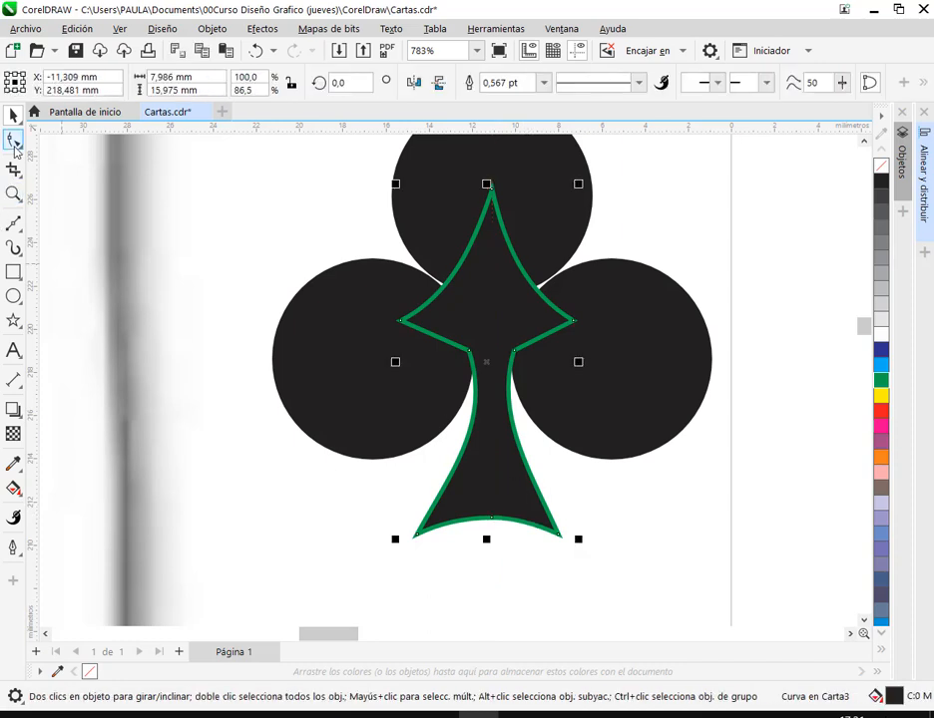
left_click(14, 139)
left_click(495, 521)
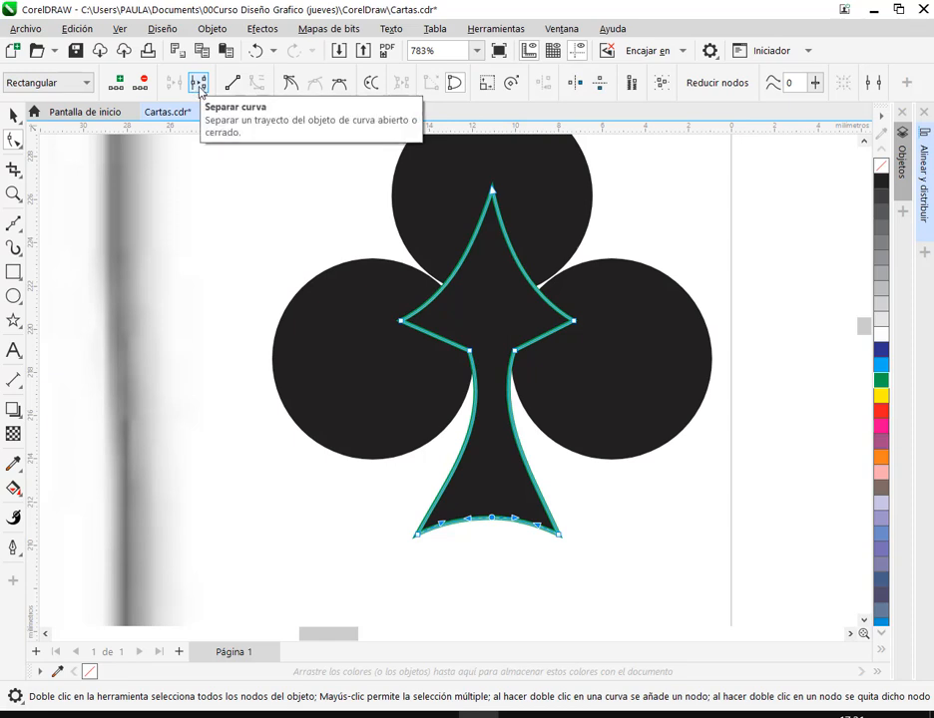
left_click(200, 84)
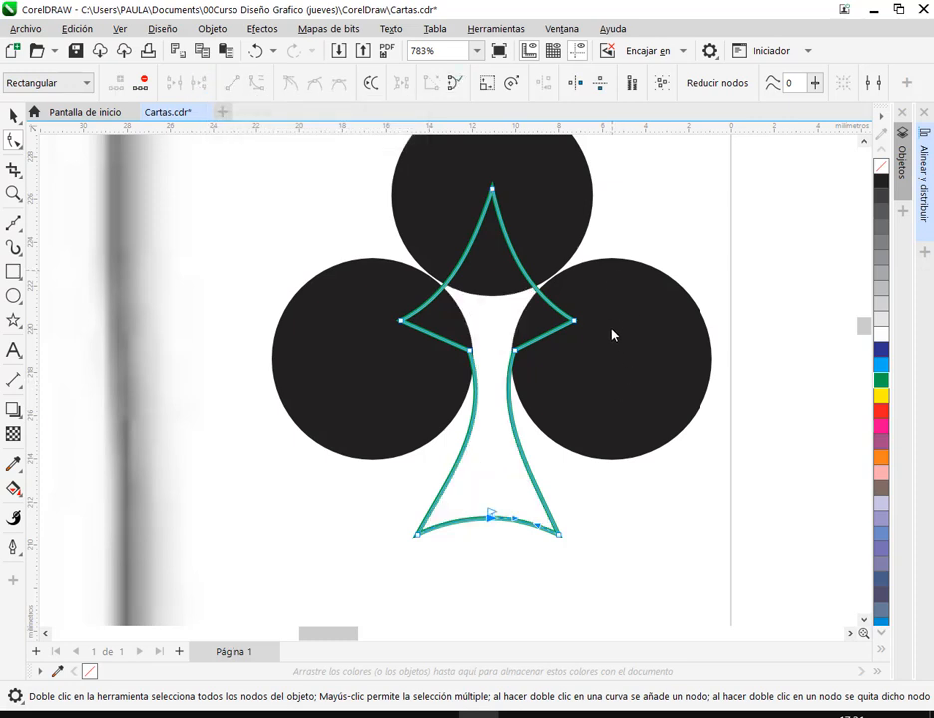
left_click_drag(612, 335, 604, 346)
left_click_drag(524, 222, 490, 246)
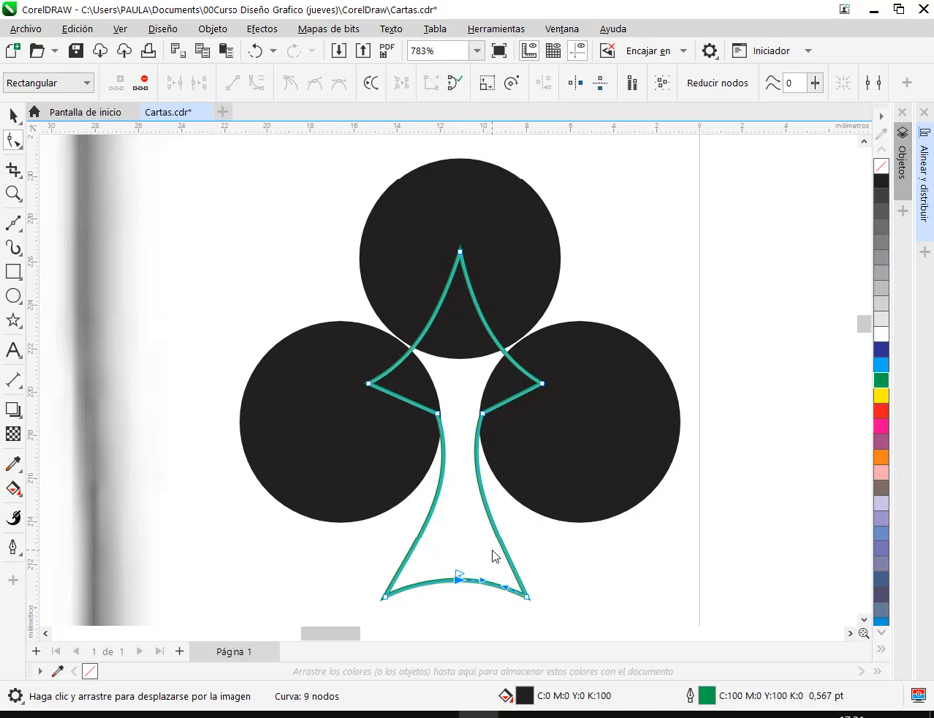
left_click(460, 253)
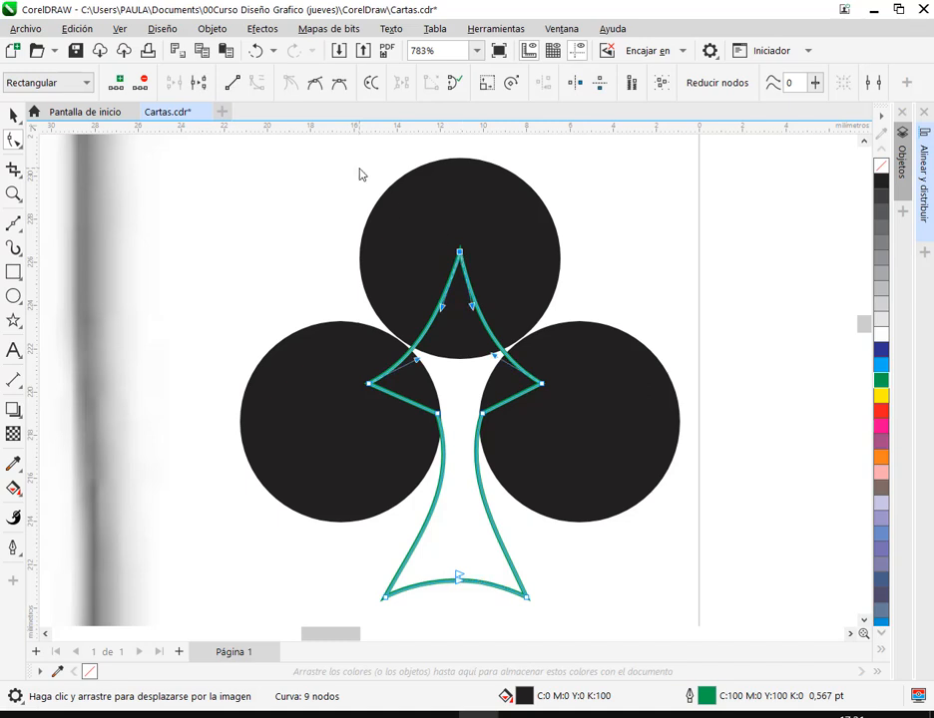
left_click(198, 86)
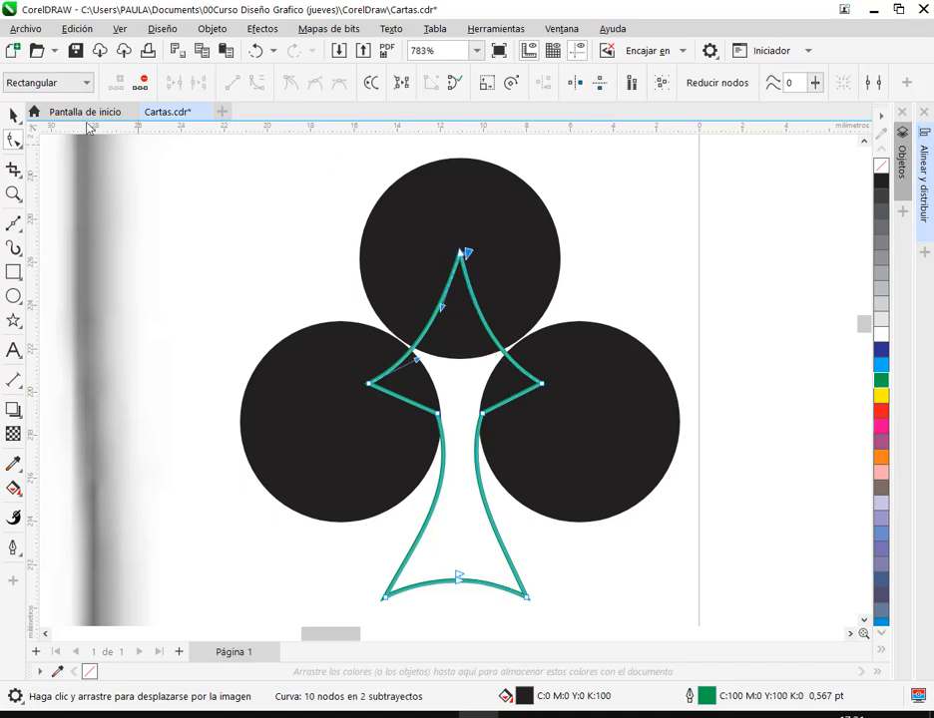
Step: Break the split stem apart into two independent curves
left_click(13, 116)
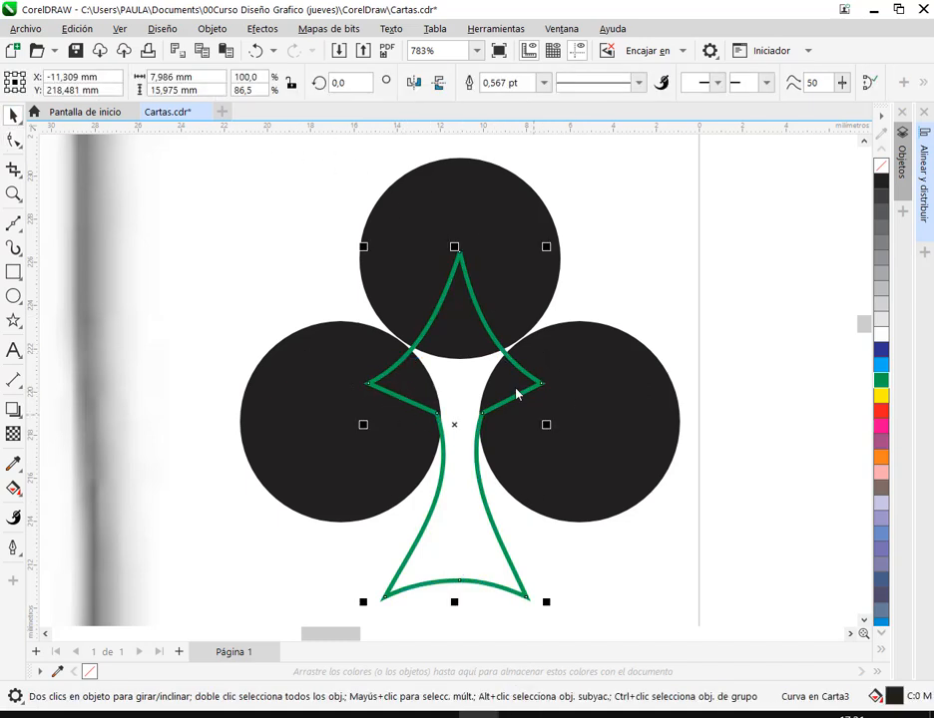
left_click(211, 29)
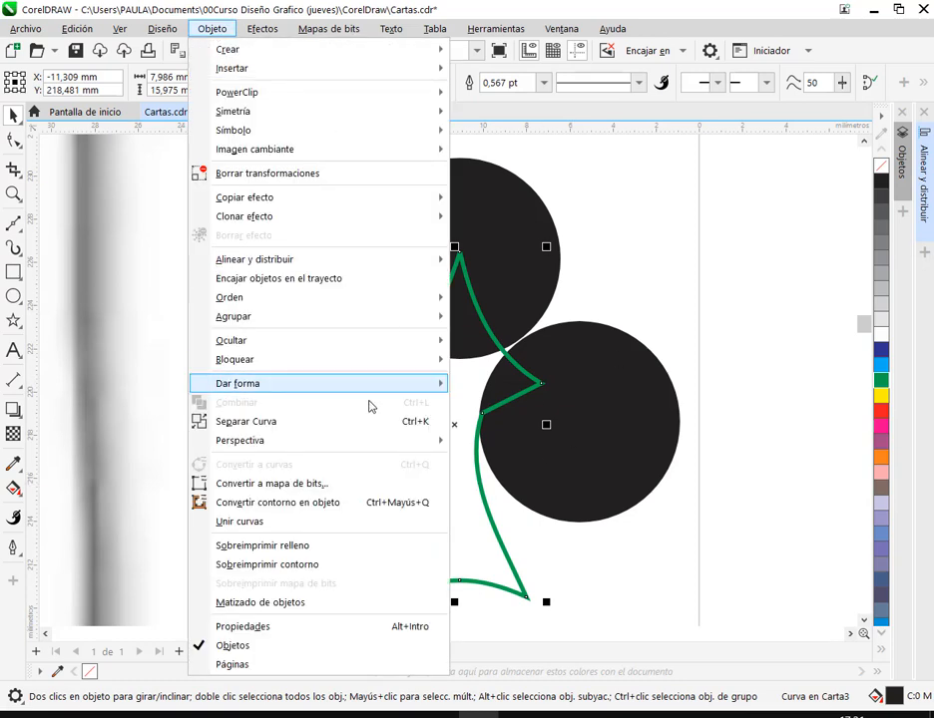
left_click(289, 428)
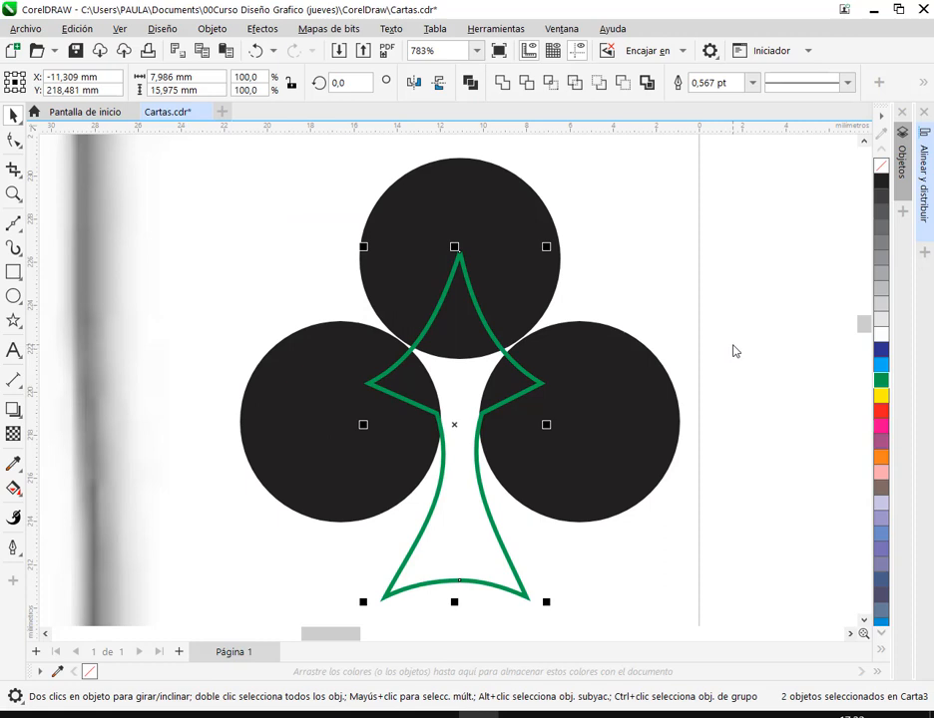
left_click(733, 350)
Step: Delete the left half of the stem
left_click(341, 485)
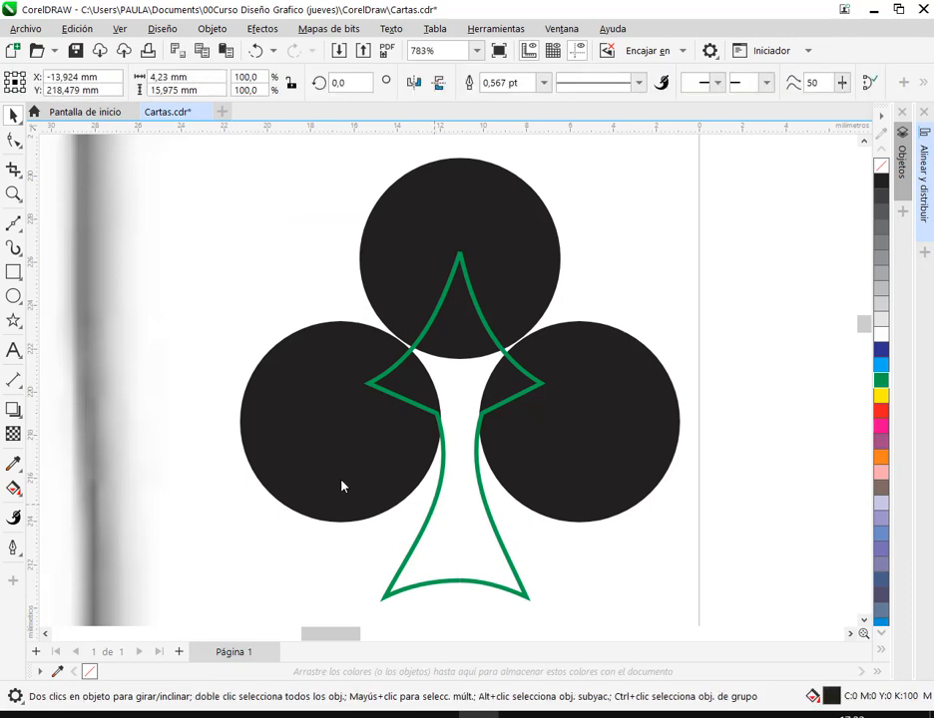
left_click_drag(341, 486, 243, 448)
key("Delete")
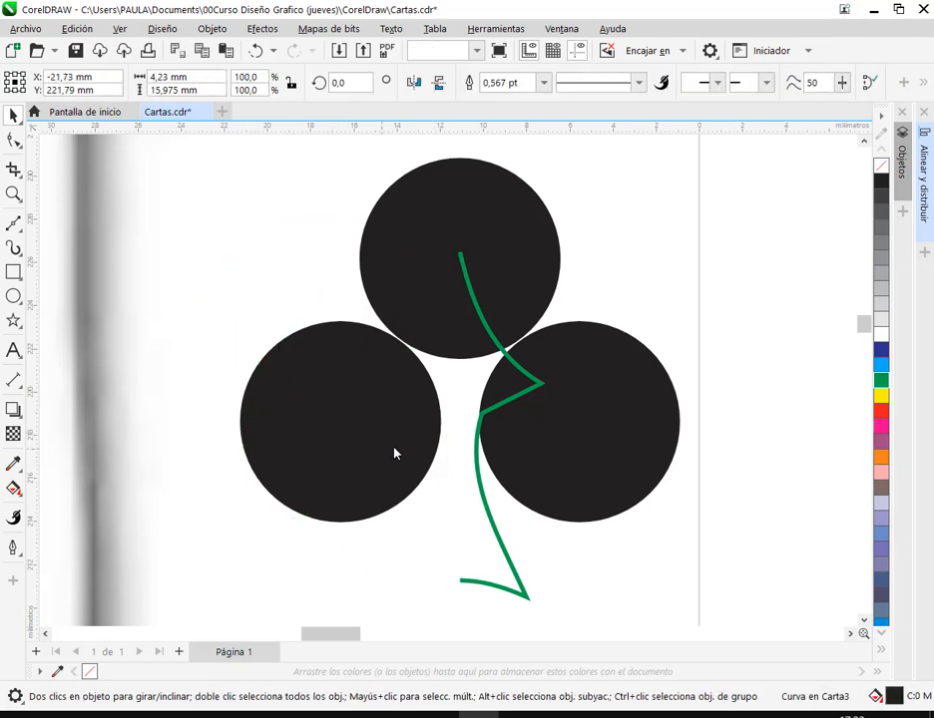
Step: Mirror a copy of the stem's right half horizontally so the two halves meet along the centre line
left_click(492, 521)
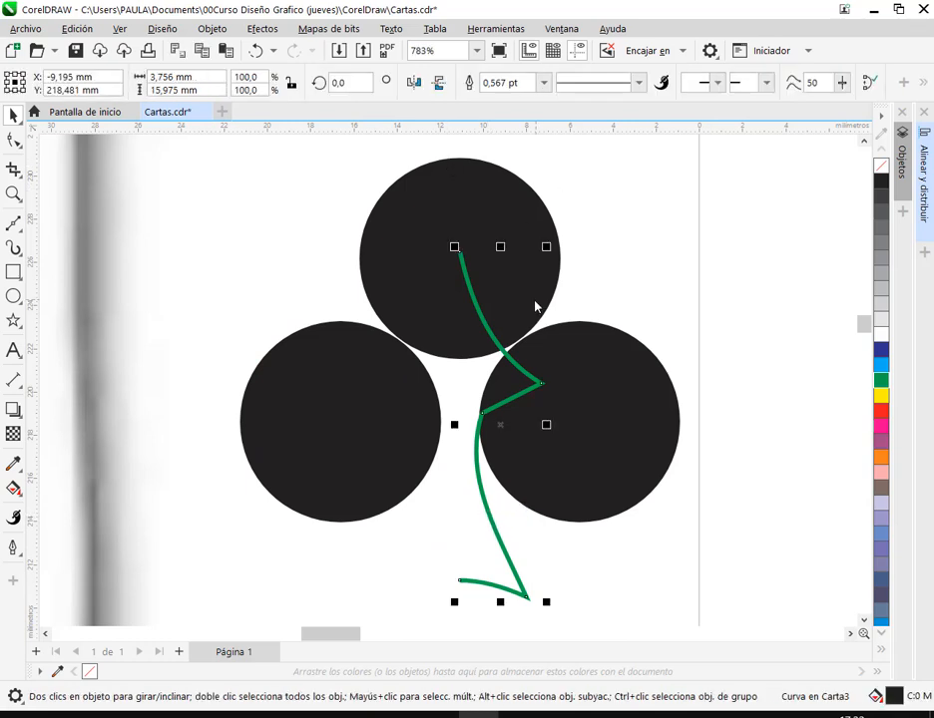
left_click(225, 52)
left_click(547, 612)
left_click_drag(546, 612, 389, 613)
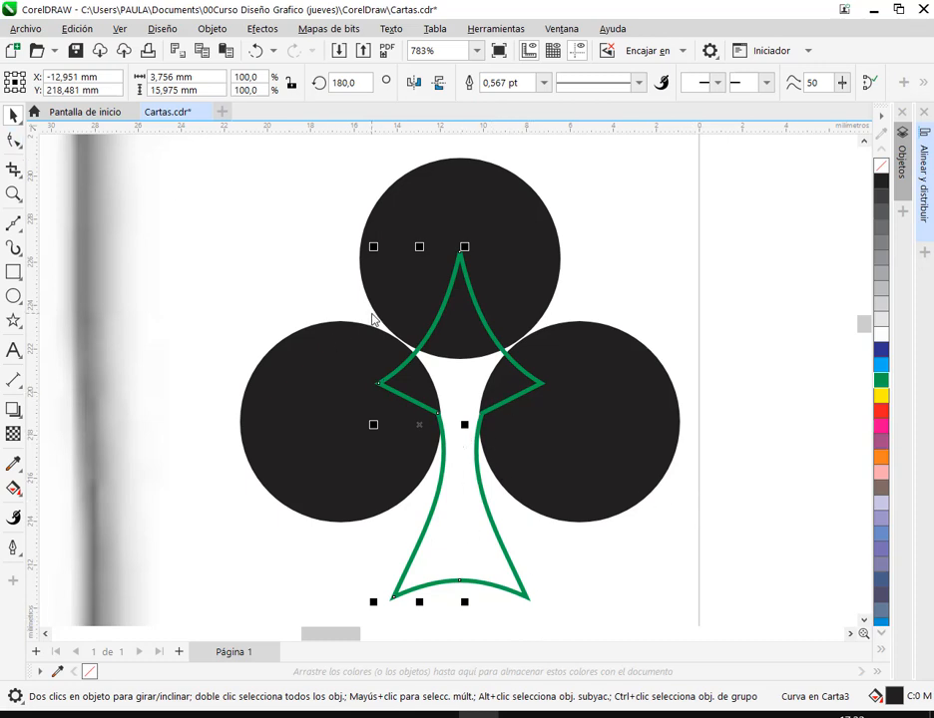
left_click_drag(444, 465, 421, 462)
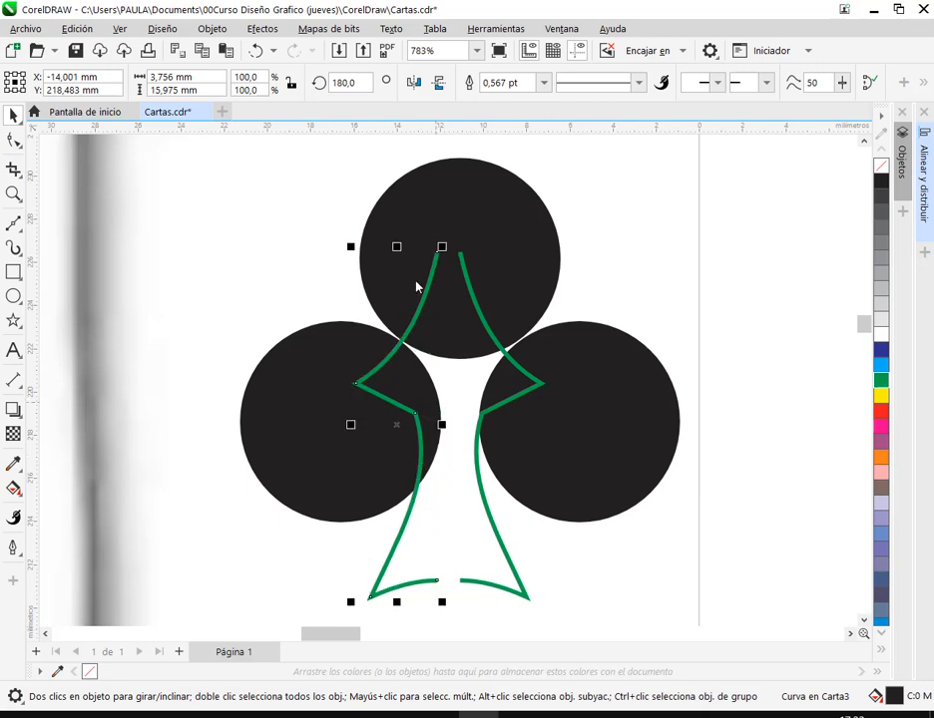
key("ctrl+z")
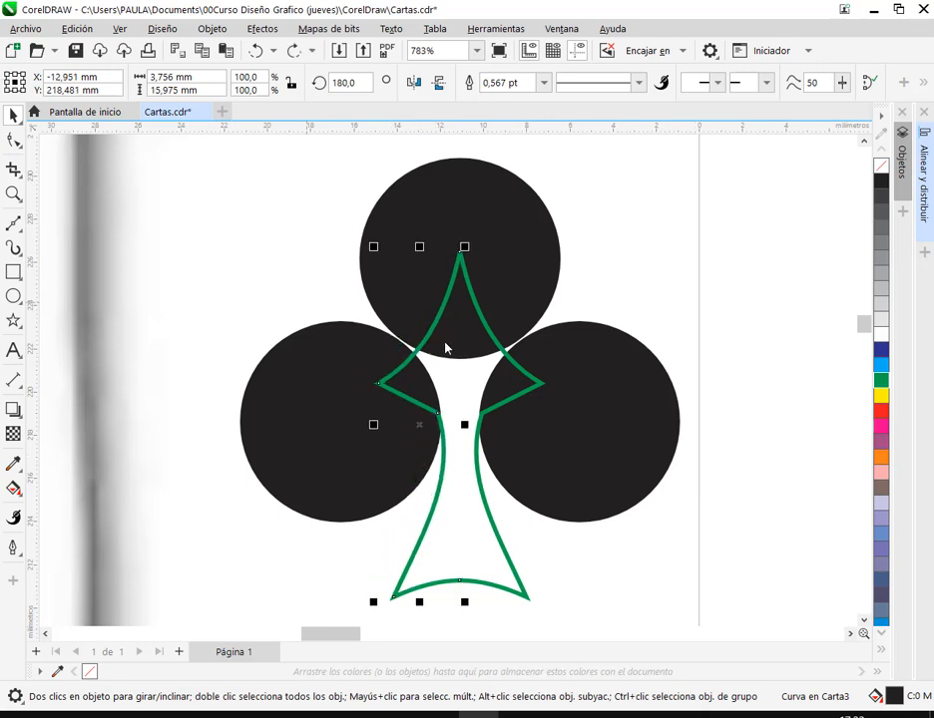
Step: Combine the two stem halves into a single curve object
left_click(536, 379, "shift")
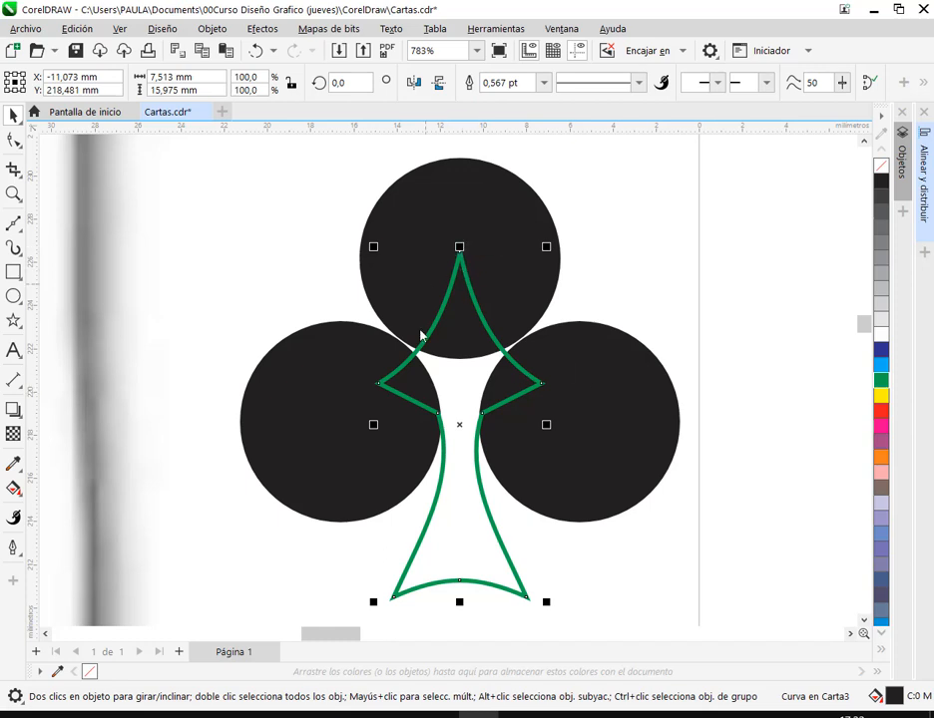
left_click(638, 314)
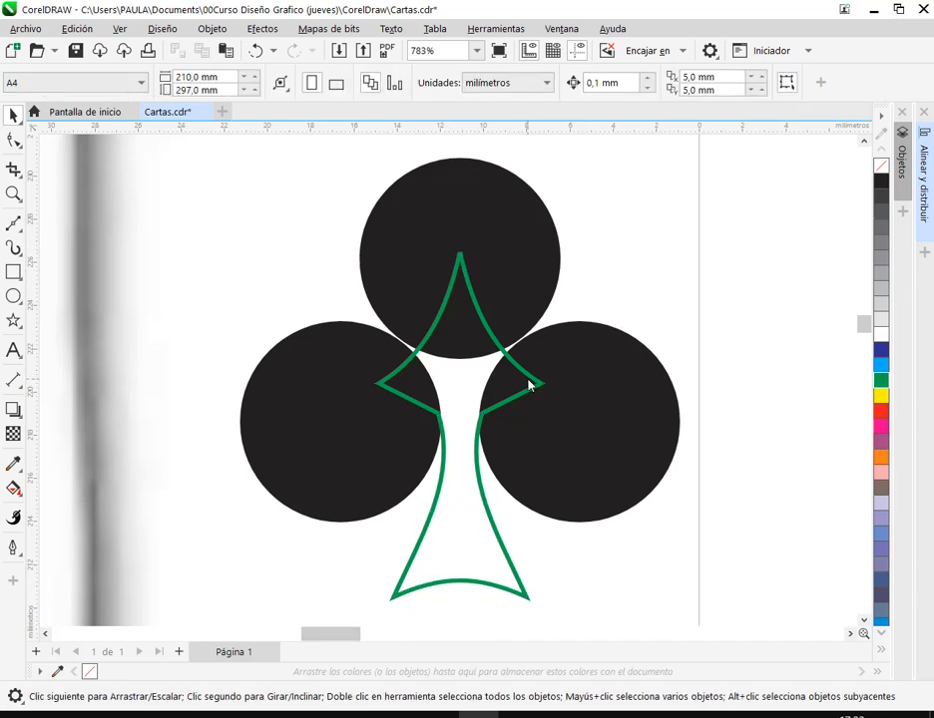
left_click(530, 383)
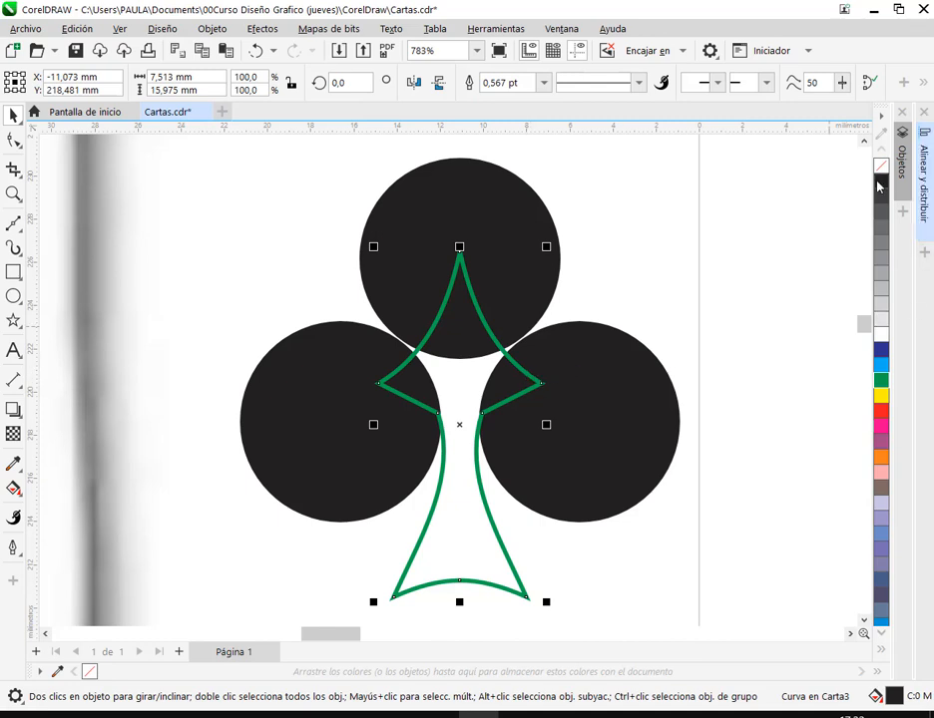
Step: Join the open nodes at the stem's top tip and at its base centre, and set its outline to black
left_click(13, 140)
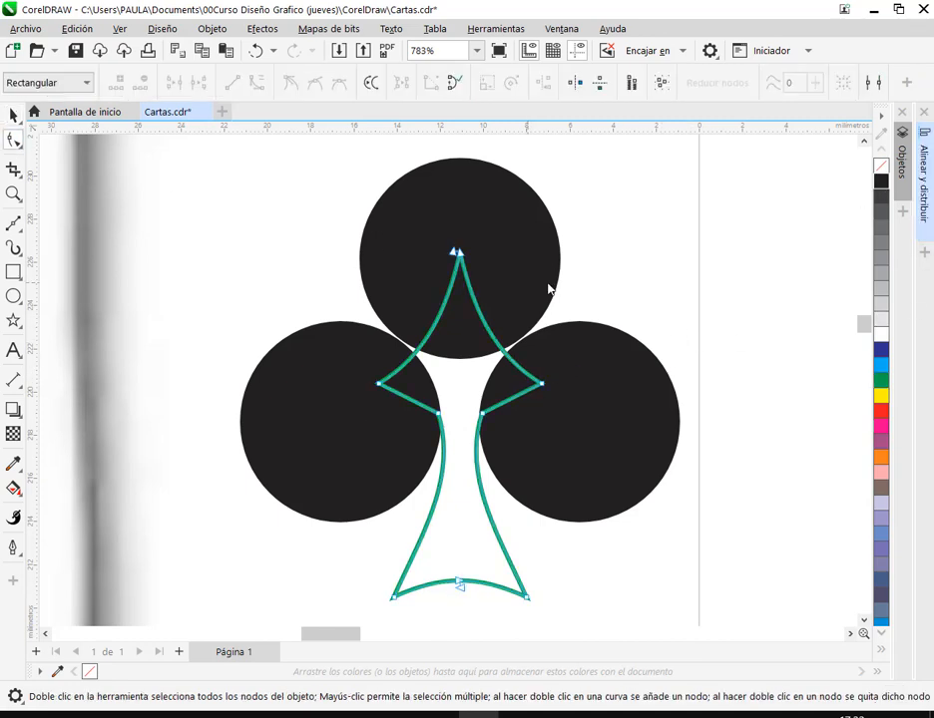
left_click(454, 250)
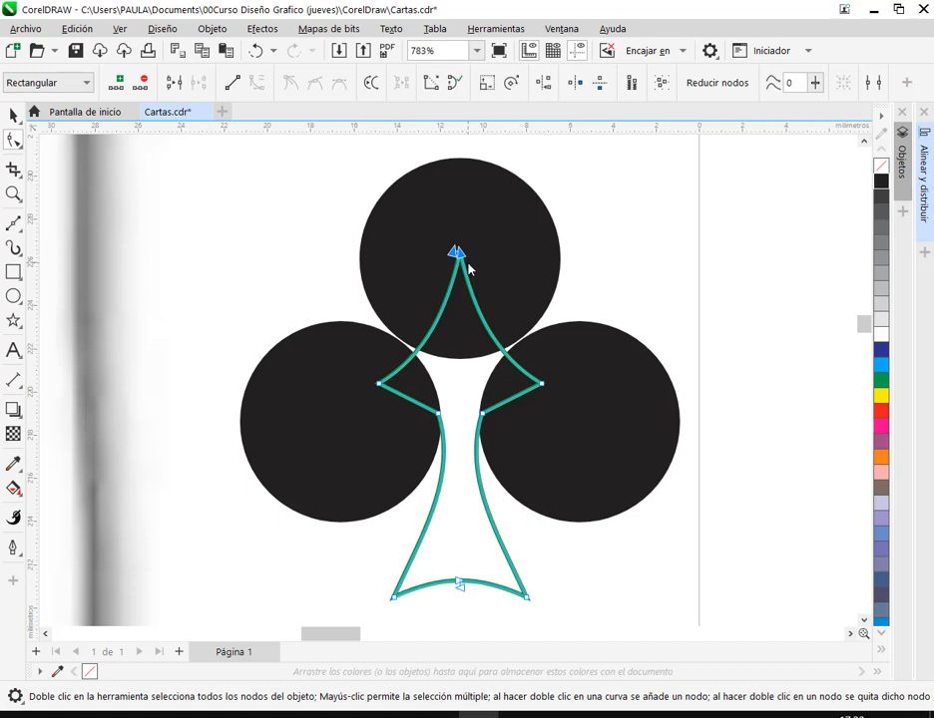
left_click(176, 83)
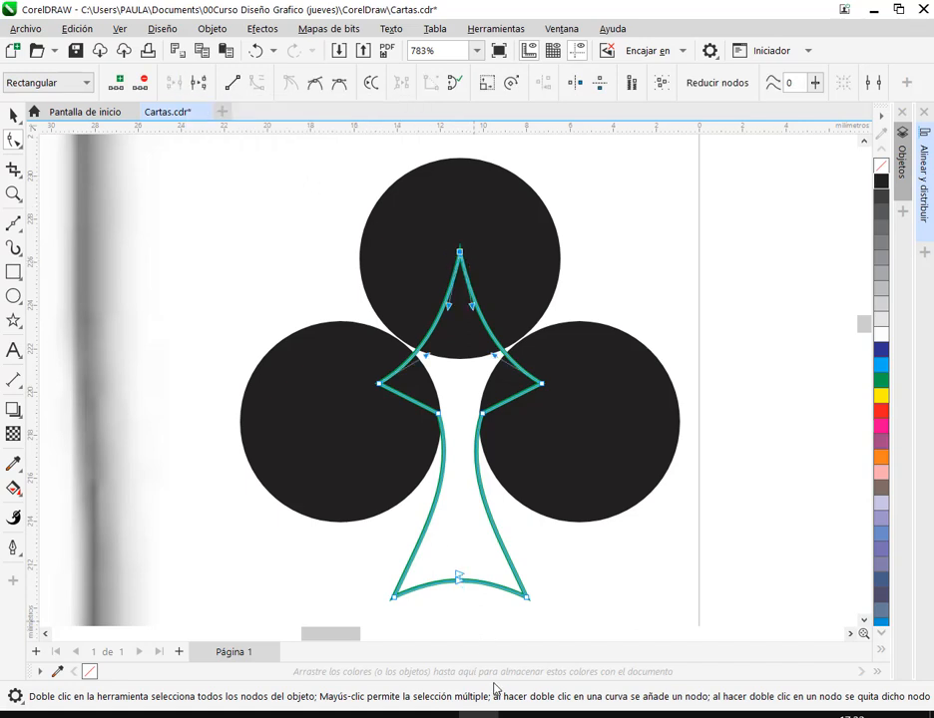
left_click_drag(467, 584, 475, 603)
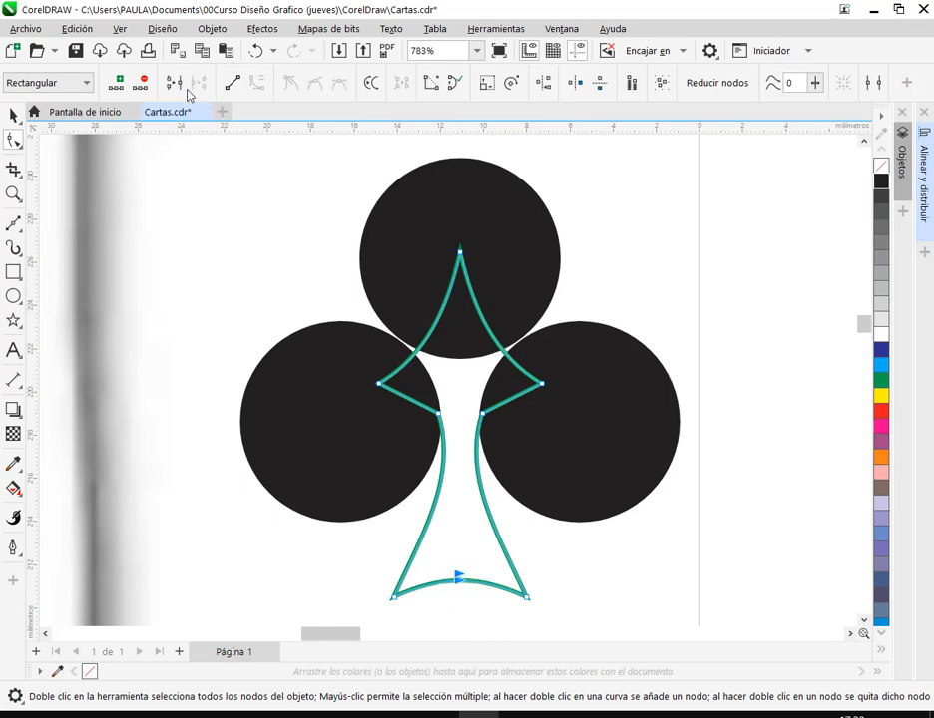
left_click(176, 85)
left_click(13, 116)
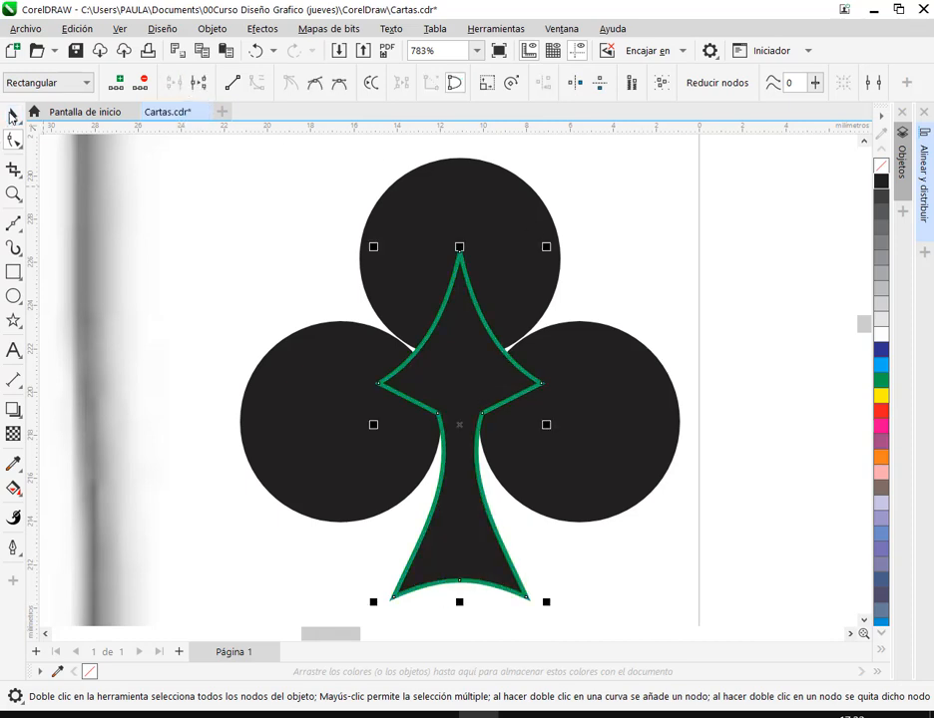
left_click(796, 236)
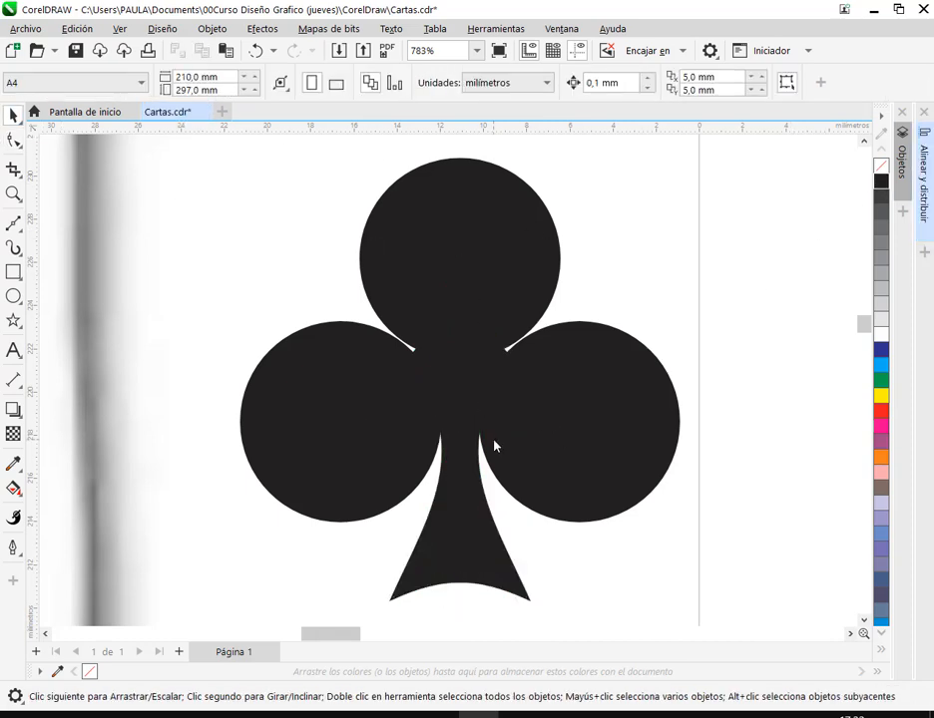
Step: Group the three circles and the stem into one club symbol
scroll(465, 398, "down", 5)
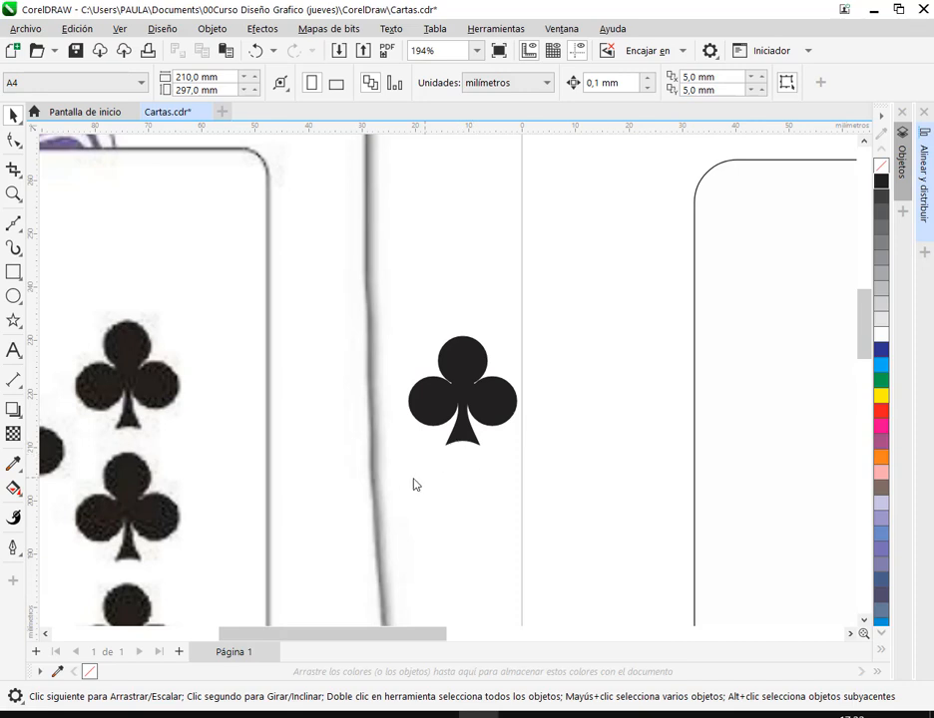
left_click_drag(404, 473, 539, 316)
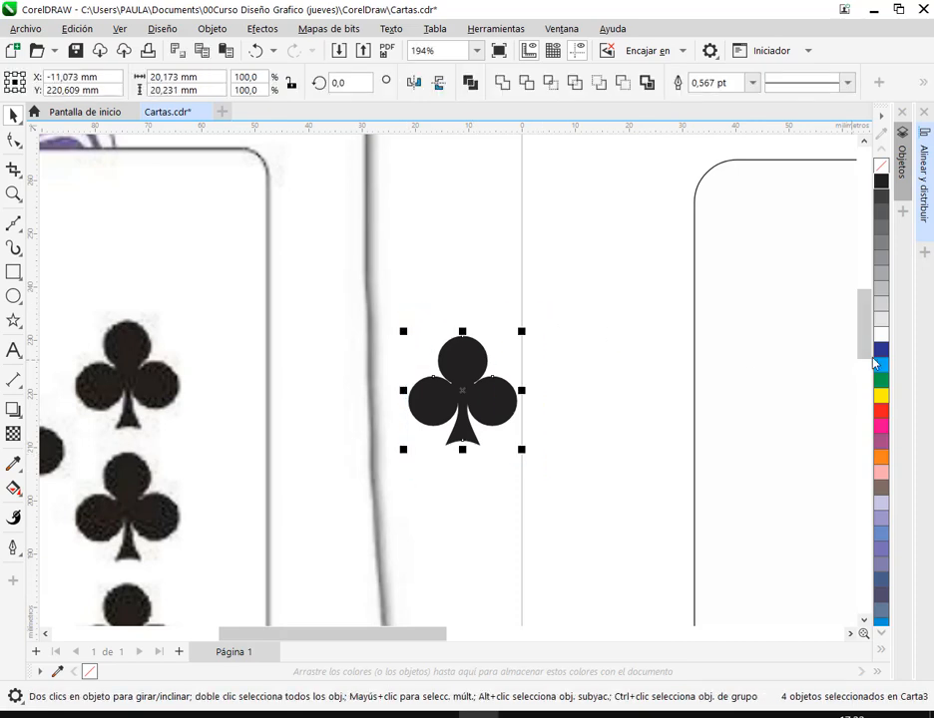
right_click(459, 364)
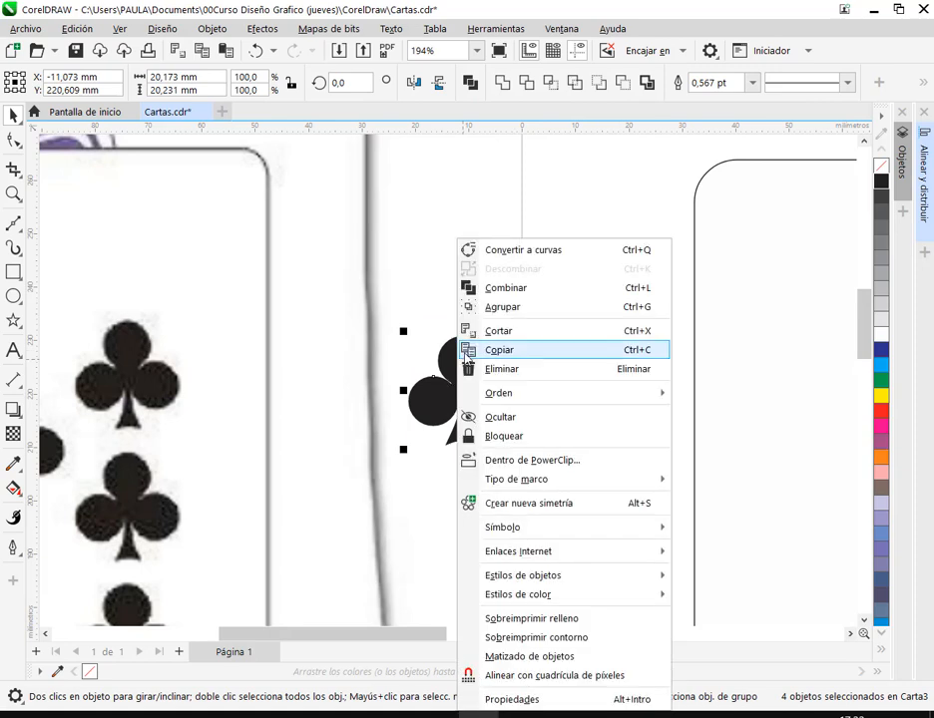
left_click(518, 309)
left_click(583, 580)
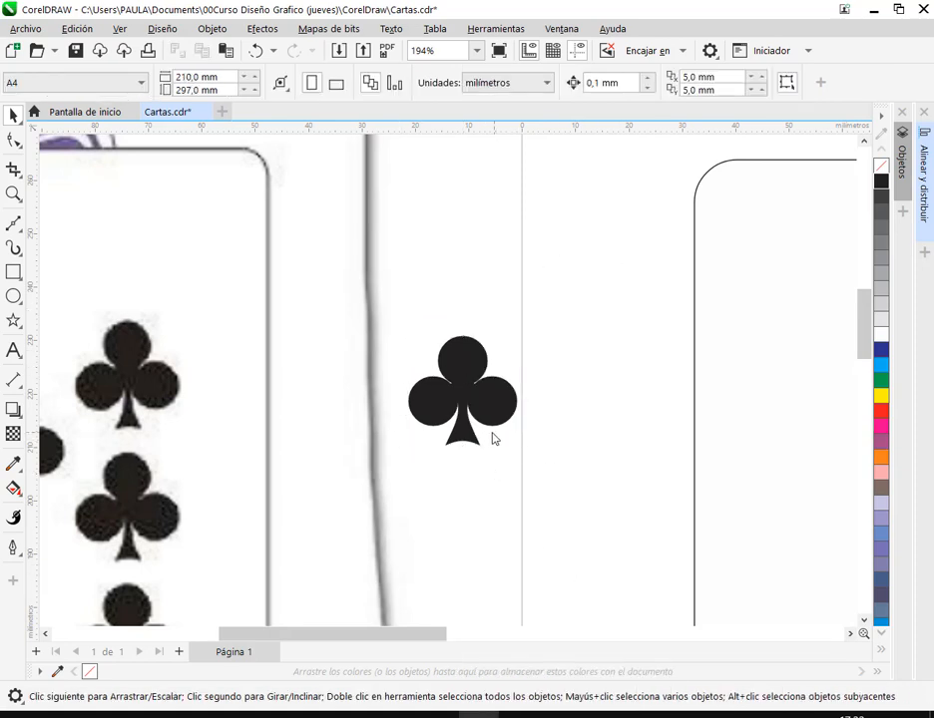
Step: Scale the grouped club to 89.2 %, about 18 mm wide, and place it in the upper left area of the blank card
left_click_drag(492, 424, 507, 339)
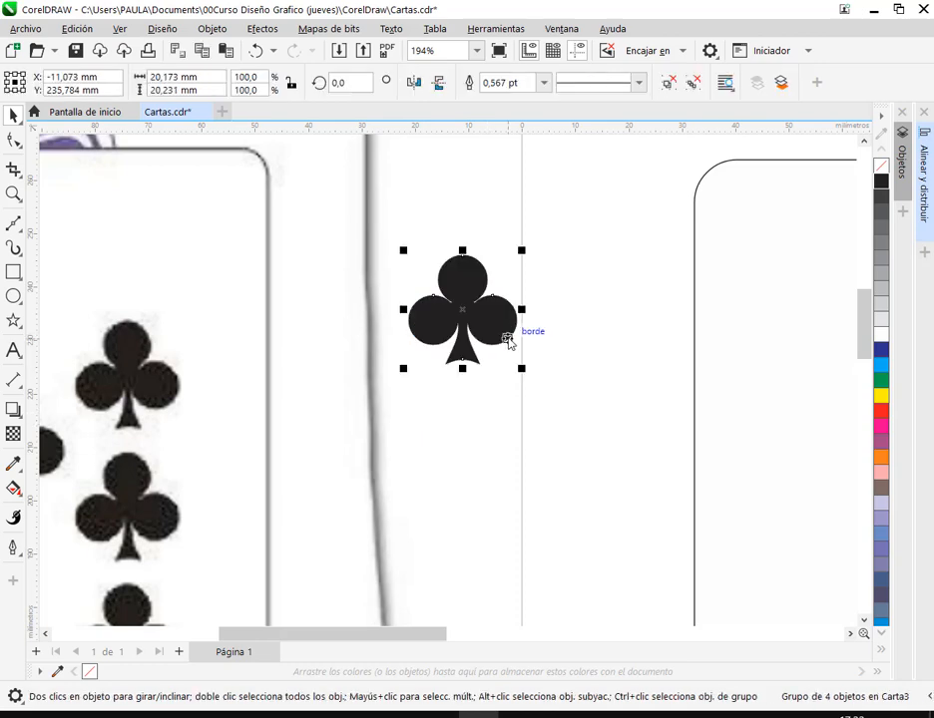
left_click(579, 354)
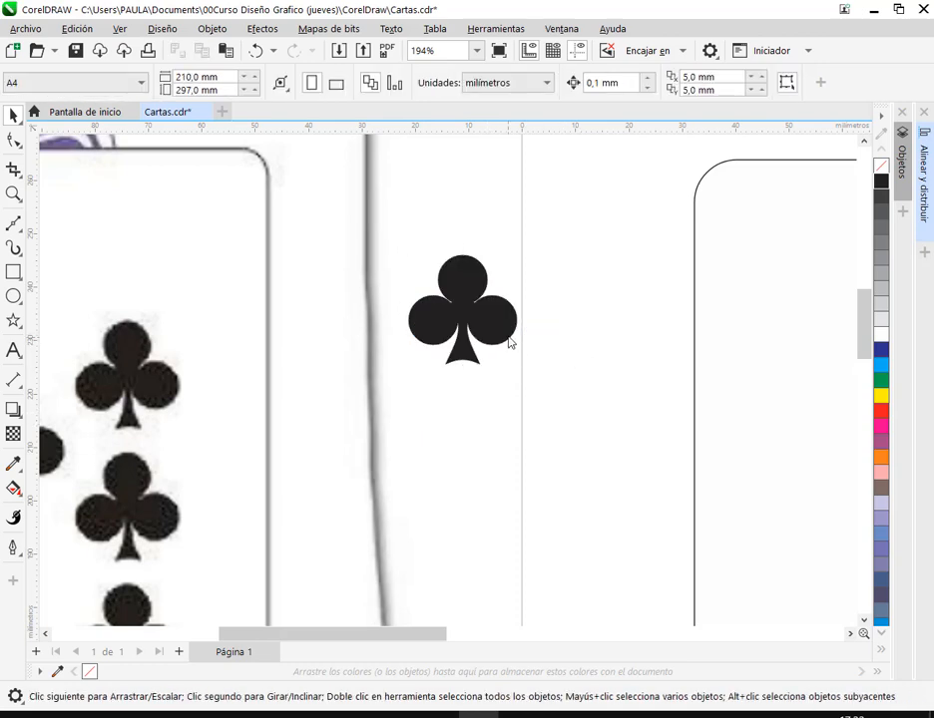
scroll(507, 341, "down", 1)
scroll(507, 337, "down", 3)
left_click(498, 329)
left_click_drag(509, 403, 406, 299)
left_click_drag(392, 216, 580, 458)
scroll(624, 344, "down", 1)
left_click(629, 299)
left_click(775, 294)
Step: Place three copies of the club below the first one to form a left column of four on the card
right_click(588, 329)
right_click(585, 404)
right_click(579, 458)
left_click(762, 385)
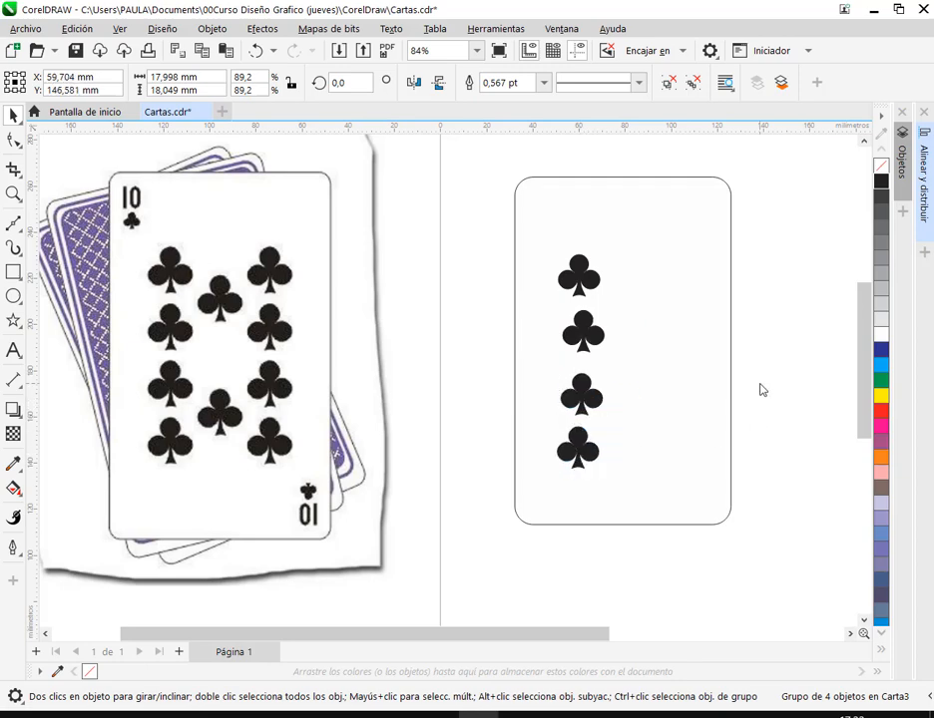
Step: Lock the card's rounded rectangle on layer Carta3, leaving the four clubs unlocked
left_click(701, 276)
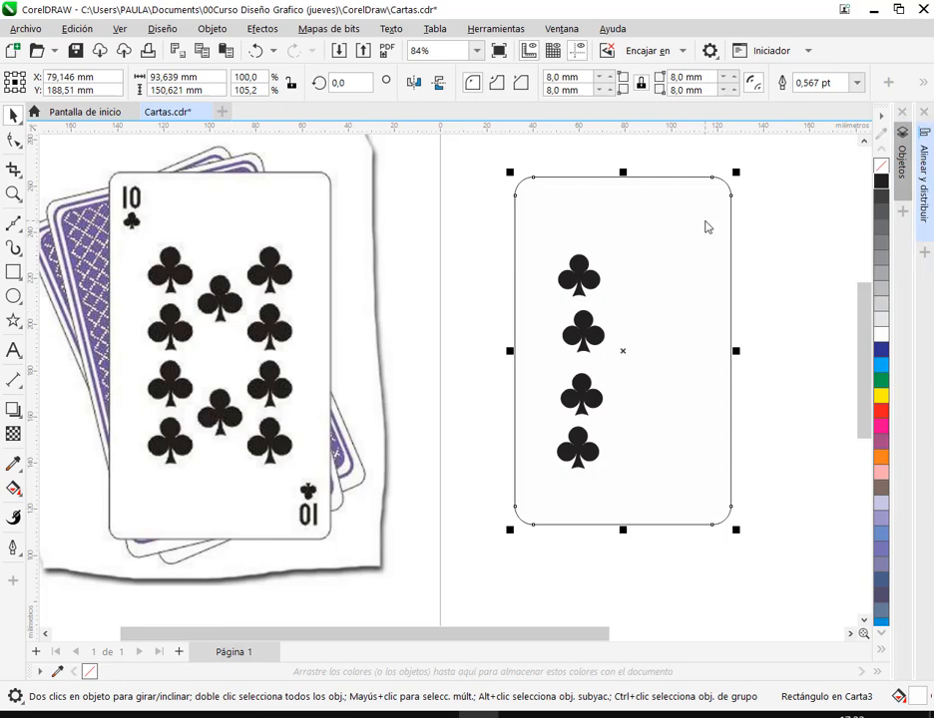
left_click(904, 151)
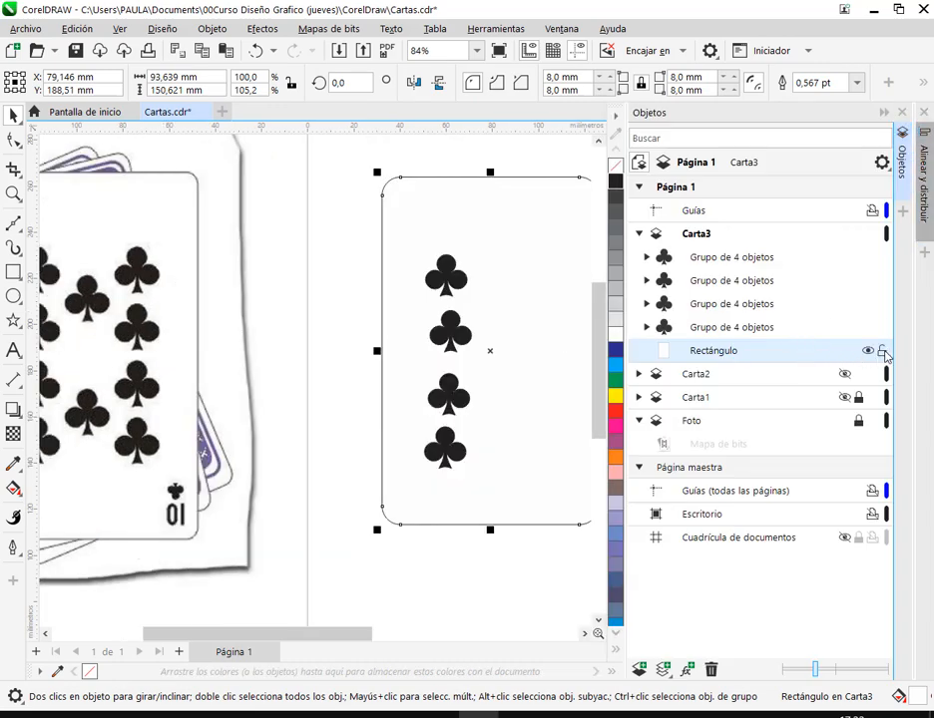
left_click(884, 111)
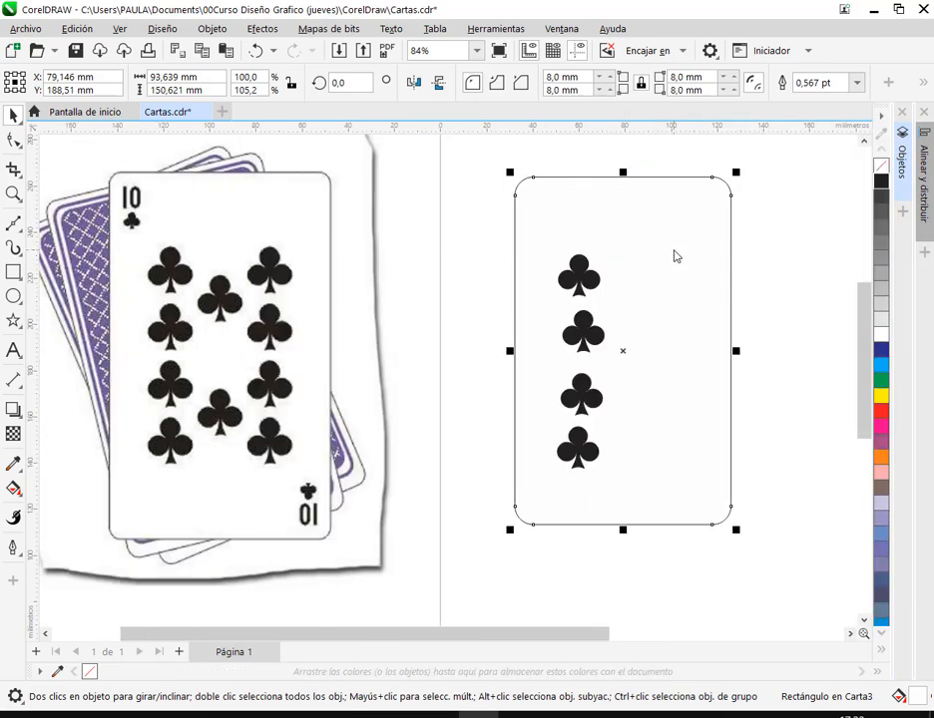
right_click(674, 256)
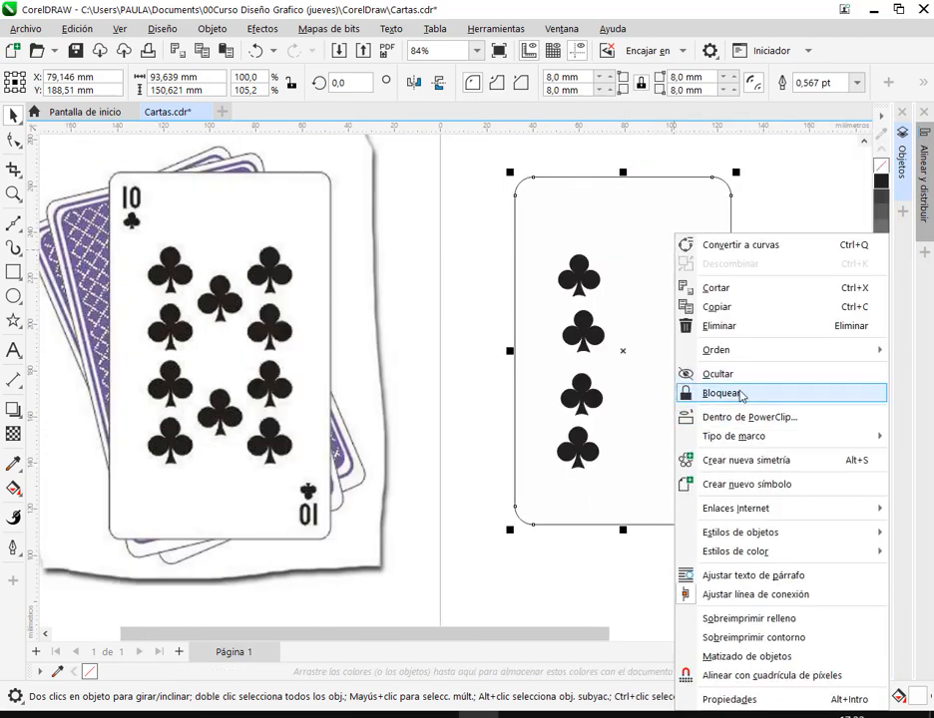
left_click(738, 393)
left_click(765, 374)
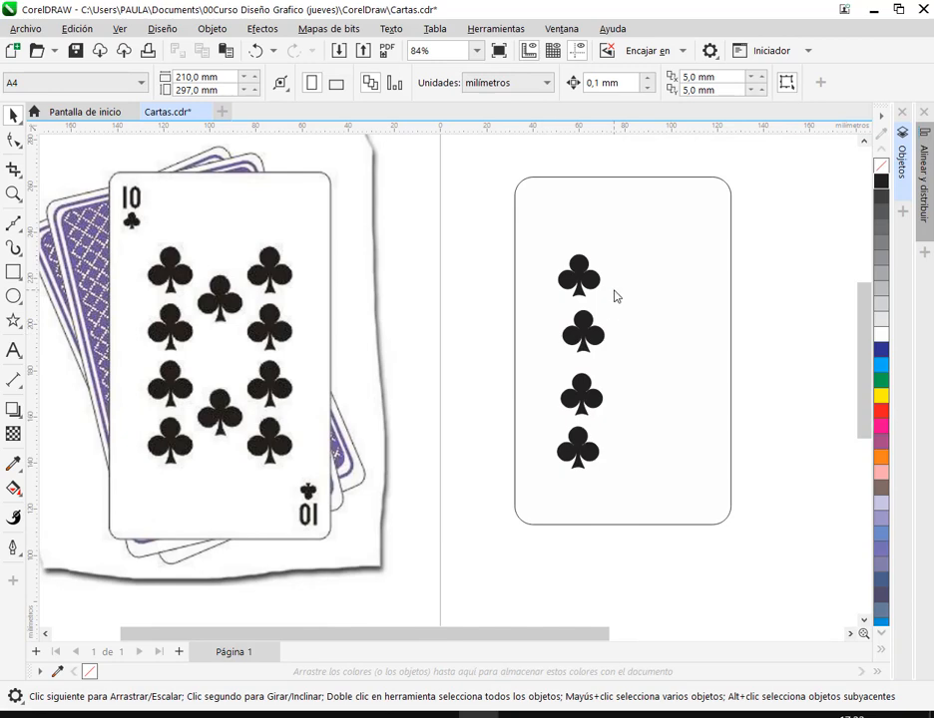
Step: Save the Cartas document
left_click(75, 50)
left_click(120, 614)
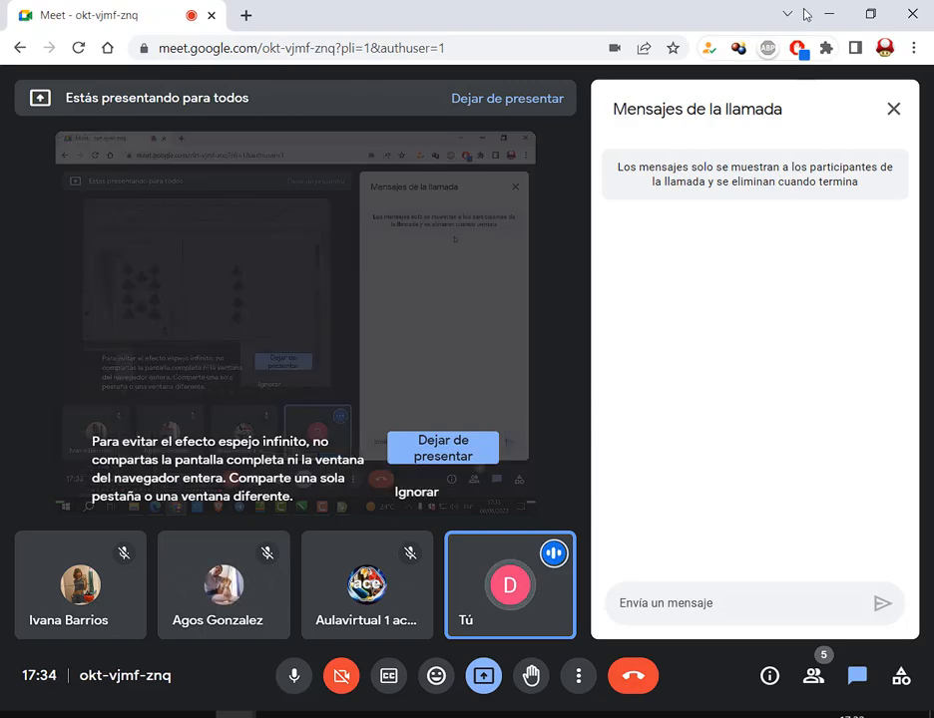
left_click(828, 13)
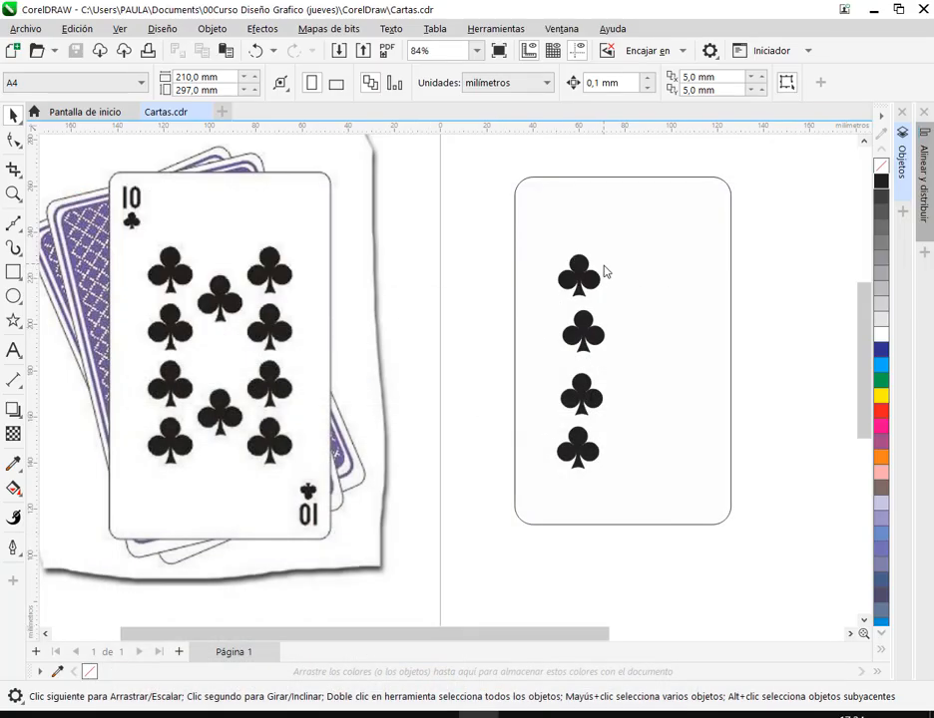
Step: Align the four clubs of the left column by their horizontal centres so they share one vertical axis
left_click_drag(548, 229, 636, 491)
left_click(924, 180)
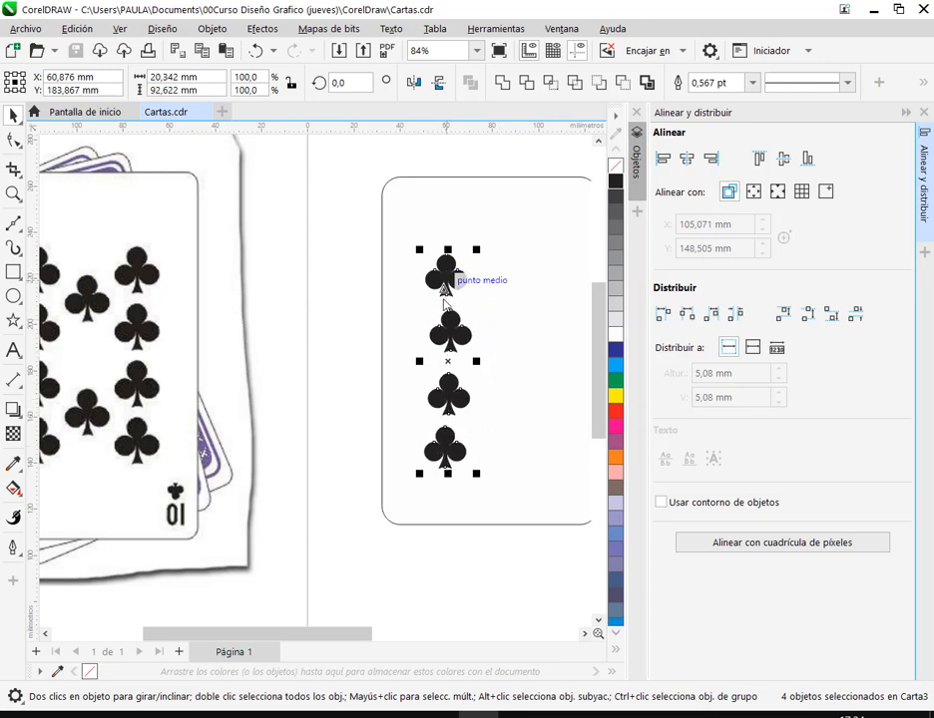
left_click_drag(460, 376, 501, 374)
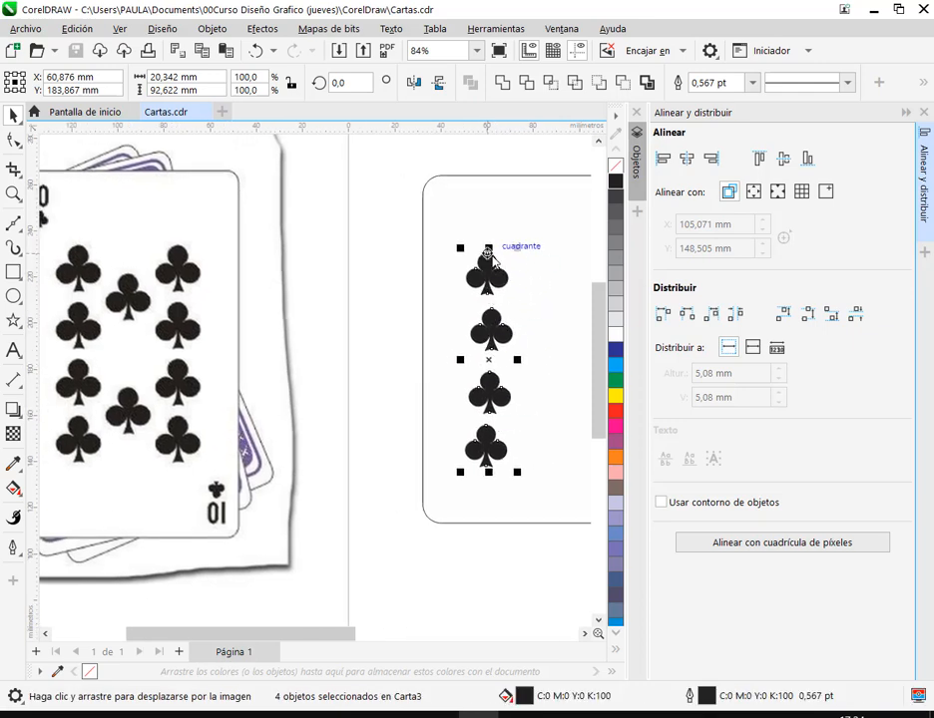
left_click(688, 159)
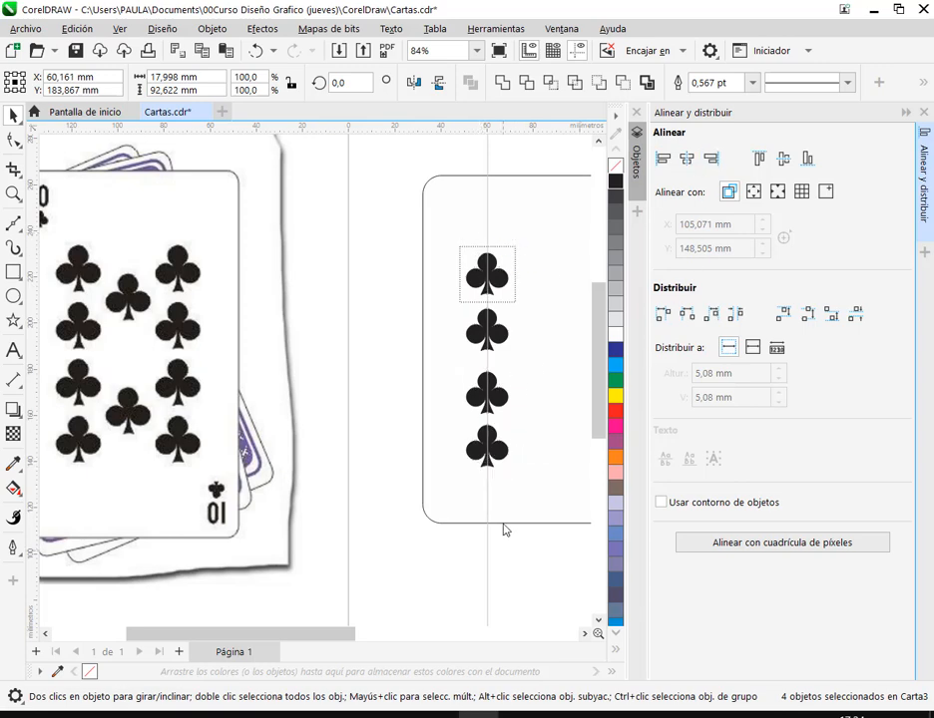
left_click(511, 434)
scroll(512, 431, "down", 2)
left_click_drag(503, 440, 456, 443)
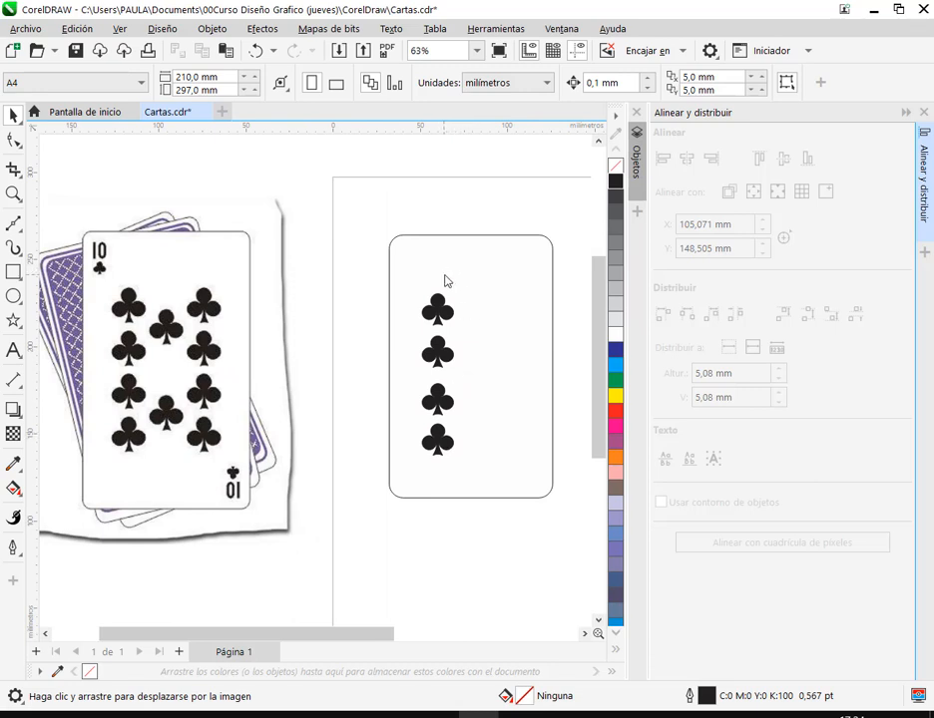
Step: Move the second, third and fourth clubs of the column upward so they sit closer together
left_click_drag(398, 277, 480, 473)
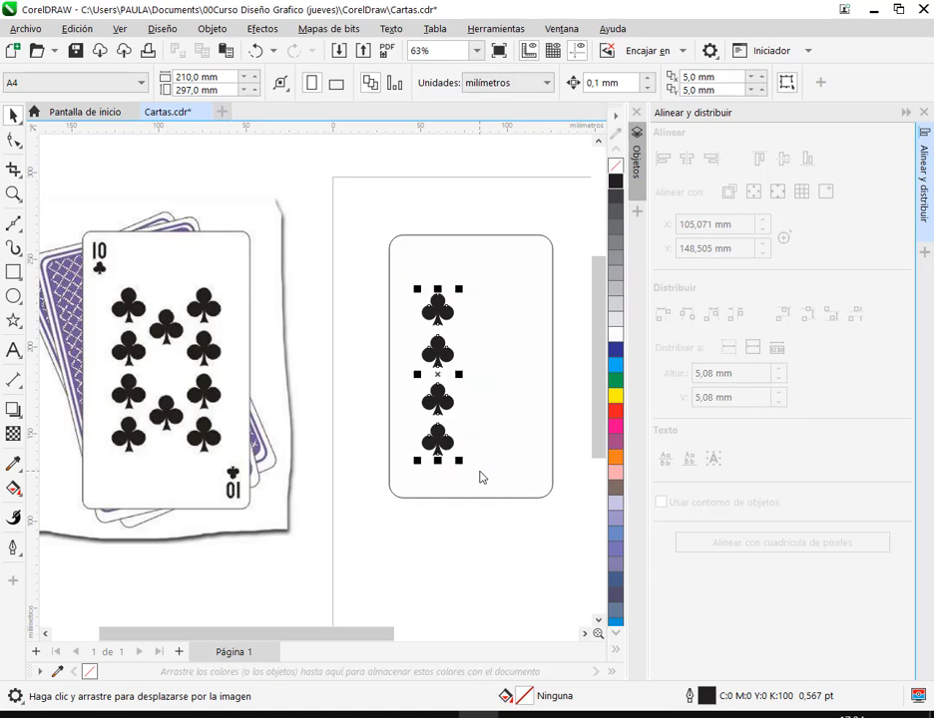
left_click(480, 473)
scroll(445, 400, "up", 2)
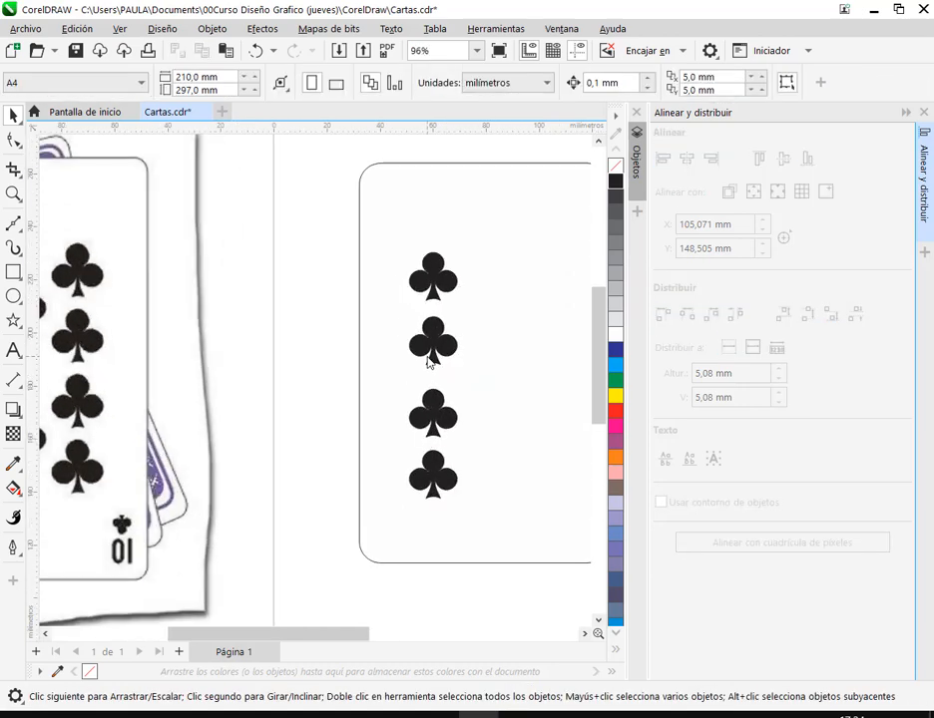
left_click_drag(431, 358, 435, 327)
left_click_drag(432, 412, 426, 391)
left_click_drag(431, 459, 431, 431)
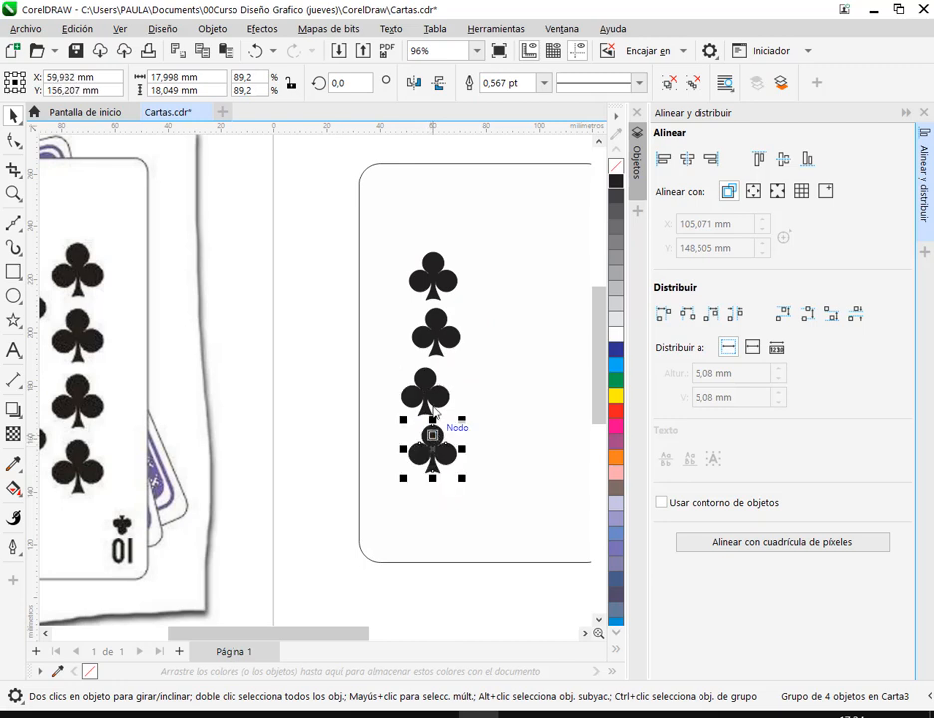
Step: Align the four clubs by their horizontal centres again and distribute them with equal vertical spacing
left_click_drag(387, 241, 502, 517)
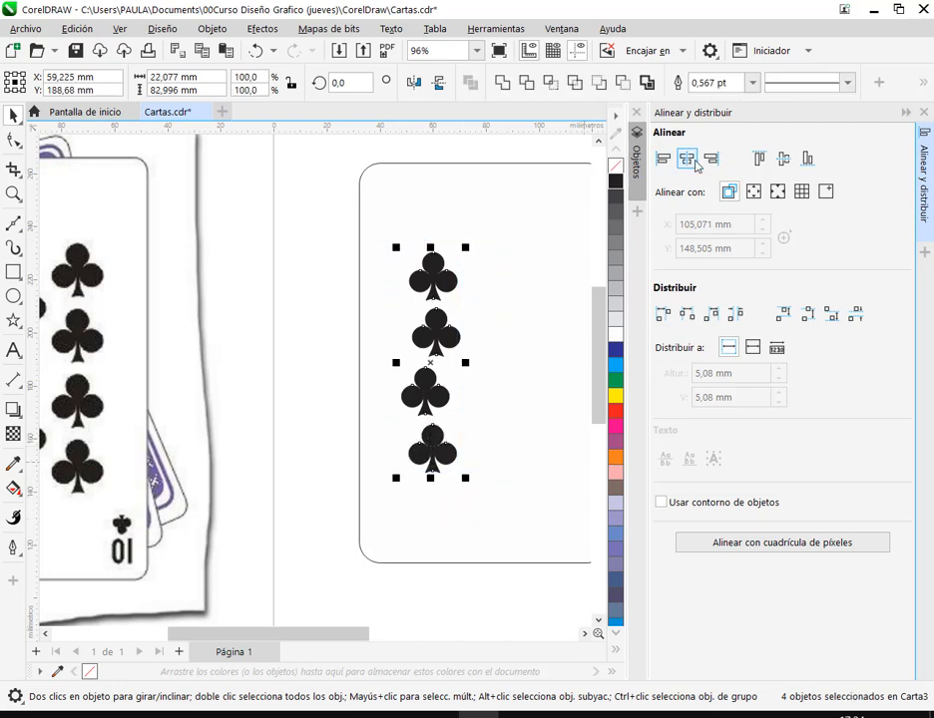
left_click(687, 158)
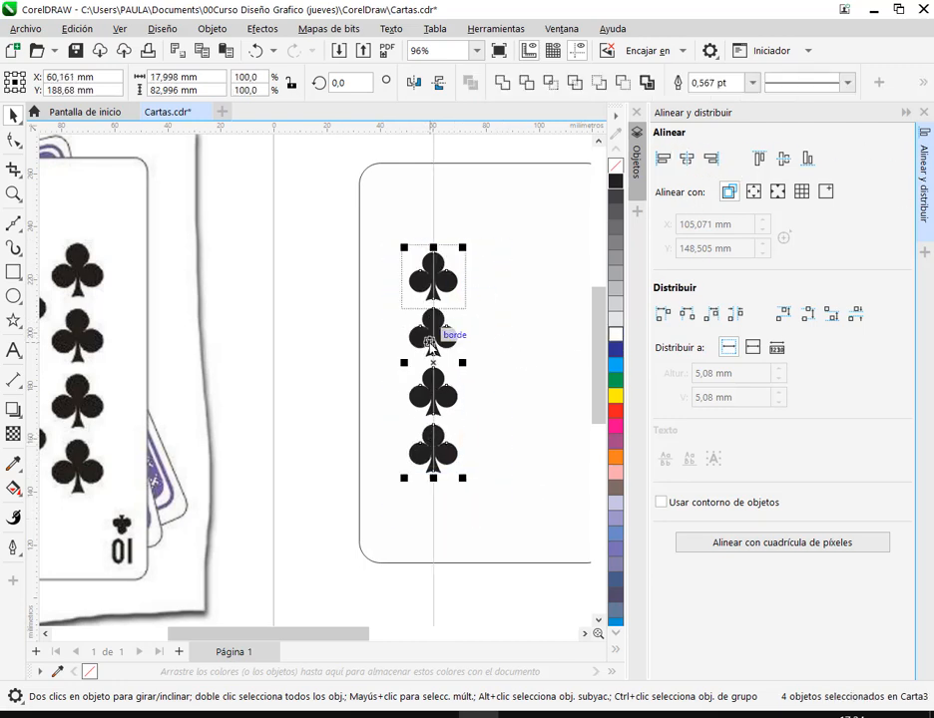
left_click(857, 315)
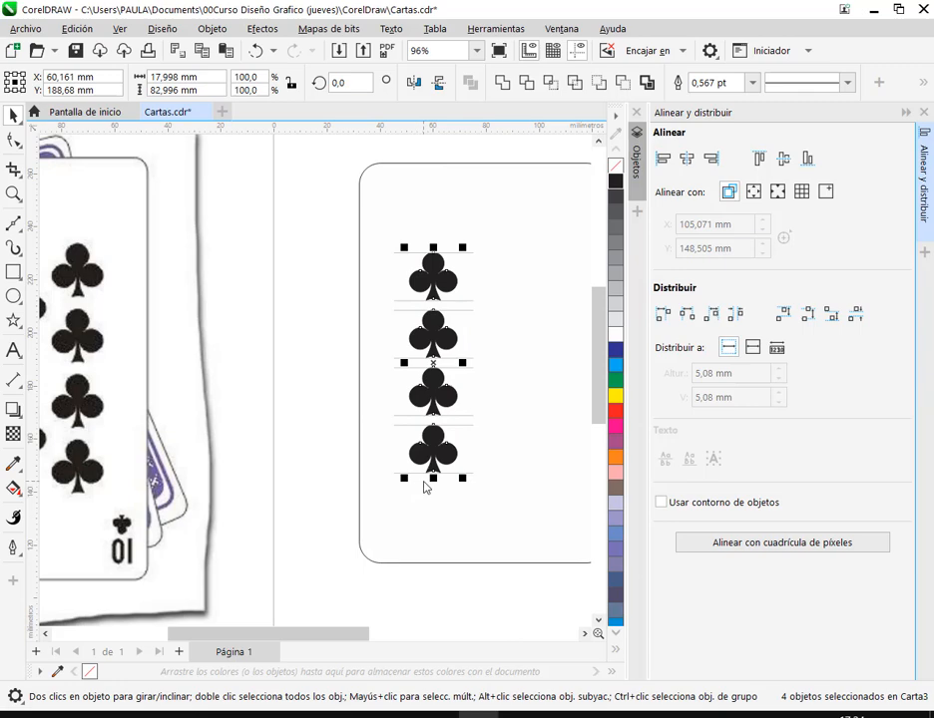
Step: Duplicate the column of four clubs to the right side of the card, at about X 102.6 mm, Y 187.6 mm
scroll(427, 485, "down", 2)
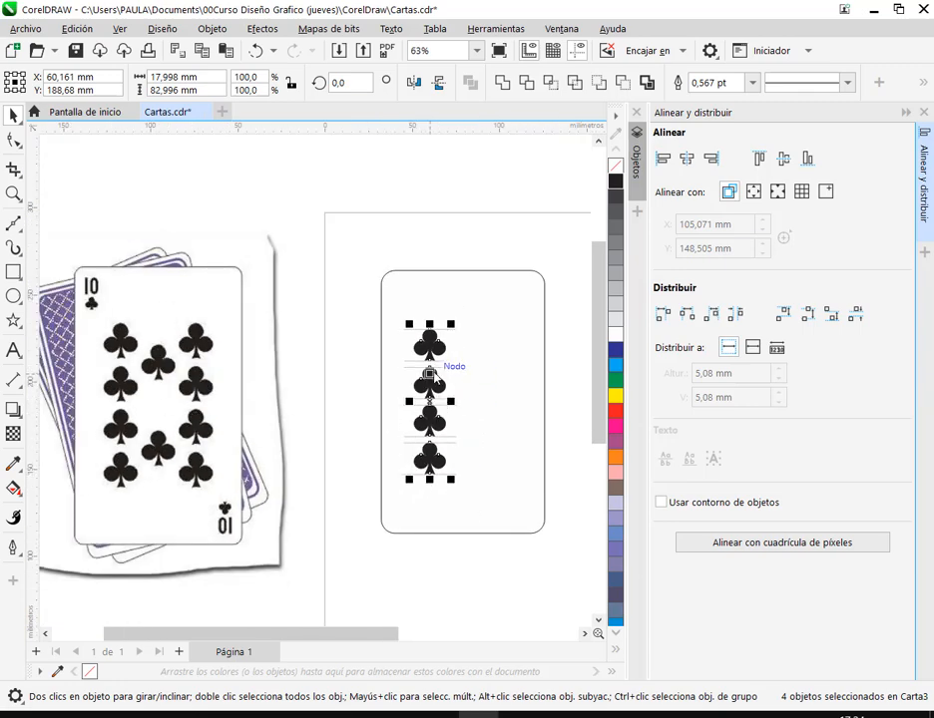
left_click_drag(437, 382, 502, 378)
key("ctrl+z")
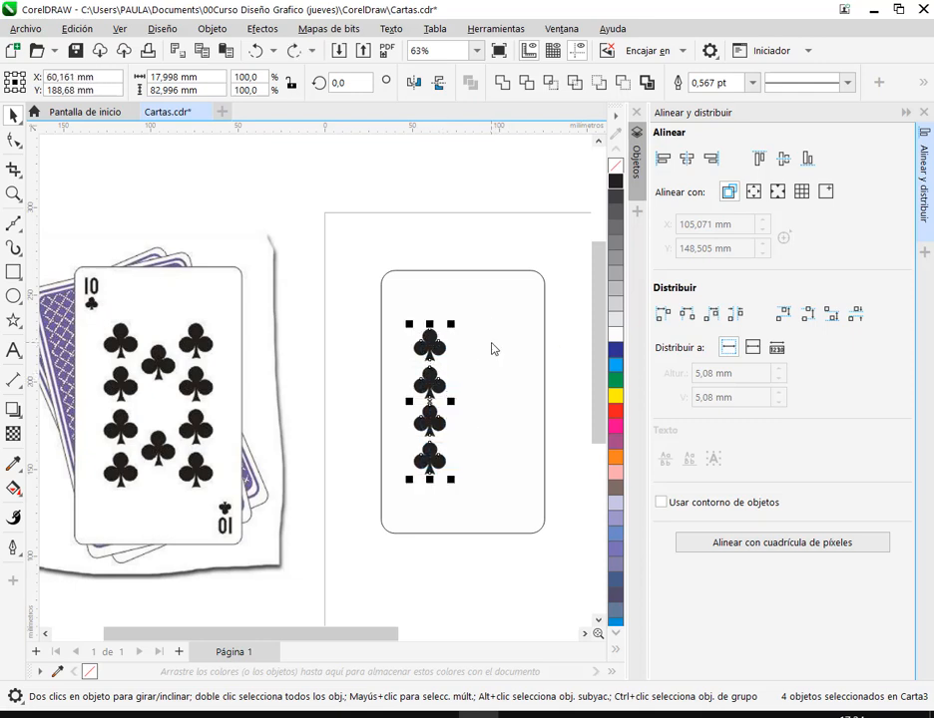
left_click_drag(431, 398, 499, 417)
scroll(528, 415, "up", 3)
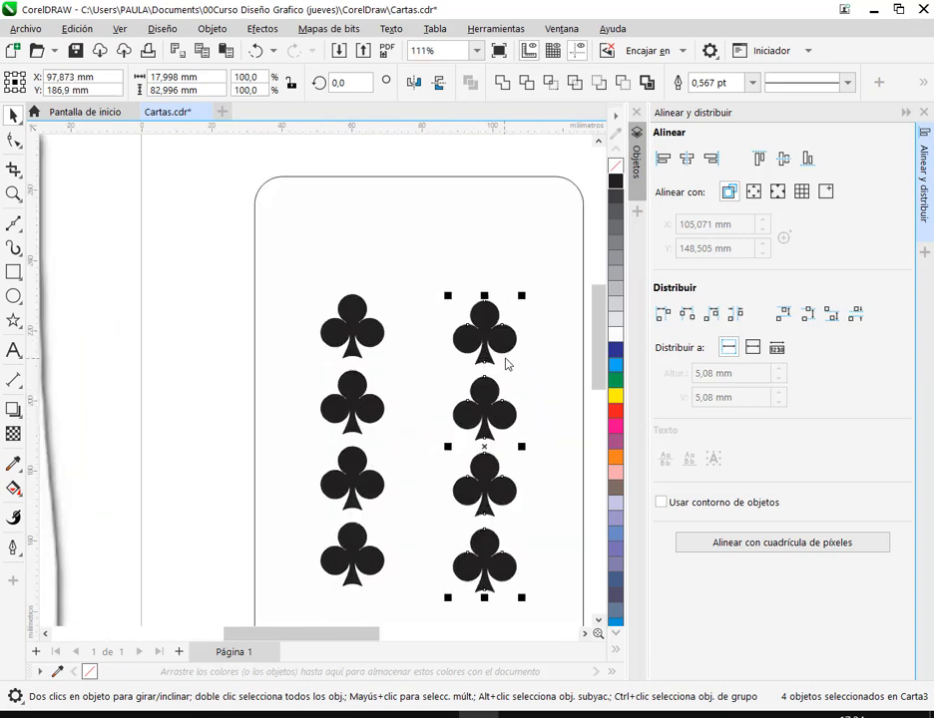
left_click_drag(486, 327, 508, 334)
scroll(509, 335, "down", 3)
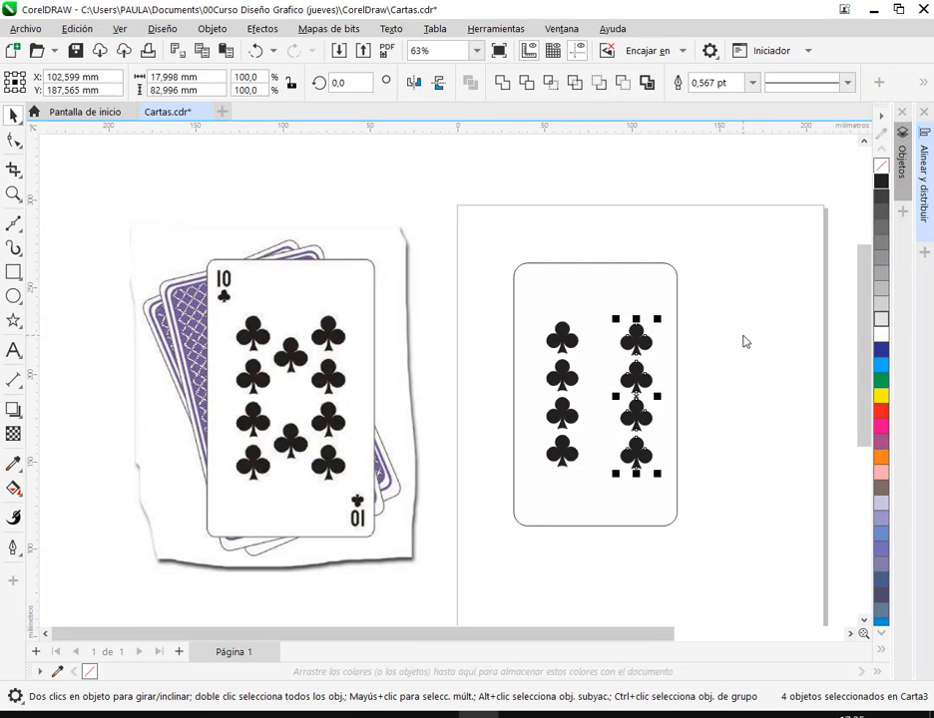
Step: Deselect the right column of clubs and save the document
scroll(708, 379, "up", 2)
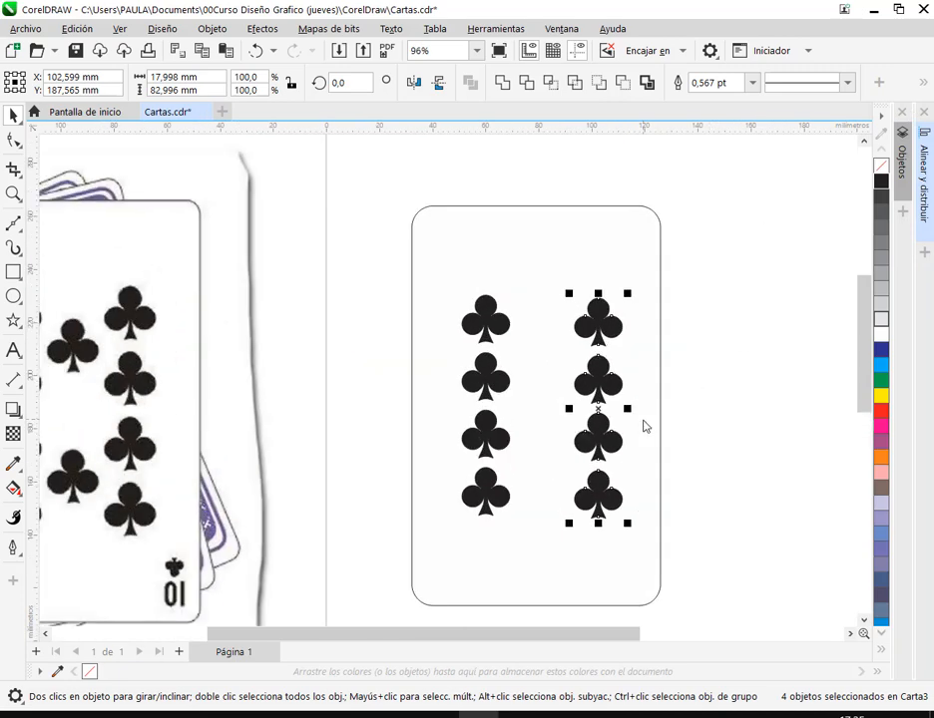
left_click(710, 296)
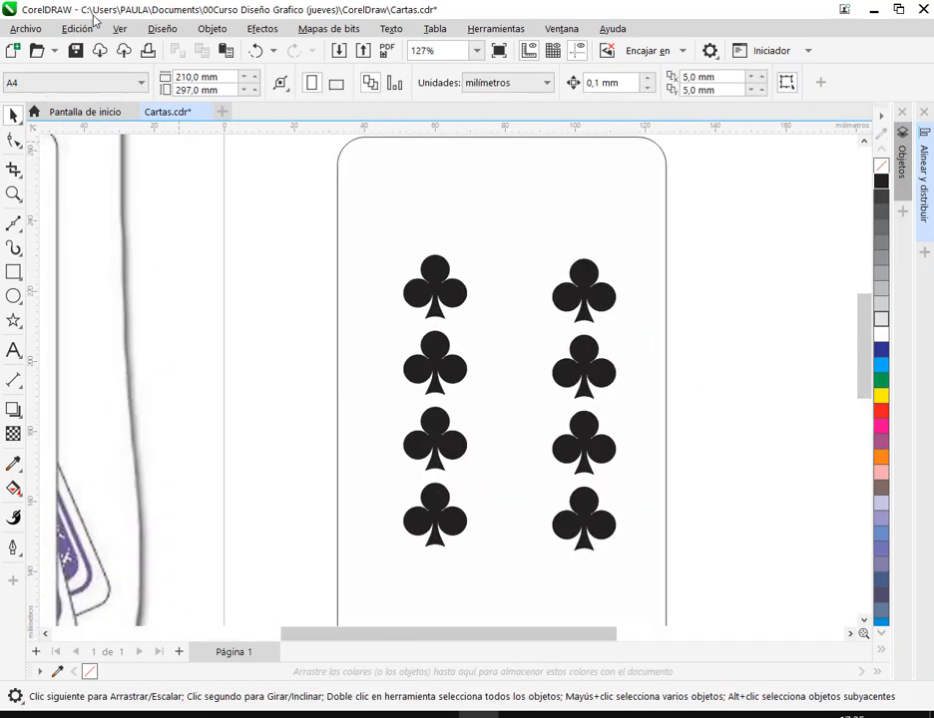
left_click(75, 49)
Step: Compare the base heights of both club columns with a temporary horizontal guide at about Y 146.1 mm, and delete the guide
left_click_drag(698, 228, 531, 597)
left_click_drag(573, 126, 541, 534)
scroll(548, 534, "up", 3)
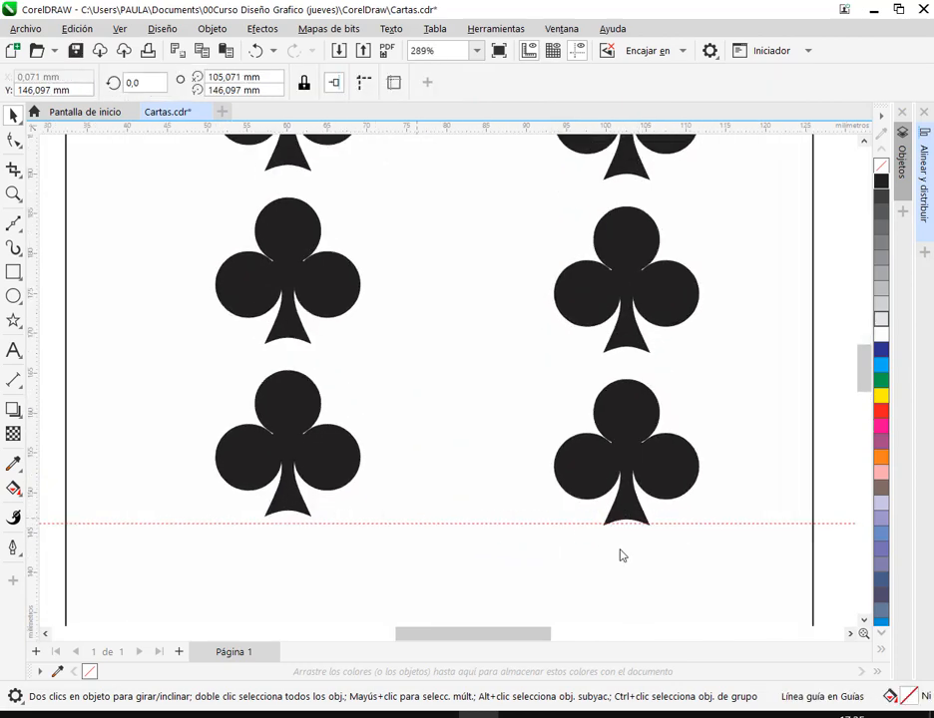
left_click(755, 523)
key("Delete")
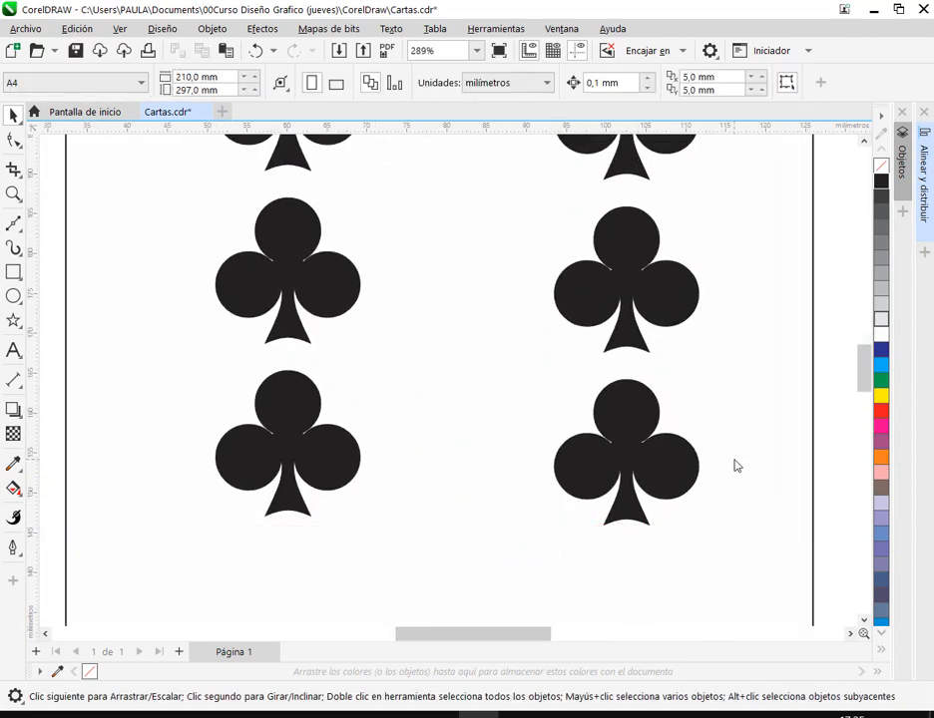
Step: Try to align all eight clubs of both columns by their vertical centres, and undo the alignment
scroll(735, 466, "down", 3)
left_click_drag(784, 459, 552, 441)
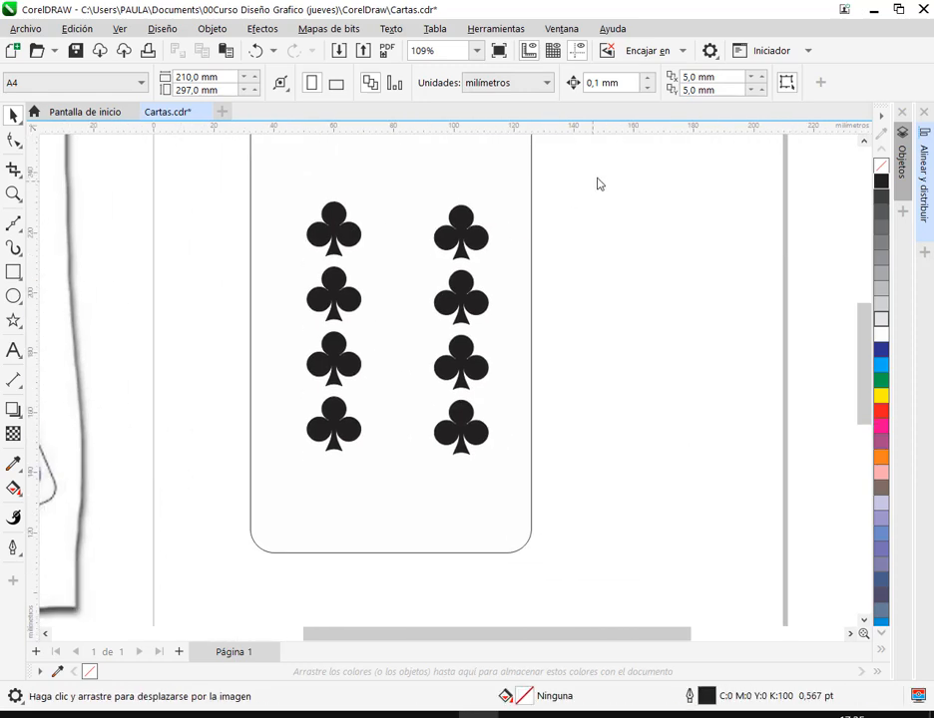
left_click_drag(598, 183, 300, 511)
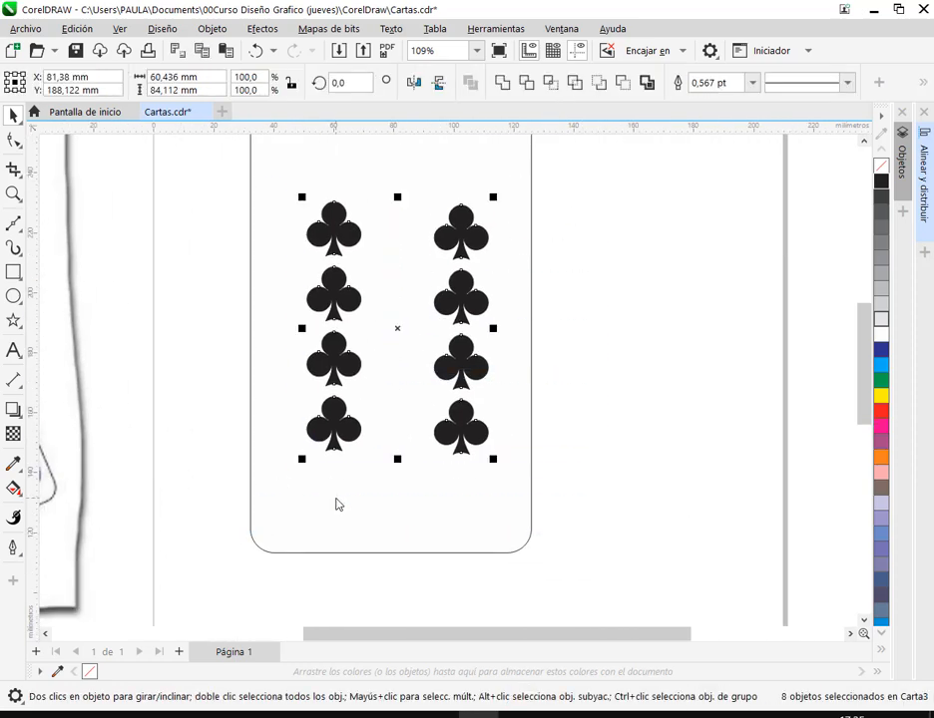
left_click(924, 185)
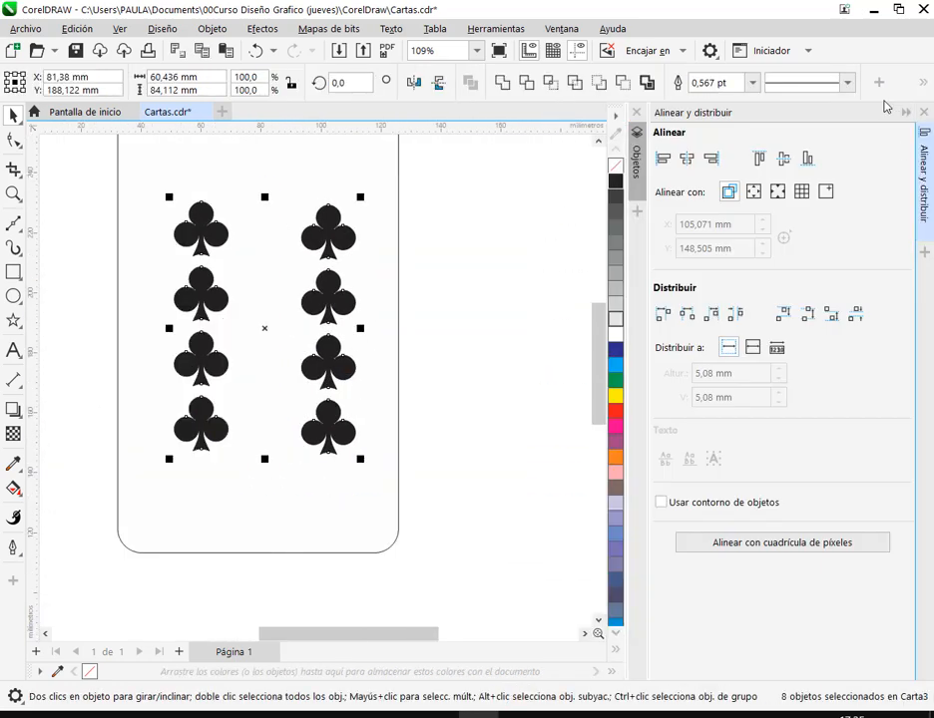
left_click(498, 252)
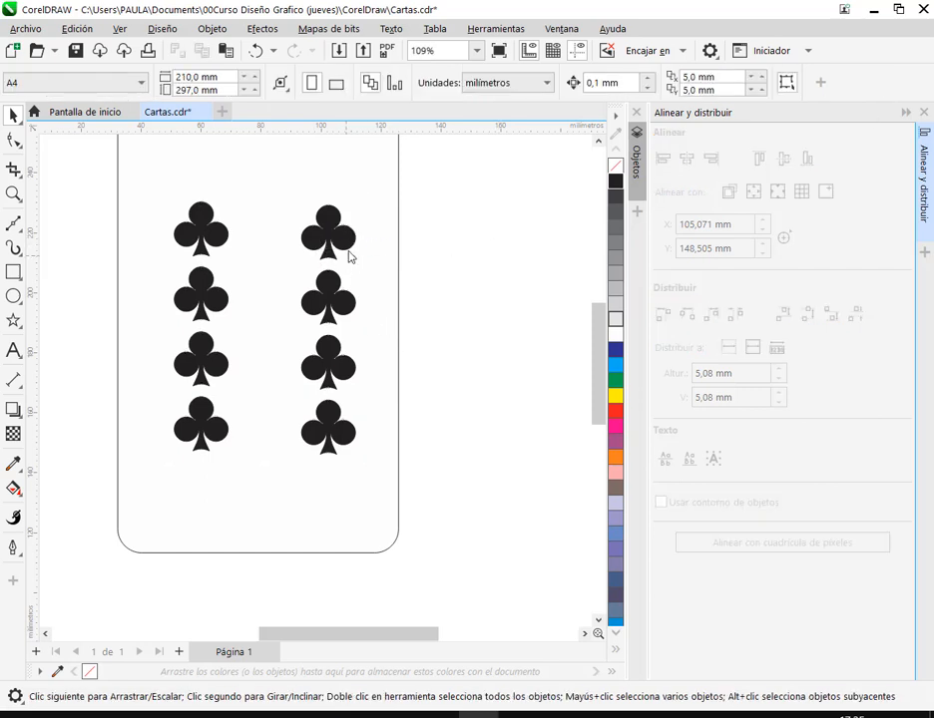
left_click(348, 256)
left_click_drag(440, 174, 79, 525)
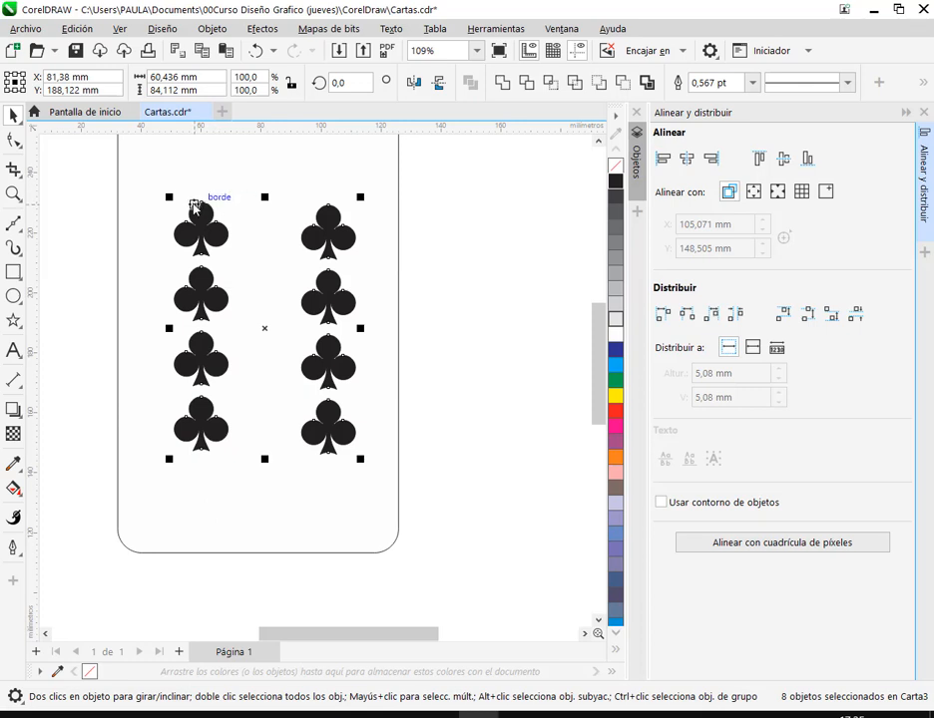
left_click(786, 164)
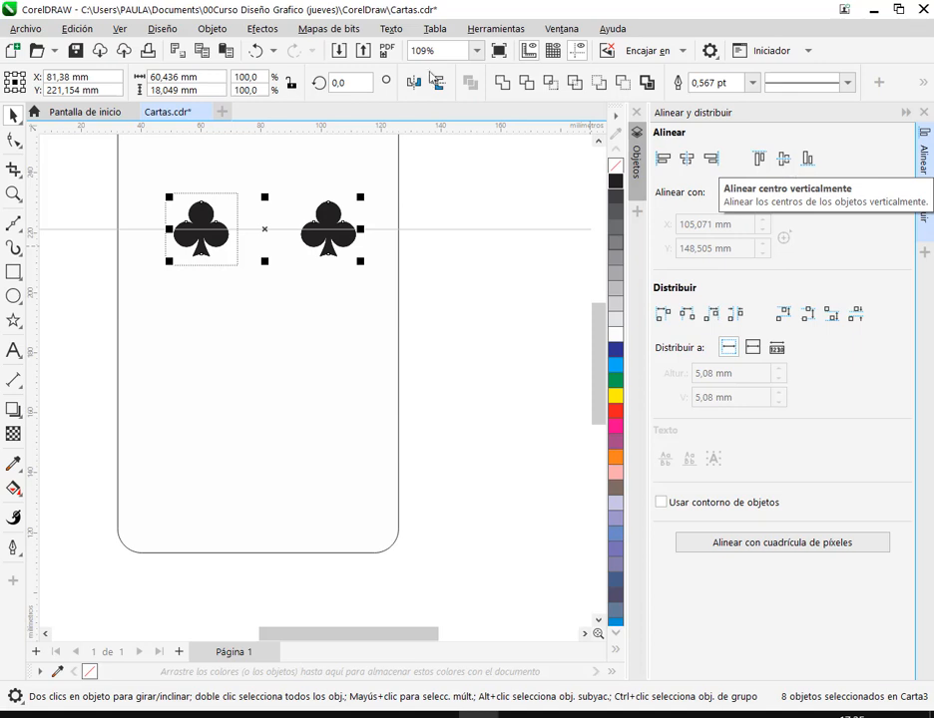
left_click(254, 52)
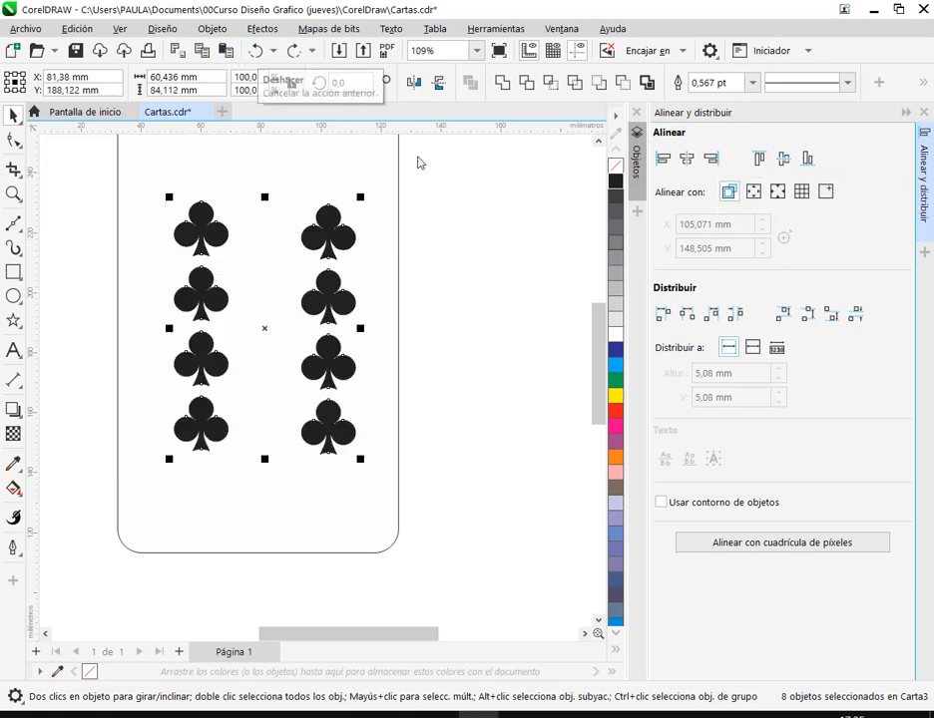
left_click(497, 187)
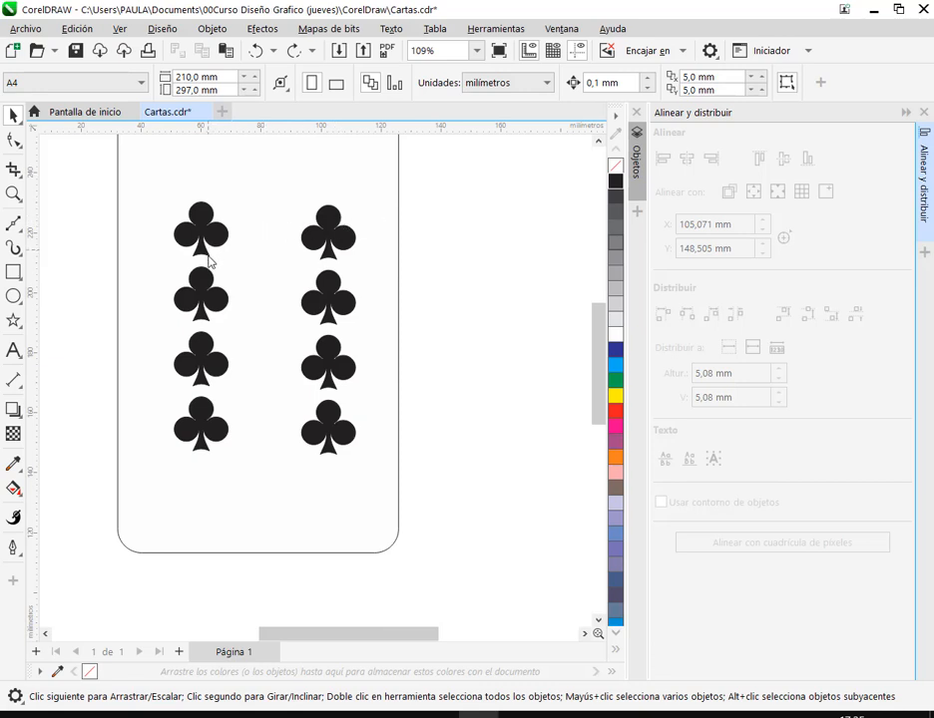
left_click_drag(158, 197, 247, 468)
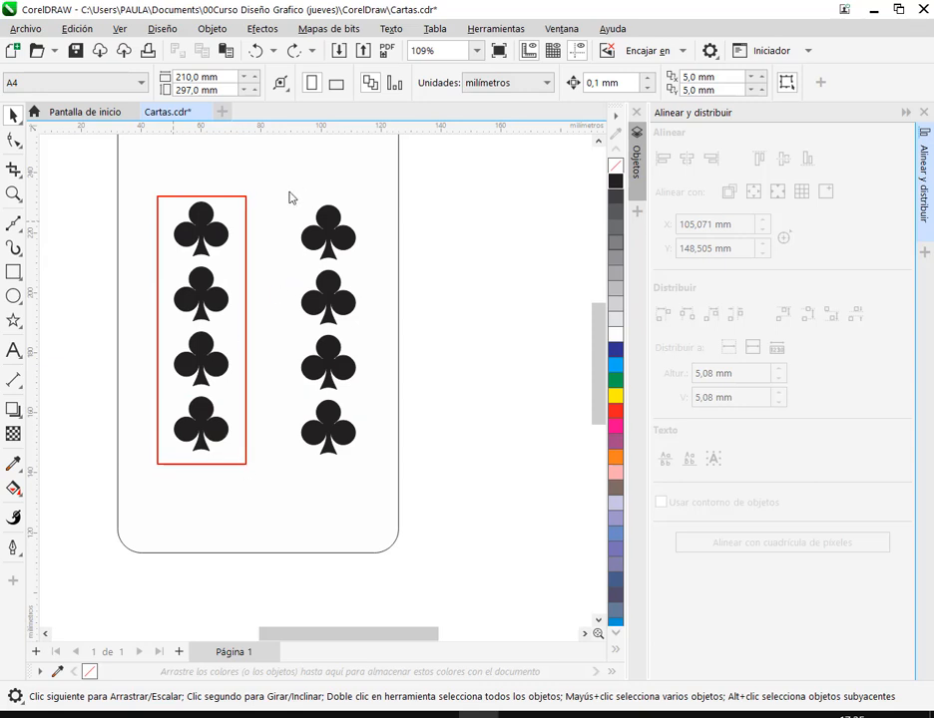
left_click_drag(288, 191, 367, 462)
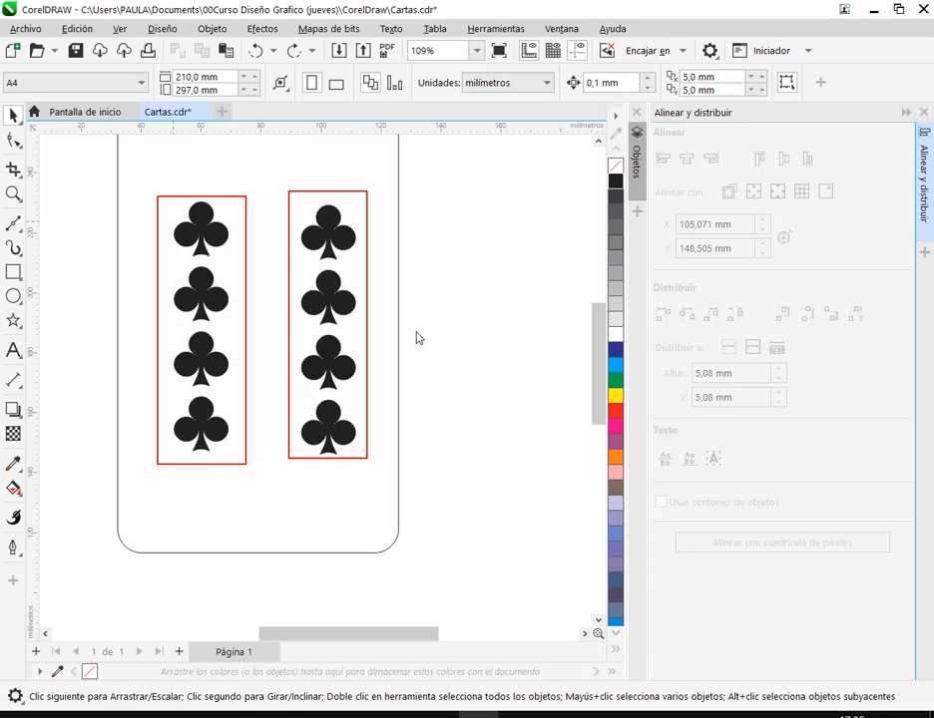
Step: Group the four clubs of the left column, and group the four clubs of the right column separately
key("Escape")
left_click_drag(134, 180, 266, 465)
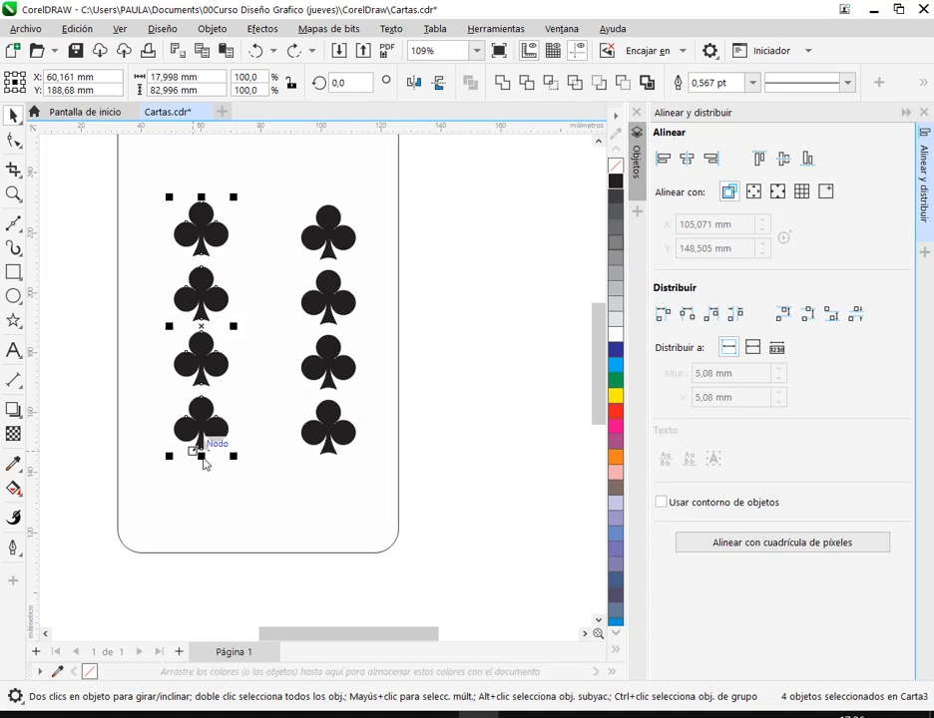
key("ctrl+g")
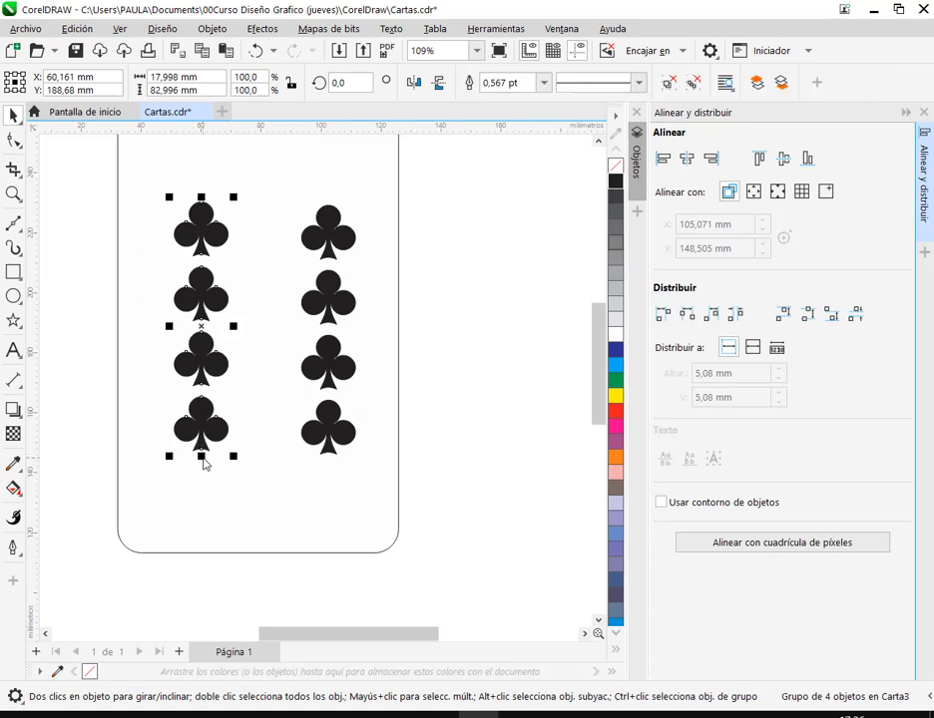
left_click_drag(380, 198, 260, 499)
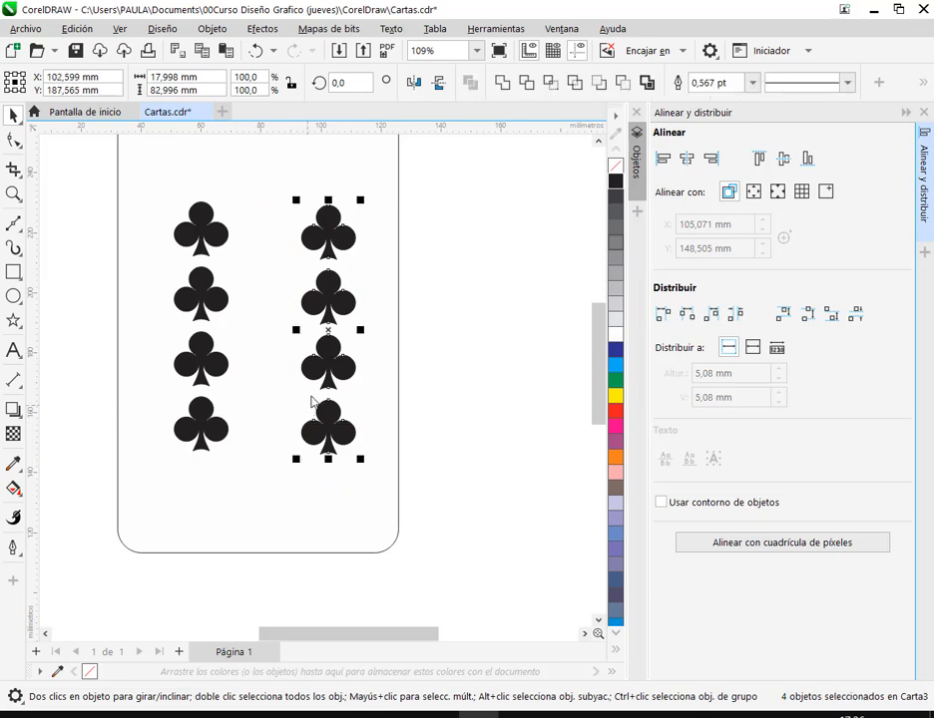
key("ctrl+g")
left_click(419, 314)
left_click(329, 244)
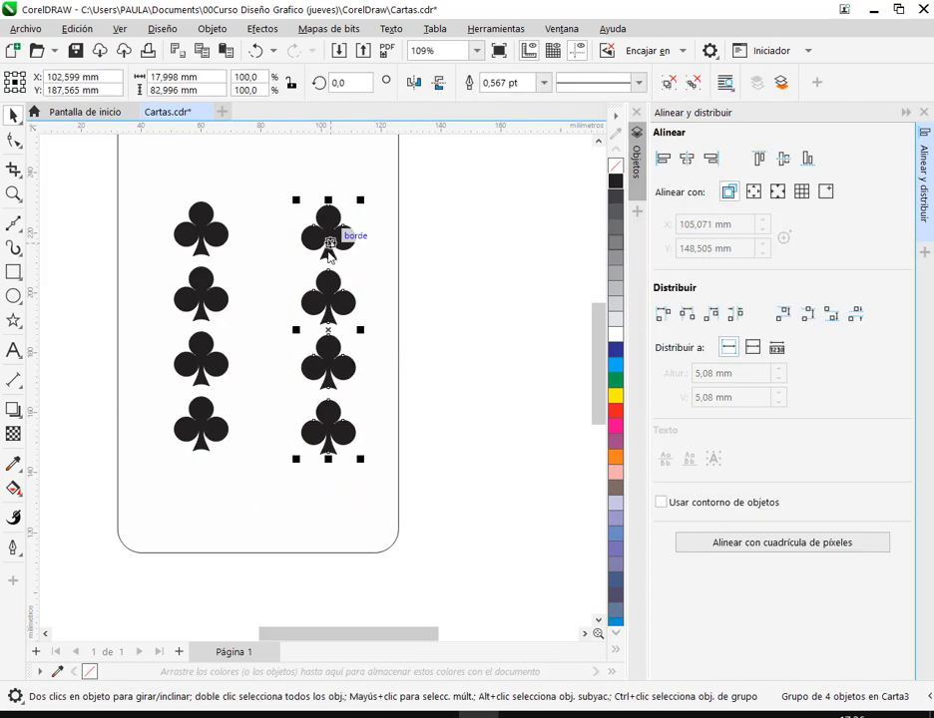
left_click(206, 240)
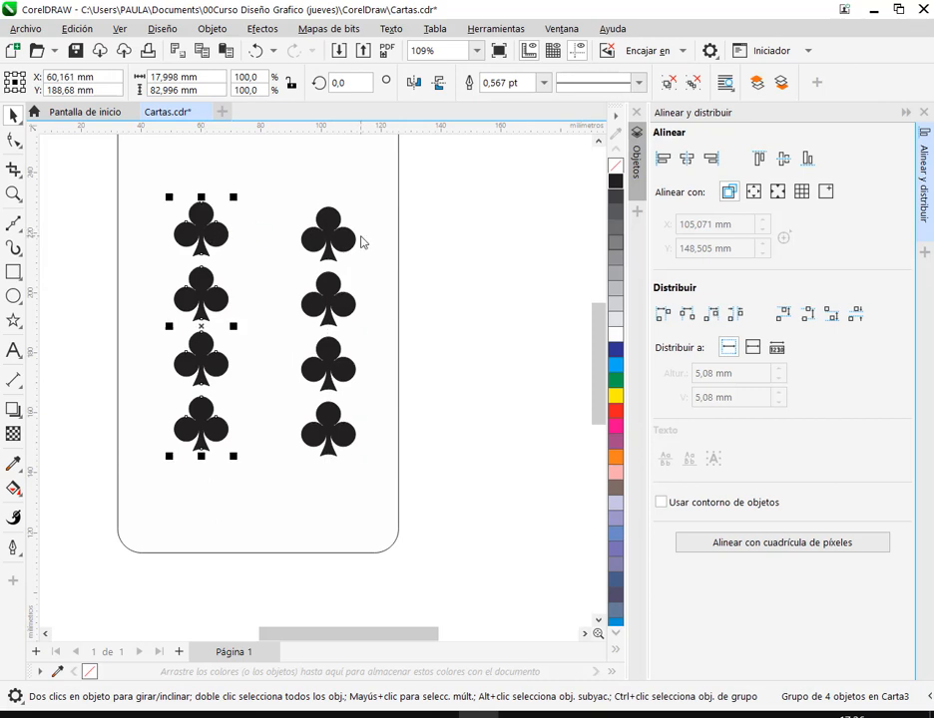
Step: Shift the right club group slightly down to about Y 185.2 mm, and align it to the left group's vertical centre
left_click_drag(325, 362, 324, 367)
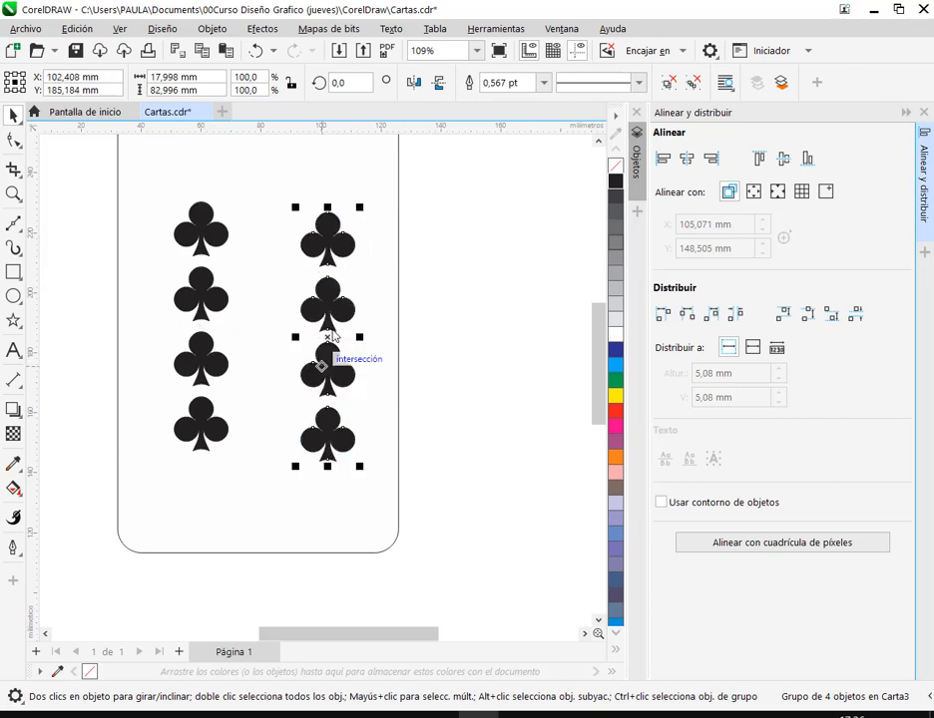
left_click(210, 236, "shift")
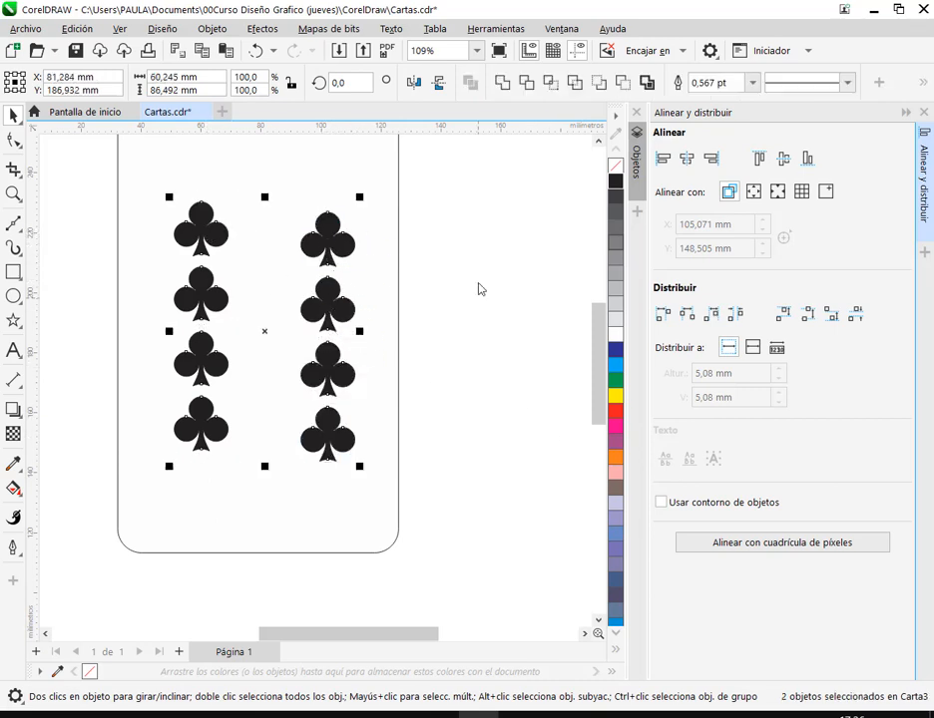
left_click(309, 203)
left_click(350, 237)
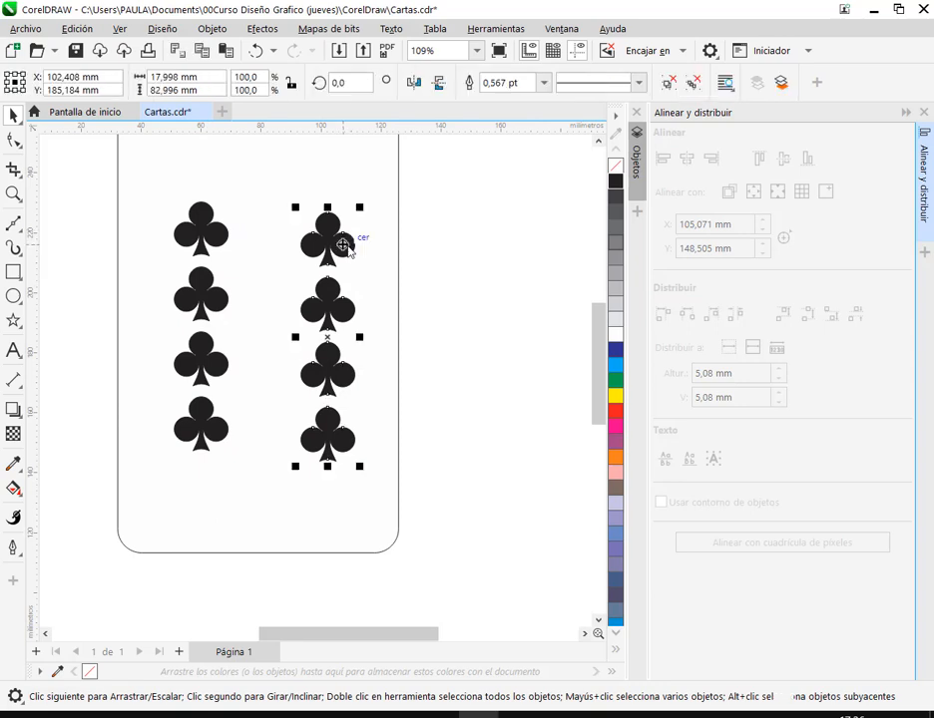
left_click(229, 244, "shift")
left_click(782, 158)
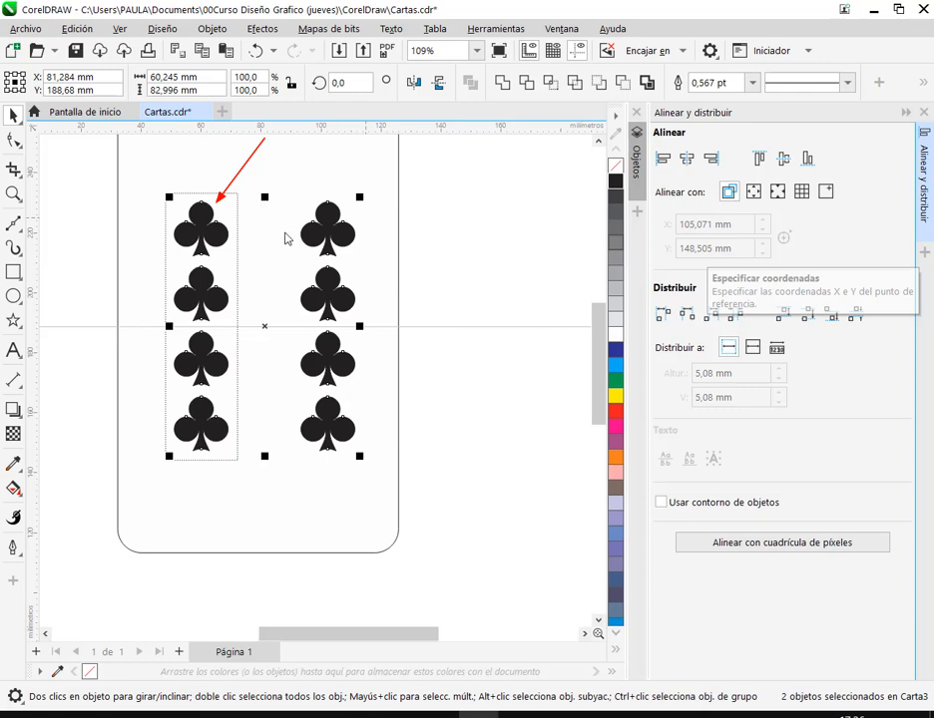
Step: Move the right club group to about X 100.8 mm, Y 177.5 mm, and align it with the left group by vertical centres
left_click(444, 233)
left_click_drag(325, 237, 320, 276)
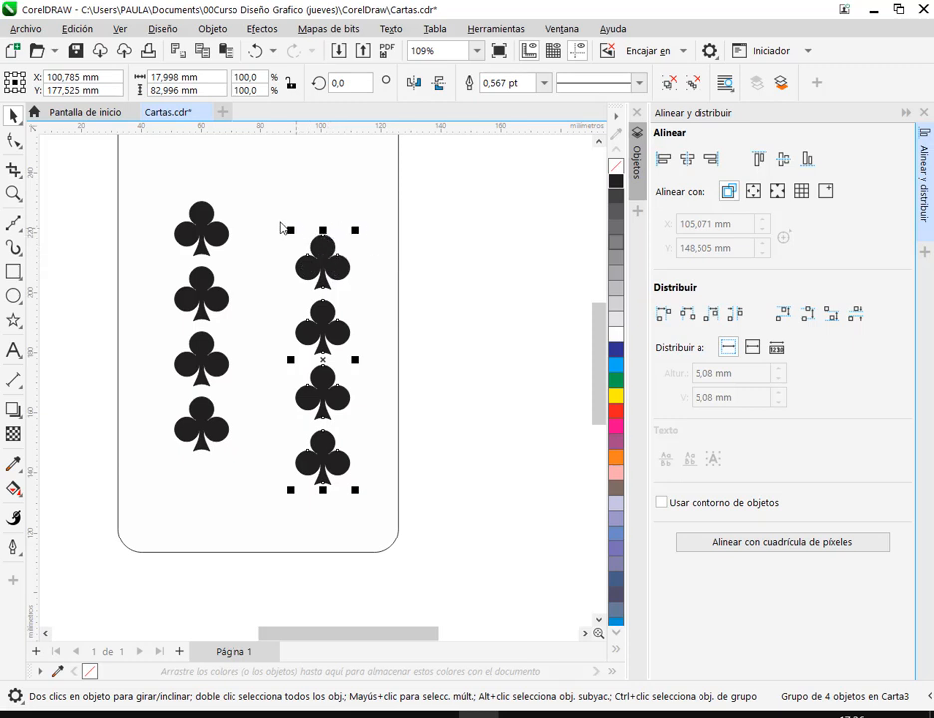
mouse_move(280, 226)
left_mouse_down()
mouse_move(384, 503)
mouse_move(356, 489)
left_mouse_up()
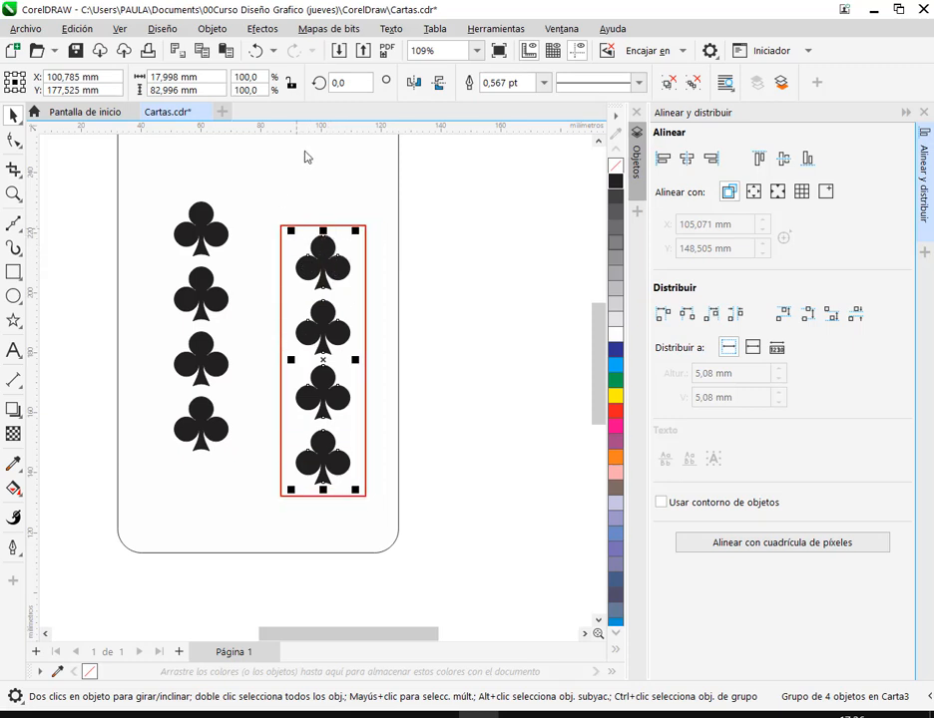
left_click_drag(306, 157, 205, 211)
left_click(205, 211, "shift")
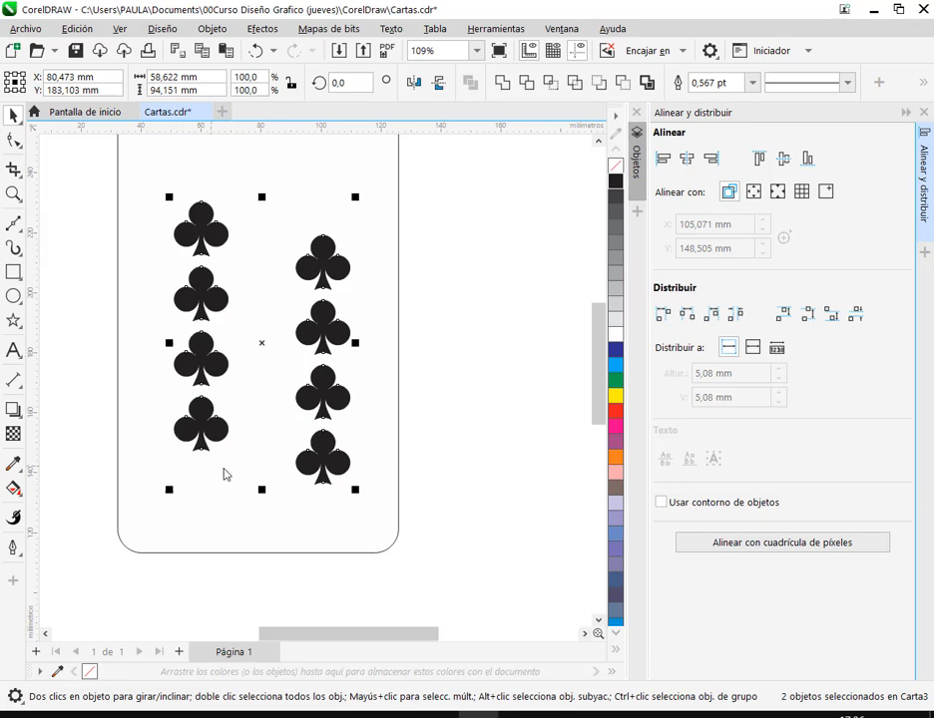
left_click(783, 157)
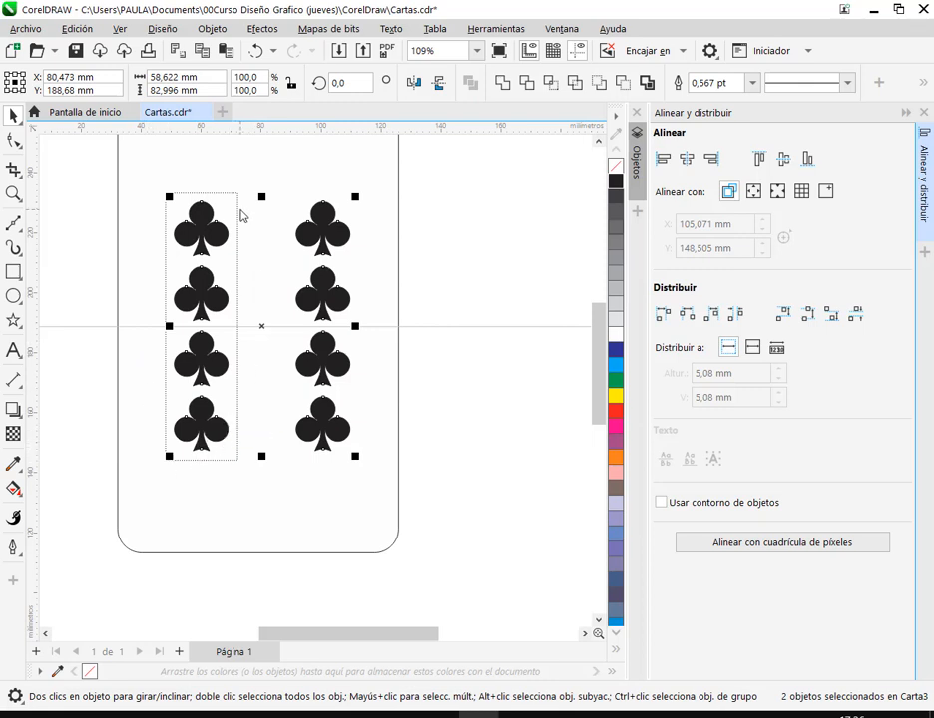
left_click(556, 258)
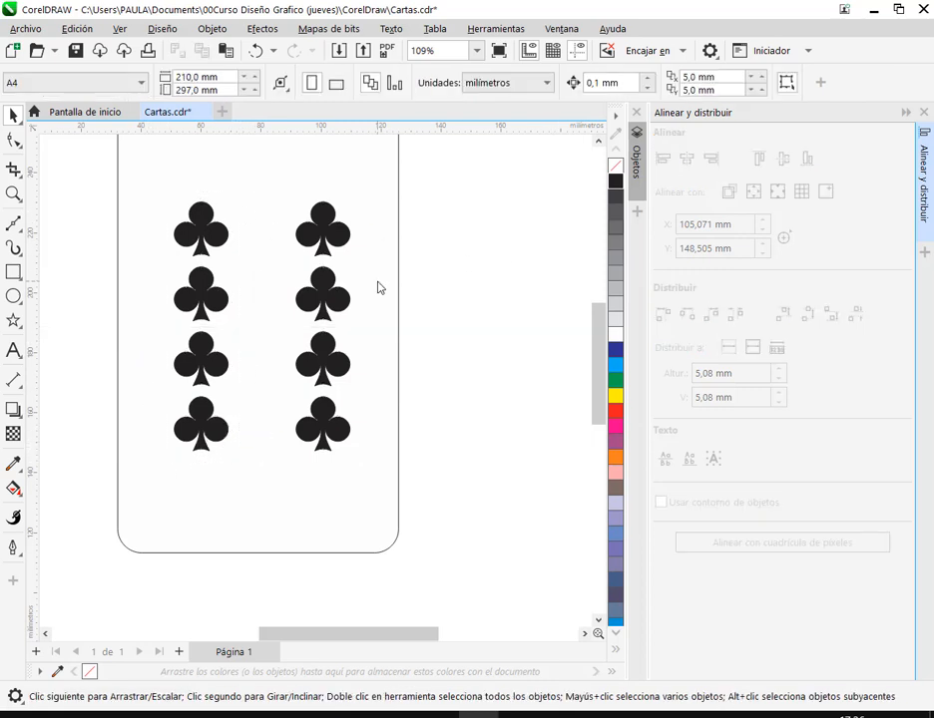
Step: Enlarge both club groups together proportionally around their centre to about 60.7 × 85.9 mm, using the reference card as comparison
left_click(323, 300)
scroll(319, 312, "down", 2)
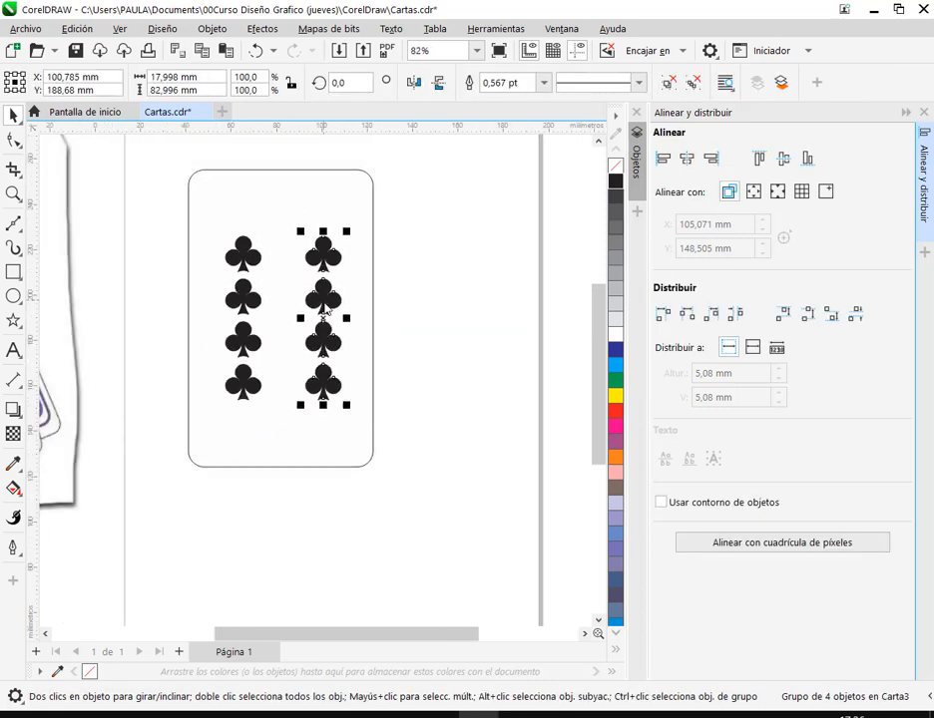
left_click_drag(310, 365, 460, 369)
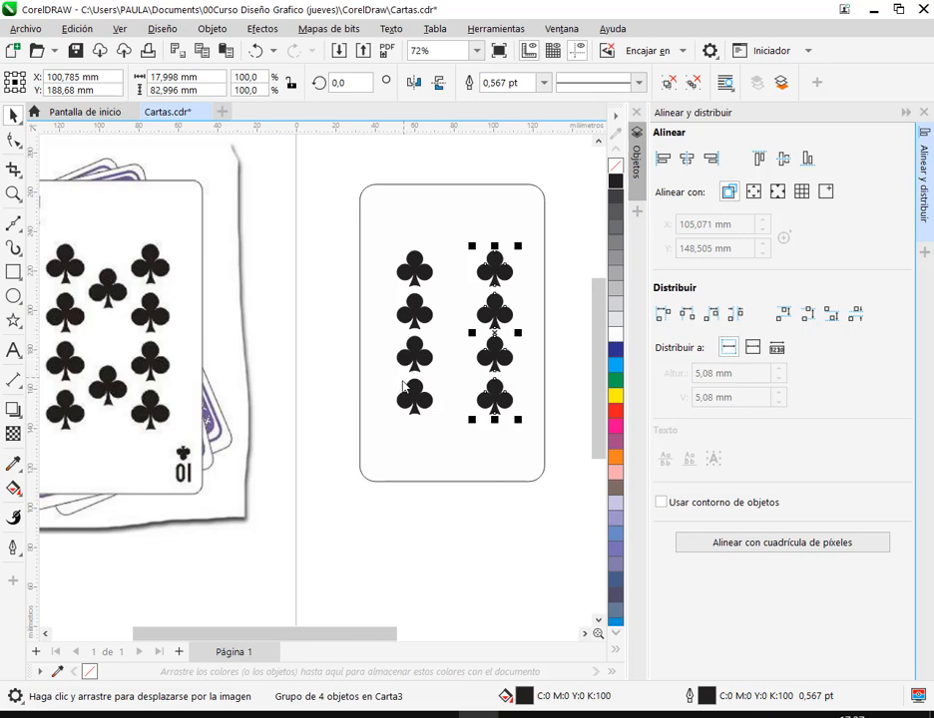
scroll(505, 385, "left", 2)
left_click(905, 112)
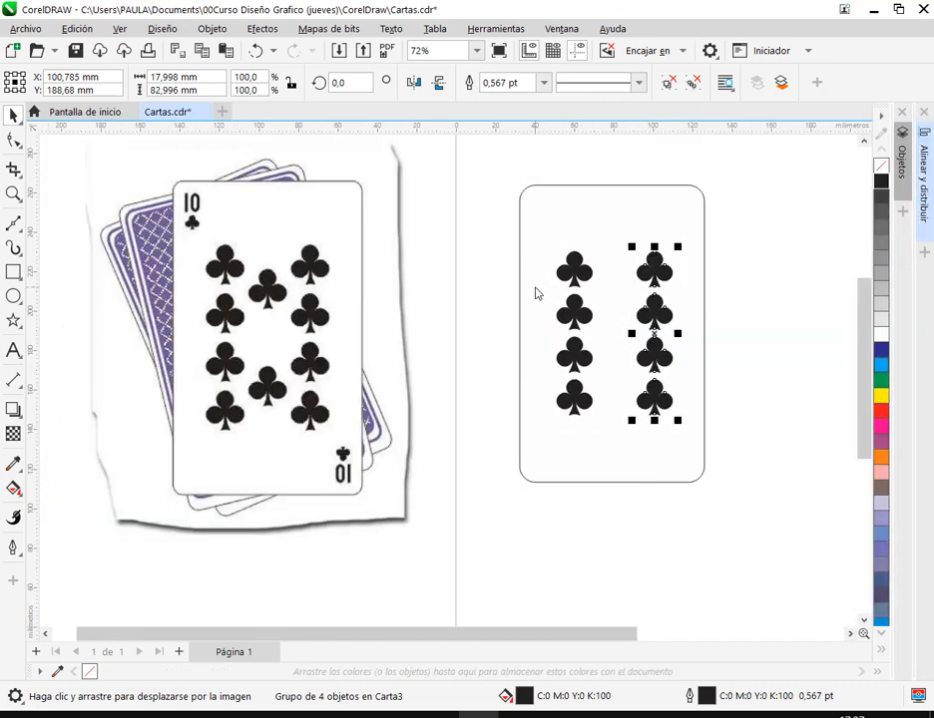
left_click(769, 257)
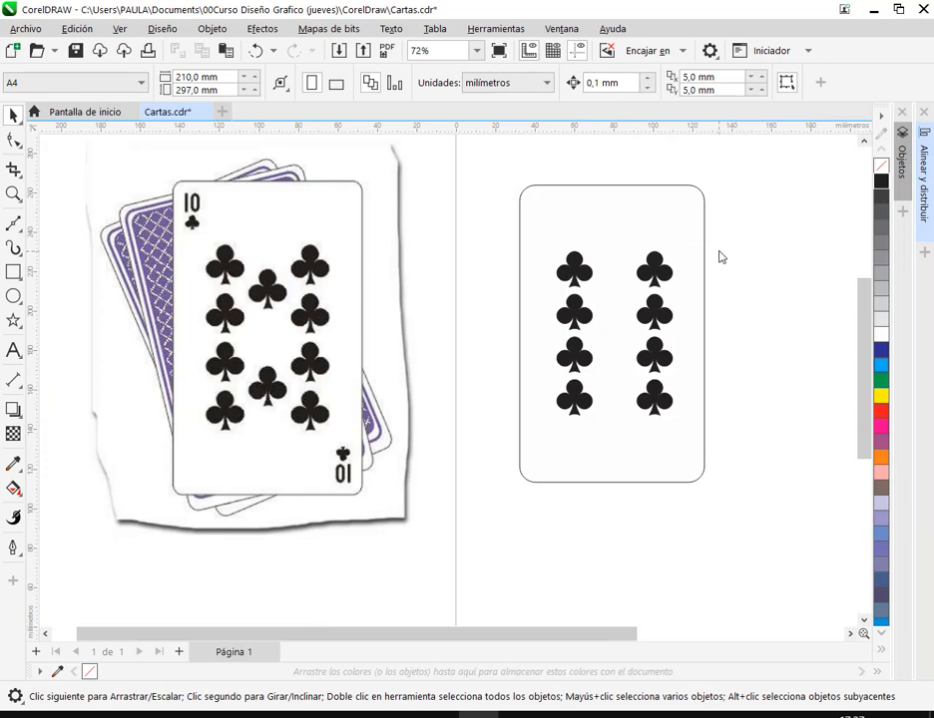
left_click_drag(707, 292, 518, 456)
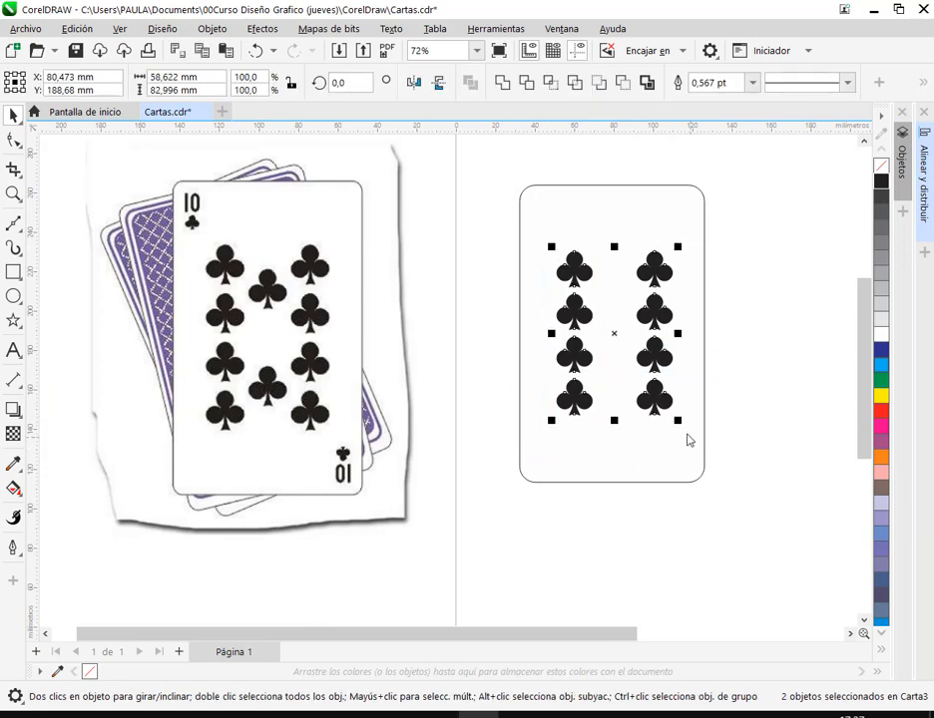
left_click_drag(682, 423, 685, 426)
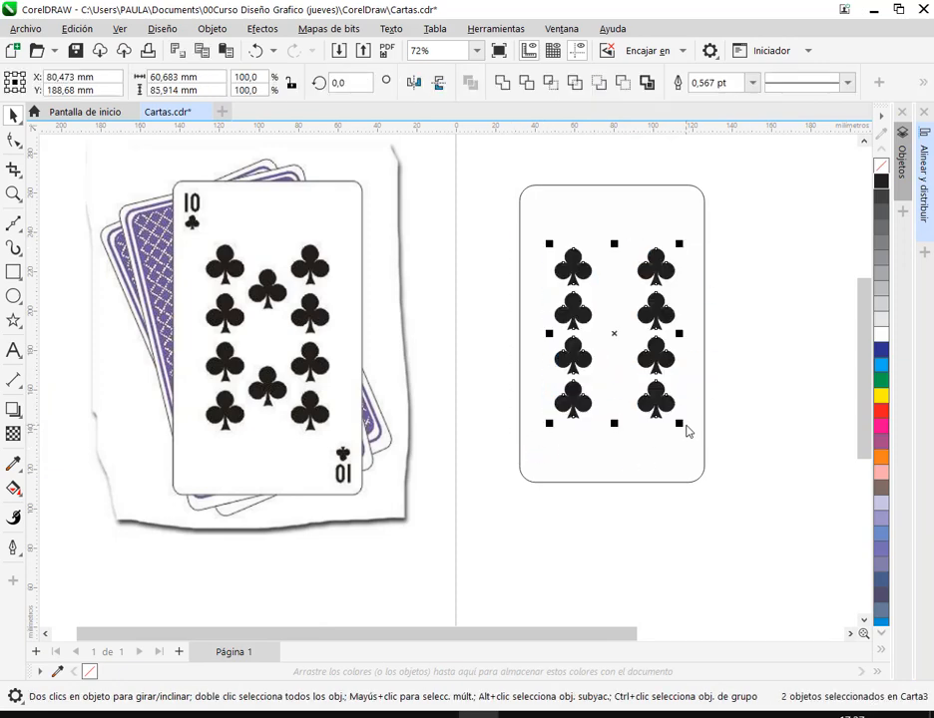
left_click(763, 448)
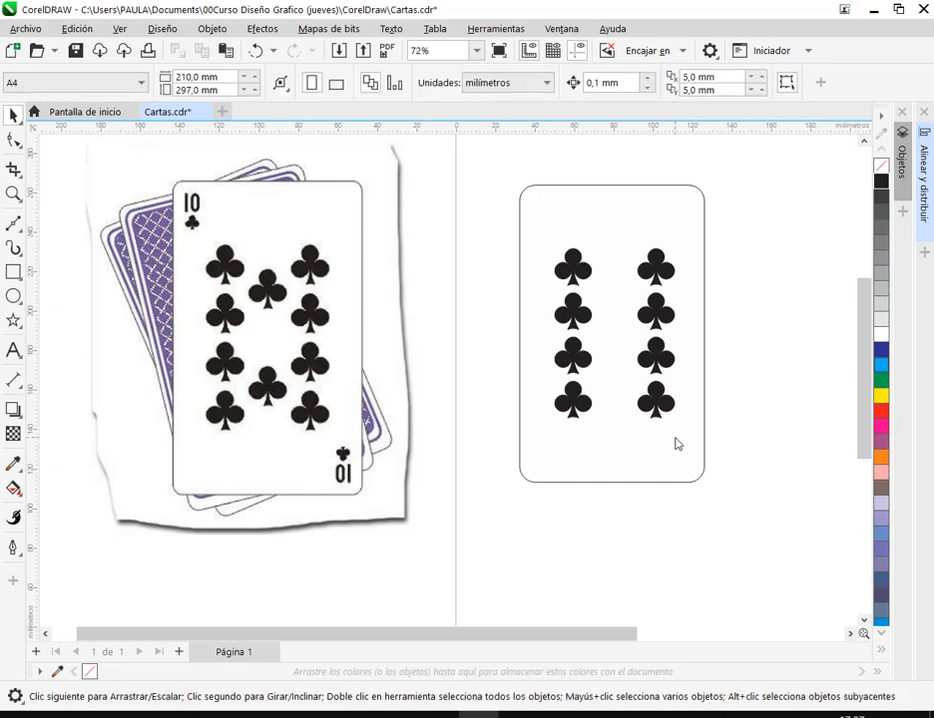
Step: Inspect each of the two enlarged club groups and compare the card with the ten of clubs in the reference picture
scroll(679, 379, "up", 3)
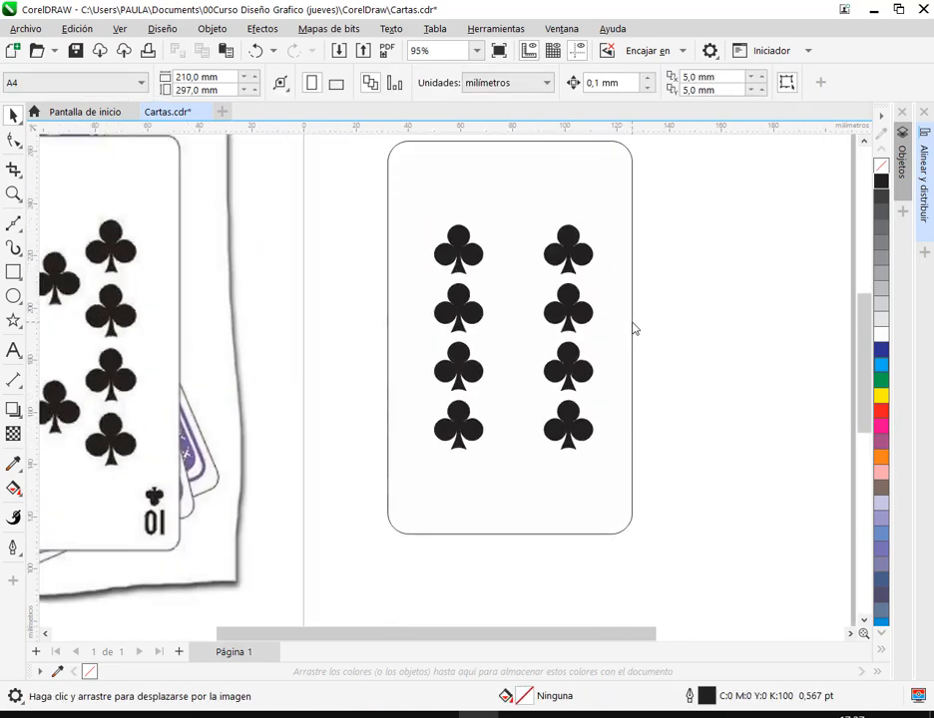
left_click(561, 221)
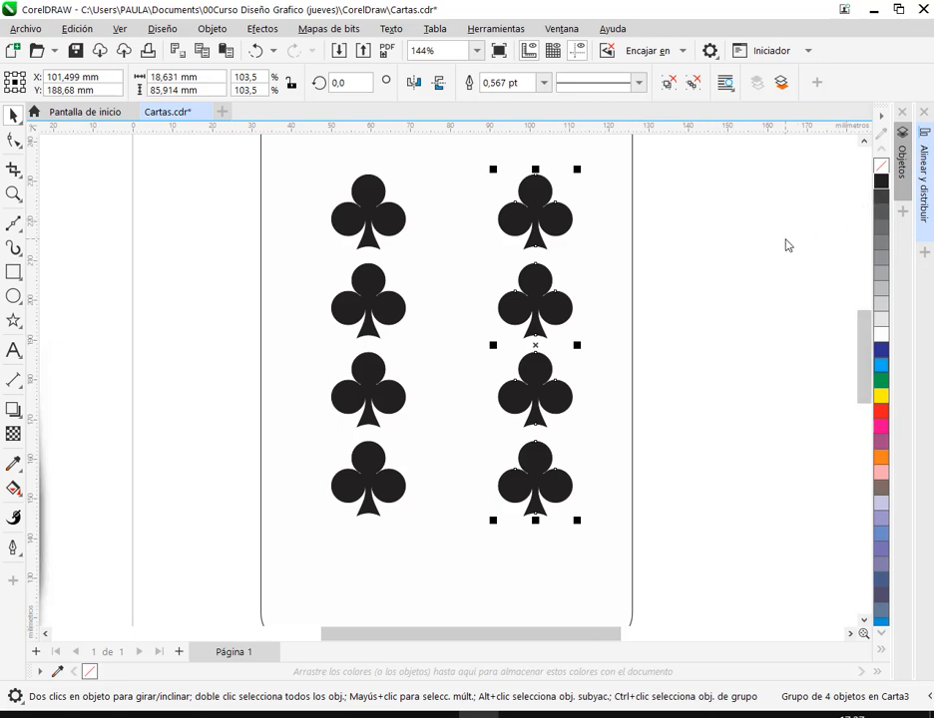
left_click(658, 253)
left_click(358, 213)
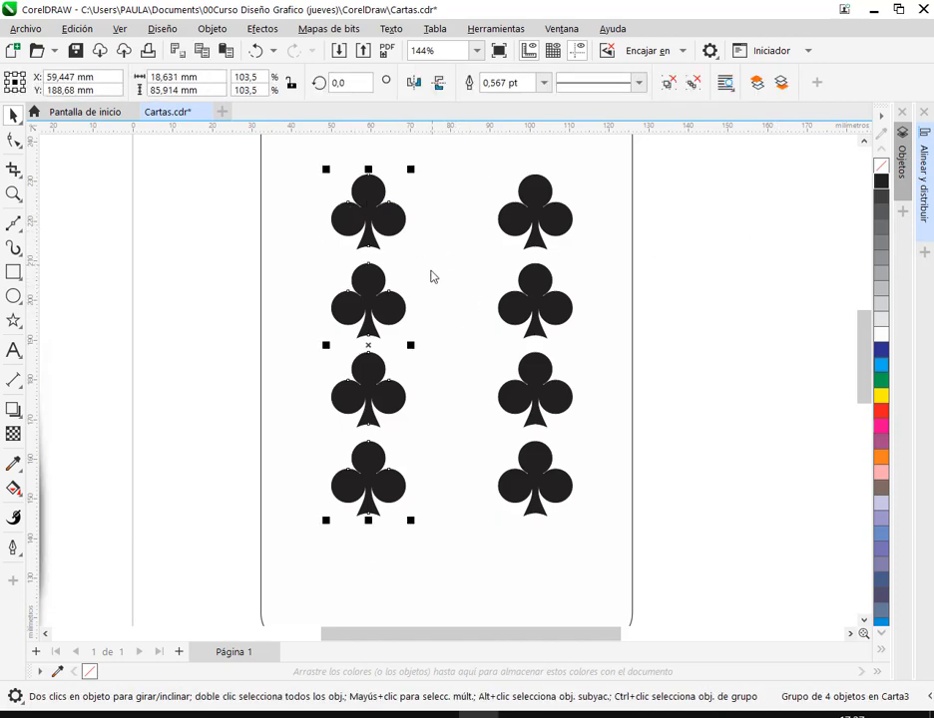
scroll(453, 327, "down", 2)
left_click_drag(460, 330, 645, 334)
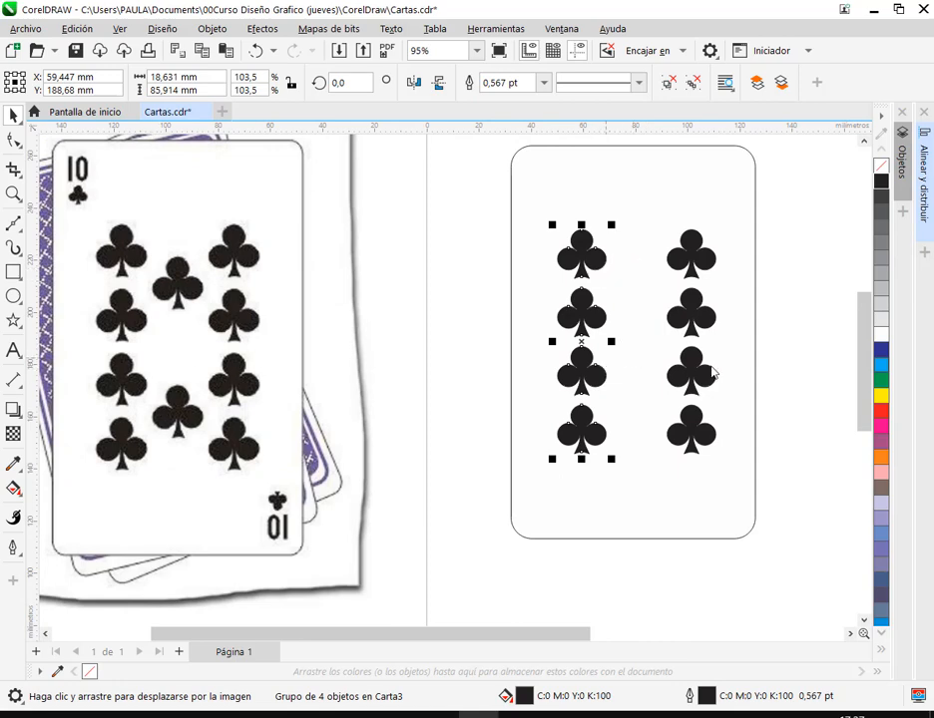
scroll(688, 364, "up", 4)
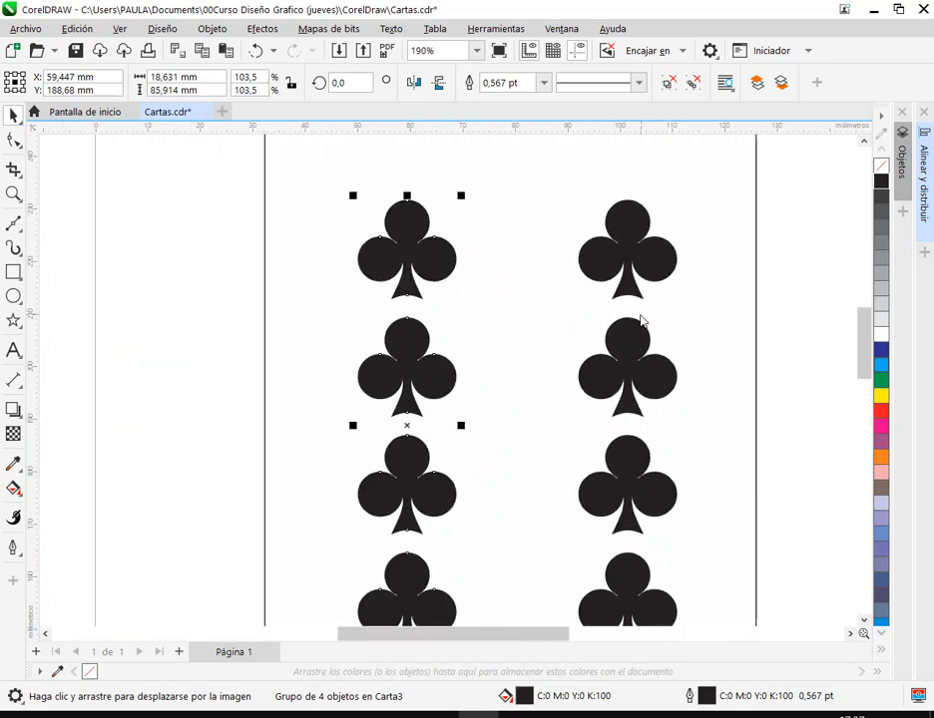
left_click_drag(642, 319, 520, 309)
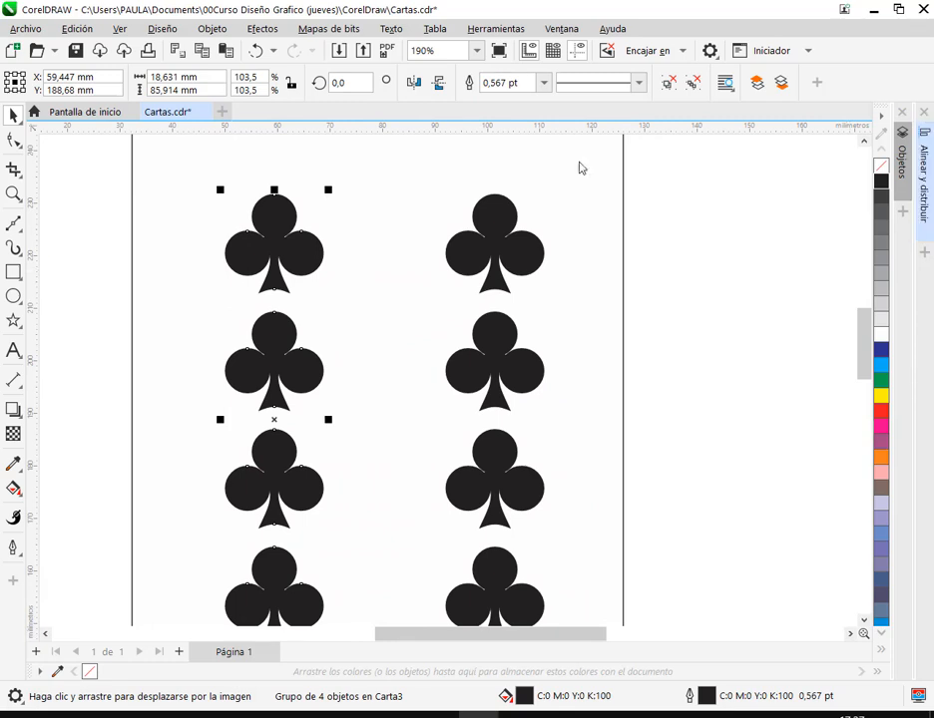
Step: Examine the nested structure of the right club group on layer Carta3, selecting each of its four clubs in turn
left_click(924, 171)
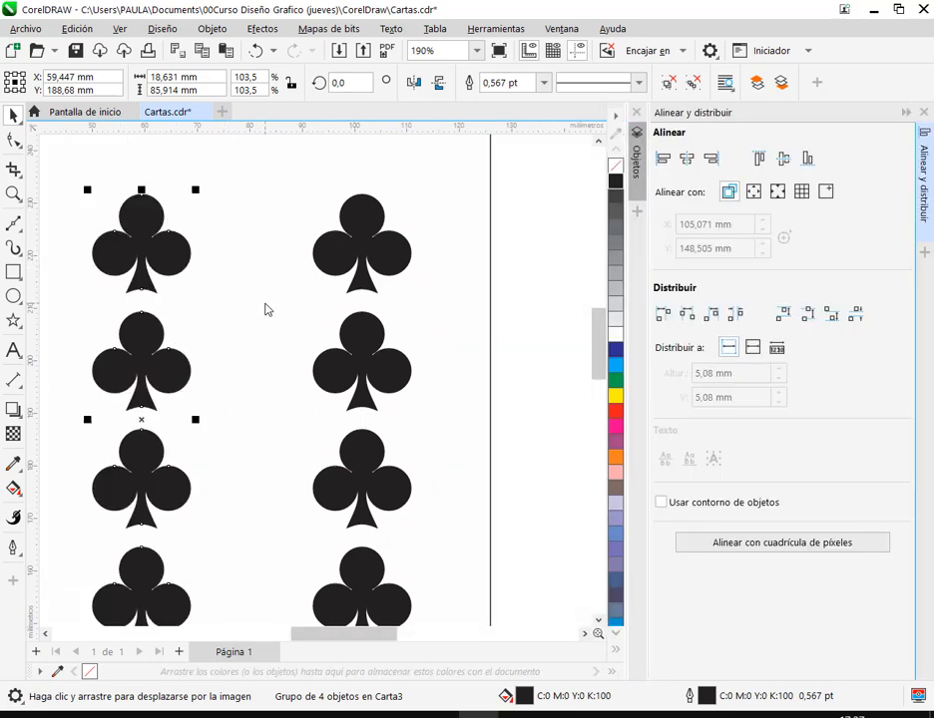
left_click(905, 113)
left_click(906, 155)
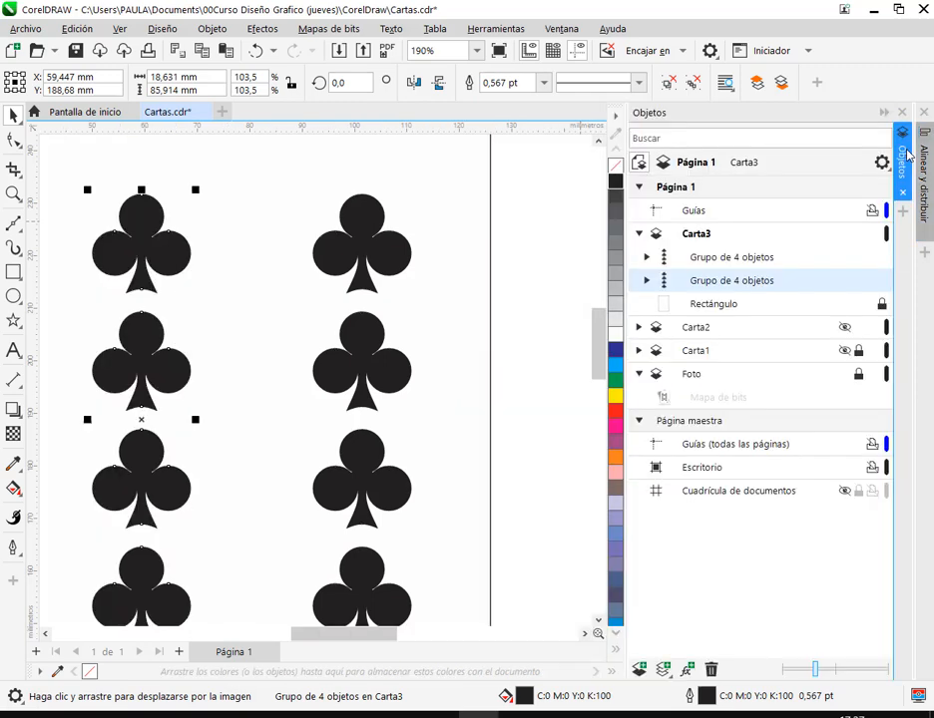
left_click(742, 258)
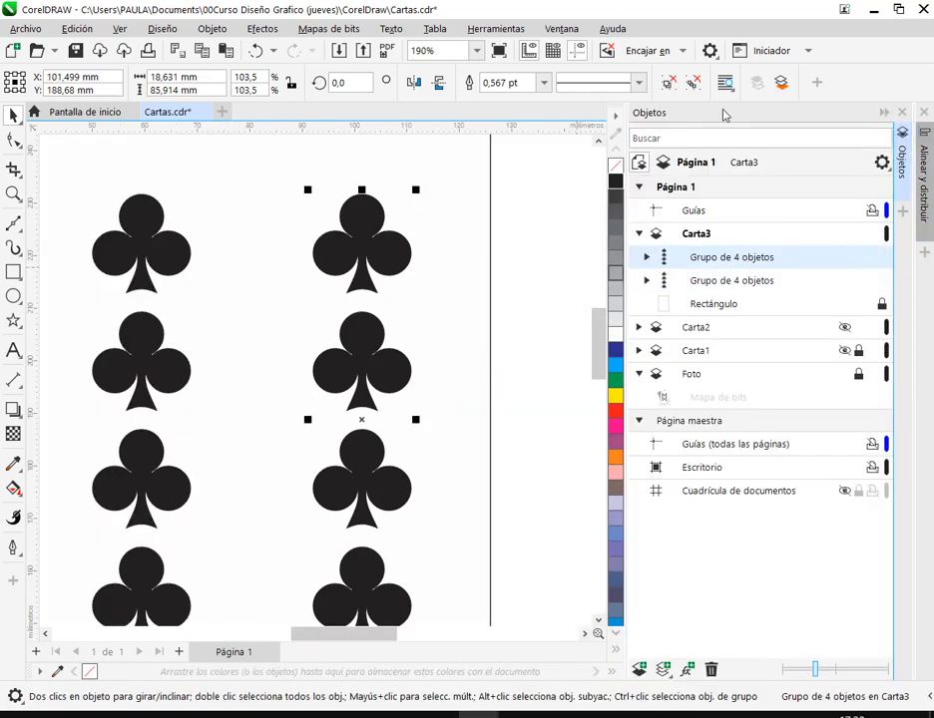
left_click(647, 259)
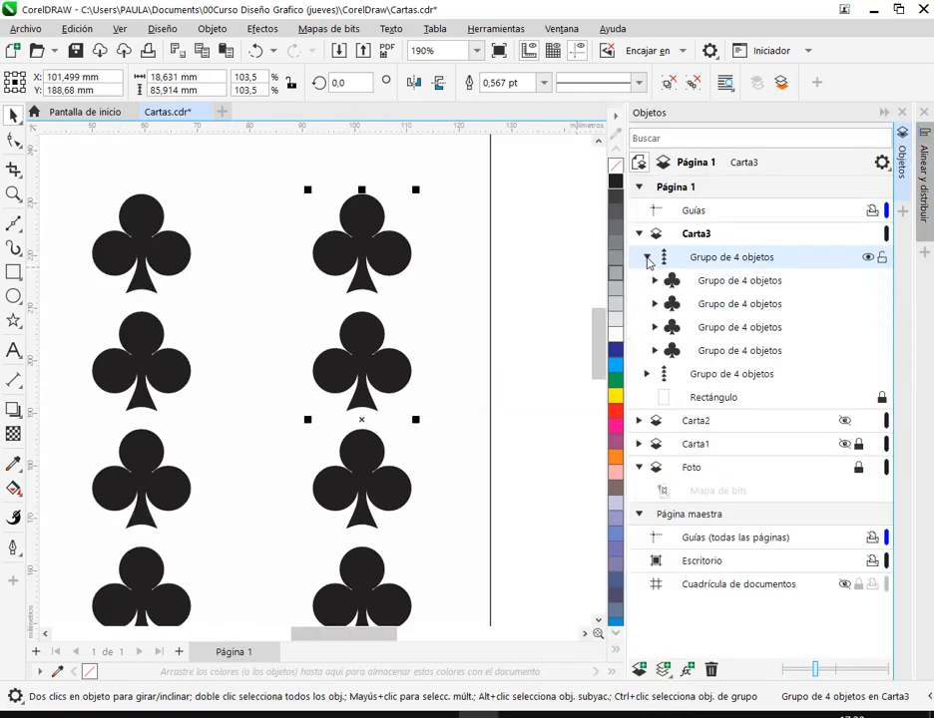
left_click(654, 282)
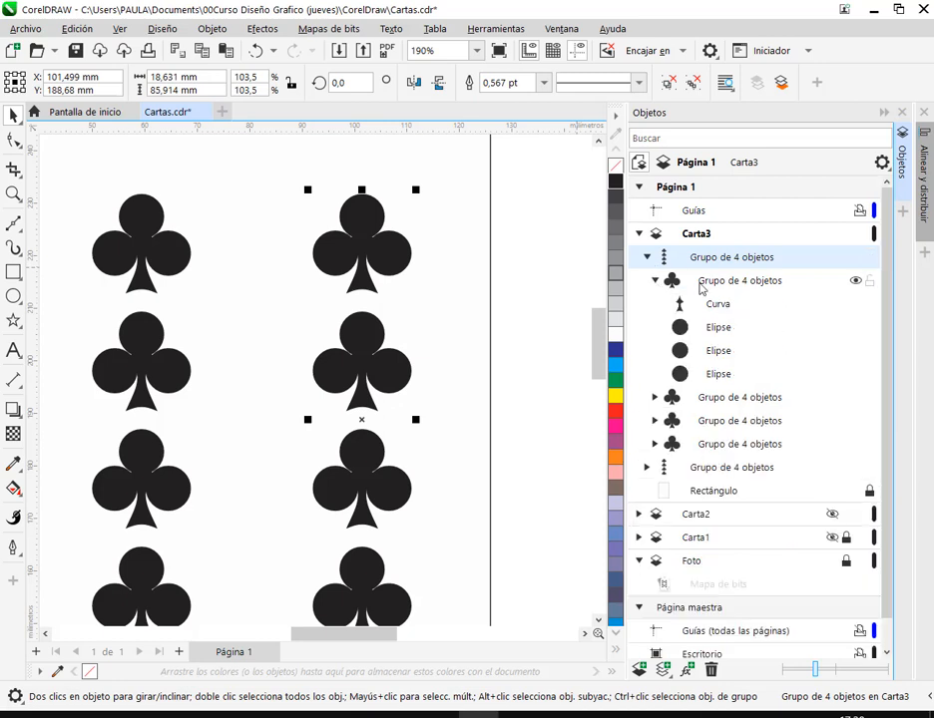
left_click(723, 285)
left_click(655, 281)
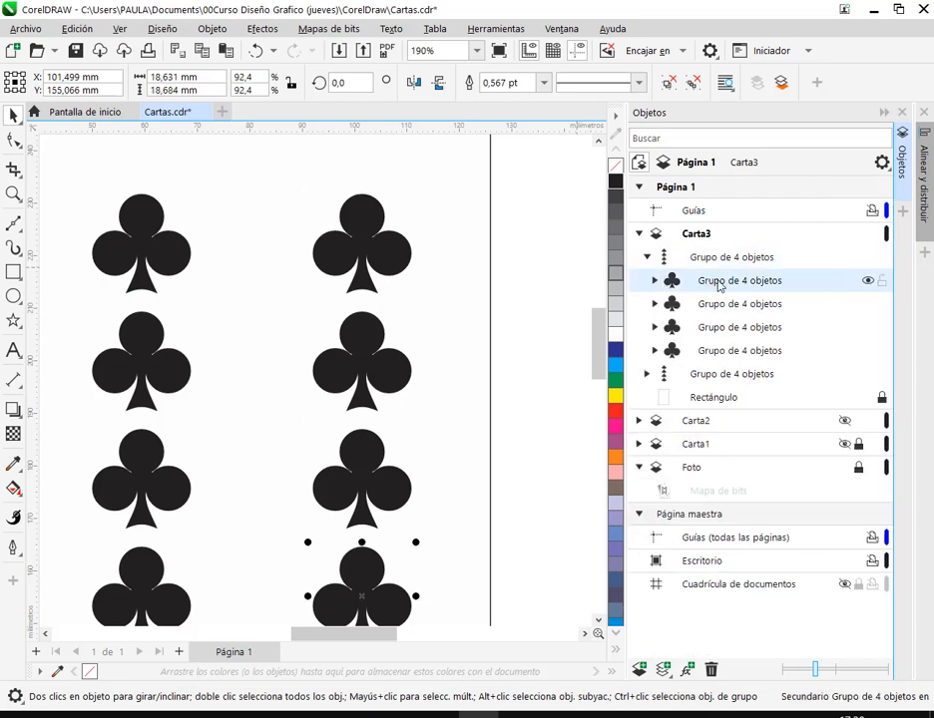
left_click(718, 306)
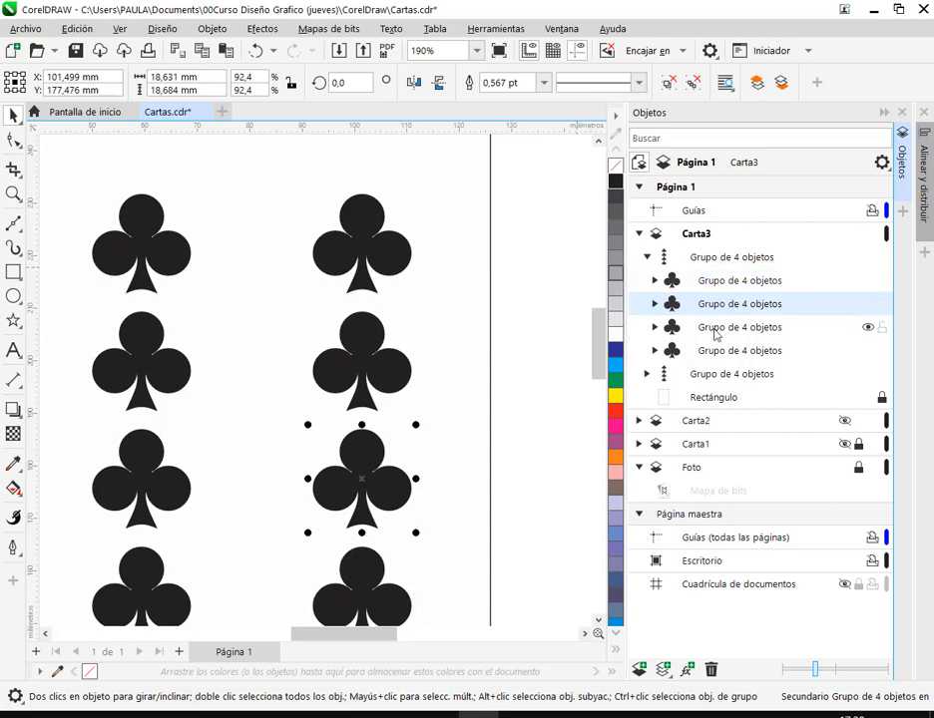
left_click(718, 329)
left_click(719, 352)
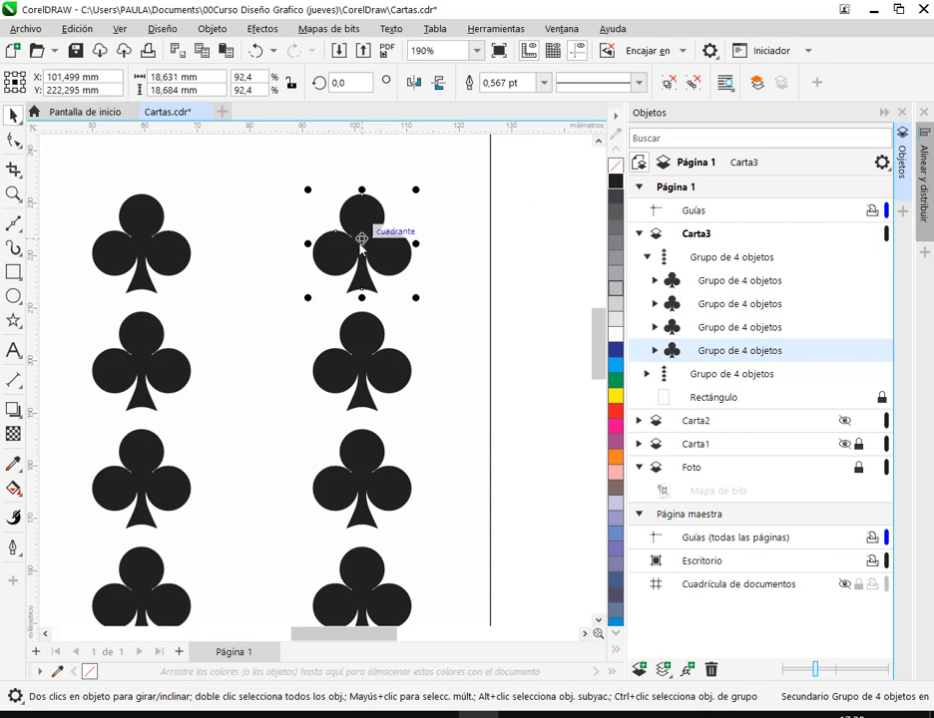
Step: Copy the uppermost club of the right group and place the duplicate between the two columns at about X 81.5 mm, Y 210.2 mm
left_click_drag(361, 241, 251, 317)
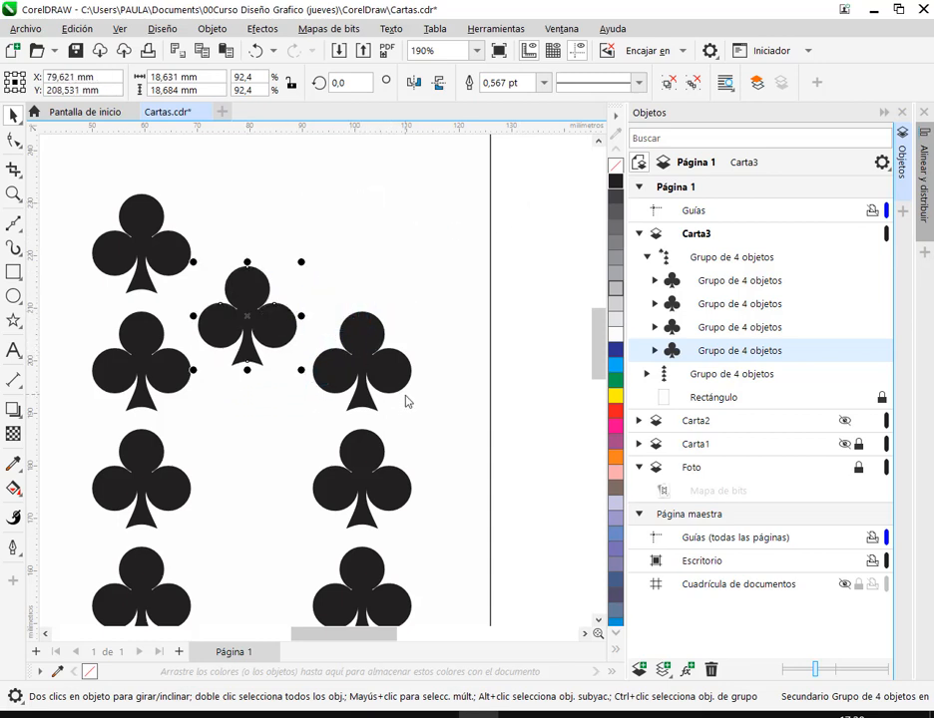
key("ctrl+z")
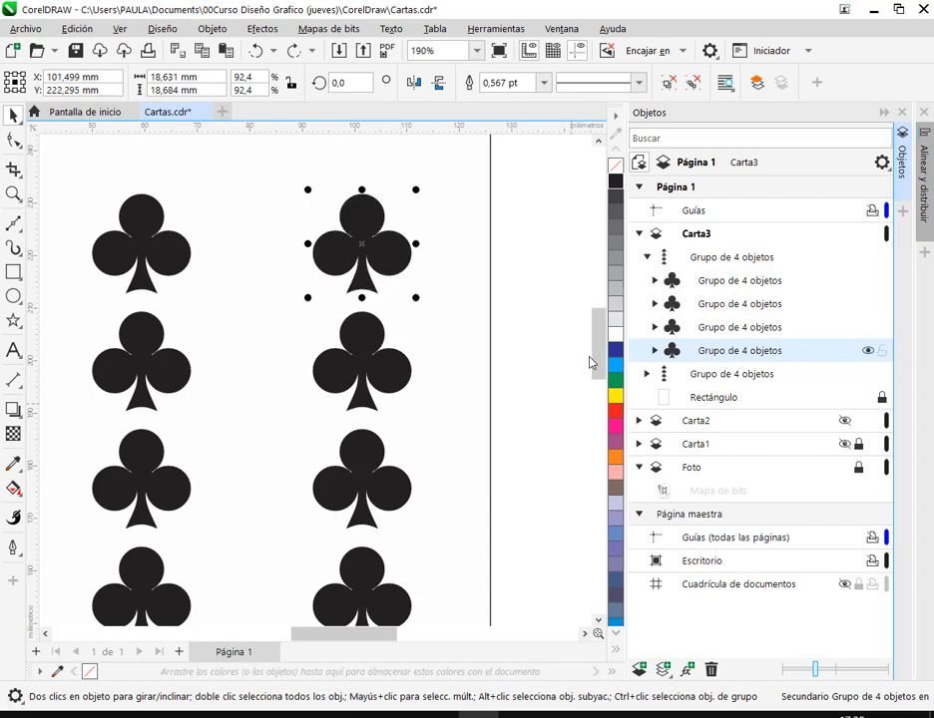
key("ctrl+c")
key("ctrl+v")
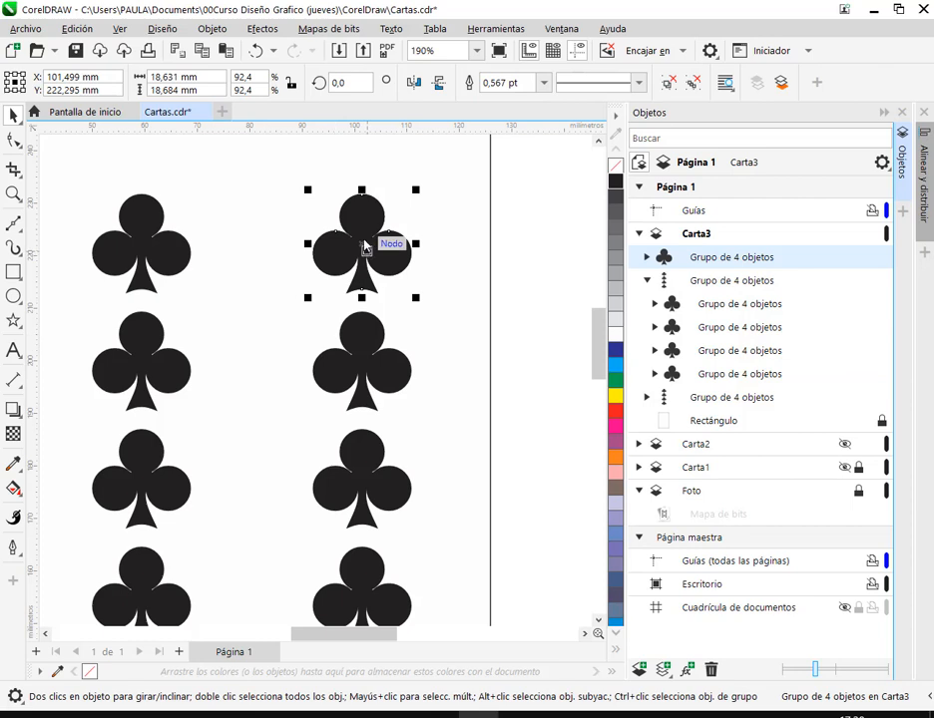
left_click_drag(364, 241, 258, 295)
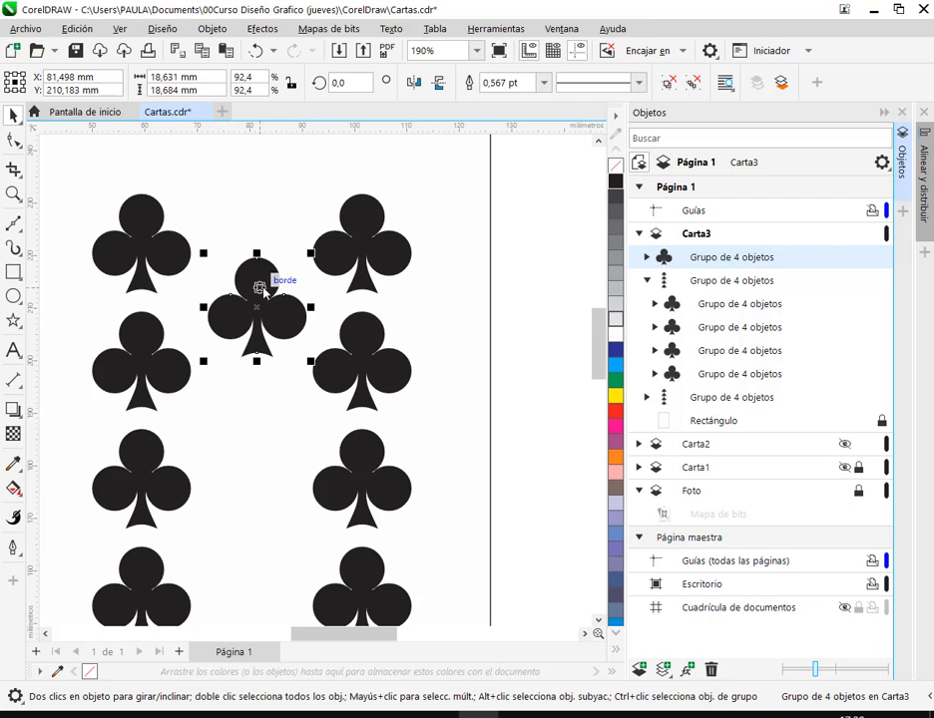
Step: Paste a second copy of the club, place it lower between the columns at about X 79.2 mm, Y 168.2 mm, and collapse the object list
key("ctrl+v")
left_click_drag(263, 308, 252, 537)
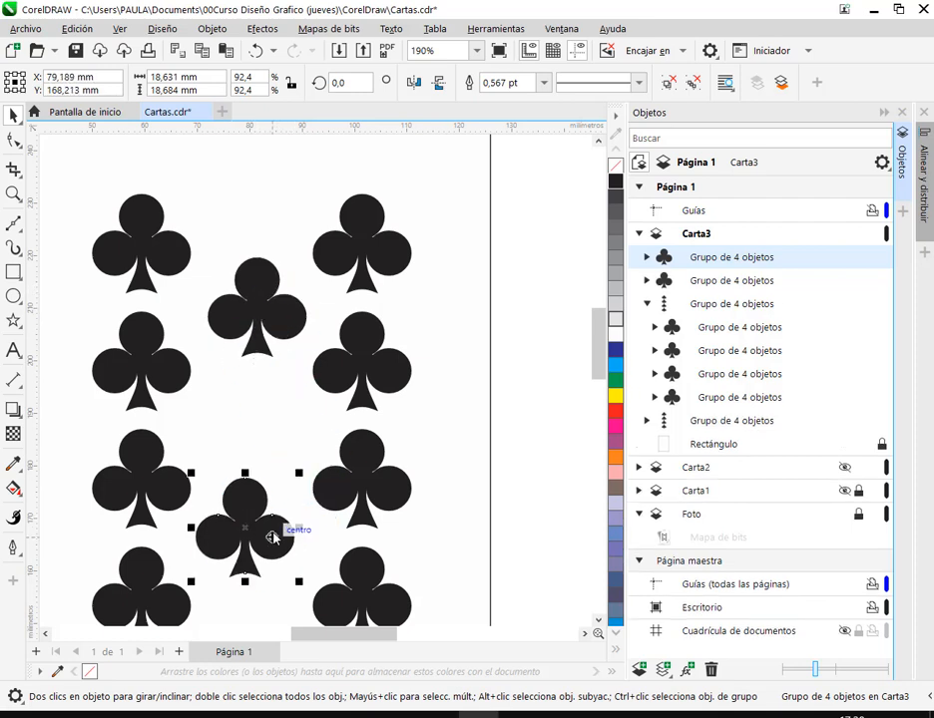
left_click(884, 115)
left_click(656, 345)
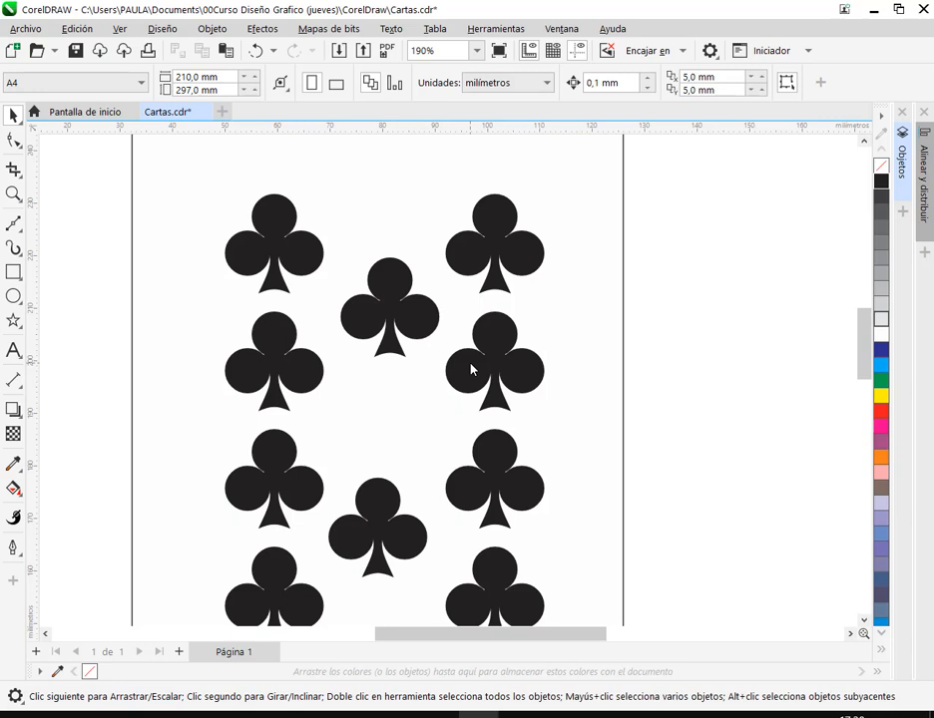
Step: Move both centre clubs down, placing the lower one level with the bottom clubs of the side columns
left_click(417, 343)
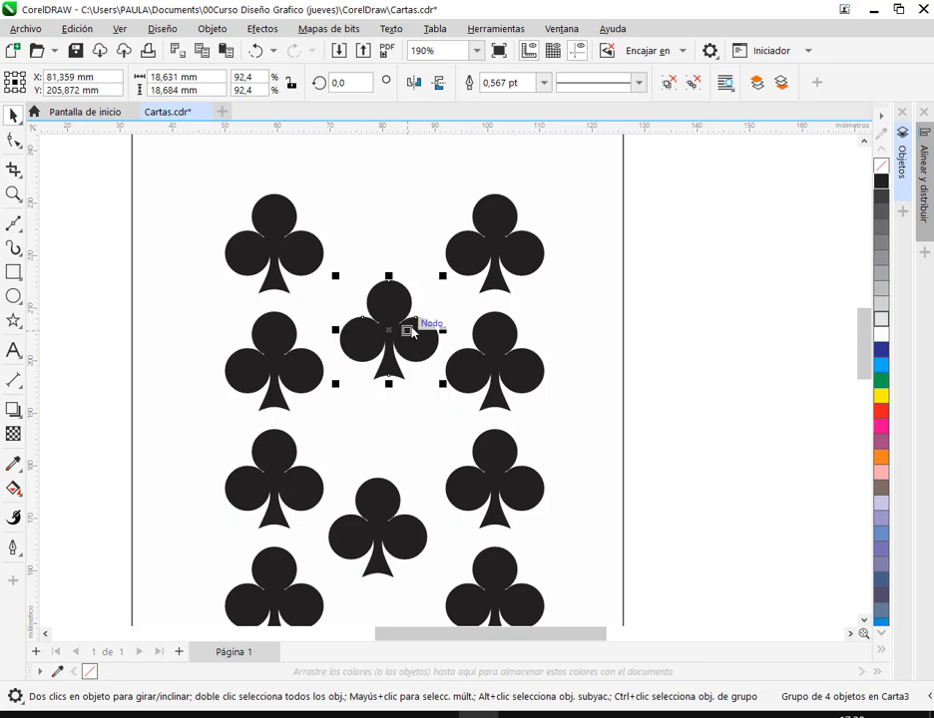
left_click_drag(391, 541, 394, 612)
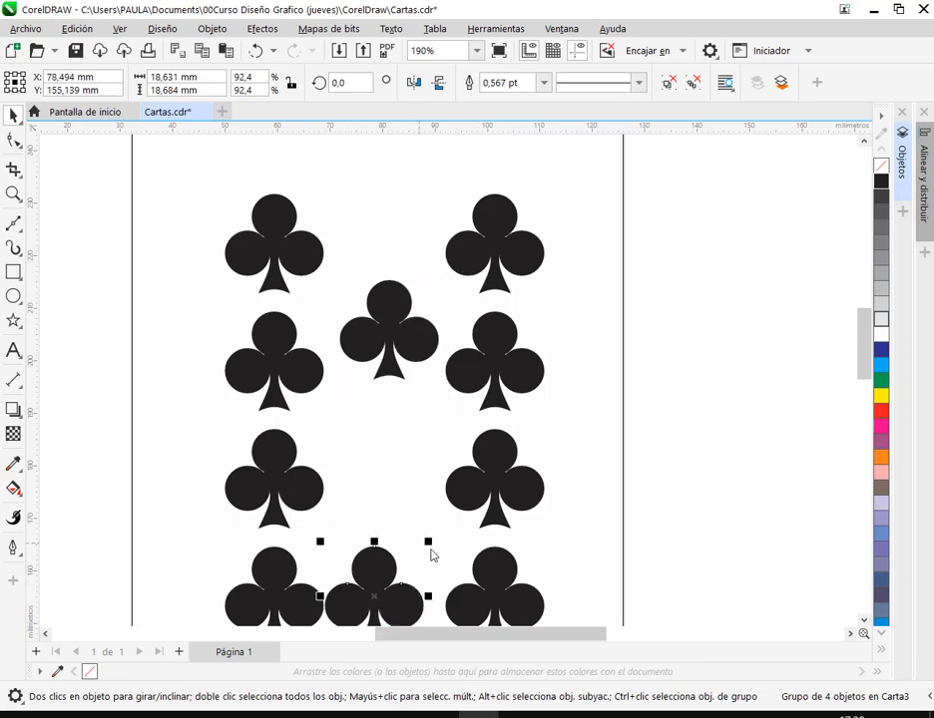
left_click_drag(442, 550, 486, 415)
Step: Examine how the clubs are arranged on the reference photo's 10 of clubs card
scroll(485, 415, "down", 2)
left_click_drag(395, 463, 650, 528)
left_click_drag(251, 316, 377, 341)
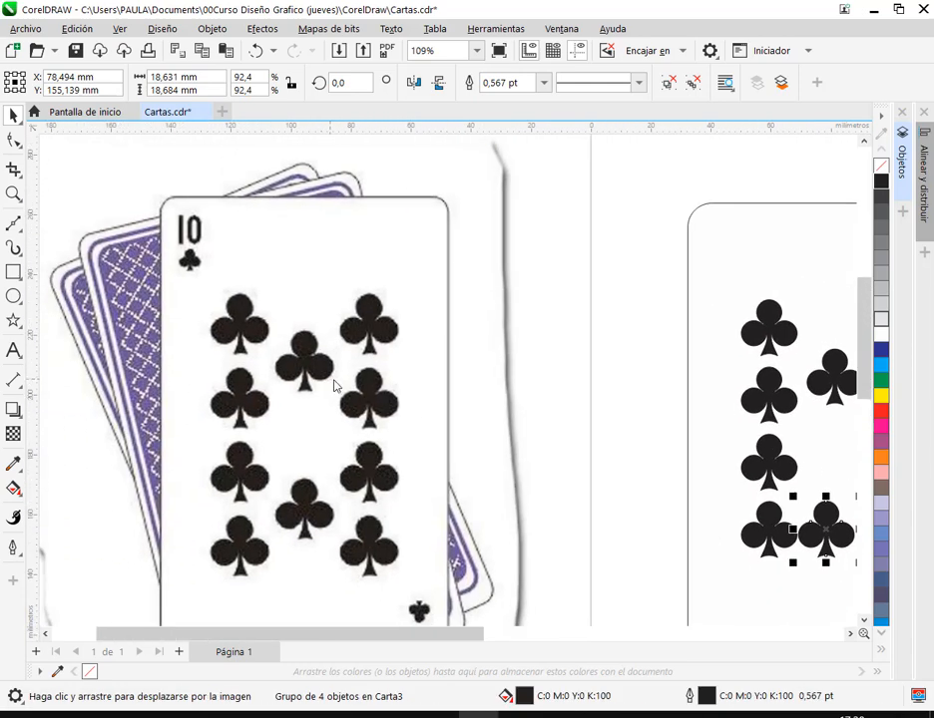
left_click_drag(210, 276, 405, 440)
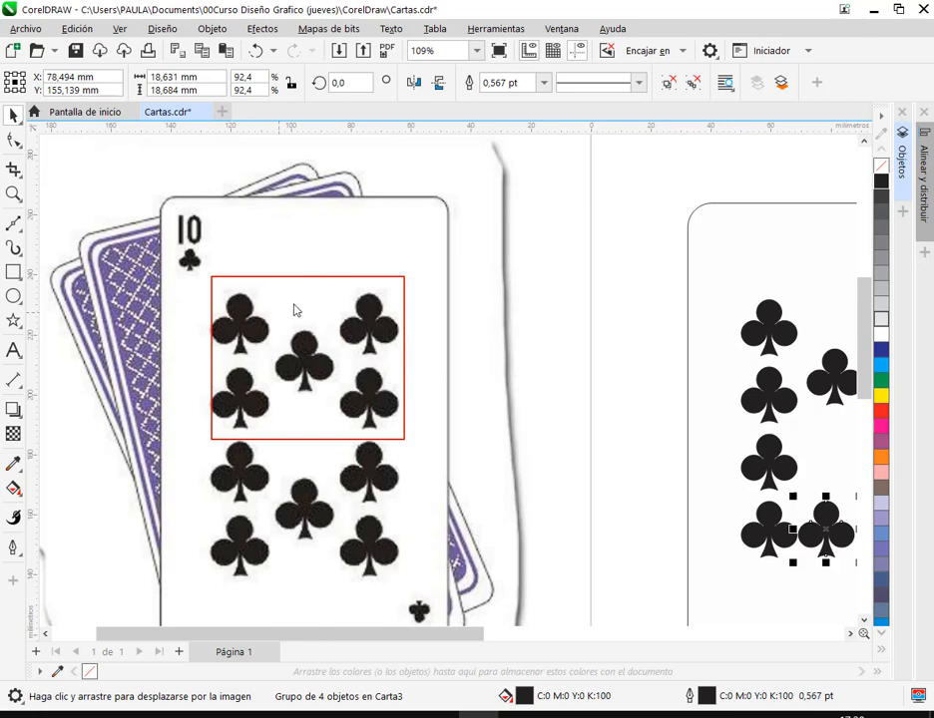
left_click_drag(206, 285, 407, 442)
mouse_move(333, 263)
left_mouse_down()
mouse_move(309, 302)
mouse_move(305, 351)
left_mouse_up()
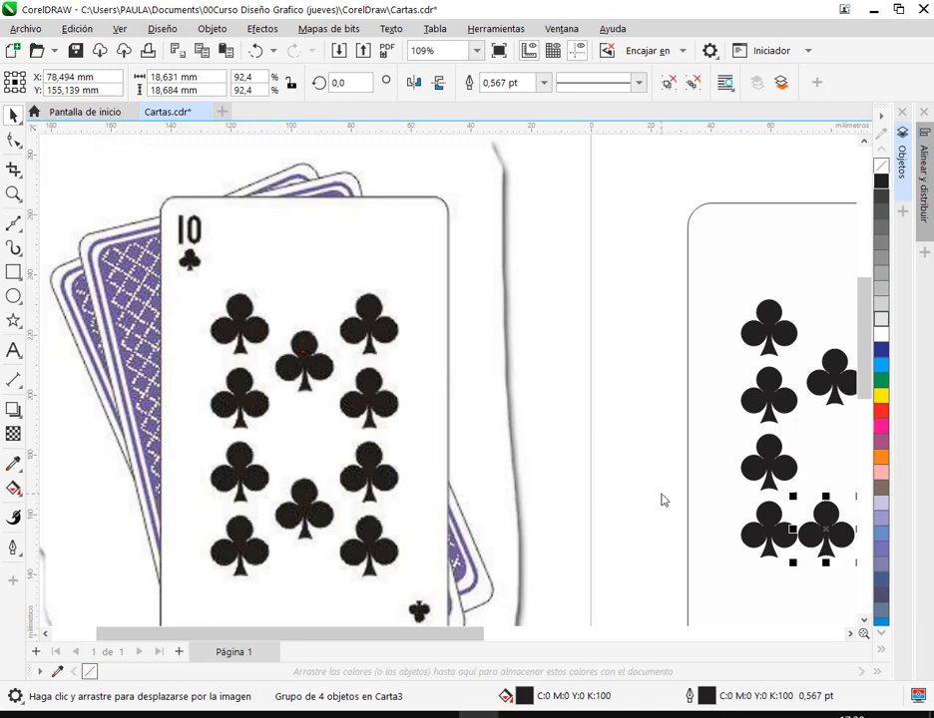
left_click_drag(661, 500, 199, 431)
Step: Ungroup all objects in the right-hand column of clubs and undo the ungrouping
left_click(424, 267)
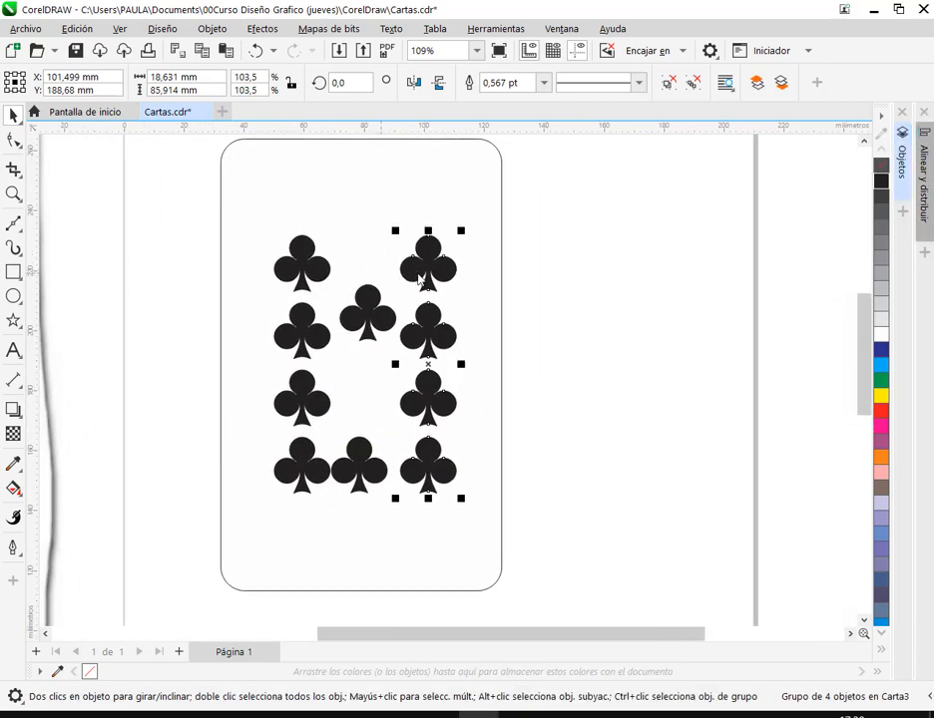
left_click(691, 83)
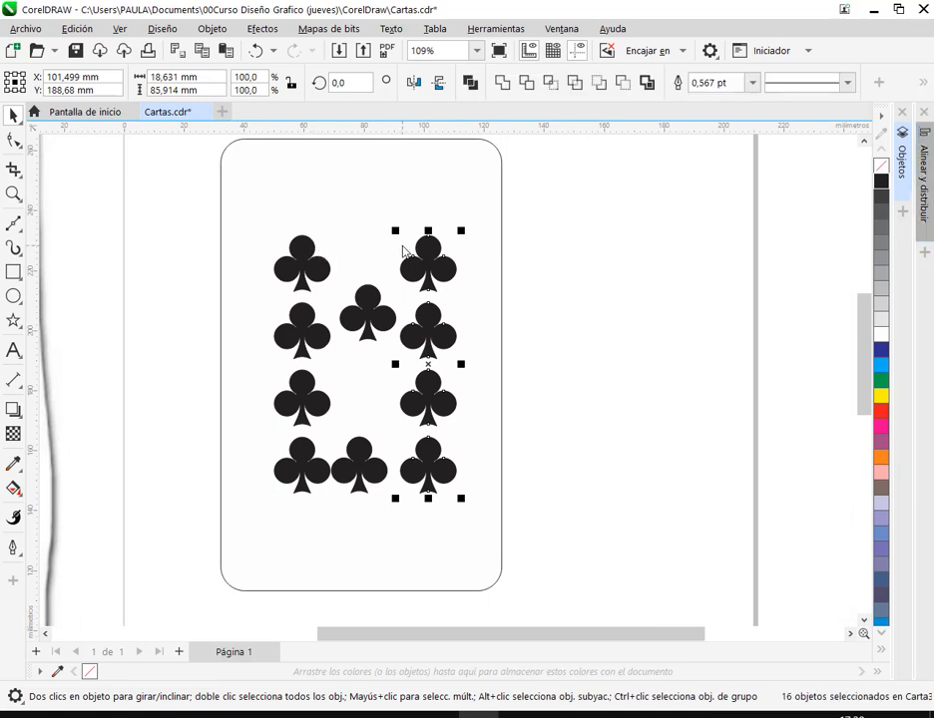
key("ctrl+z")
left_click(533, 226)
left_click(428, 265)
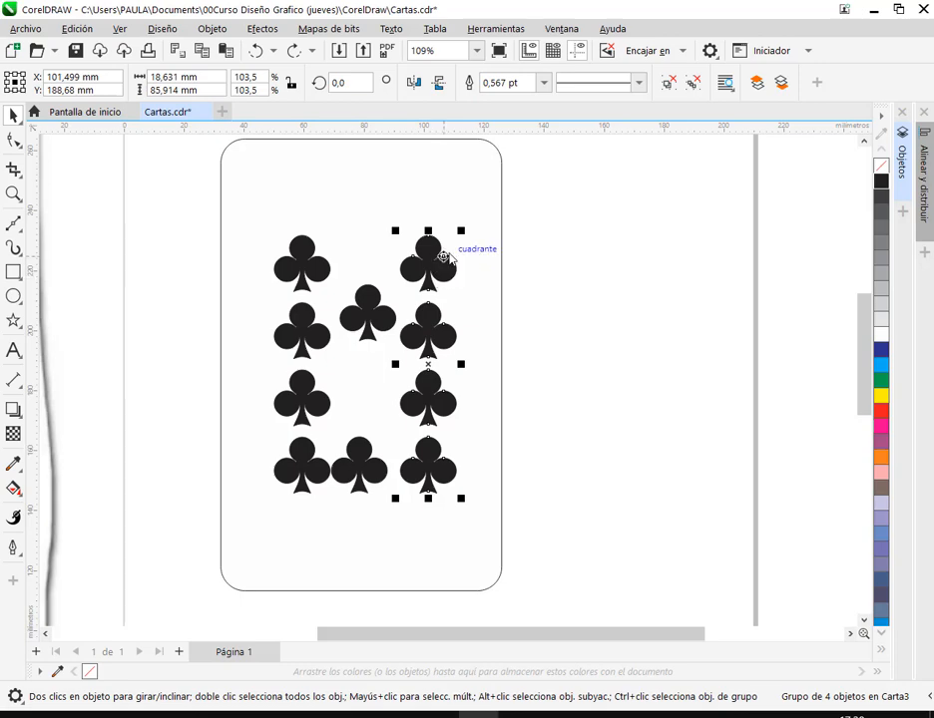
scroll(442, 279, "up", 2)
left_click(477, 304)
left_click(417, 299)
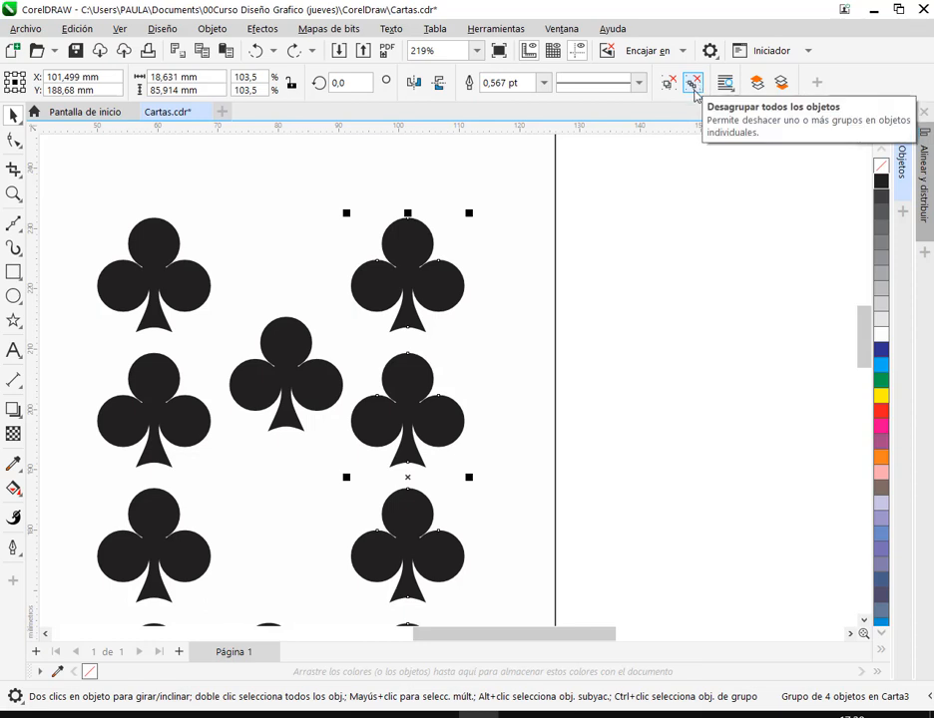
left_click(657, 333)
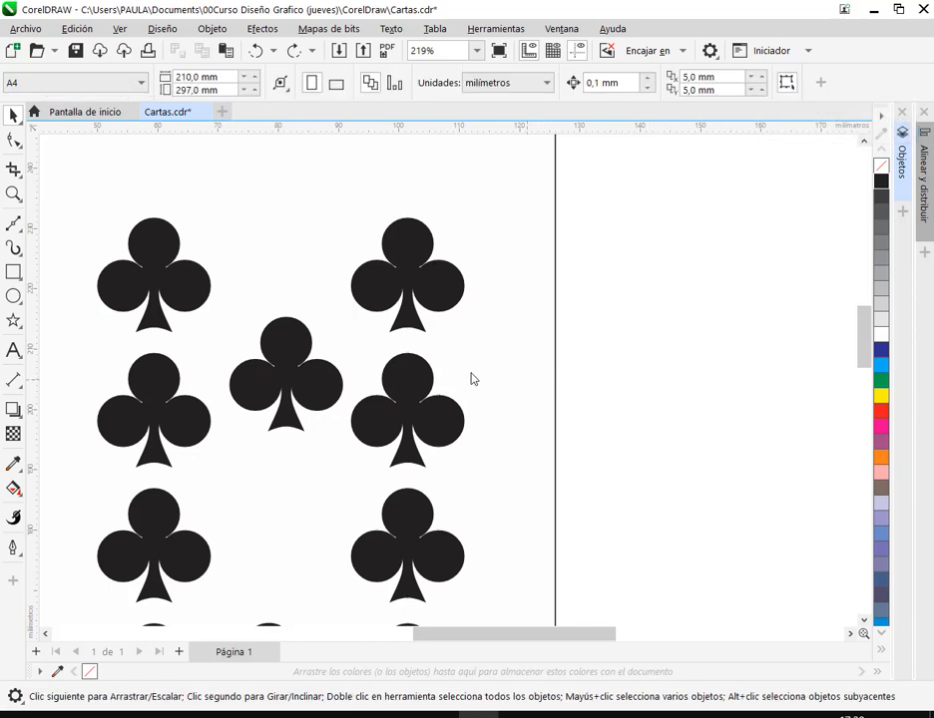
Step: Inspect the right-hand club column's group in the object list and select its first nested club group
left_click(415, 281)
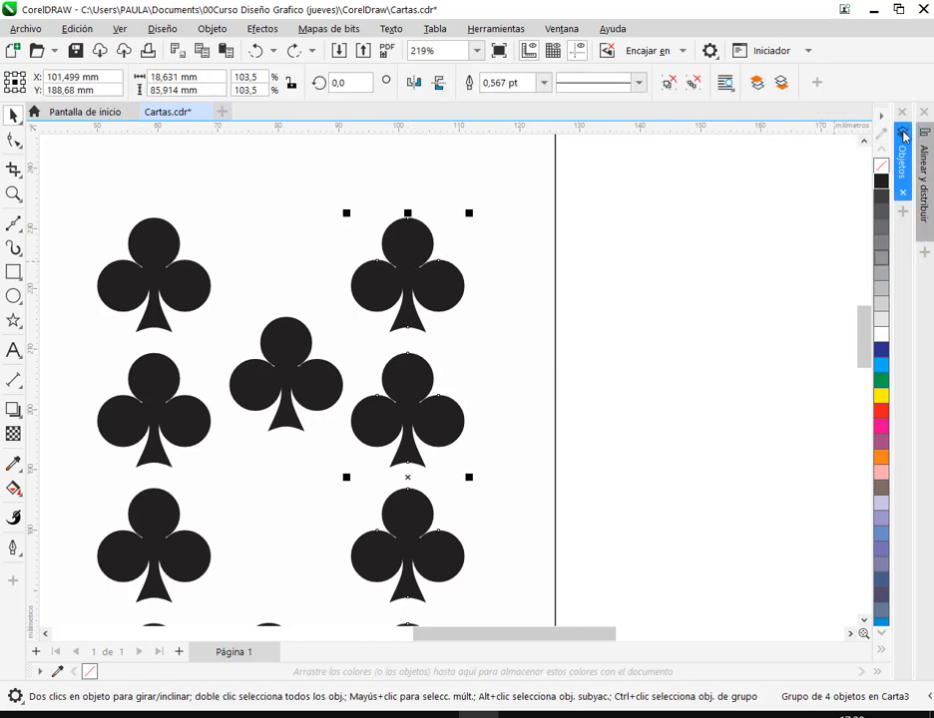
left_click(901, 140)
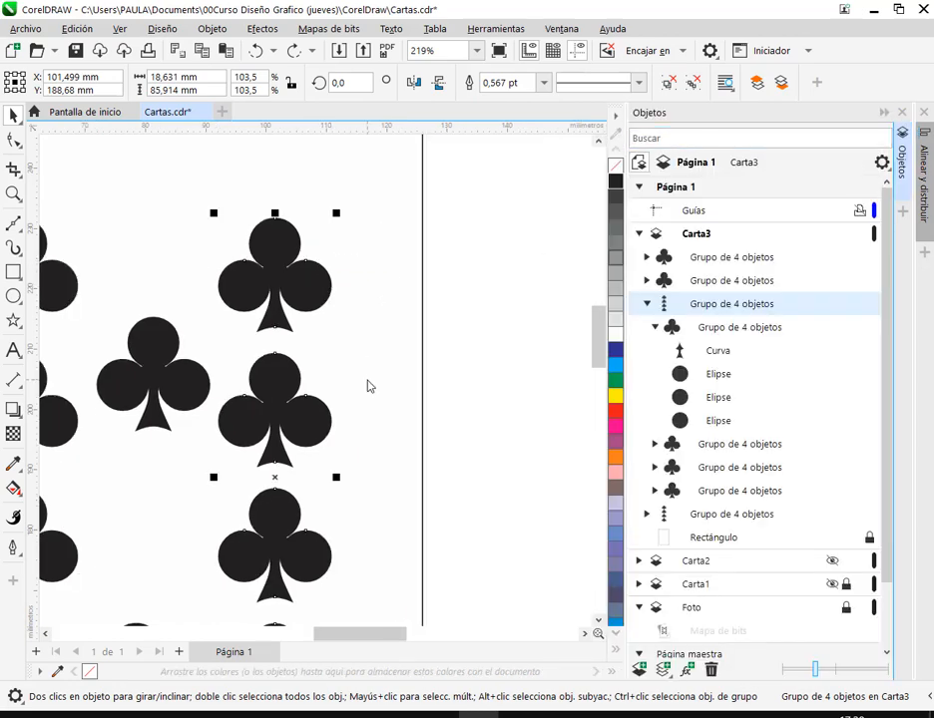
scroll(367, 386, "down", 3)
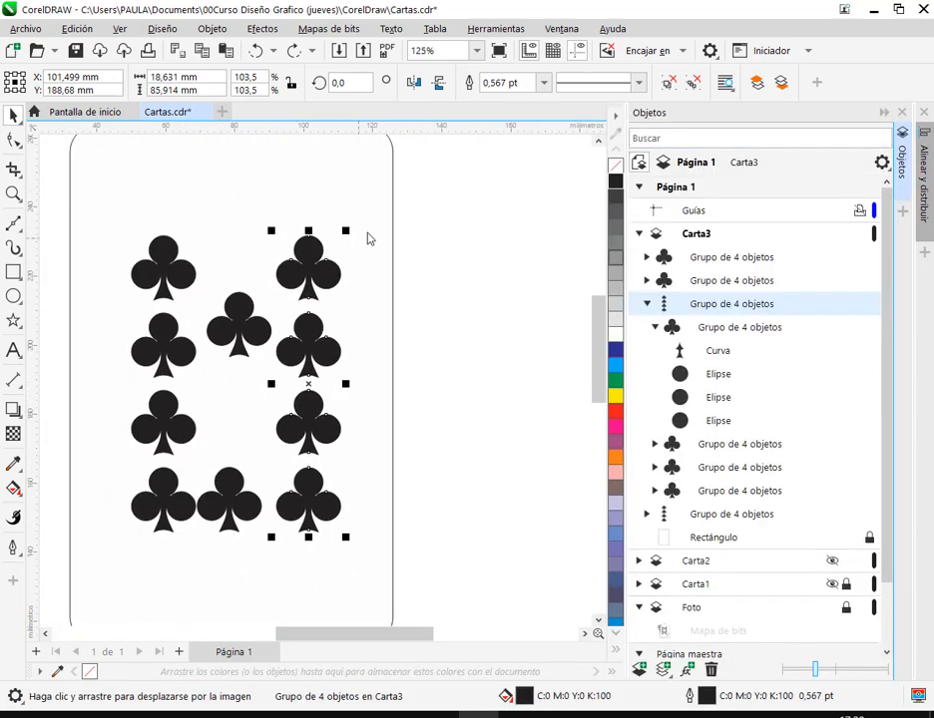
left_click_drag(365, 216, 267, 554)
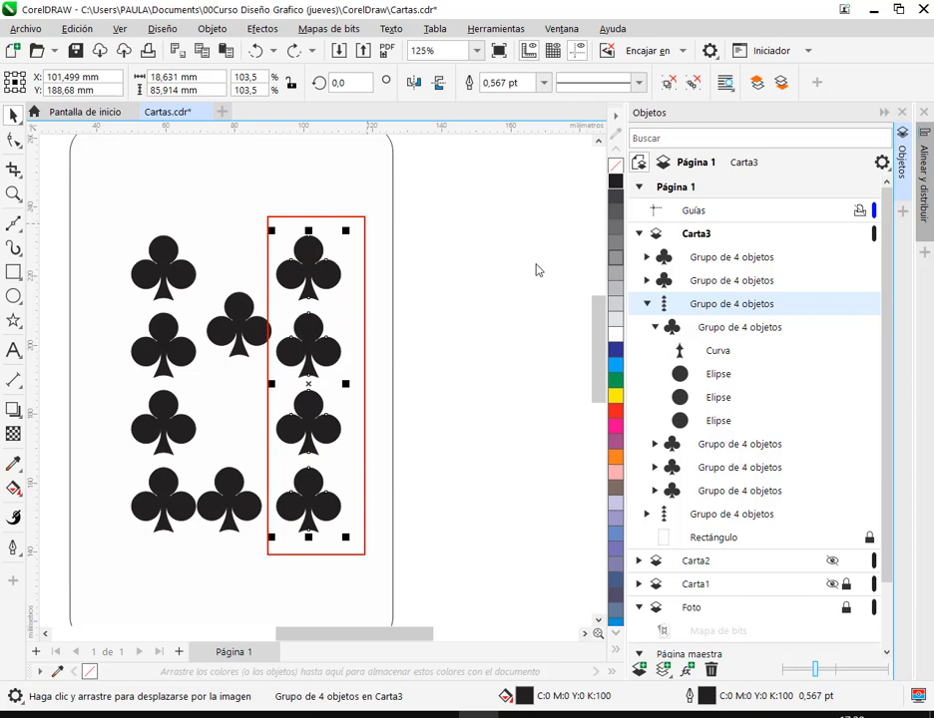
left_click(652, 326)
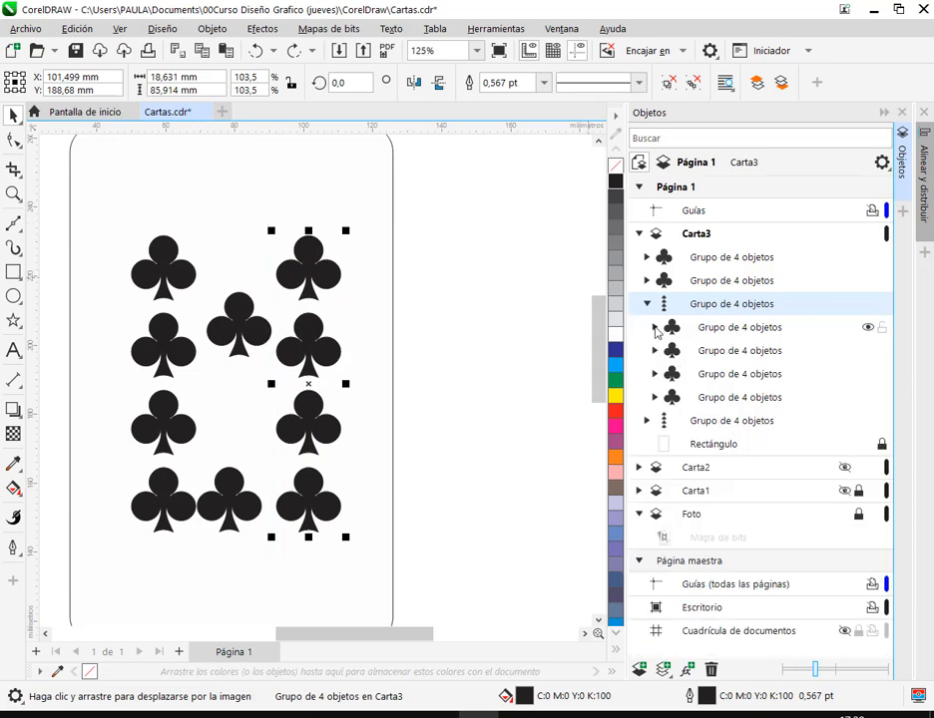
left_click(729, 330)
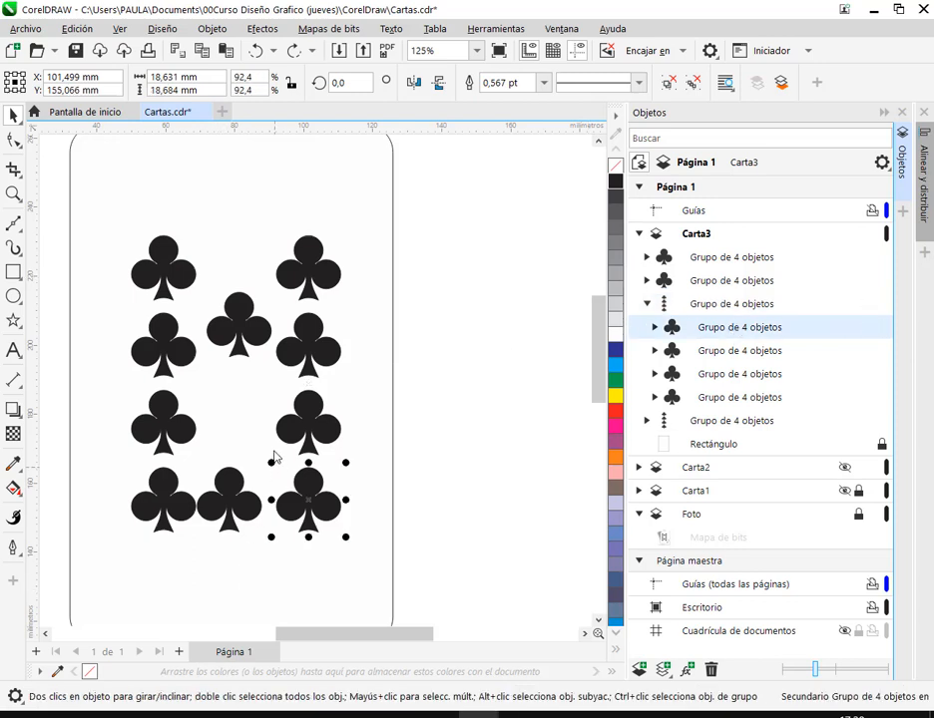
Step: Examine the curve and three ellipses inside the first nested club group and collapse the groups again
left_click(654, 327)
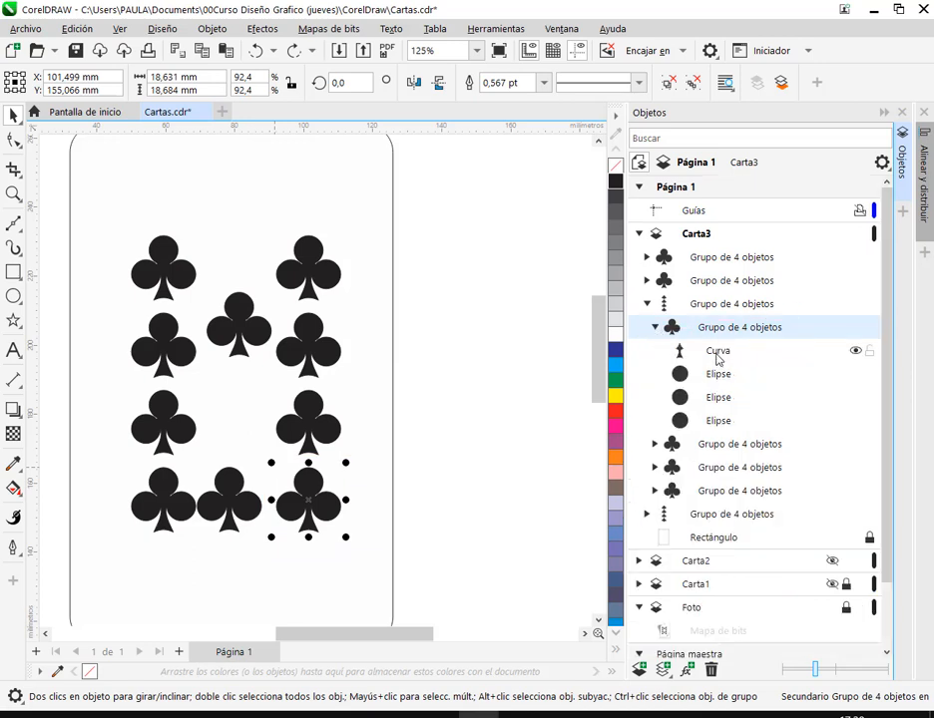
left_click(717, 354)
left_click(717, 376)
left_click(718, 398)
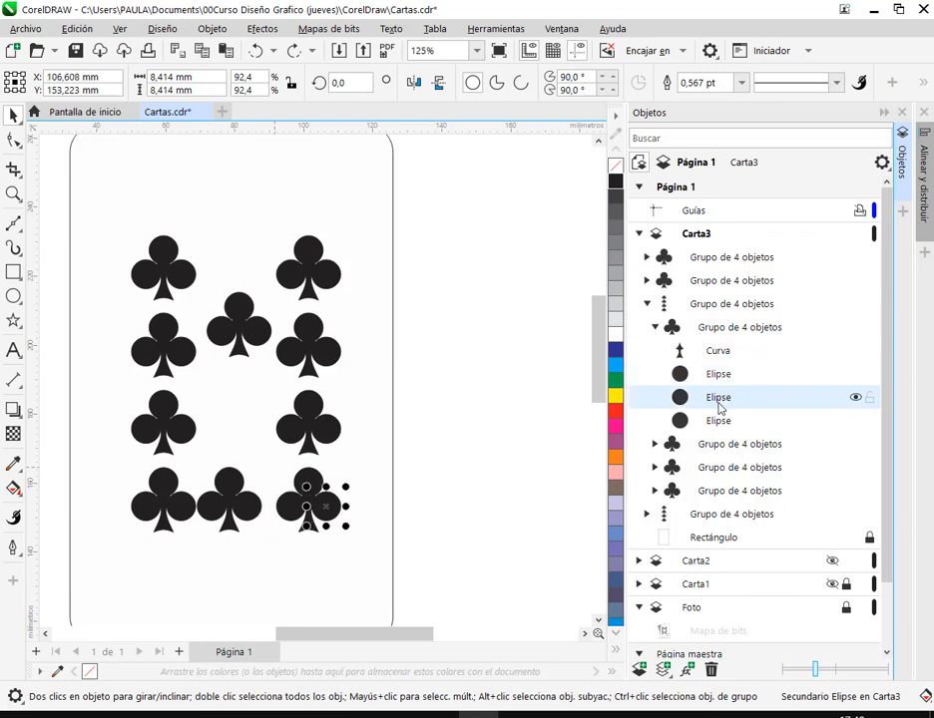
left_click(722, 423)
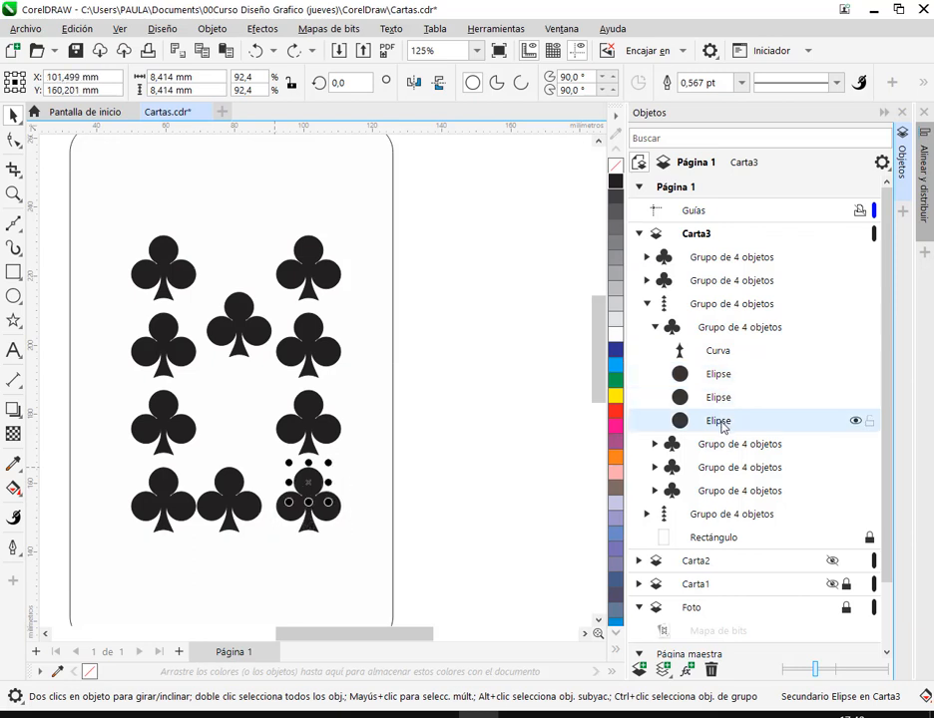
left_click(714, 335)
left_click(654, 327)
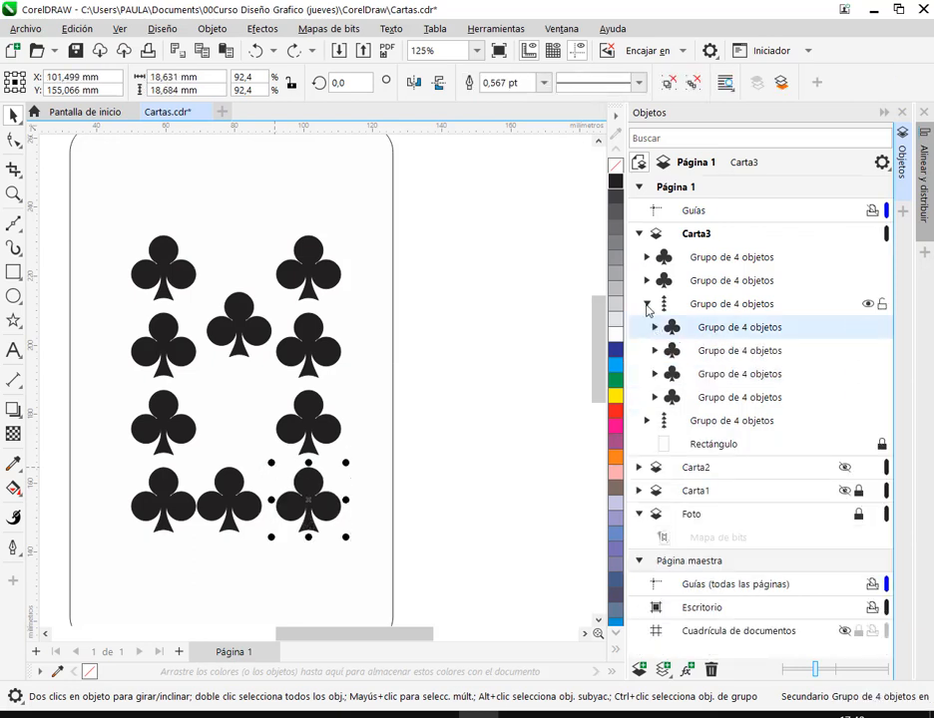
left_click(647, 306)
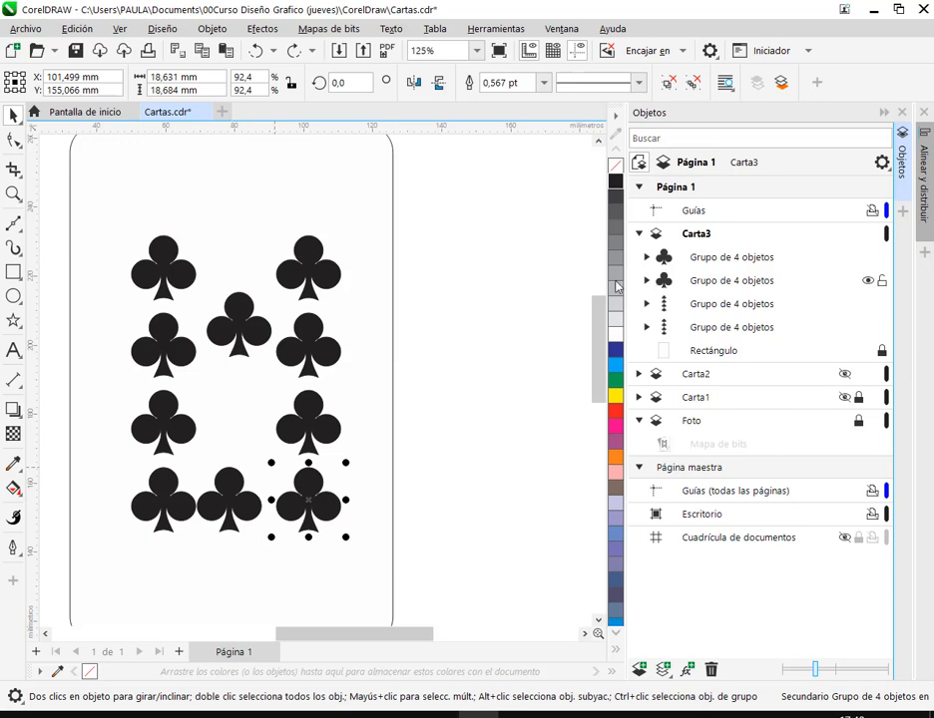
Step: Ungroup all objects in the right-hand column of clubs into individual curves and ellipses, and deselect them
left_click(327, 270)
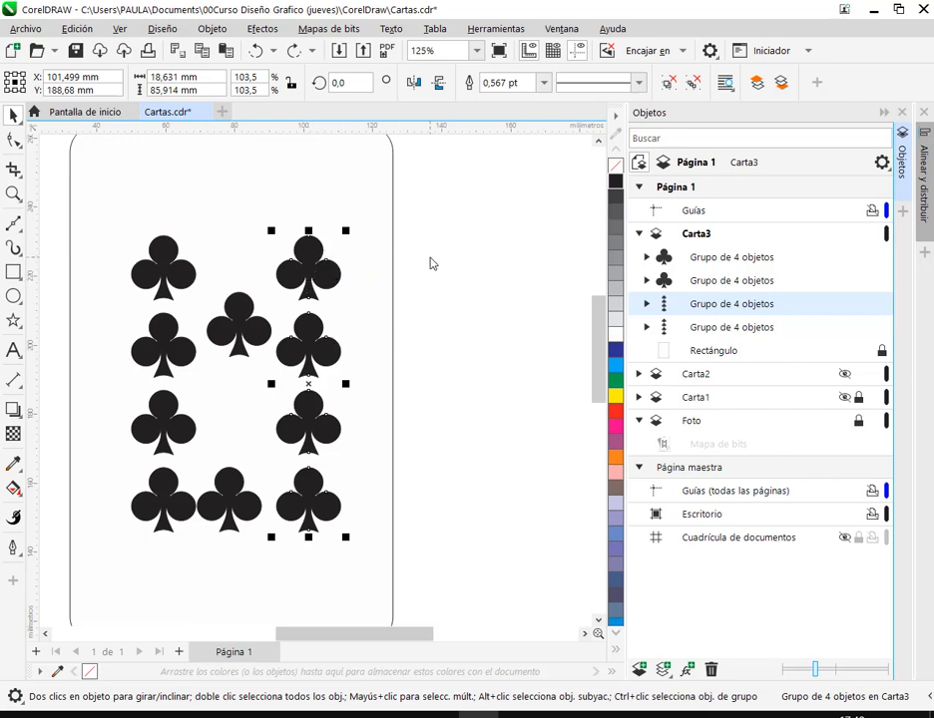
left_click(694, 86)
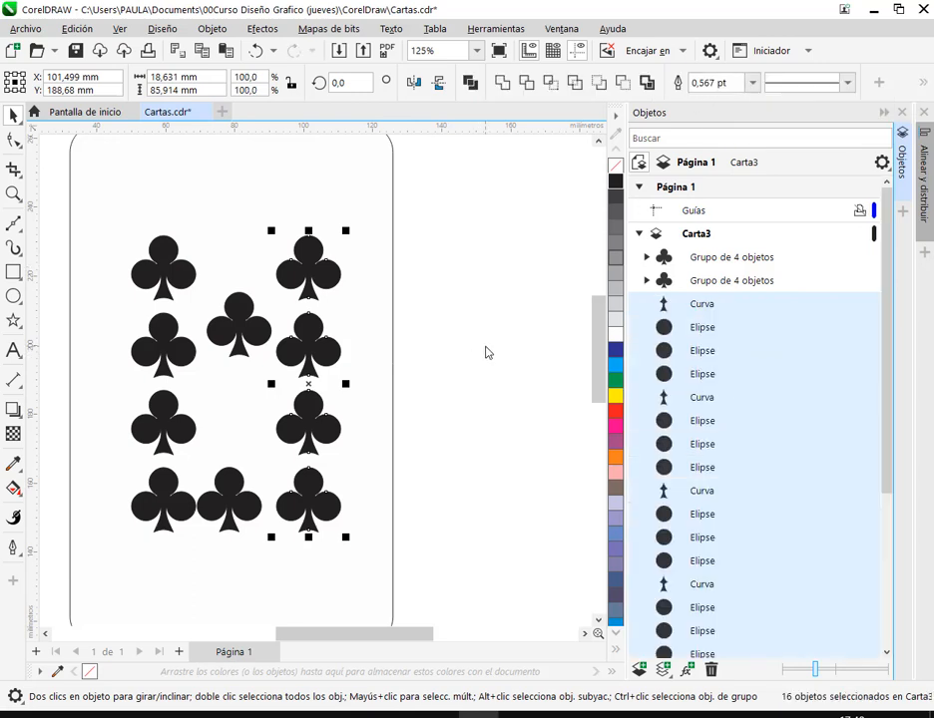
scroll(703, 300, "down", 3)
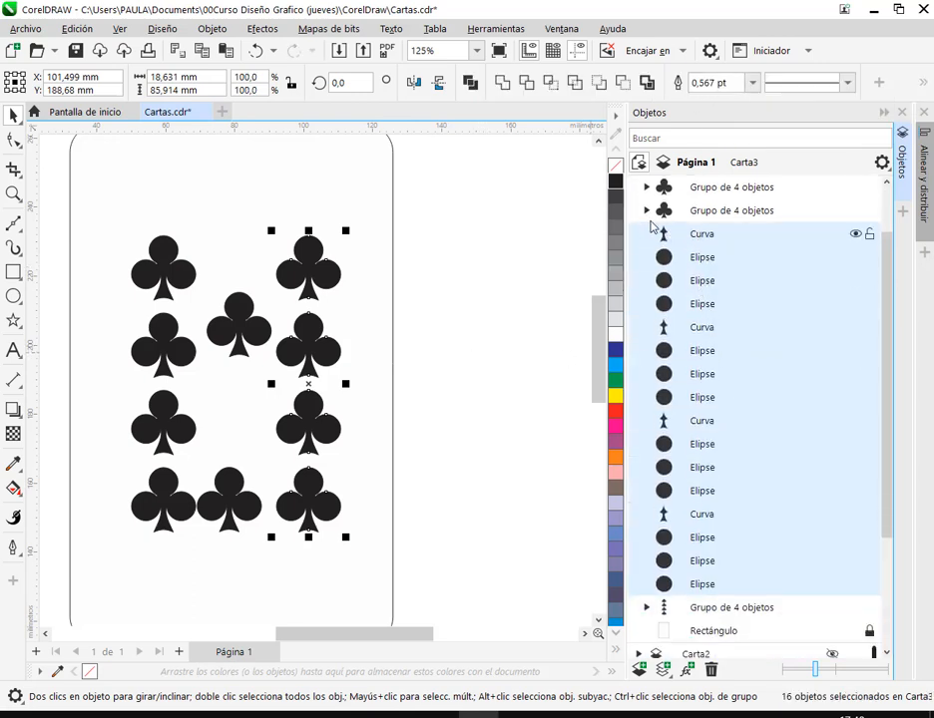
mouse_move(650, 219)
left_mouse_down()
mouse_move(758, 544)
mouse_move(732, 599)
left_mouse_up()
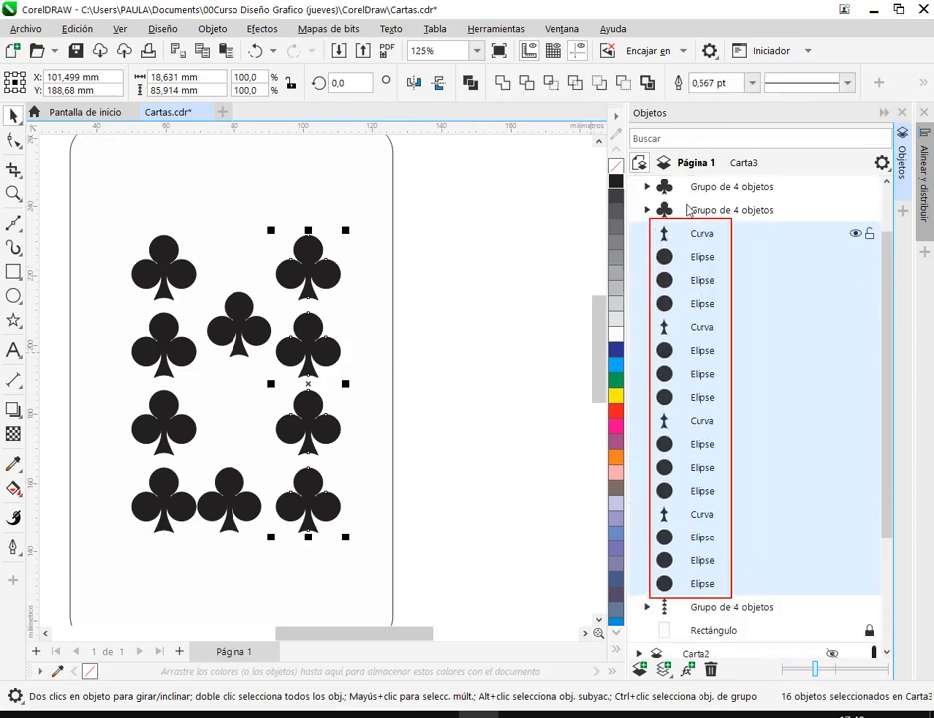
key("Escape")
left_click(467, 275)
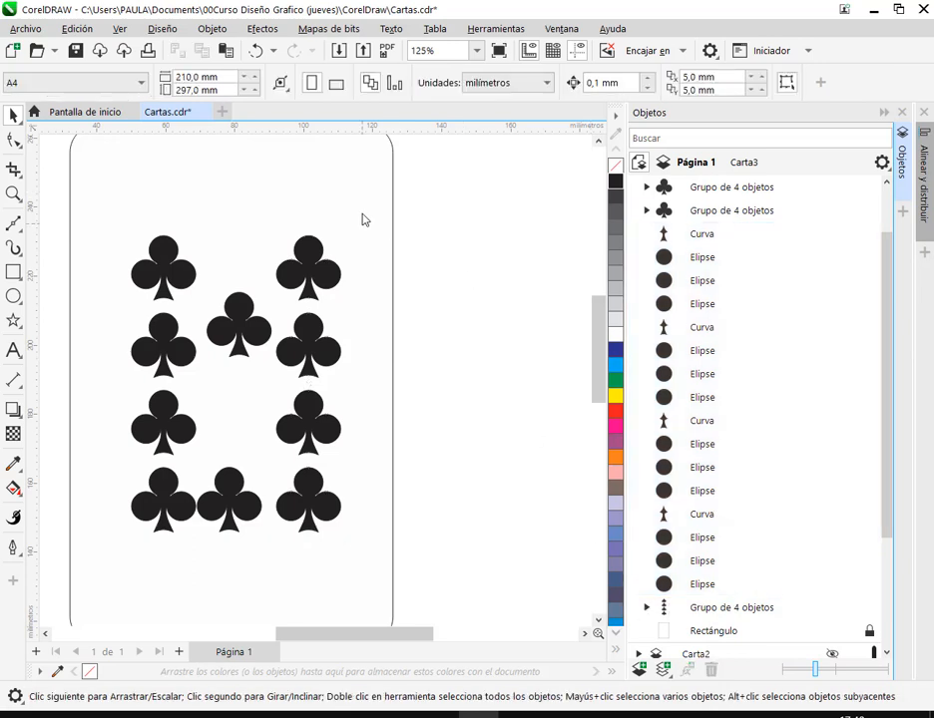
Step: Try moving the three circles of the right column's top club apart and undo the moves
left_click_drag(317, 256, 308, 237)
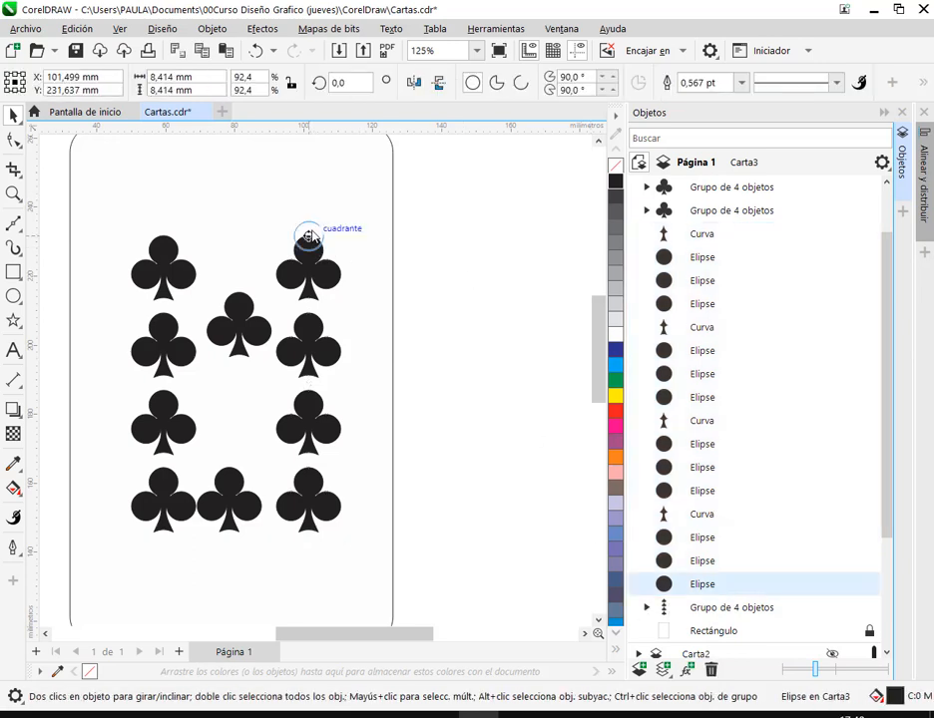
left_click_drag(337, 277, 286, 272)
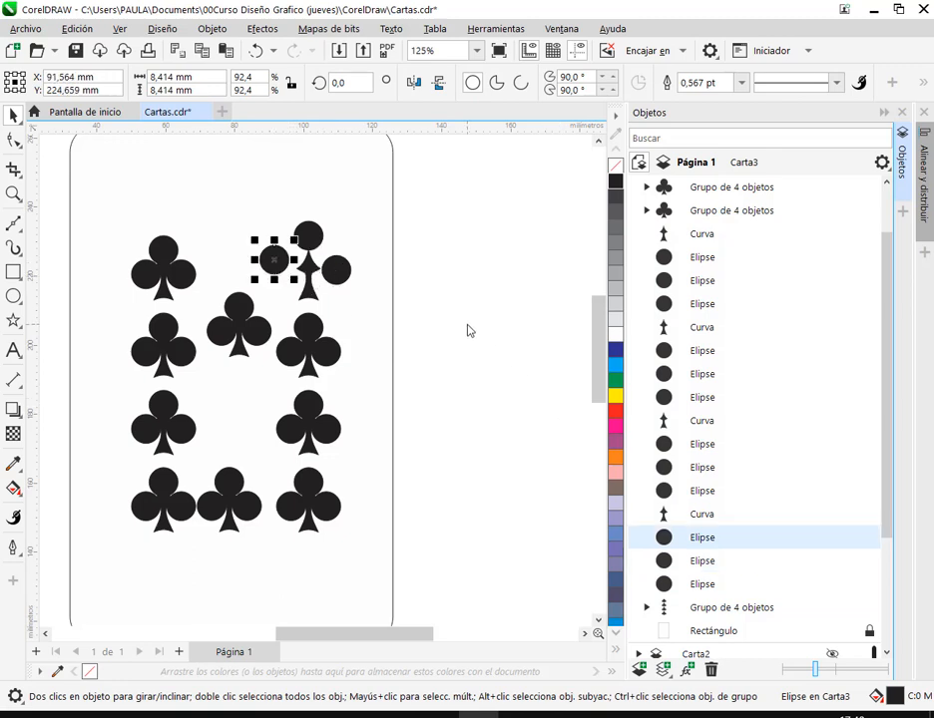
key("ctrl+z")
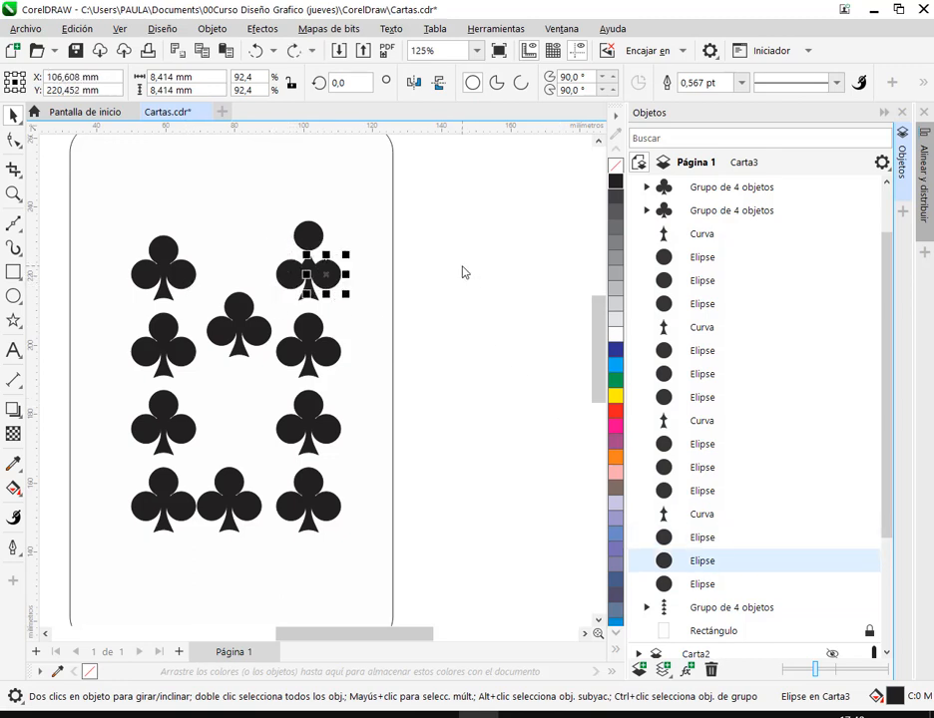
key("ctrl+z")
left_click(446, 289)
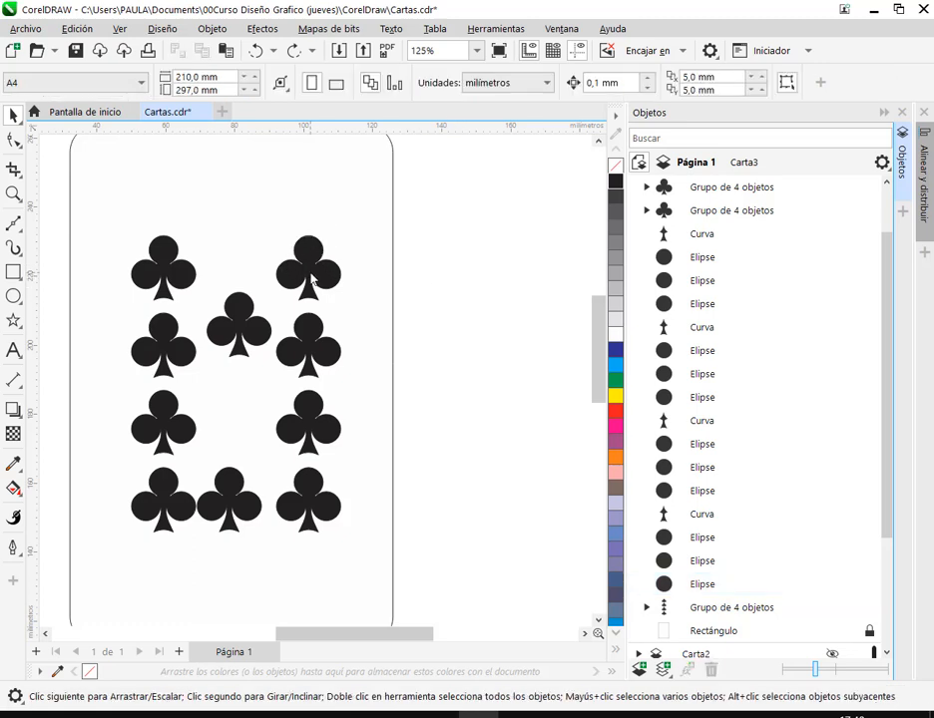
Step: Compare the still grouped left column and centre club with the right column's loose objects in the object list
left_click(300, 284)
left_click(166, 266)
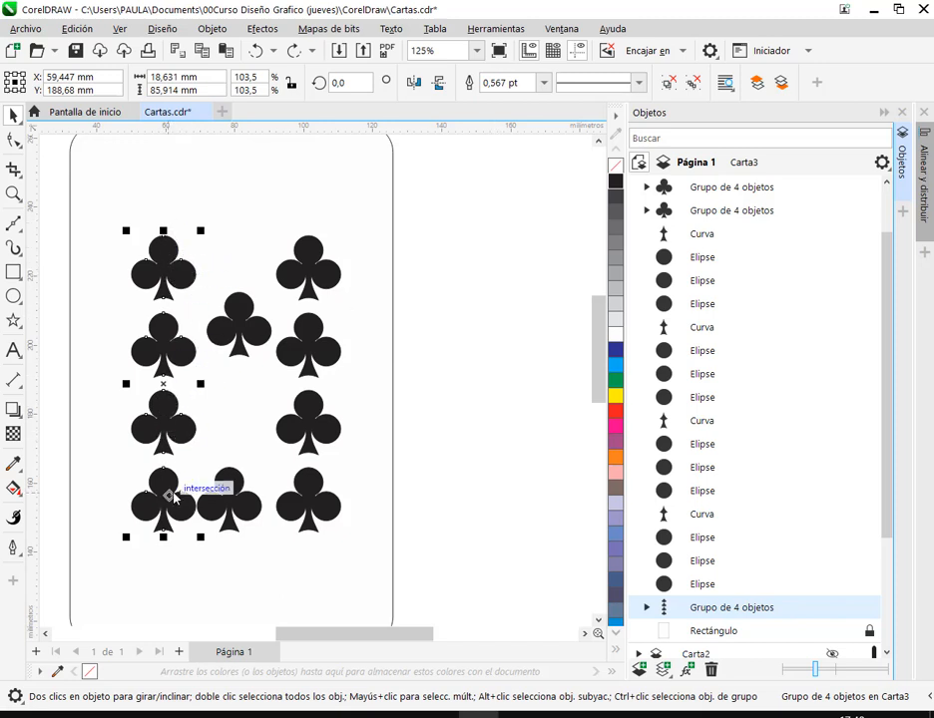
left_click(668, 215)
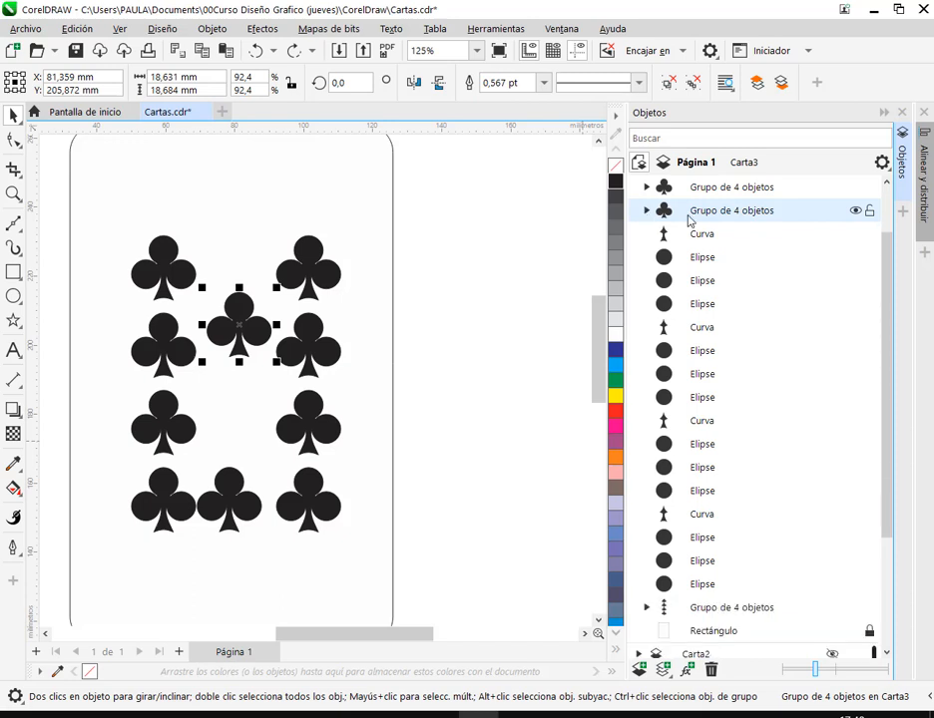
scroll(665, 211, "up", 1)
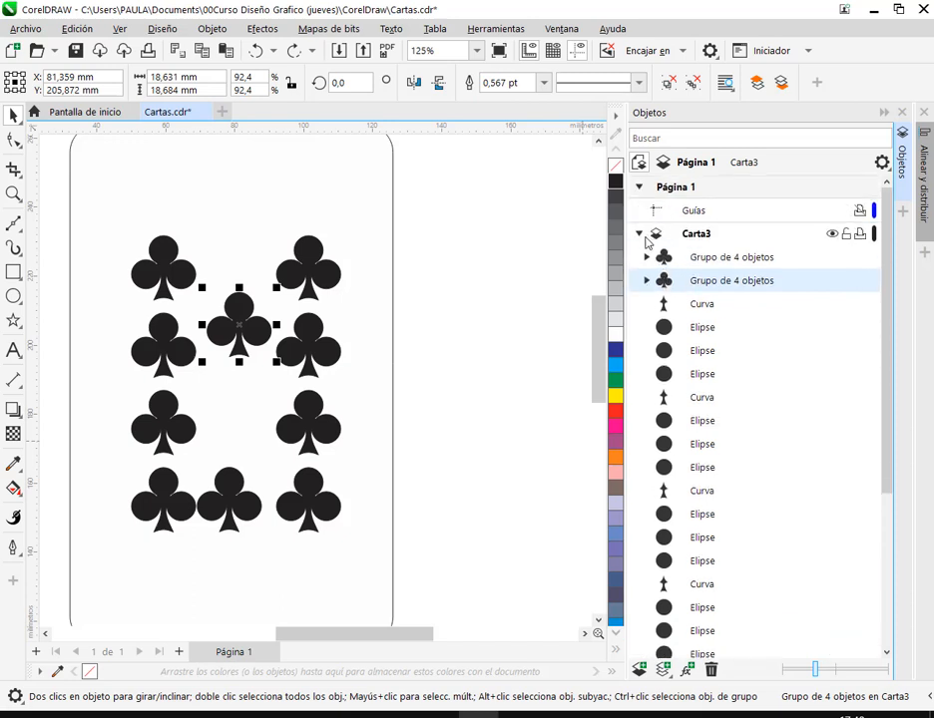
scroll(687, 297, "down", 3)
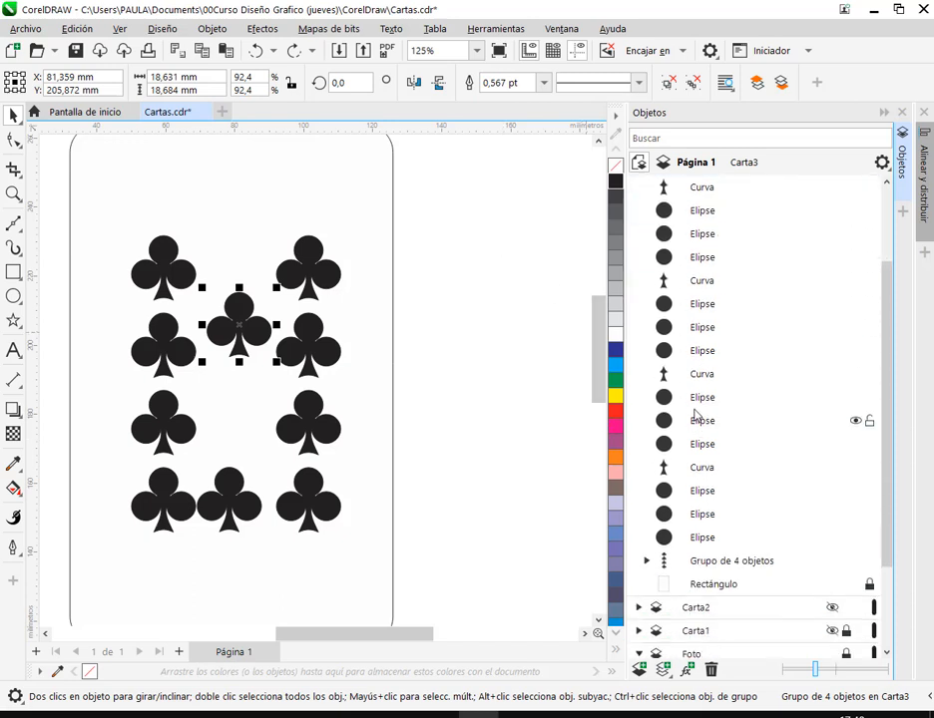
left_click(739, 468)
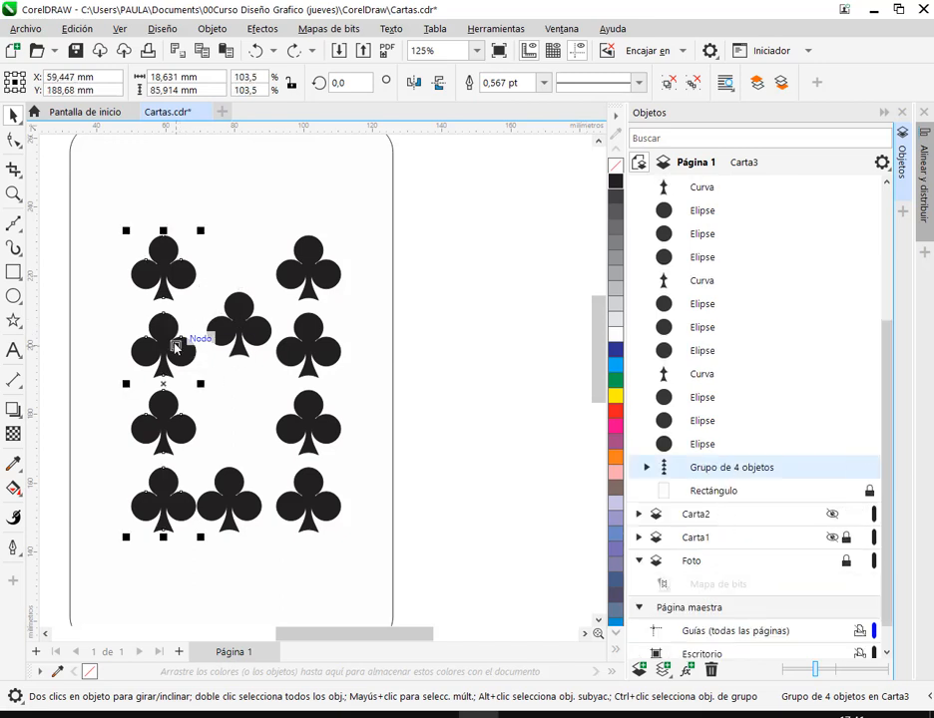
Step: Ungroup the left-hand column into its four separate club groups and select only its top club
left_click(667, 85)
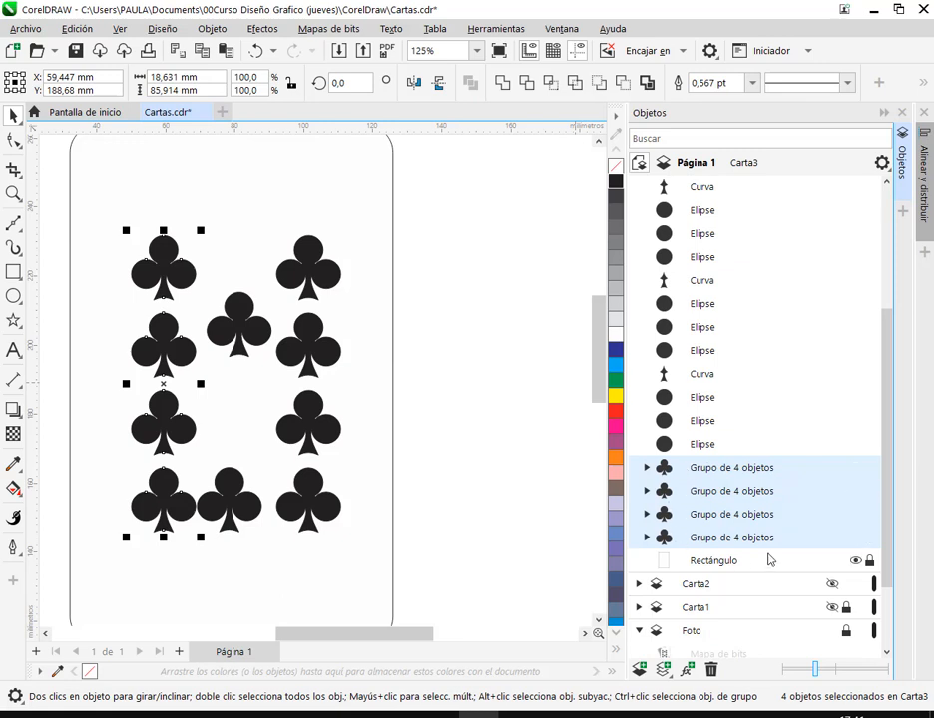
left_click(421, 292)
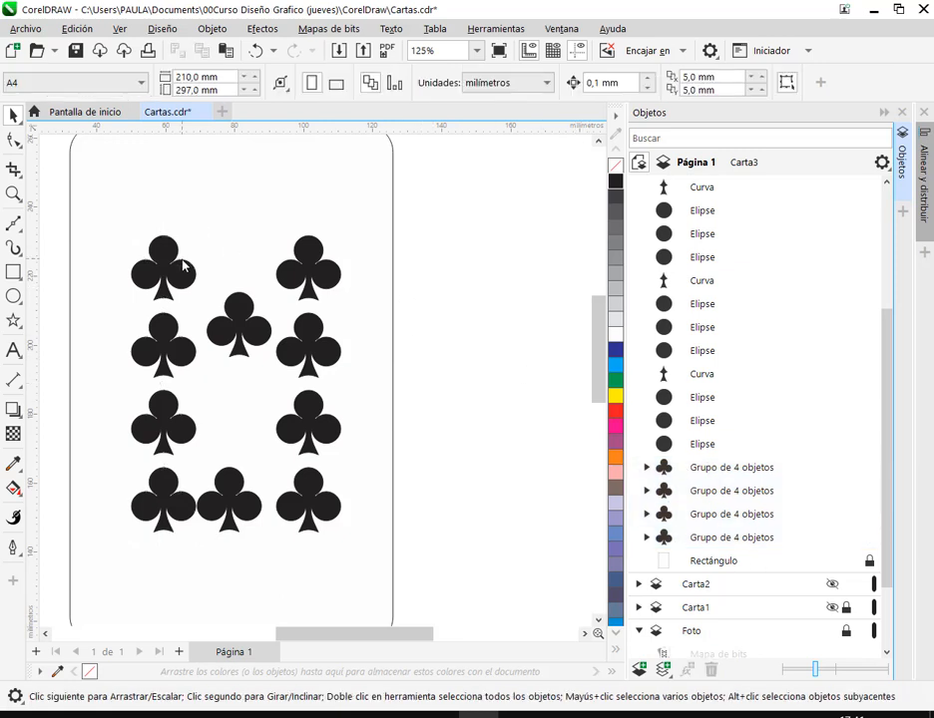
left_click(181, 278)
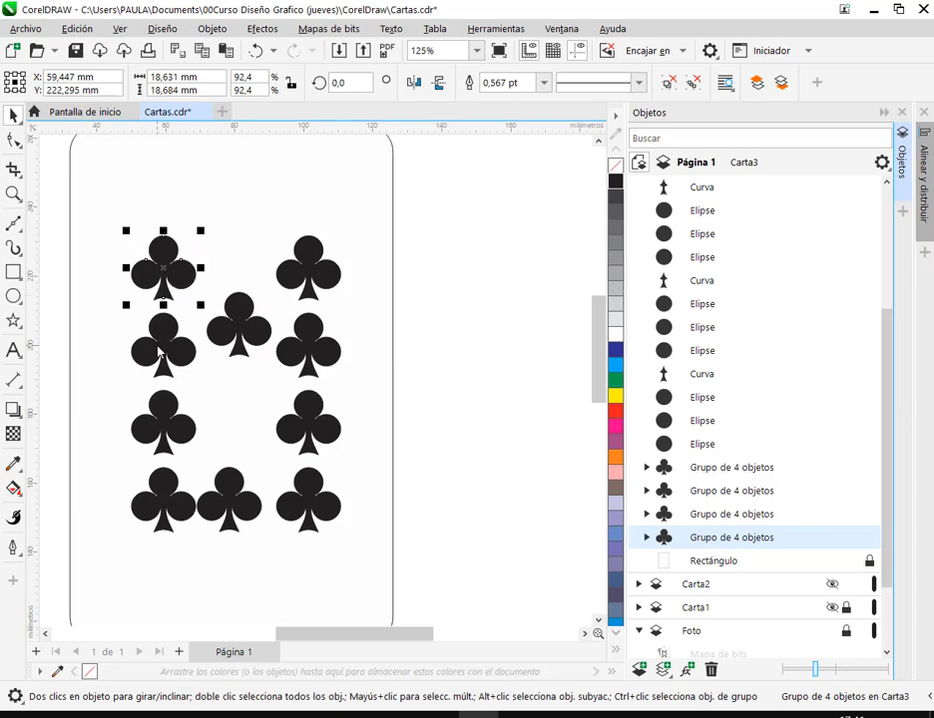
Step: Compare the selection of the top-right club's loose circle with the top-left club's group, and collapse the object list
left_click(329, 270)
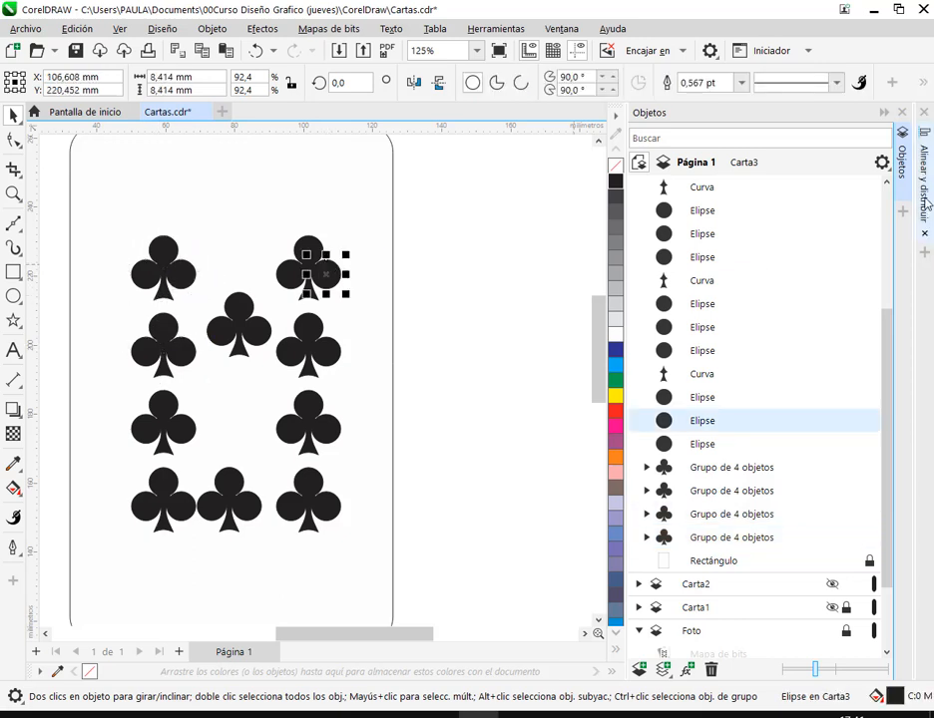
left_click(883, 112)
left_click(346, 272)
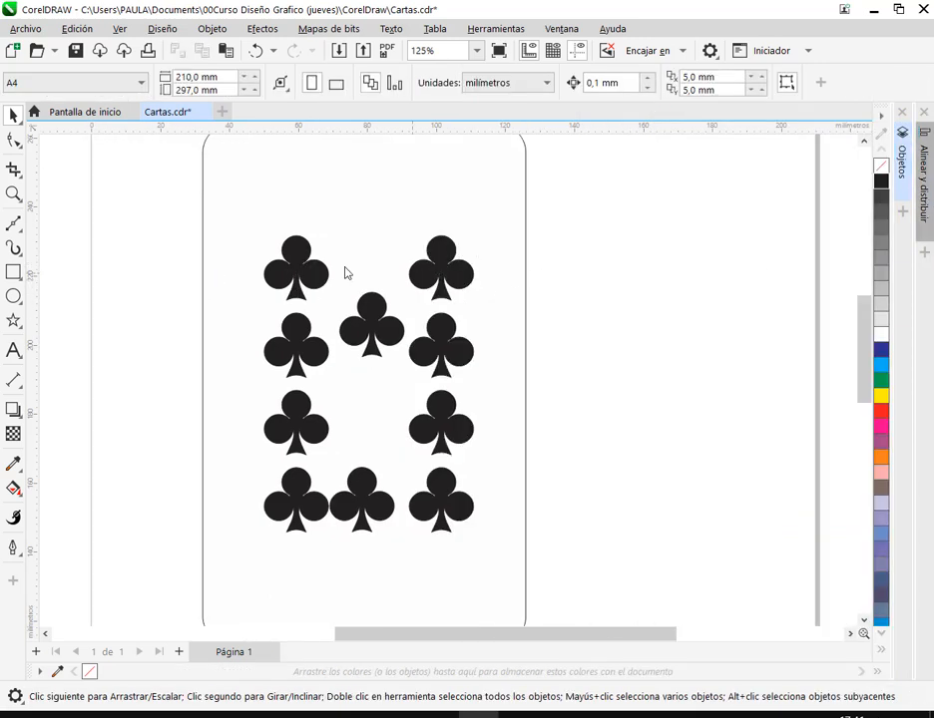
left_click(310, 274)
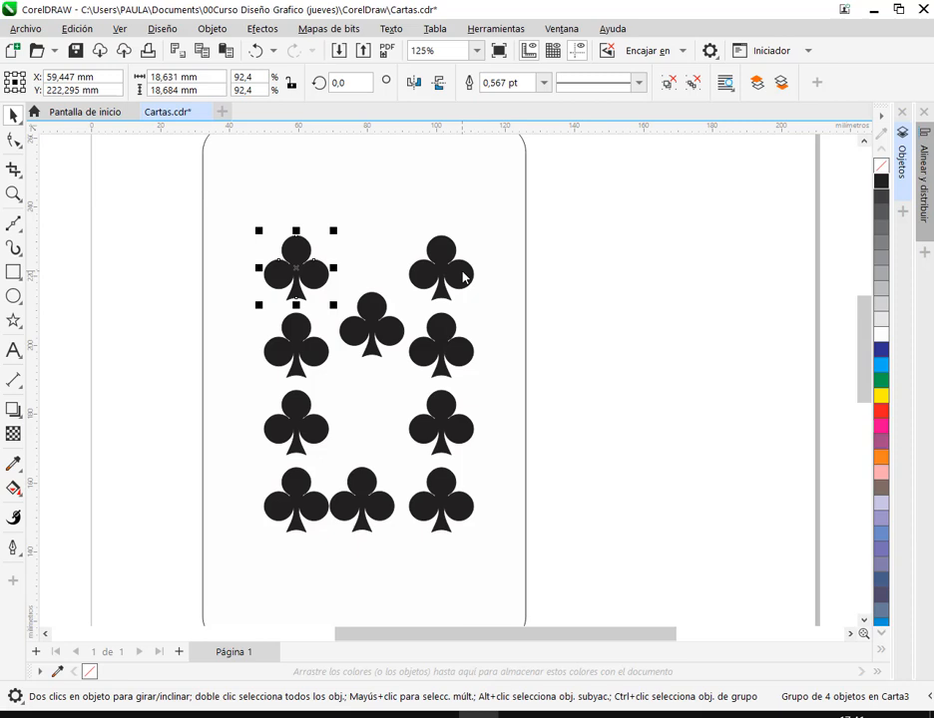
Step: Group the loose pieces of the right-hand column's clubs club by club, starting from the top one
scroll(502, 297, "up", 2)
left_click_drag(463, 176, 339, 313)
key("ctrl+g")
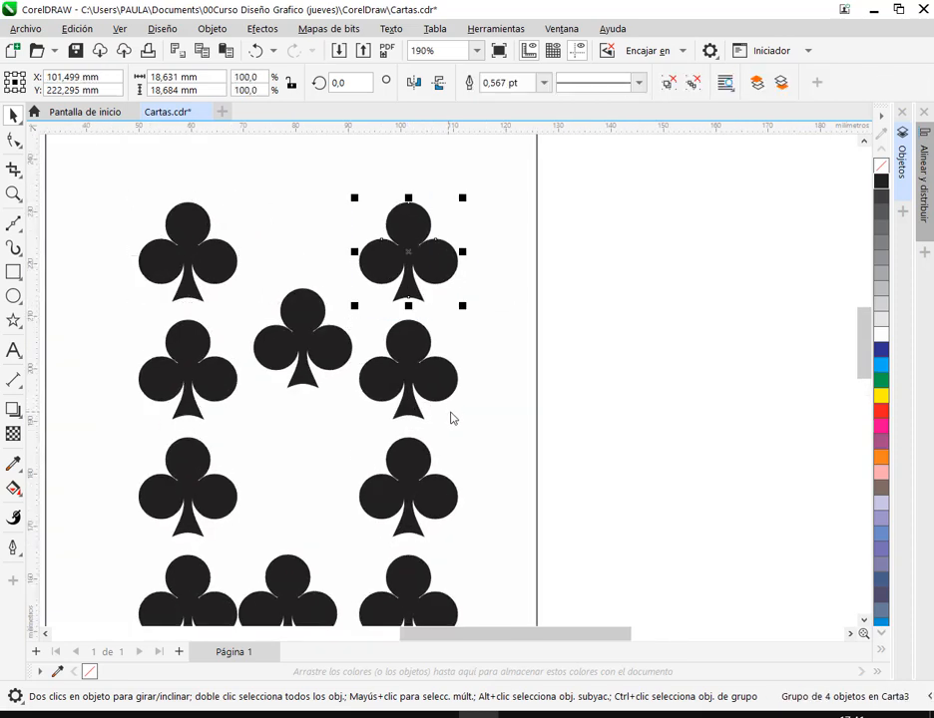
left_click_drag(450, 410, 504, 281)
left_click_drag(553, 181, 411, 311)
left_click_drag(542, 300, 403, 409)
left_click_drag(539, 537, 405, 424)
Step: Try moving each of the right-hand column's four clubs outward and undo every move
left_click_drag(452, 451, 541, 457)
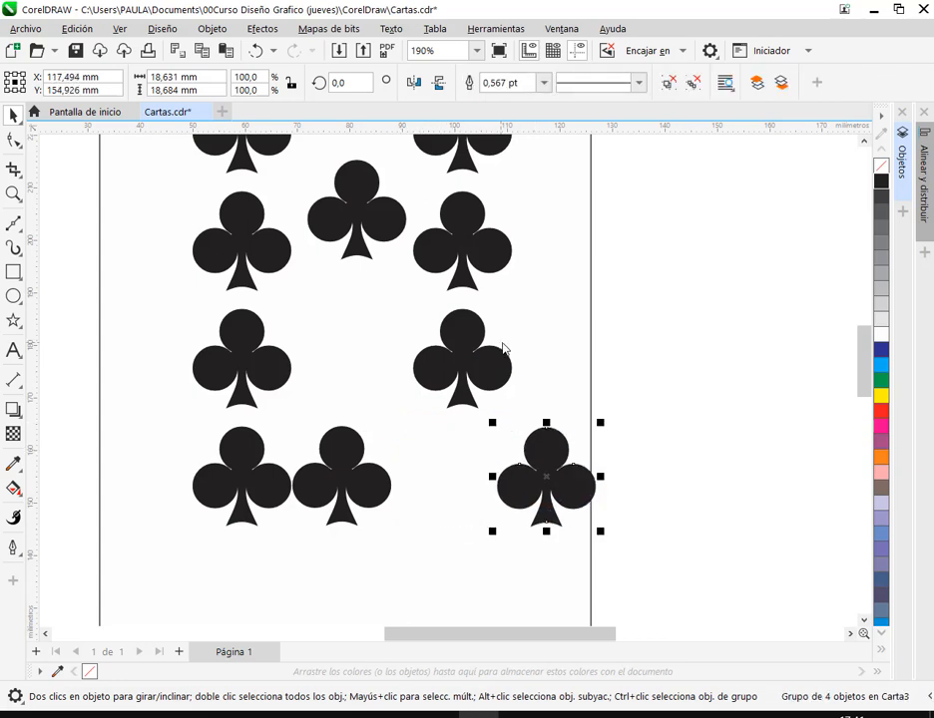
key("ctrl+z")
left_click(524, 380)
left_click_drag(458, 479, 521, 472)
key("ctrl+z")
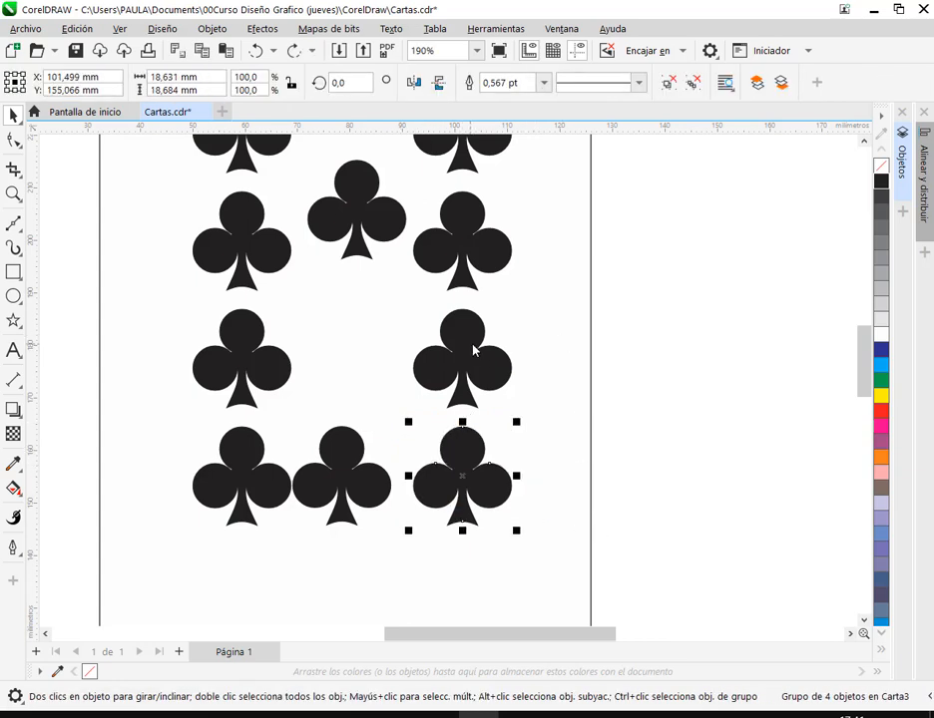
left_click_drag(473, 349, 565, 338)
key("ctrl+z")
left_click_drag(495, 254, 579, 260)
key("ctrl+z")
scroll(568, 242, "up", 3)
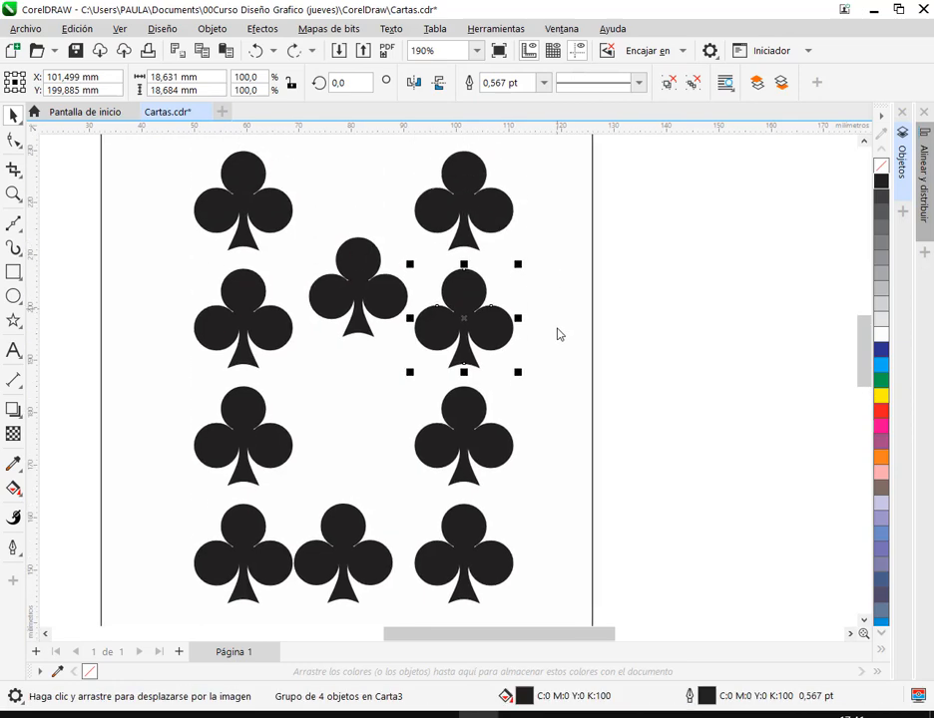
left_click_drag(484, 270, 543, 247)
key("ctrl+z")
scroll(546, 278, "down", 1)
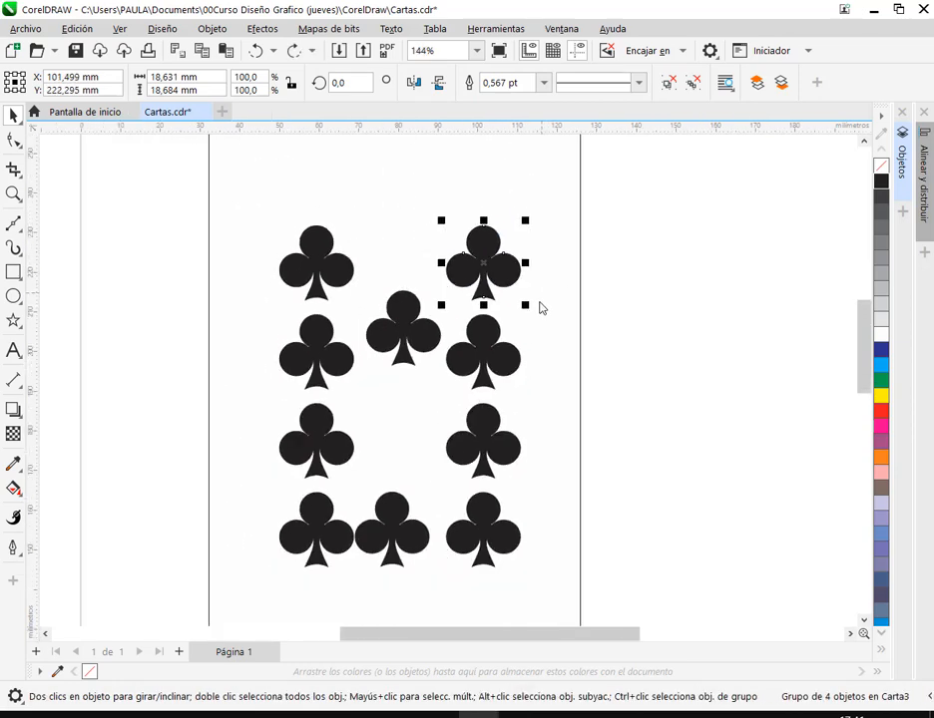
Step: Group the upper two clubs of the left column with the upper two clubs of the right column
left_click(666, 302)
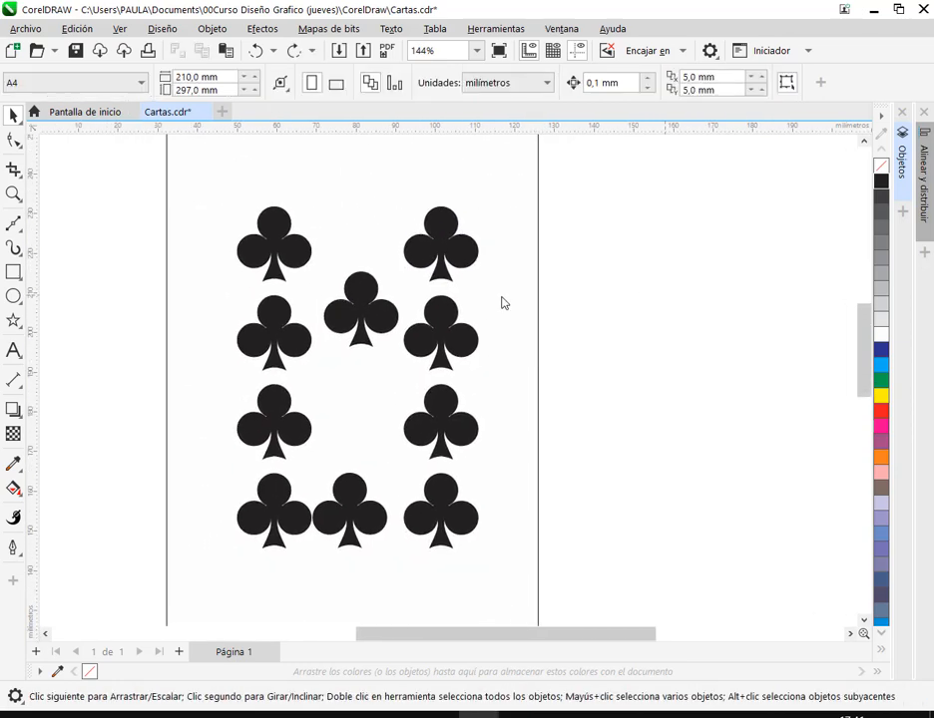
left_click(456, 340)
left_click(445, 252, "shift")
left_click(278, 268, "shift")
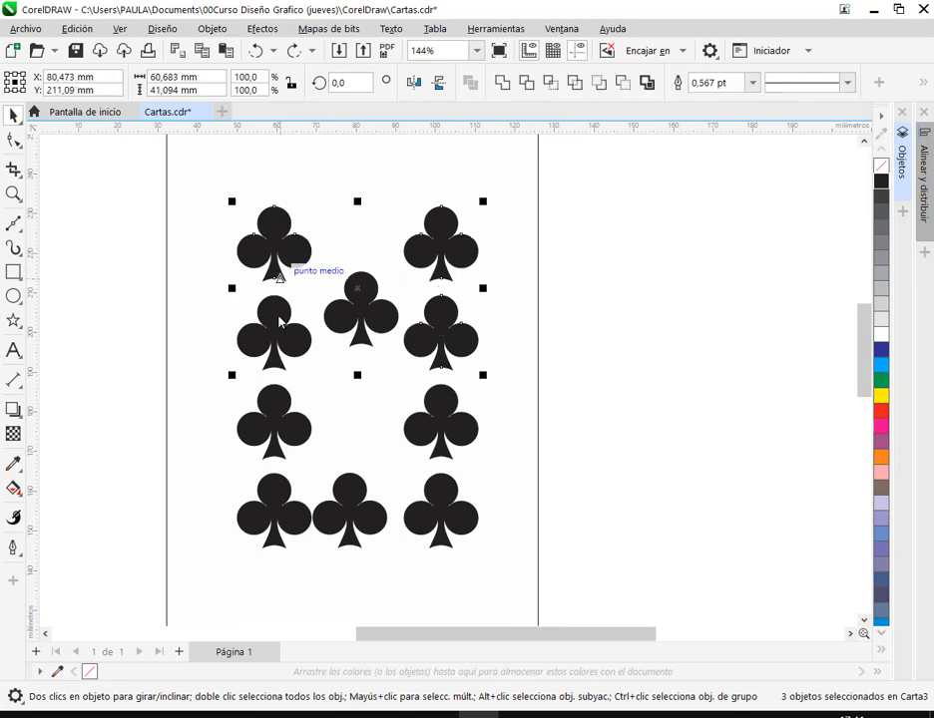
left_click(280, 322, "shift")
key("ctrl+g")
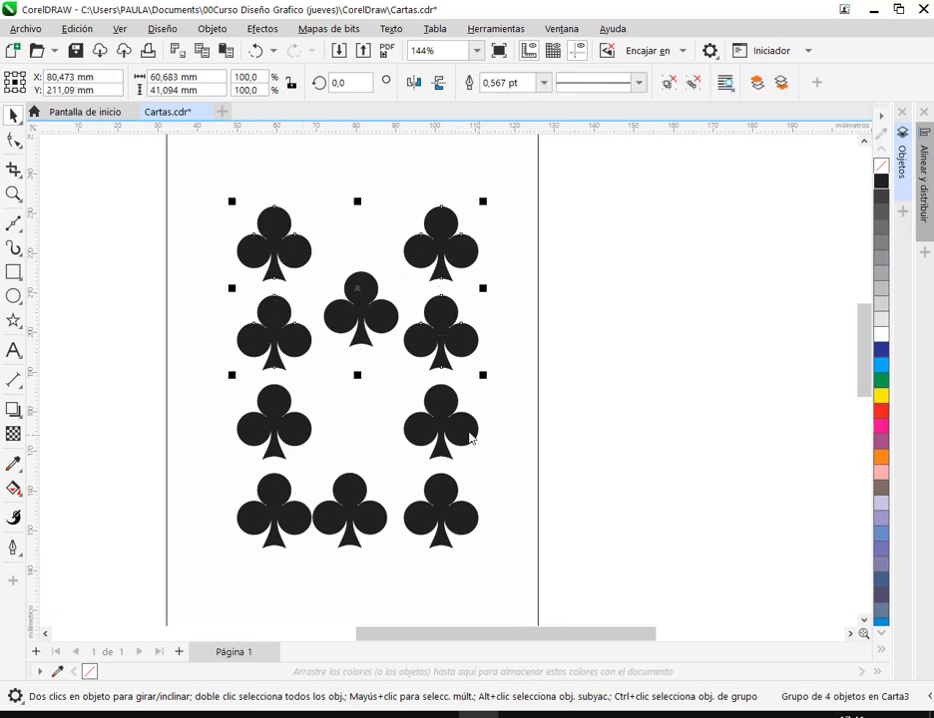
Step: Group the lower two clubs of both side columns together and deselect them
left_click(444, 427)
left_click(445, 511, "shift")
left_click(349, 506, "shift")
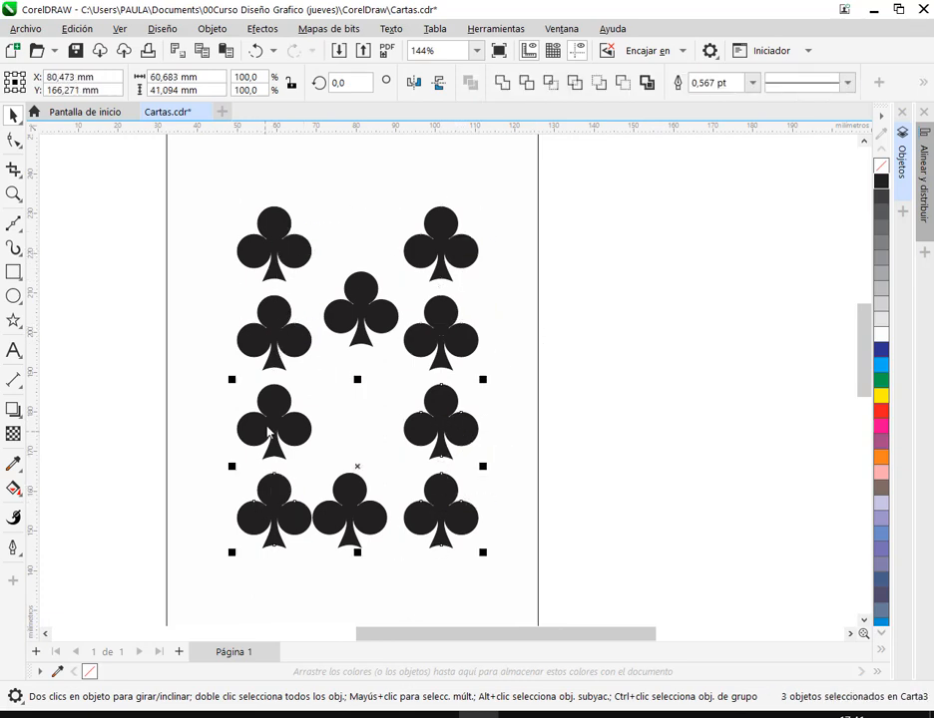
left_click(287, 423, "shift")
key("ctrl+g")
left_click(604, 477)
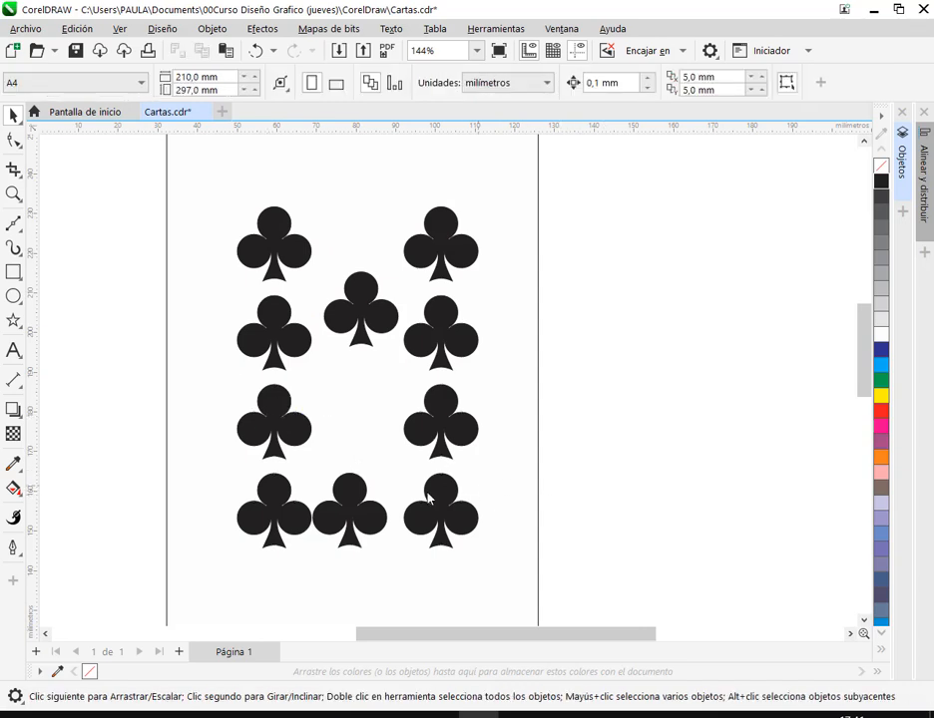
Step: Check the lower centre club and the lower four-club group, and undo the recent groupings
left_click(337, 520)
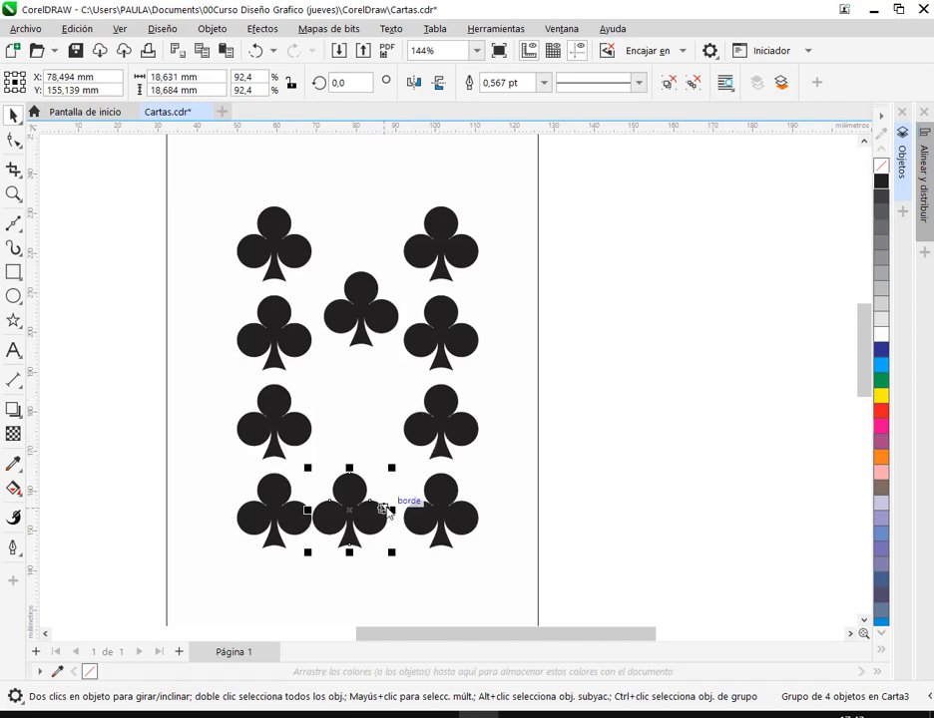
left_click(433, 502)
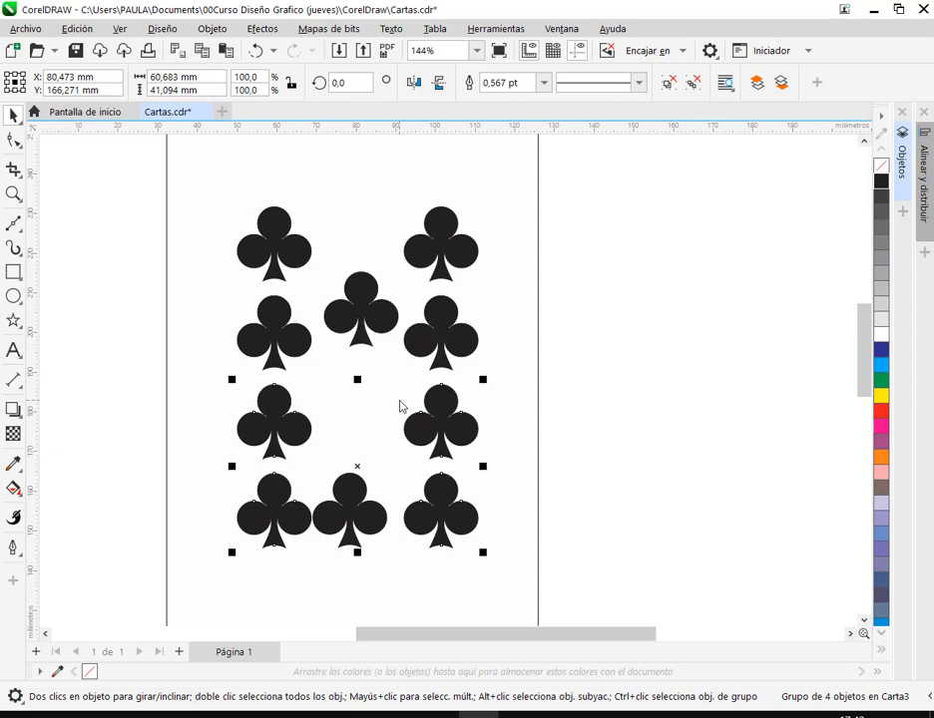
key("ctrl+z")
key("ctrl+z")
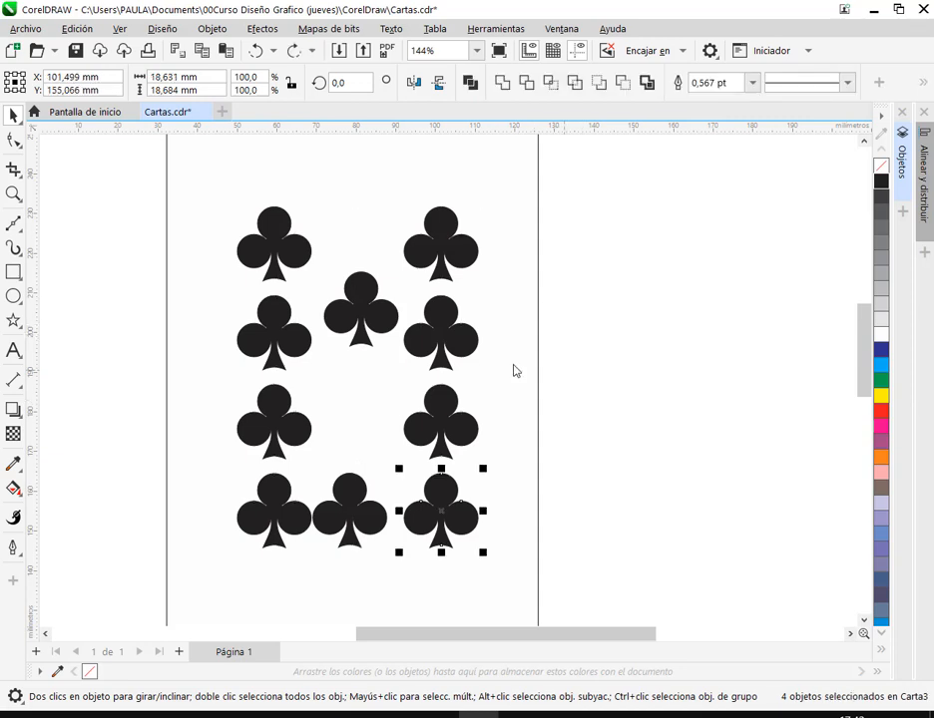
Step: Group the four clubs of the left-hand column into one vertical group
left_click(272, 423)
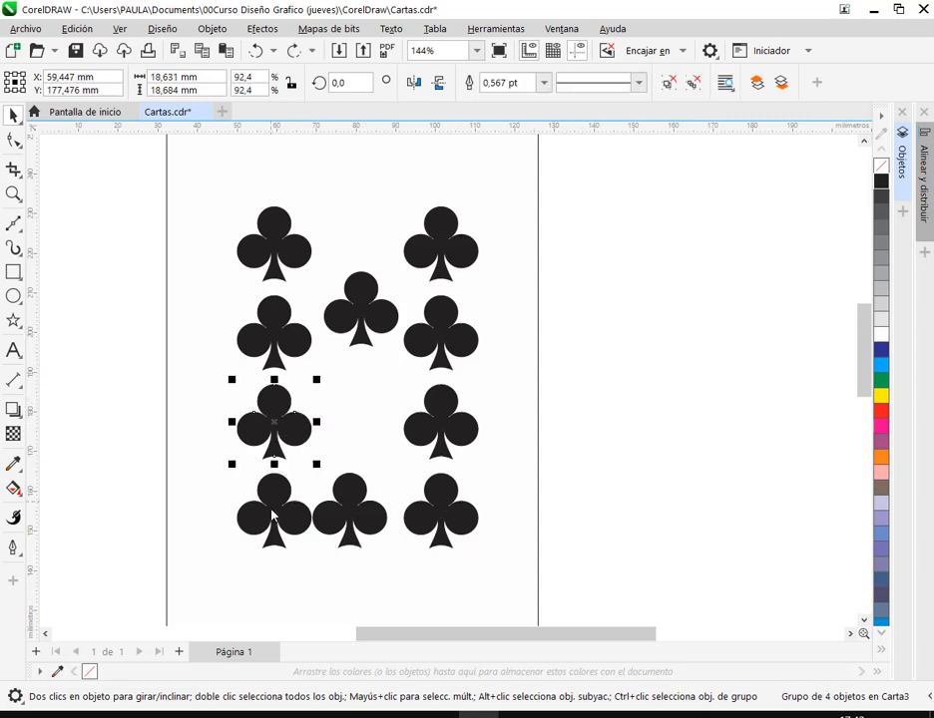
left_click(274, 513)
left_click(275, 427, "shift")
left_click(281, 317, "shift")
left_click(271, 241, "shift")
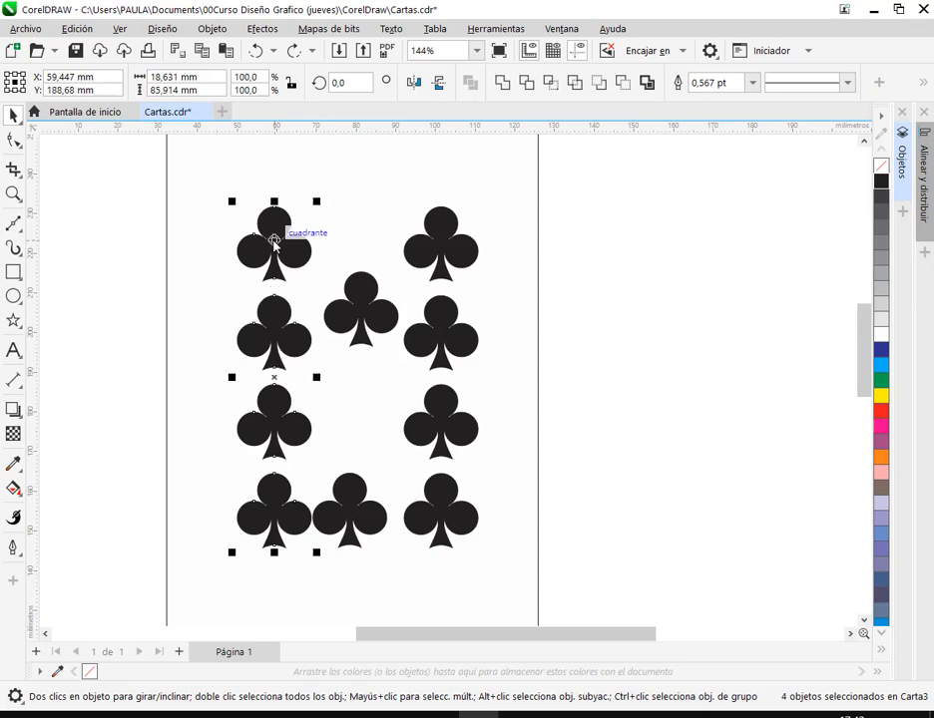
key("ctrl+g")
Step: Group the right-hand column from its top club down to the bottom club's stem and deselect it
left_click(459, 262)
left_click(443, 334, "shift")
left_click(438, 399, "shift")
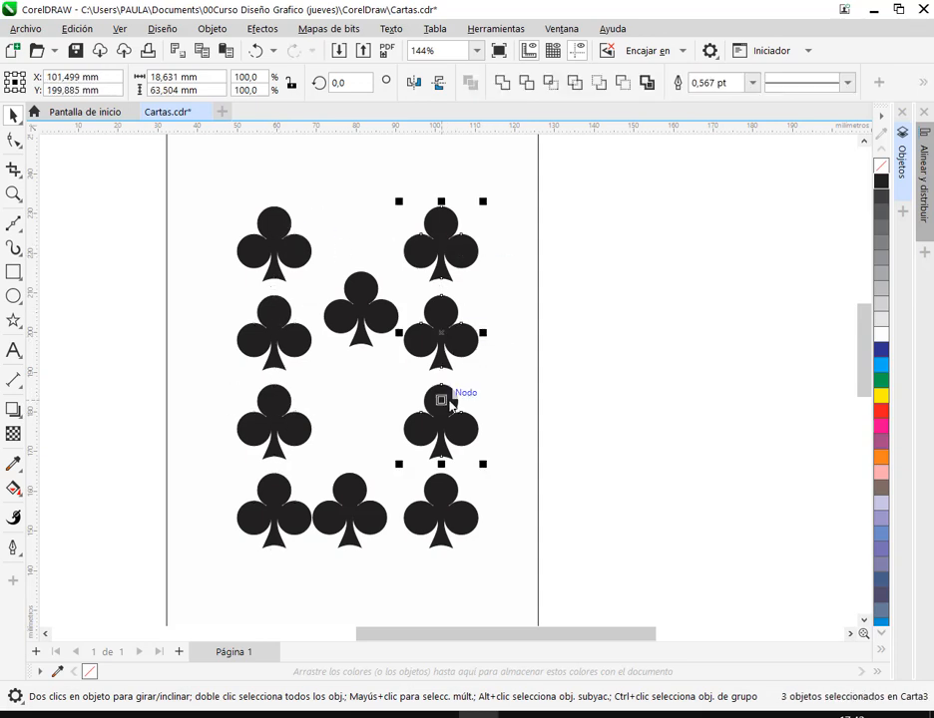
left_click(439, 496, "shift")
key("ctrl+g")
left_click(645, 459)
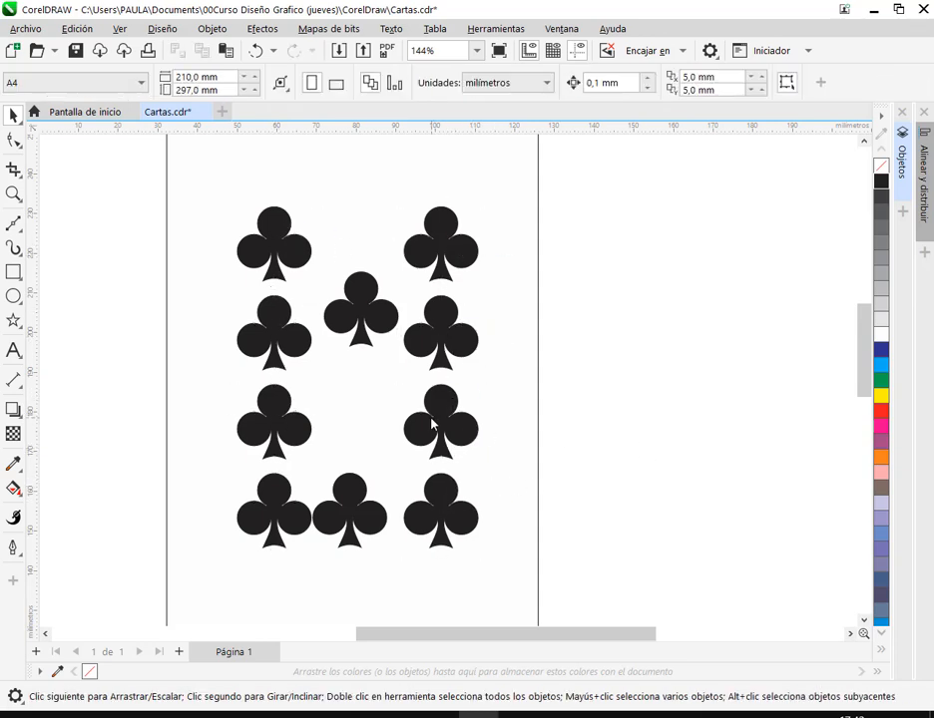
Step: Try moving the right and left column groups outward, undo both moves and deselect everything
left_click(434, 426)
left_click(301, 417)
left_click_drag(459, 418, 563, 423)
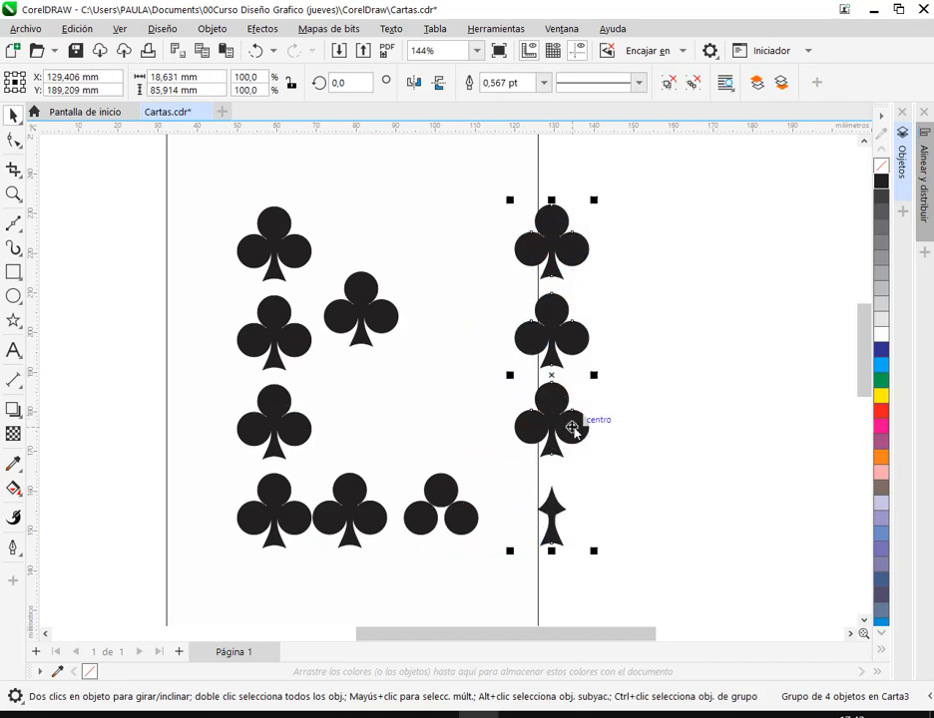
key("ctrl+z")
left_click_drag(280, 436, 198, 432)
key("ctrl+z")
left_click(601, 416)
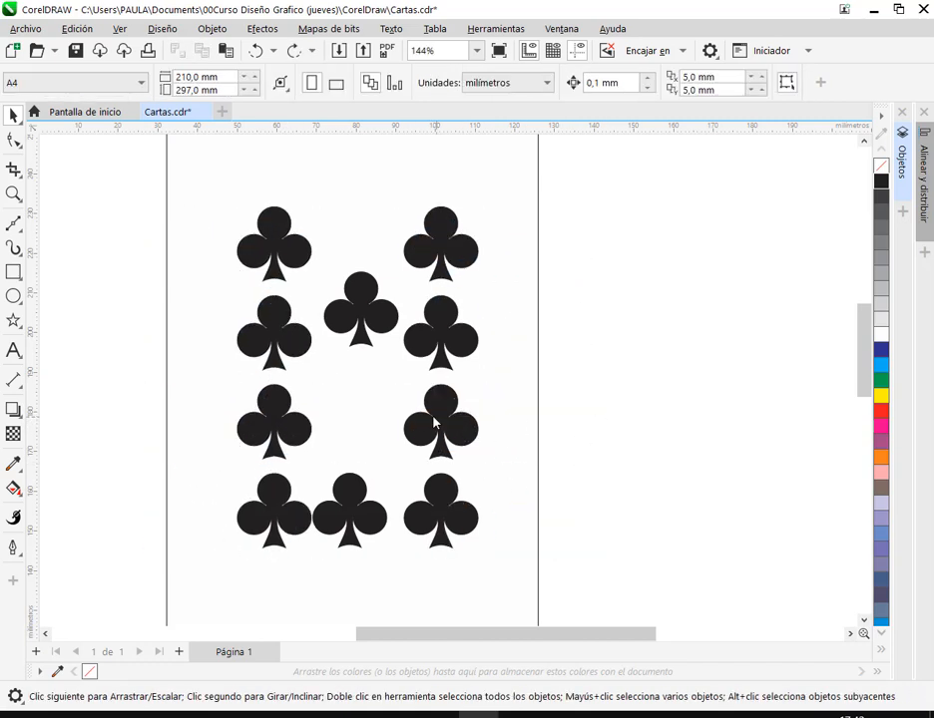
Step: Compare the full set of clubs on the card with the club layout in the reference photo
scroll(431, 331, "down", 2)
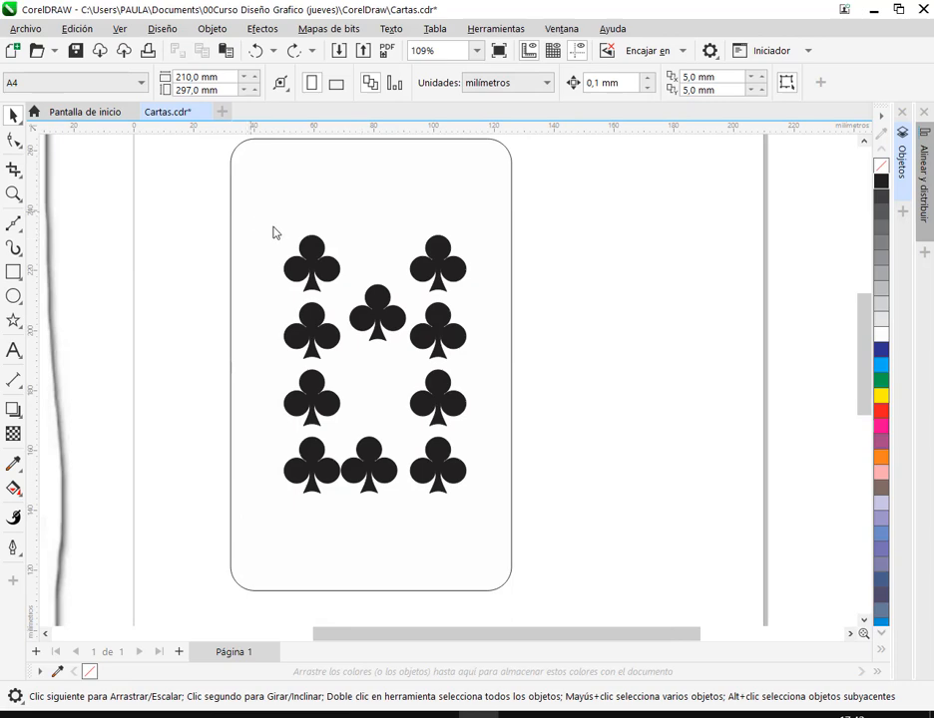
left_click_drag(252, 210, 490, 531)
scroll(375, 376, "down", 2)
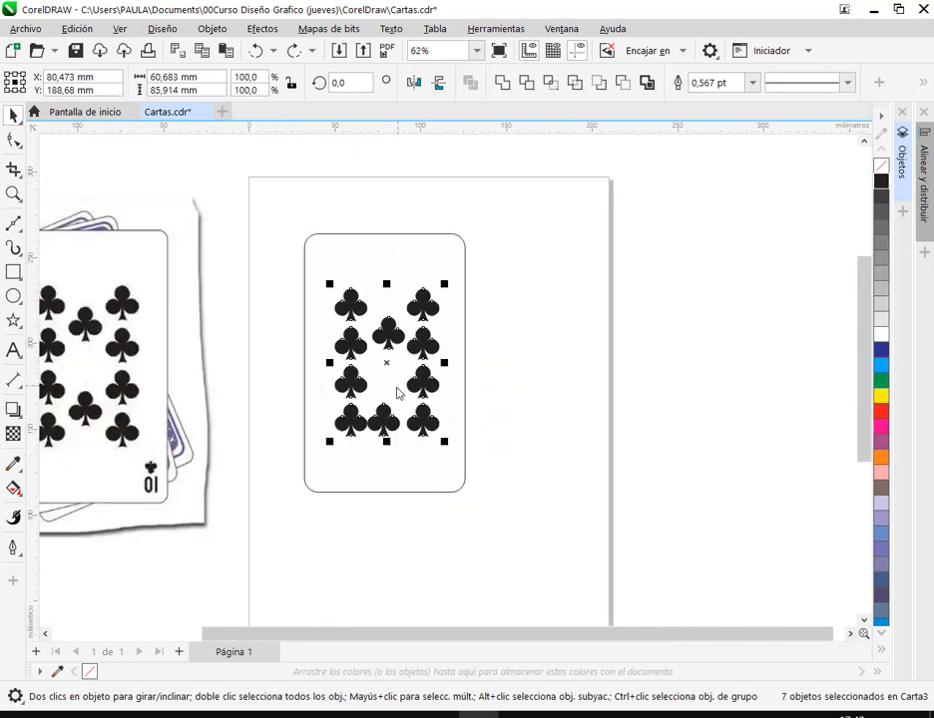
left_click_drag(398, 392, 424, 389)
left_click(570, 346)
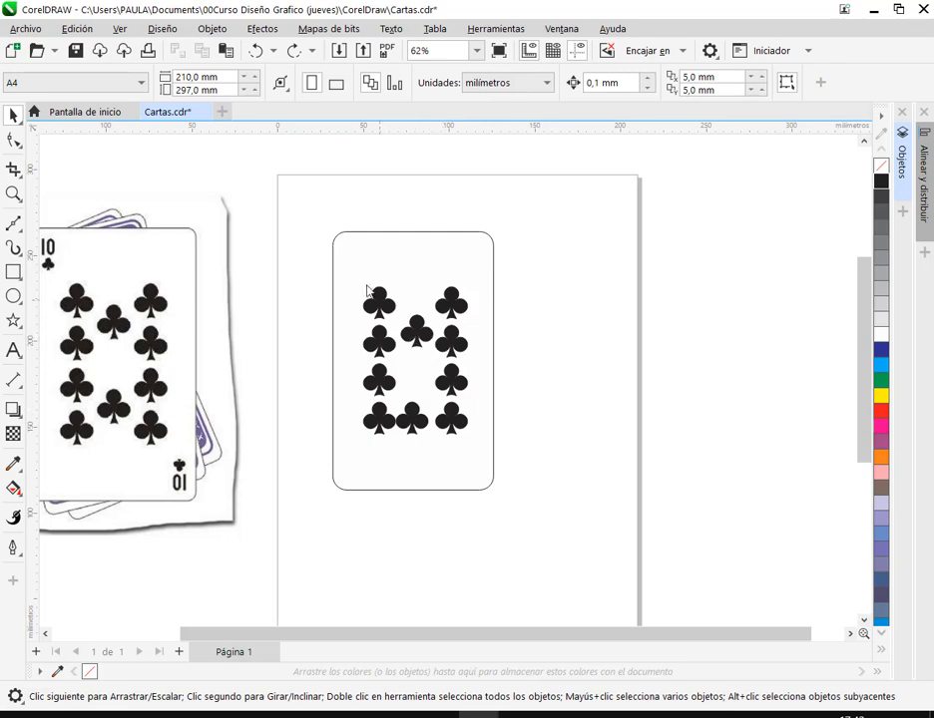
left_click_drag(350, 266, 486, 459)
left_click(595, 423)
Step: Try distributing all the card's clubs with equal horizontal spacing and undo the distribution
left_click_drag(348, 266, 496, 478)
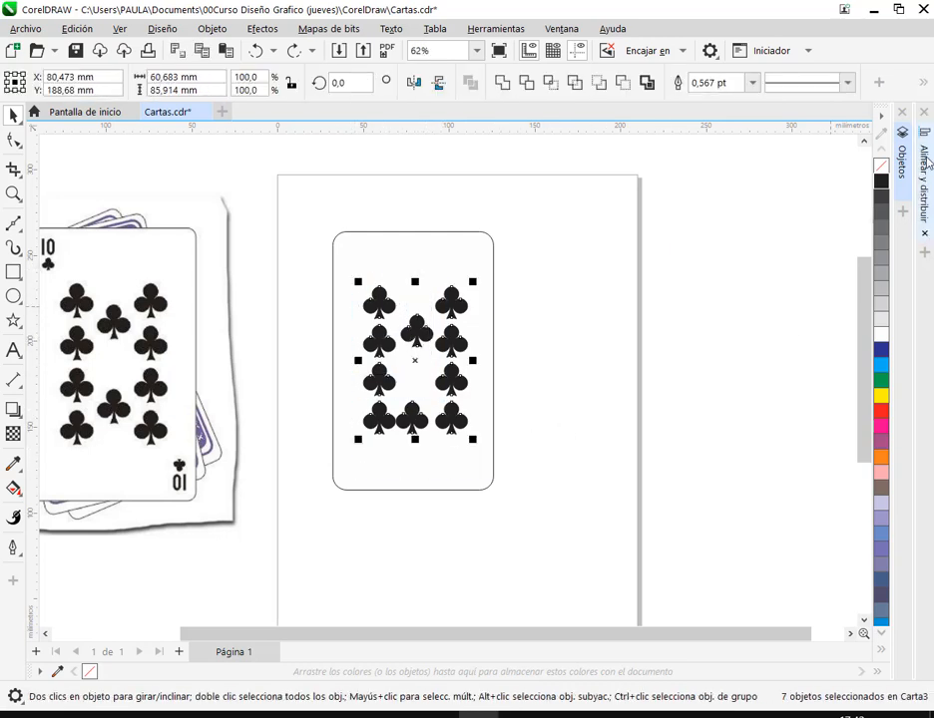
left_click(925, 163)
left_click_drag(266, 377, 469, 359)
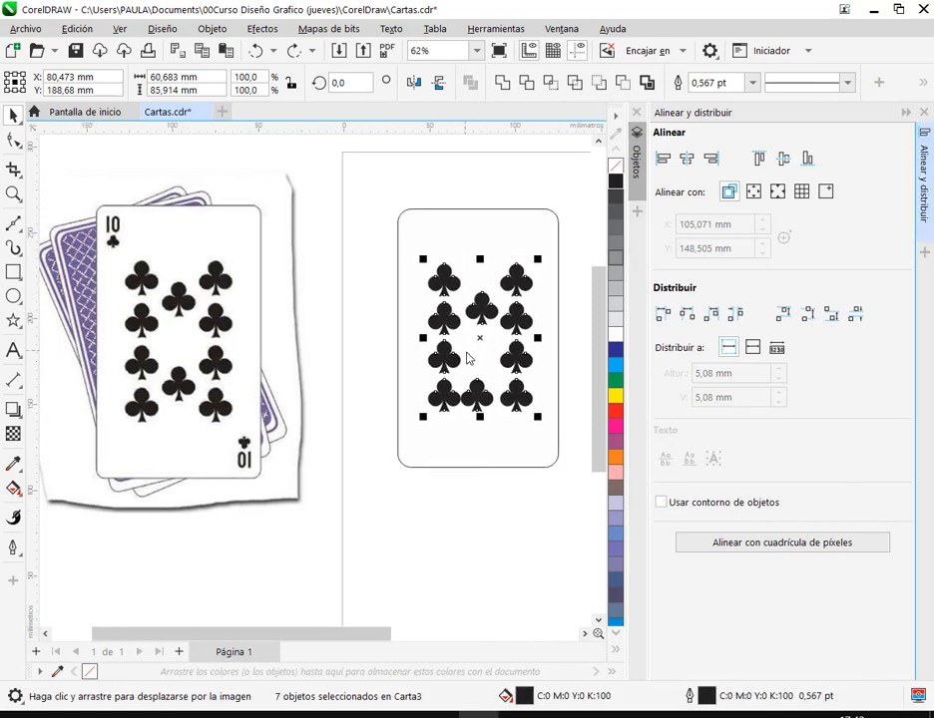
left_click(736, 316)
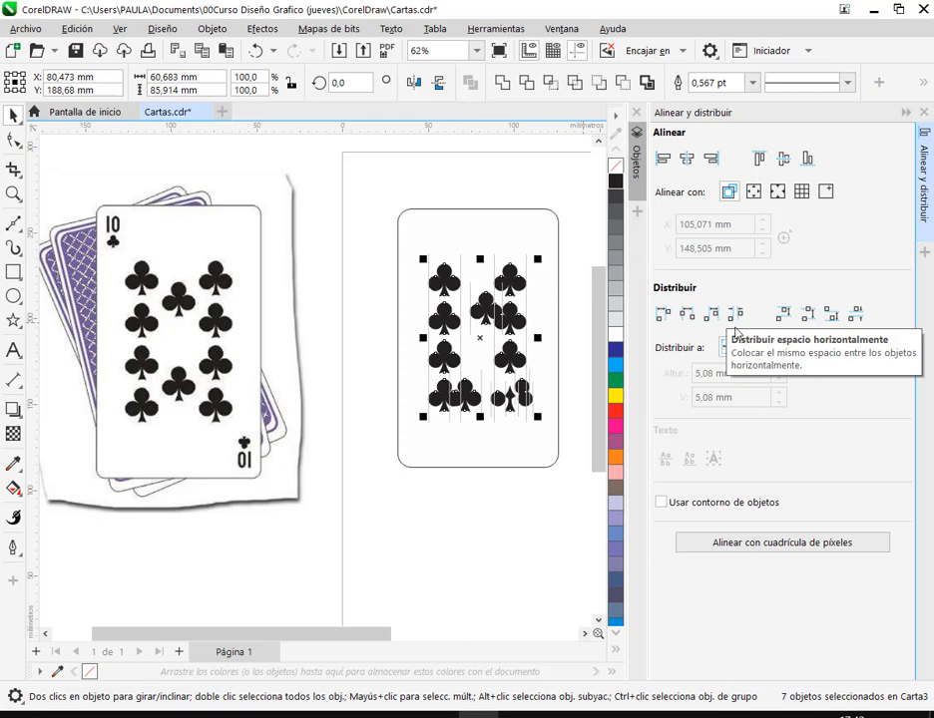
left_click(479, 471)
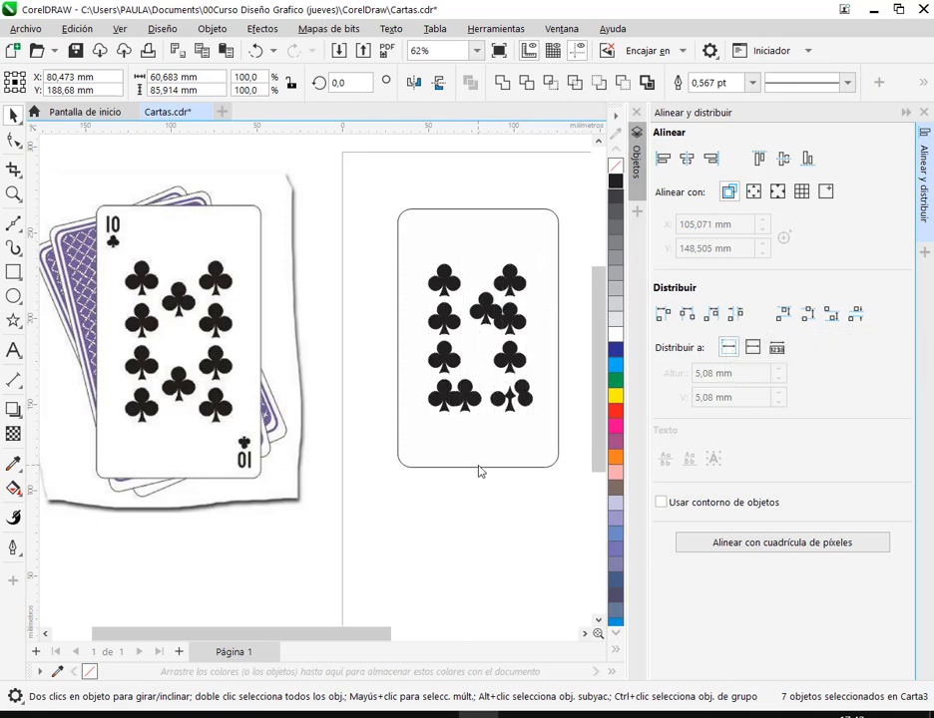
scroll(552, 372, "up", 1)
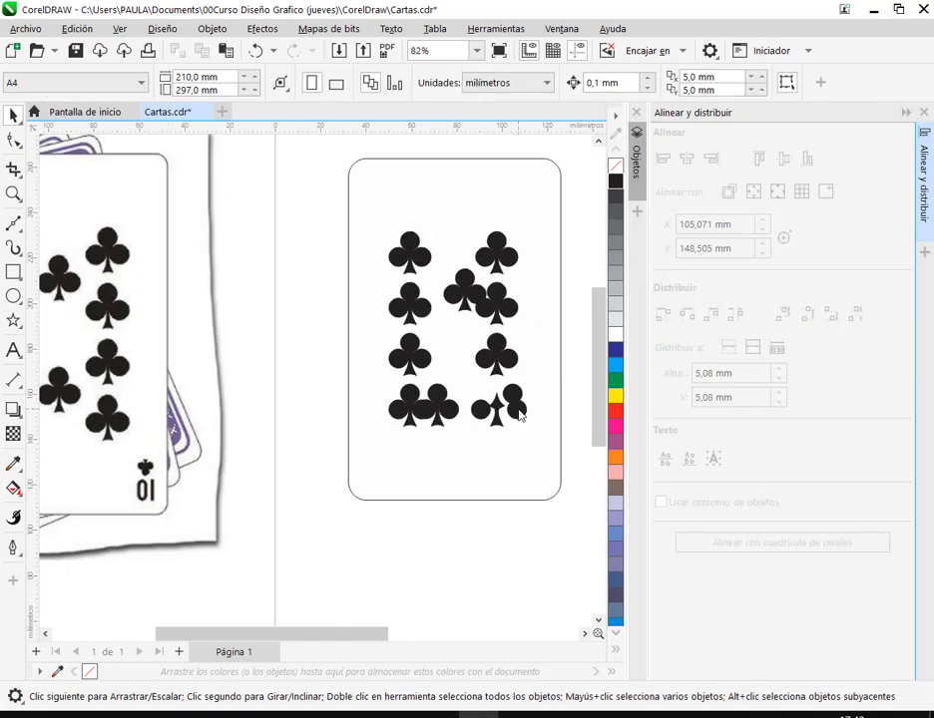
key("ctrl+z")
Step: Ungroup the right-hand column of clubs and group the separate parts of its bottom club
left_click(519, 417)
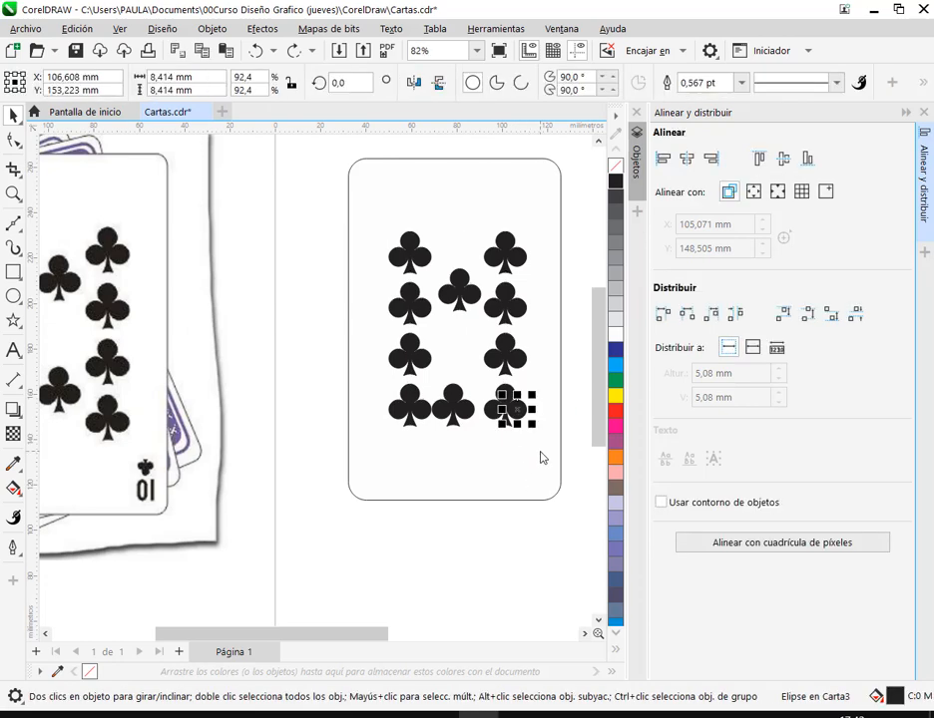
left_click(508, 347)
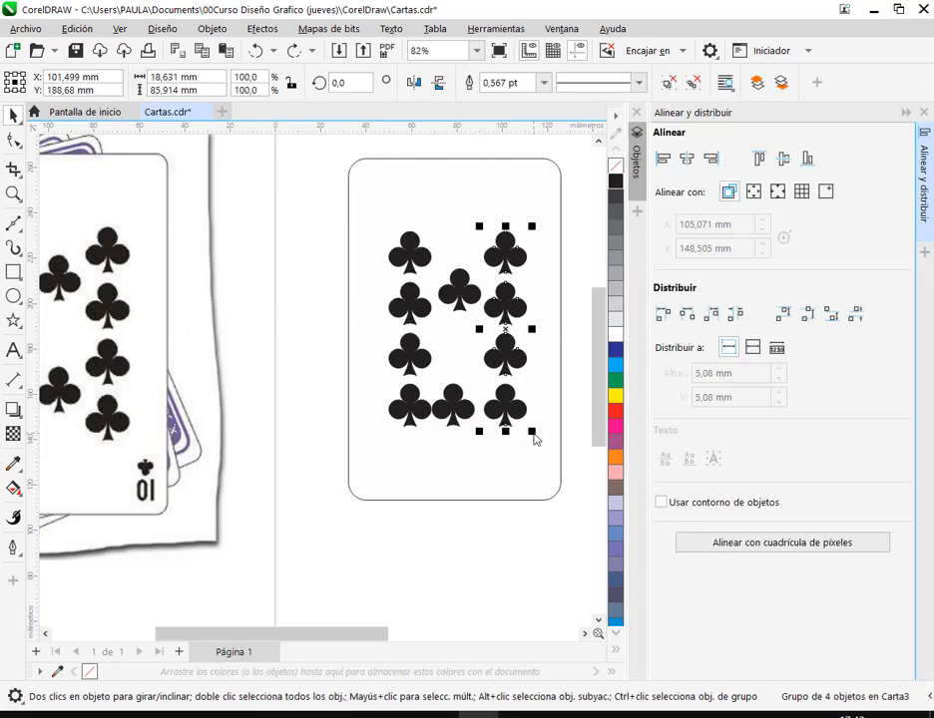
left_click(672, 80)
left_click(548, 438)
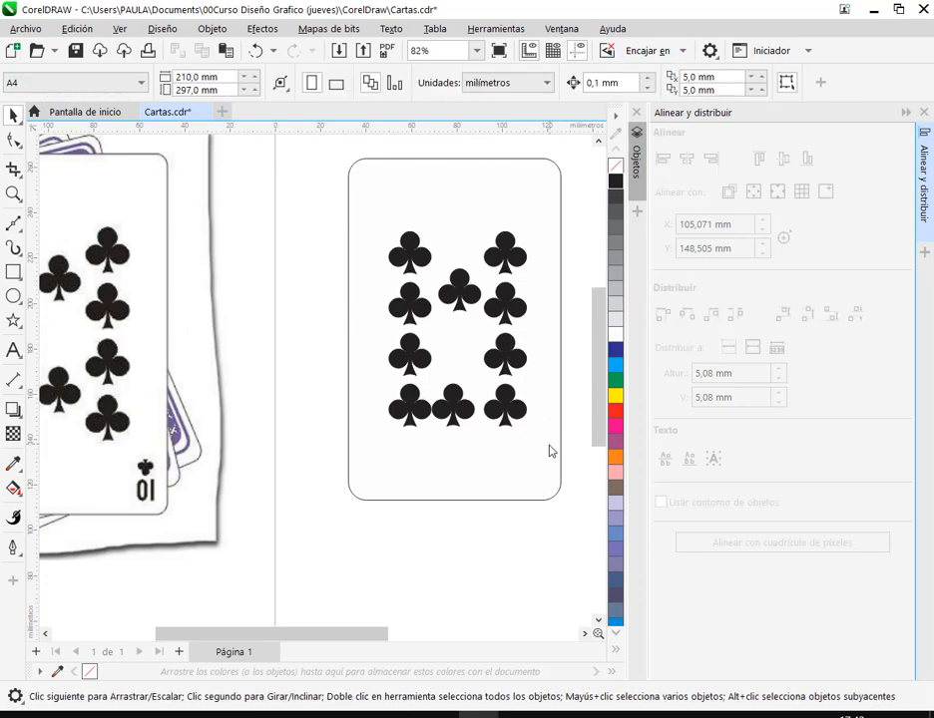
left_click_drag(548, 444, 507, 404)
key("ctrl+g")
Step: Group the four clubs of the right-hand column together again
left_click(518, 494)
left_click_drag(522, 195, 472, 458)
key("ctrl+g")
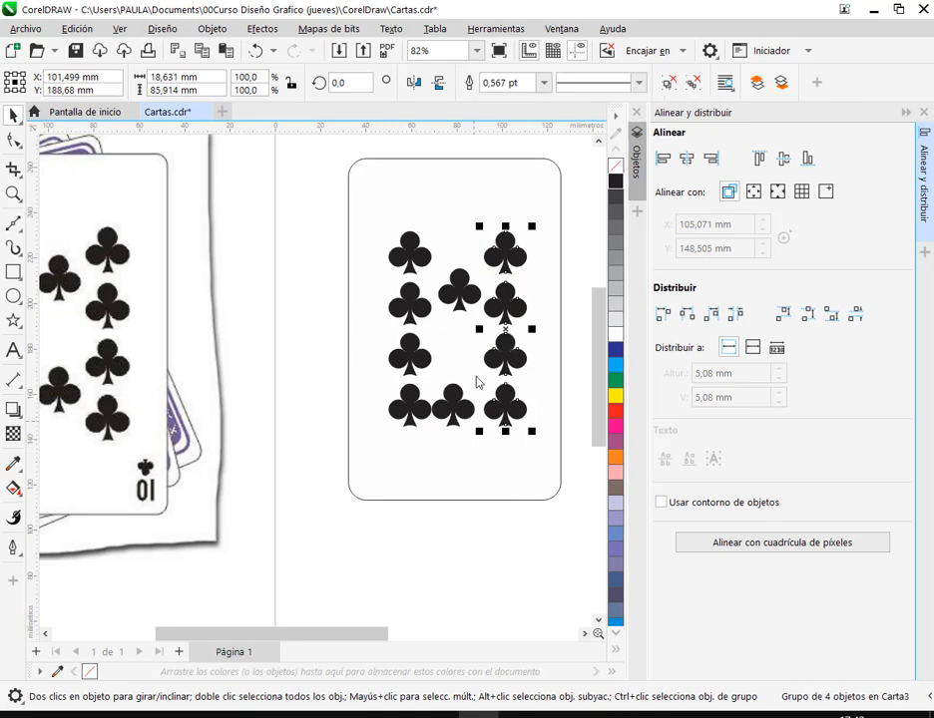
Step: Try equal horizontal spacing on the two column groups and the two single middle clubs, and undo it
left_click_drag(368, 210, 554, 475)
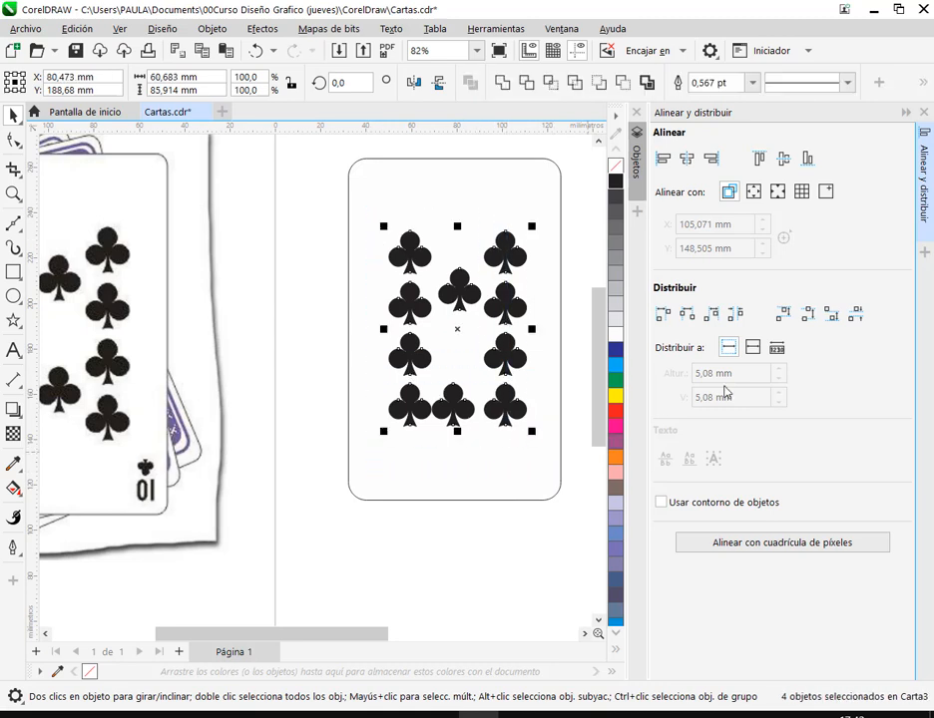
left_click(736, 313)
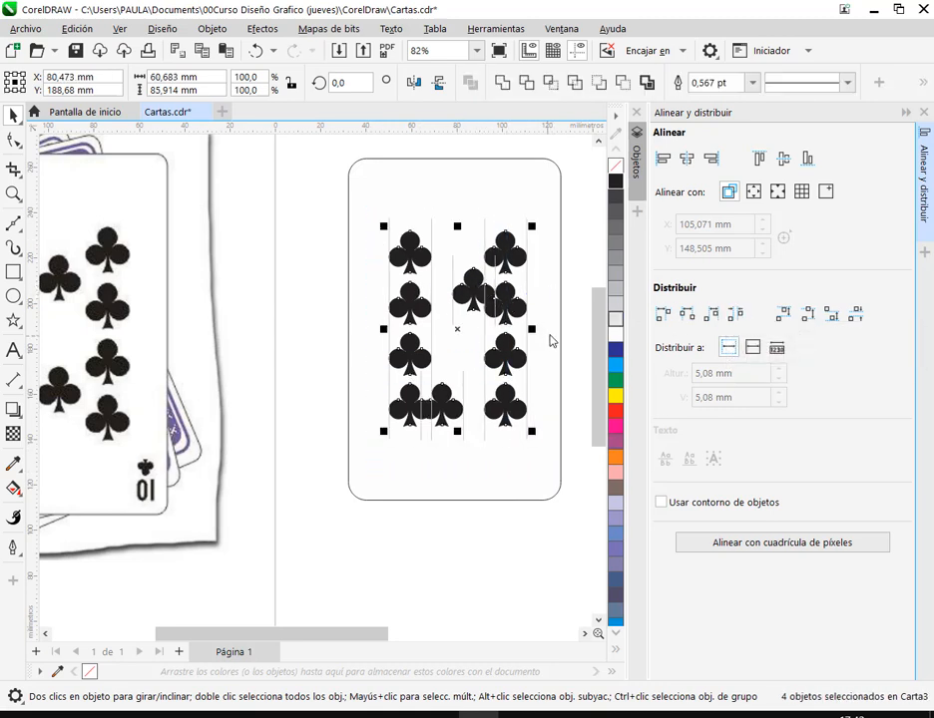
scroll(483, 286, "up", 2)
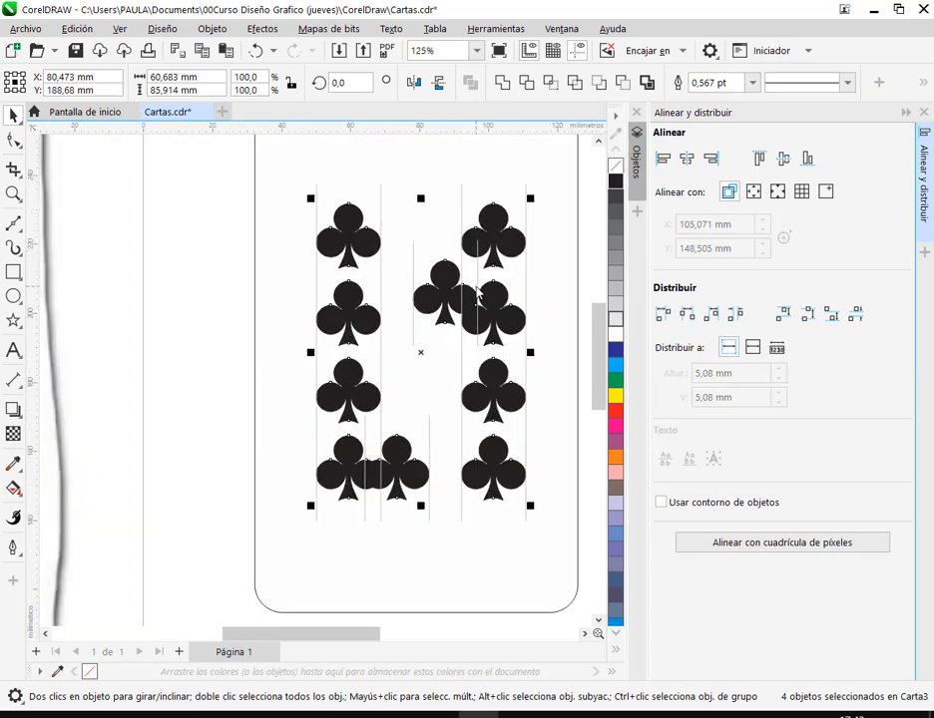
key("ctrl+z")
left_click(502, 279)
left_click_drag(306, 188, 385, 529)
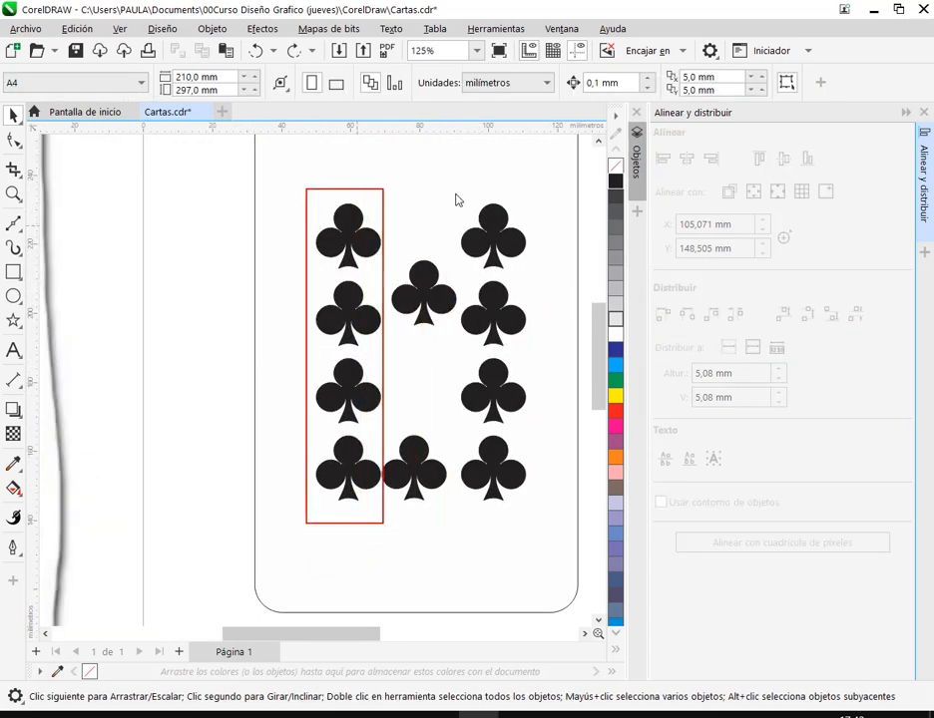
left_click_drag(383, 249, 449, 515)
mouse_move(455, 189)
left_mouse_down()
mouse_move(561, 452)
mouse_move(542, 509)
left_mouse_up()
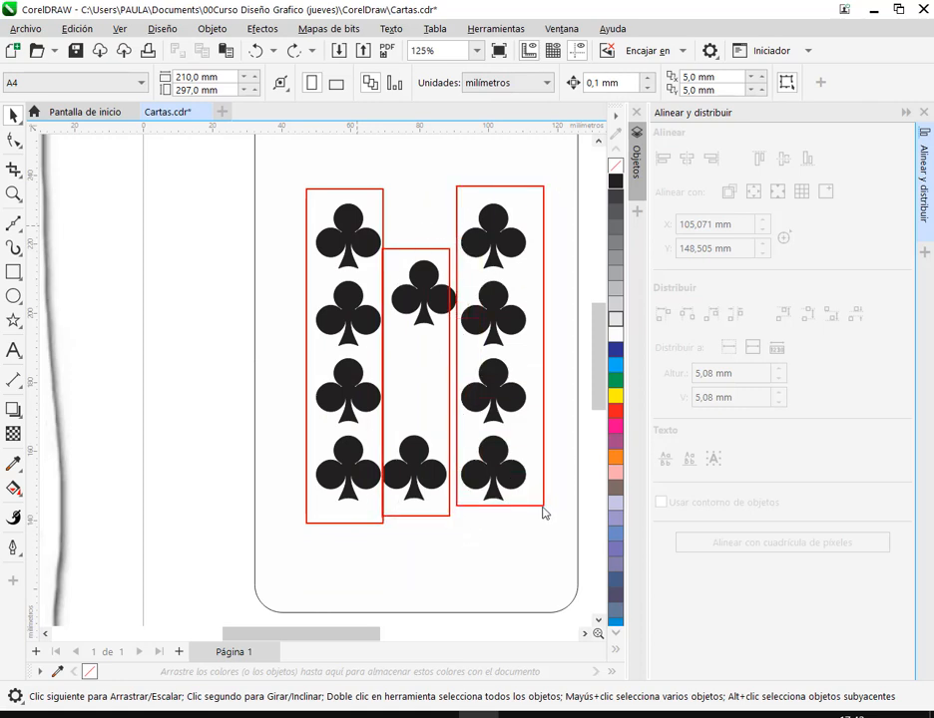
Step: Align the two middle clubs by their horizontal centres and group them as a middle column
left_click(430, 295)
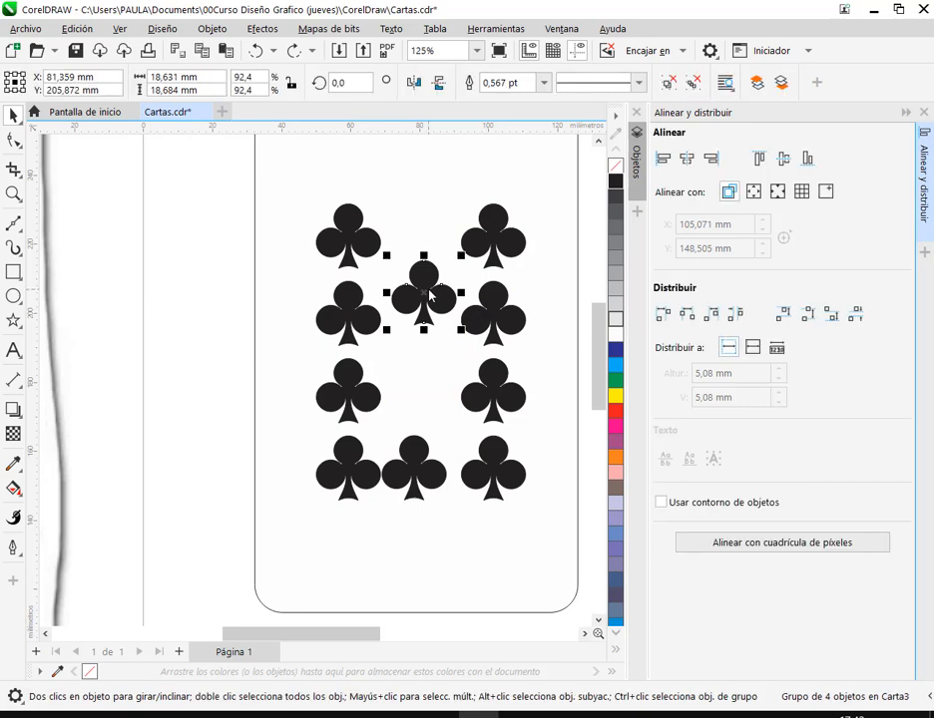
left_click(424, 472, "shift")
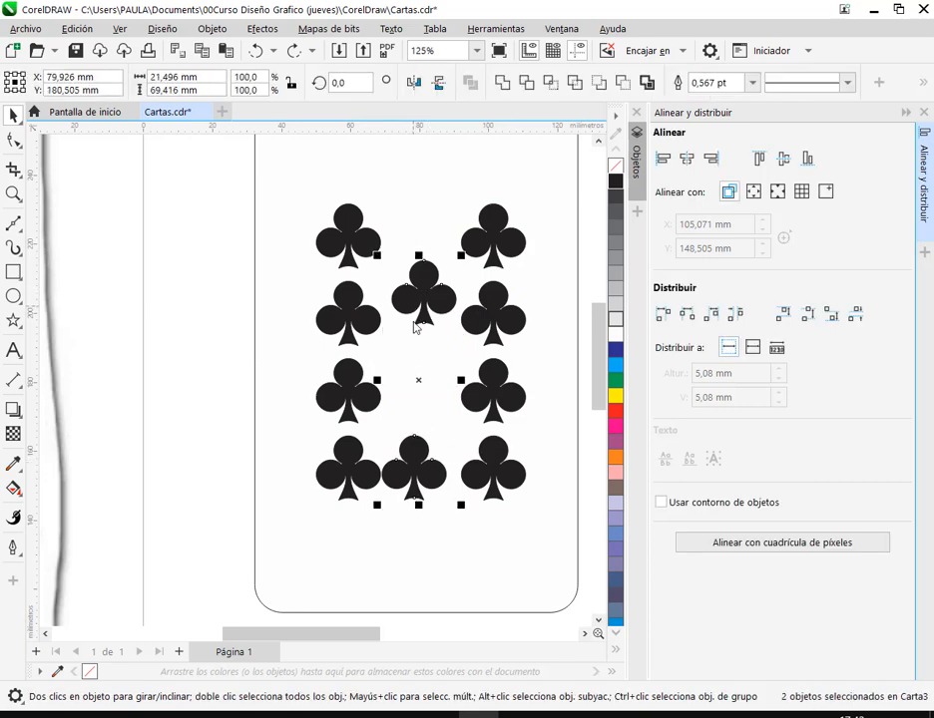
left_click(687, 157)
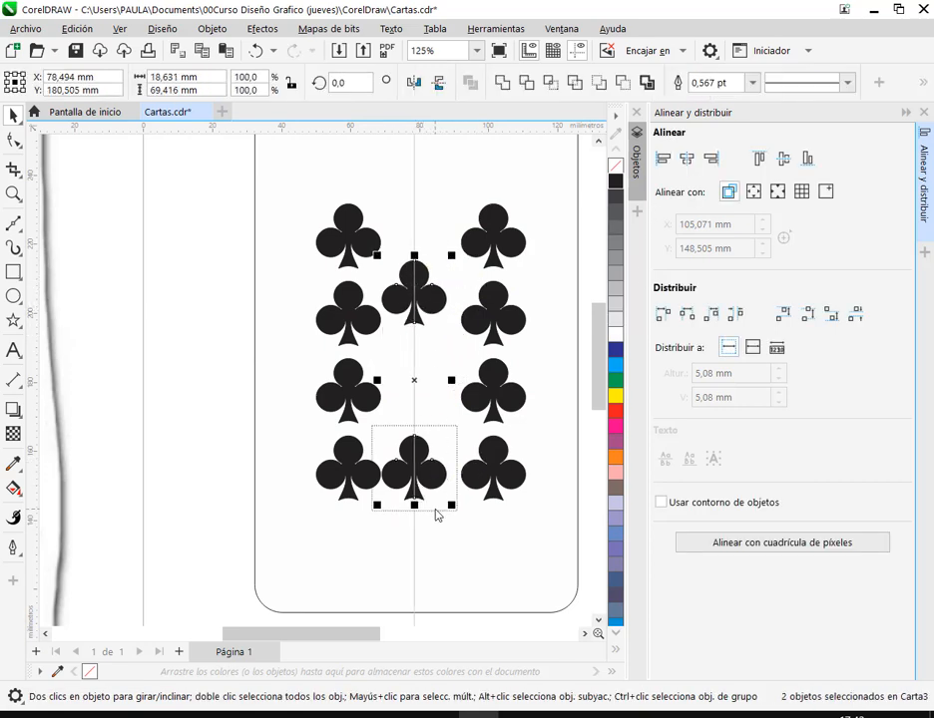
key("ctrl+g")
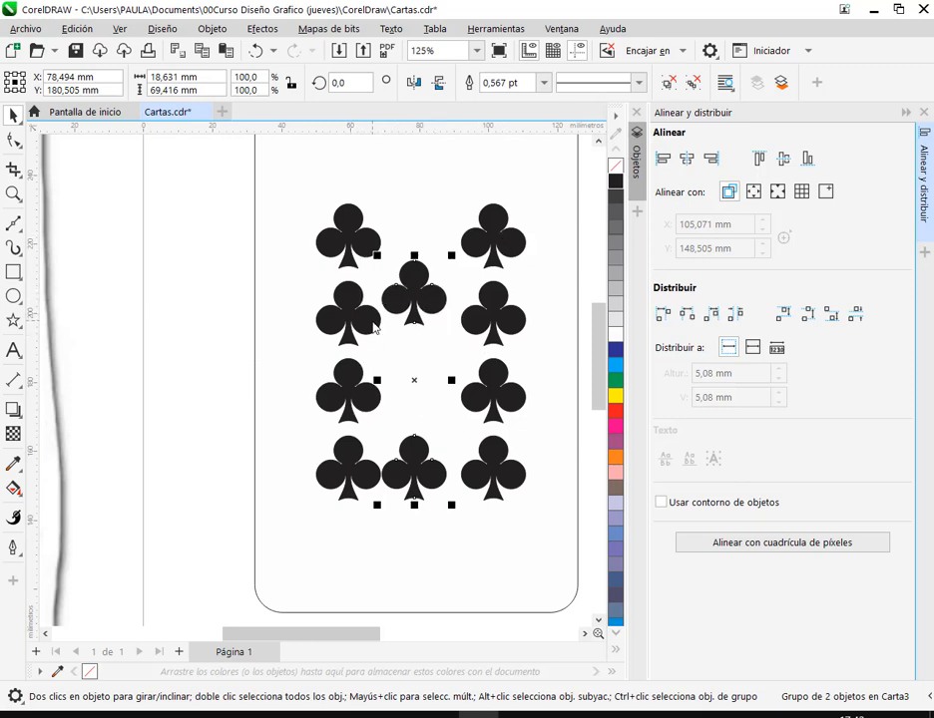
Step: Distribute the left, middle and right column groups with equal horizontal spacing and deselect them
left_click(371, 321)
left_click(417, 298, "shift")
left_click(492, 215, "shift")
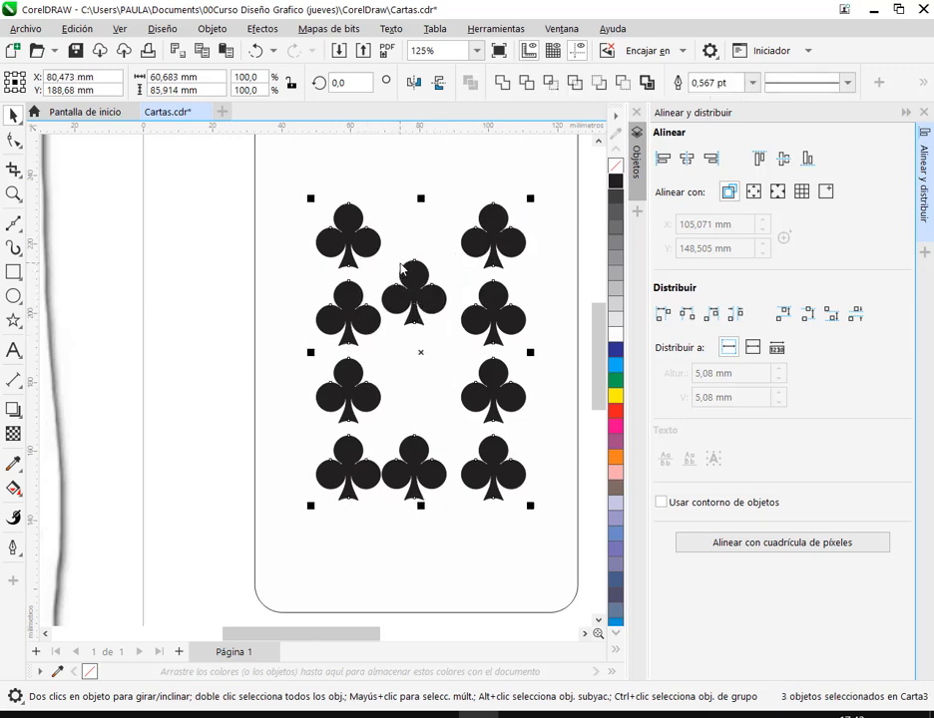
left_click_drag(417, 292, 416, 503)
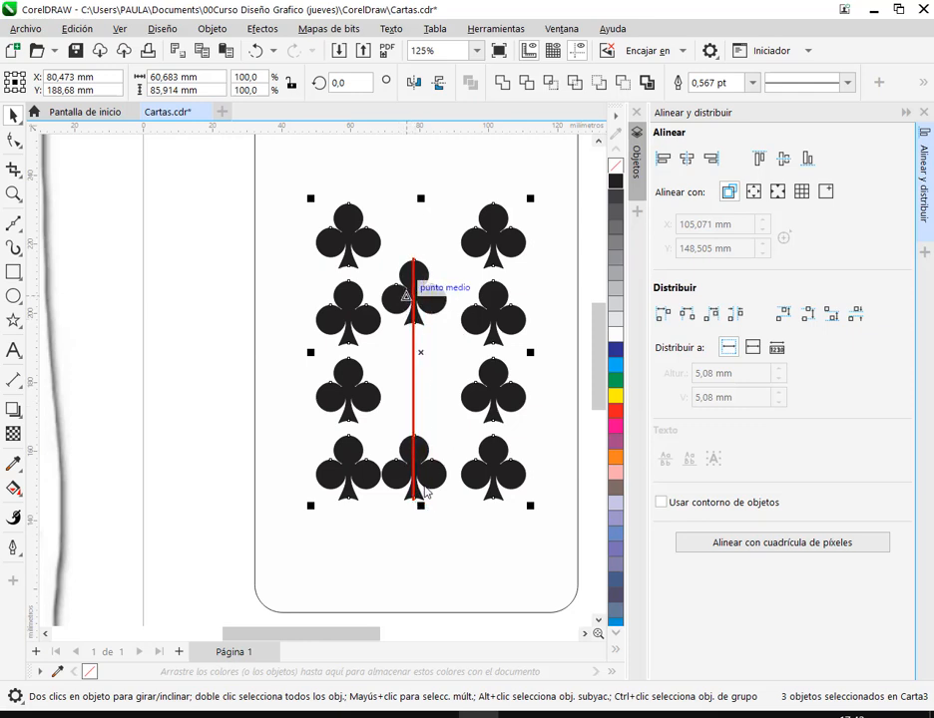
key("Escape")
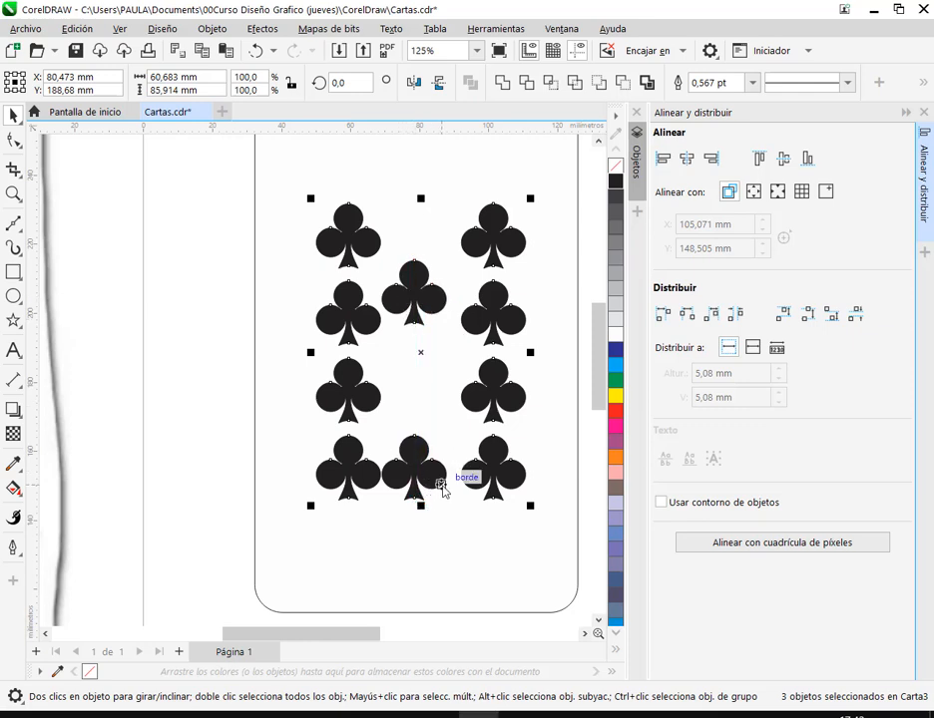
left_click(735, 314)
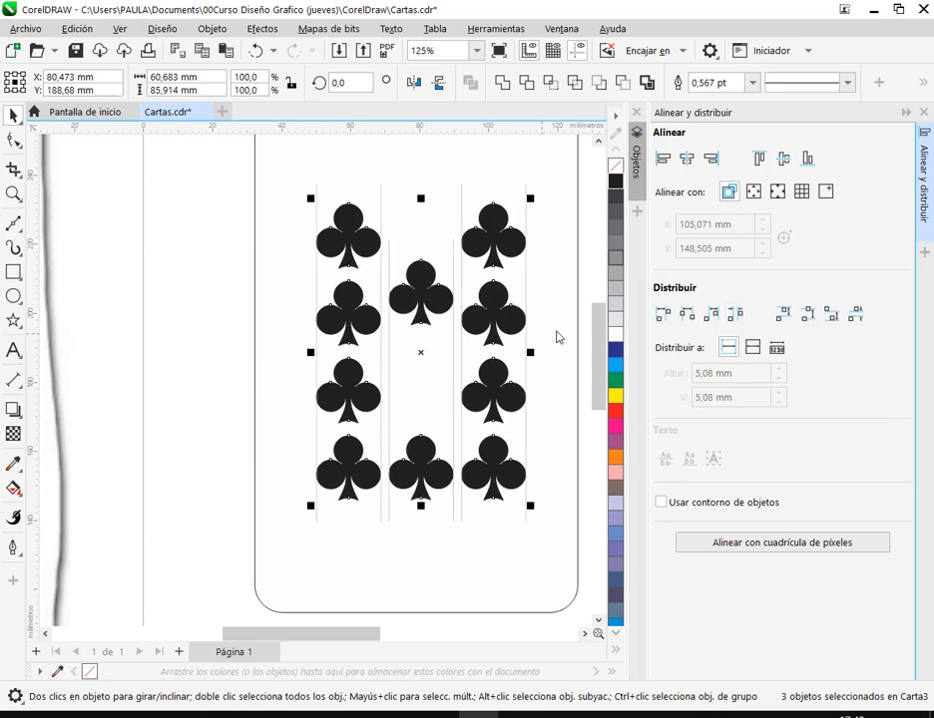
left_click(440, 427)
scroll(440, 427, "down", 3)
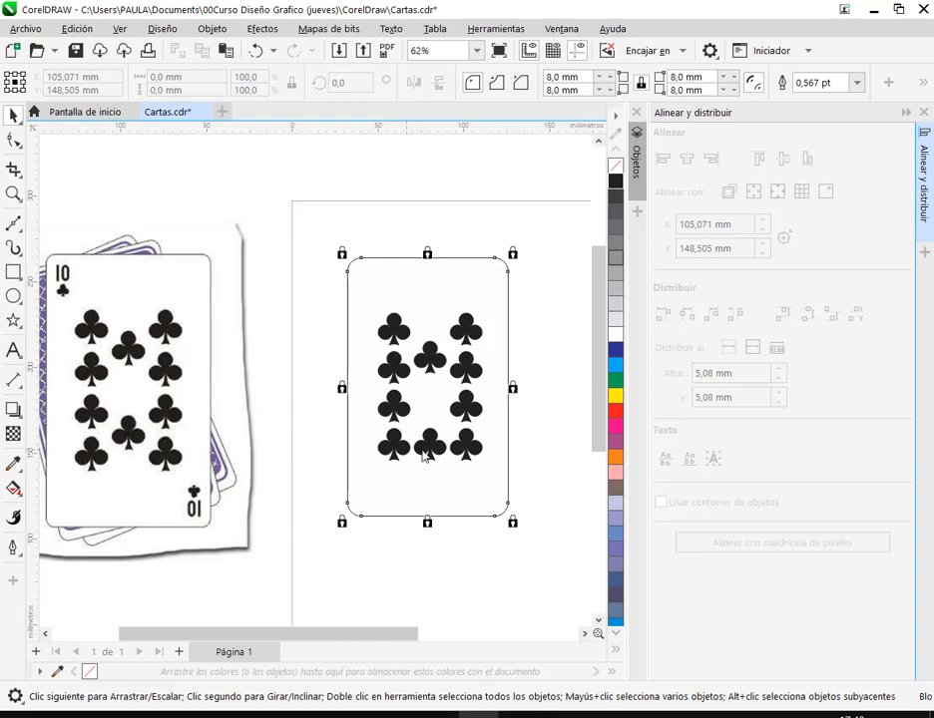
left_click(534, 385)
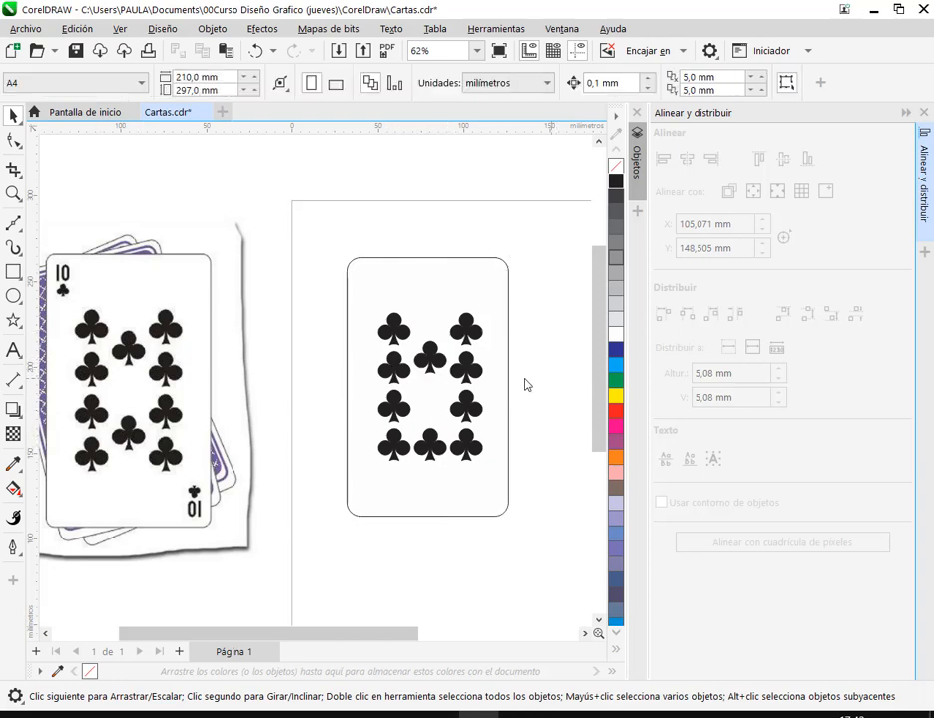
Step: Check the left, middle and right column groups one at a time
scroll(519, 382, "up", 2)
left_click(327, 369)
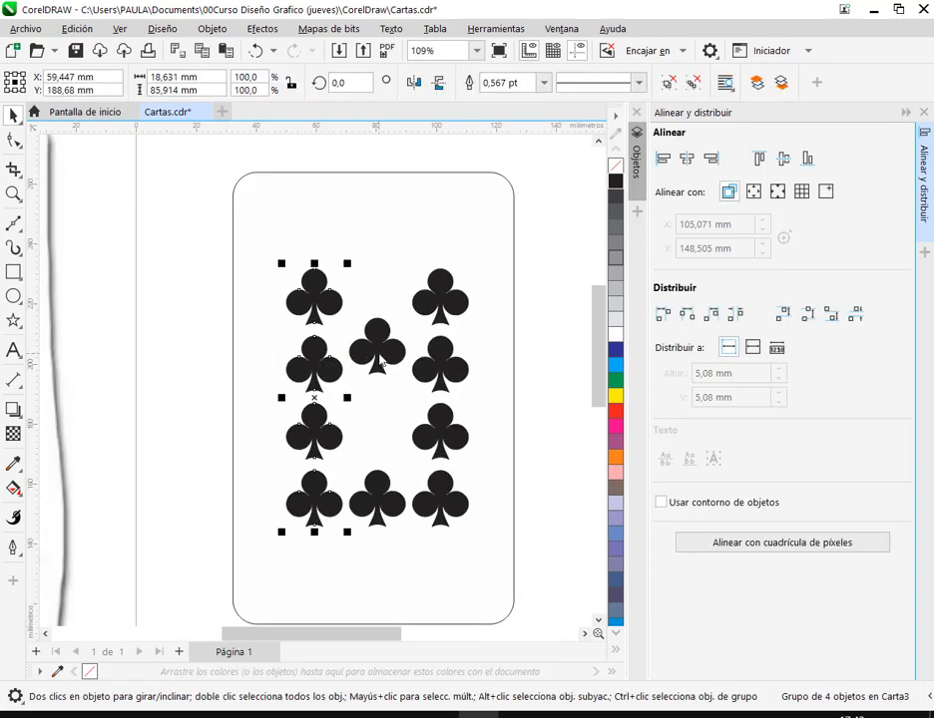
left_click(379, 352)
left_click(449, 370)
left_click(319, 377)
left_click(357, 341)
left_click(417, 304)
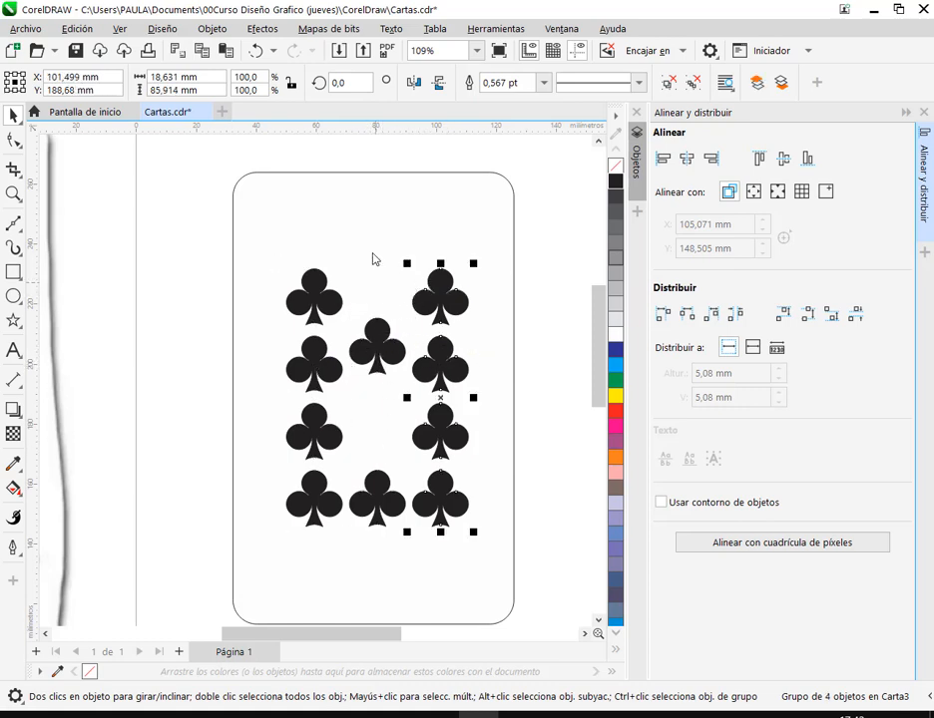
left_click(389, 359)
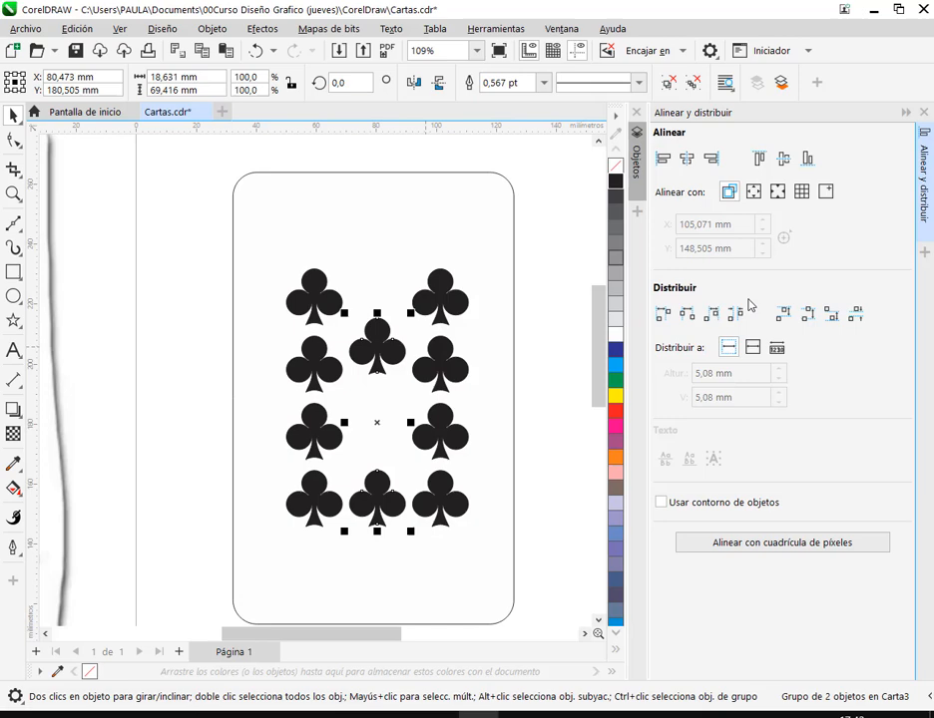
Step: Collapse the Align and Distribute docker and check the three column groups selected together
left_click(905, 112)
left_click(604, 401)
scroll(606, 448, "up", 2)
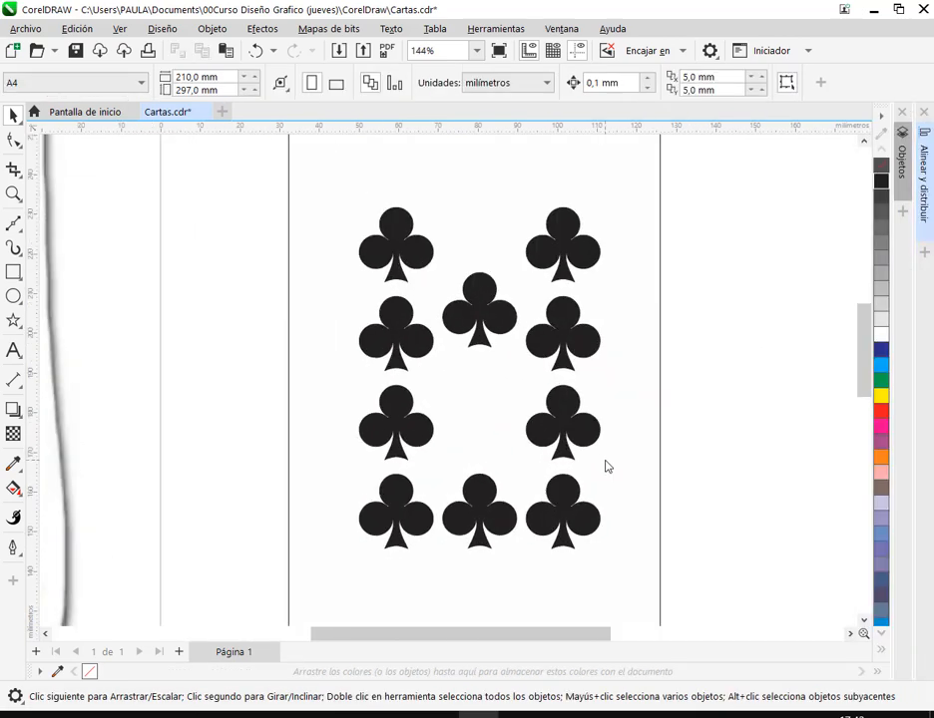
left_click(489, 329)
left_click(563, 329, "shift")
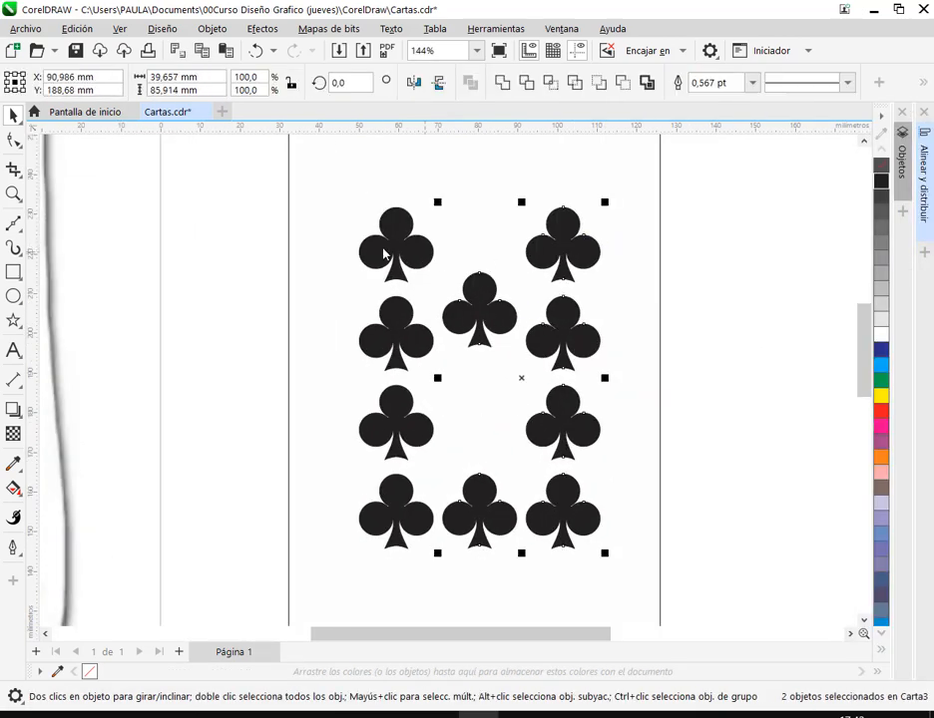
left_click(382, 245, "shift")
left_click(707, 198)
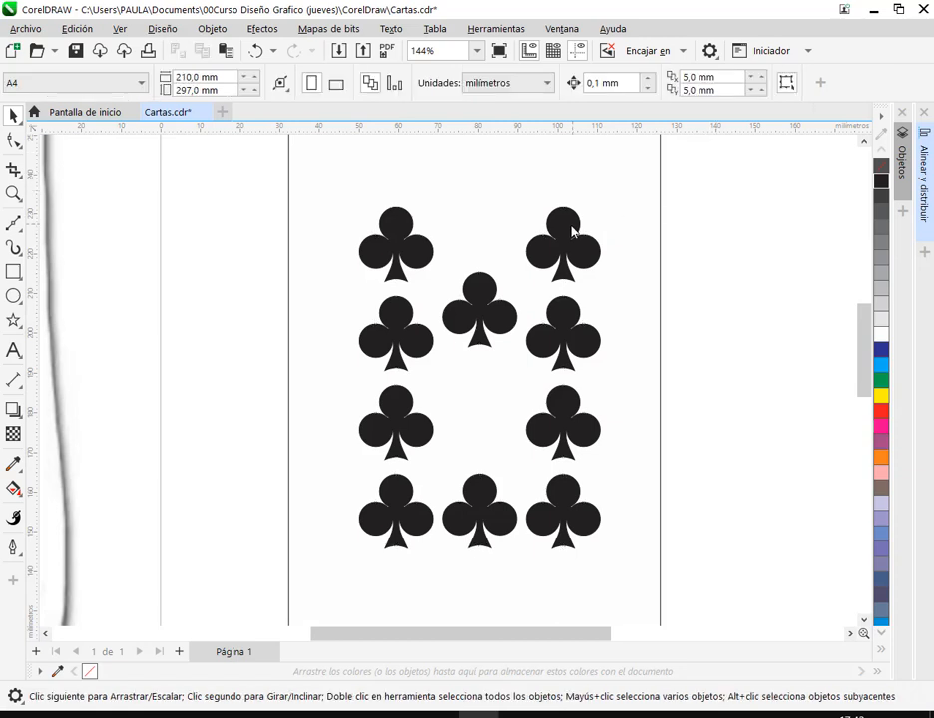
Step: Ungroup the left, middle and right columns into individual clubs
left_click(416, 256)
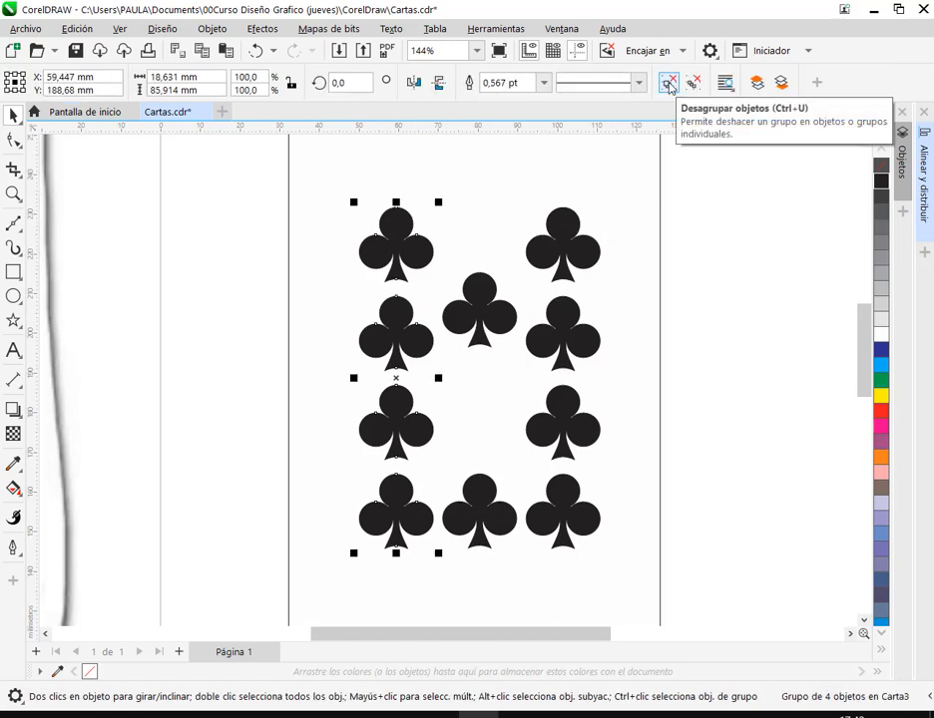
left_click(667, 84)
left_click(489, 329)
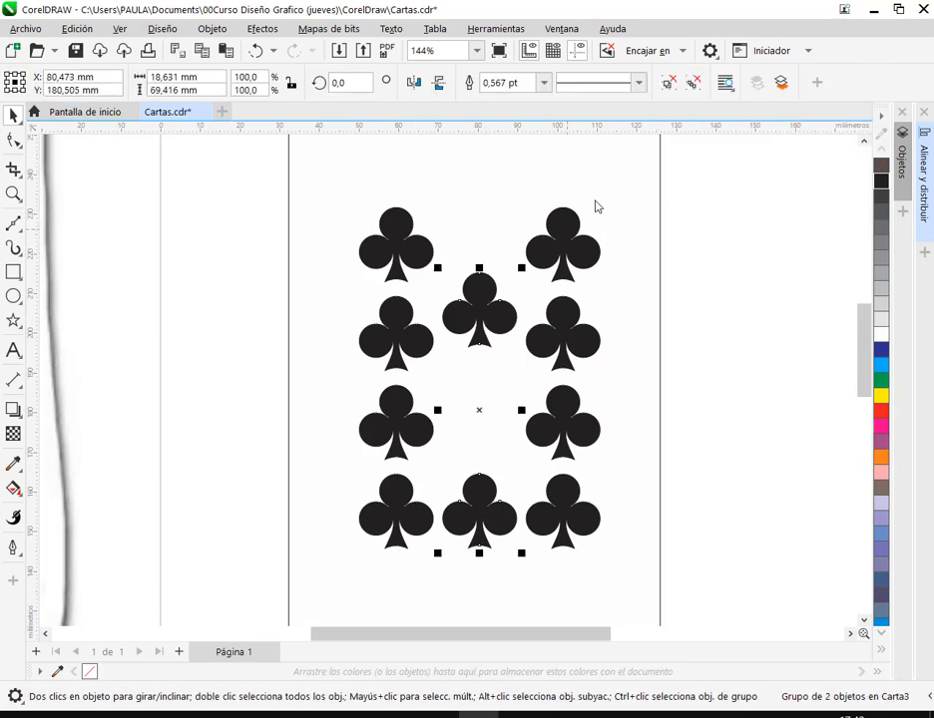
left_click(669, 84)
left_click(583, 244)
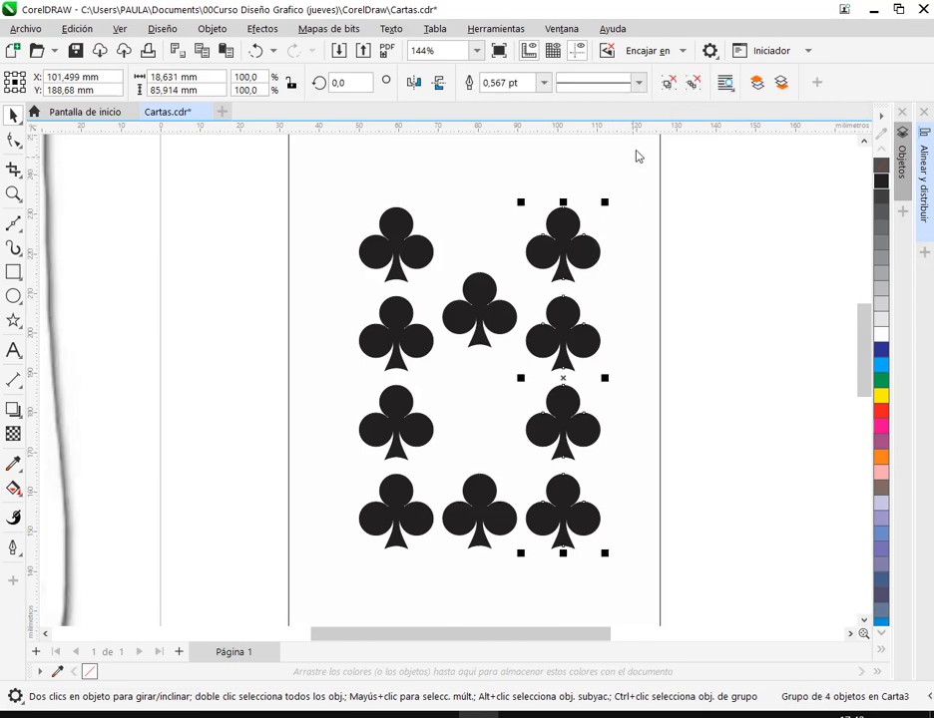
left_click(668, 84)
left_click(752, 269)
Step: Group the upper two clubs of the left column with the upper two clubs of the right column
left_click(558, 248)
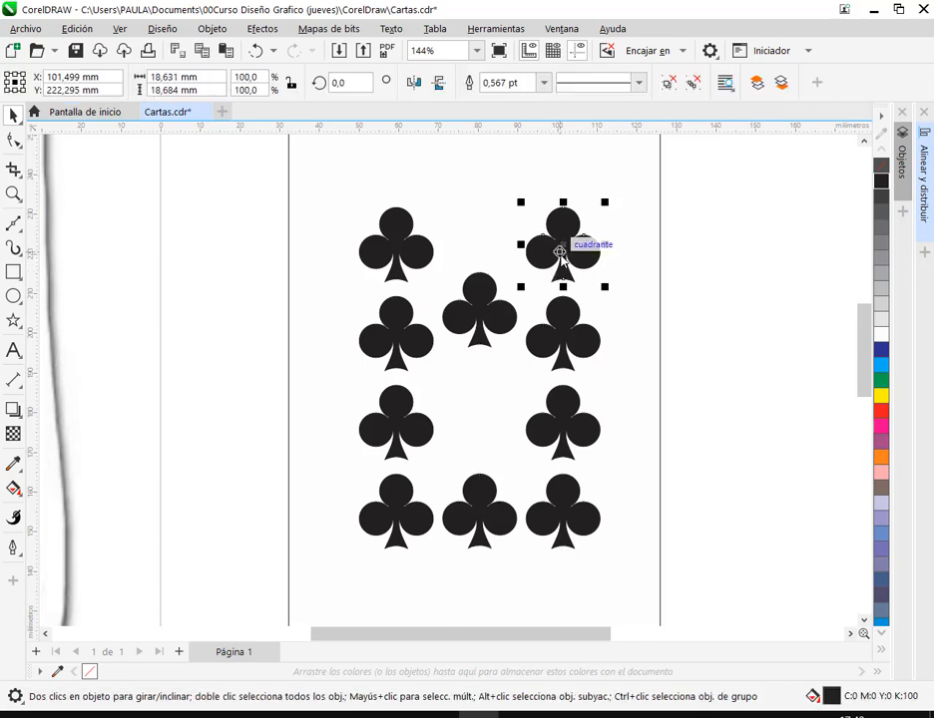
left_click(573, 339, "shift")
left_click(396, 330, "shift")
left_click(396, 249, "shift")
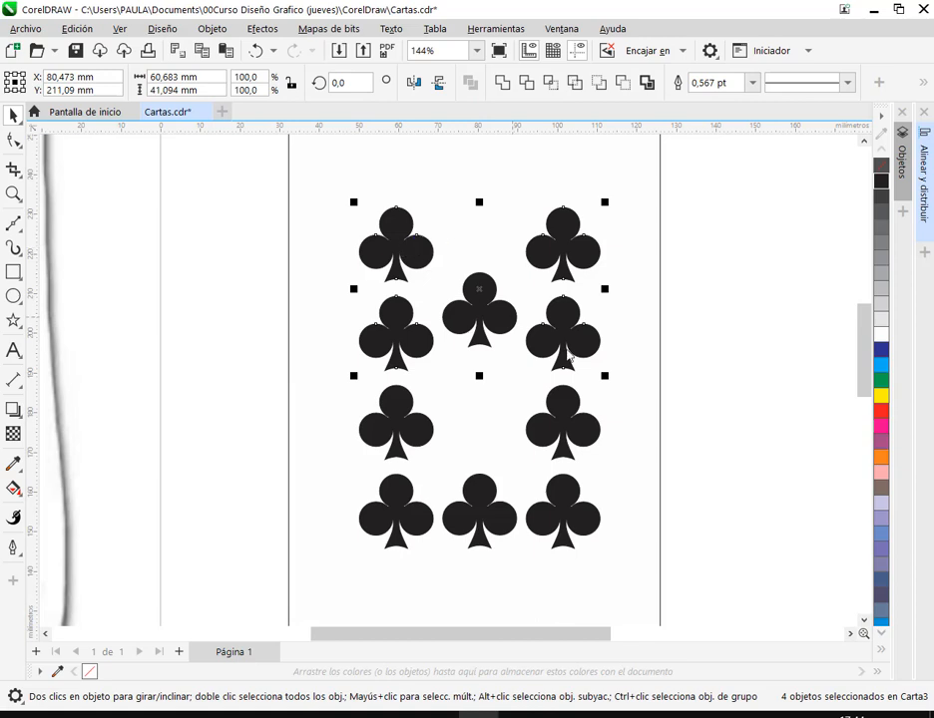
key("ctrl+g")
Step: Group the lower two clubs of the left and right columns together and deselect them
left_click(574, 449)
left_click(565, 514, "shift")
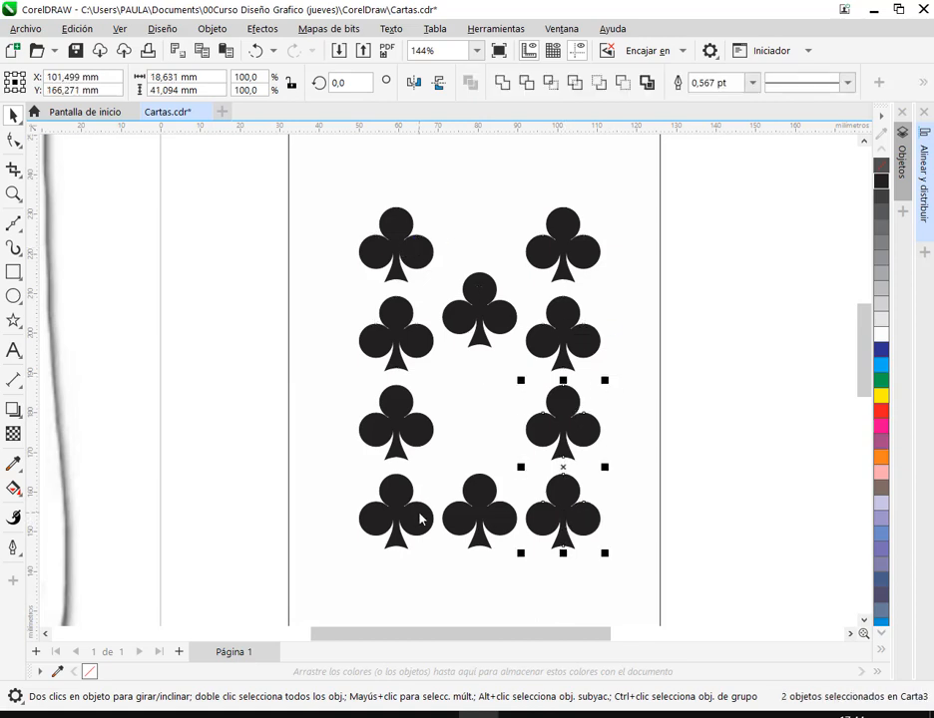
left_click(419, 518, "shift")
left_click(411, 425, "shift")
key("ctrl+g")
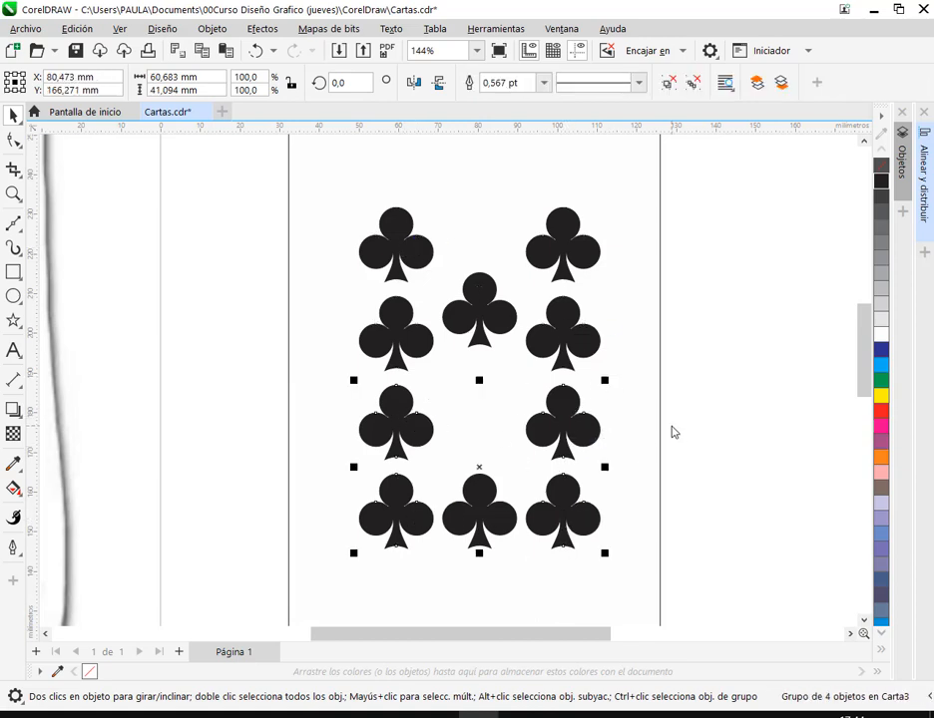
left_click(685, 432)
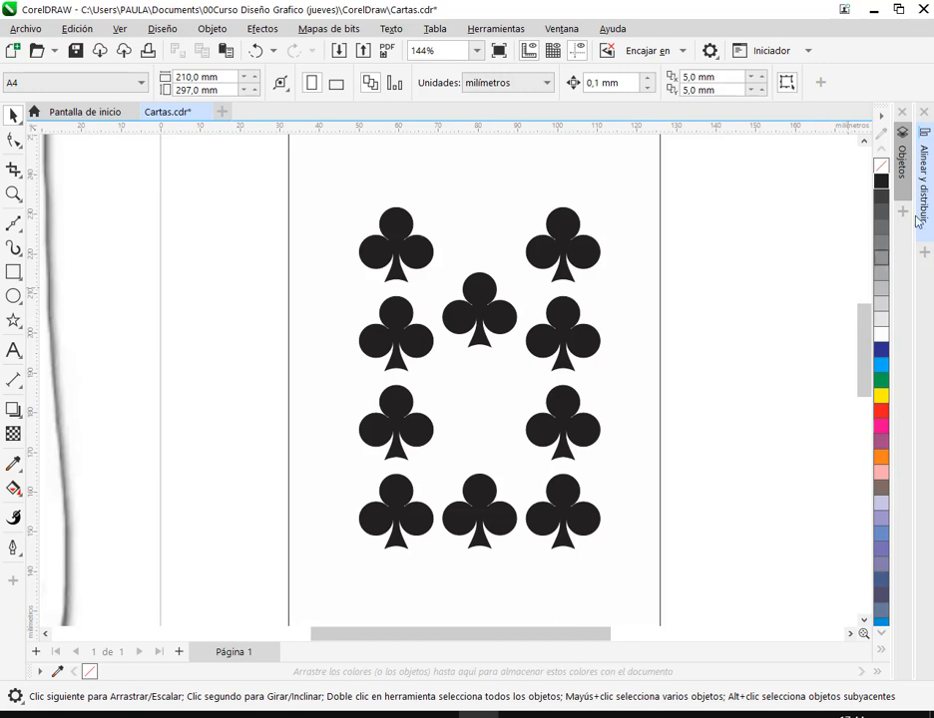
Step: Centre the upper middle club vertically on the group of the four upper clubs using Align and Distribute
left_click(923, 180)
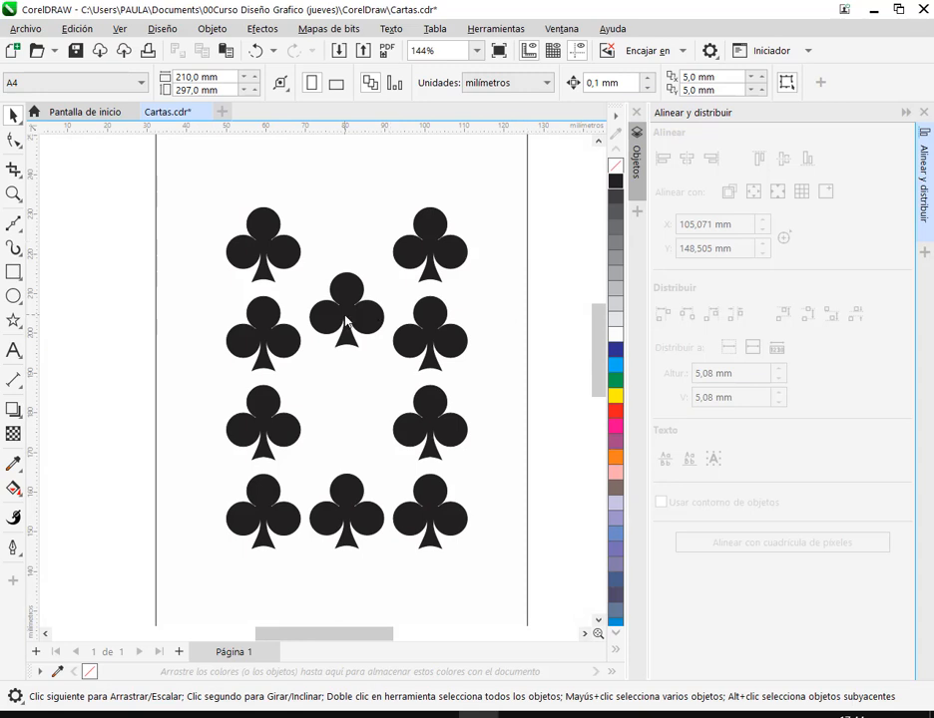
left_click(345, 319)
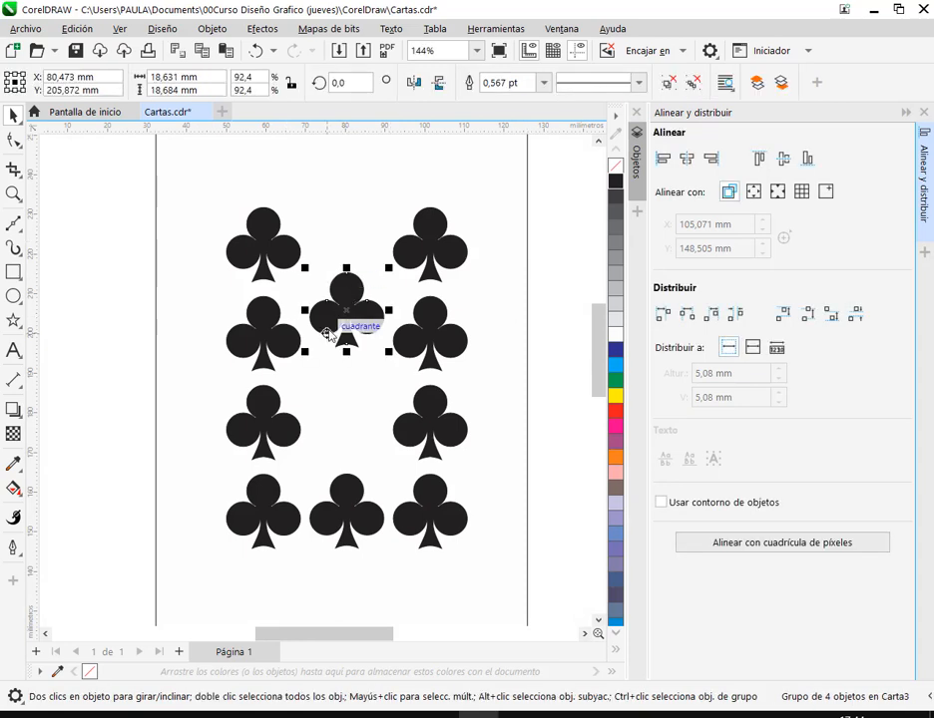
left_click(417, 257, "shift")
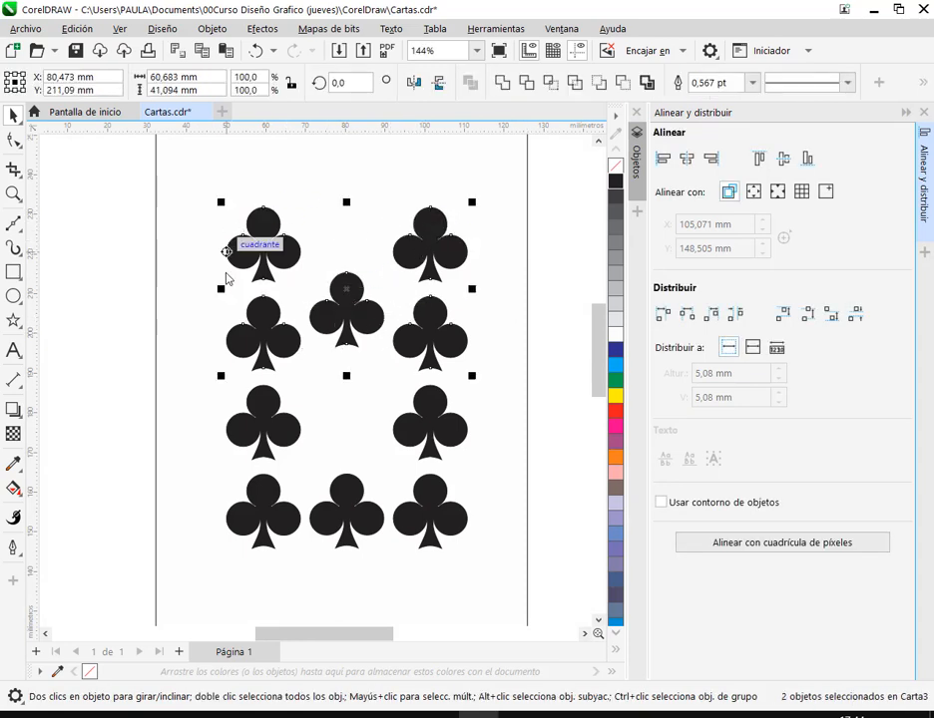
left_click(783, 163)
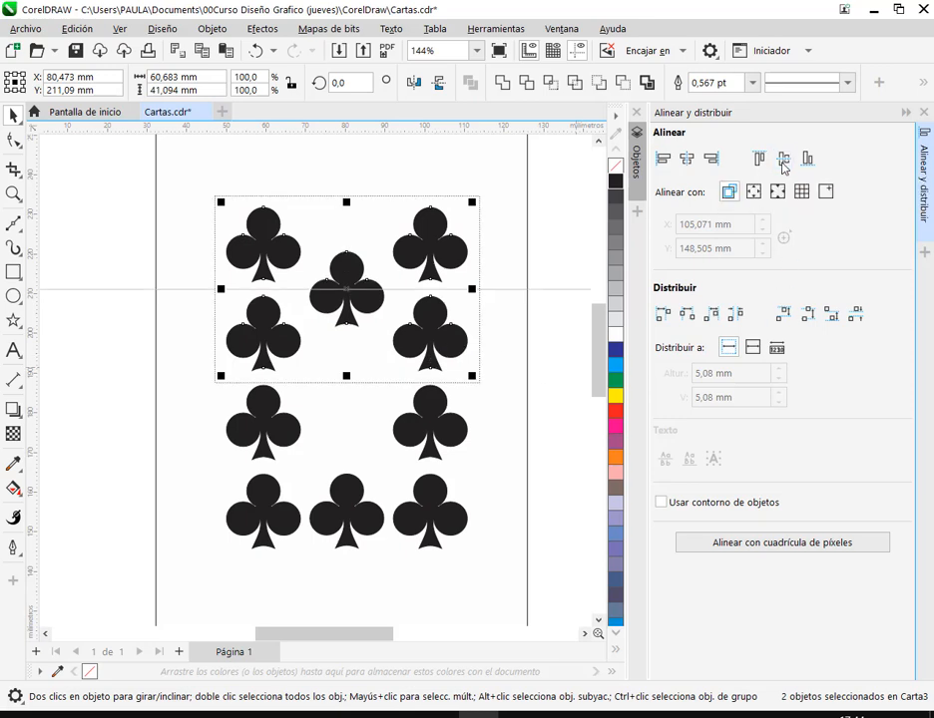
Step: Centre the lower middle club vertically on the group of the four lower clubs and close Align and Distribute
left_click(344, 503)
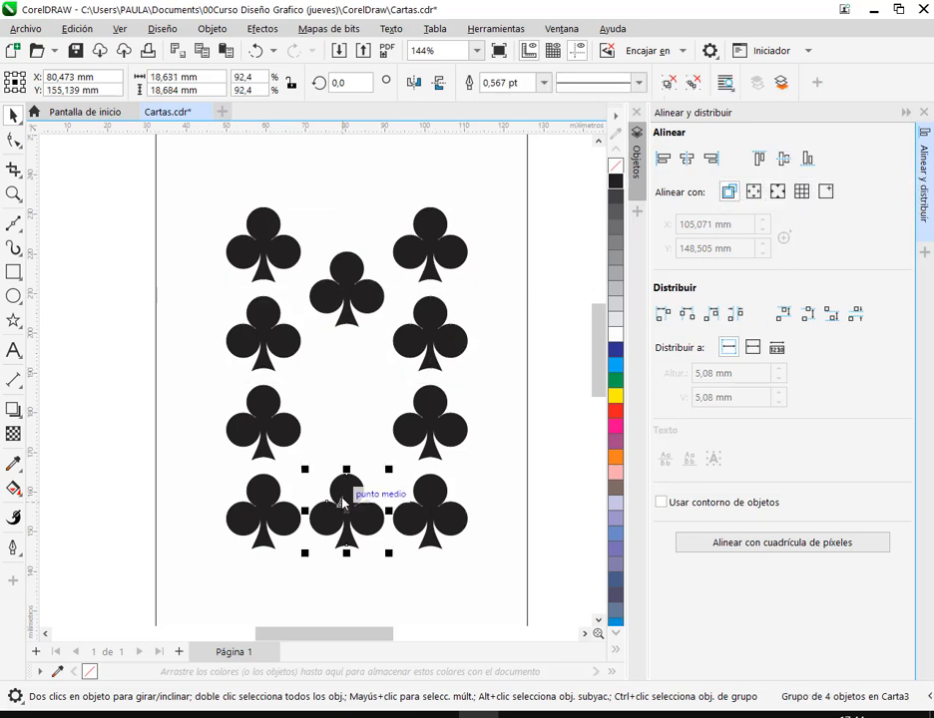
left_click(429, 421, "shift")
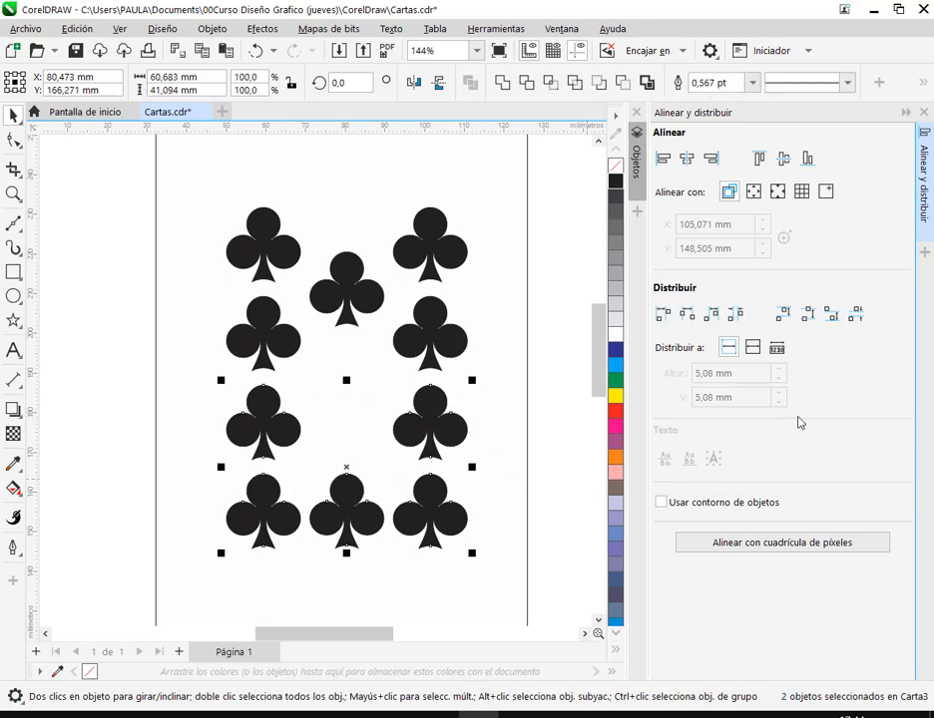
left_click(784, 159)
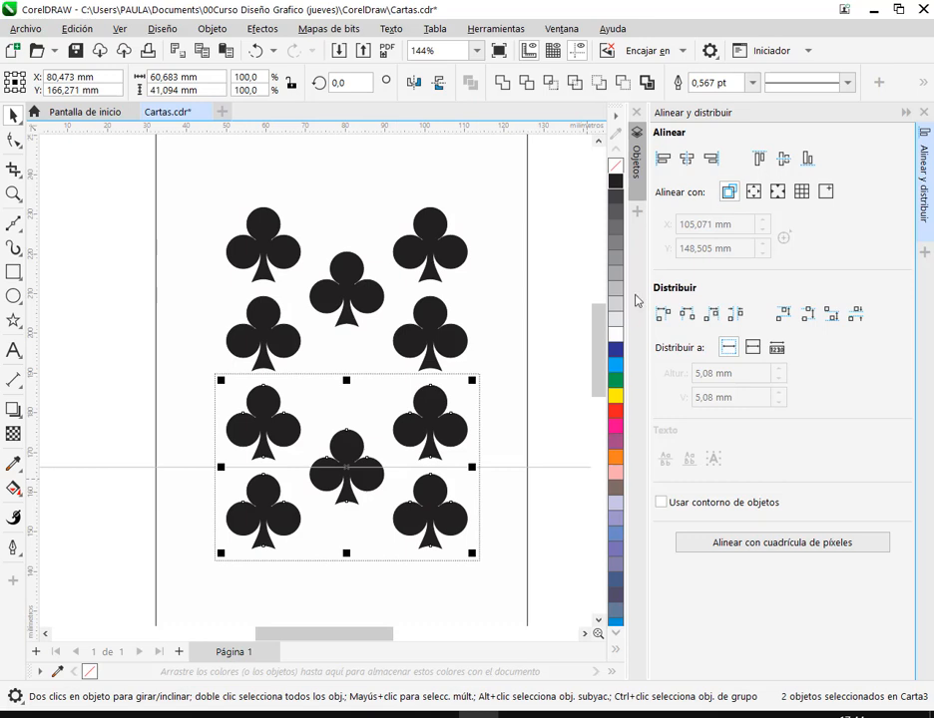
left_click(550, 393)
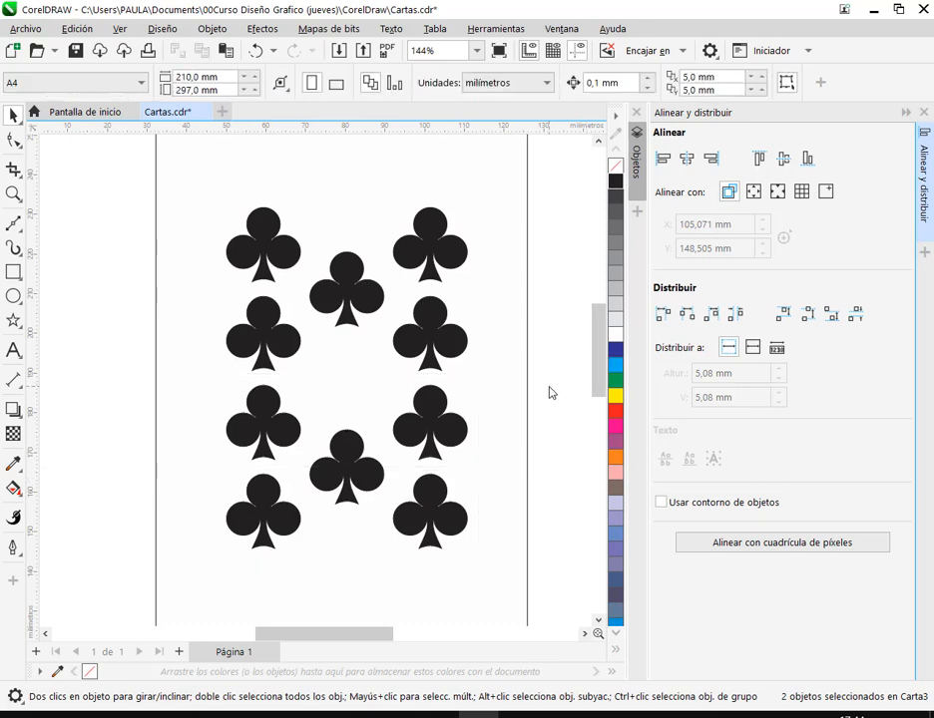
left_click(924, 115)
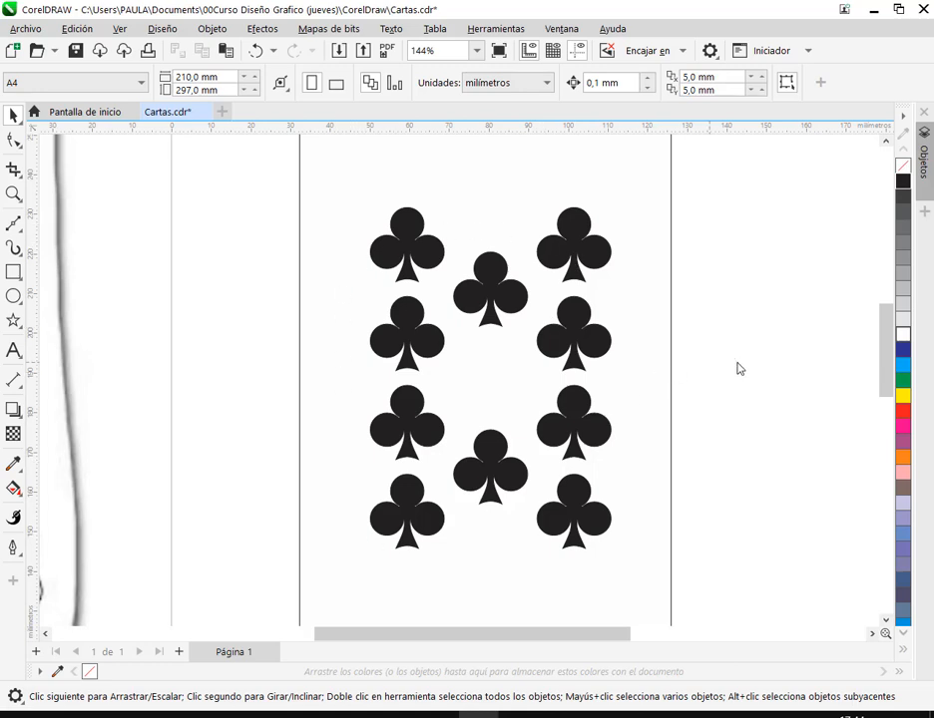
Step: Group all ten clubs of the card into a single group and deselect it
scroll(547, 327, "down", 2)
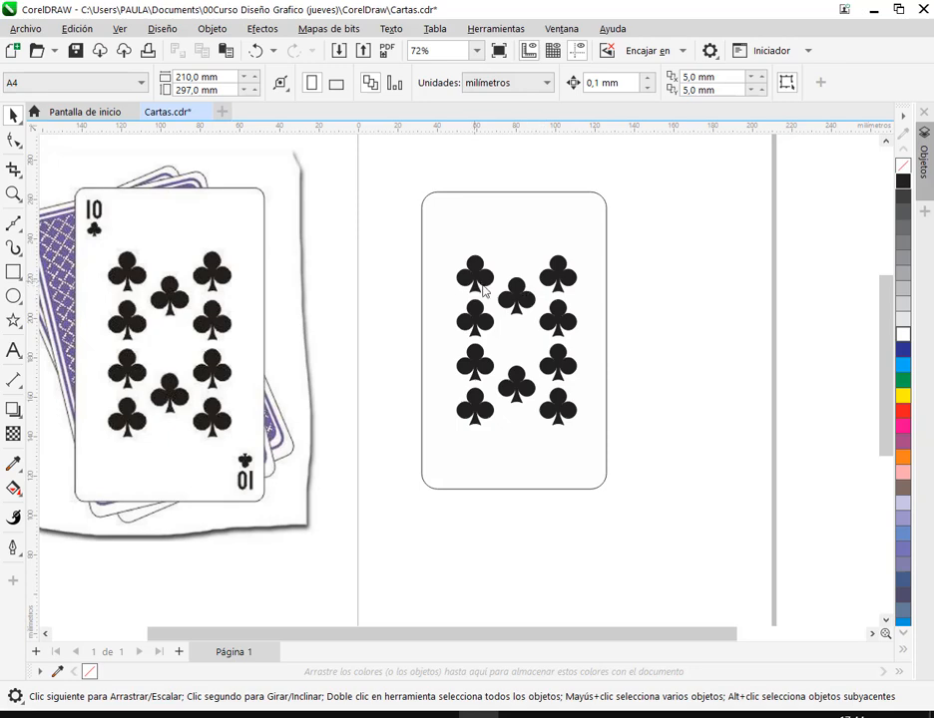
scroll(527, 300, "up", 2)
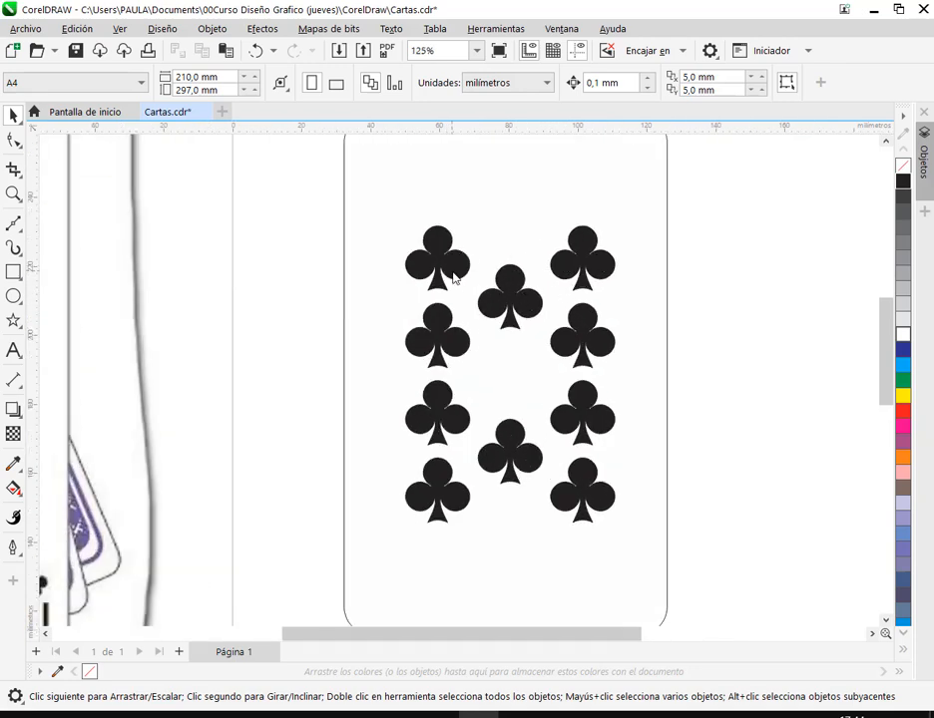
scroll(513, 265, "down", 2)
left_click_drag(663, 218, 402, 492)
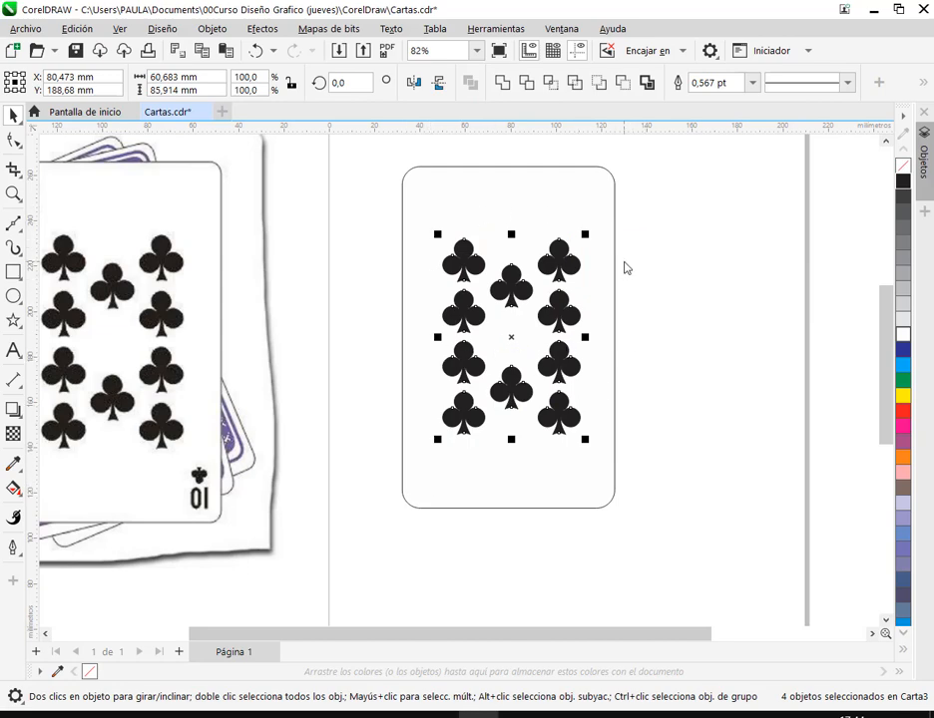
key("ctrl+g")
left_click(640, 278)
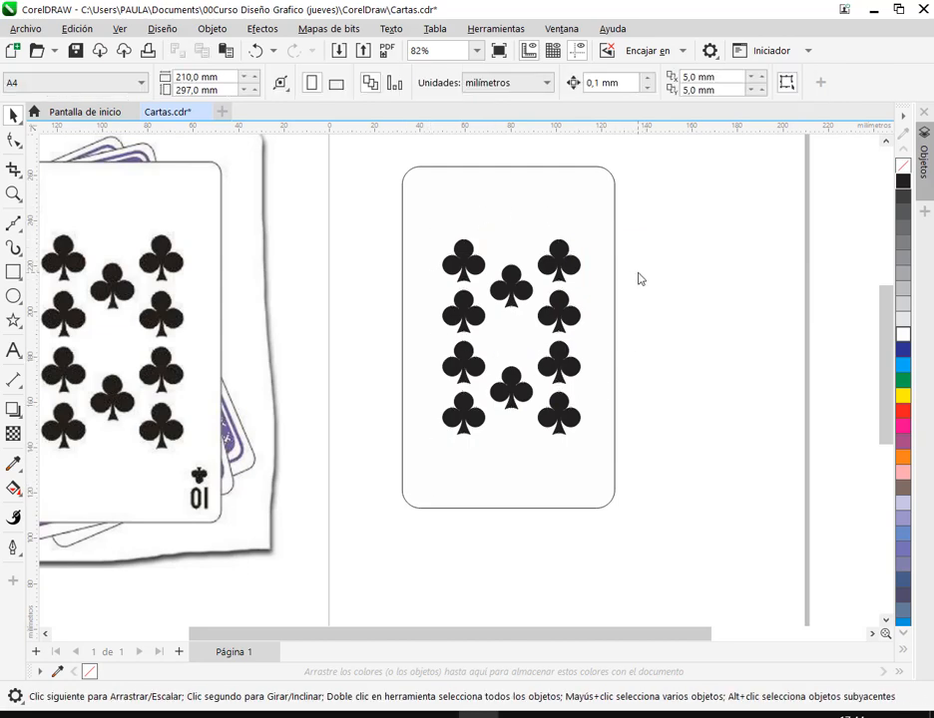
Step: Compare the card's side margins beside the clubs with a temporary rectangle about 18 × 14 mm, and delete it
scroll(628, 280, "up", 2)
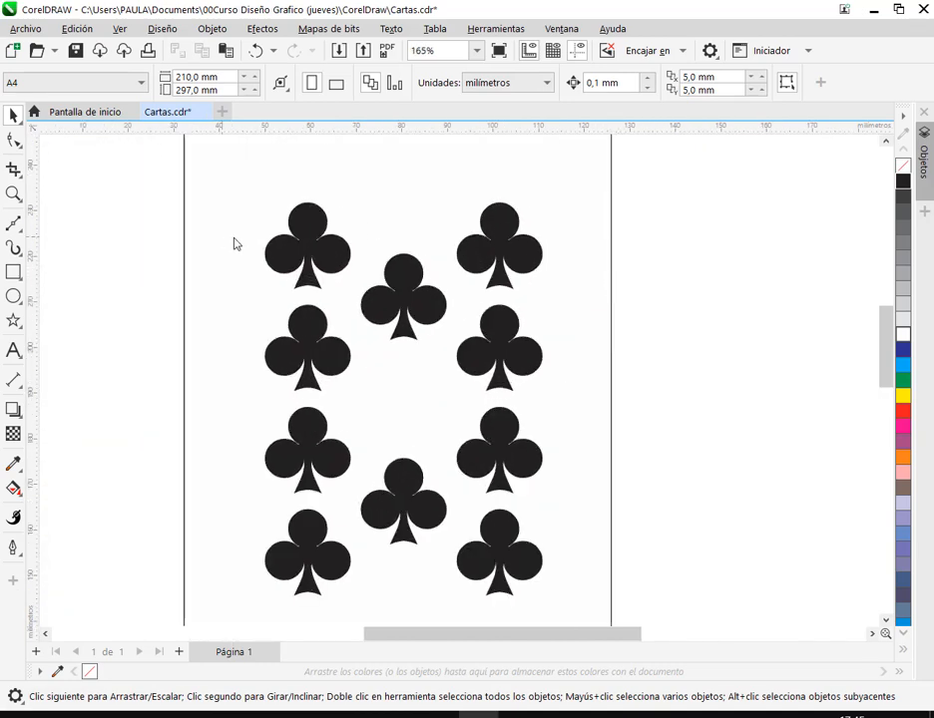
left_click(13, 271)
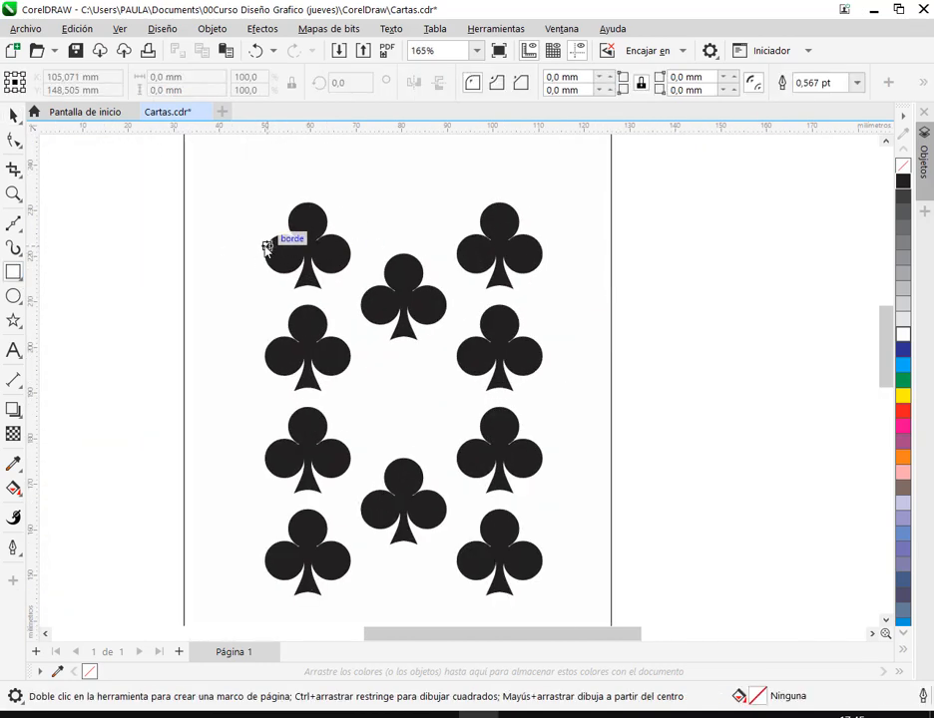
left_click_drag(184, 232, 595, 258)
left_click(12, 117)
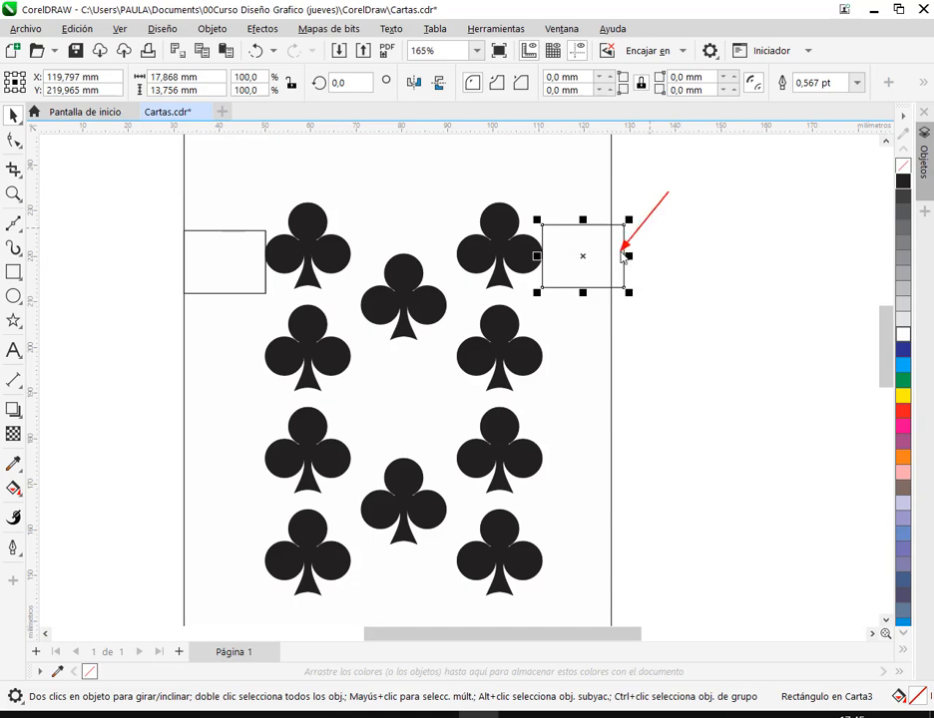
key("Delete")
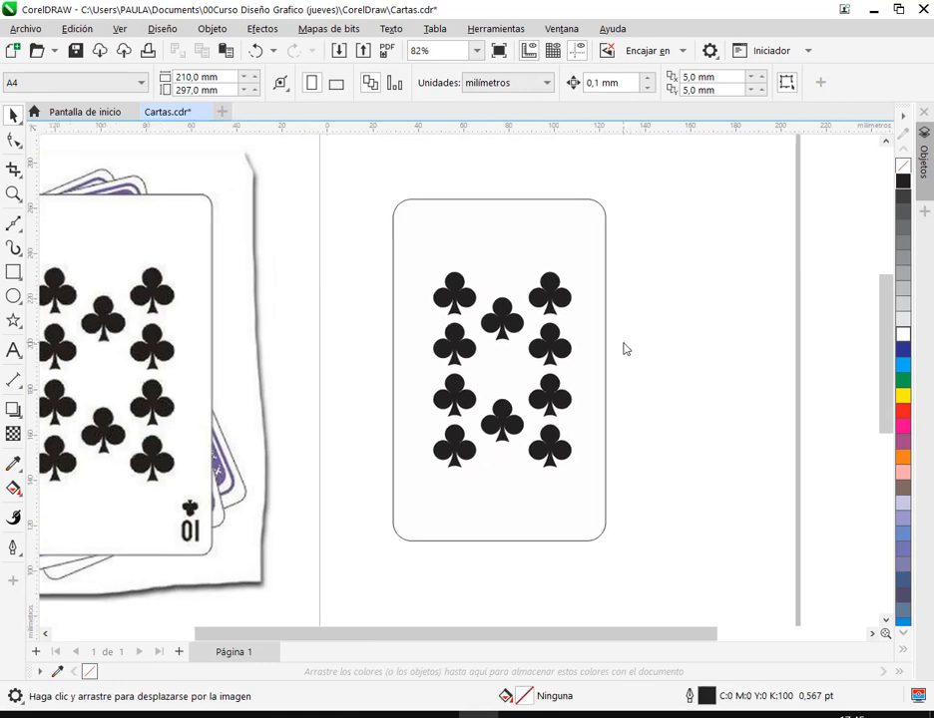
scroll(624, 348, "down", 1)
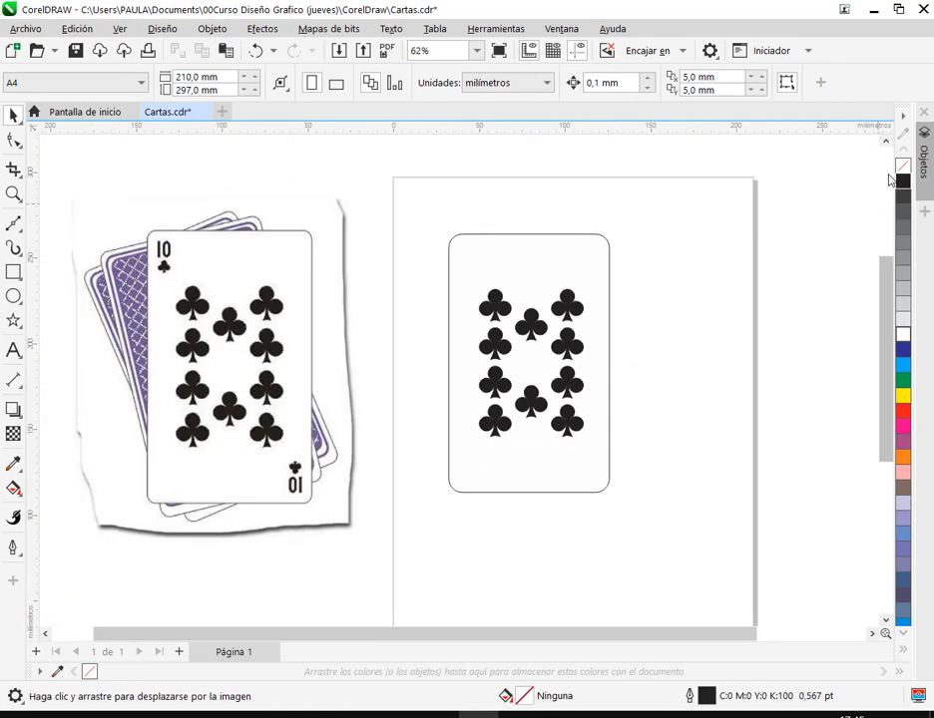
left_click(560, 29)
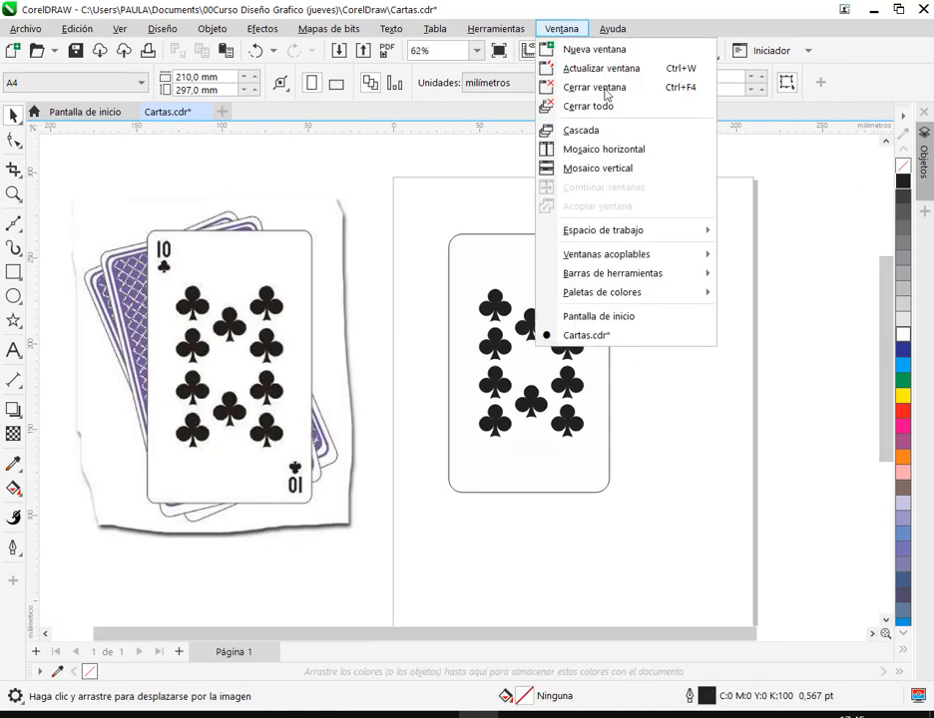
mouse_move(678, 257)
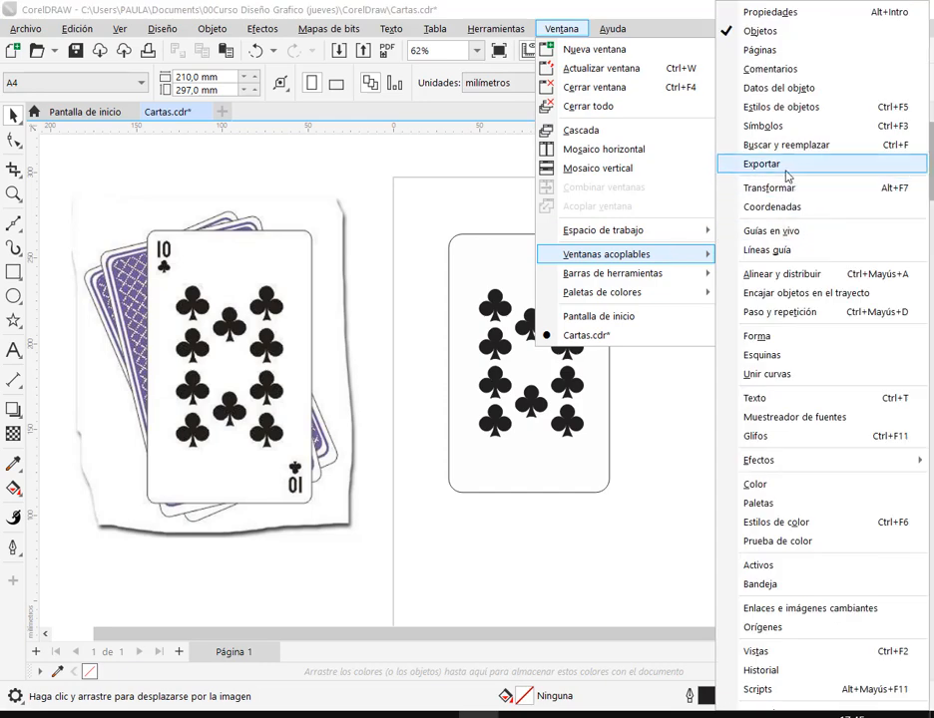
left_click(656, 408)
Step: Check the club group and the card rectangle in the Carta3 layer of the Objects docker, and collapse it
left_click(924, 157)
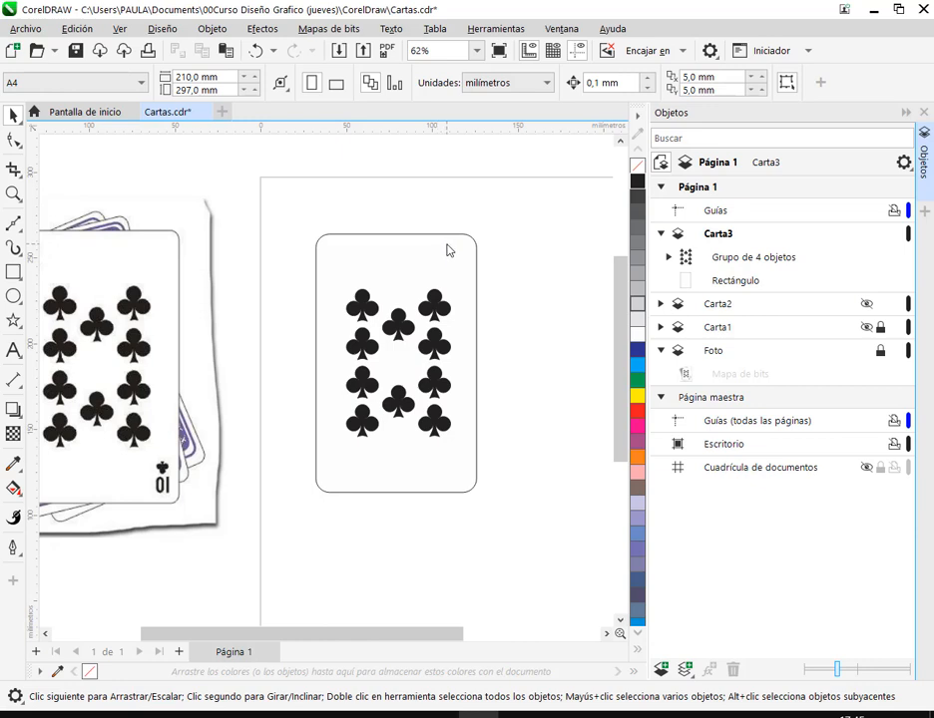
left_click(393, 252)
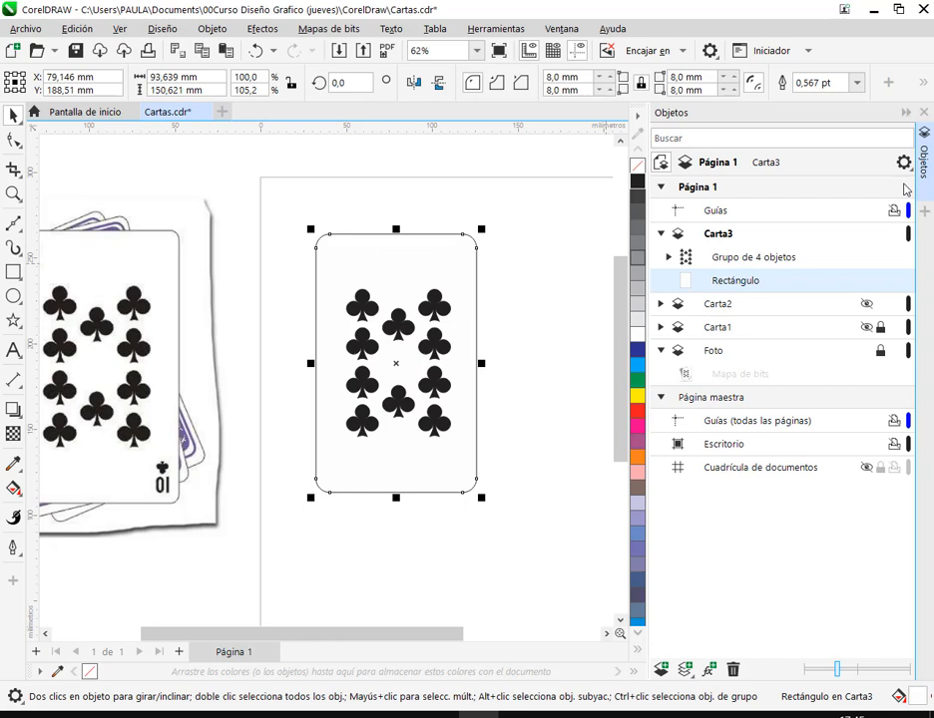
left_click(905, 113)
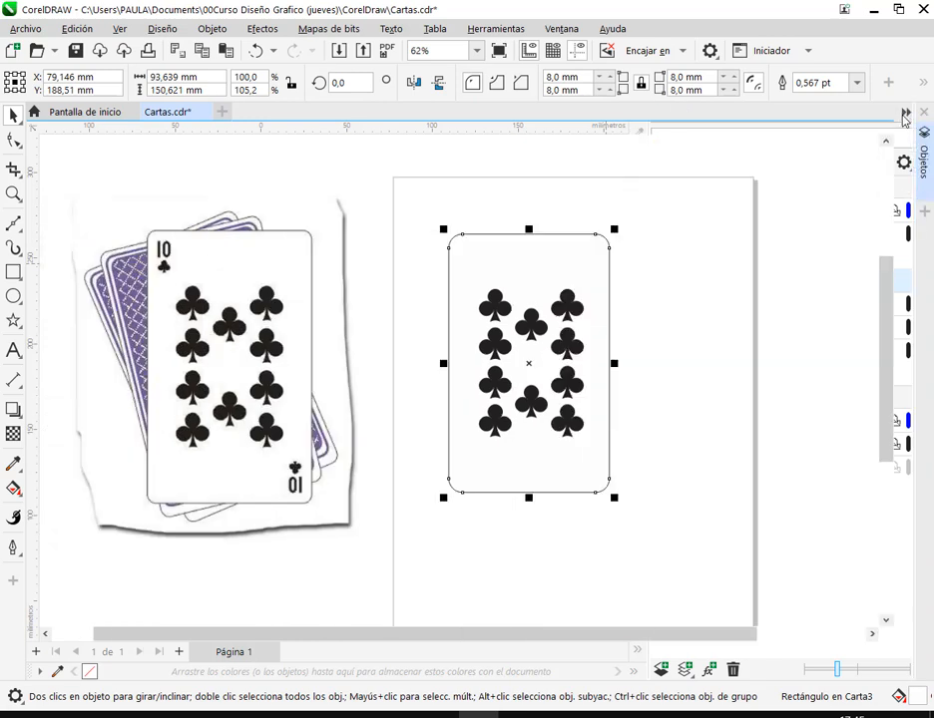
Step: Centre the club group horizontally and vertically on the rounded card rectangle with Align and Distribute, and deselect both
left_click(564, 29)
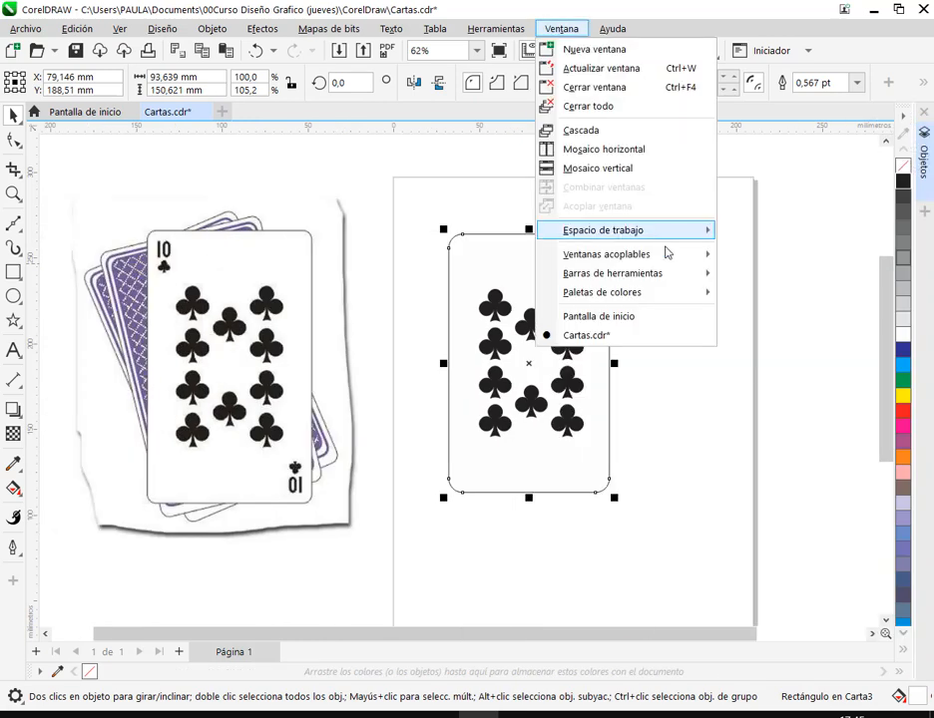
mouse_move(673, 257)
left_click(753, 275)
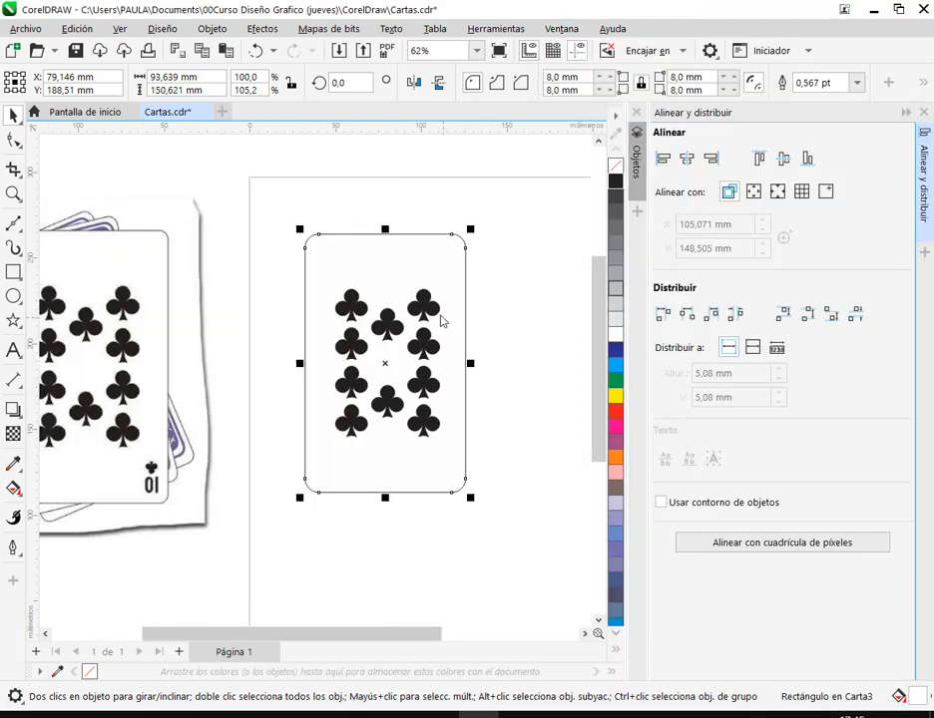
left_click(436, 320)
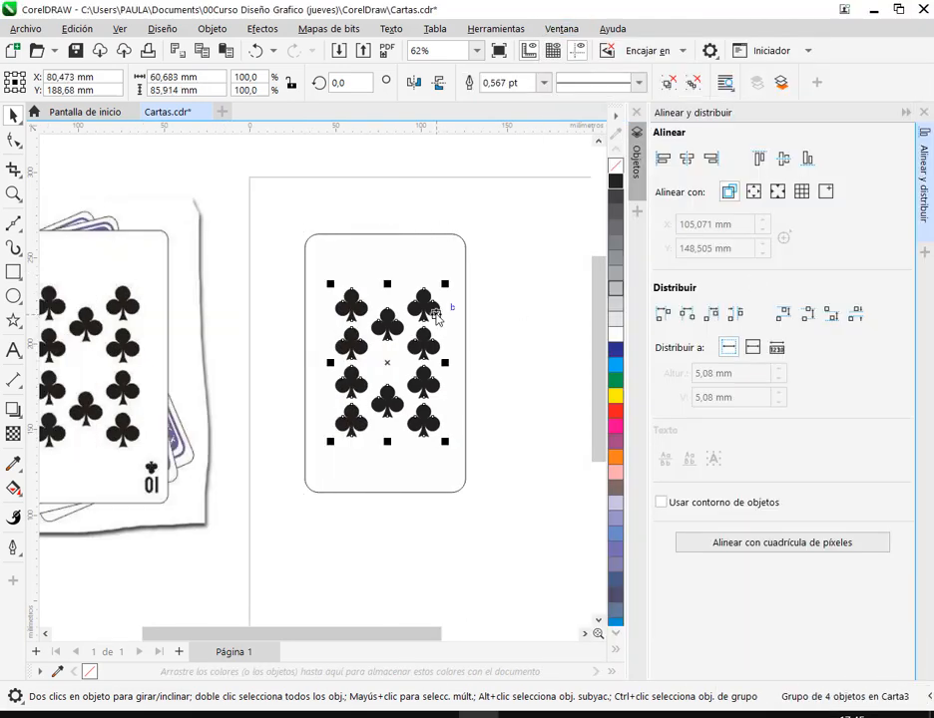
left_click(456, 257)
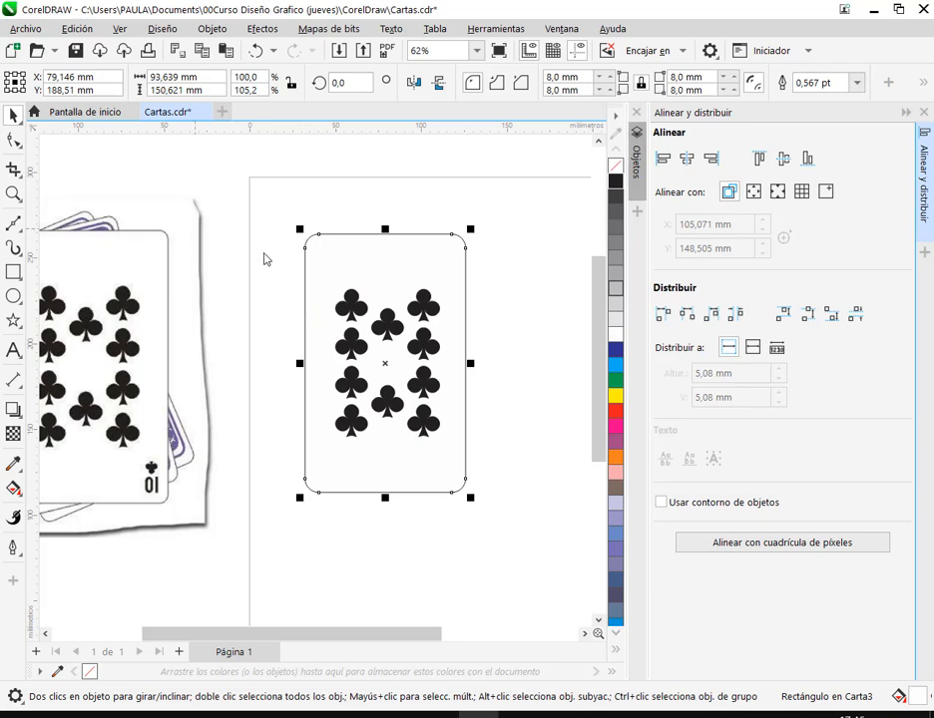
left_click(438, 319)
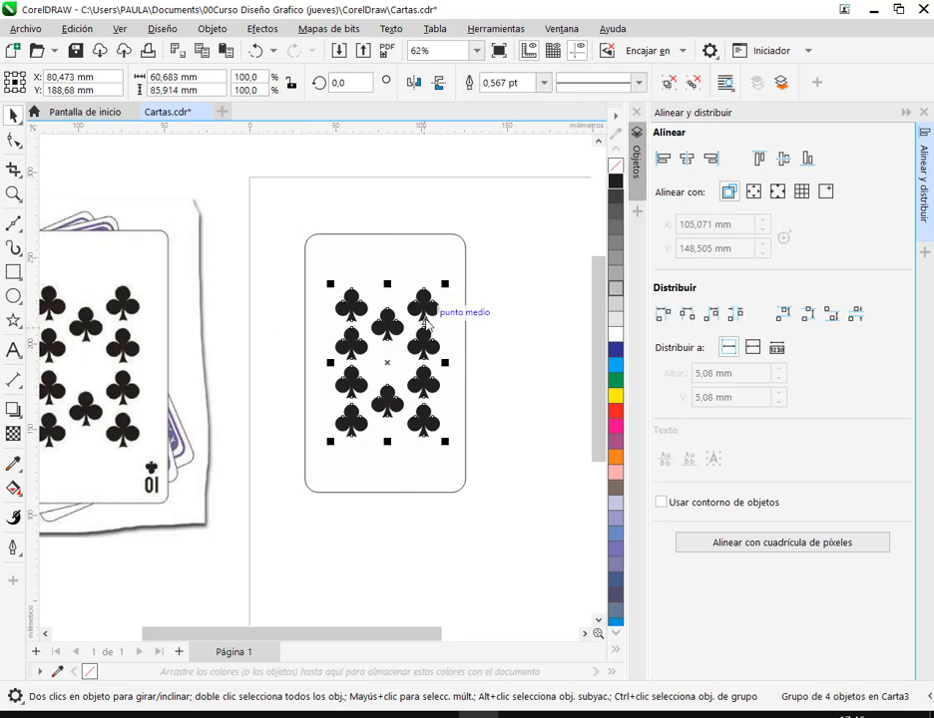
left_click(455, 258, "shift")
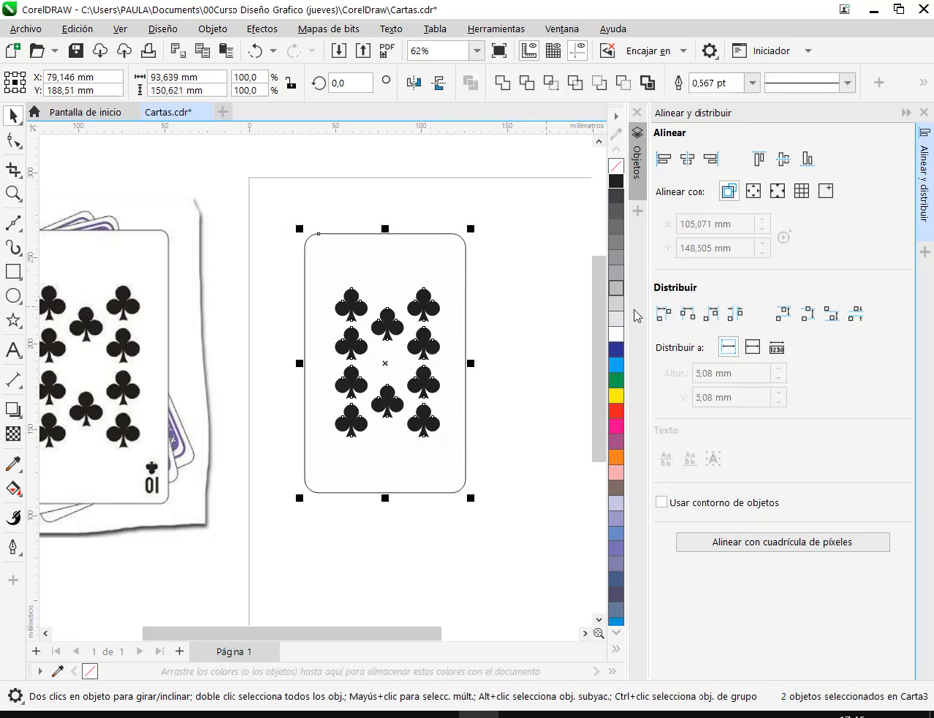
left_click(686, 158)
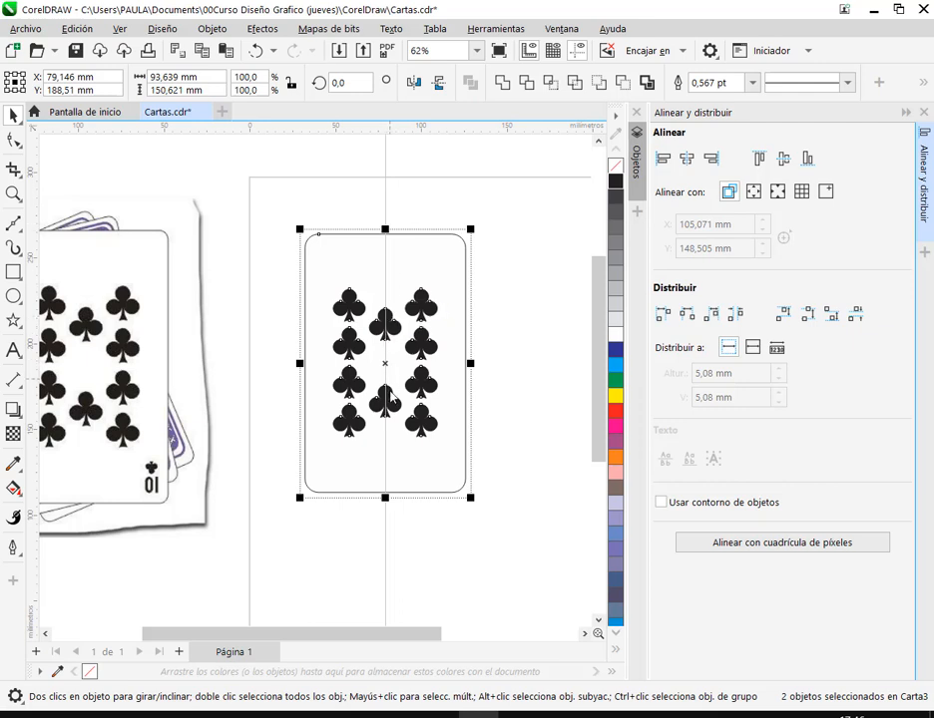
left_click(783, 157)
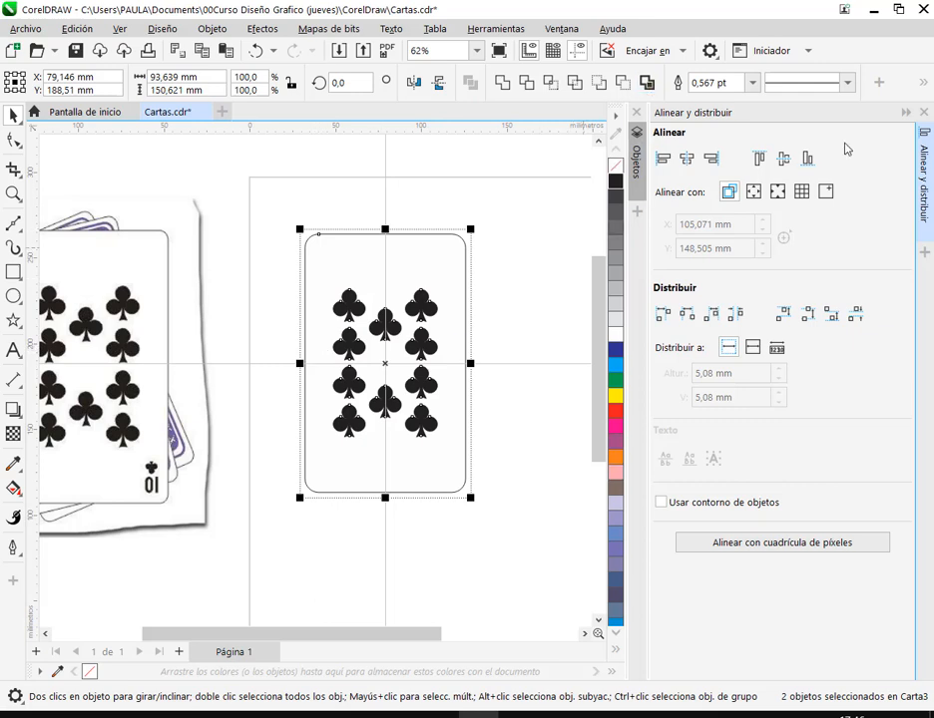
left_click(924, 113)
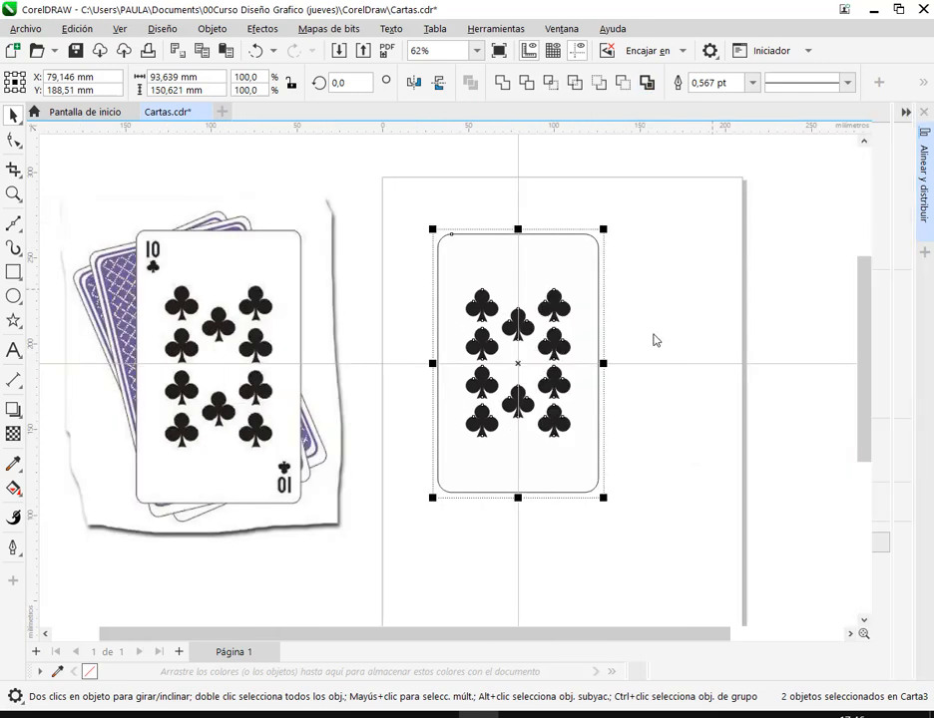
left_click(638, 314)
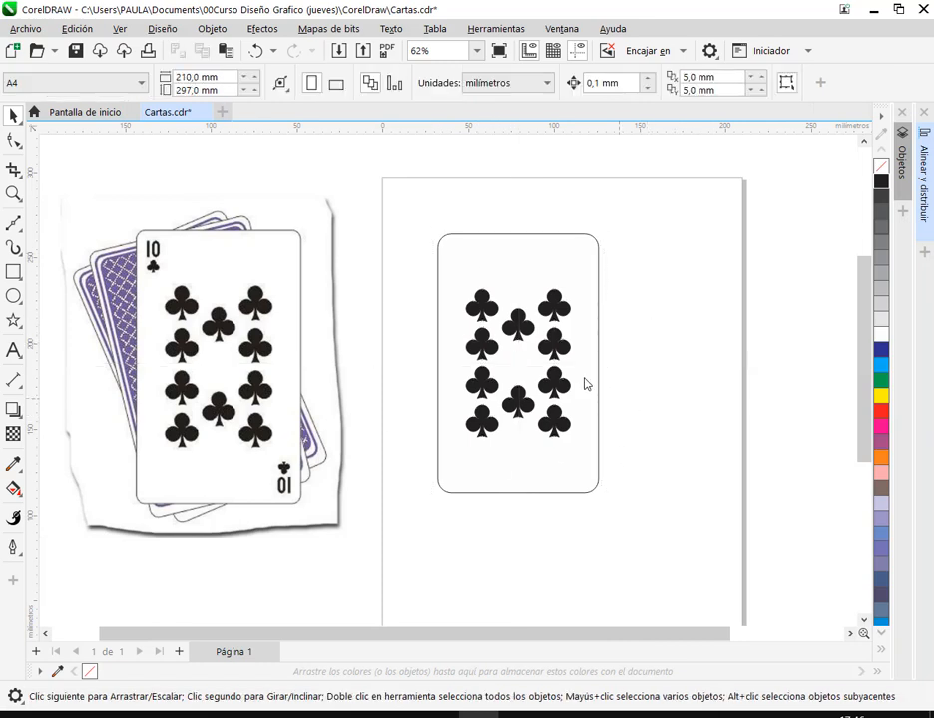
Step: Save the changes to Cartas.cdr and deselect the club group
left_click(554, 305)
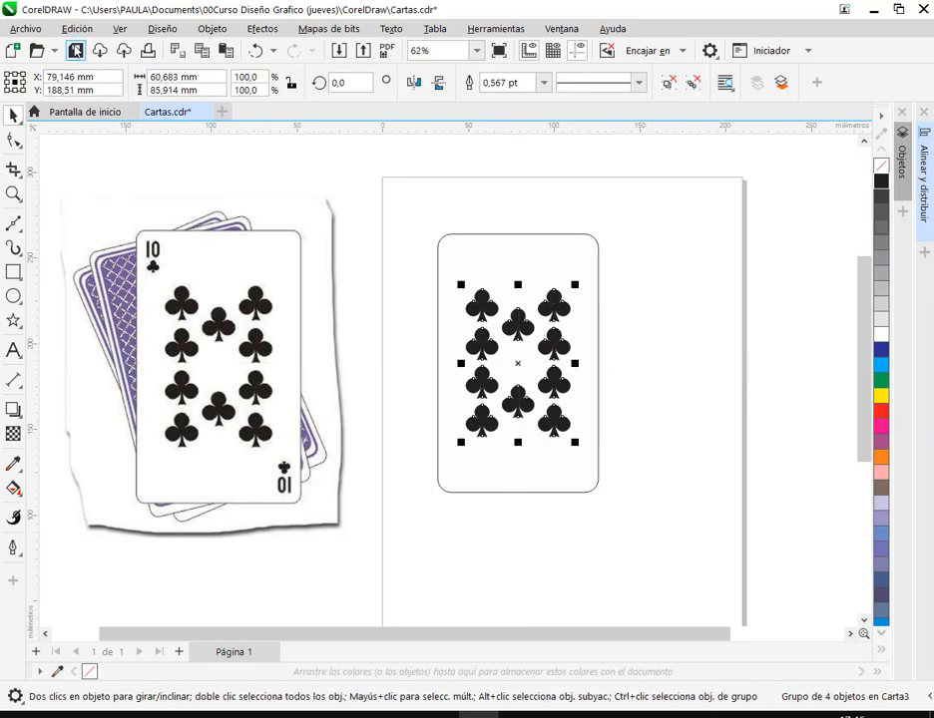
left_click(75, 50)
left_click(662, 295)
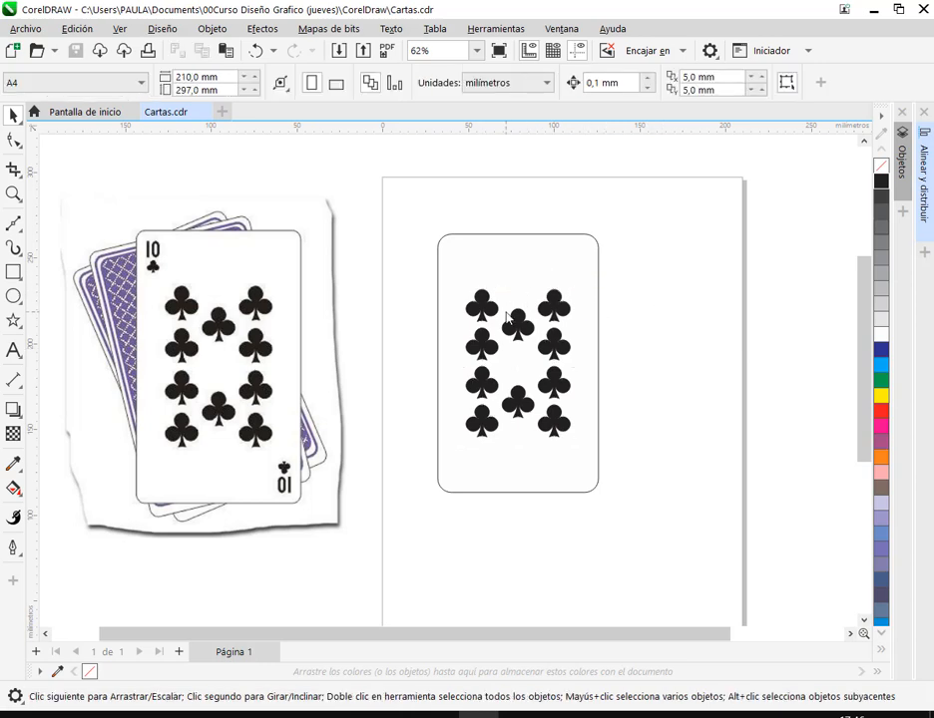
Step: Copy the lower central club from the grouped clubs, paste it on layer Carta3 and move it to the card's upper-left corner
left_click(901, 155)
left_click(379, 323)
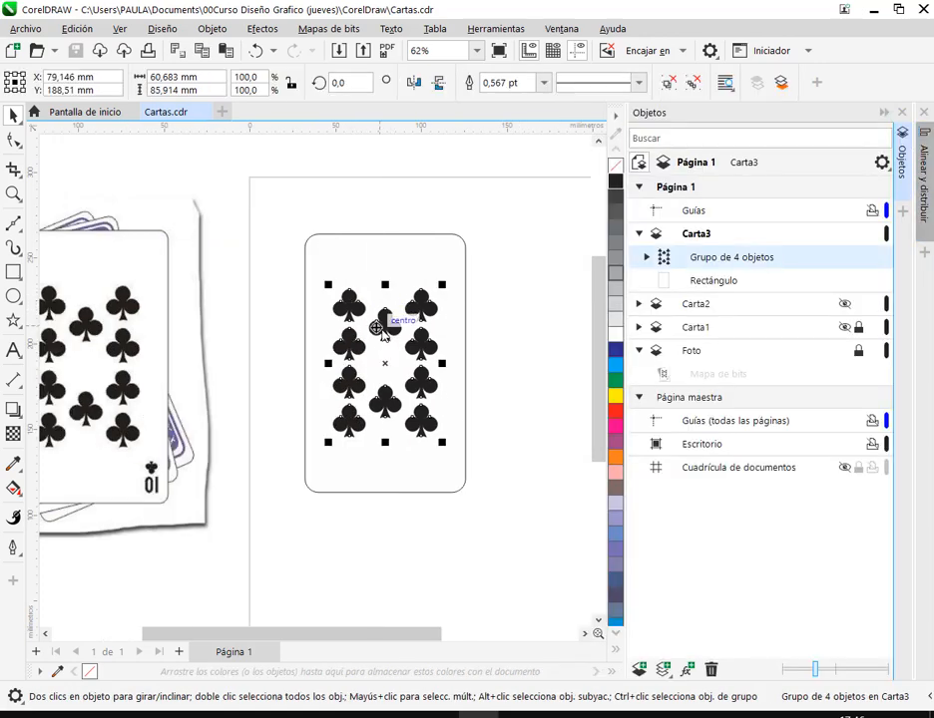
left_click(645, 258)
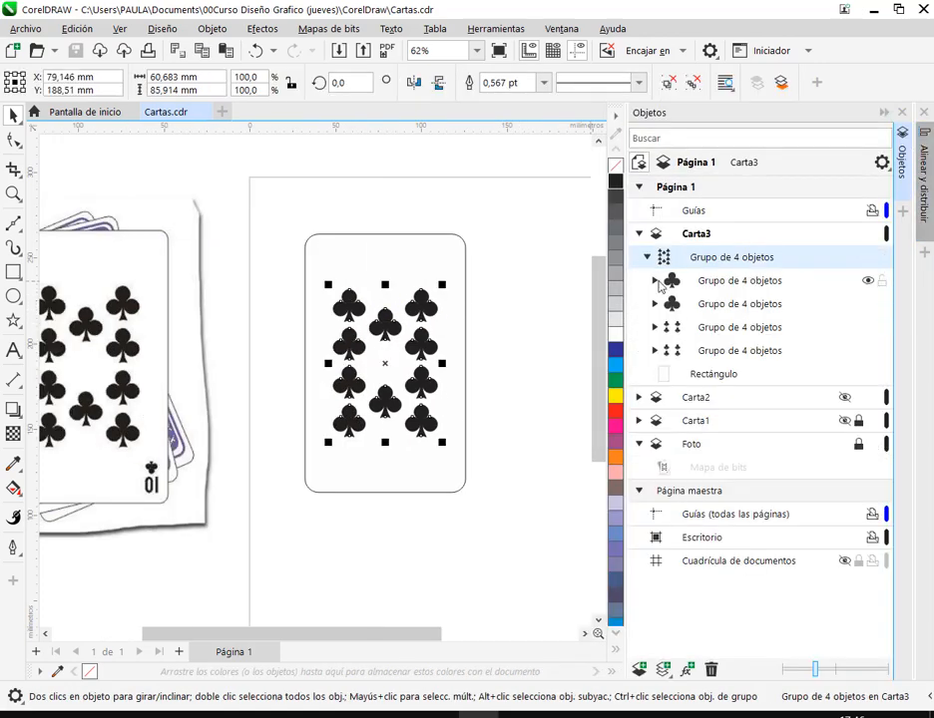
left_click(655, 282)
left_click(719, 281)
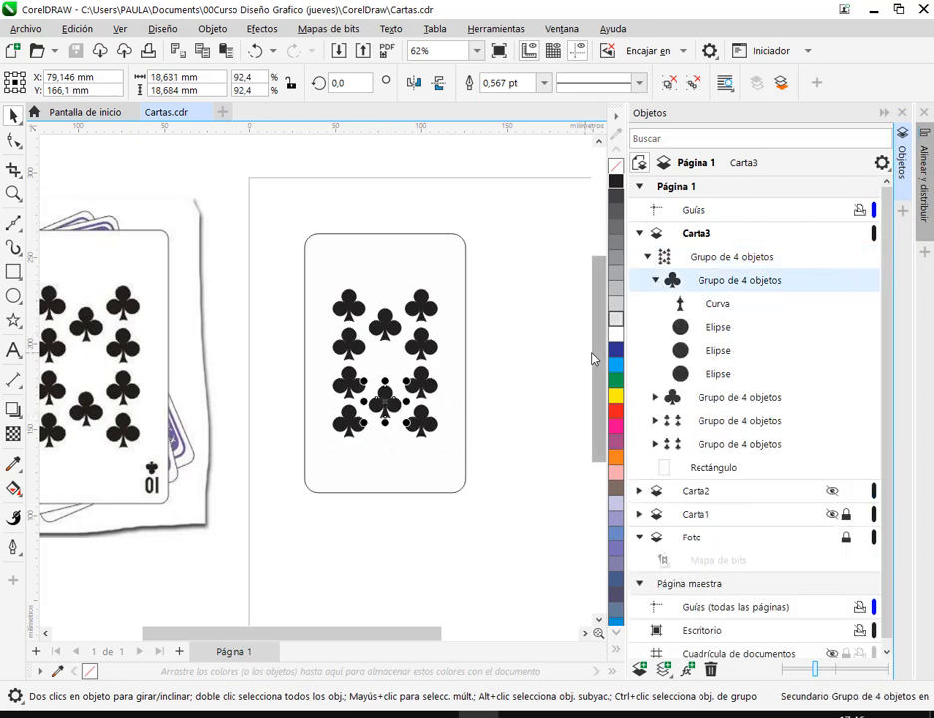
left_click(707, 238)
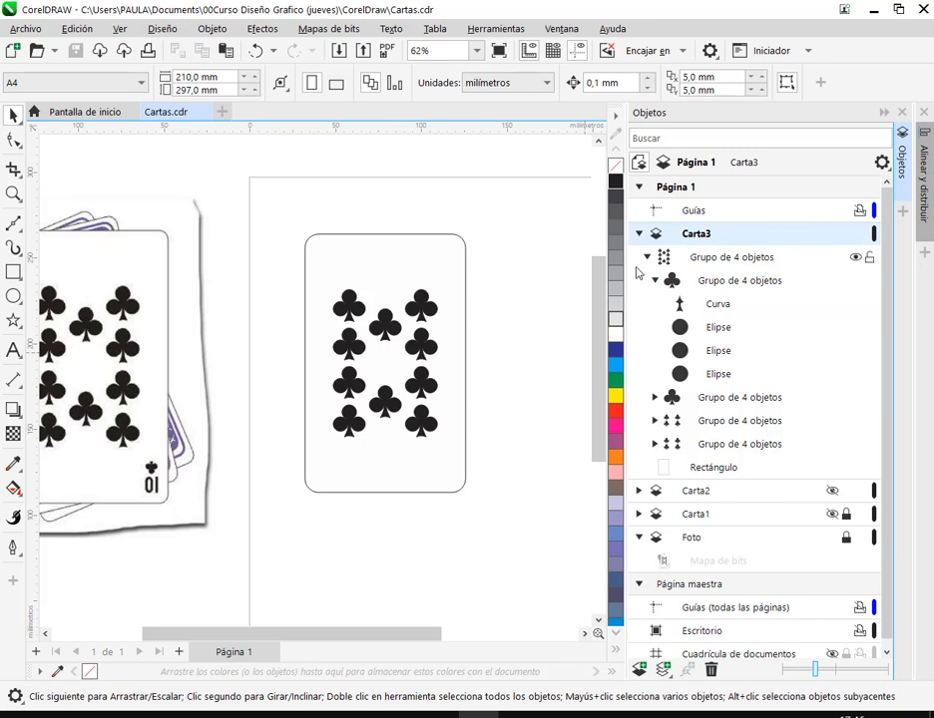
key("ctrl+v")
left_click_drag(389, 395, 333, 257)
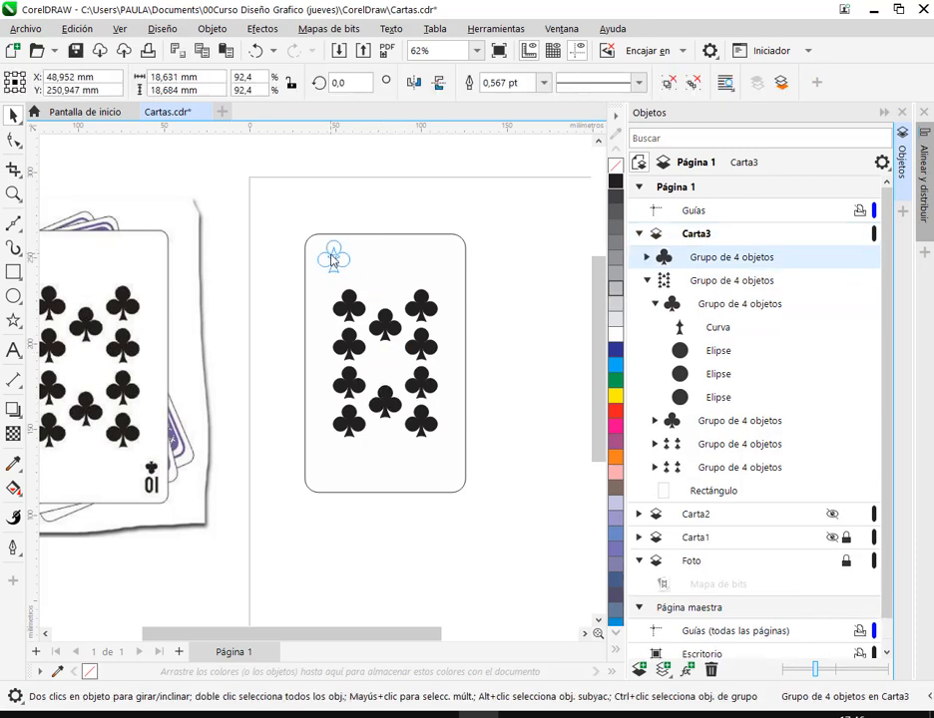
left_click(897, 146)
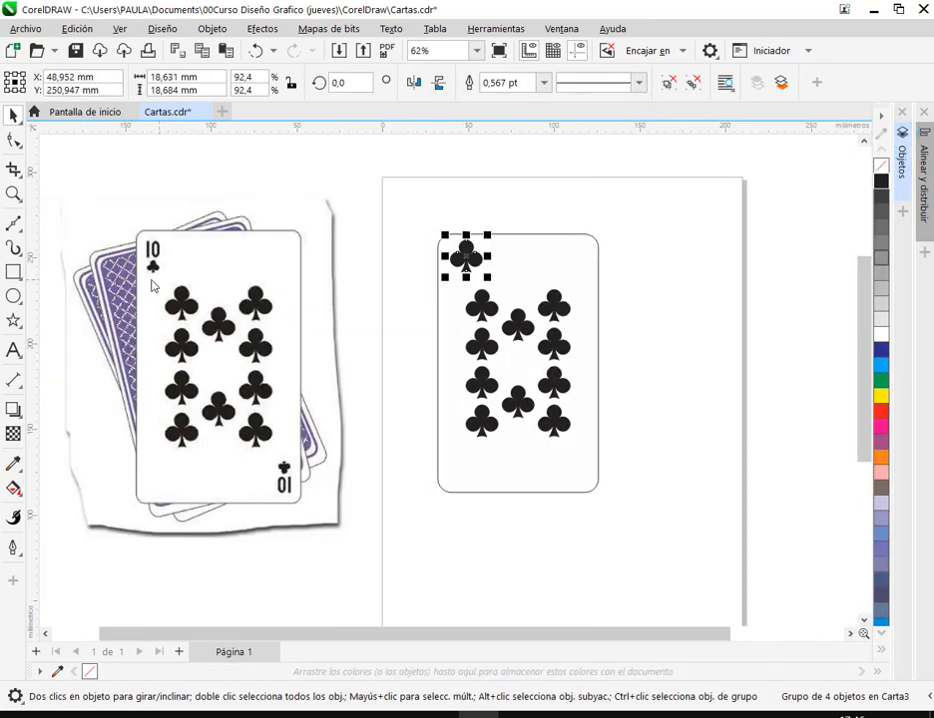
Step: Scale the corner club down proportionally to about 7.3 mm wide and deselect it
scroll(508, 240, "up", 5)
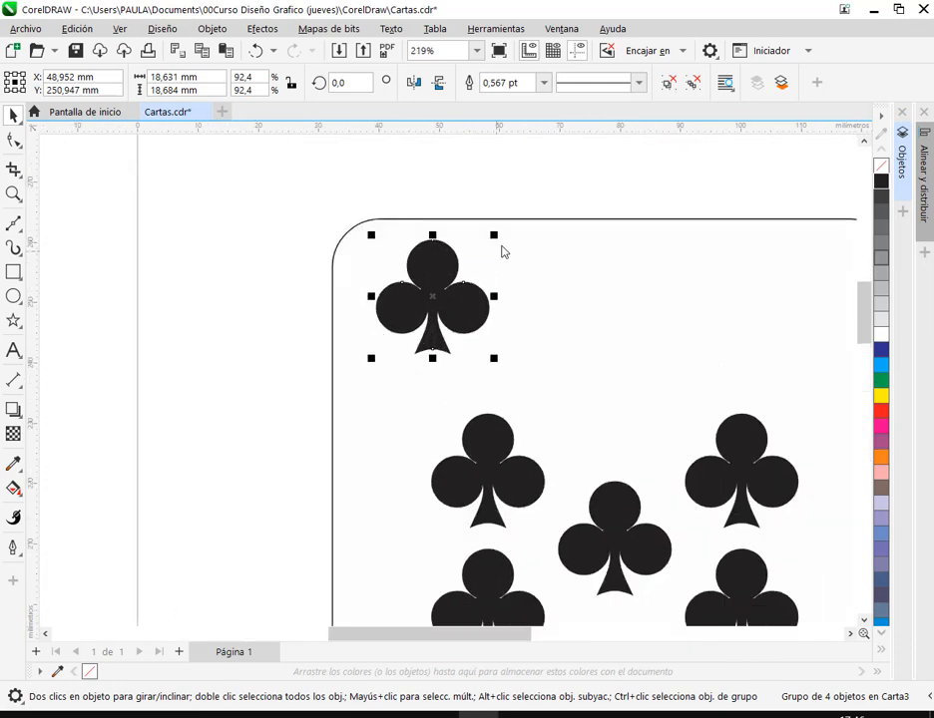
left_click_drag(494, 235, 419, 310)
left_click(241, 392)
scroll(302, 398, "down", 5)
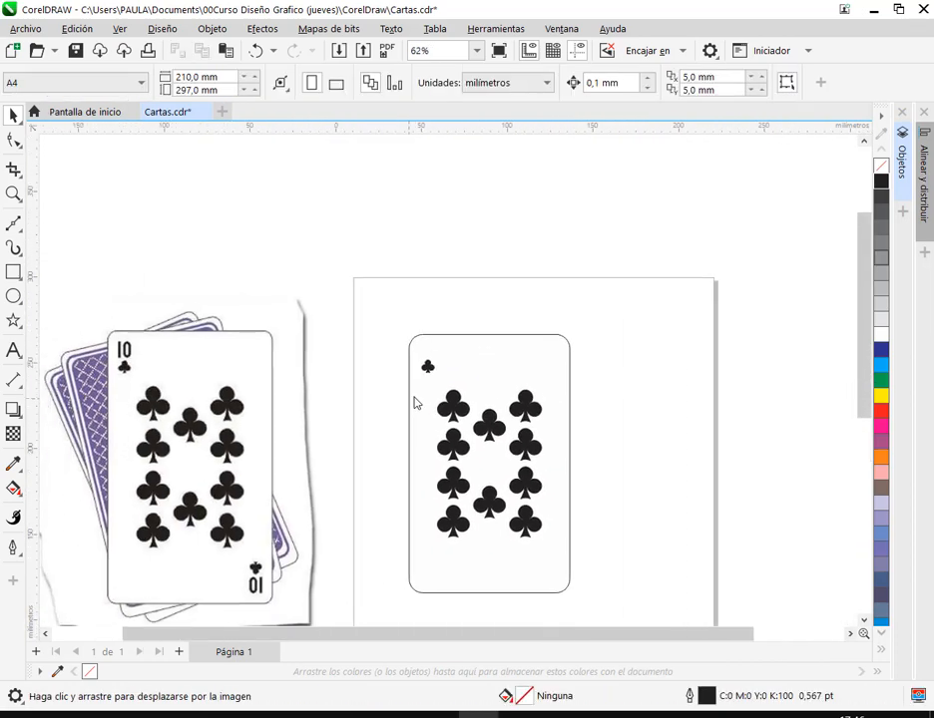
Step: Add the text "10" in Arial at about 31 pt above the small corner club, and deselect it
scroll(444, 349, "up", 5)
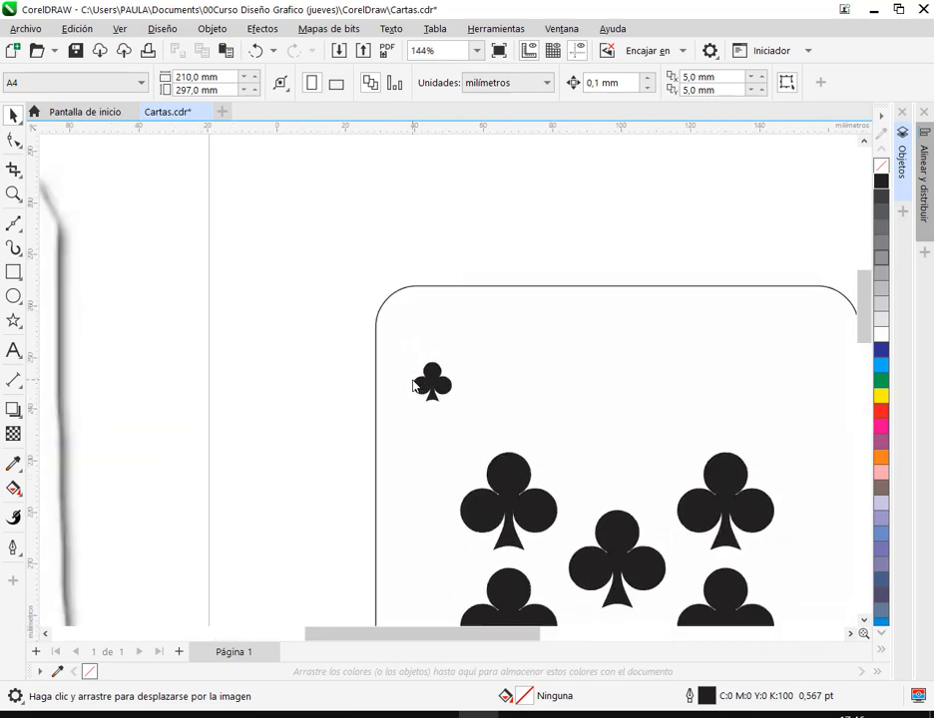
key("F8")
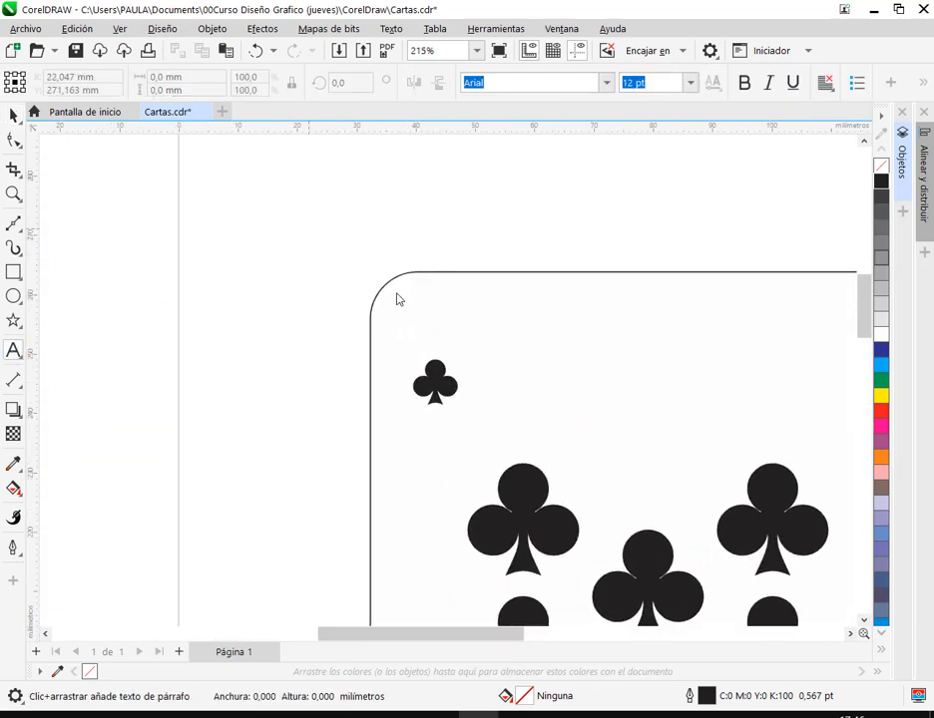
left_click(308, 226)
type("10")
left_click(13, 115)
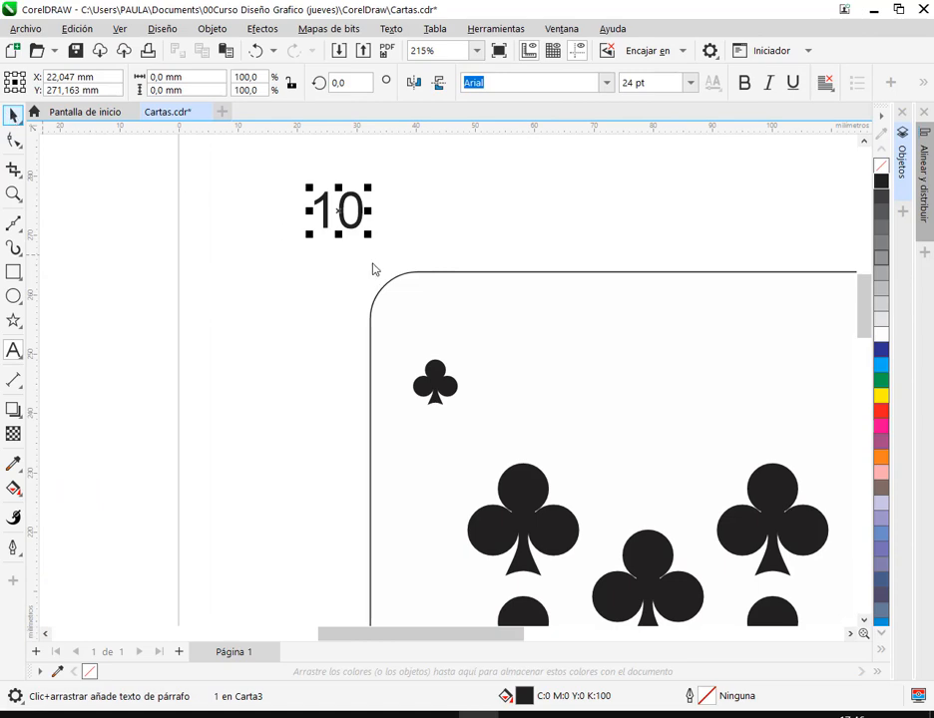
left_click_drag(337, 209, 467, 359)
scroll(466, 361, "down", 3)
scroll(465, 372, "down", 1)
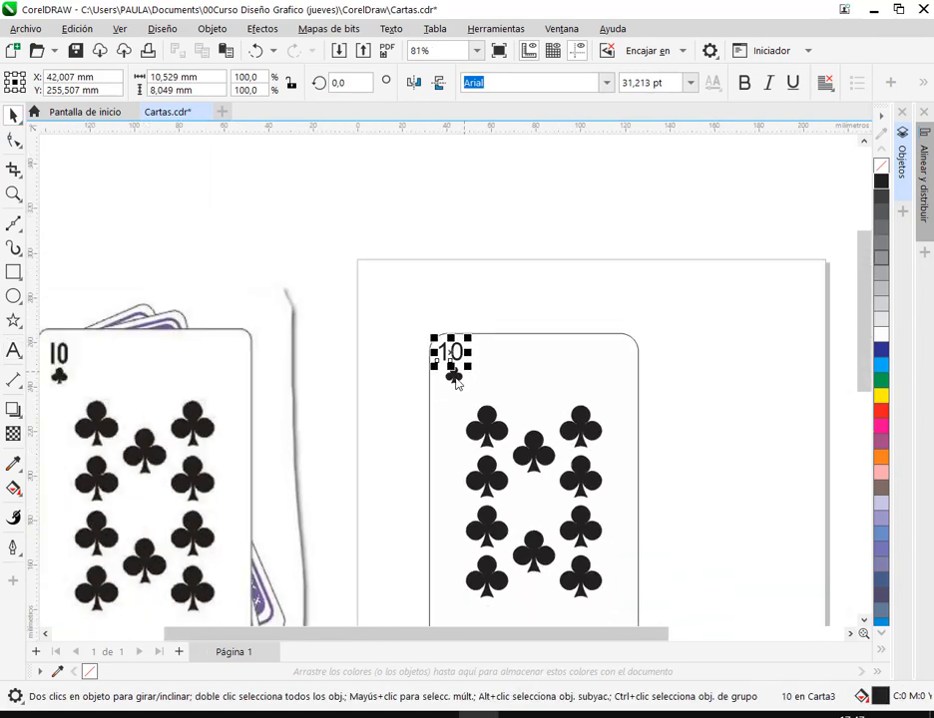
left_click_drag(420, 402, 467, 385)
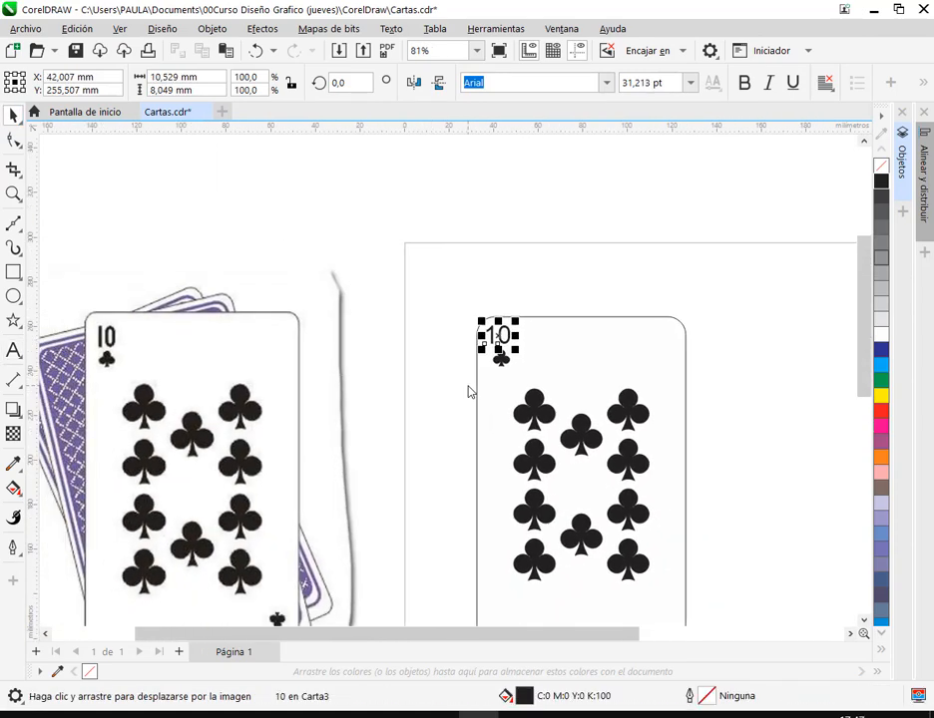
left_click(390, 266)
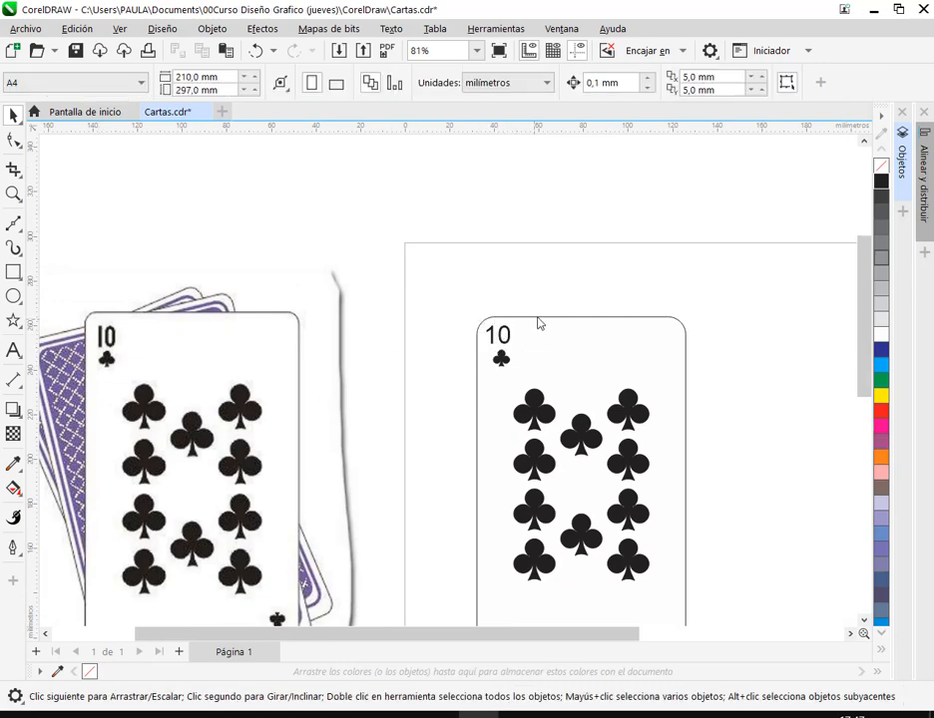
Step: Preview alternative fonts such as Candy Round BTN Lt on the corner 10, and close the font list without choosing one
scroll(506, 334, "up", 5)
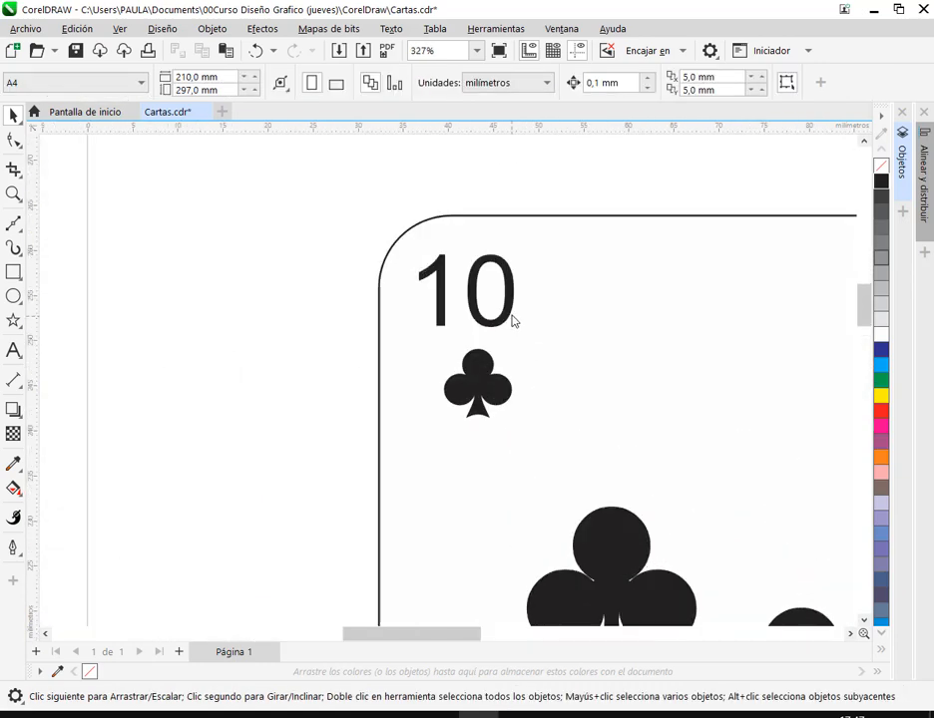
left_click(512, 321)
left_click(607, 84)
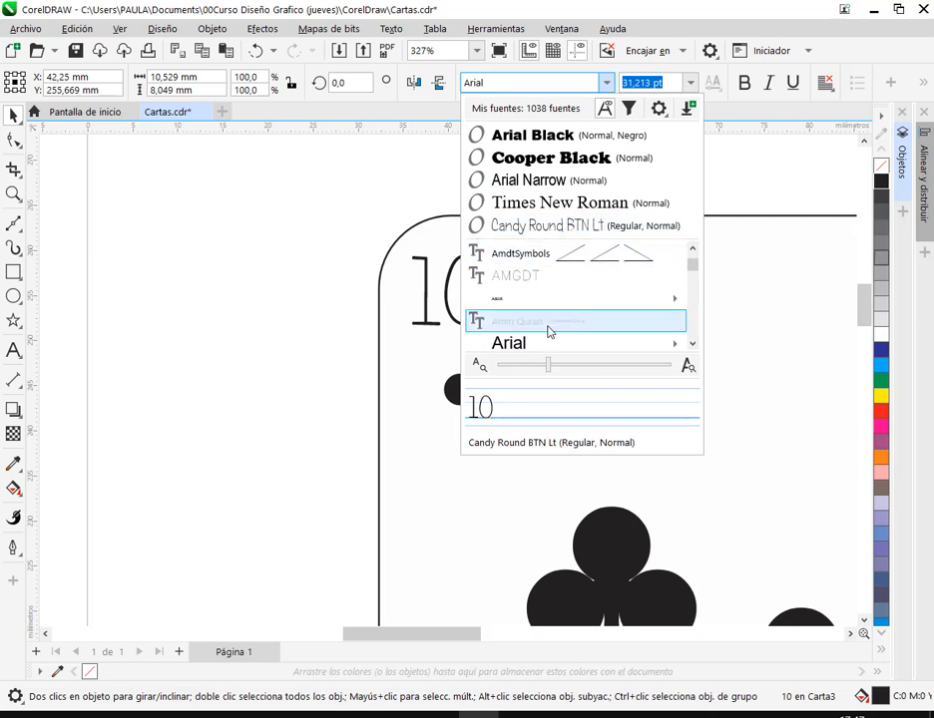
key("Escape")
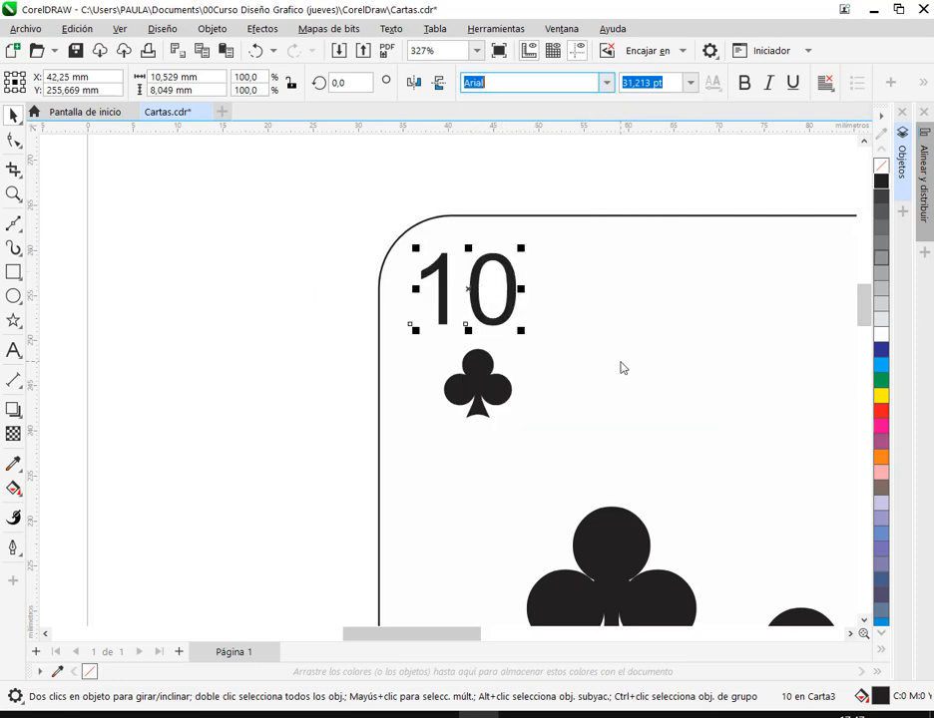
left_click_drag(621, 367, 508, 375)
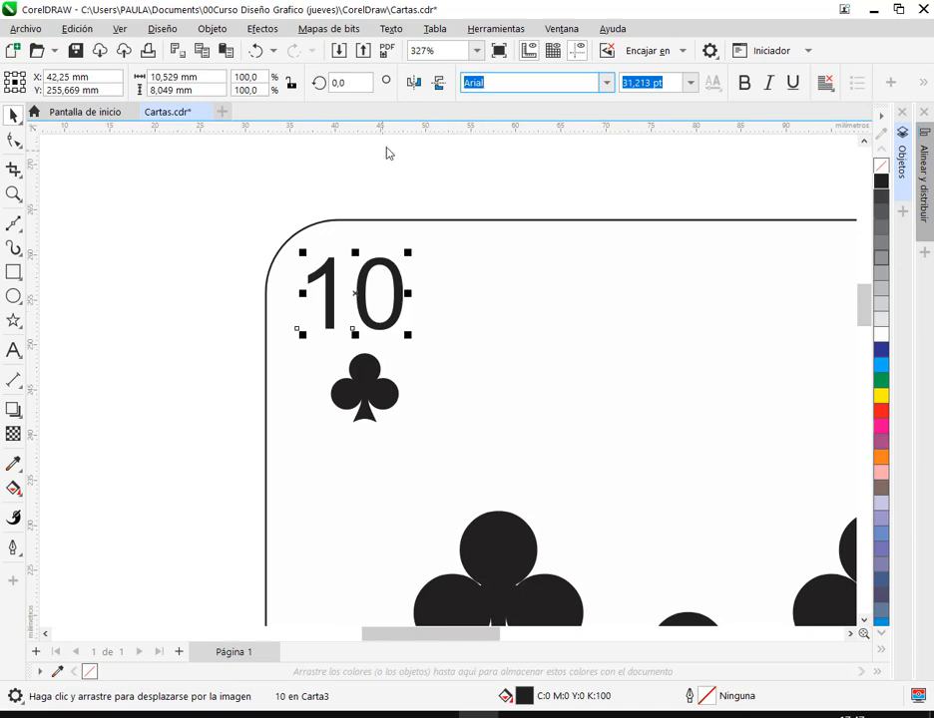
left_click(397, 262)
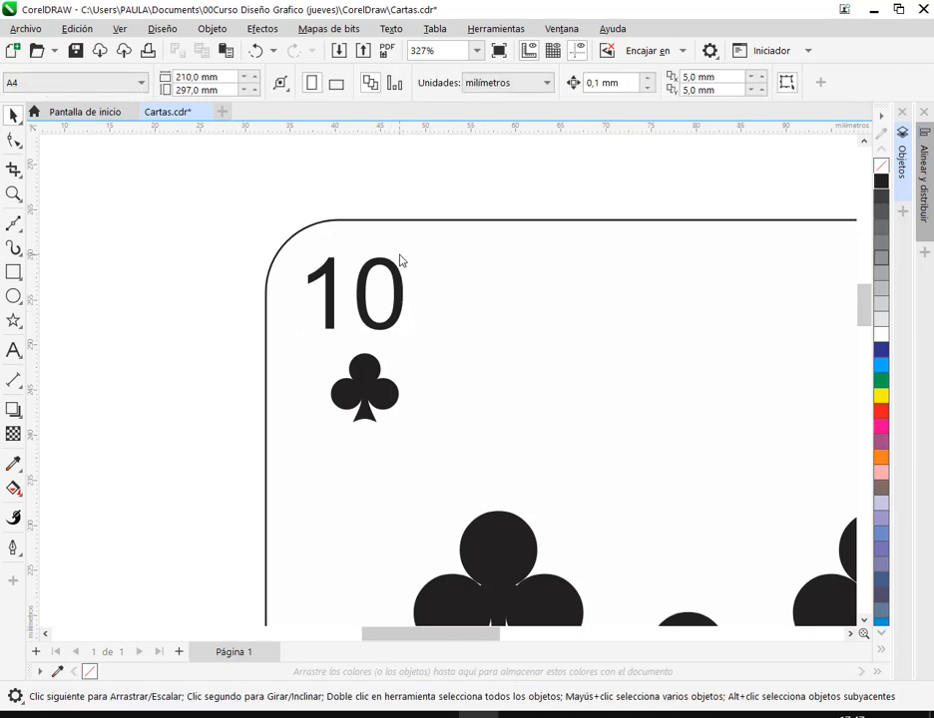
Step: Move the corner 10 slightly down and inward, closer to the small club, comparing it with the reference card, and deselect it
scroll(399, 261, "down", 5)
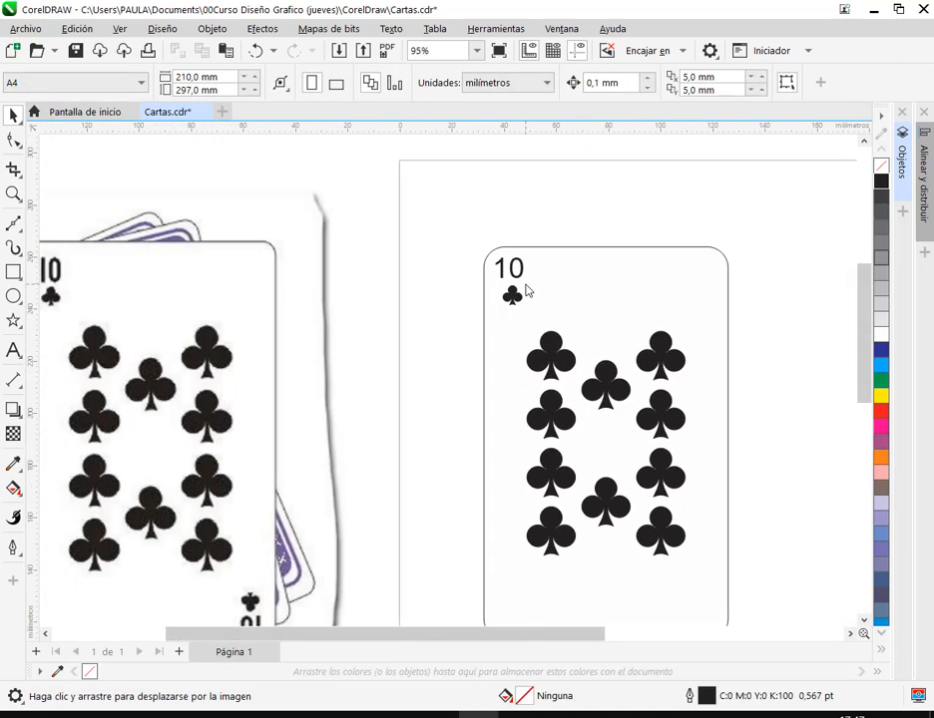
scroll(526, 290, "up", 3)
scroll(507, 257, "down", 1)
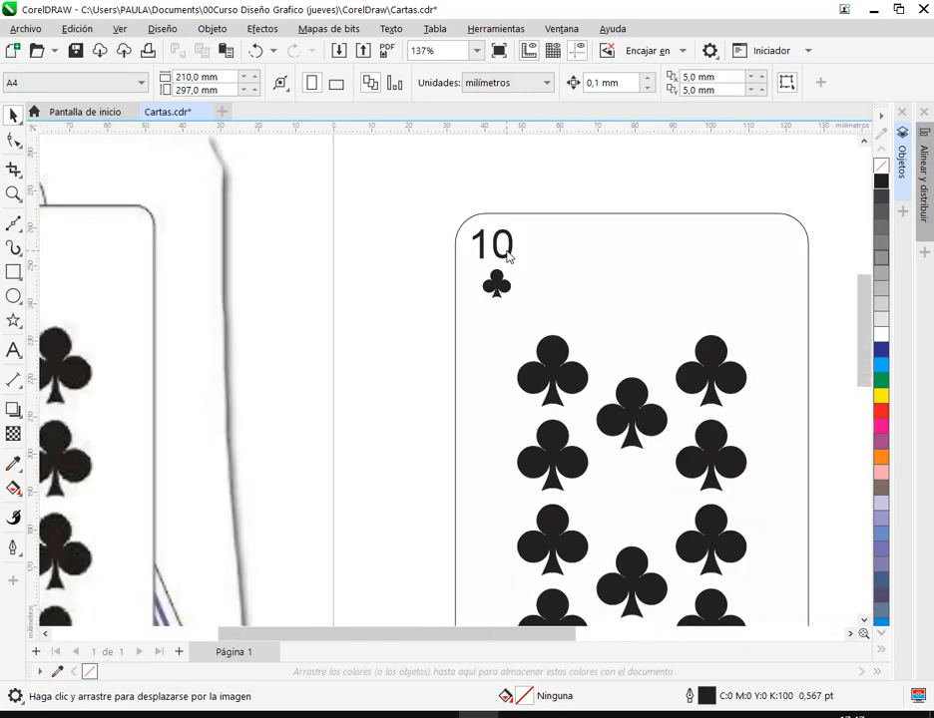
scroll(508, 256, "down", 1)
left_click_drag(501, 252, 551, 256)
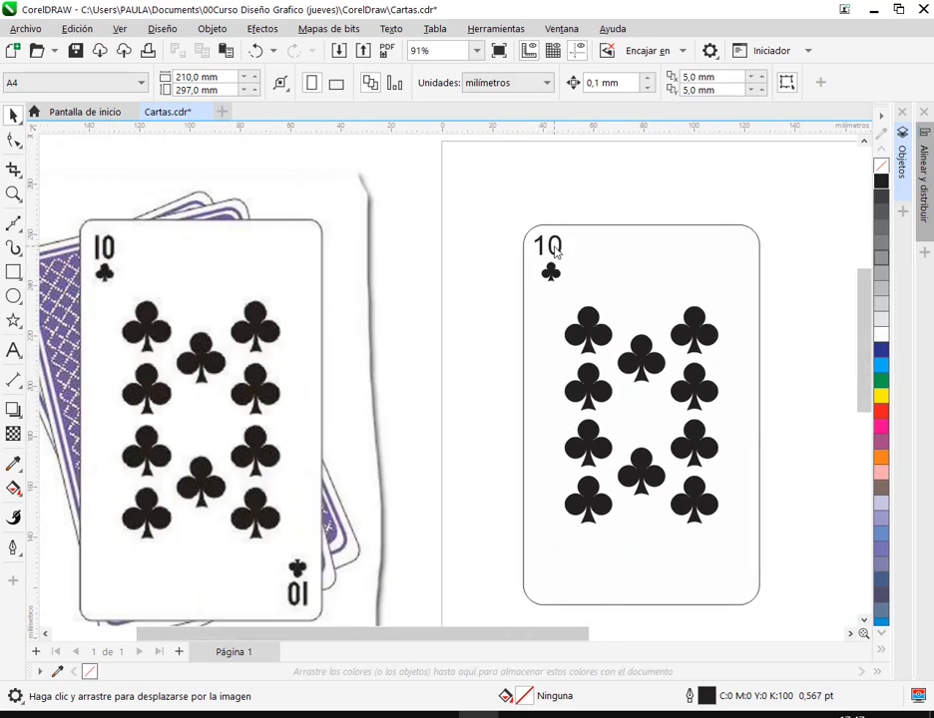
left_click(556, 256)
left_click_drag(556, 252, 566, 258)
key("ctrl+z")
key("Escape")
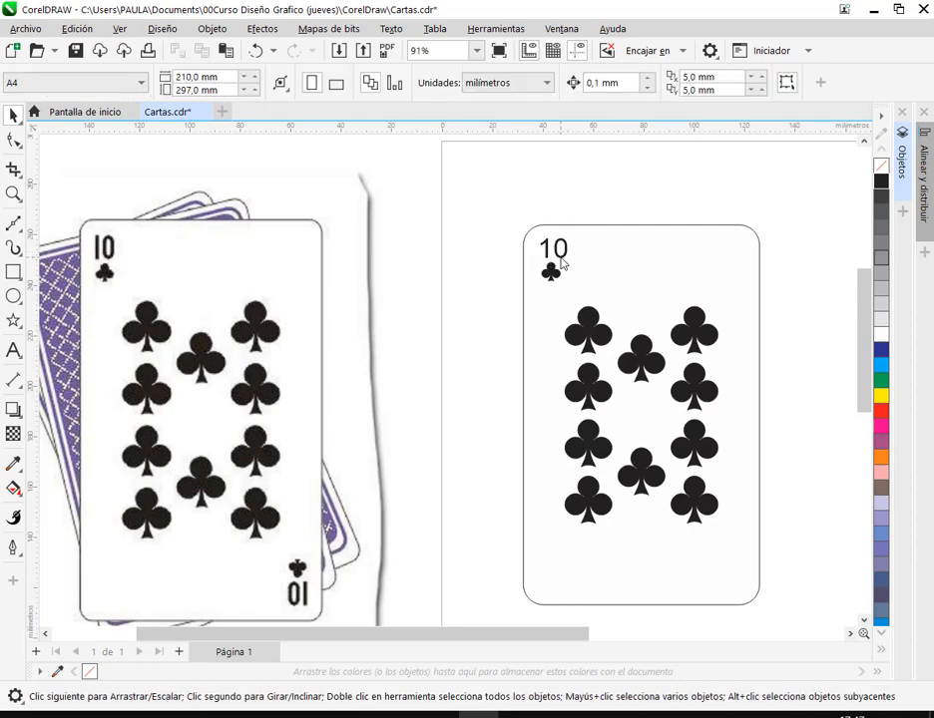
Step: Centre the small corner club horizontally under the 10 with Align and Distribute, and group the two objects
scroll(577, 254, "up", 4)
left_click(515, 354)
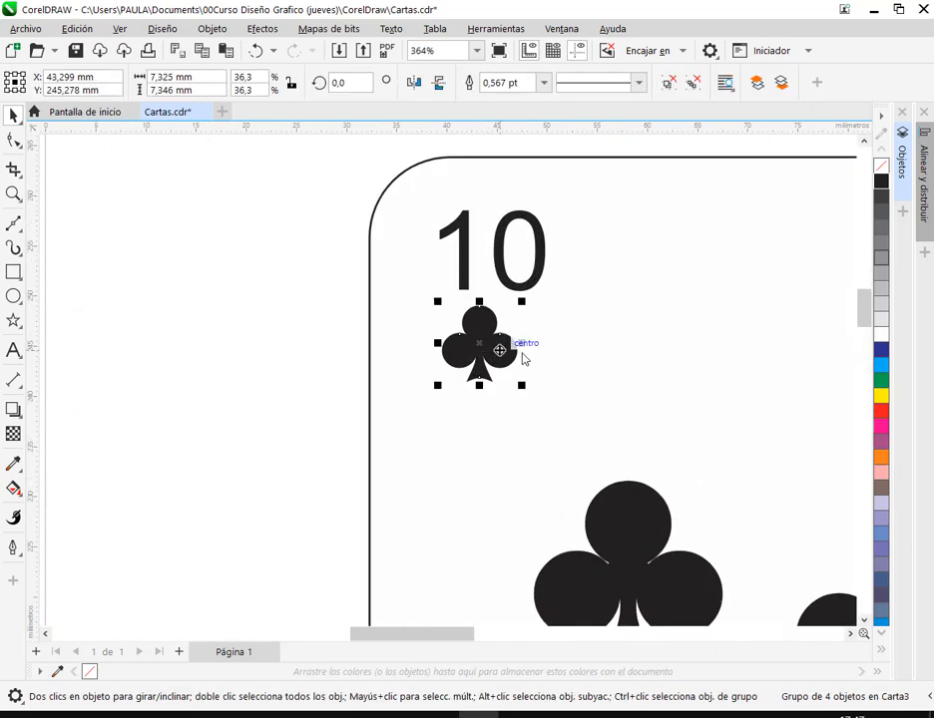
left_click(543, 258, "shift")
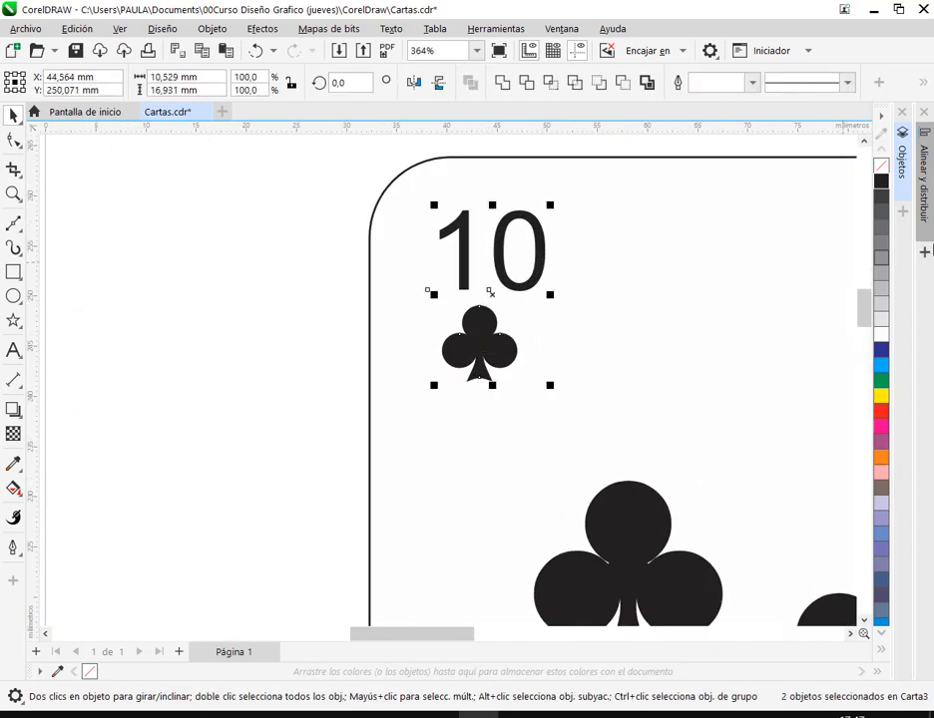
left_click(923, 180)
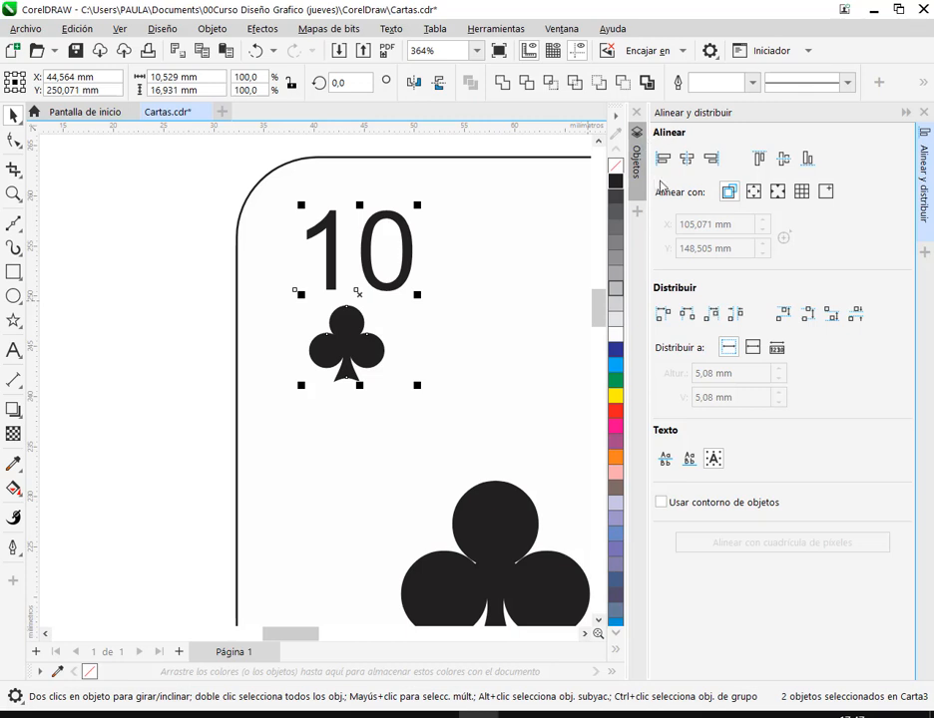
left_click(687, 161)
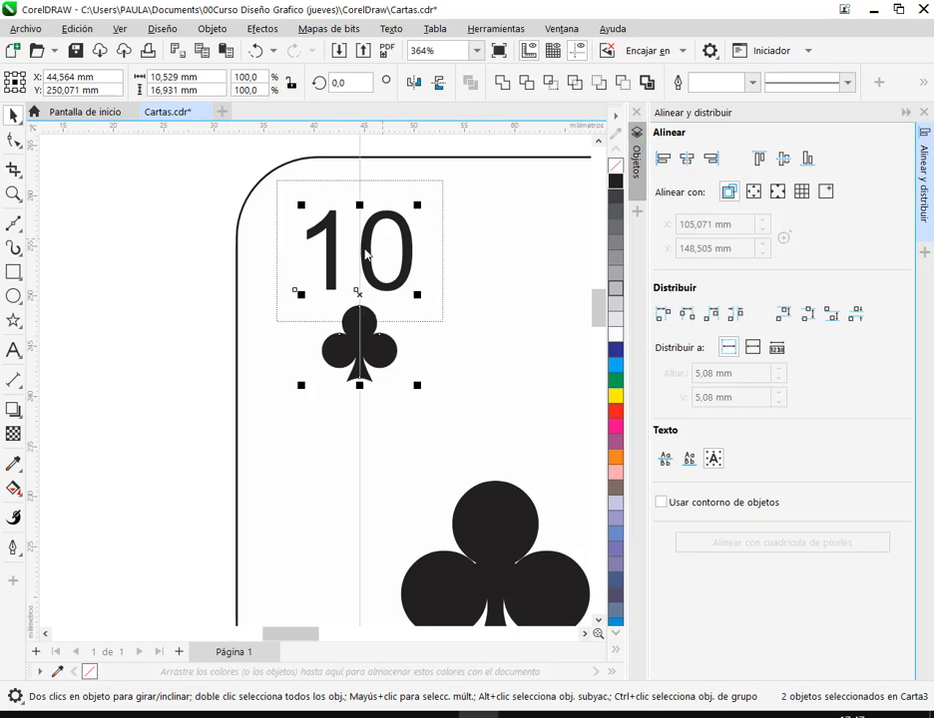
left_click(905, 112)
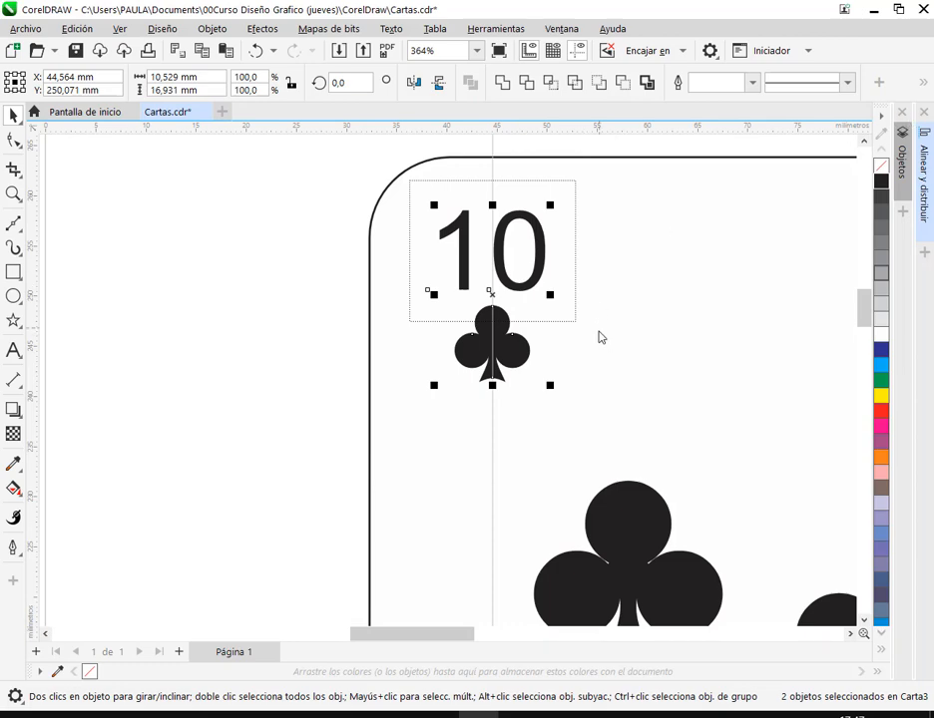
key("ctrl+g")
left_click(276, 368)
Step: Check the whole card against the reference photo and save the changes to Cartas.cdr
scroll(513, 339, "down", 2)
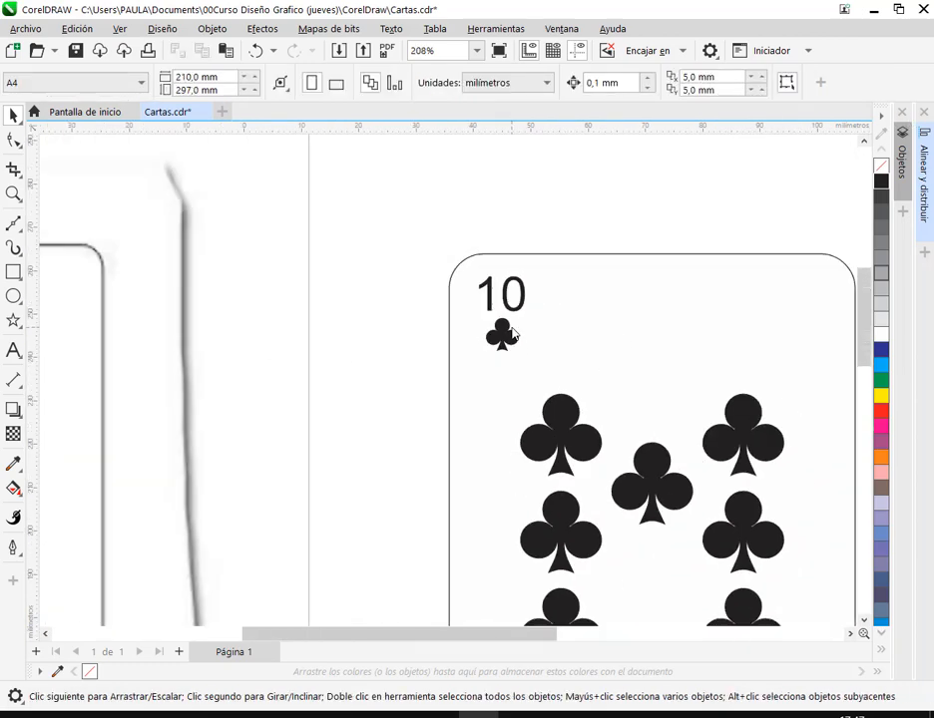
scroll(513, 335, "down", 4)
left_click_drag(566, 444, 455, 396)
left_click(76, 52)
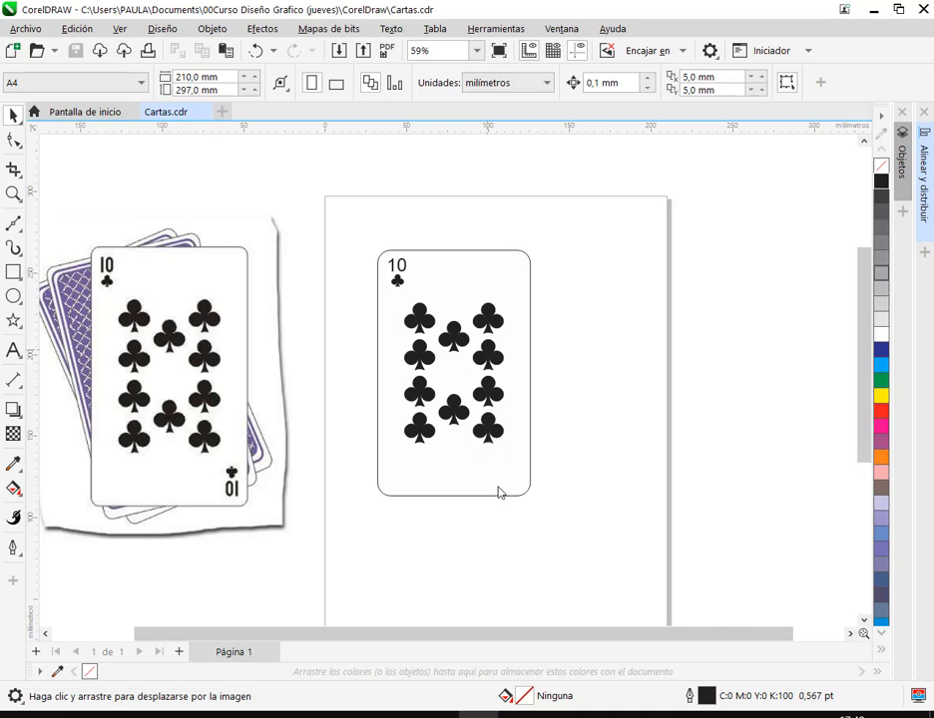
left_click_drag(495, 465, 527, 495)
Step: Duplicate the grouped corner 10 and club into the empty page area to the right of the card
left_click(403, 269)
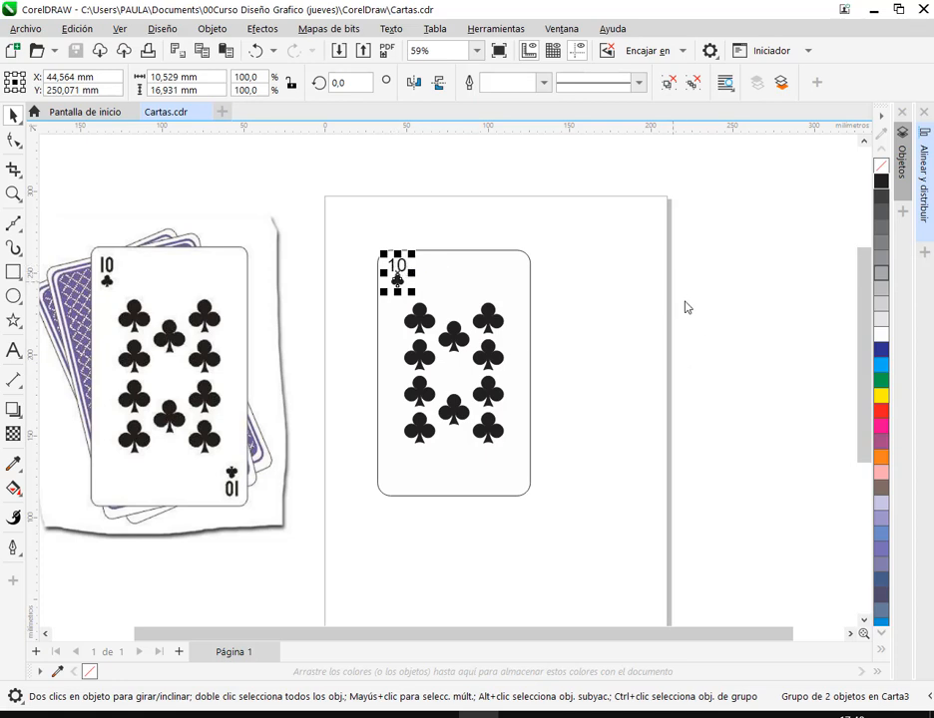
left_click_drag(405, 286, 566, 331)
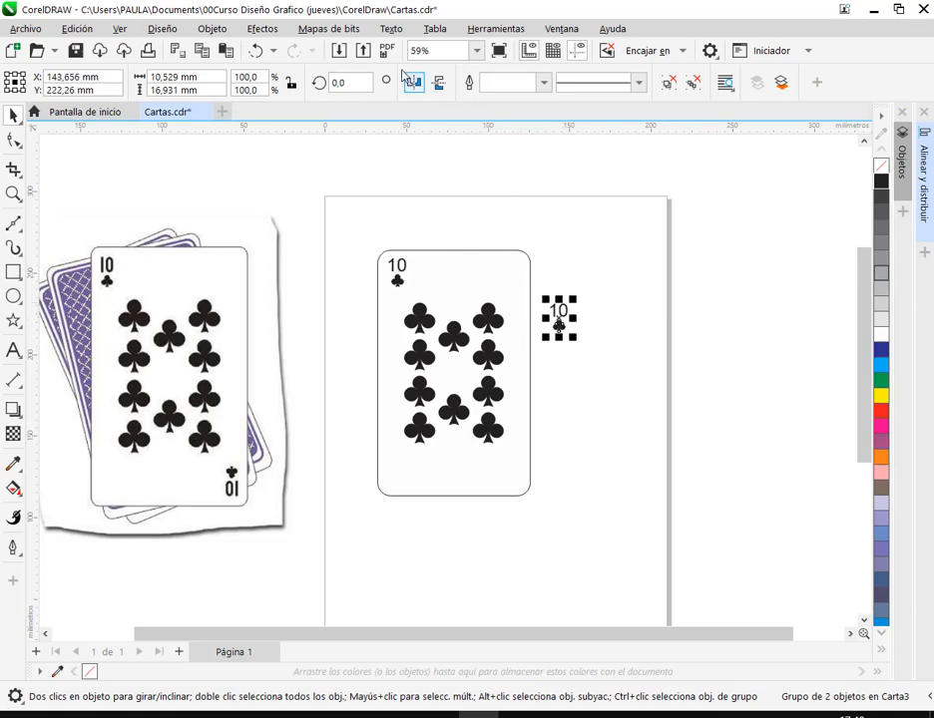
left_click(575, 317)
left_click(565, 317)
scroll(559, 329, "up", 2)
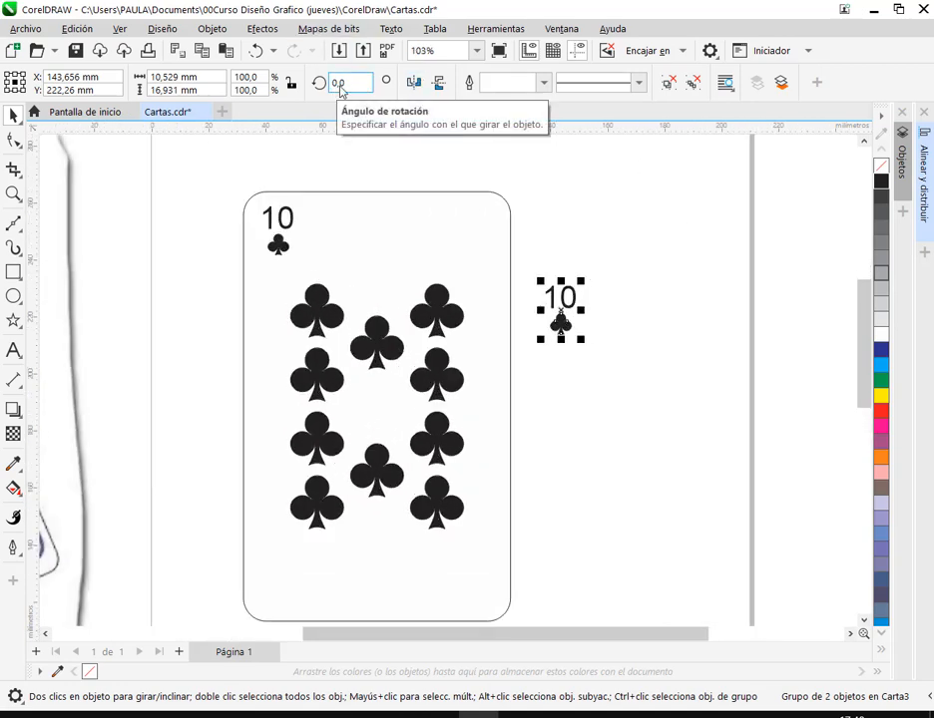
Step: Try to rotate the duplicated 10 and club group freehand, and undo the rotation
left_click(583, 296)
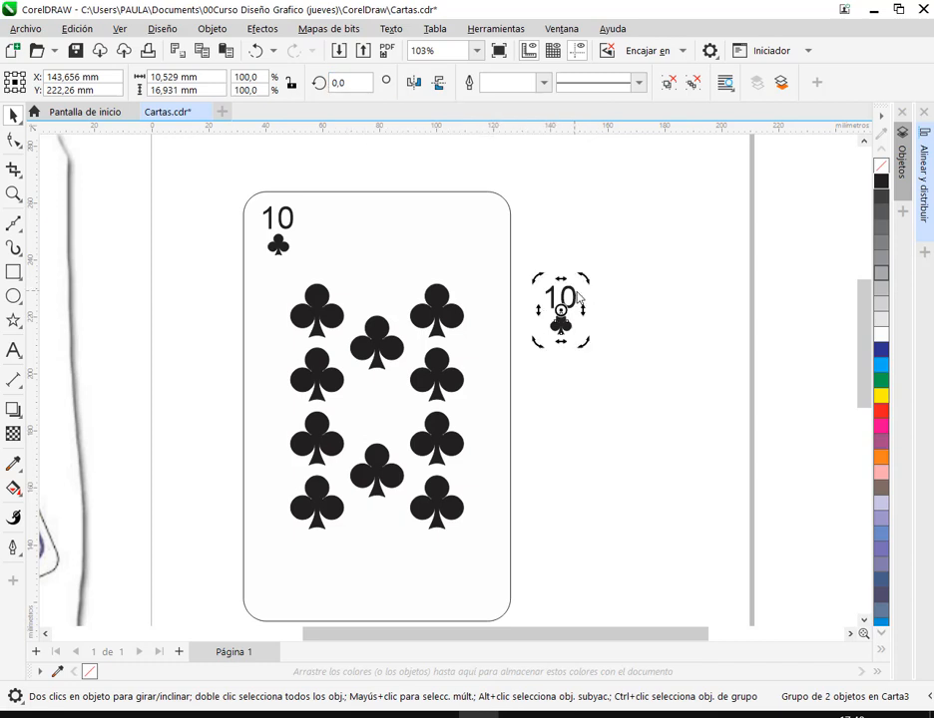
left_click_drag(586, 281, 680, 357)
key("ctrl+z")
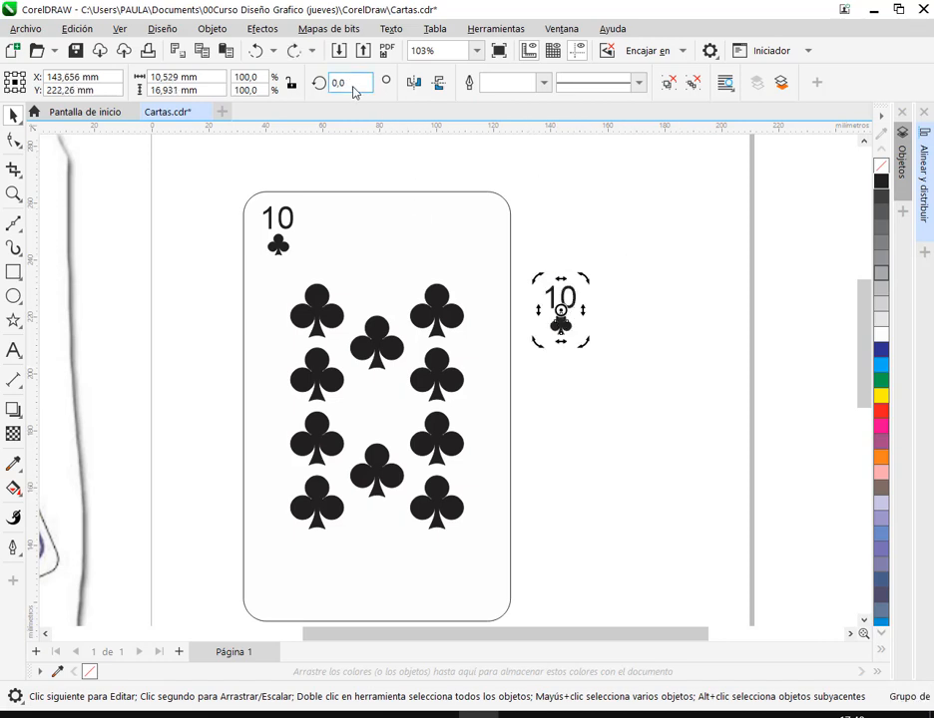
Step: Rotate the duplicated 10 and club group by 180 degrees and place it in the card's lower-right corner
left_click_drag(354, 85, 280, 79)
type("180")
key("Return")
left_click(616, 359)
scroll(612, 356, "down", 1)
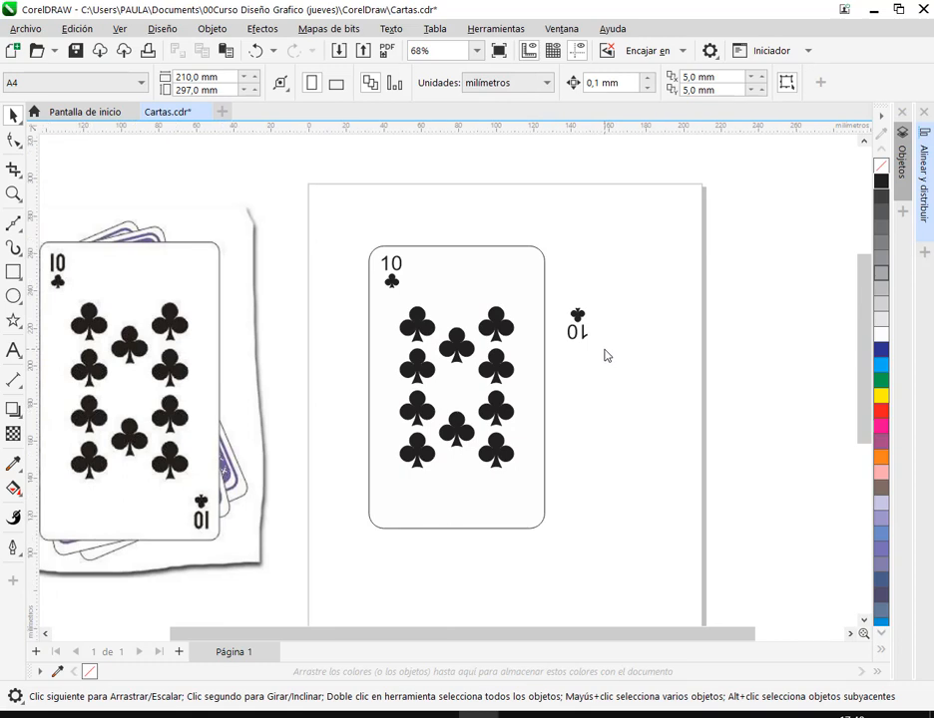
left_click_drag(577, 324, 519, 507)
left_click(647, 482)
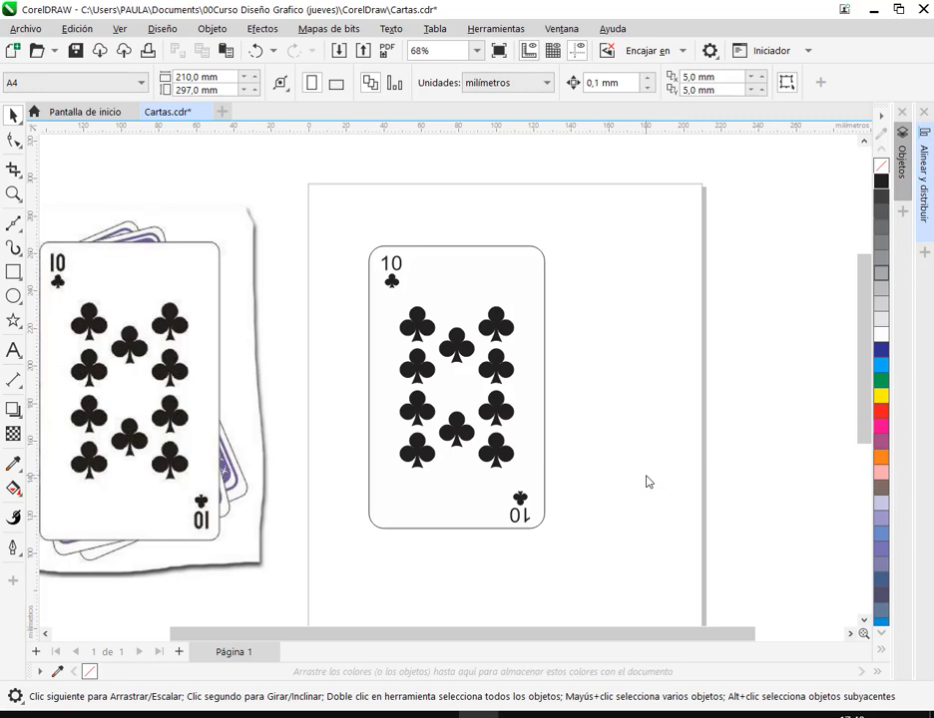
Step: Delete the rotated 10 and club group from the card's lower-right corner
left_click_drag(499, 495, 563, 546)
left_click_drag(367, 240, 424, 297)
key("Escape")
left_click(520, 506)
key("Escape")
Step: Place a vertical and a horizontal guideline crossing at the centre of the card rectangle
left_click(398, 263)
scroll(499, 361, "up", 1)
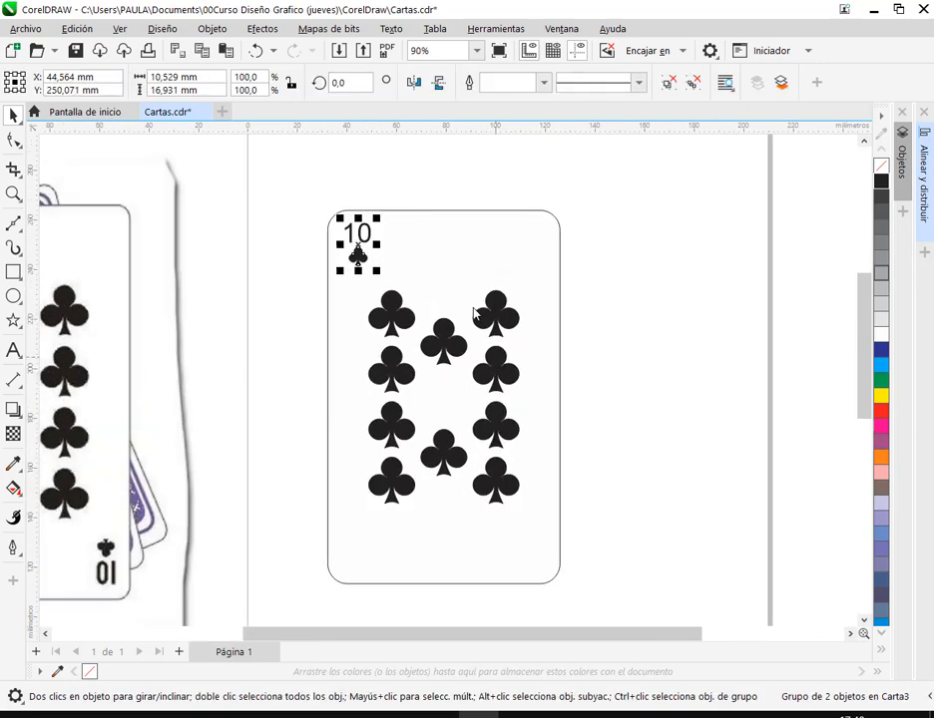
left_click(451, 224)
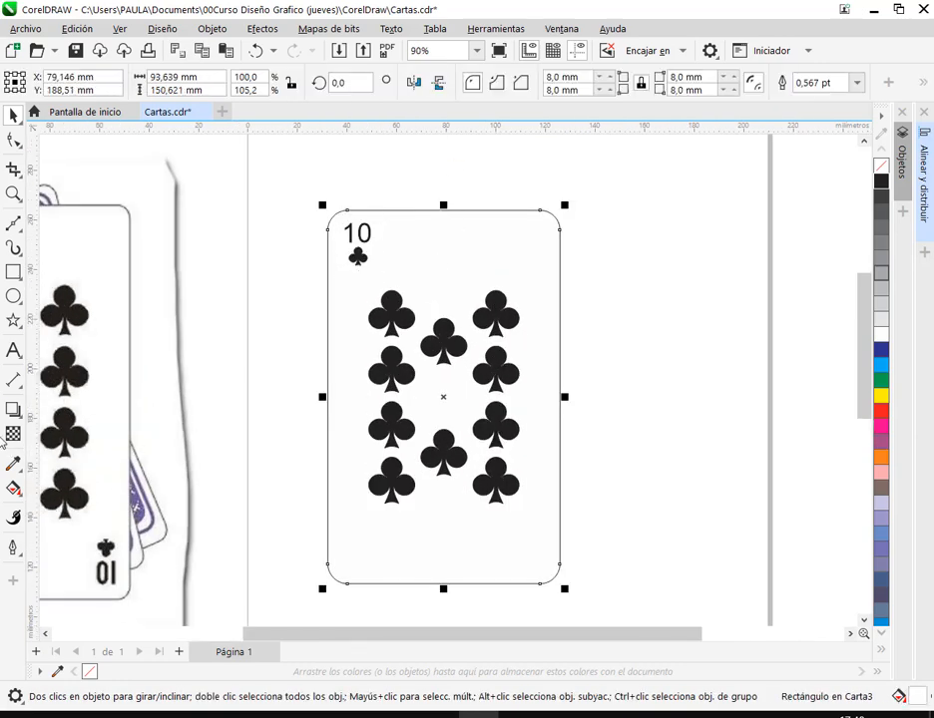
left_click_drag(32, 377, 443, 396)
left_click(474, 259)
left_click_drag(459, 126, 444, 397)
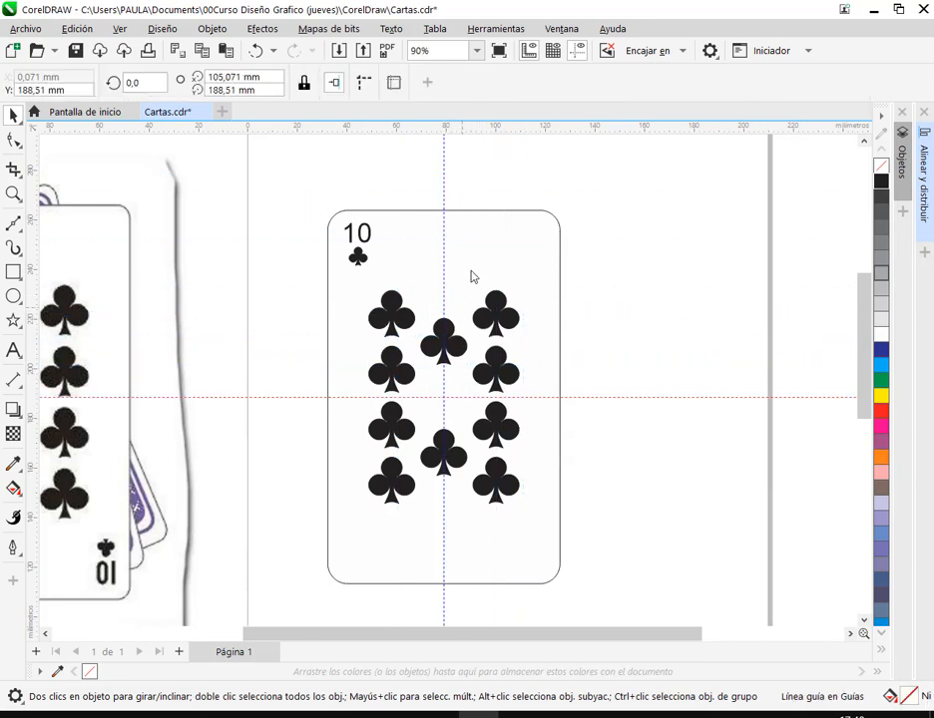
left_click(497, 182)
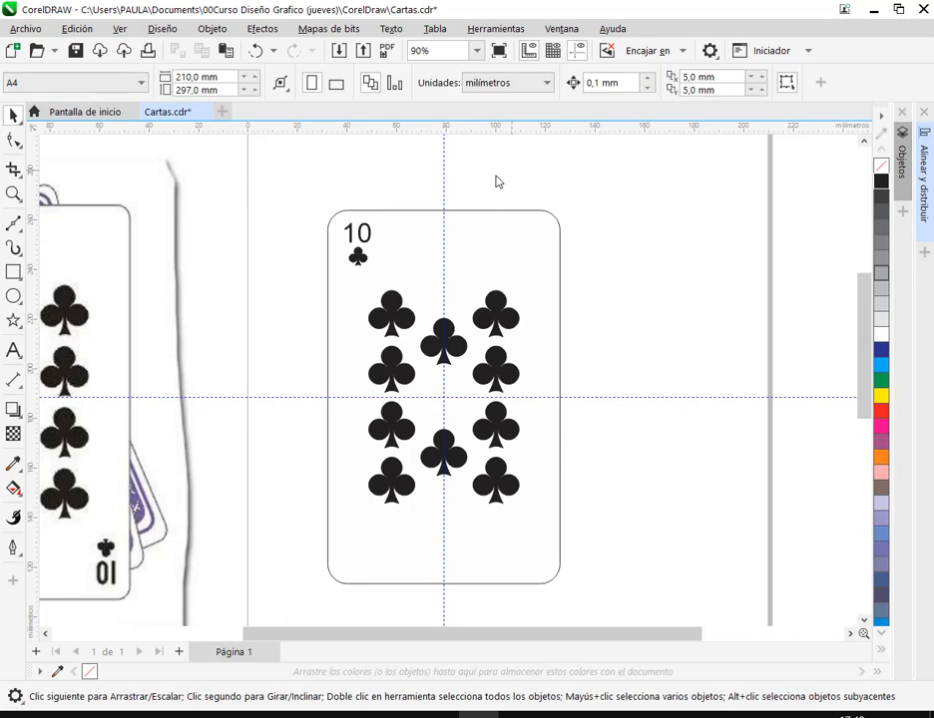
Step: Delete the vertical and horizontal guidelines that cross at the card's centre
left_click(445, 273)
key("Delete")
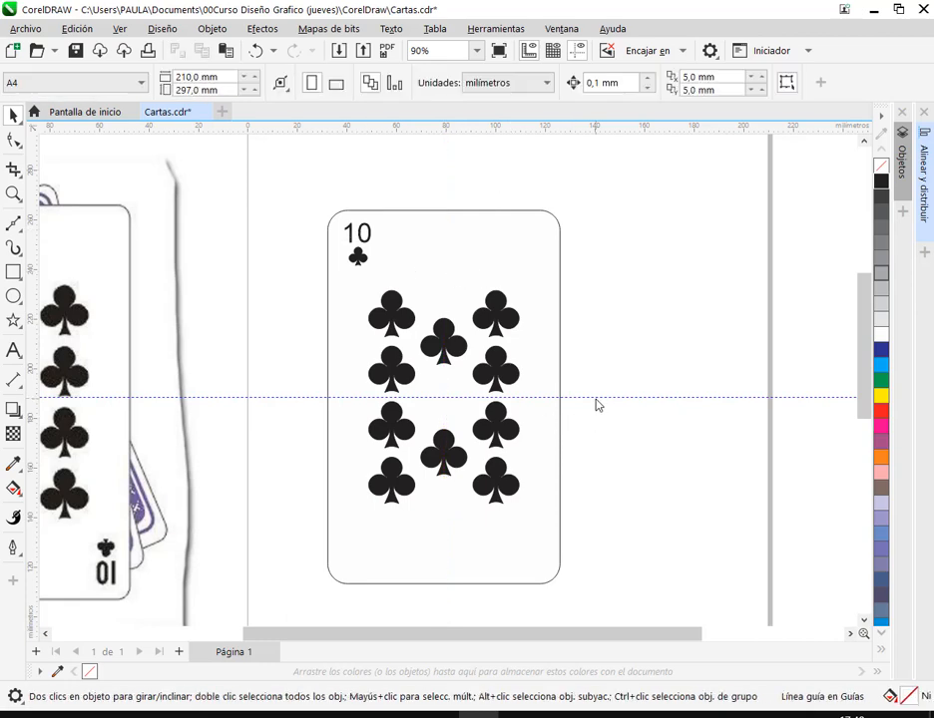
left_click(596, 397)
key("Delete")
left_click(134, 31)
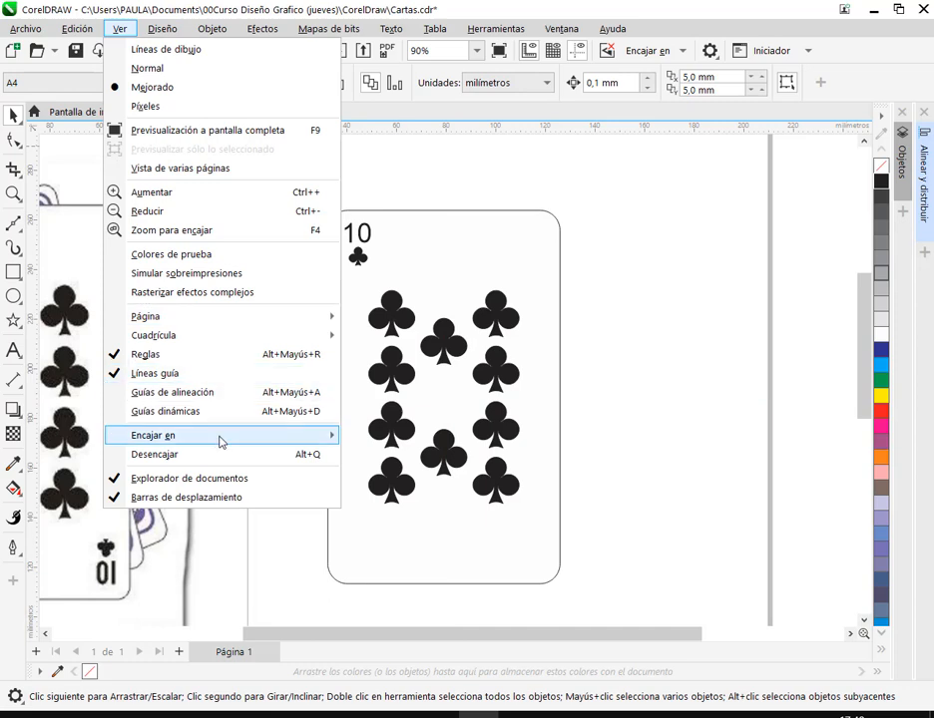
mouse_move(219, 440)
left_click(609, 216)
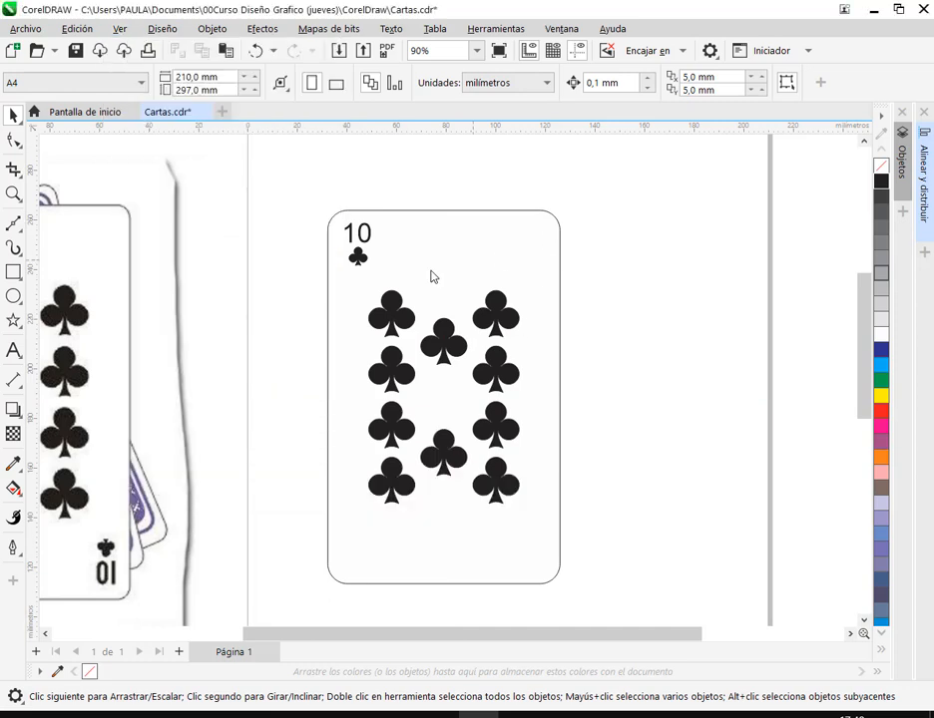
left_click(363, 233)
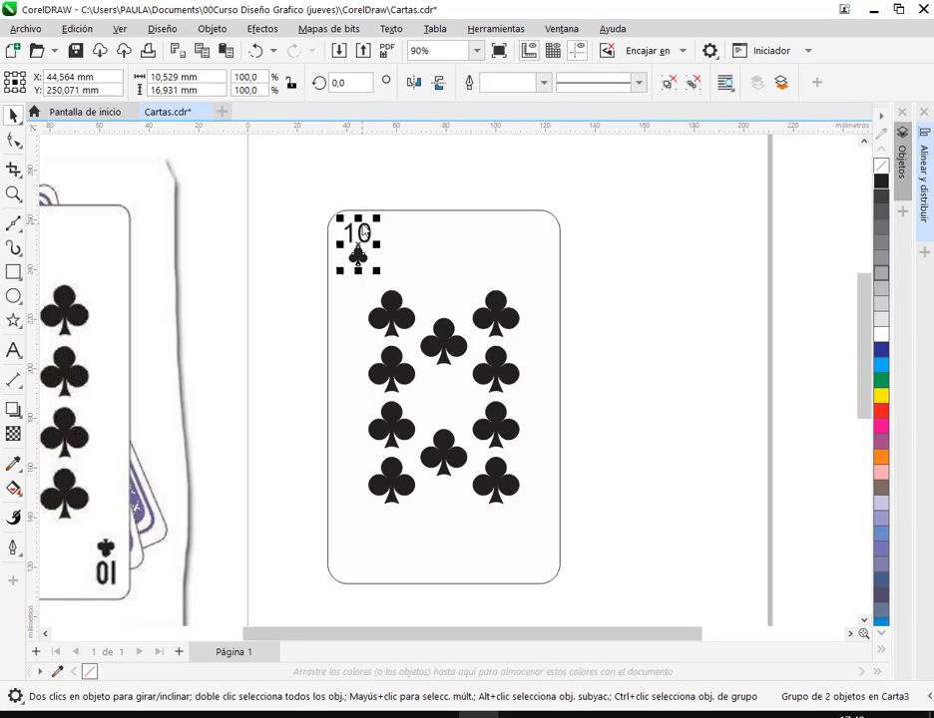
left_click(364, 227)
left_click(398, 184)
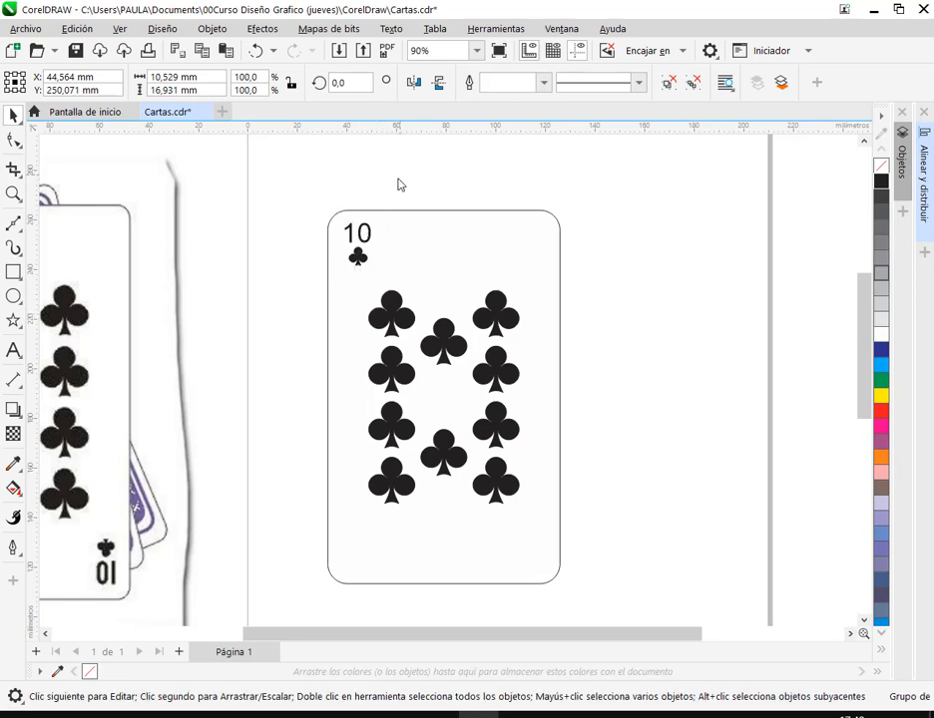
Step: Try to rotate the corner 10 and club group freehand about its own centre, and undo the rotation
left_click(369, 235)
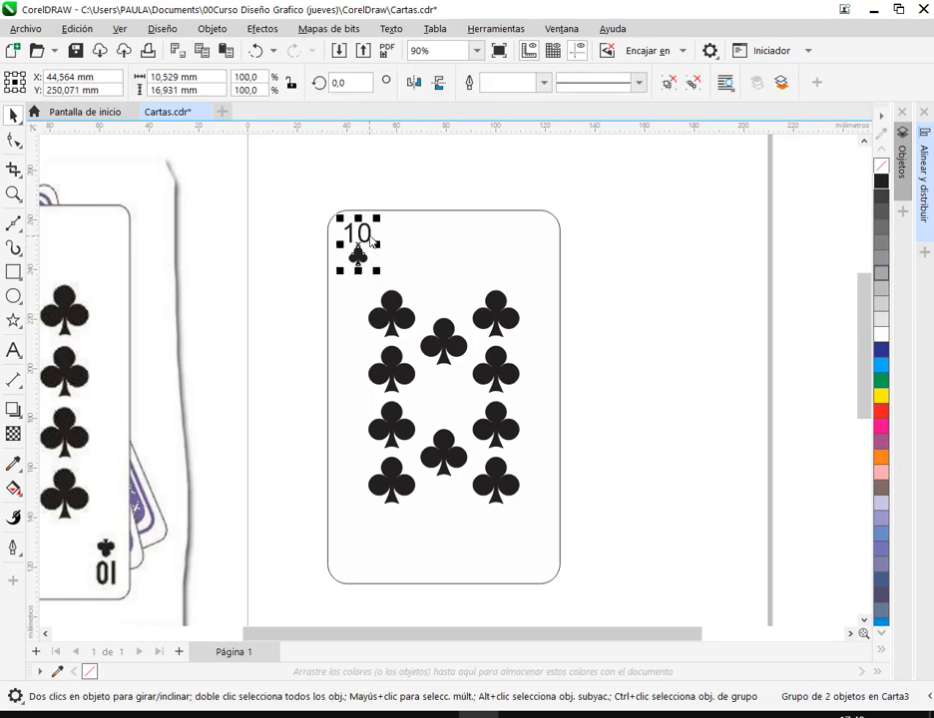
left_click(379, 224)
left_click_drag(379, 223, 277, 368)
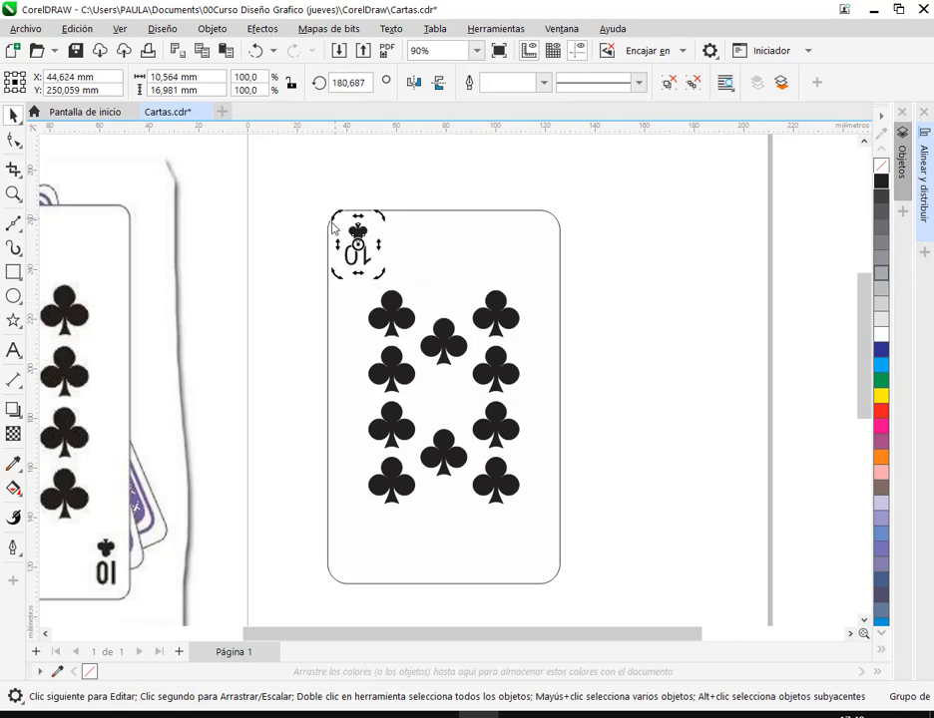
left_click(256, 50)
left_click(354, 169)
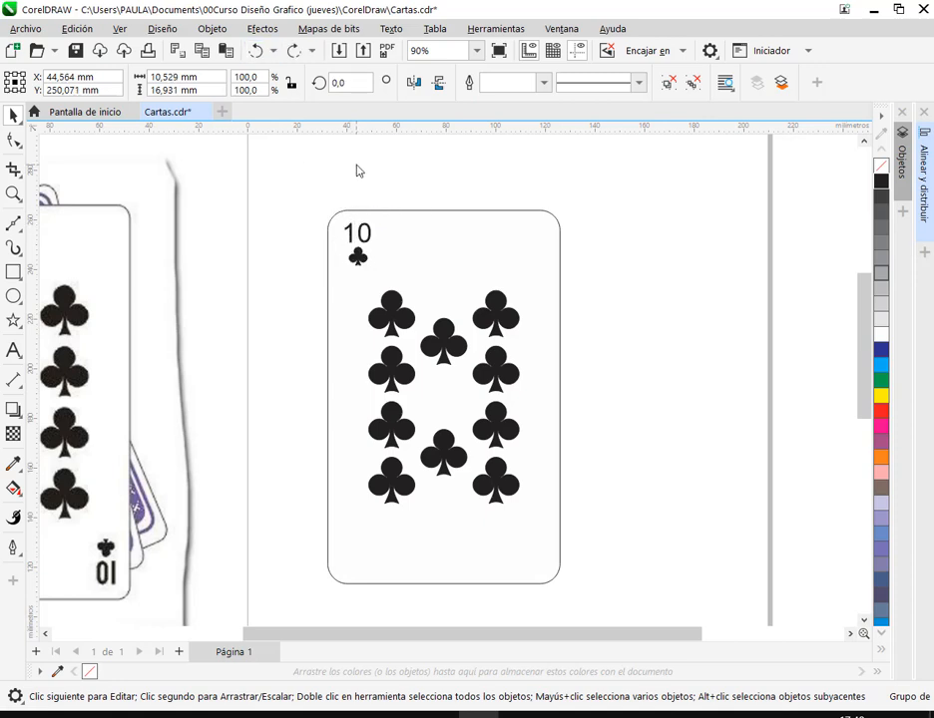
Step: Move the rotation centre of the corner 10 and club group to the centre of the card
left_click(369, 234)
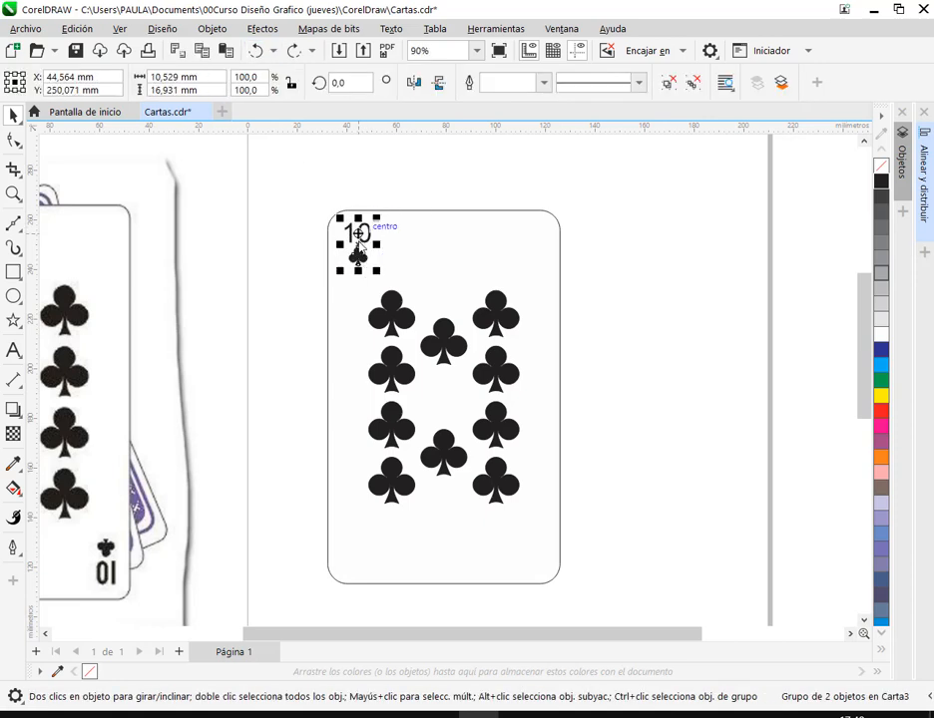
left_click(359, 232)
scroll(374, 270, "up", 2)
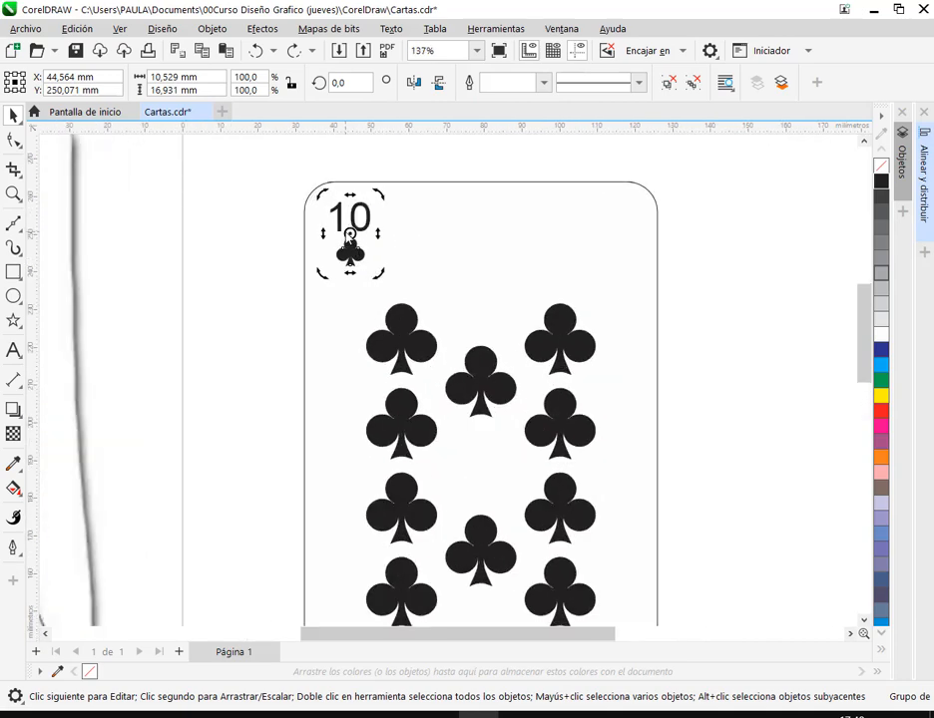
scroll(350, 237, "down", 1)
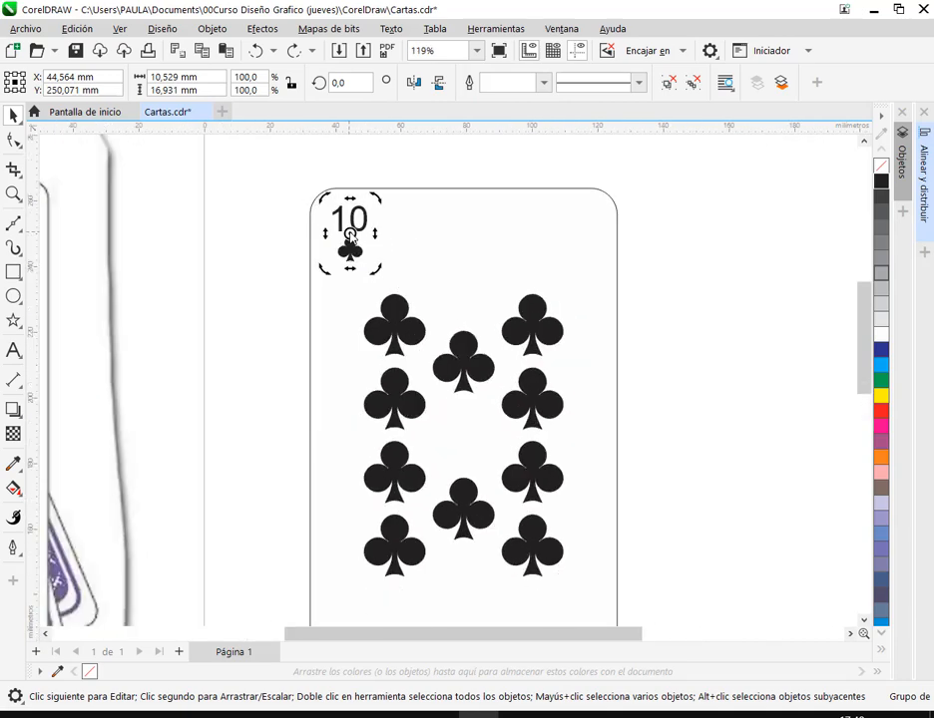
mouse_move(350, 236)
left_mouse_down()
mouse_move(463, 371)
mouse_move(458, 438)
mouse_move(468, 448)
mouse_move(465, 435)
left_mouse_up()
left_click_drag(464, 439, 464, 437)
scroll(515, 466, "down", 4)
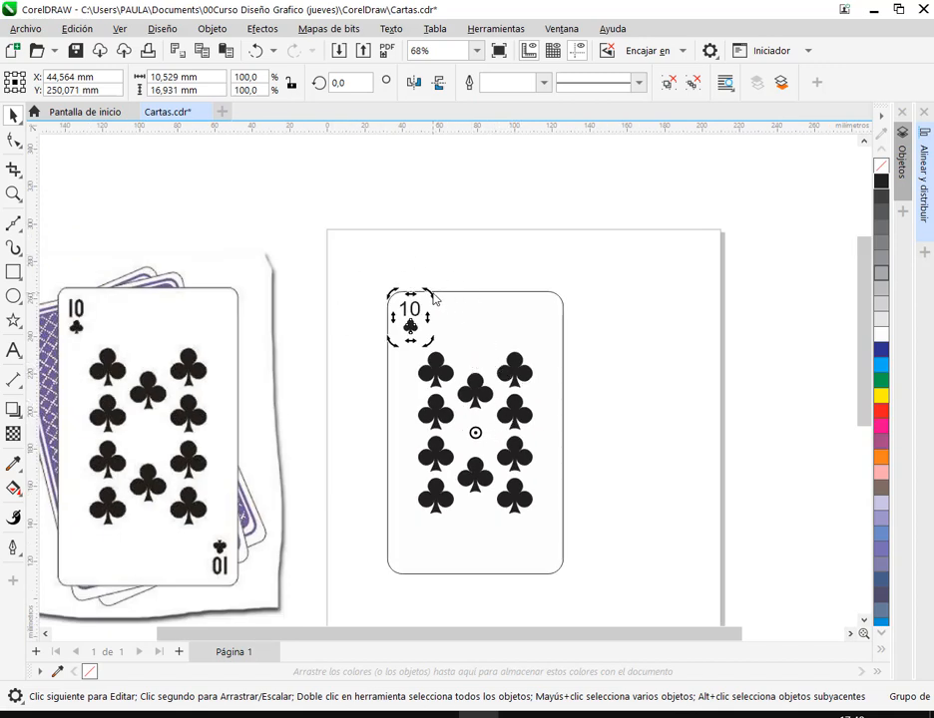
Step: Rotate the original 10 and club group by 180 degrees about the card's centre, and undo the rotation
left_click(344, 83)
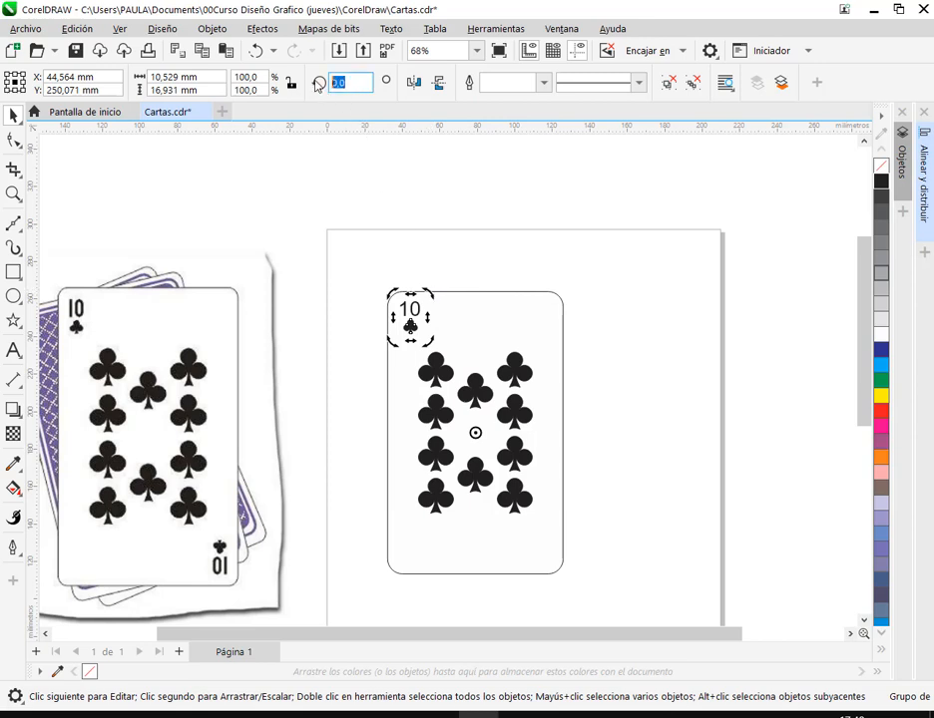
type("180")
key("Return")
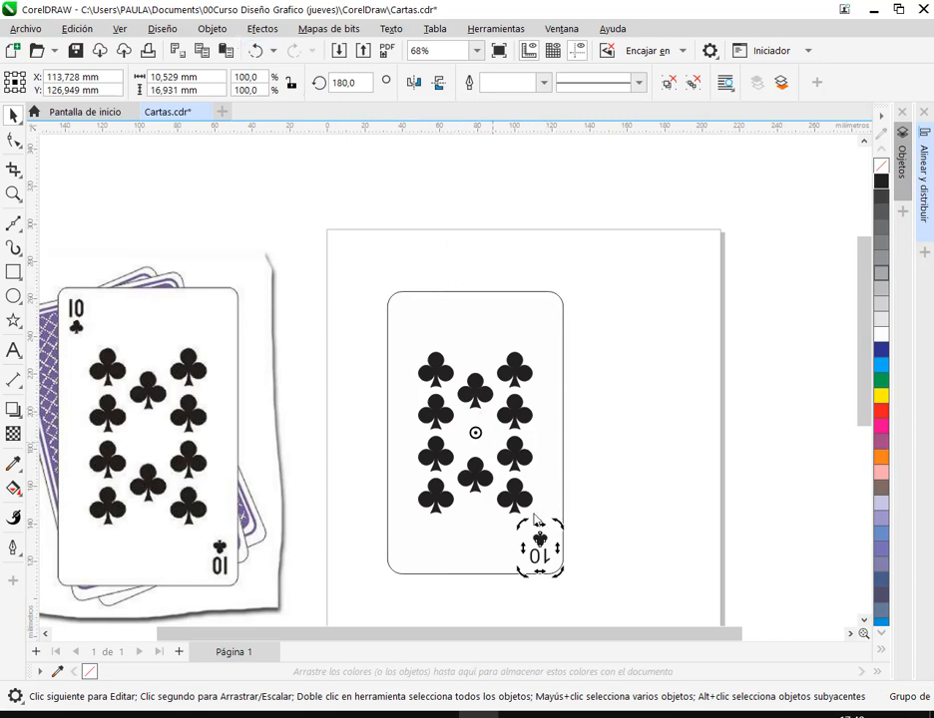
left_click(255, 50)
left_click(439, 341)
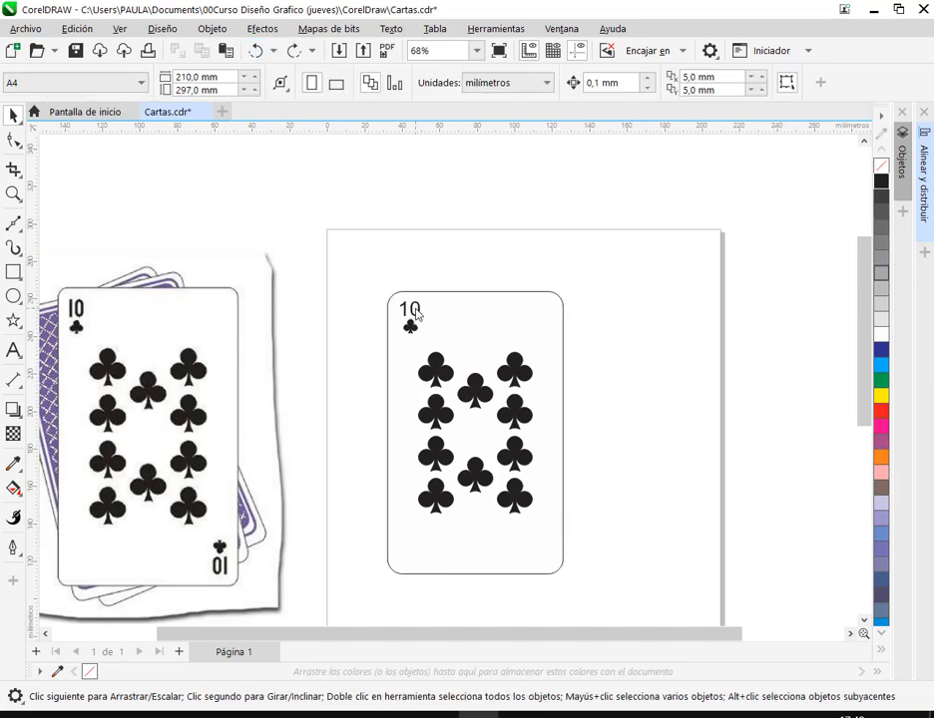
Step: Copy the corner 10 and club group and paste the copy in place over the original
left_click(434, 351)
left_click(406, 332)
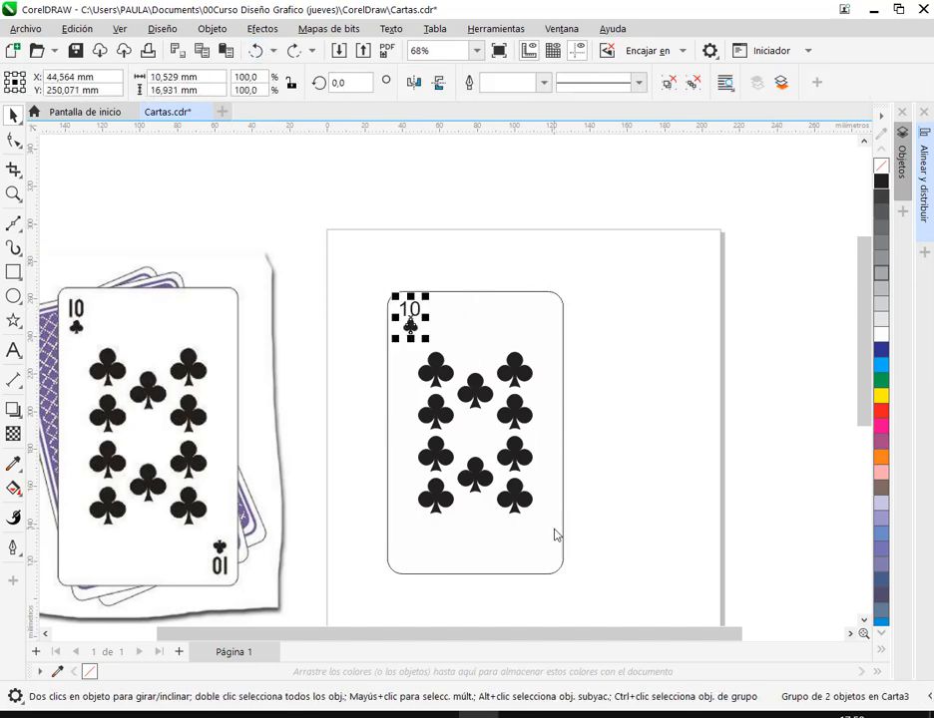
scroll(556, 544, "up", 1)
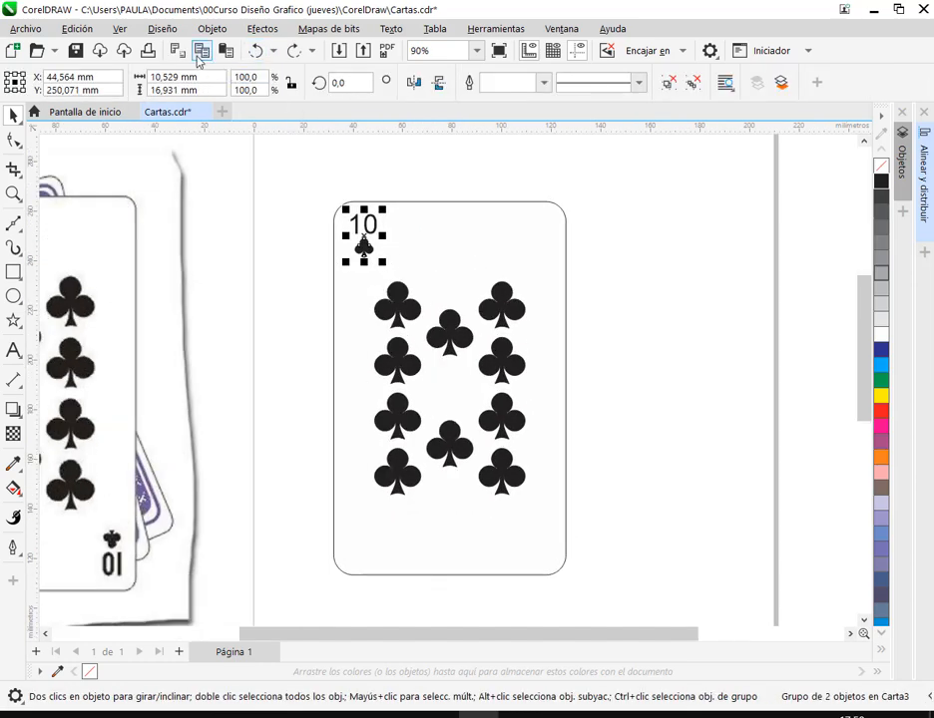
left_click(228, 57)
Step: Rotate the pasted 10 and club group by 180 degrees about the card's centre into the opposite corner
left_click(364, 241)
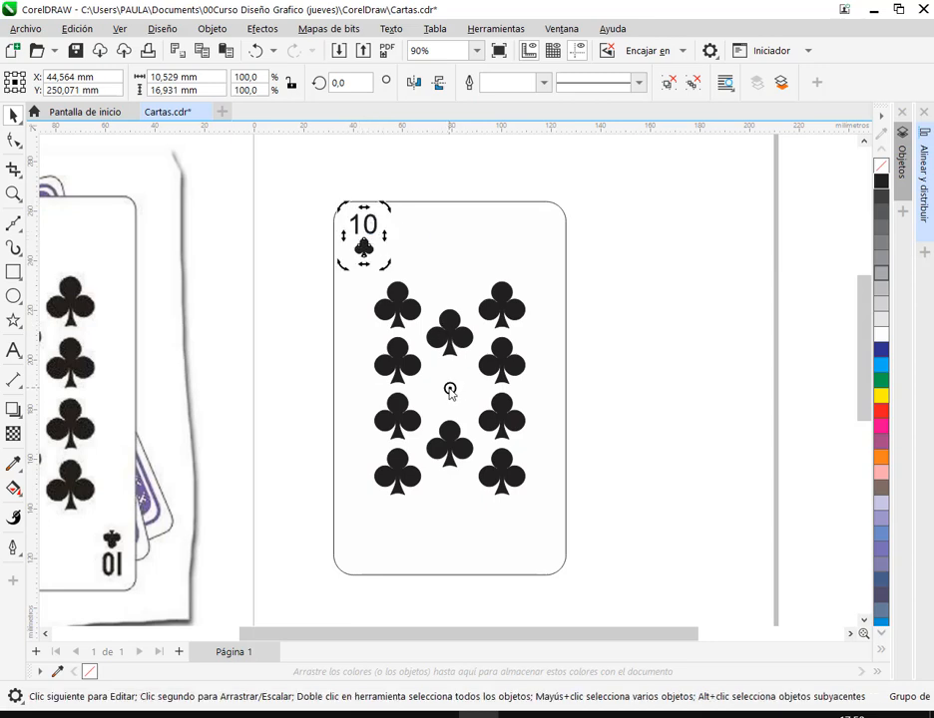
mouse_move(449, 388)
left_mouse_down()
mouse_move(450, 377)
mouse_move(450, 388)
left_mouse_up()
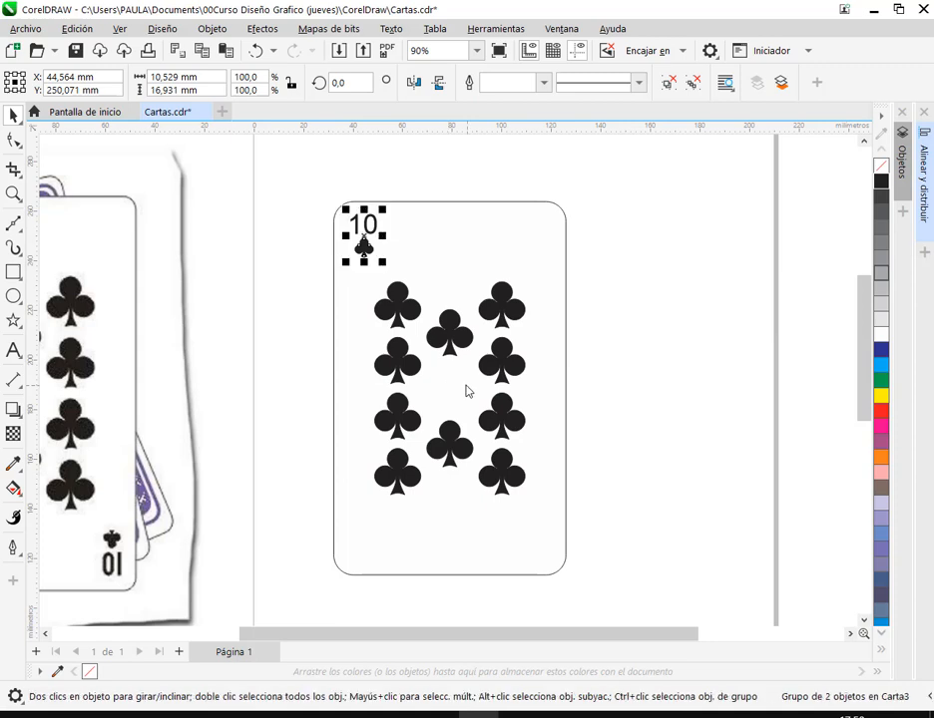
left_click(376, 250)
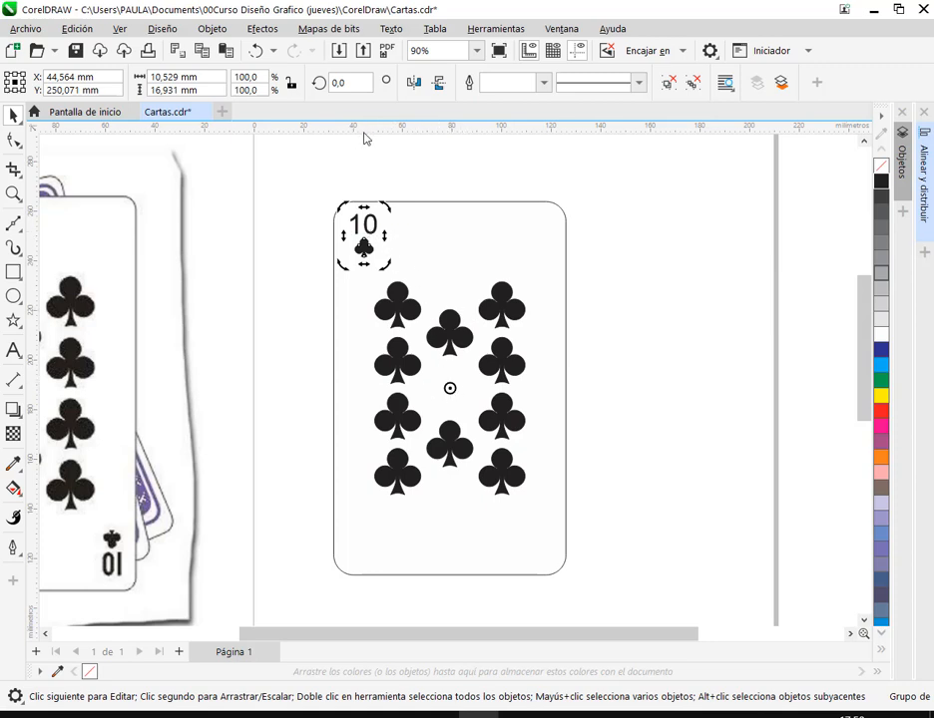
left_click(344, 83)
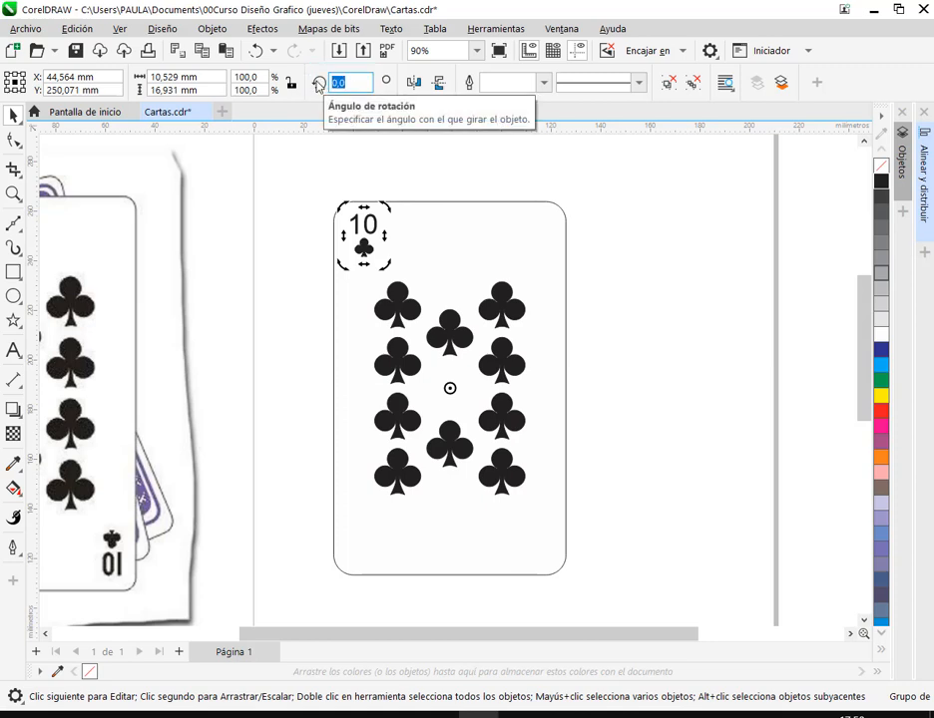
type("180")
key("Return")
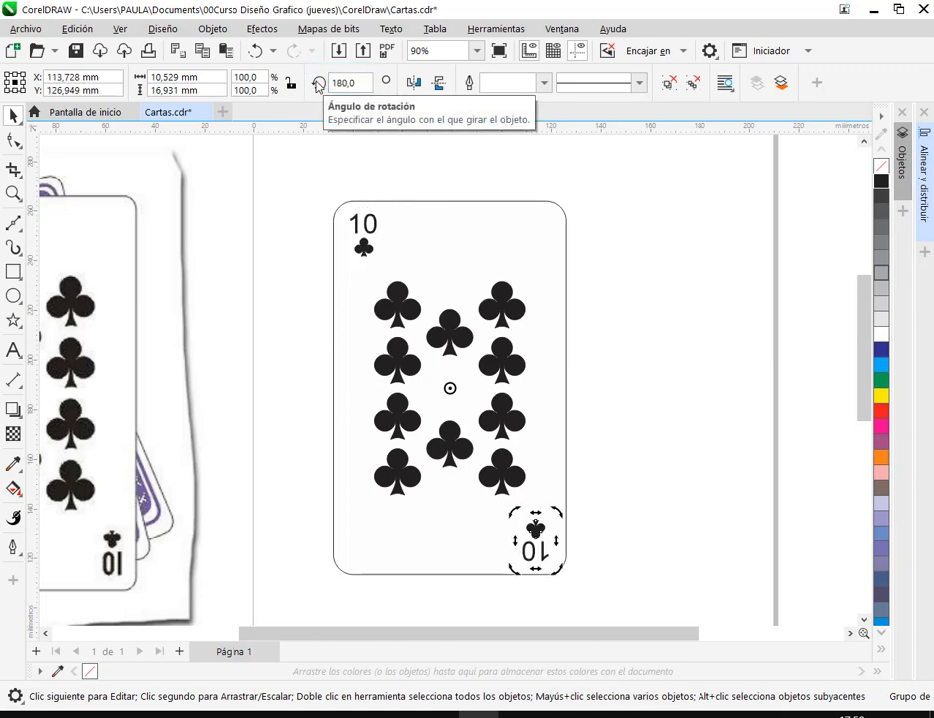
left_click(625, 321)
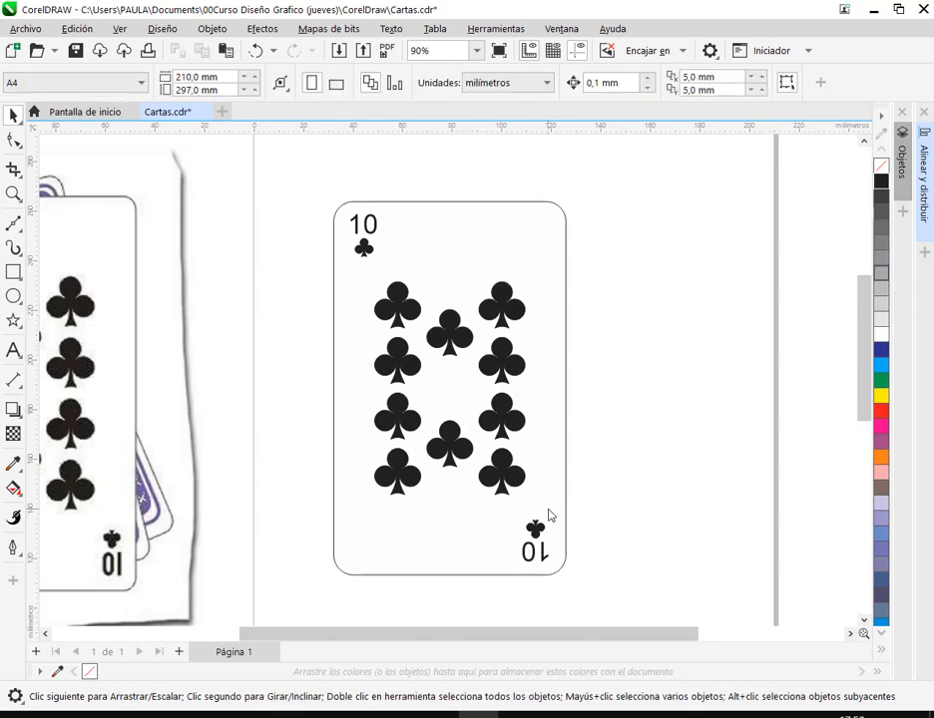
Step: View the whole card beside the reference photo and save the changes to Cartas.cdr
scroll(638, 519, "down", 2)
left_click_drag(638, 519, 675, 437)
left_click(75, 52)
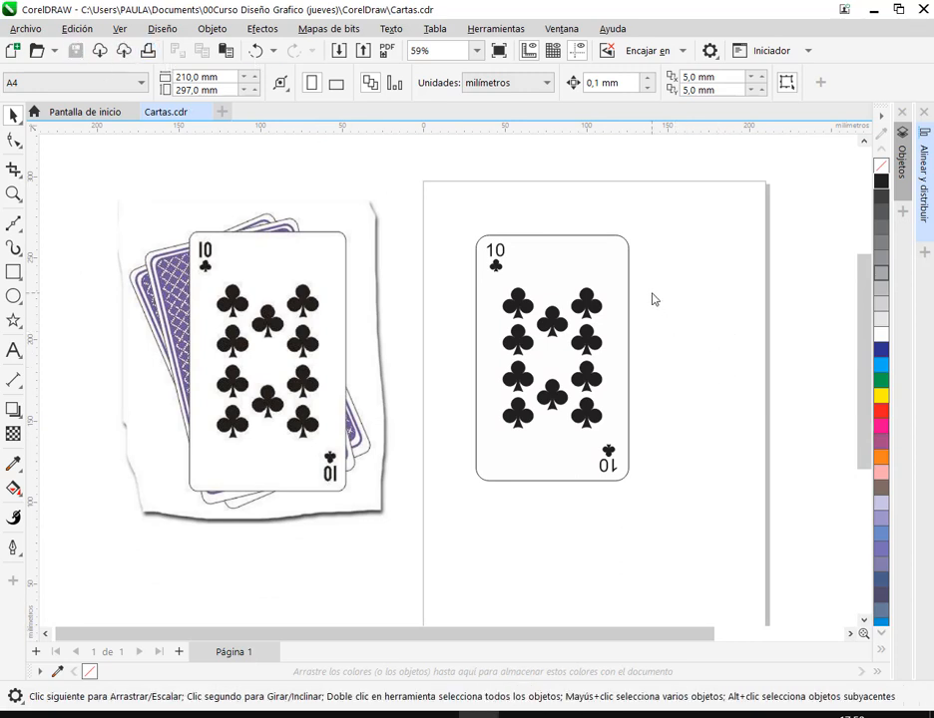
Step: Collapse the Carta3 layer in the object list and leave the Carta3, Carta1 and Foto layers unlocked
left_click(923, 114)
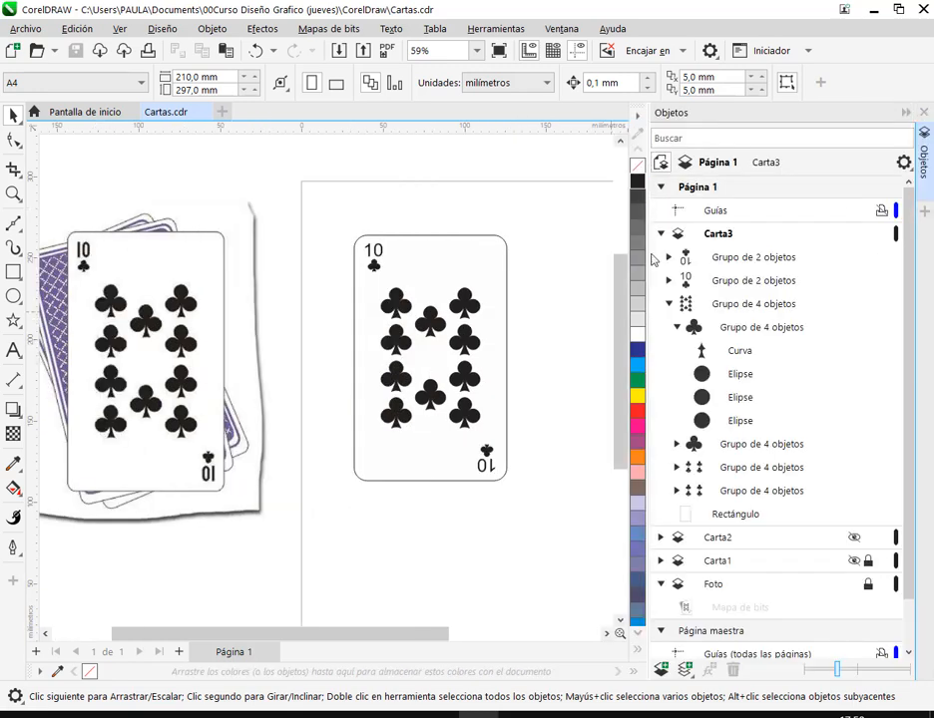
left_click(660, 233)
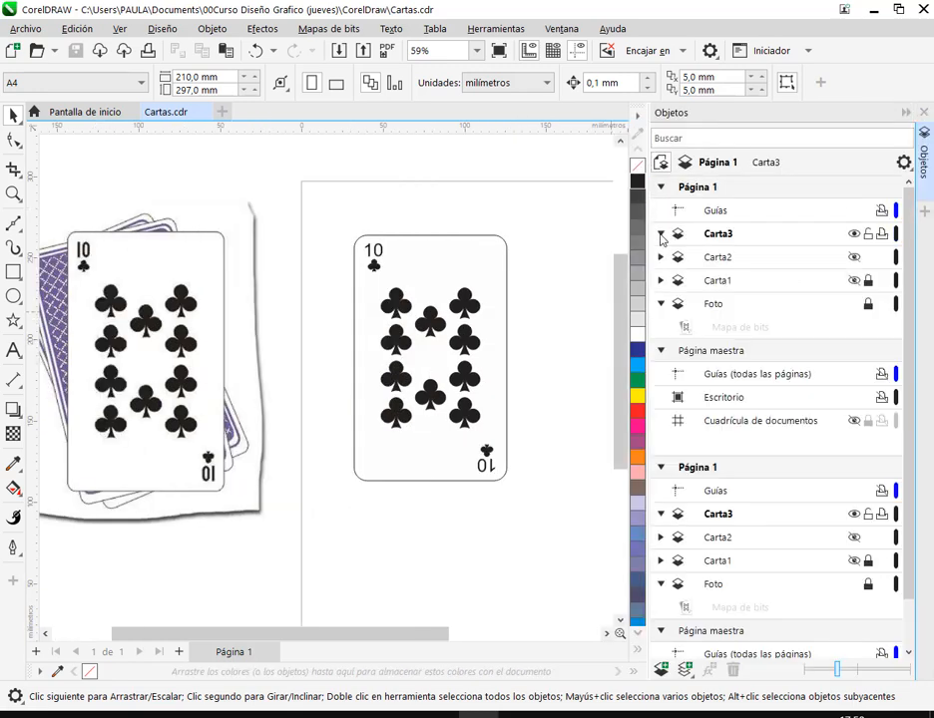
left_click(879, 234)
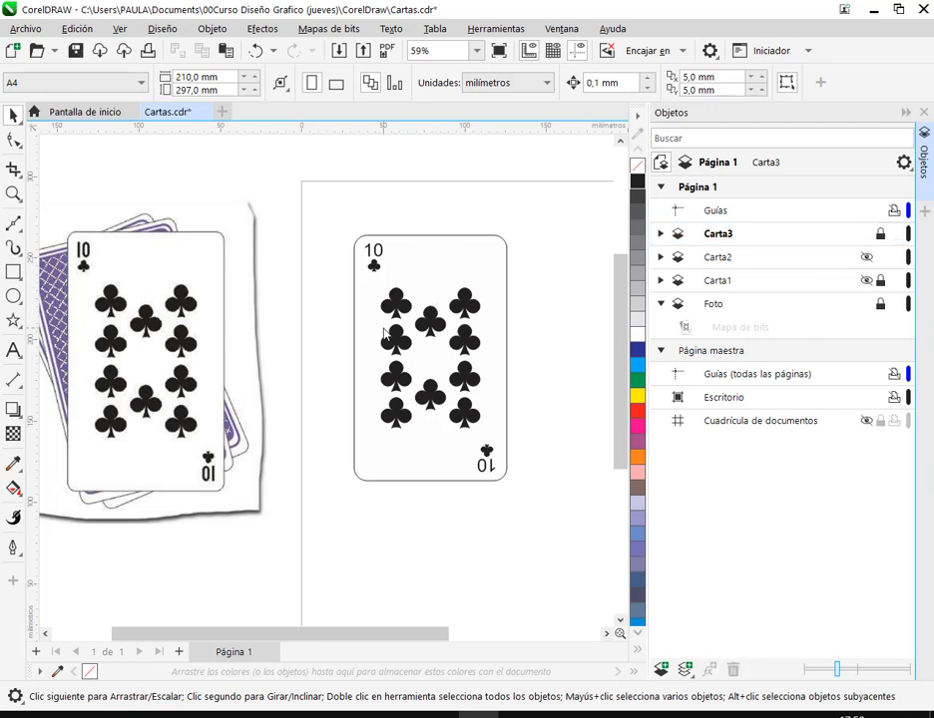
left_click(880, 233)
left_click(879, 280)
left_click(880, 303)
Step: Select all objects of the 10 of clubs card and move them together to about X 110, Y 149 mm on the page
scroll(518, 278, "down", 1)
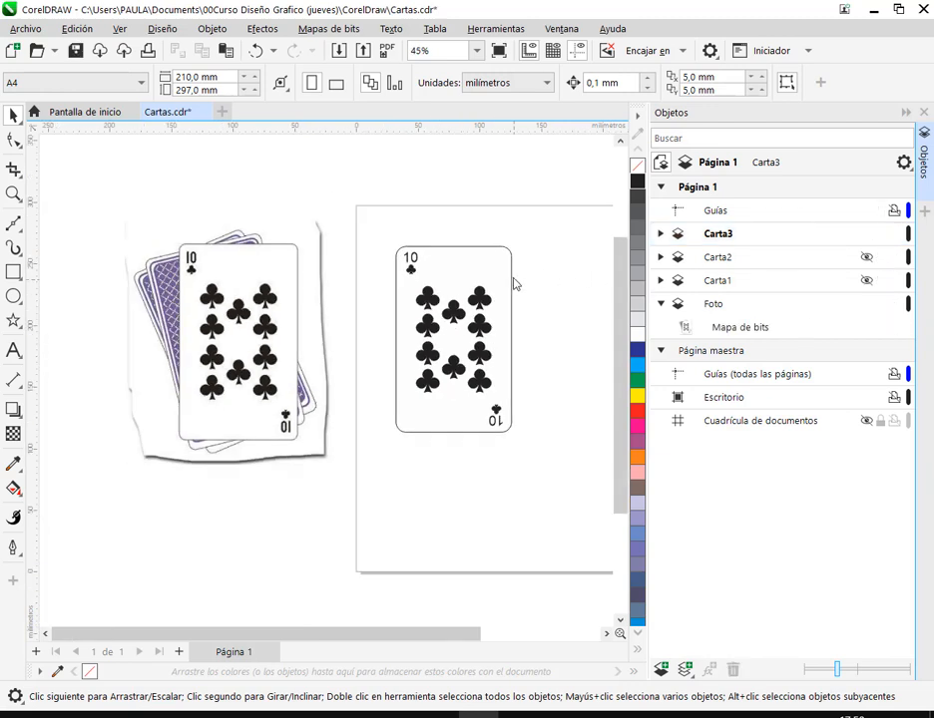
left_click_drag(525, 270, 426, 236)
left_click_drag(438, 192, 281, 423)
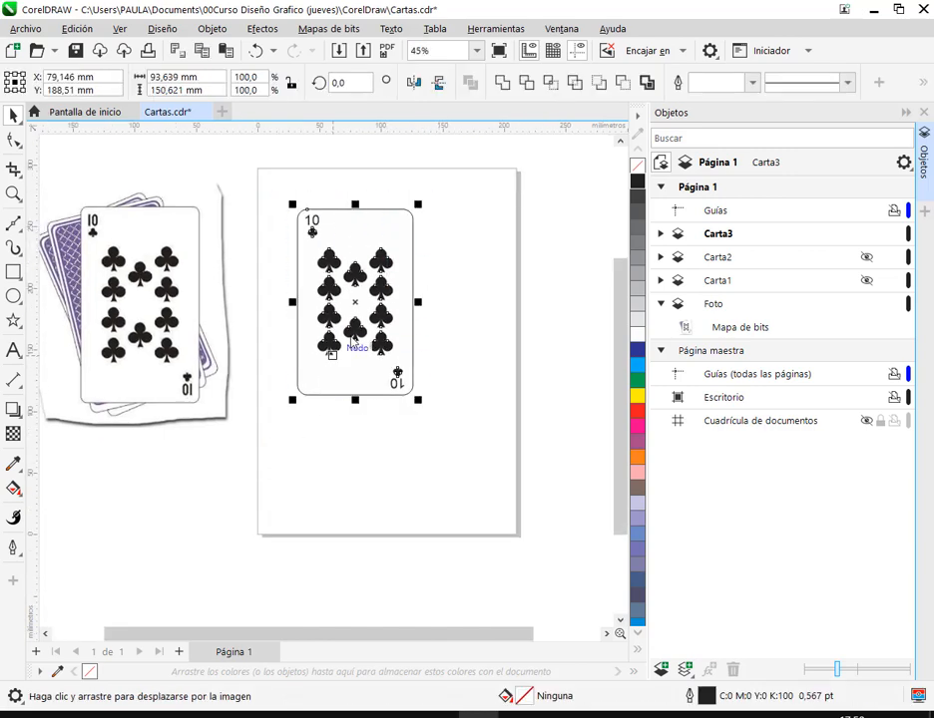
left_click_drag(381, 321, 419, 367)
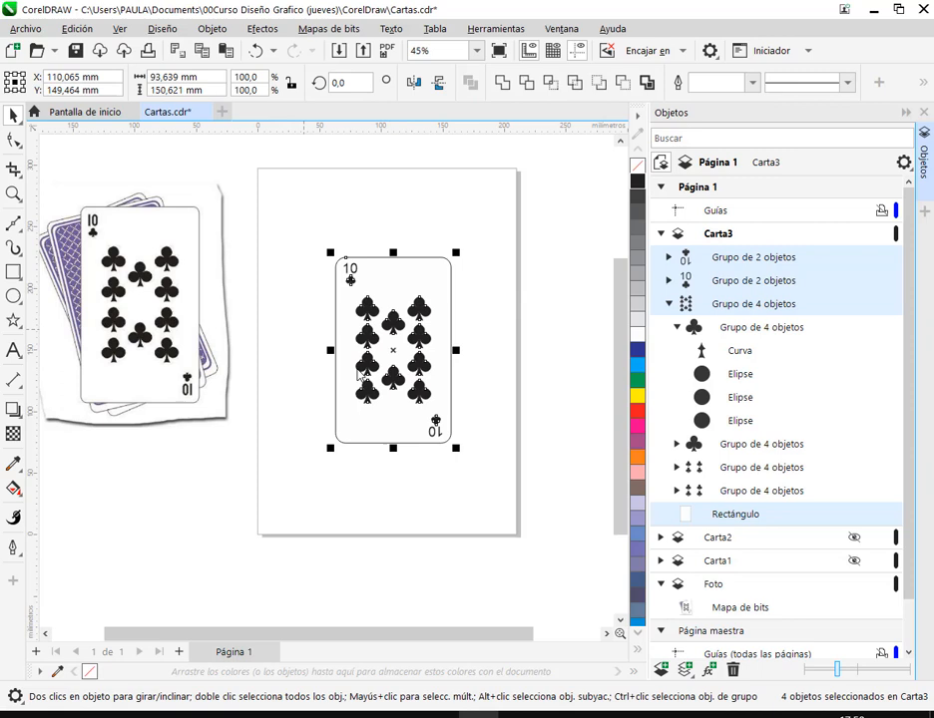
Step: Lock the Carta3 layer, collapse its contents in the object list and show the Carta2 layer
left_click(477, 294)
left_click(741, 242)
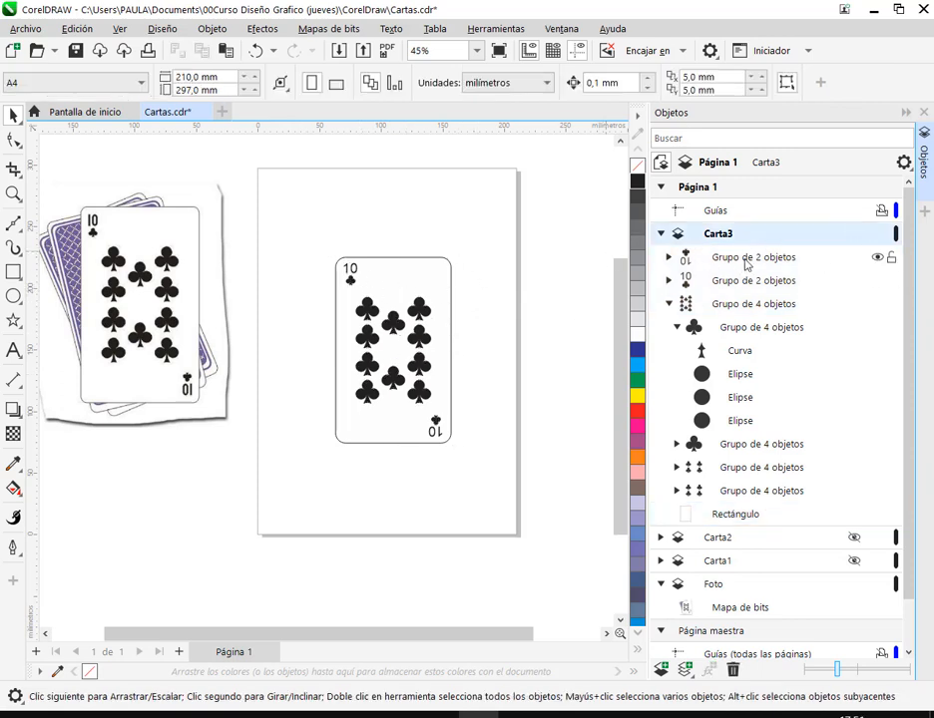
left_click(746, 261)
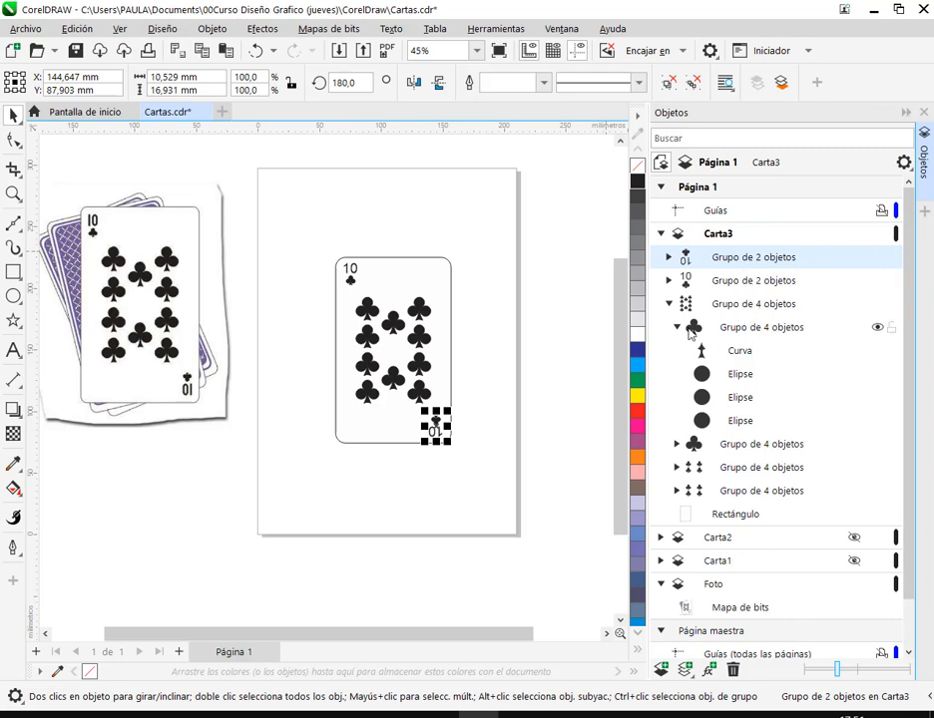
left_click(668, 303)
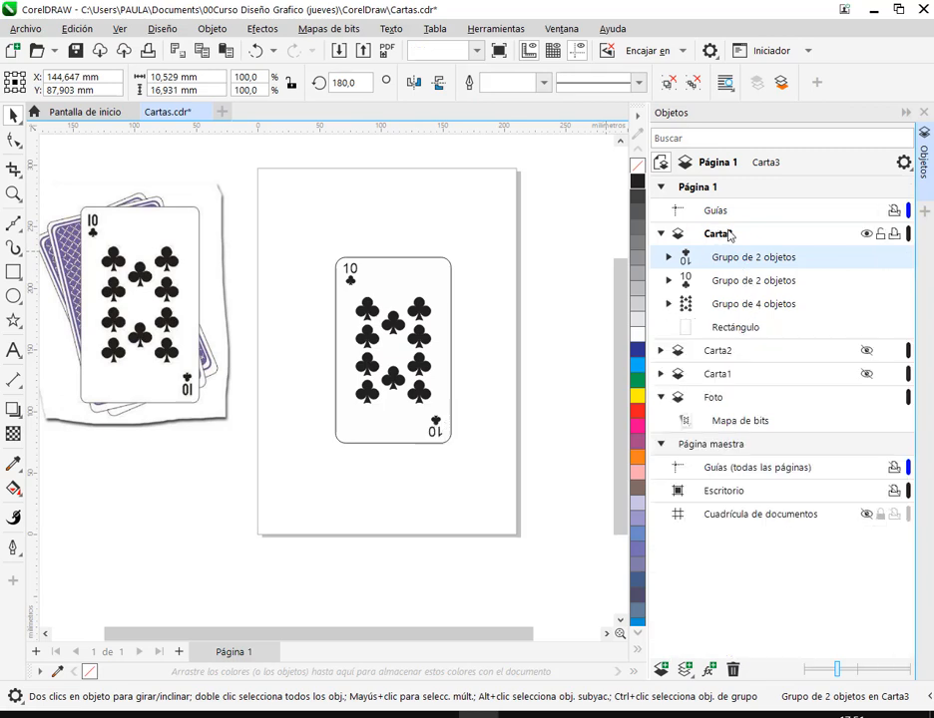
left_click(672, 235)
left_click(880, 234)
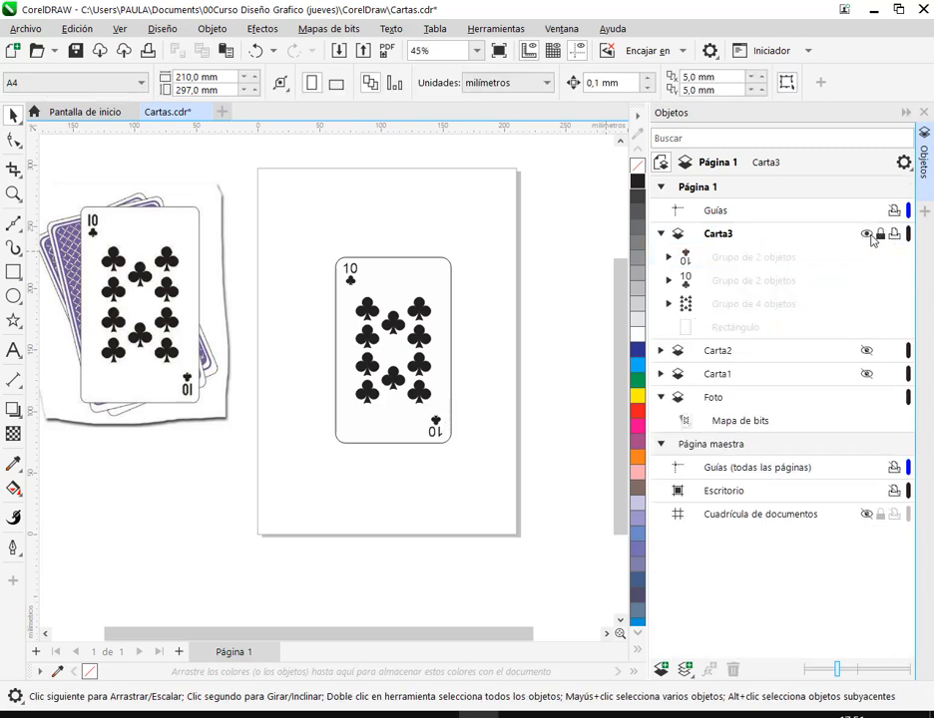
left_click_drag(445, 300, 462, 306)
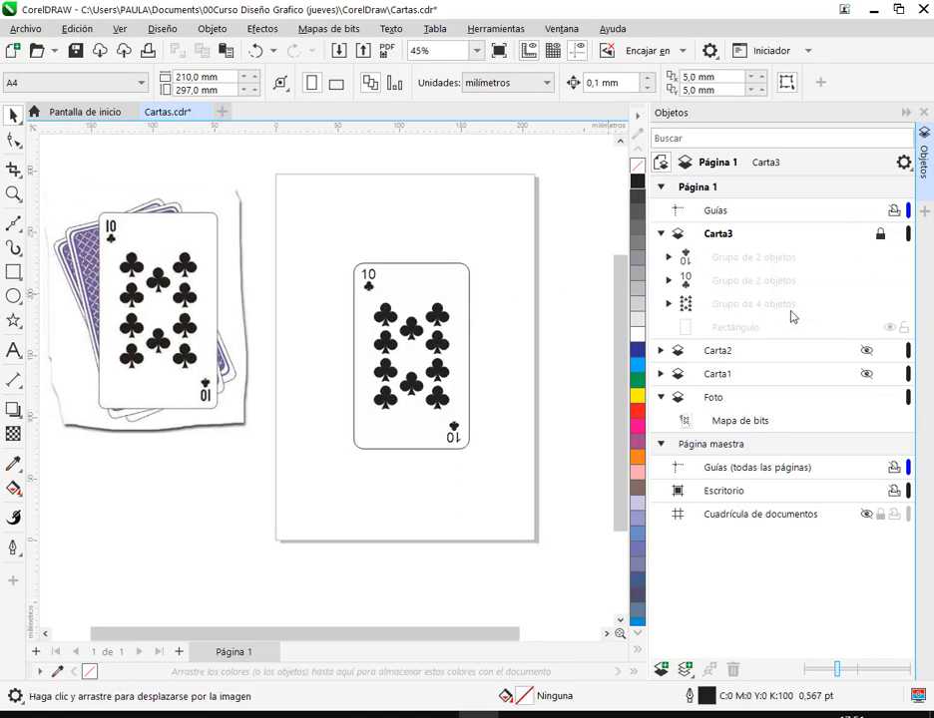
left_click(660, 235)
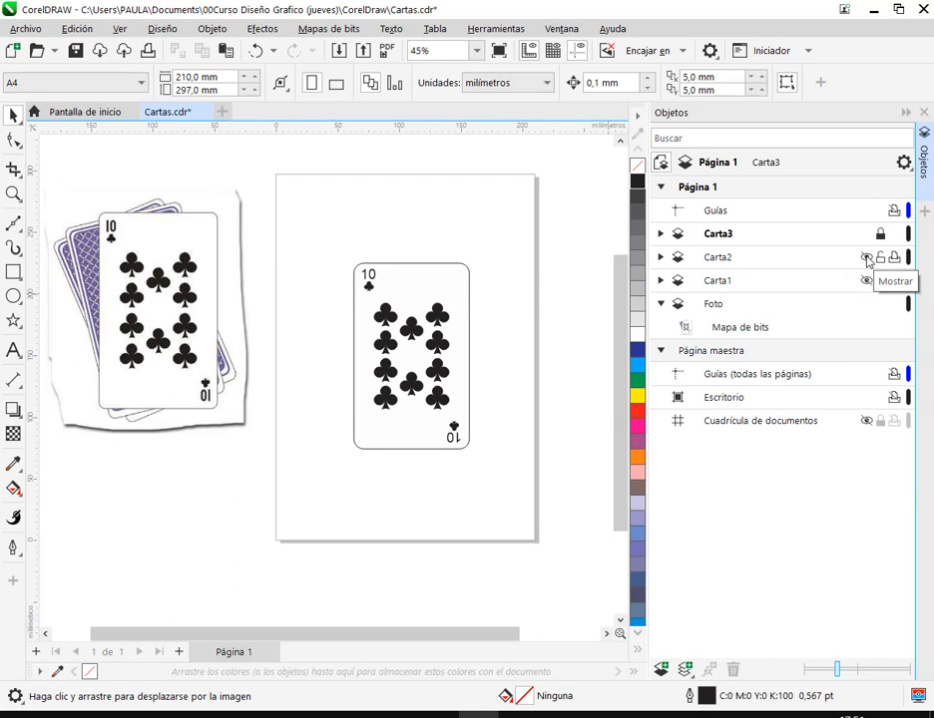
left_click(865, 257)
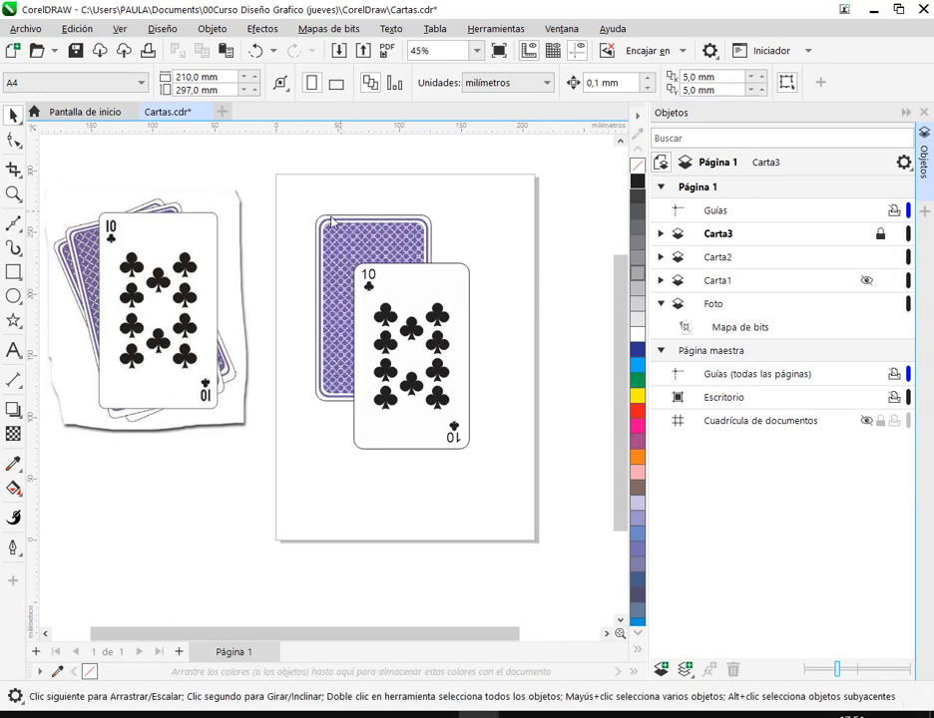
Step: Undo the Carta2 visibility change, the Carta3 lock and the move of the 10 of clubs card
key("ctrl+z")
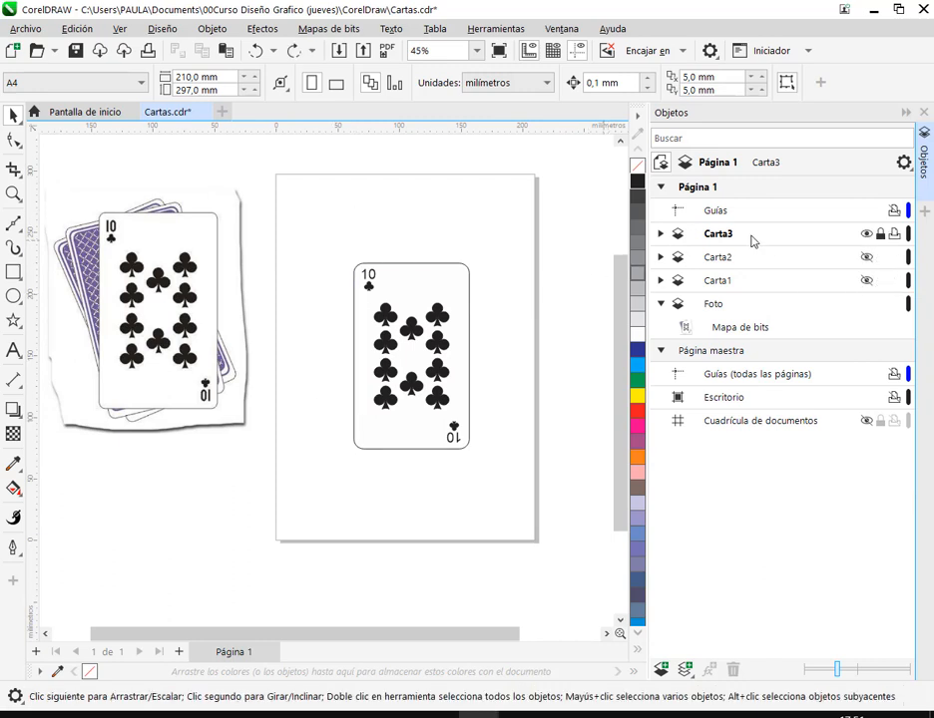
key("ctrl+z")
key("ctrl+z")
key("ctrl+z")
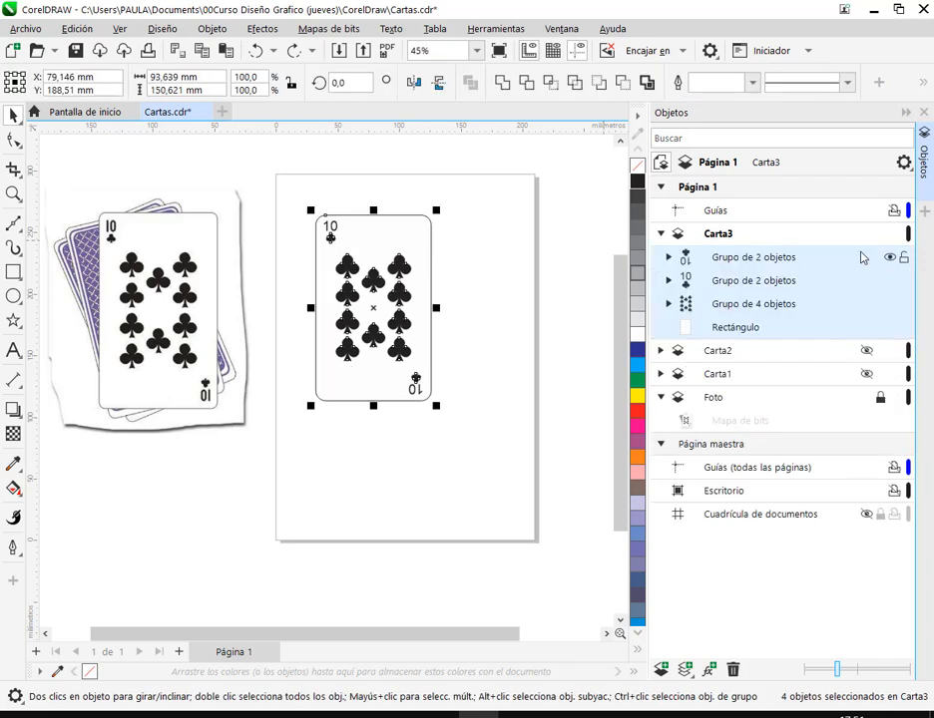
Step: Select the whole 10 of clubs card and examine which objects in the expanded Carta3 layer belong to it
left_click(661, 234)
left_click(660, 233)
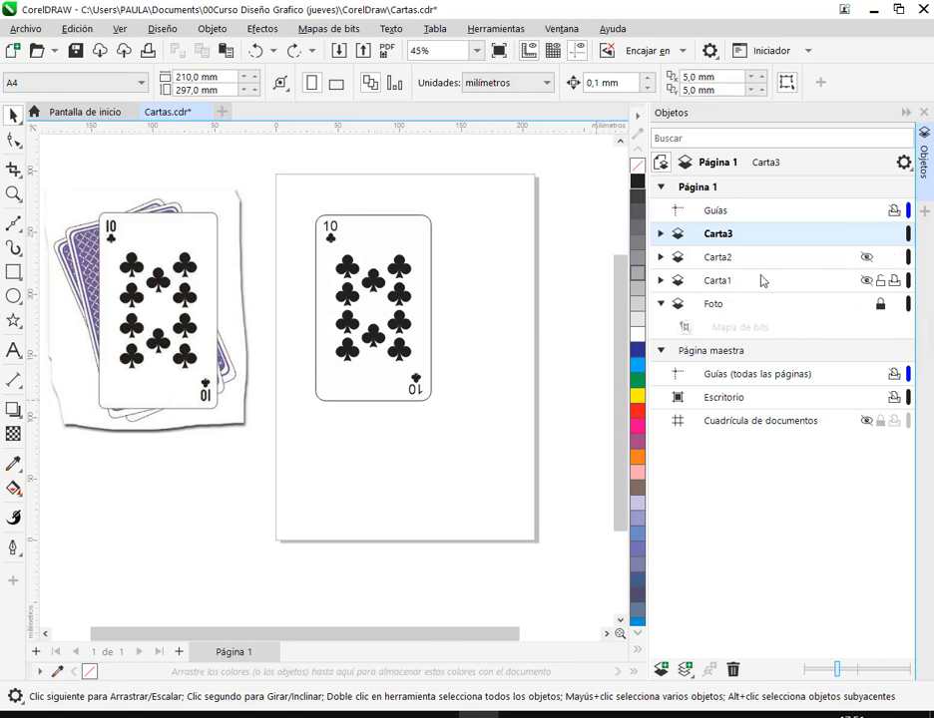
left_click_drag(301, 205, 499, 427)
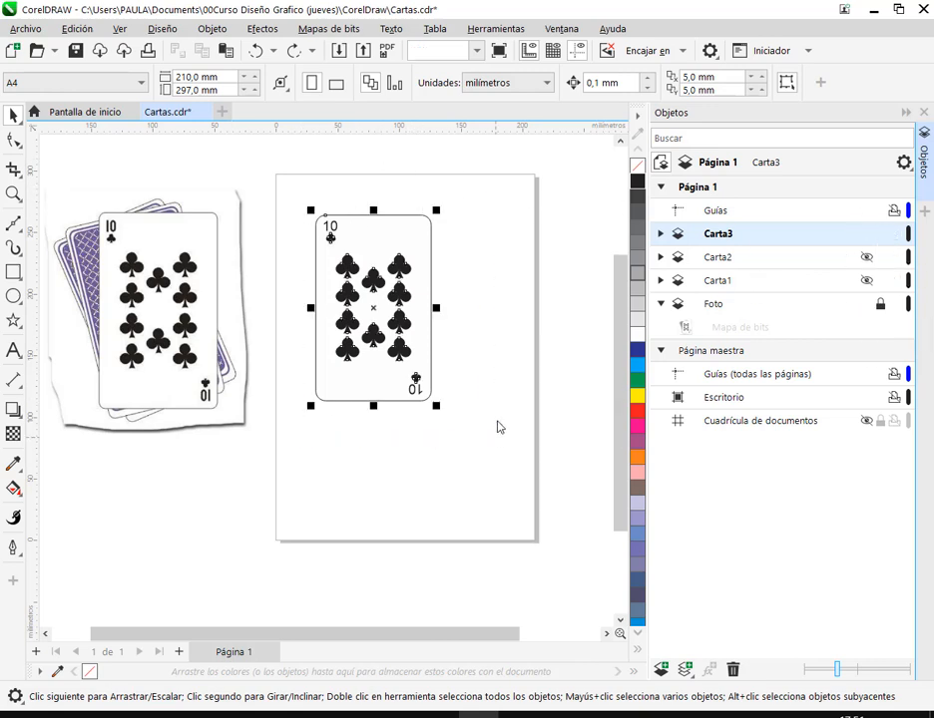
left_click(661, 237)
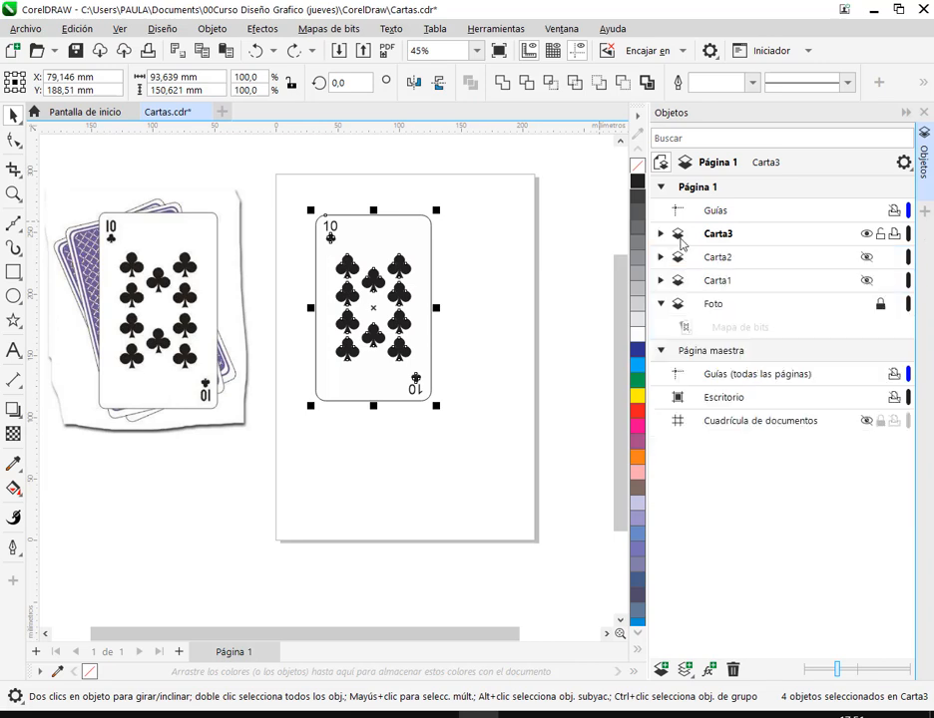
left_click(722, 237)
left_click_drag(480, 189, 295, 474)
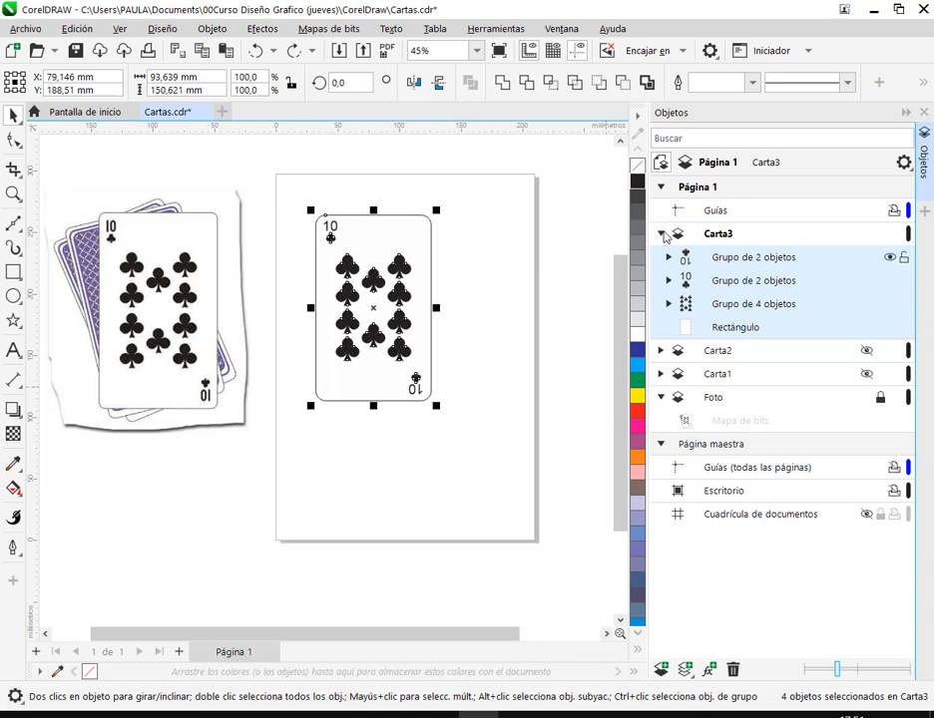
left_click_drag(663, 234, 820, 347)
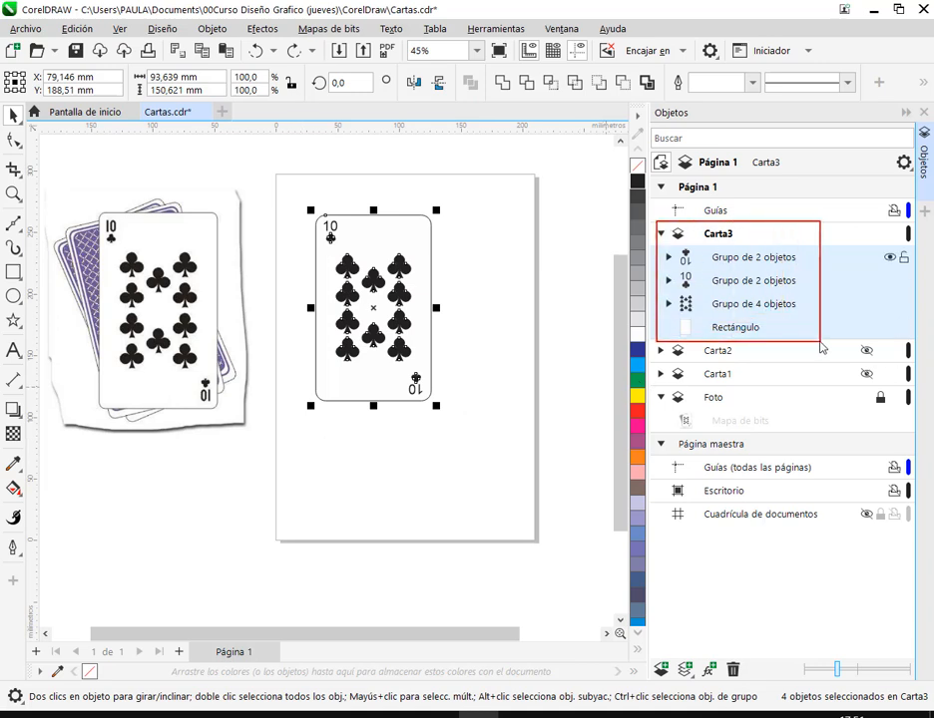
key("Escape")
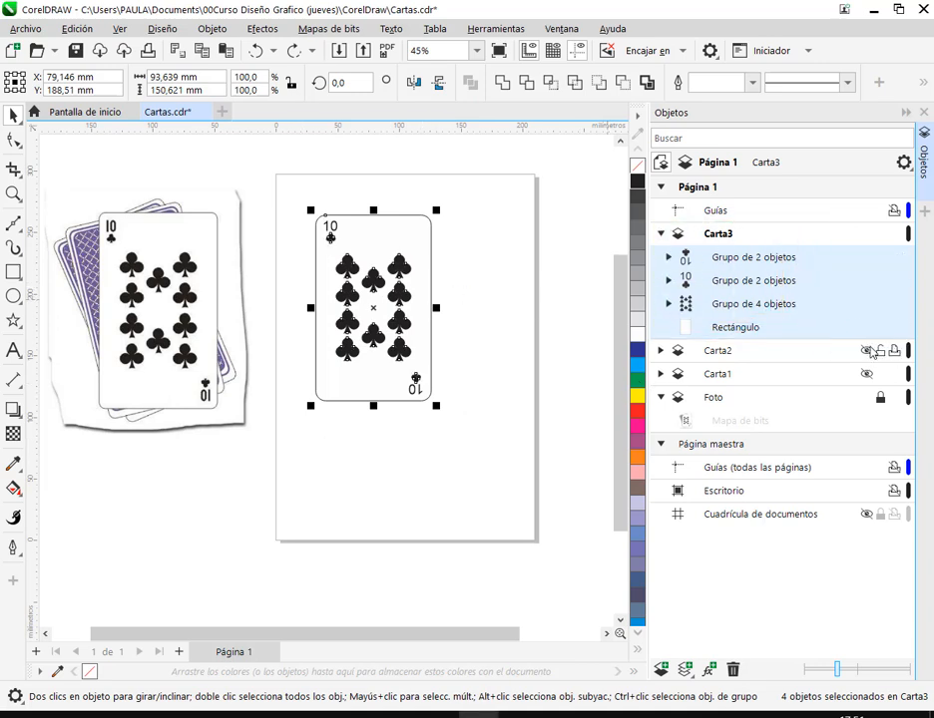
Step: Show the Carta2 and Carta1 layers, then move all three stacked cards together to about X 109, Y 166 mm
left_click(506, 184)
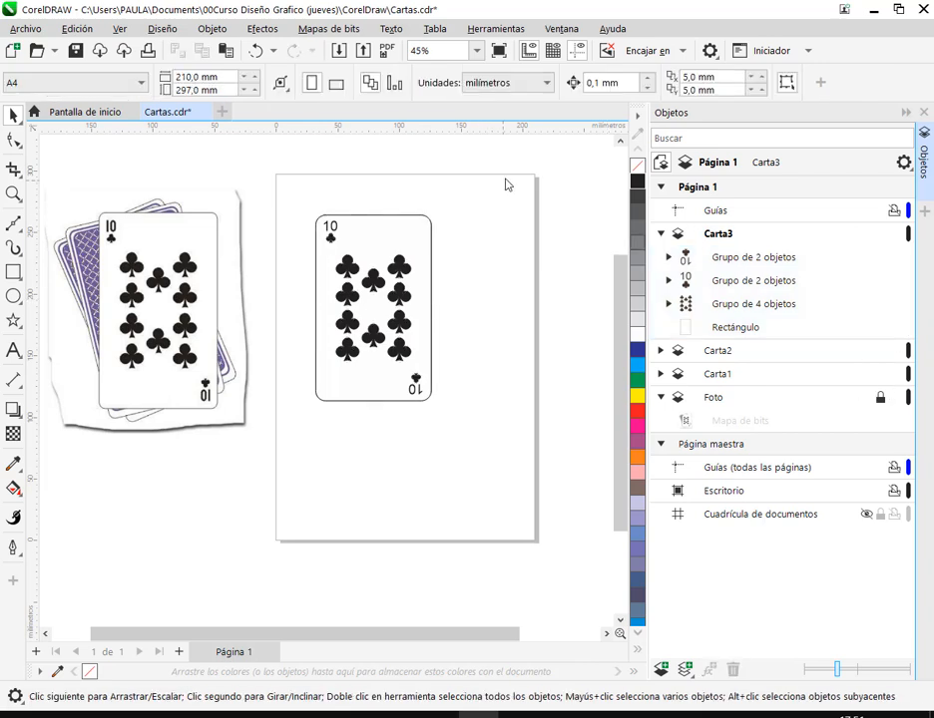
left_click_drag(507, 183, 763, 247)
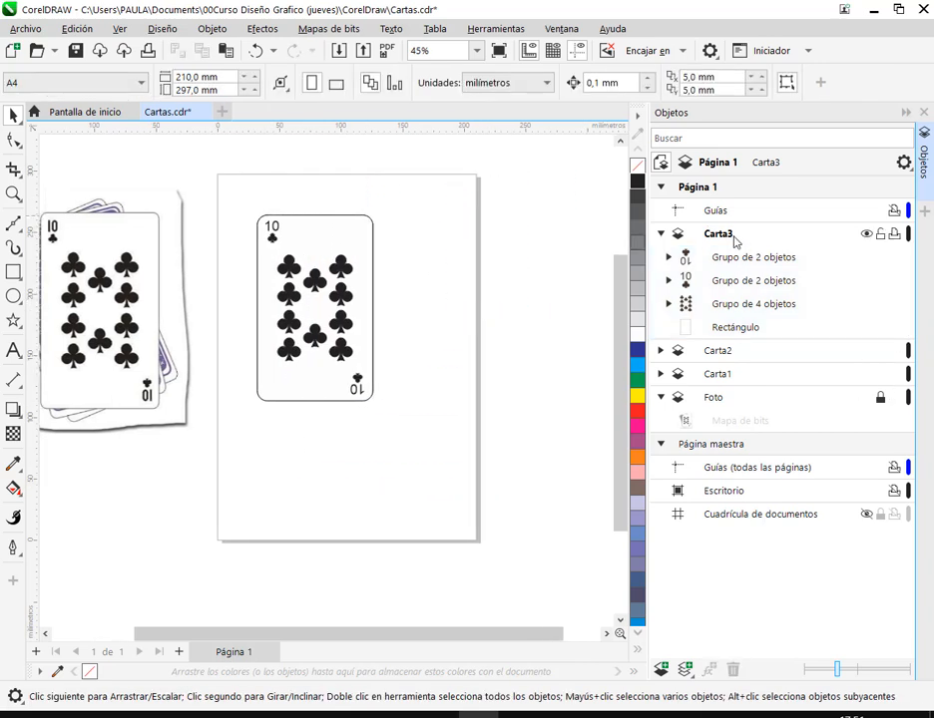
left_click(735, 238)
left_click_drag(443, 294, 462, 292)
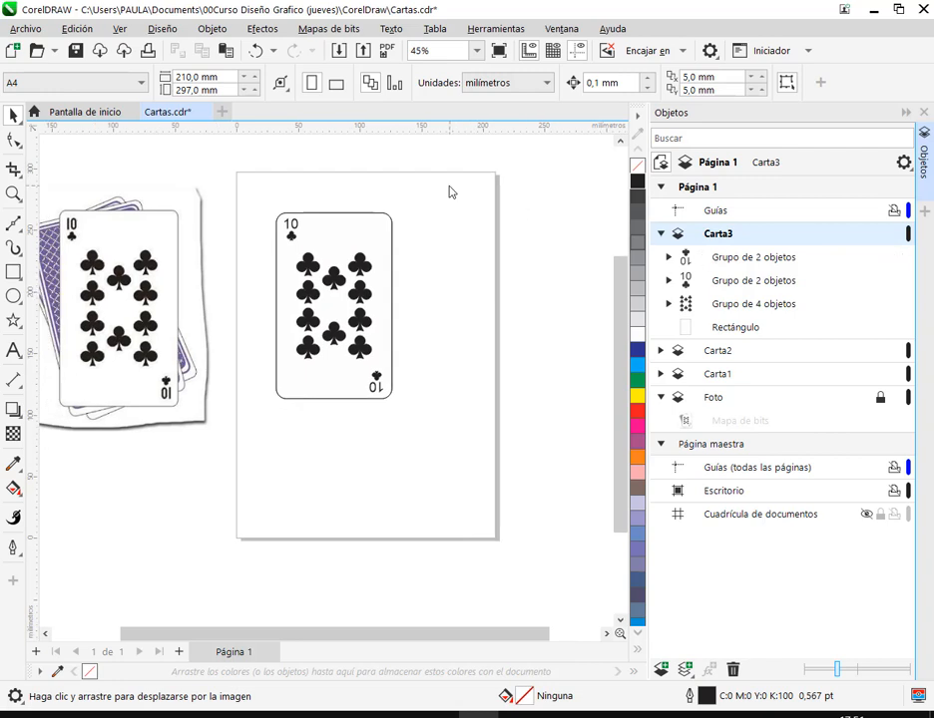
left_click_drag(452, 181, 225, 443)
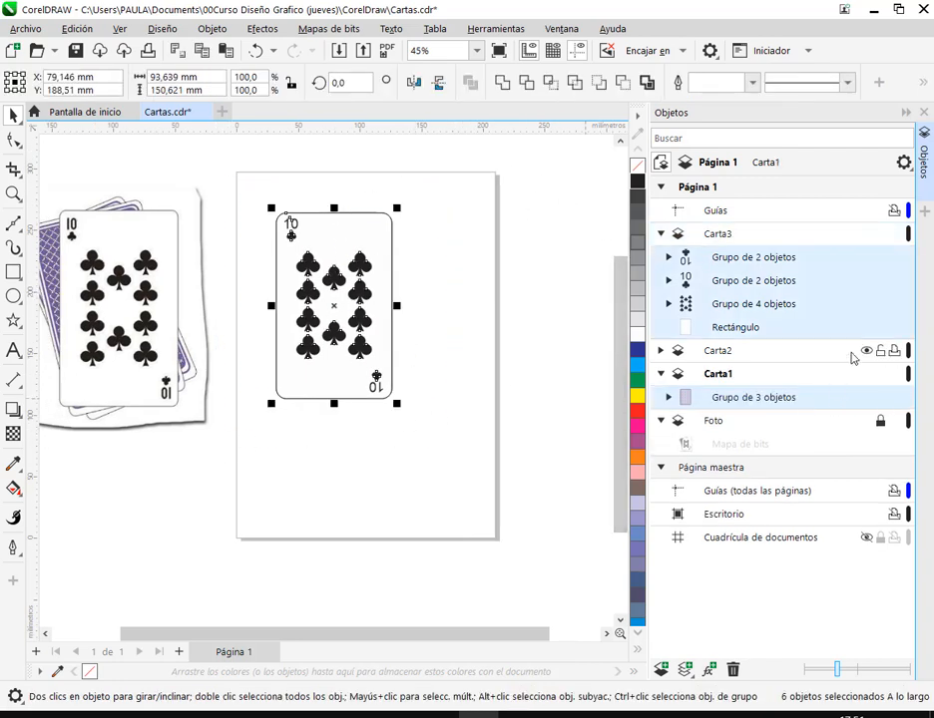
left_click_drag(330, 308, 372, 335)
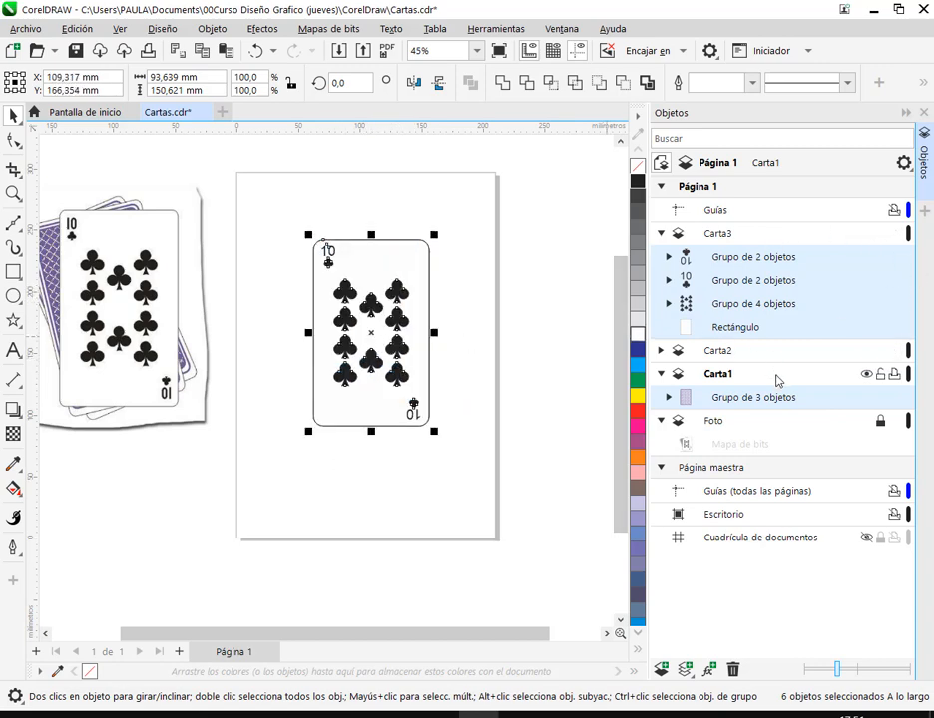
Step: Hide and show the Carta3 and Carta2 layers again to check the card backs beneath the 10 of clubs
left_click(865, 236)
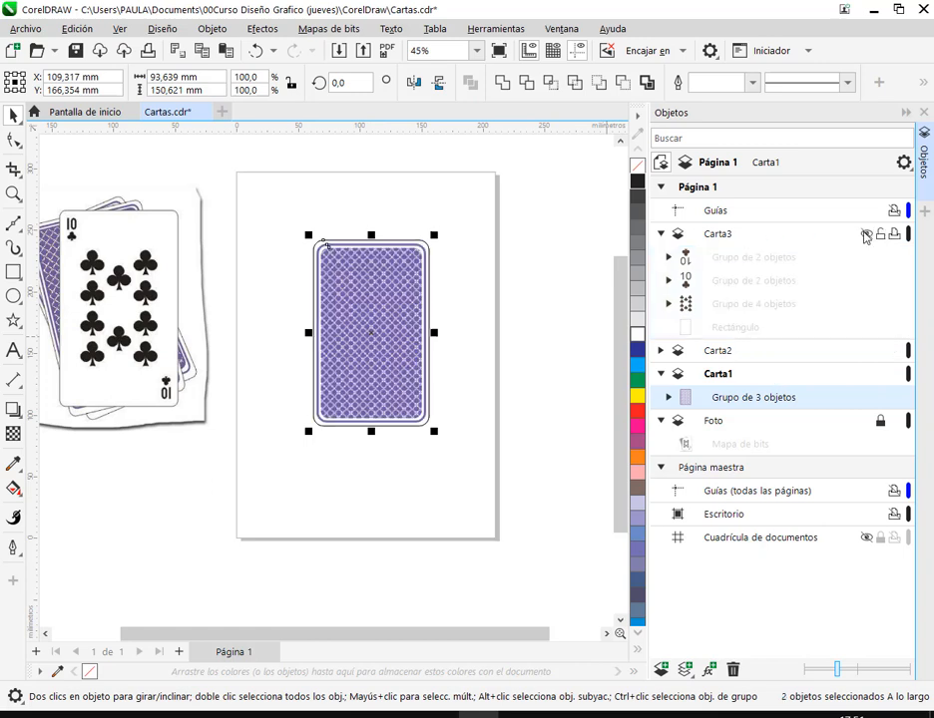
left_click(865, 235)
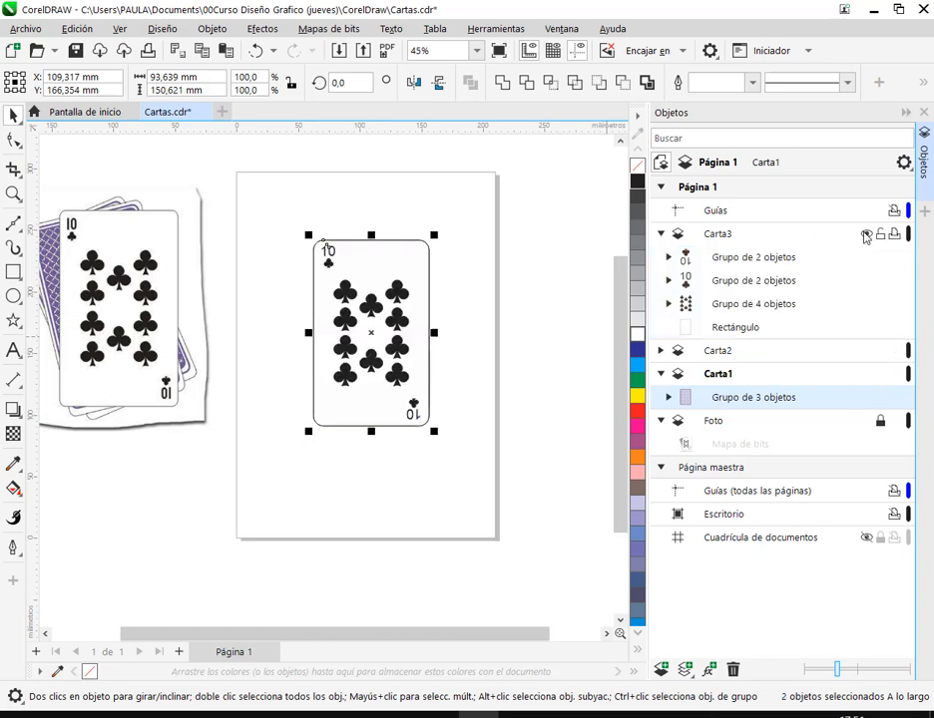
left_click(867, 352)
left_click(867, 352)
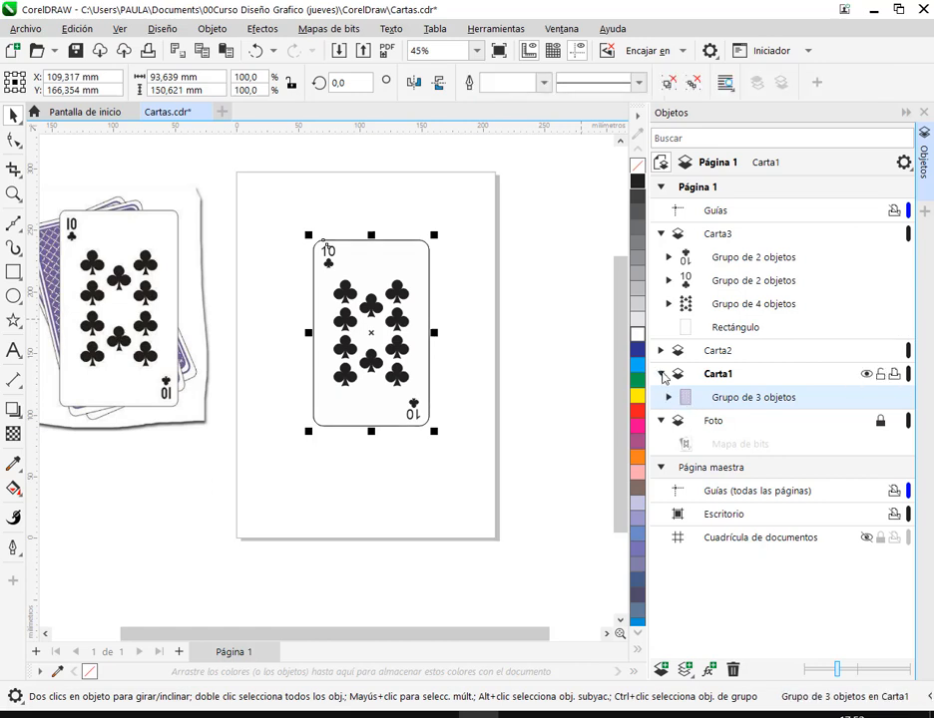
left_click(303, 184)
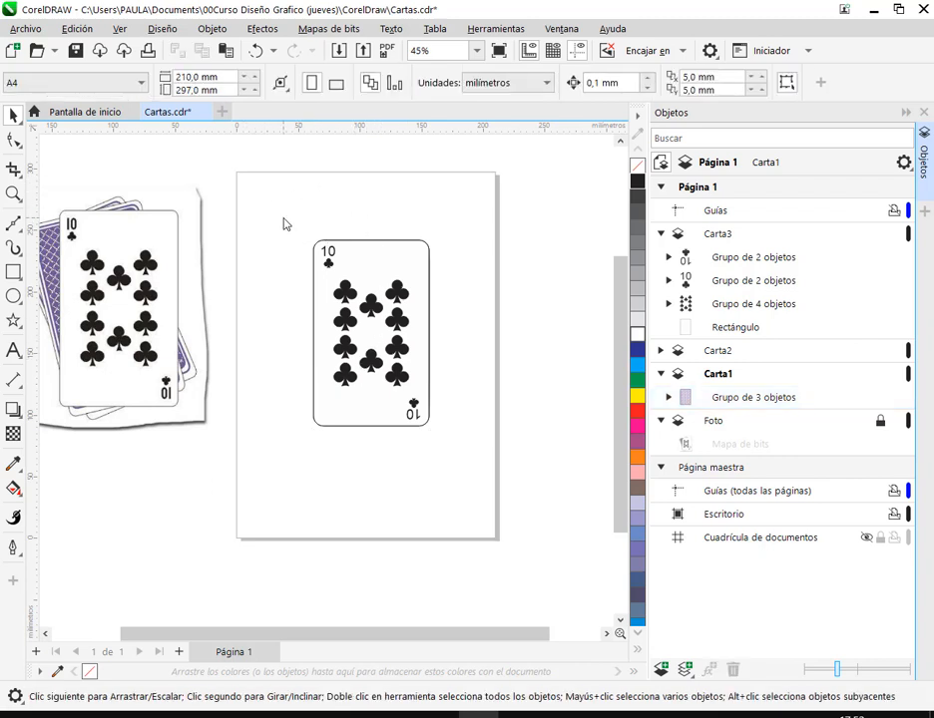
scroll(309, 239, "up", 1)
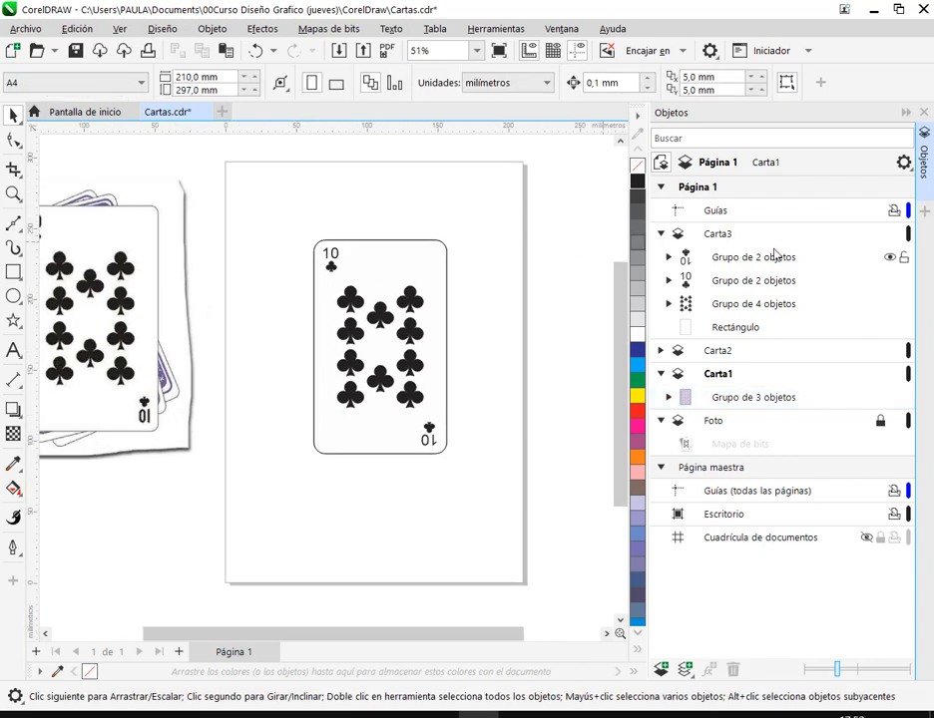
Step: Lock the Carta3 and Carta1 layers and make Carta2 the active layer
left_click(879, 234)
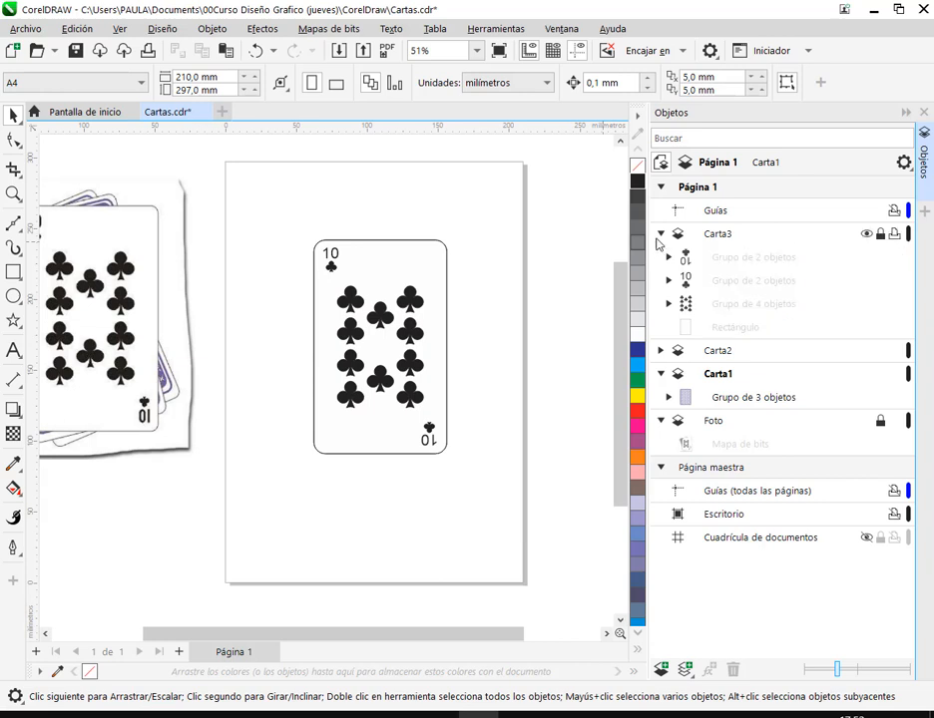
left_click(660, 233)
left_click(724, 258)
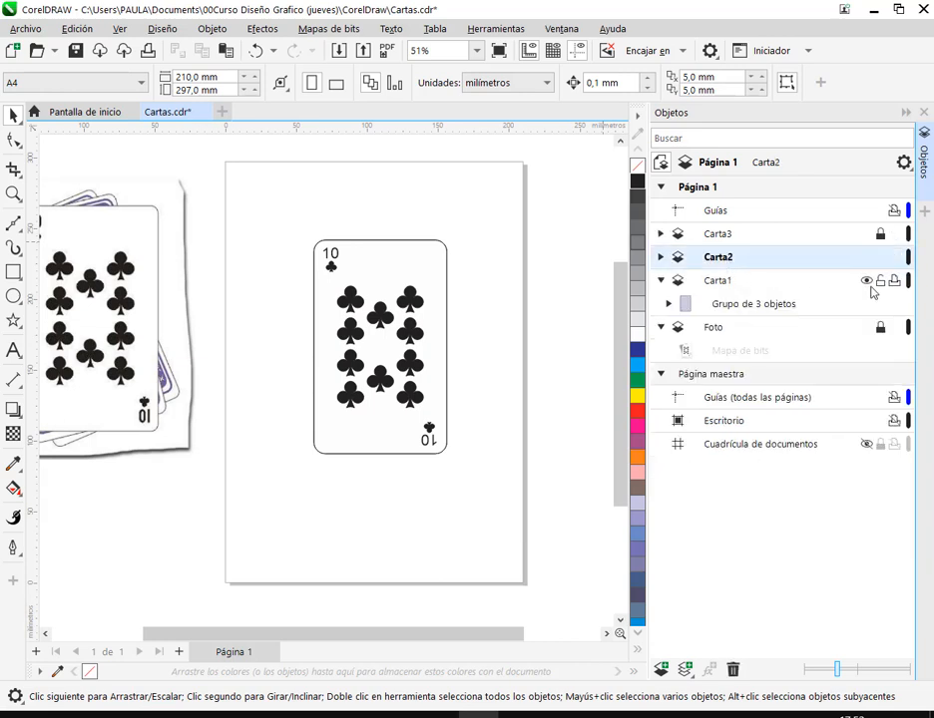
left_click(880, 283)
left_click_drag(418, 368, 496, 389)
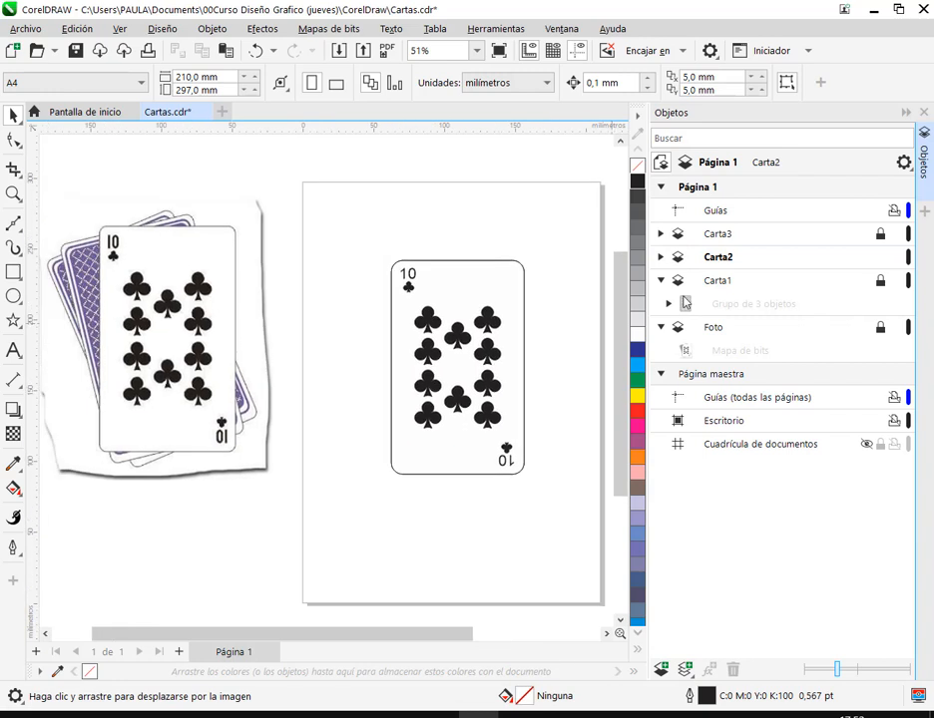
left_click(734, 262)
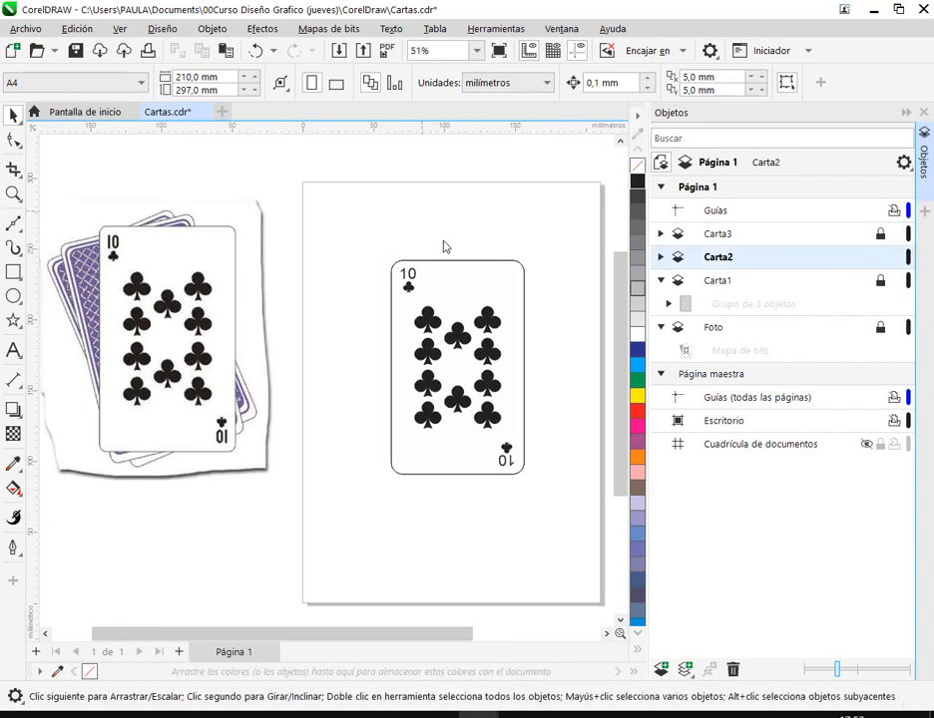
Step: Rotate the purple card back on the Carta2 layer about 15 degrees counterclockwise around its centre
left_click_drag(346, 183, 532, 495)
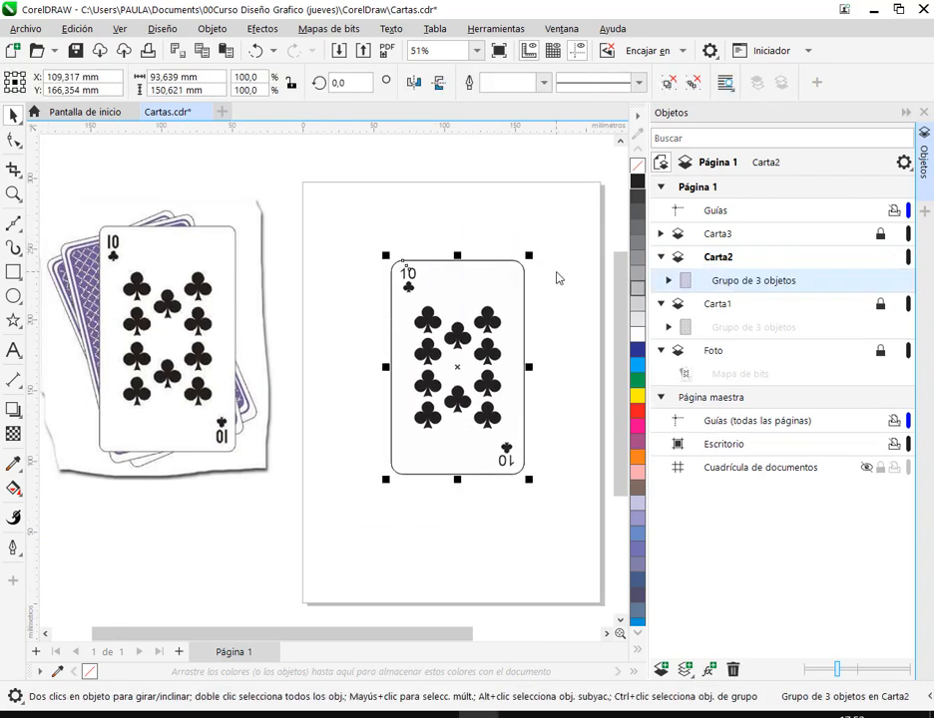
left_click(558, 278)
left_click(517, 276)
left_click(492, 295)
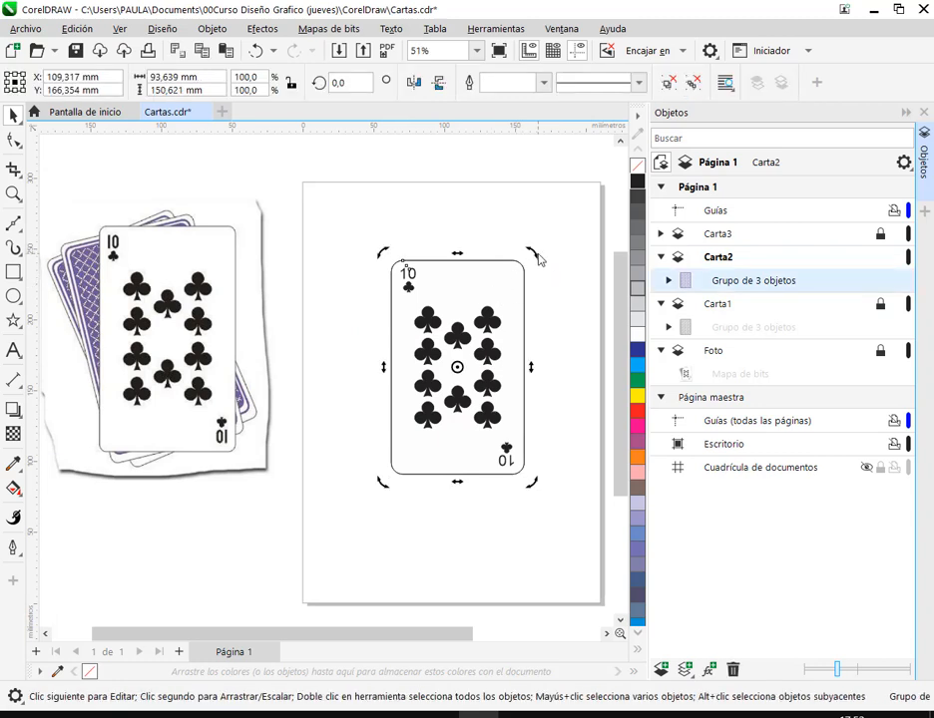
left_click_drag(538, 260, 502, 239)
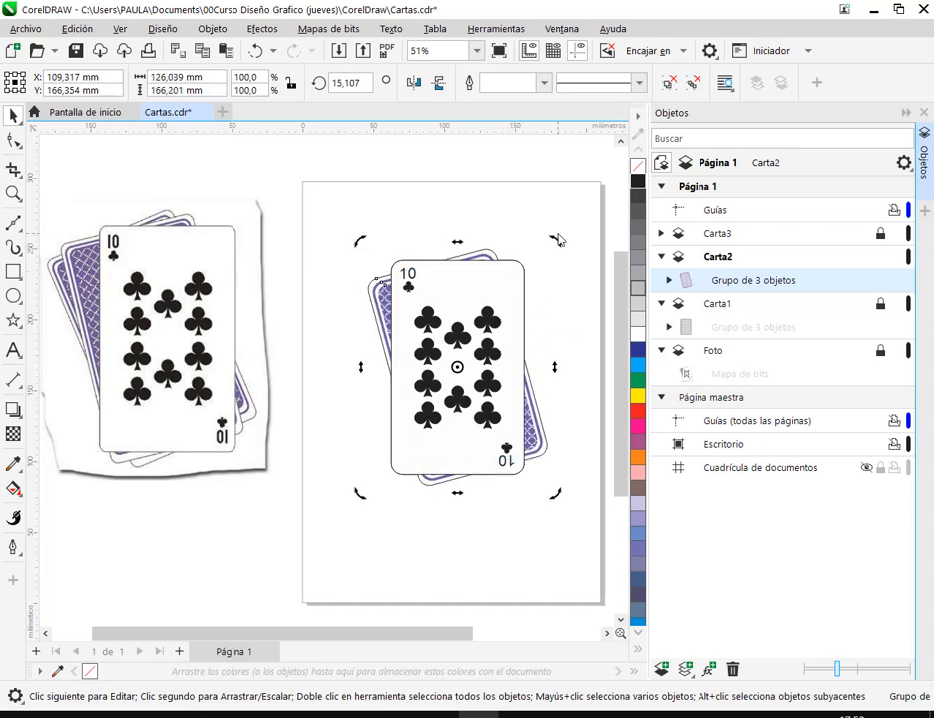
Step: Set the Carta2 card back's rotation to about 11 degrees, then lock Carta2 and activate the unlocked Carta1 layer
left_click_drag(558, 242, 566, 252)
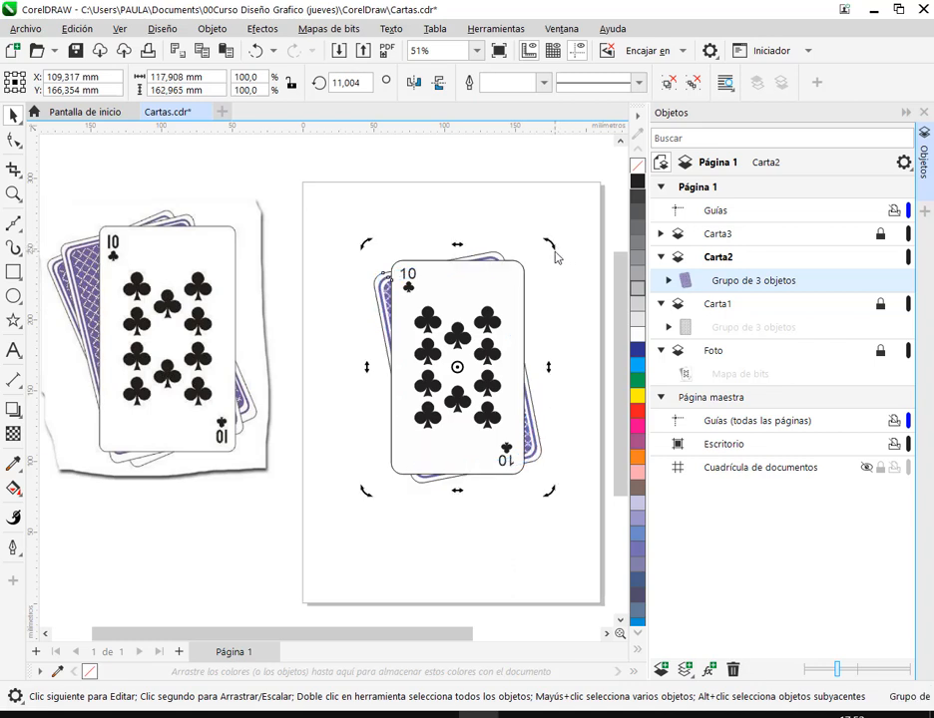
left_click(566, 273)
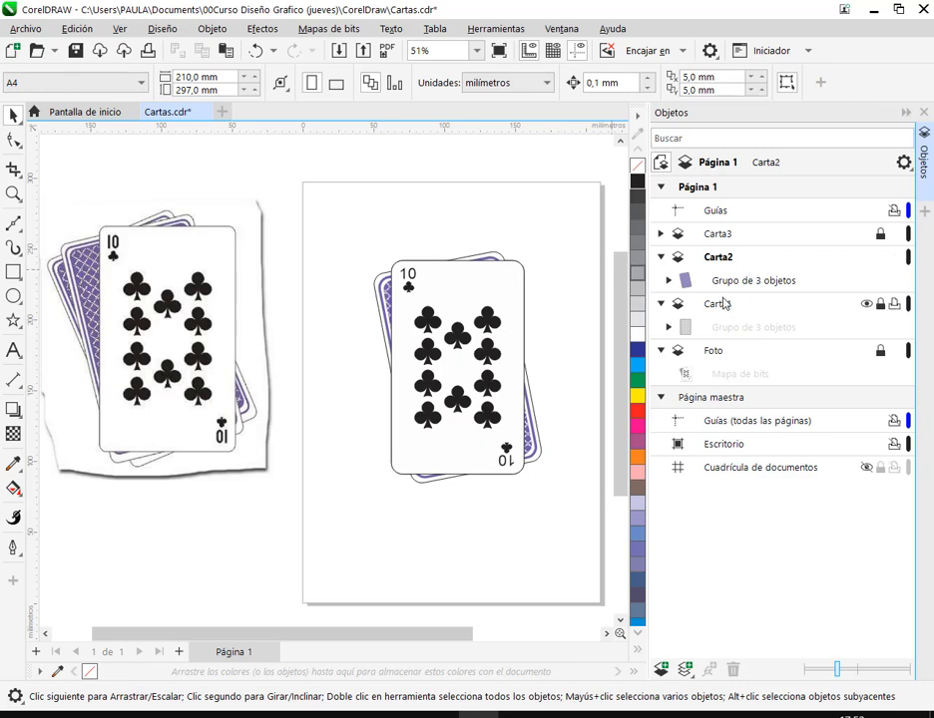
left_click(879, 305)
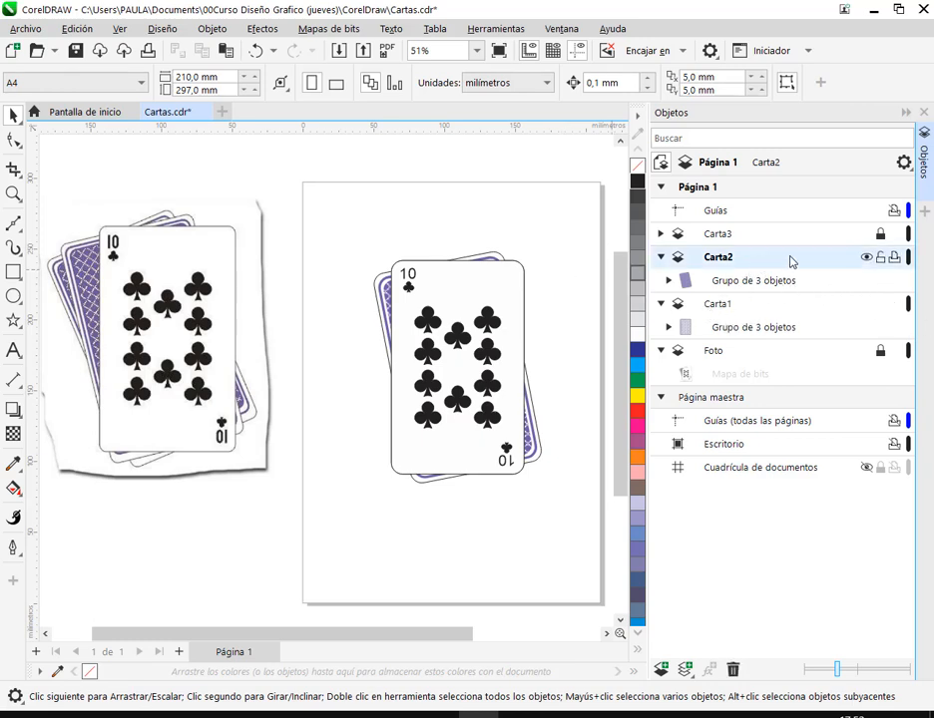
left_click(880, 258)
left_click(663, 307)
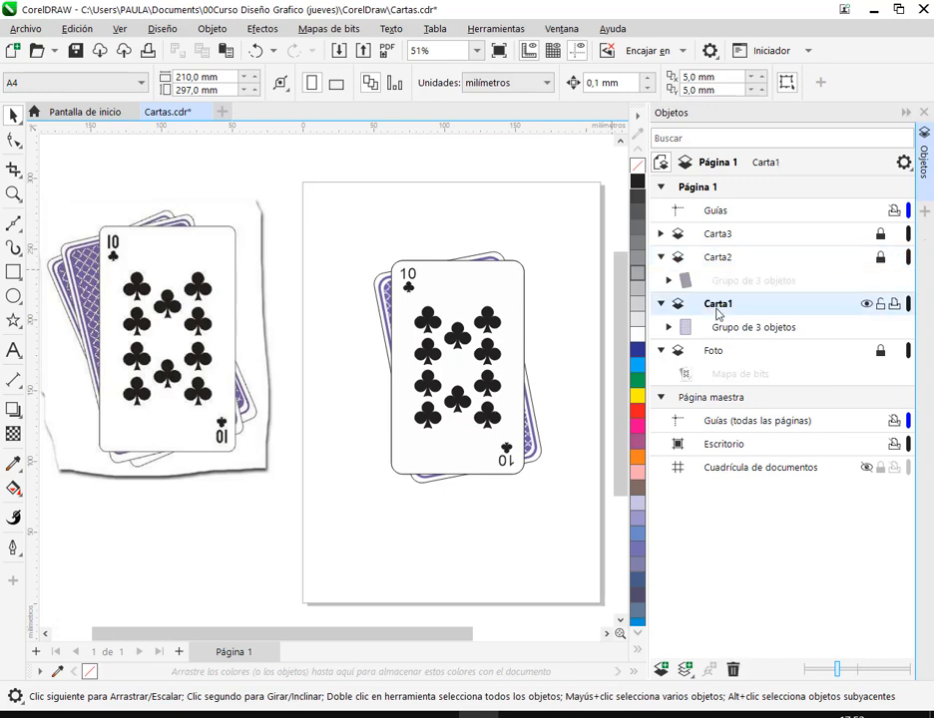
Step: Rotate the card back on the Carta1 layer about 27 degrees counterclockwise around its centre
left_click(456, 327)
left_click(498, 275)
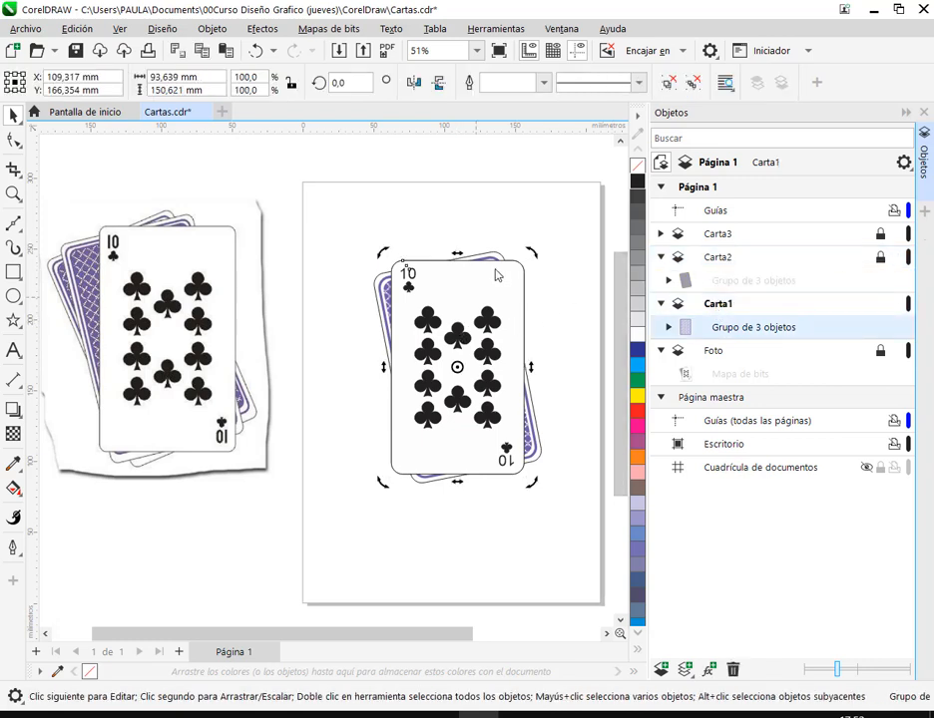
left_click_drag(535, 258, 483, 236)
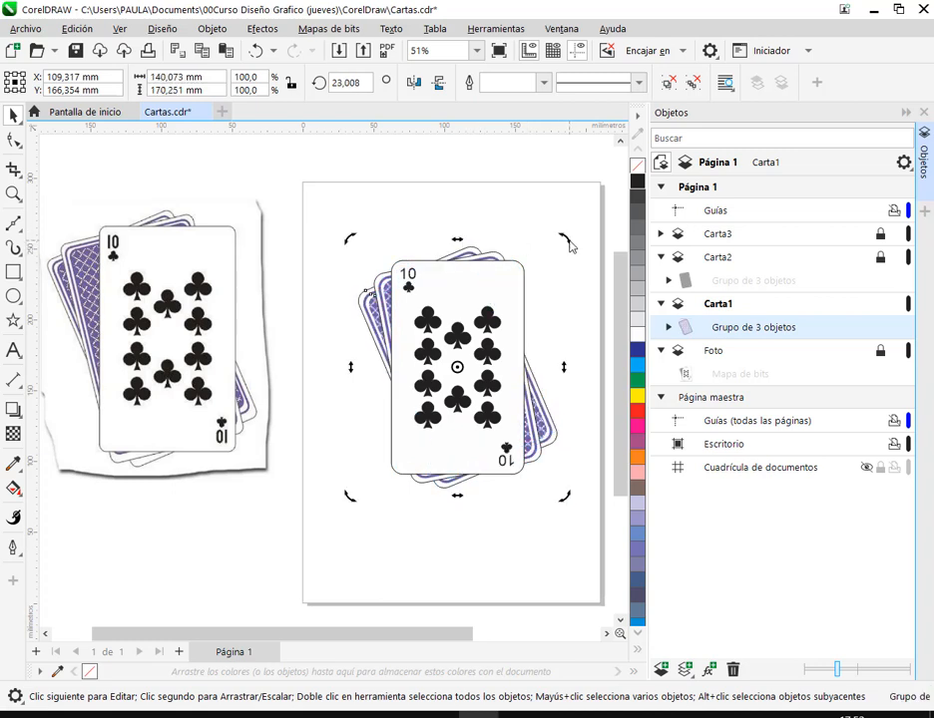
left_click_drag(569, 245, 554, 241)
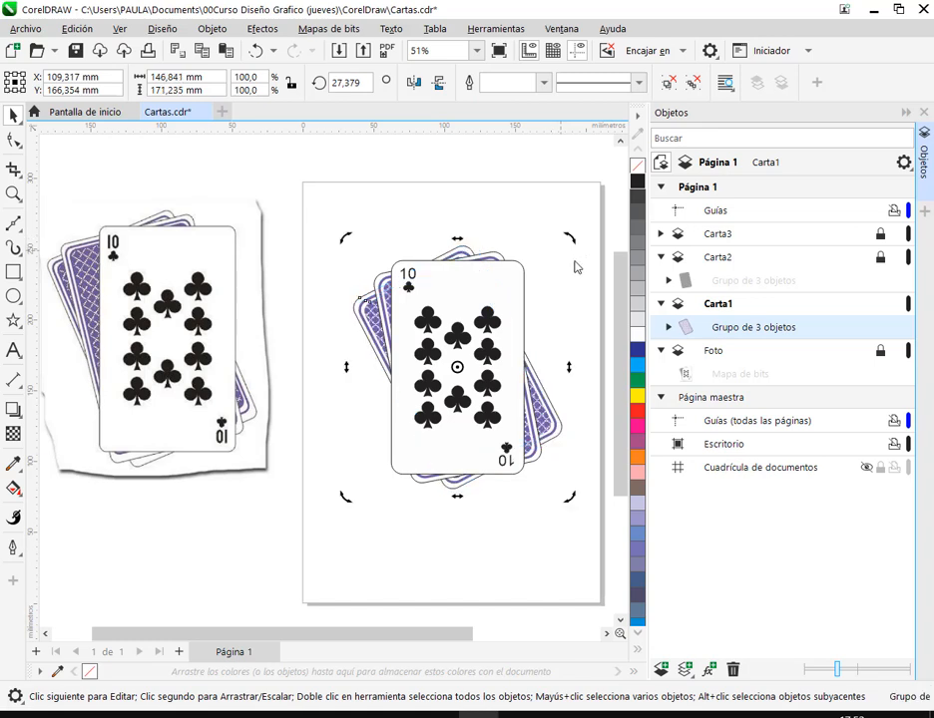
Step: Make Carta2 the active, unlocked layer and lock the Carta1 layer
left_click(733, 261)
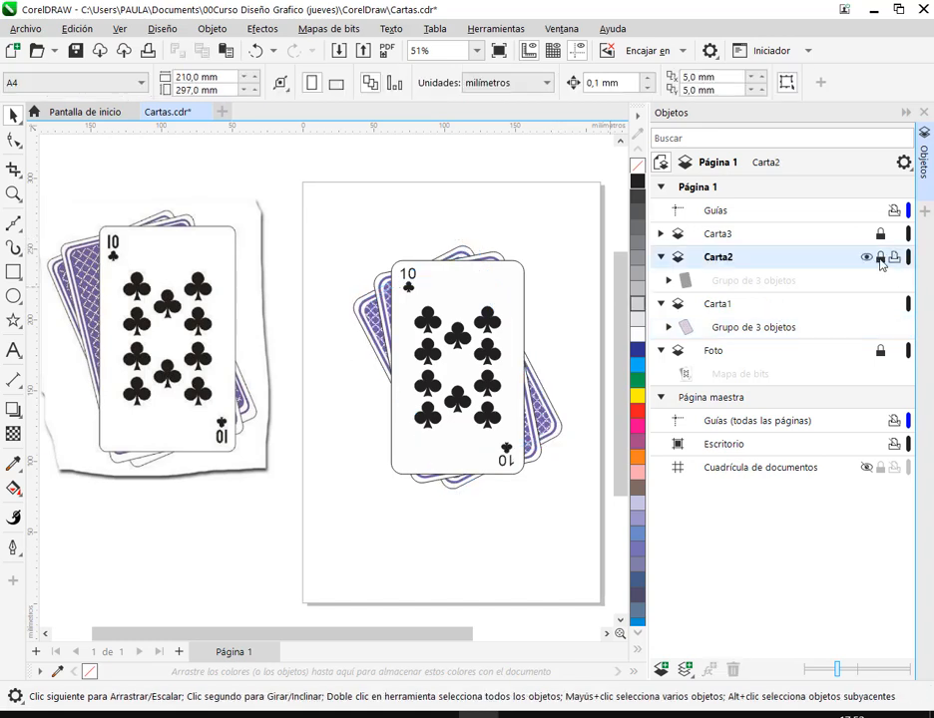
left_click(880, 259)
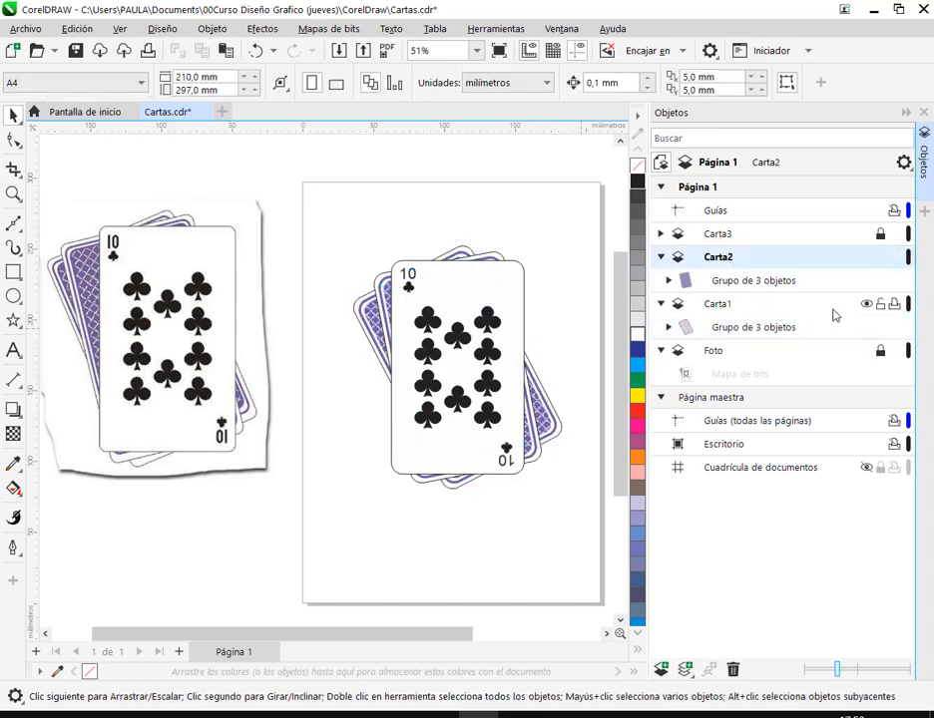
left_click(882, 305)
Step: Rotate the card back on the Carta2 layer further counterclockwise, to about 20 degrees
left_click(525, 271)
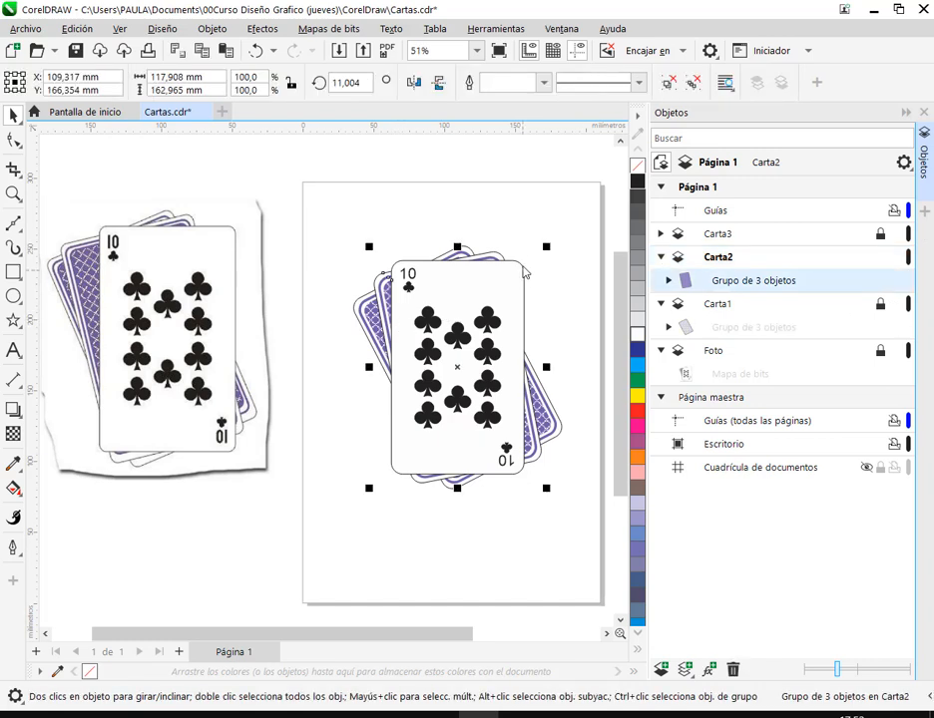
left_click(457, 317)
left_click_drag(554, 252, 546, 251)
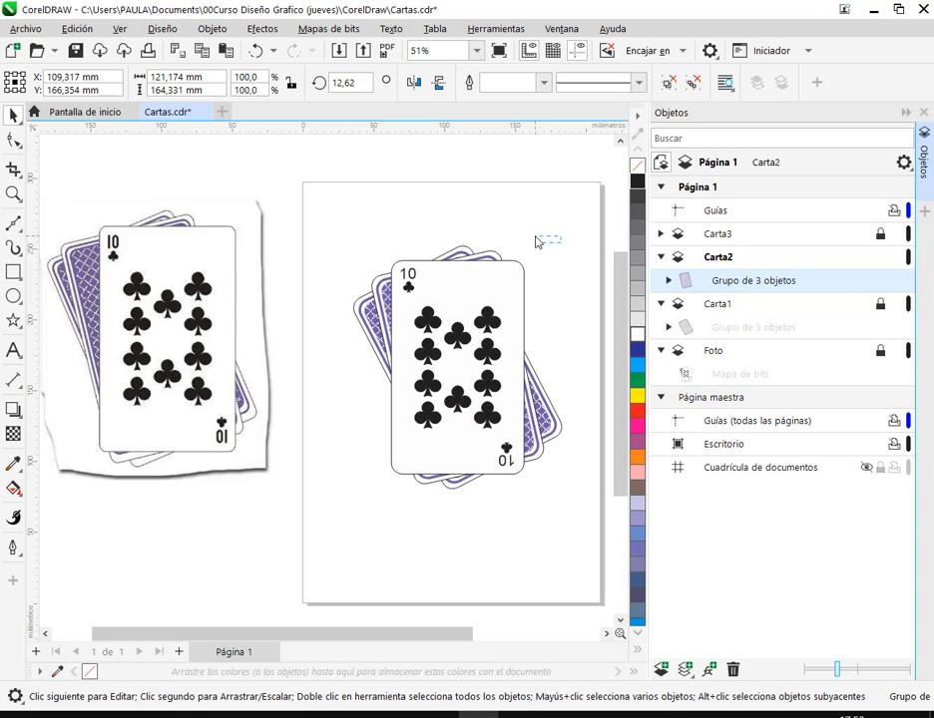
left_click(546, 243)
left_click(461, 296)
left_click(457, 321)
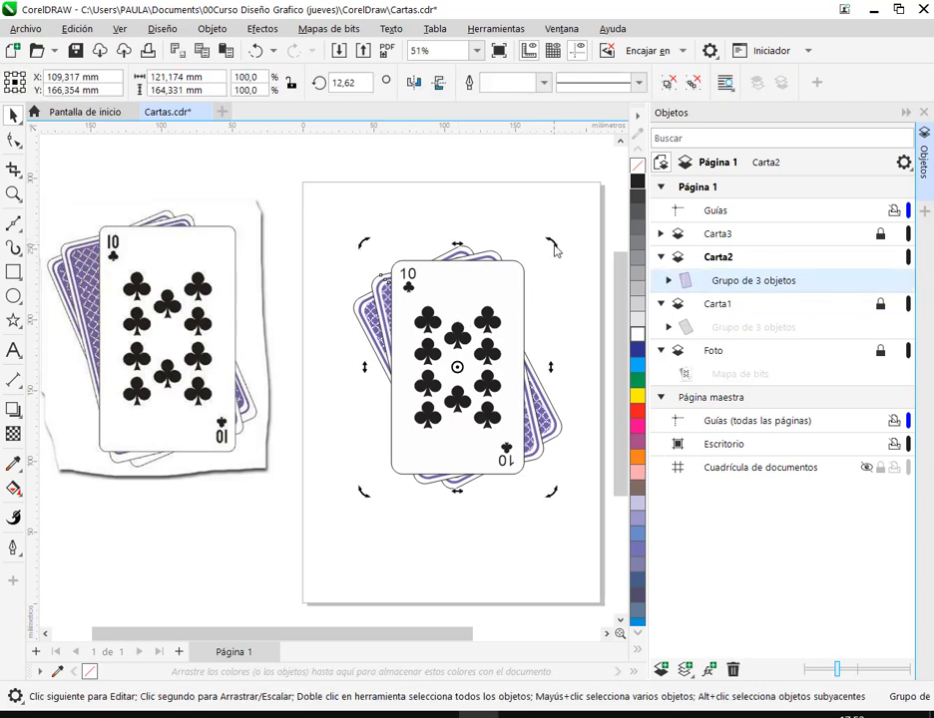
left_click_drag(554, 251, 533, 241)
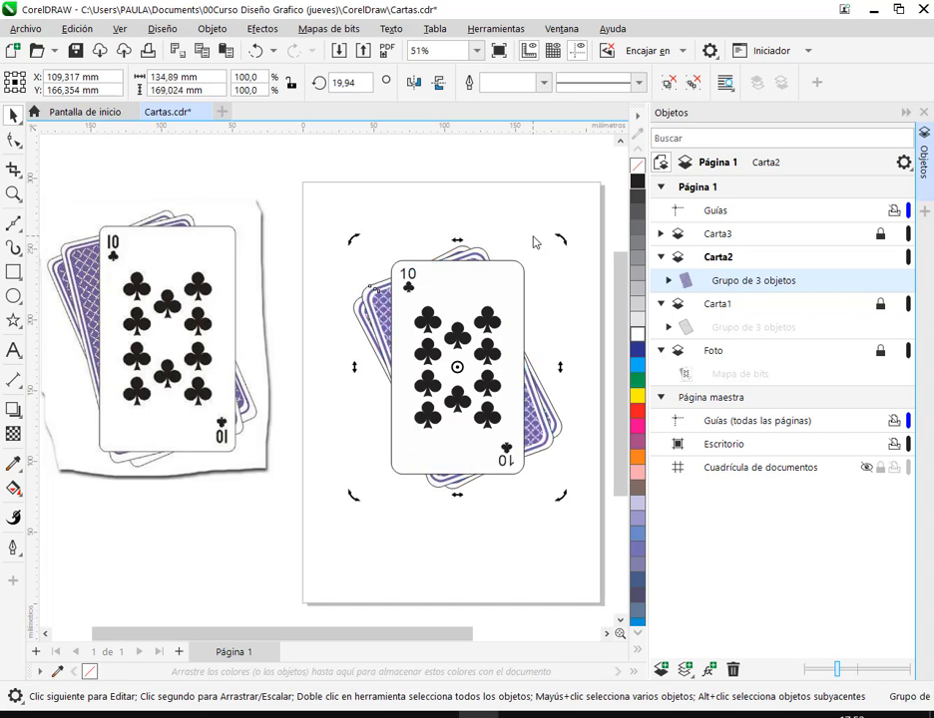
left_click(351, 339)
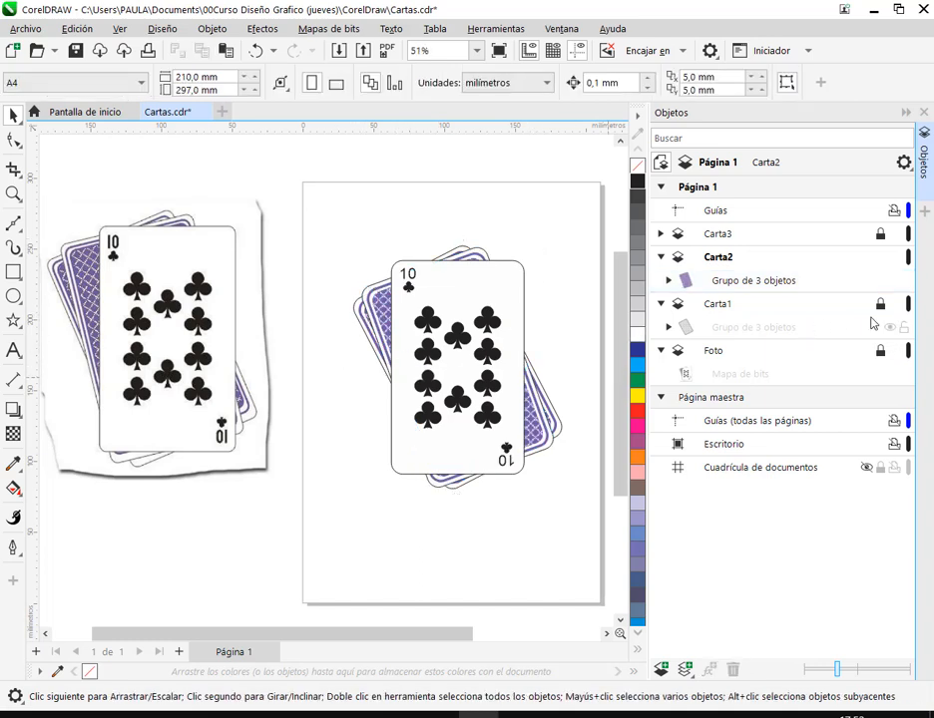
Step: Unlock Carta1, lock Carta2, and rotate the Carta1 card back further counterclockwise to about 31 degrees
left_click(879, 305)
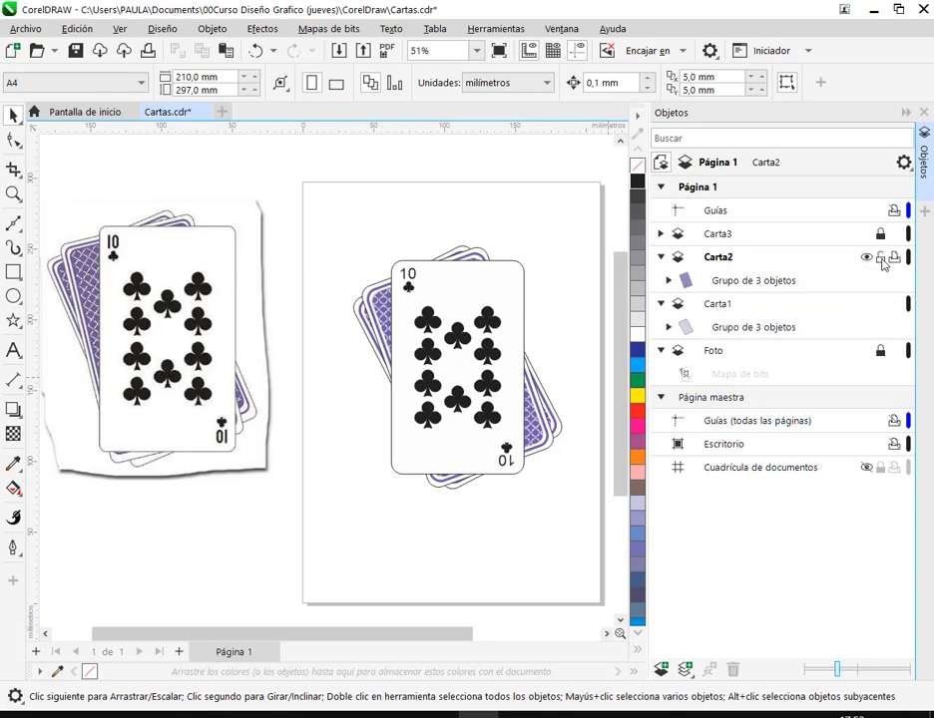
left_click(880, 257)
left_click(463, 350)
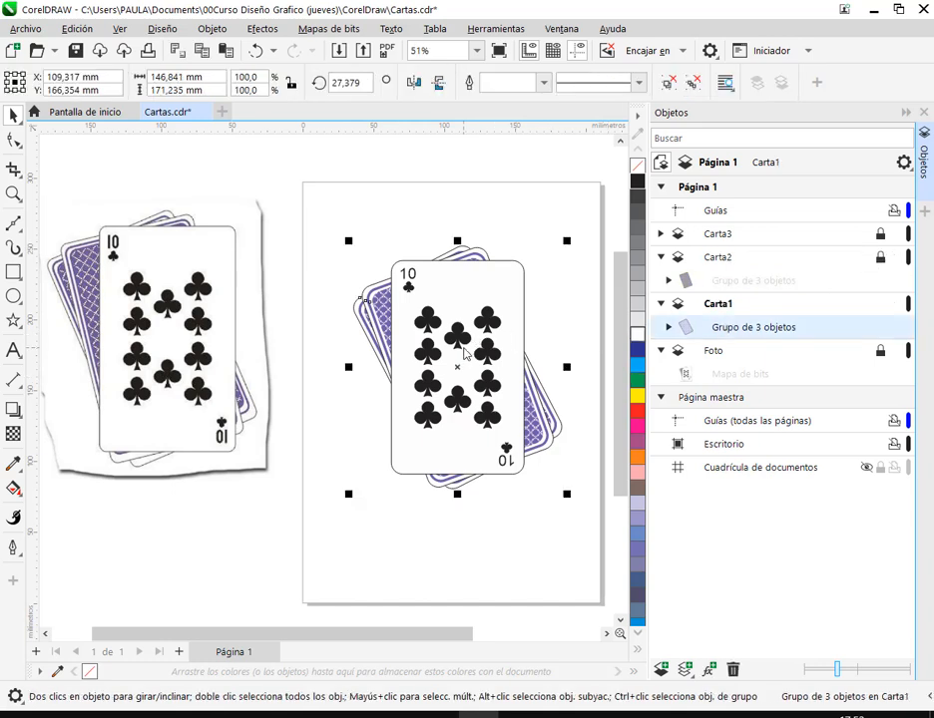
left_click(475, 354)
left_click_drag(573, 243, 566, 234)
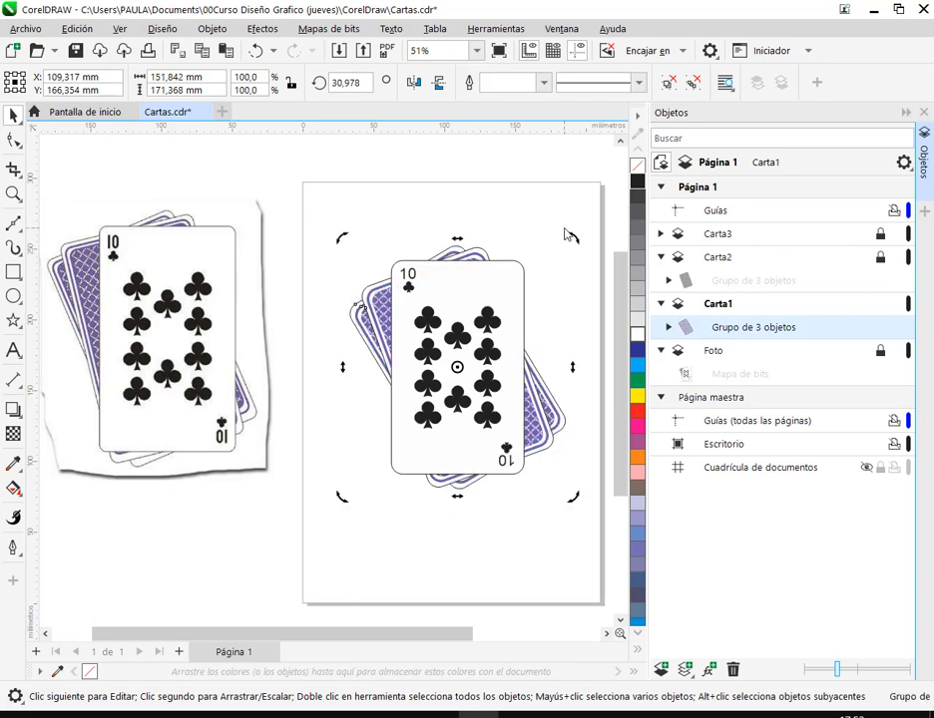
left_click(566, 235)
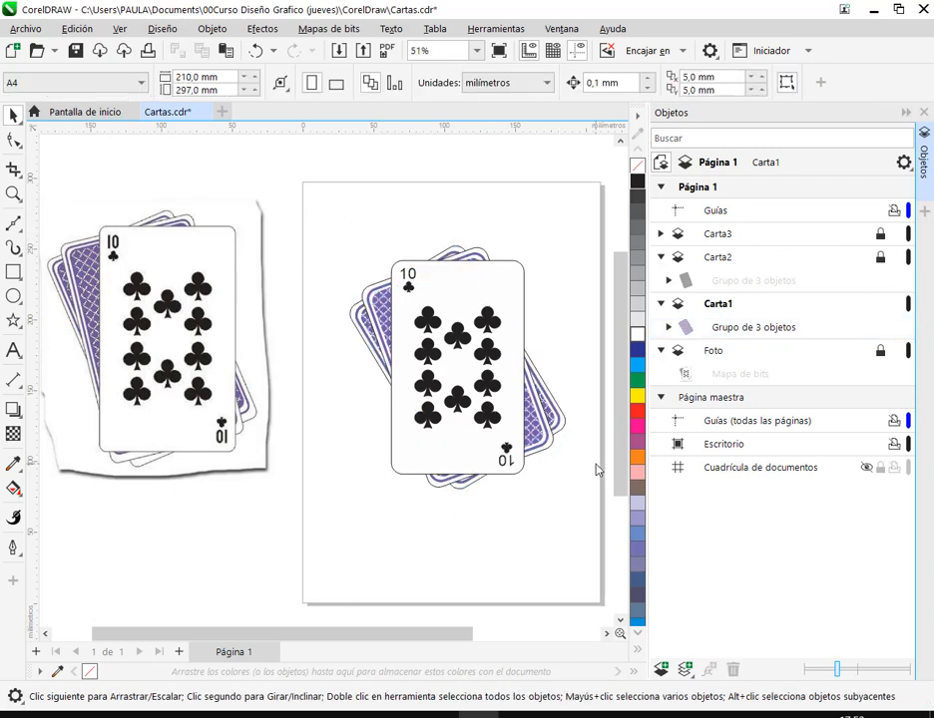
Step: Collapse the contents of the Carta2 and Carta1 layers and make Carta3 the active layer
left_click(661, 258)
left_click(661, 282)
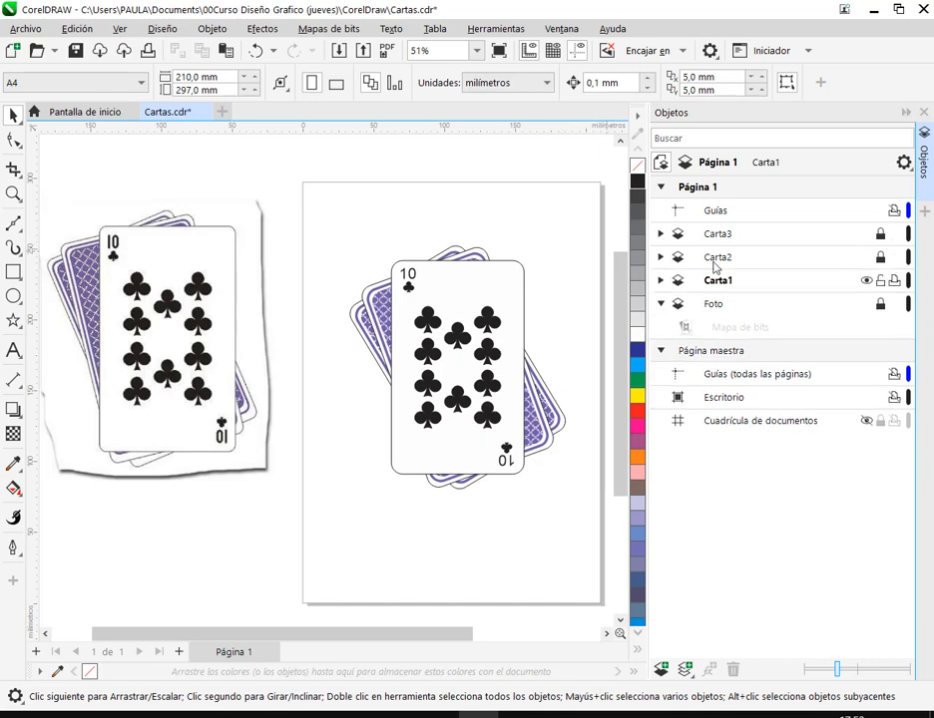
left_click(726, 236)
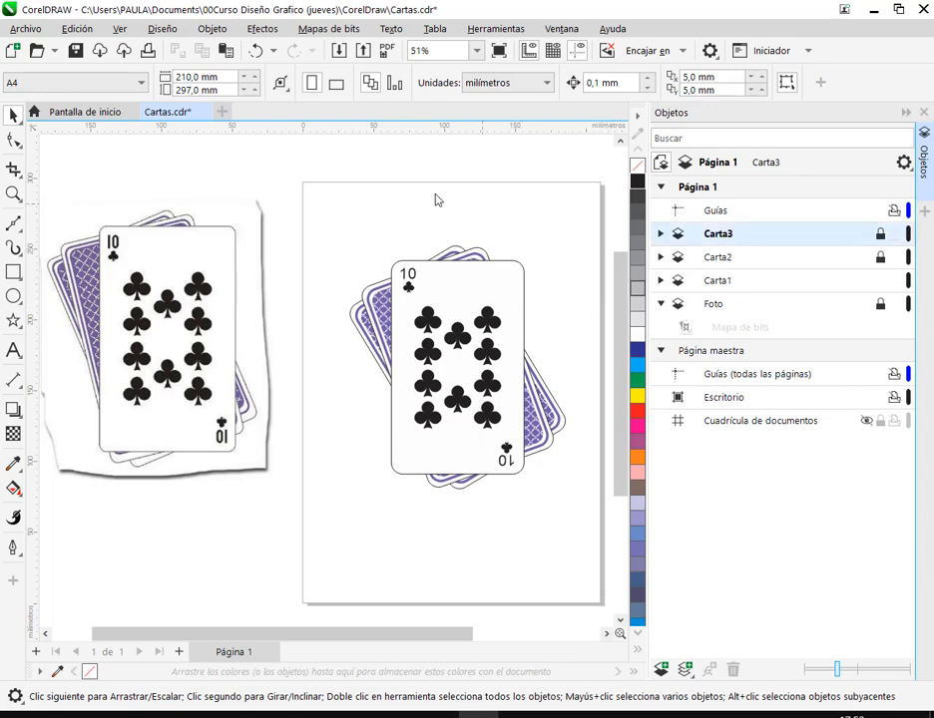
left_click_drag(482, 332, 432, 334)
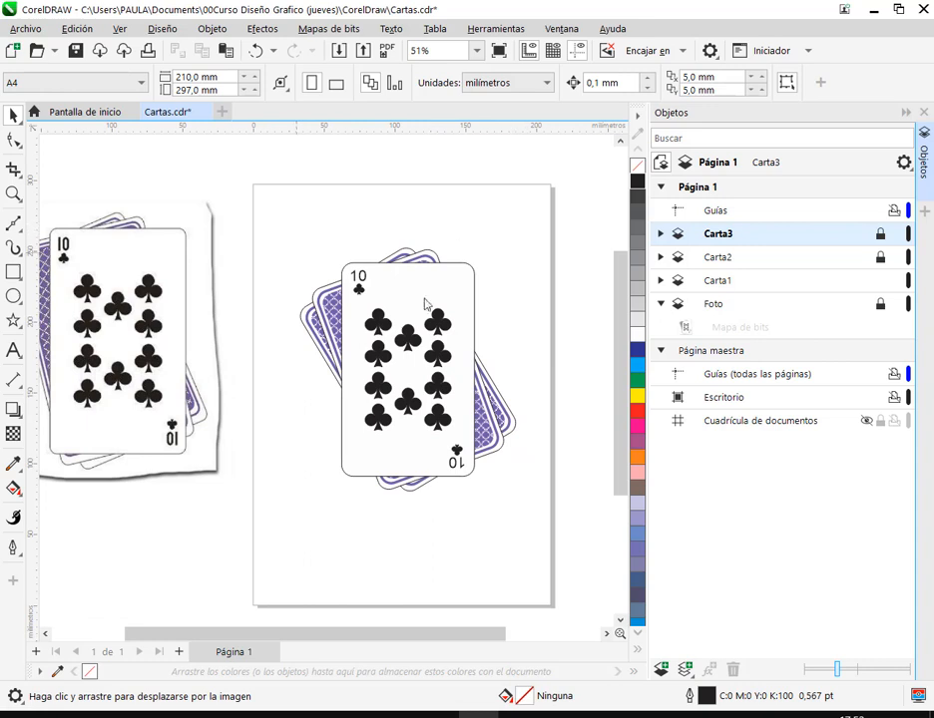
Step: Add a new empty layer above Carta3 and return to the Carta3 layer
left_click(660, 669)
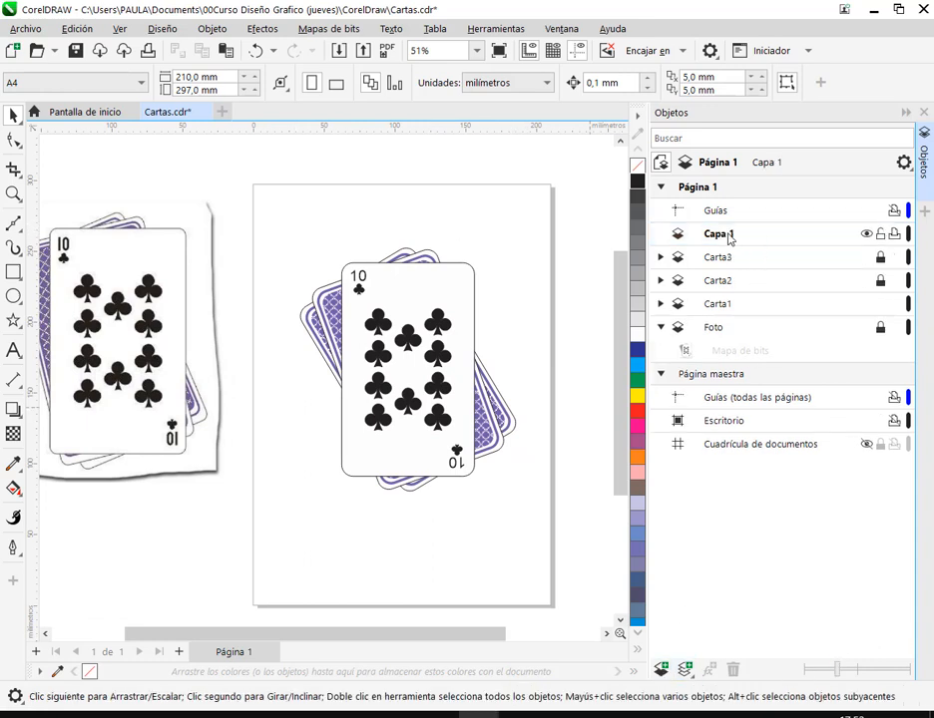
left_click_drag(271, 221, 403, 358)
left_click(734, 259)
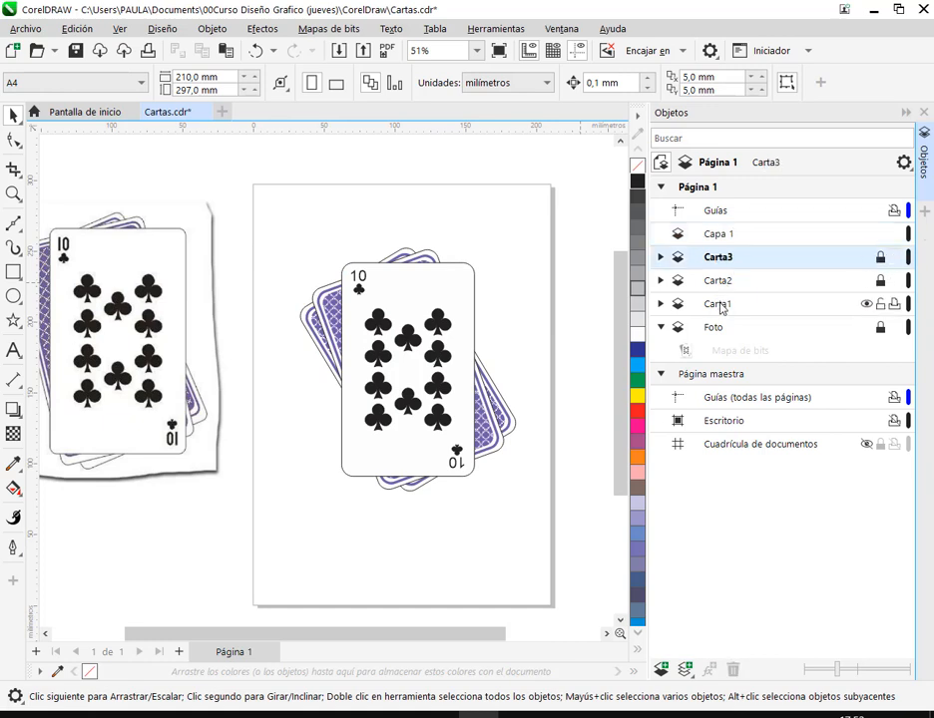
Step: Unlock the Carta3, Carta2 and Foto layers for reordering
mouse_move(720, 262)
left_mouse_down()
mouse_move(727, 233)
mouse_move(707, 263)
mouse_move(729, 243)
mouse_move(727, 262)
left_mouse_up()
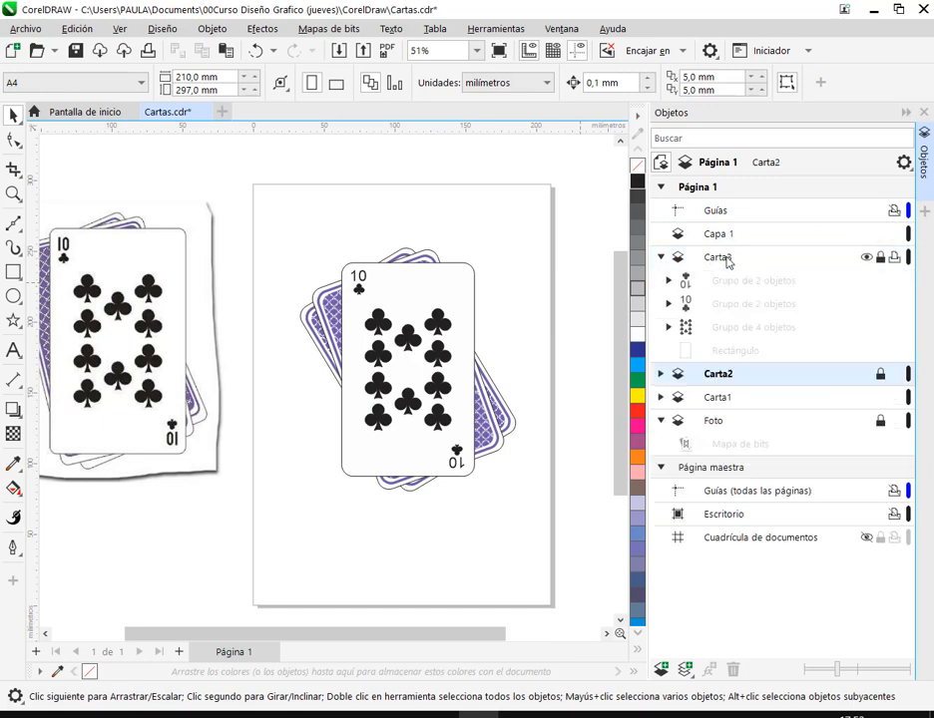
mouse_move(723, 377)
left_mouse_down()
mouse_move(722, 359)
mouse_move(731, 363)
left_mouse_up()
left_click(881, 258)
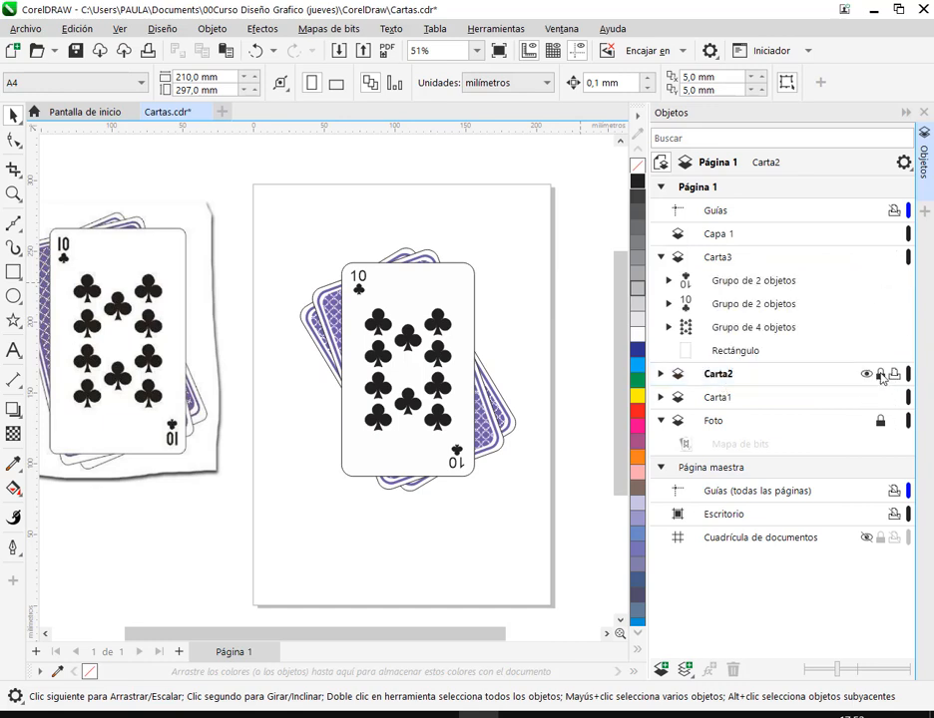
left_click(880, 422)
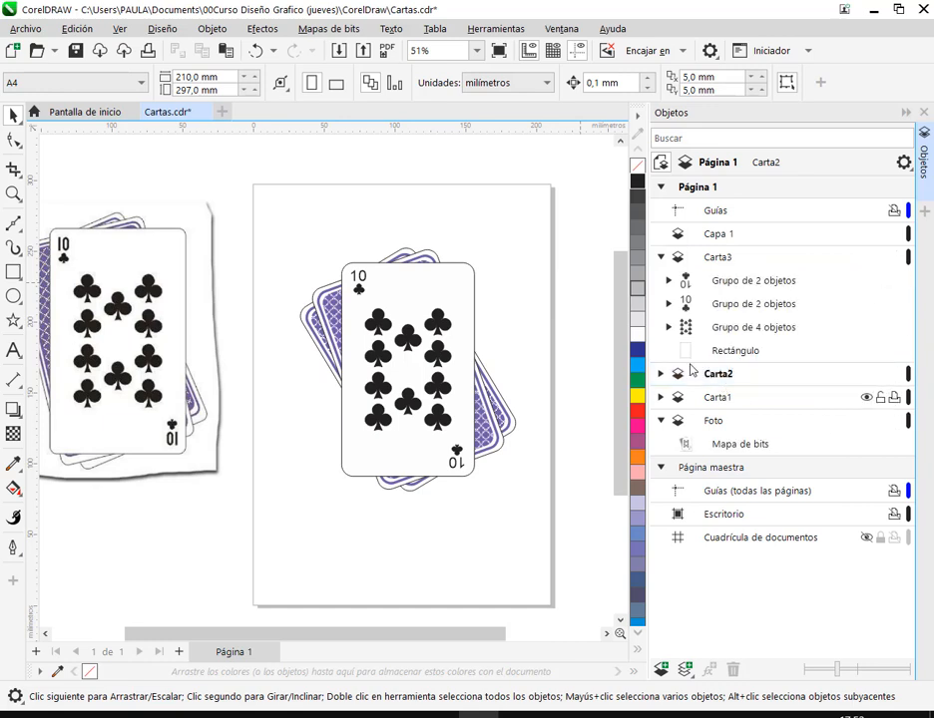
Step: Collapse Carta3's contents and try to reorder the Carta2 layer relative to Carta3
mouse_move(713, 262)
left_mouse_down()
mouse_move(735, 235)
mouse_move(727, 271)
mouse_move(715, 258)
mouse_move(733, 246)
mouse_move(717, 281)
mouse_move(721, 269)
mouse_move(738, 266)
mouse_move(727, 271)
left_mouse_up()
left_click(664, 260)
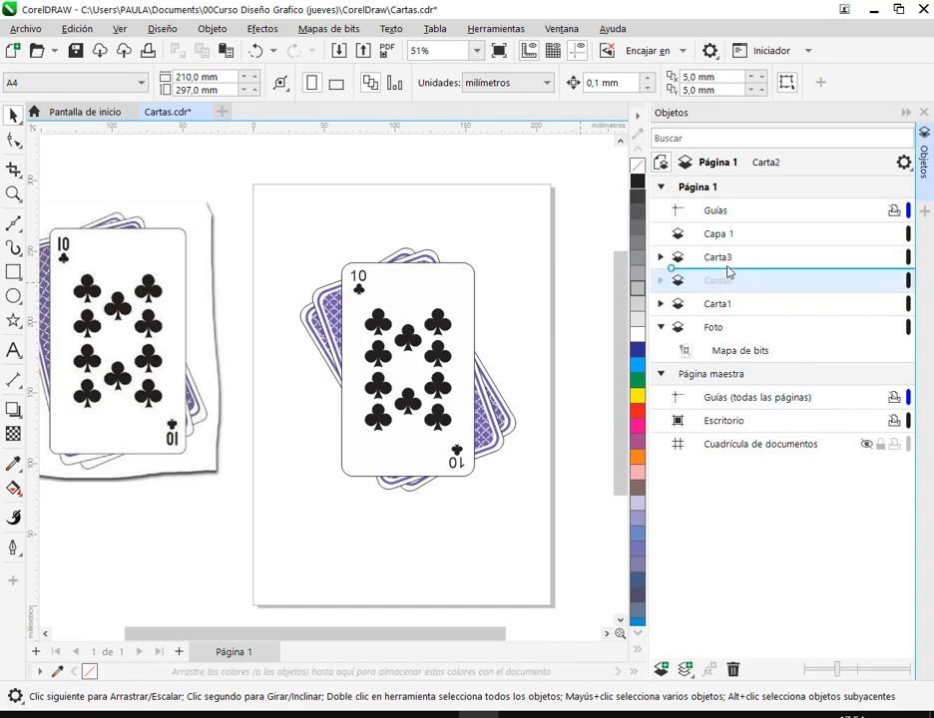
left_click(660, 280)
left_click(660, 281)
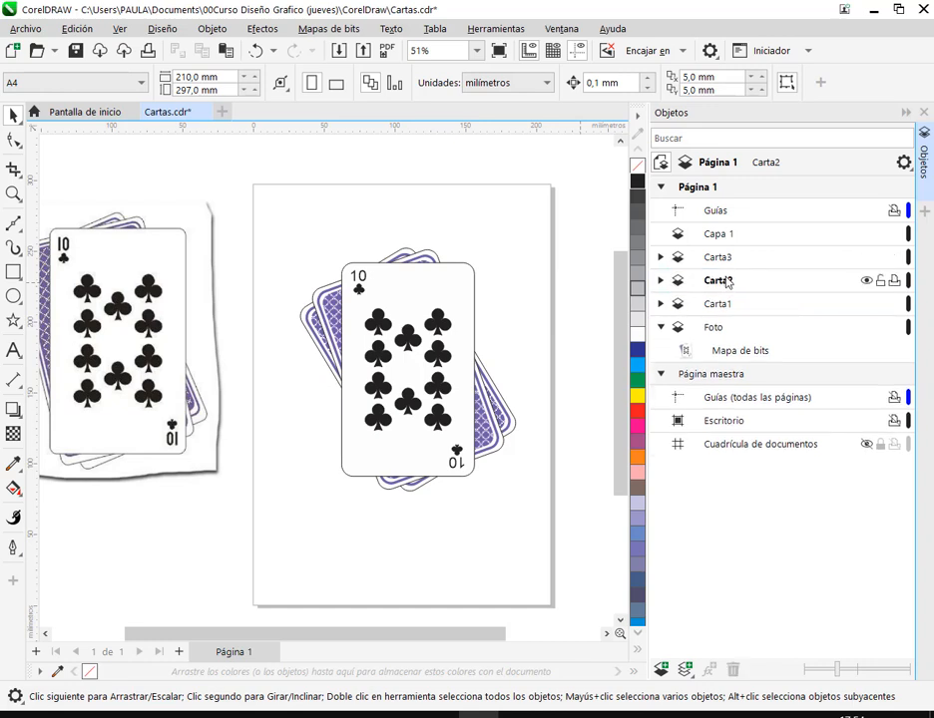
left_click_drag(727, 281, 748, 267)
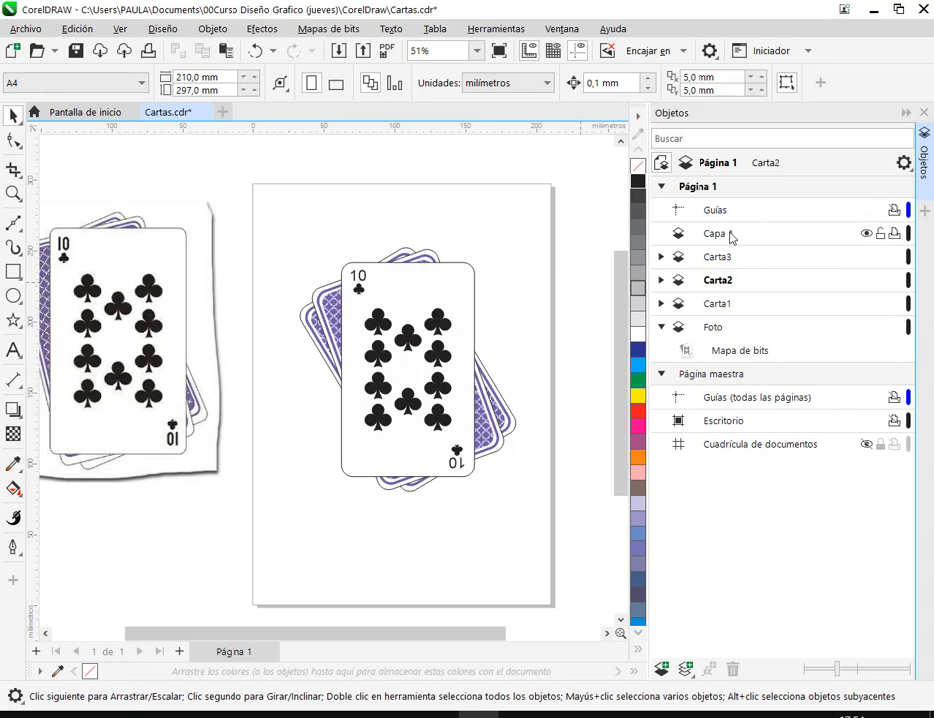
Step: Delete the empty Capa 1 layer
left_click(740, 235)
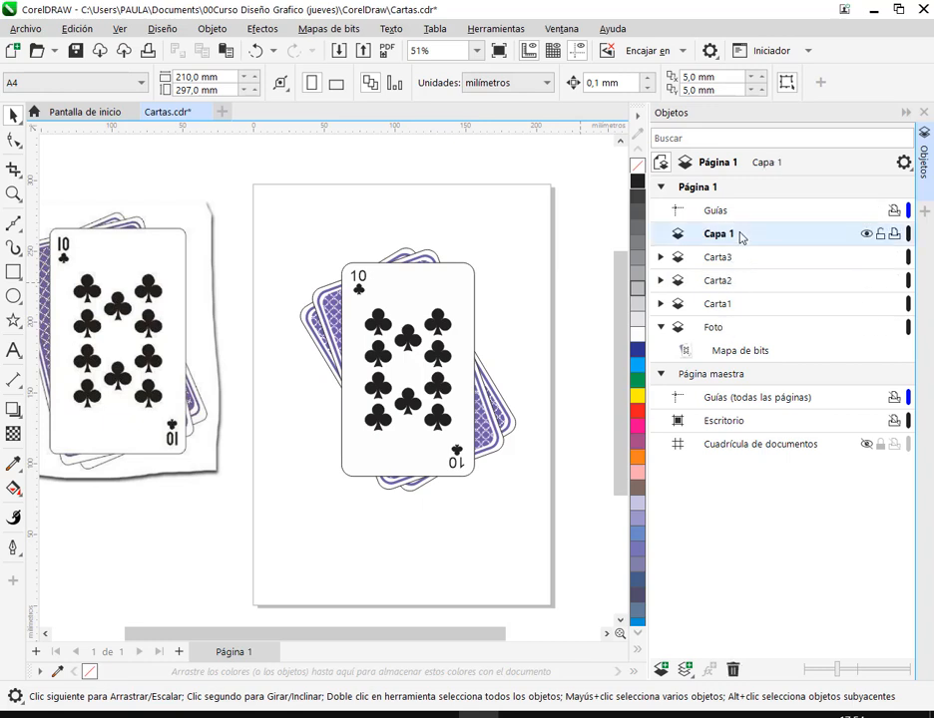
left_click(732, 669)
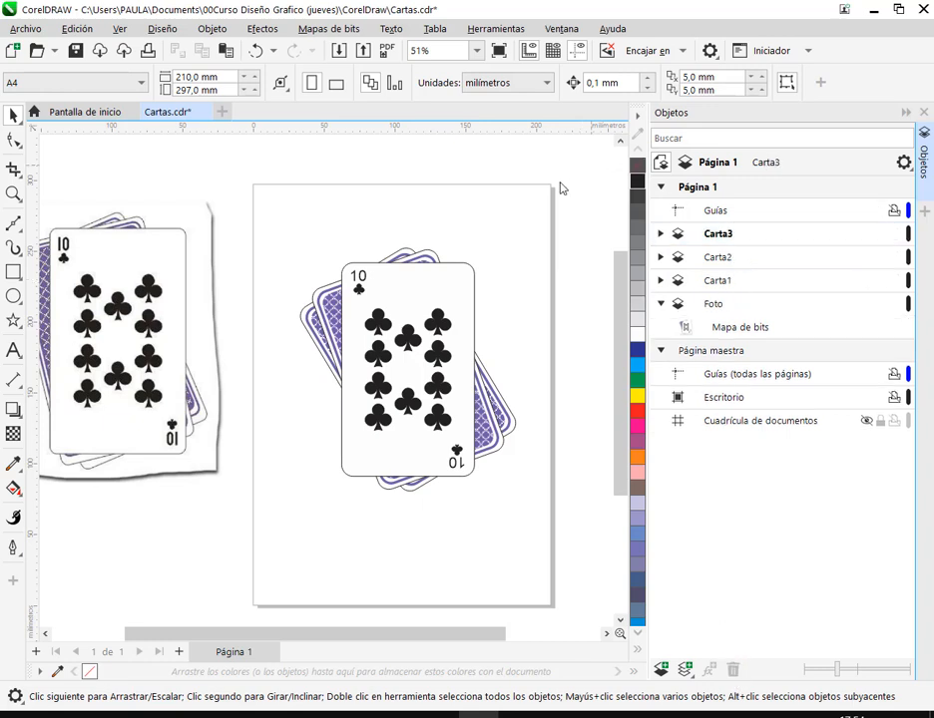
Step: Create a page-size rectangle of 210 × 297 mm and place a vertical guideline through its centre at about X 105 mm
left_click(907, 114)
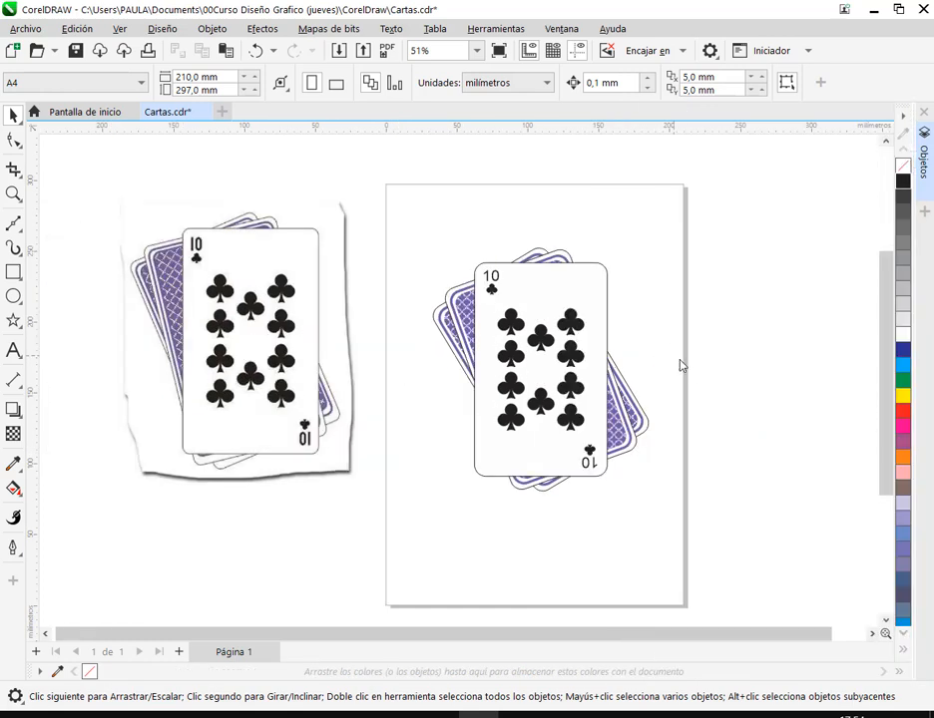
left_click_drag(691, 372, 657, 385)
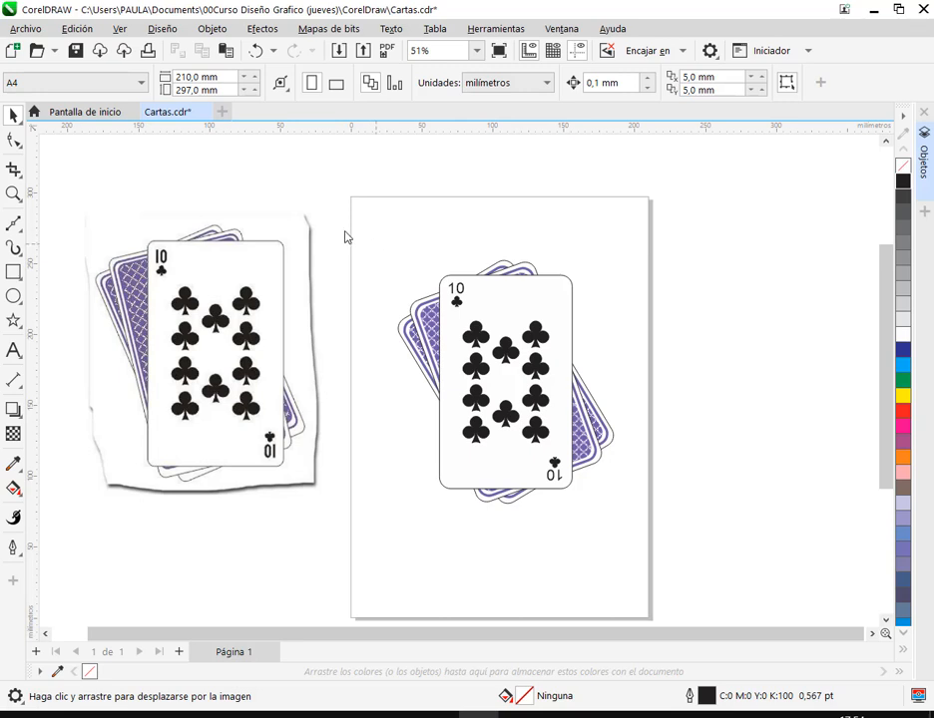
double_click(14, 271)
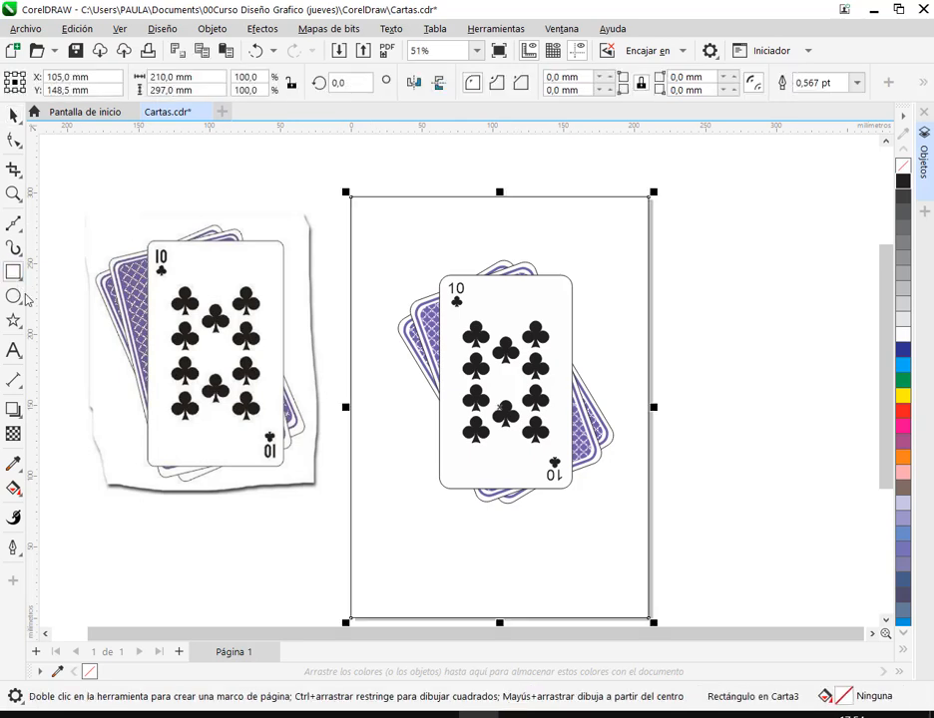
left_click_drag(559, 406, 500, 413)
left_click(14, 115)
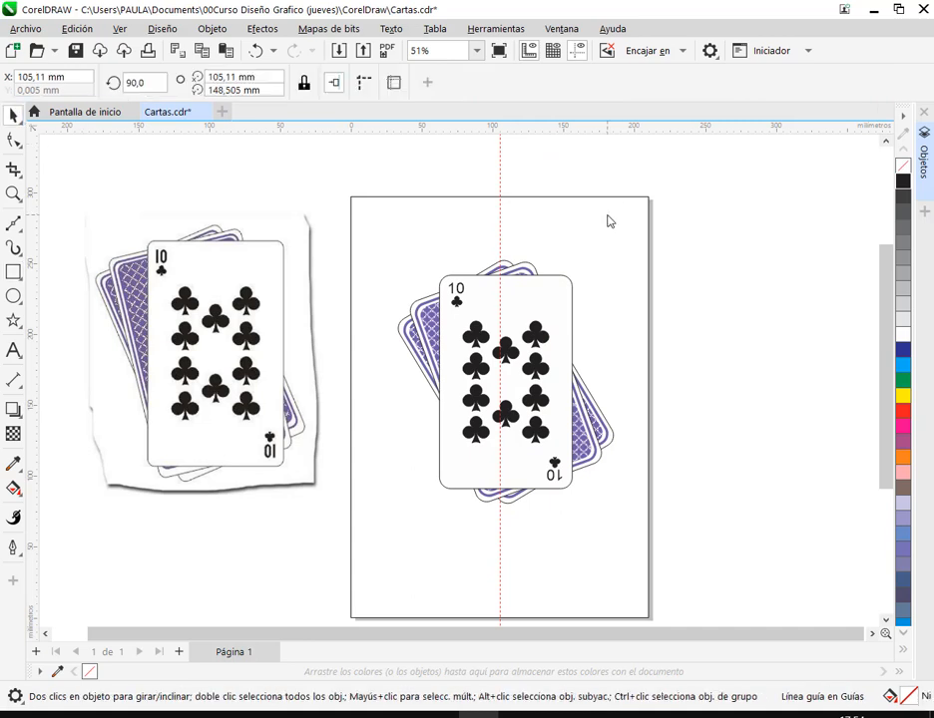
Step: Place a horizontal guideline through the centre of the page-size rectangle and delete that rectangle
left_click(598, 198)
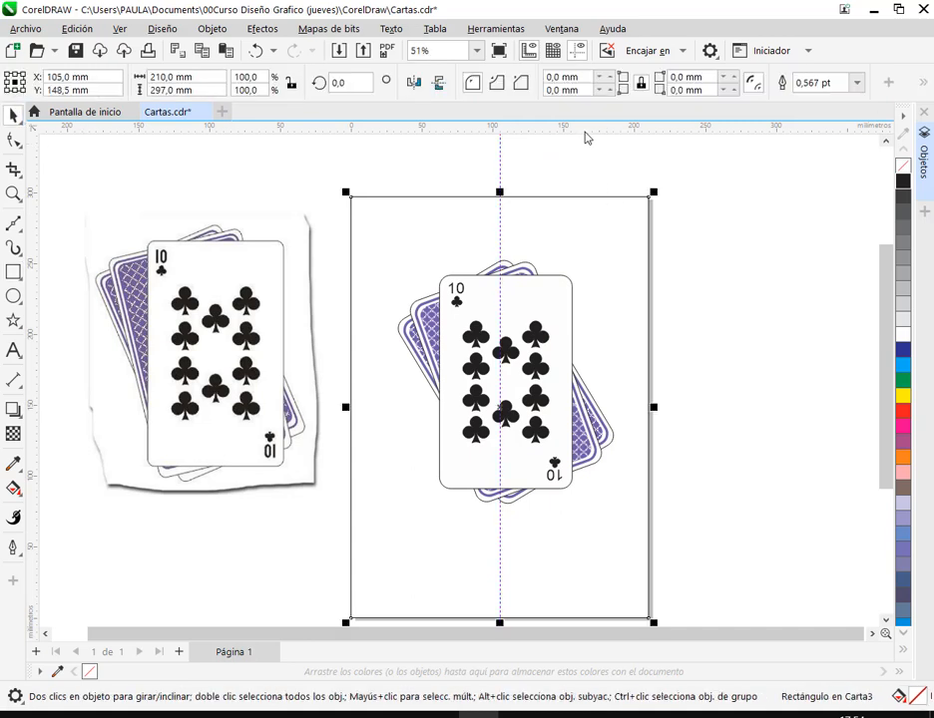
left_click_drag(500, 407, 500, 406)
left_click(646, 198)
key("Delete")
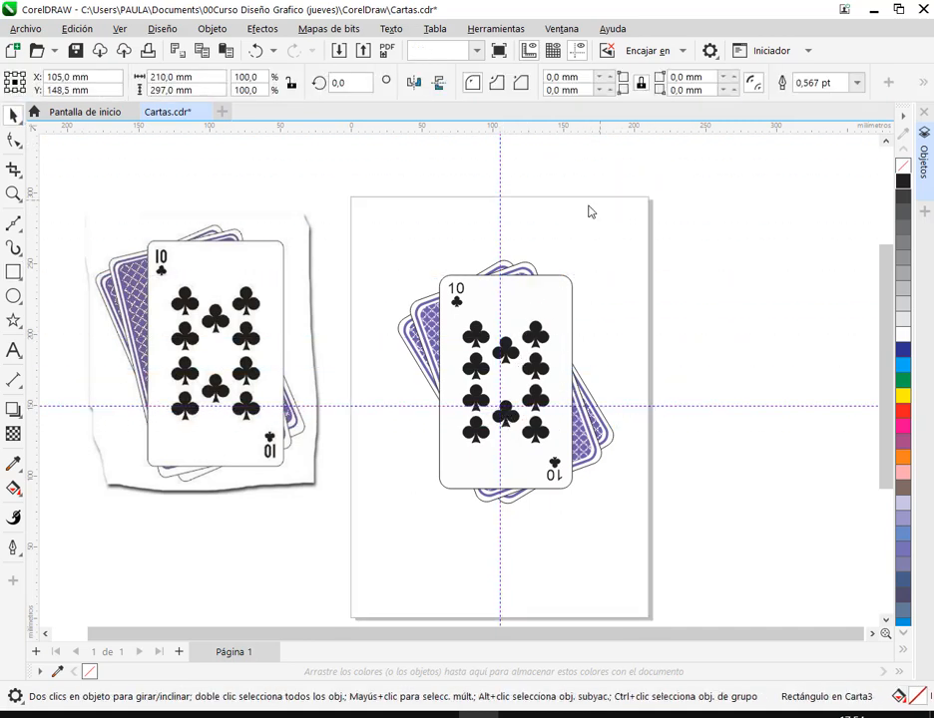
Step: Move the whole card stack so its centre sits on the guideline intersection, at about X 105 mm, Y 149 mm
left_click_drag(367, 220, 633, 566)
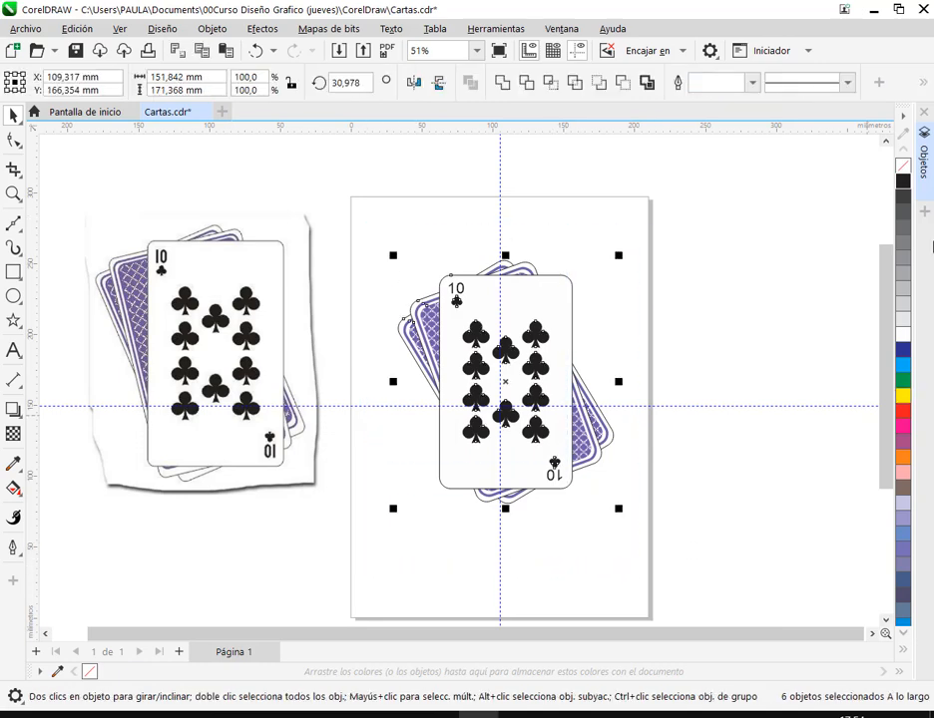
left_click_drag(506, 385, 501, 409)
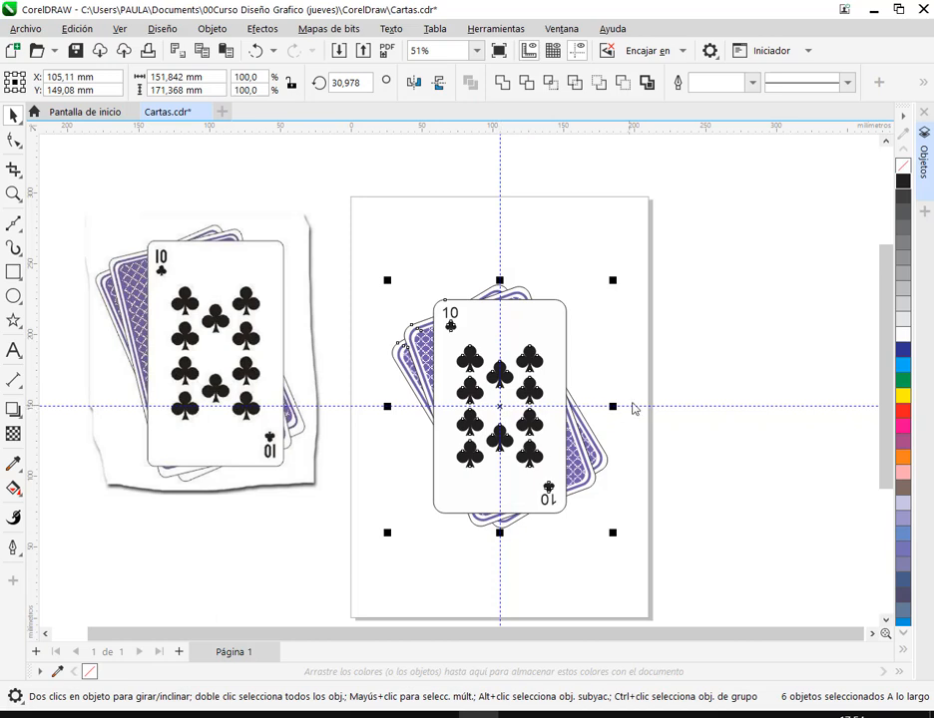
left_click(735, 281)
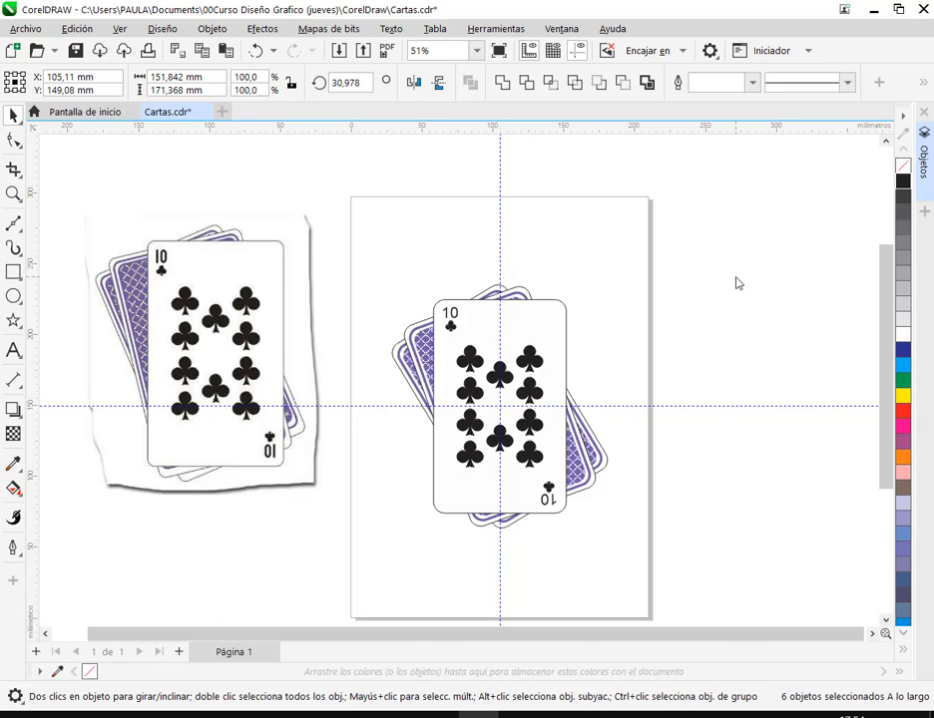
Step: Delete the vertical and horizontal guidelines
left_click(502, 255)
key("Delete")
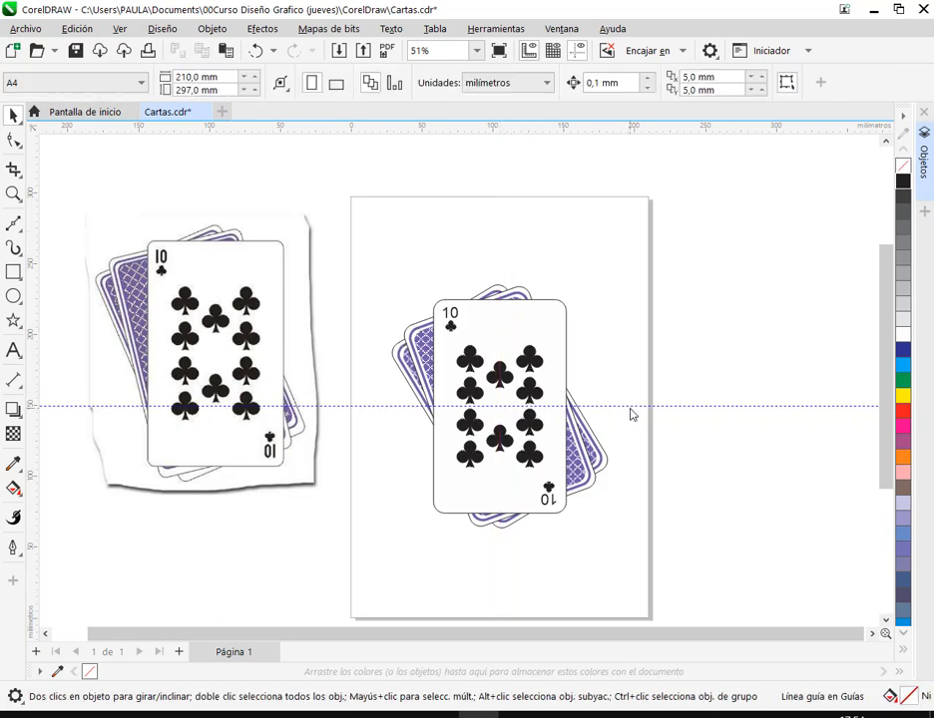
left_click(630, 407)
key("Delete")
Step: Delete the Foto layer together with the reference photo it contains
left_click(246, 270)
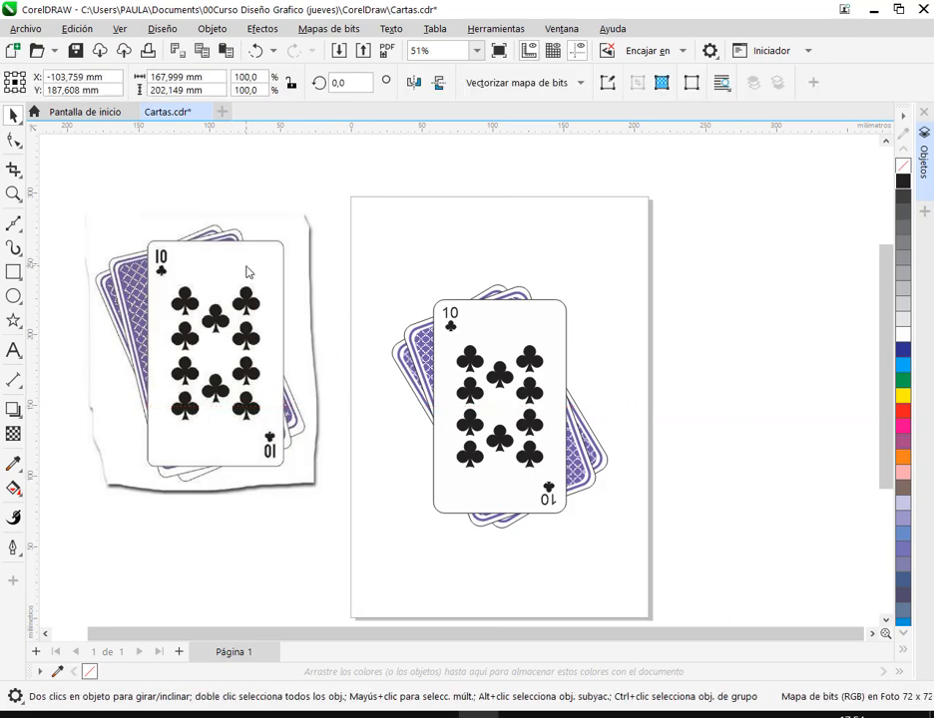
right_click(247, 270)
left_click(490, 235)
left_click(923, 155)
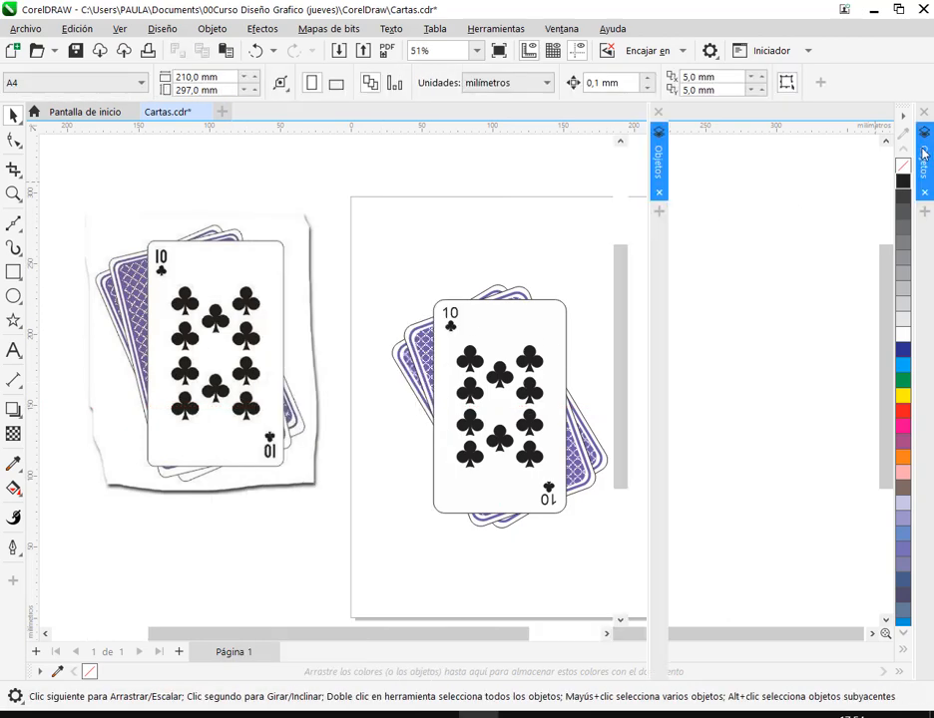
left_click(678, 329)
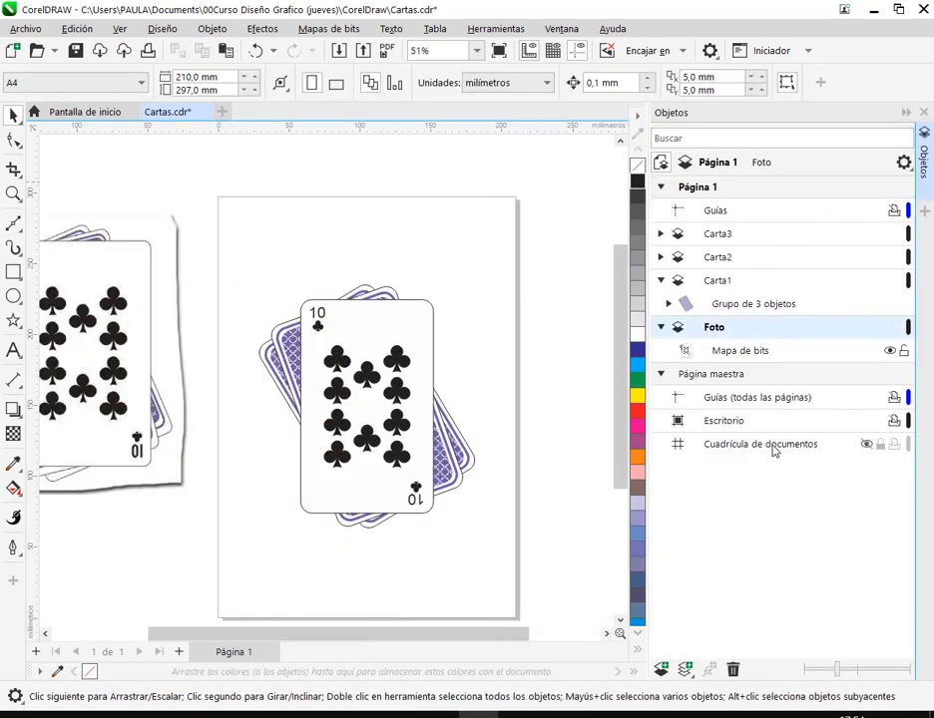
left_click(733, 668)
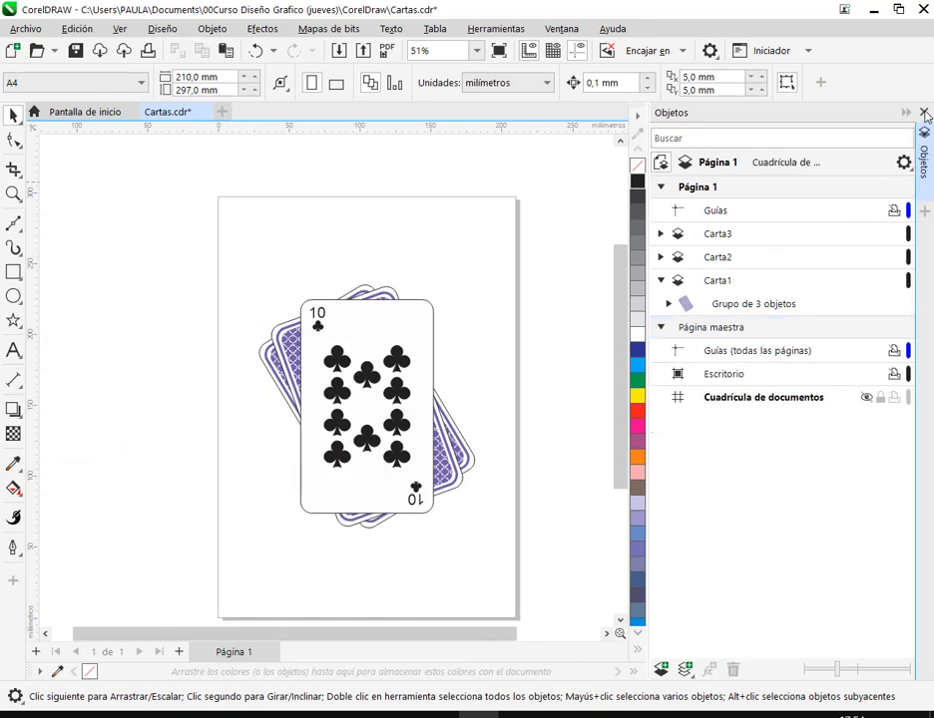
Step: Hide the layer list and save the Cartas.cdr document
left_click(923, 140)
left_click_drag(652, 391, 595, 361)
left_click(75, 50)
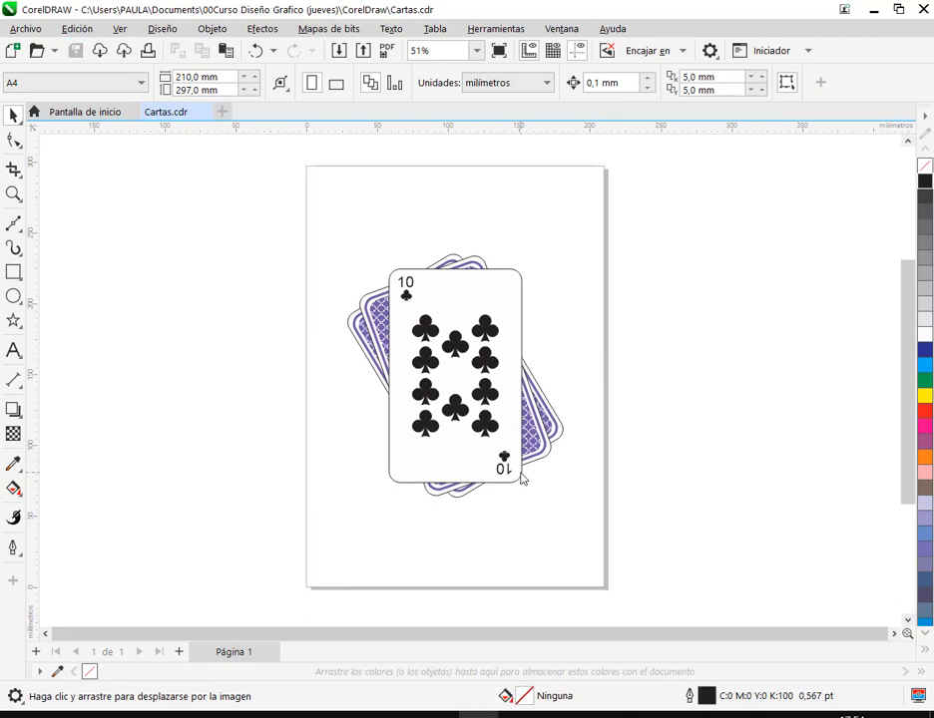
scroll(472, 468, "up", 2)
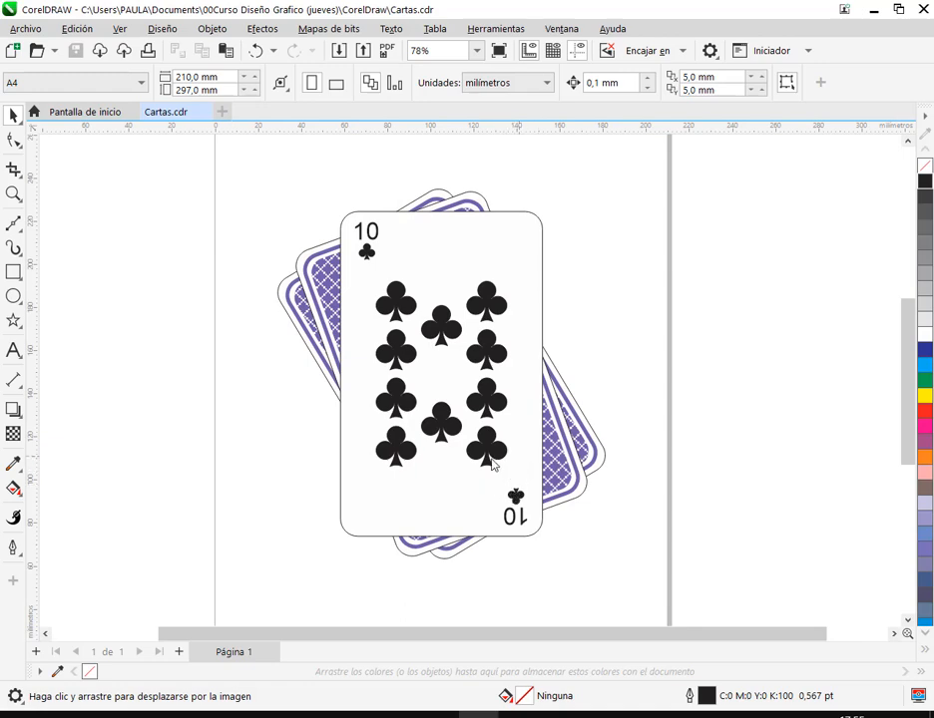
mouse_move(236, 714)
left_click(140, 633)
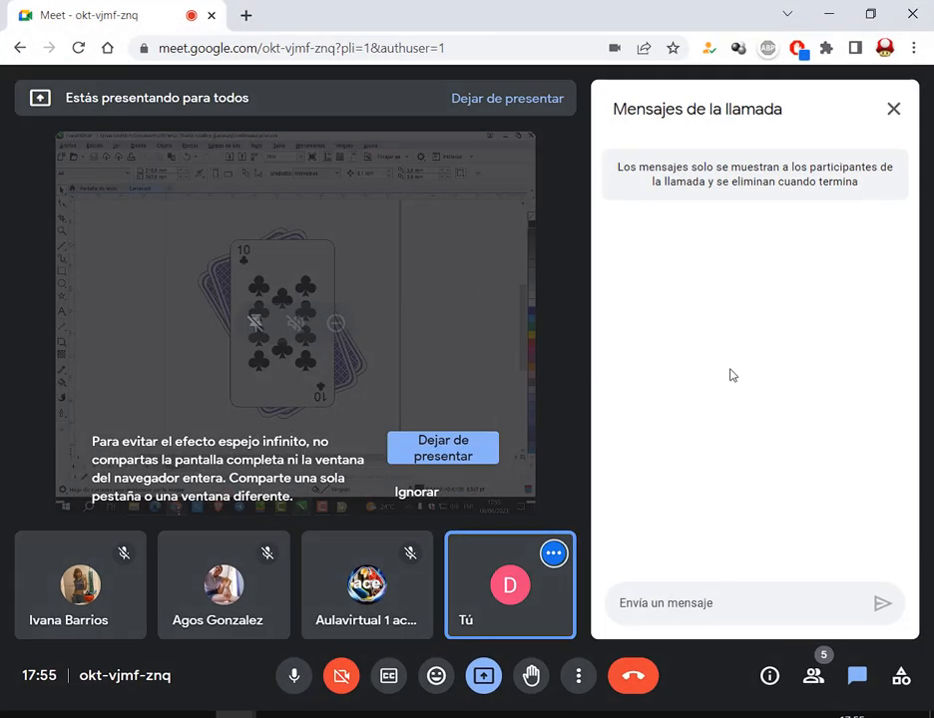
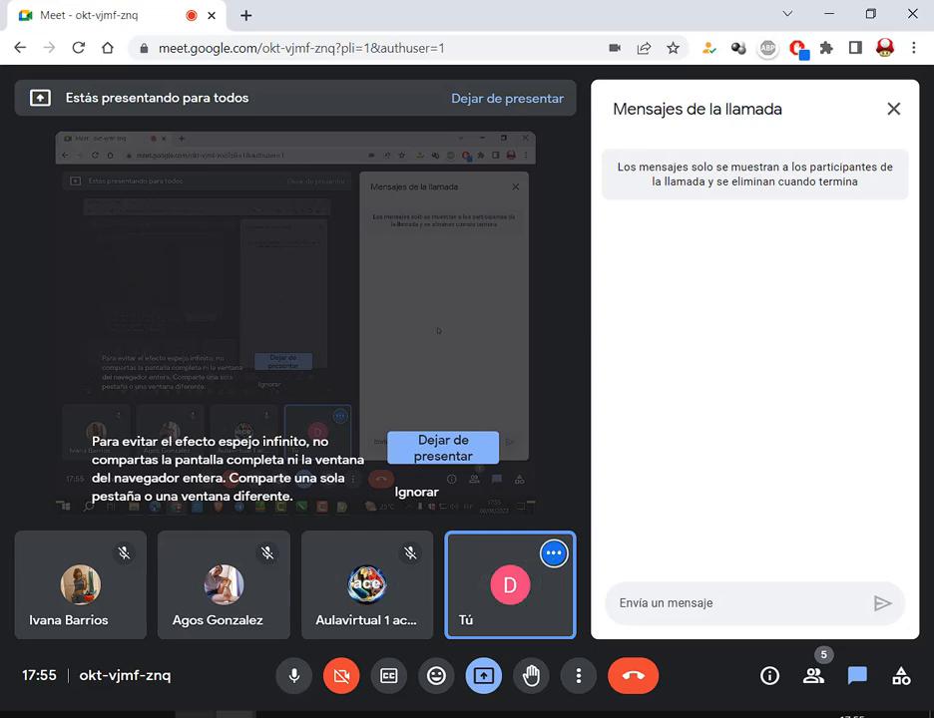
Step: Switch to MANUAL COREL.pdf and review the instructions of Práctica 17 and the Práctica 18 composition exercise
left_click(196, 714)
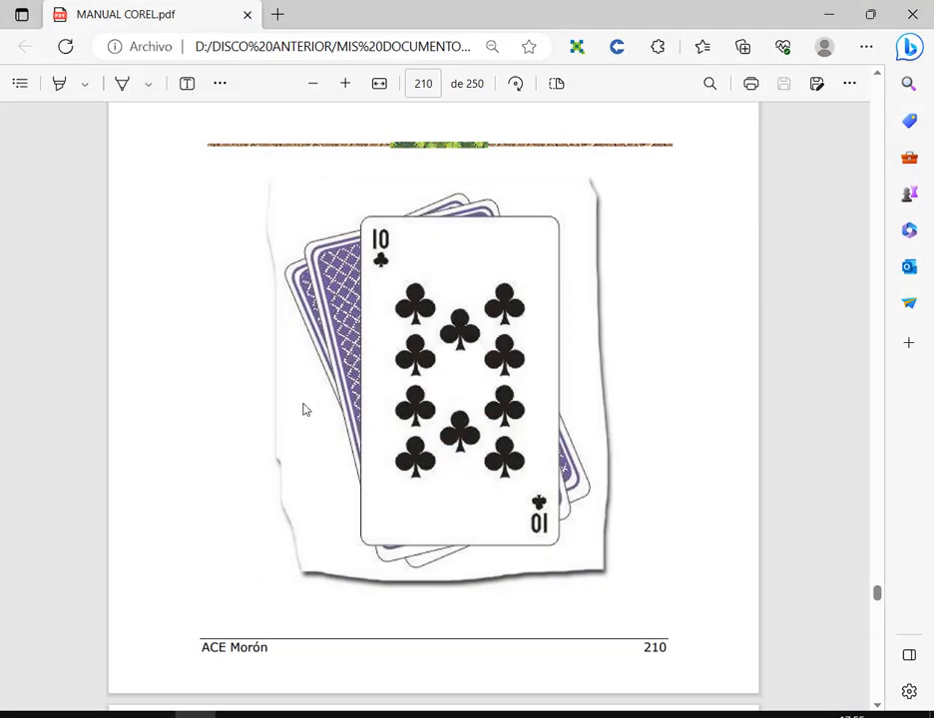
scroll(515, 262, "up", 5)
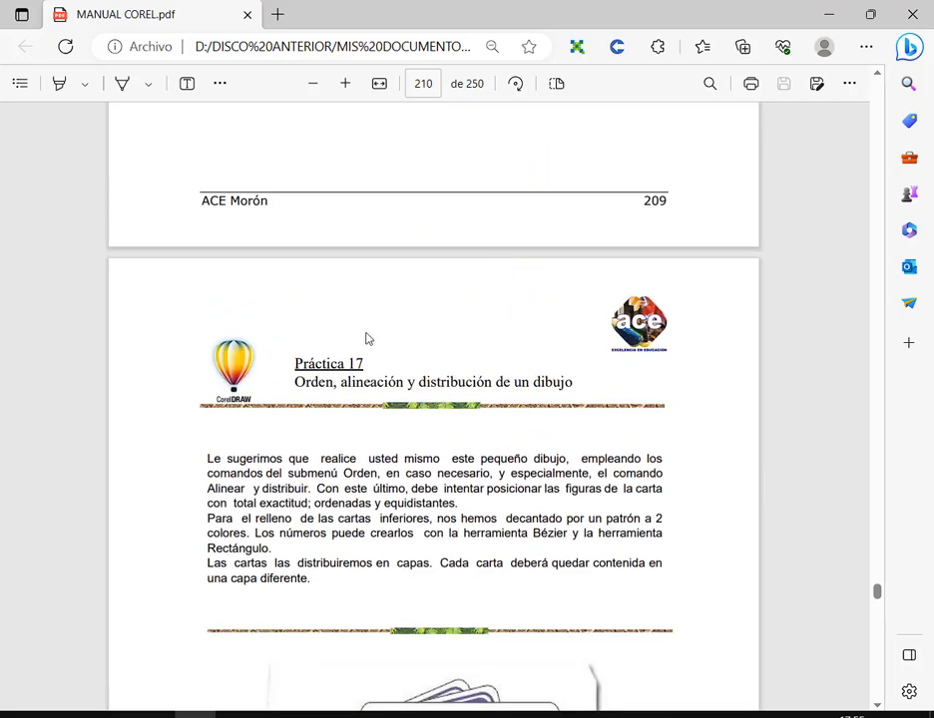
left_click_drag(298, 369, 371, 371)
double_click(469, 460)
scroll(468, 461, "down", 8)
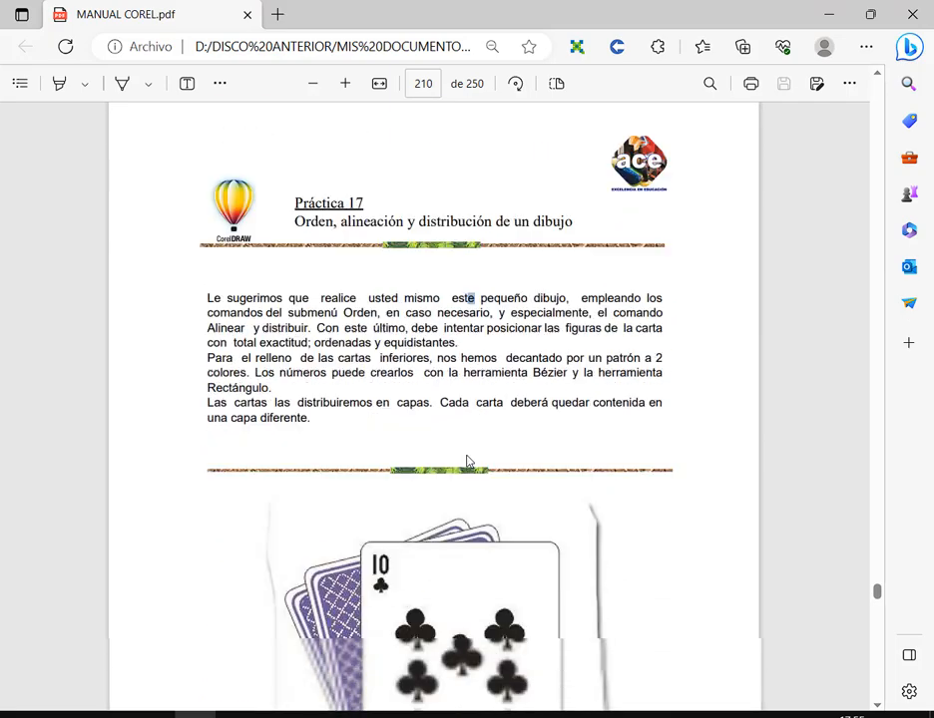
scroll(486, 440, "down", 4)
scroll(369, 292, "up", 2)
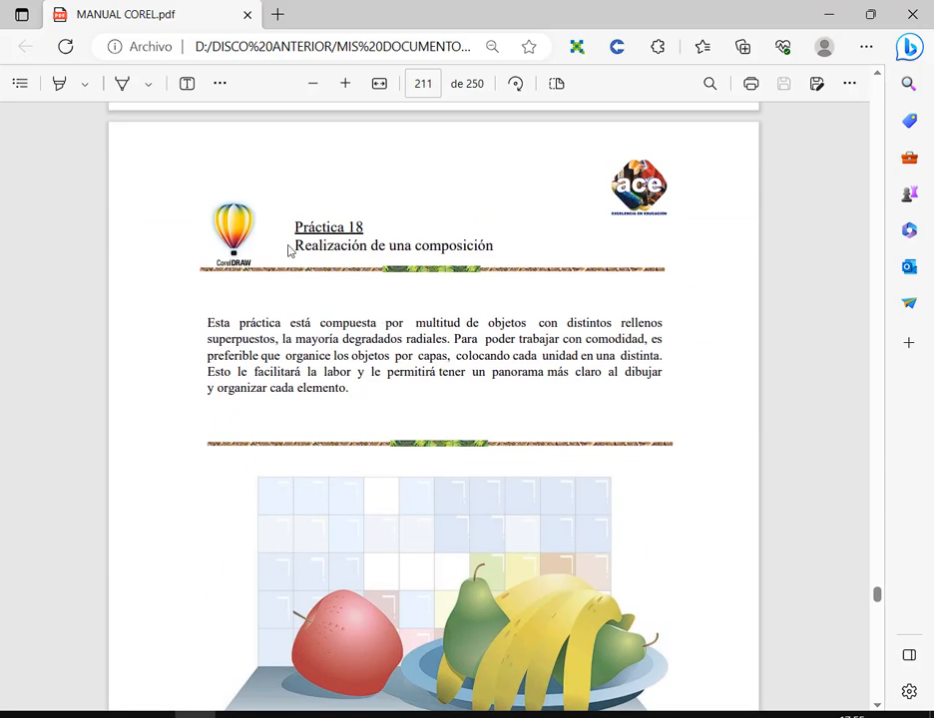
left_click_drag(295, 235, 363, 243)
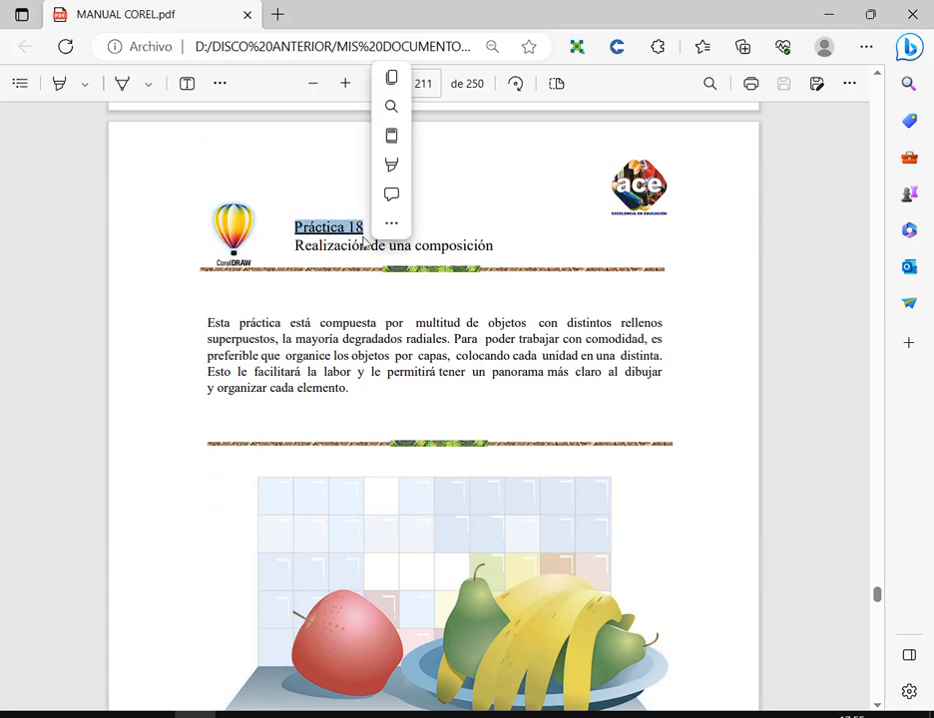
left_click(361, 251)
scroll(654, 390, "down", 3)
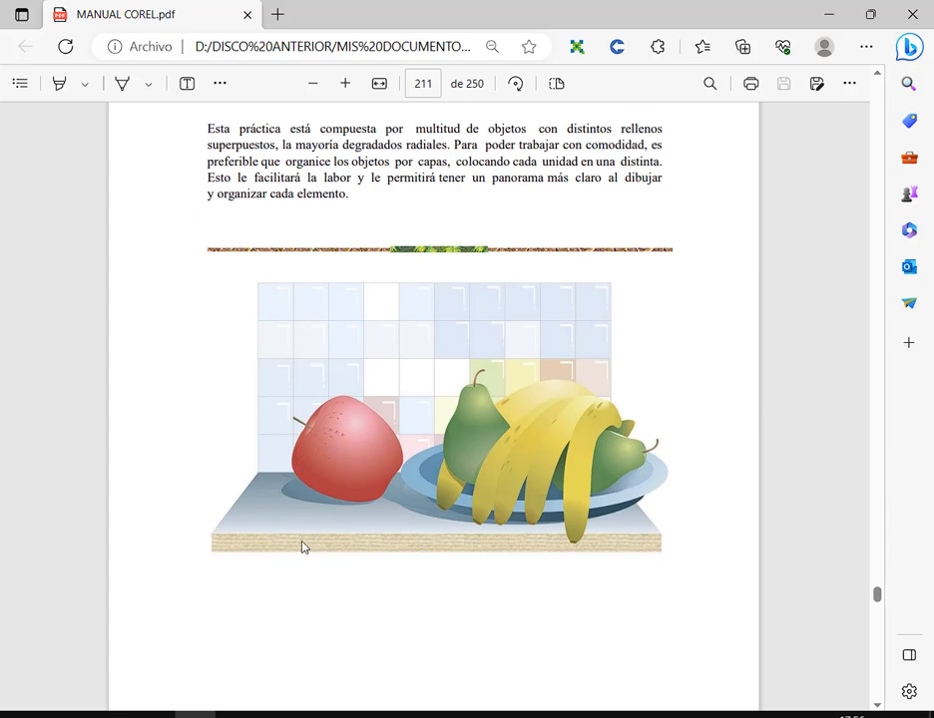
Step: Switch back to CorelDRAW, close Cartas.cdr and start setting up a new document
left_click(479, 715)
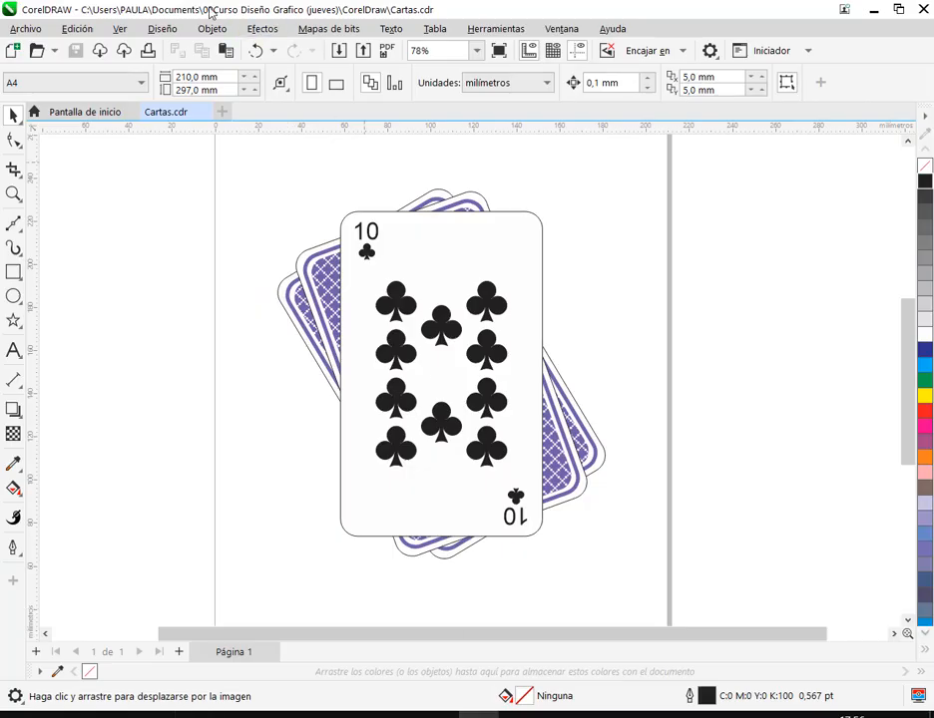
left_click(204, 112)
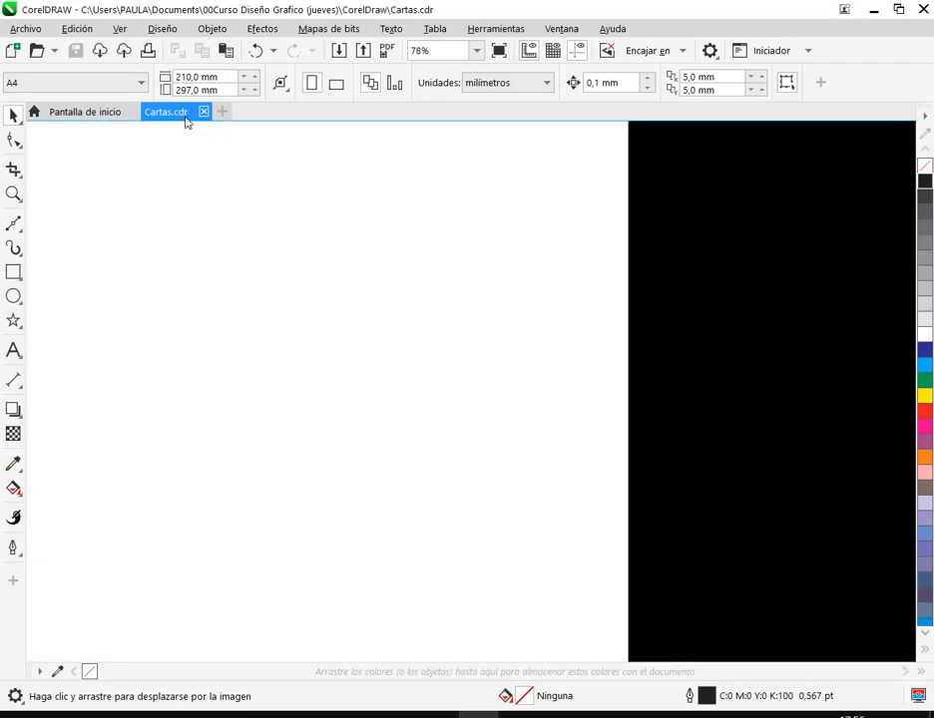
left_click(15, 56)
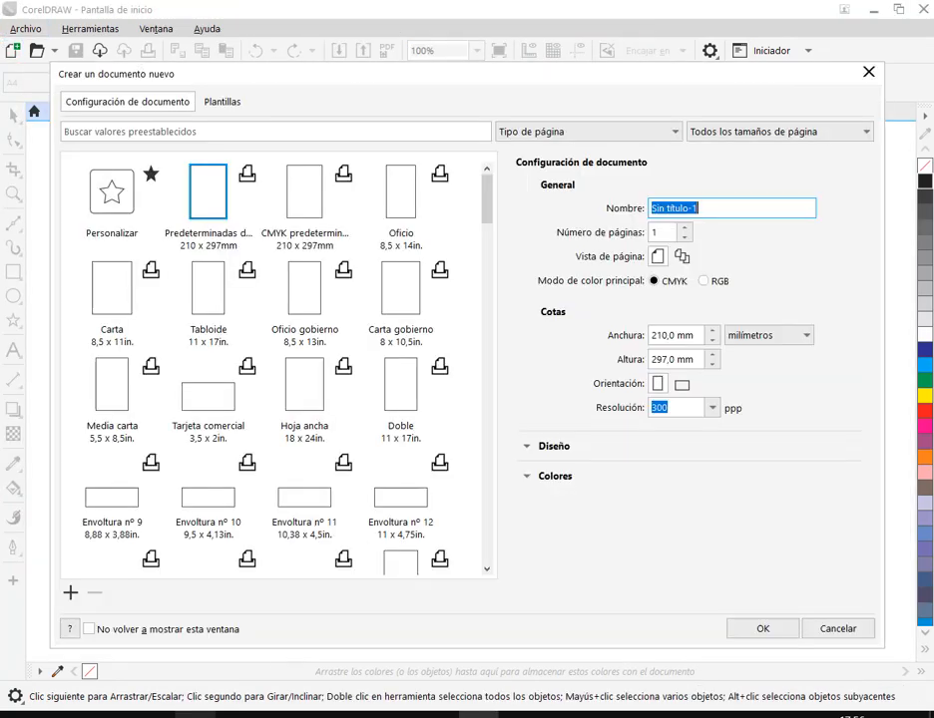
Step: Return to MANUAL COREL.pdf and examine the enlarged fruit still-life illustration of Práctica 18
left_click(196, 714)
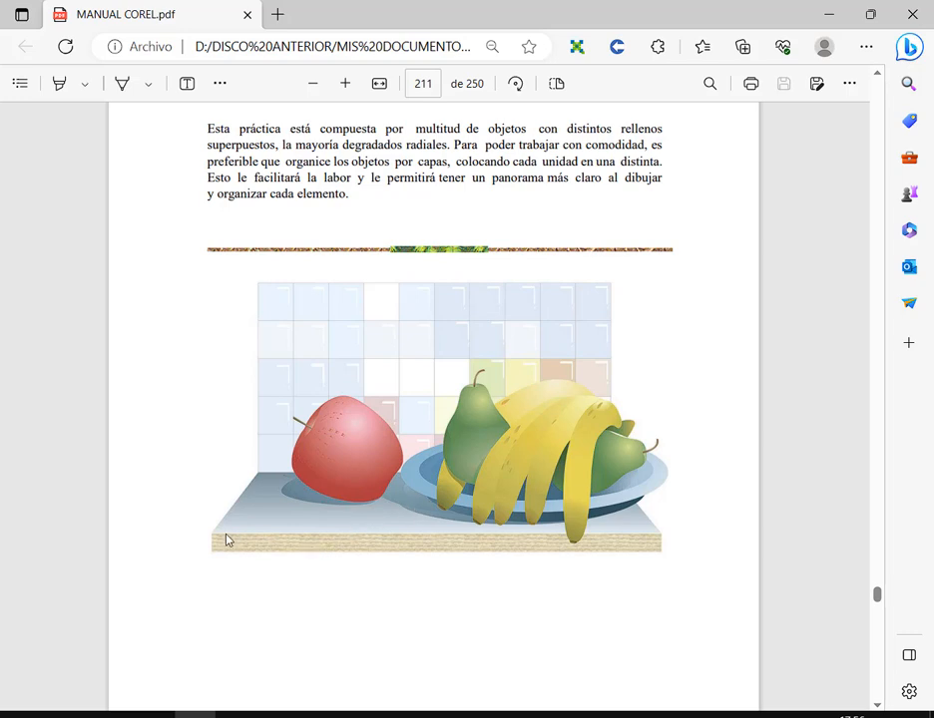
scroll(462, 615, "up", 1)
scroll(477, 288, "down", 4)
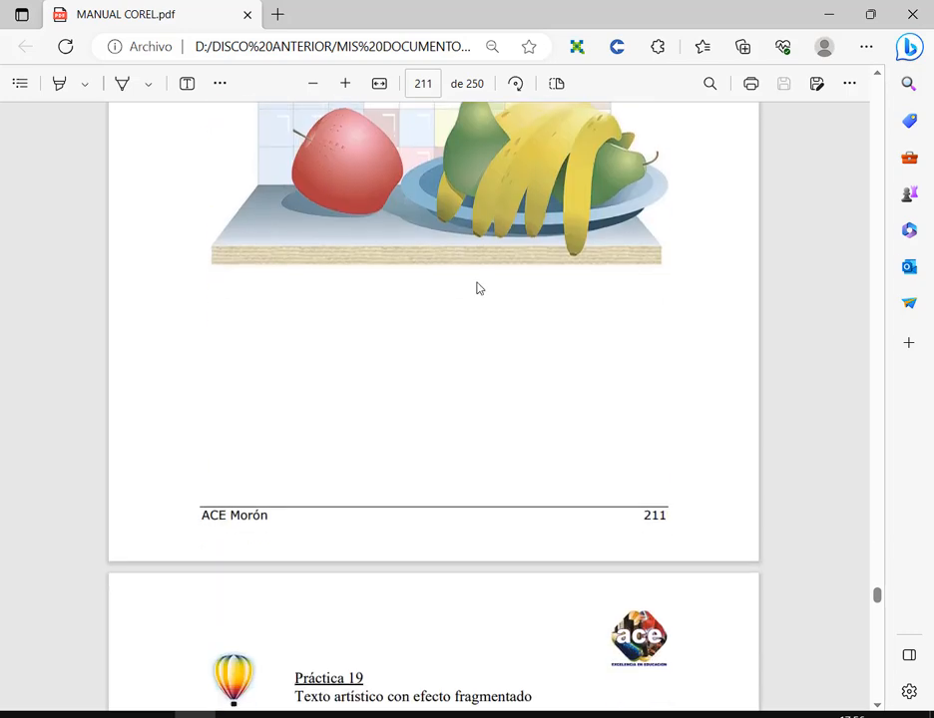
left_click(345, 83)
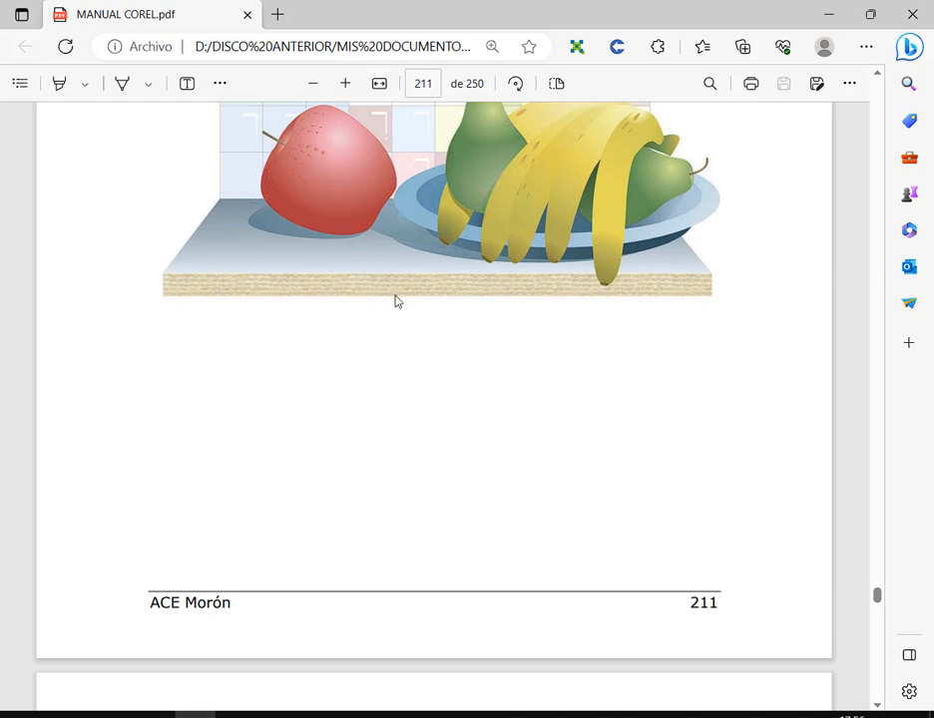
scroll(425, 413, "up", 1)
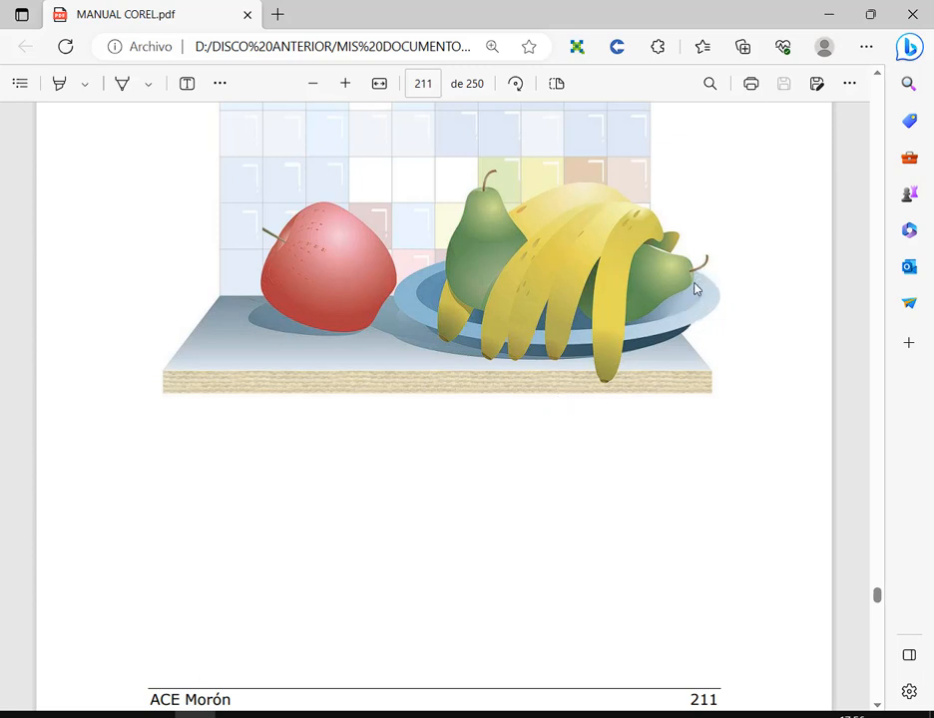
scroll(686, 284, "up", 2)
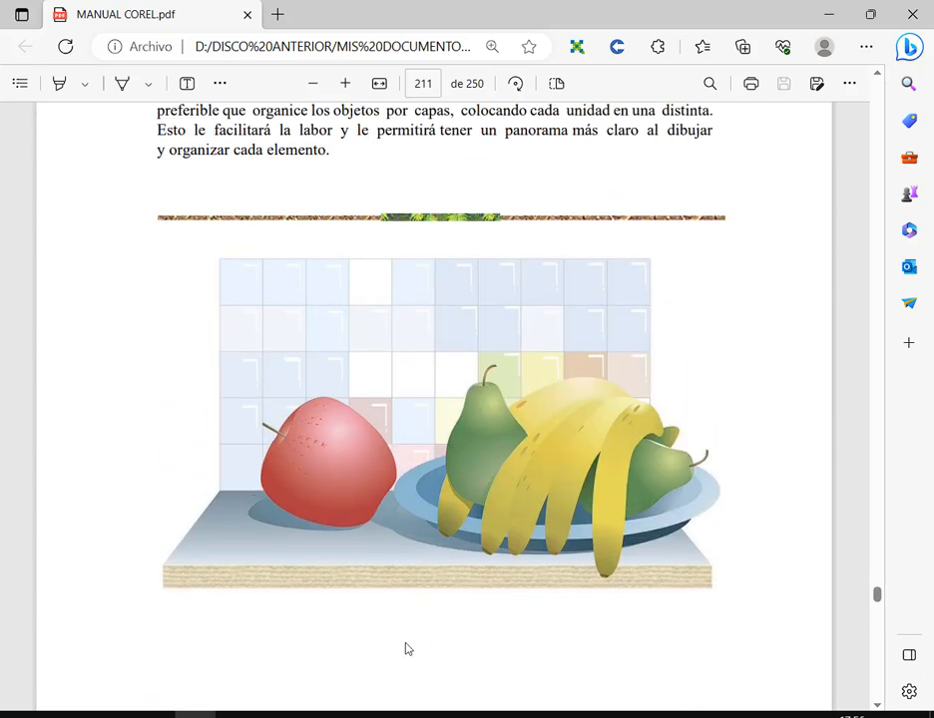
Step: Switch to CorelDRAW, create the new A4 document with the default settings and set its page to landscape, 297 × 210 mm
left_click(486, 713)
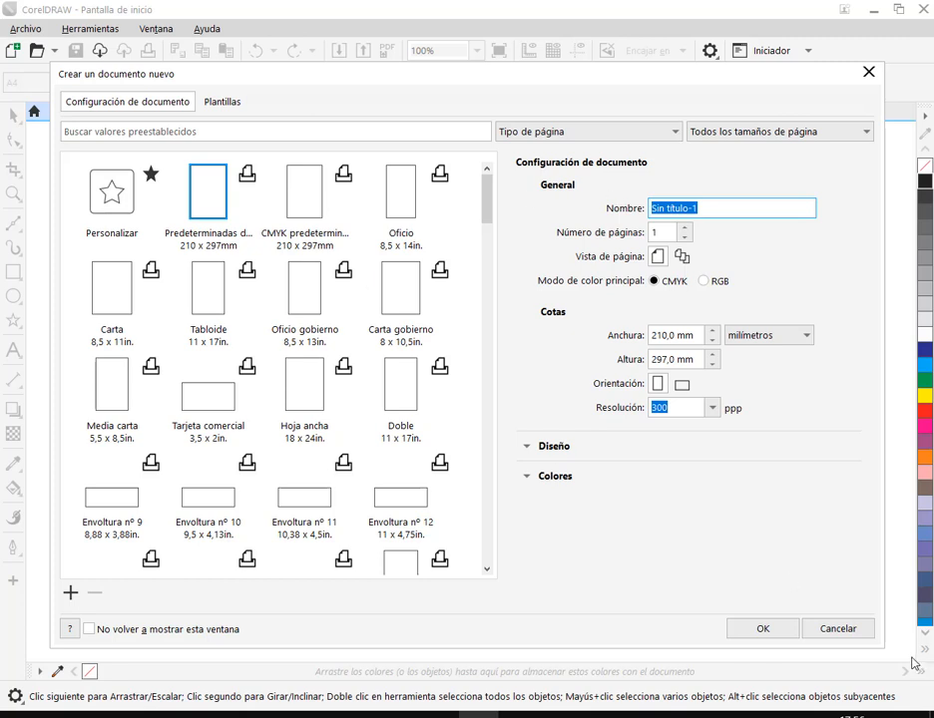
left_click(762, 628)
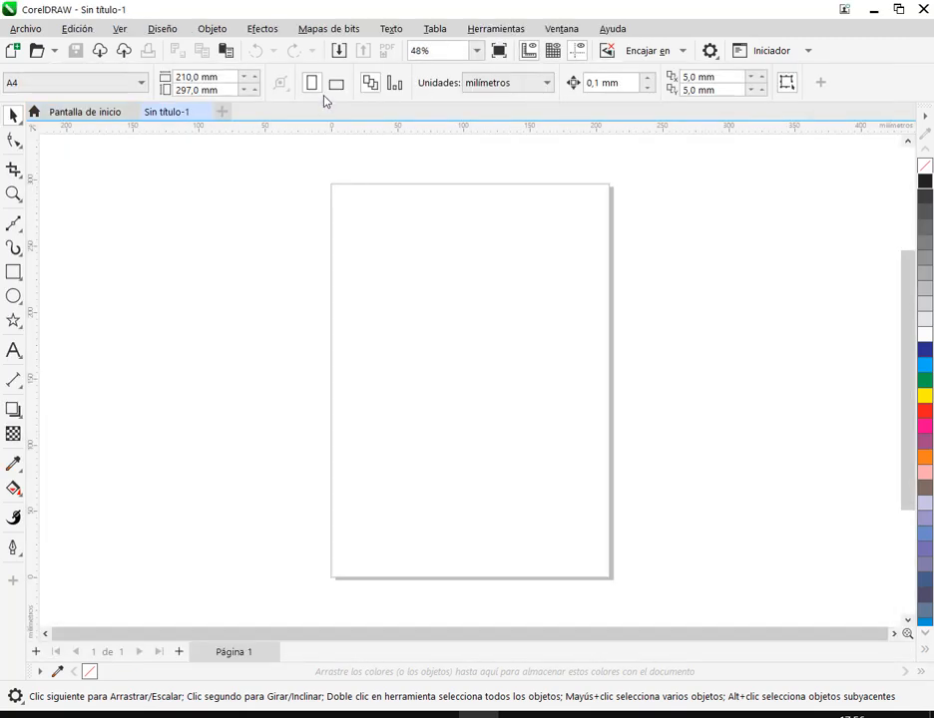
left_click(336, 83)
left_click_drag(598, 390, 547, 386)
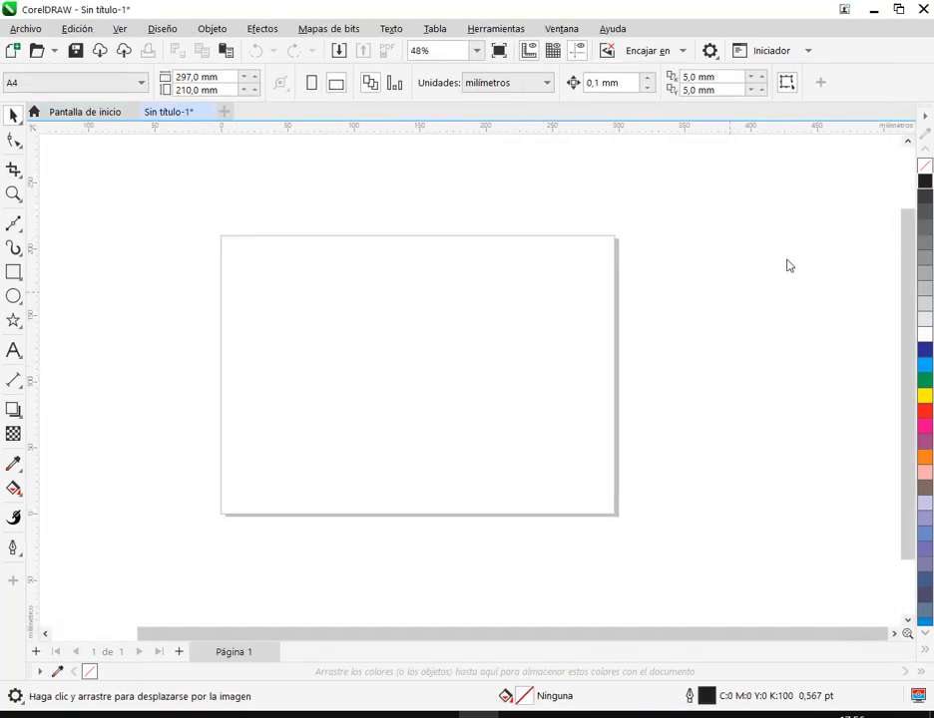
Step: Open the Objetos docker and rename the layer Capa 1 as Mesa
left_click(561, 29)
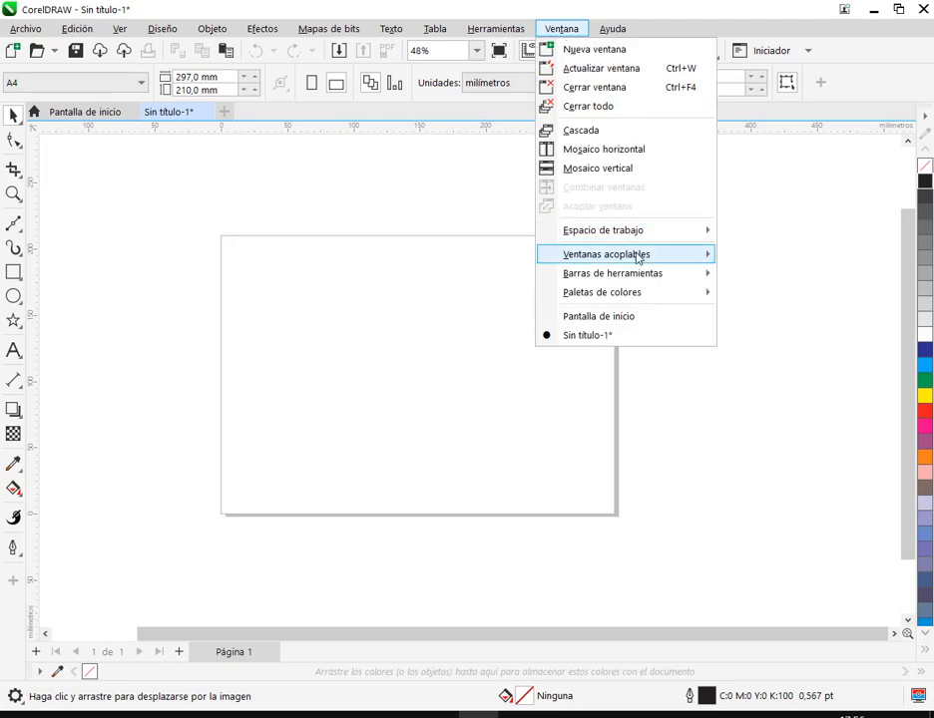
mouse_move(637, 256)
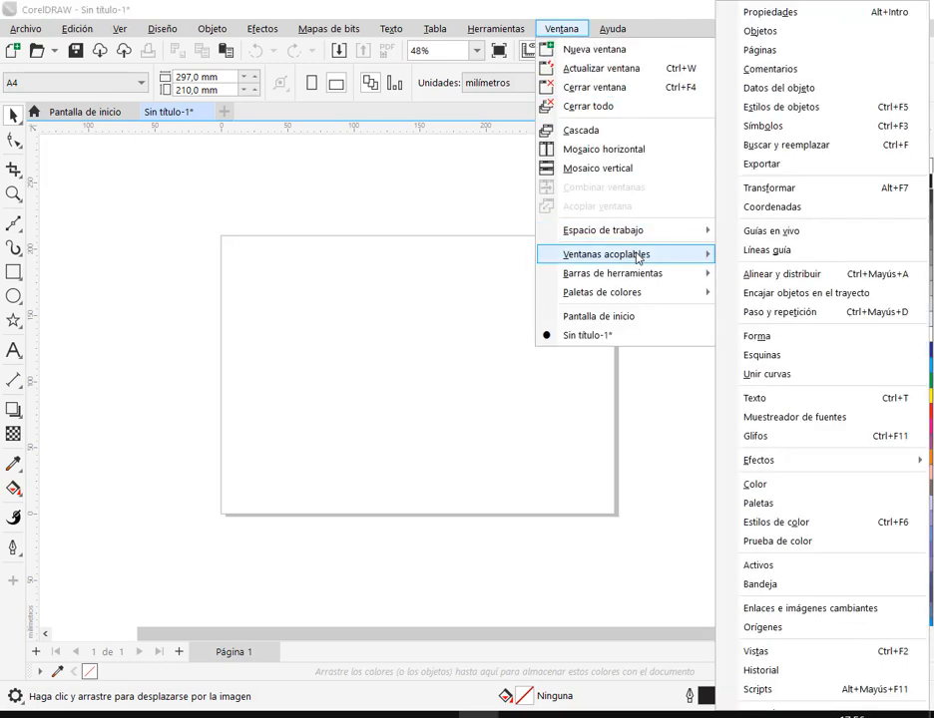
left_click(814, 39)
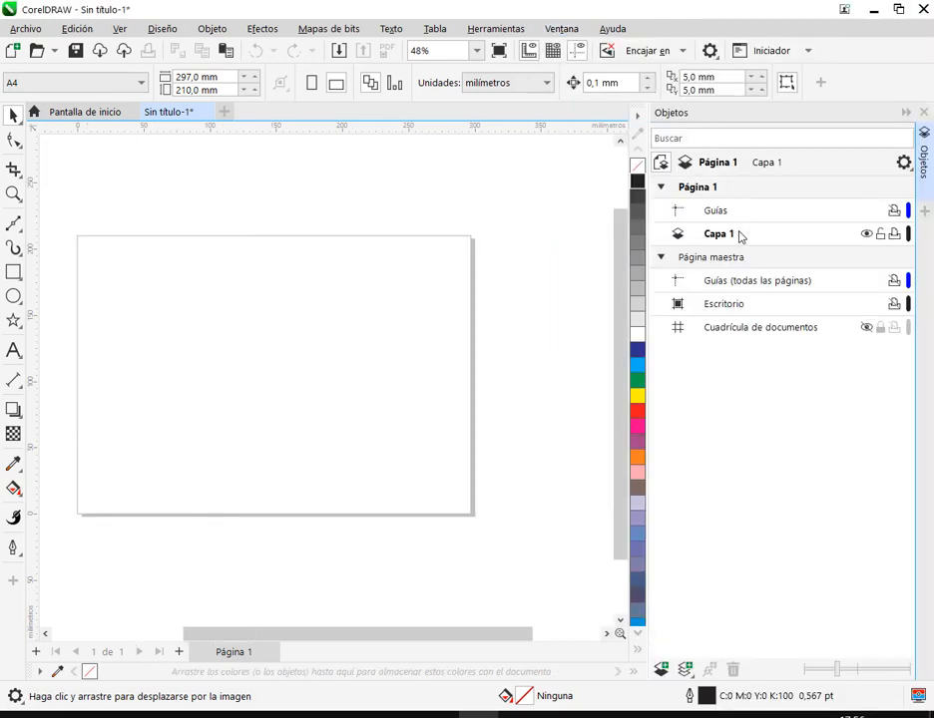
left_click(722, 234)
double_click(718, 234)
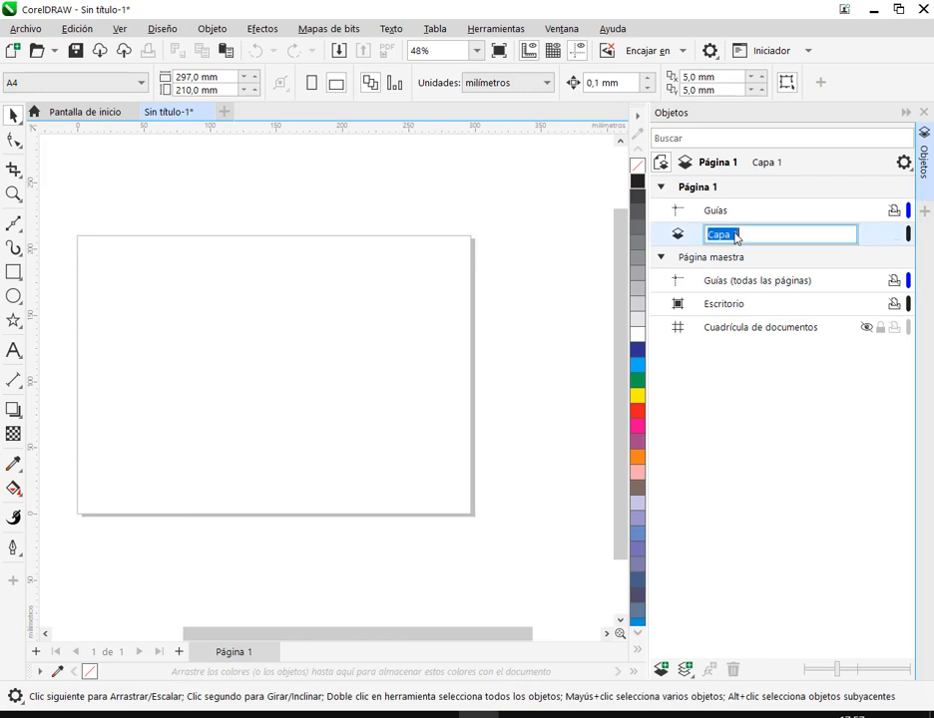
type("Mesa")
key("Return")
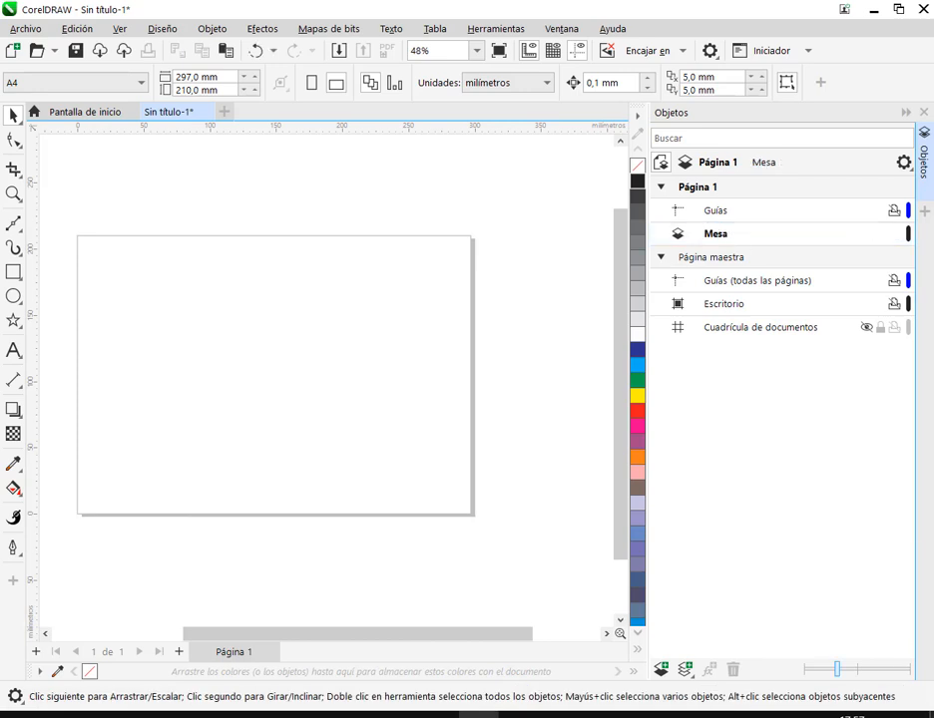
Step: Add a new layer above Mesa and name it Azulejos
left_click(660, 669)
left_click(717, 235)
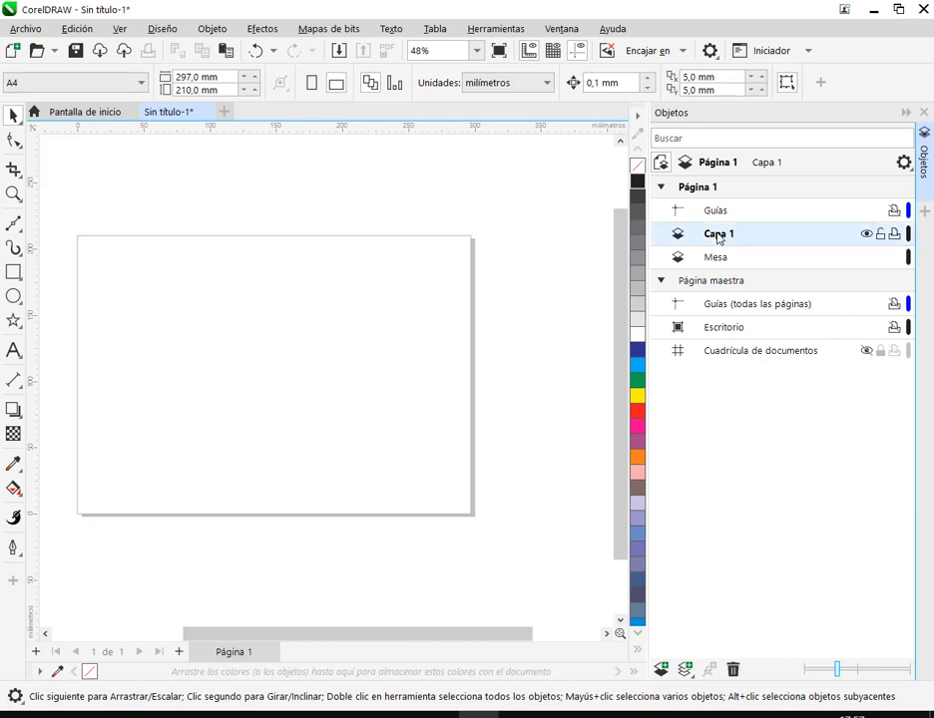
double_click(717, 235)
type("a")
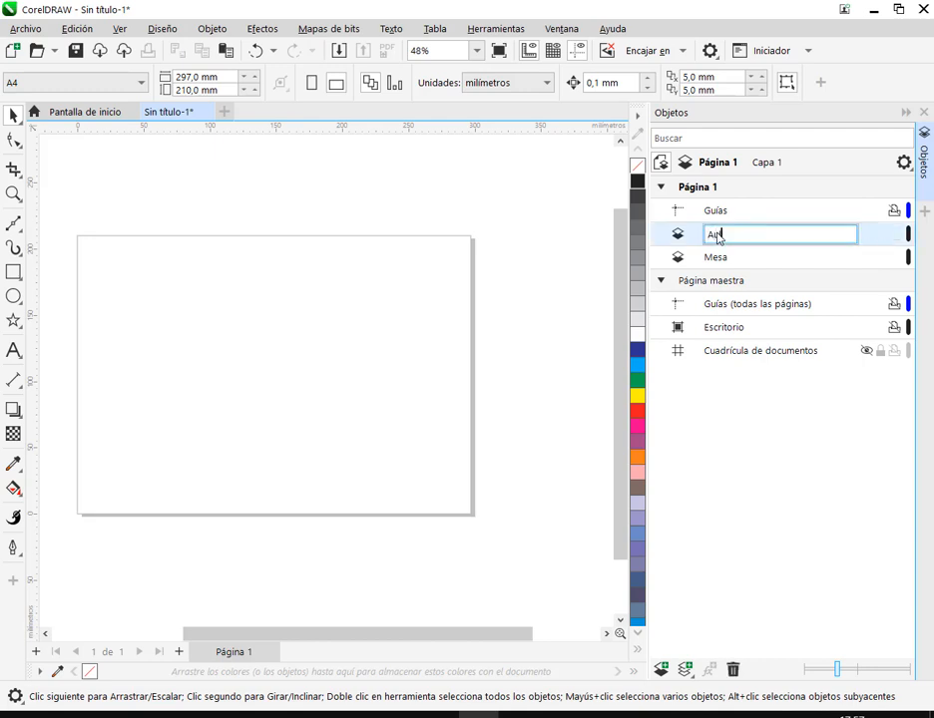
key("Return")
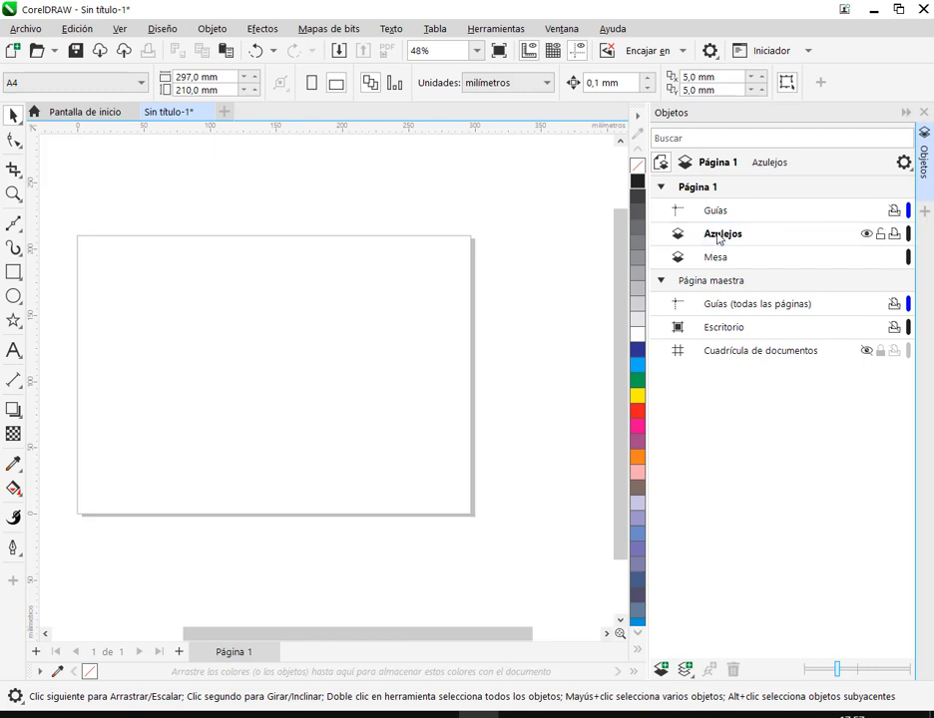
Step: Add a new layer above Azulejos and name it Manzana
left_click(659, 670)
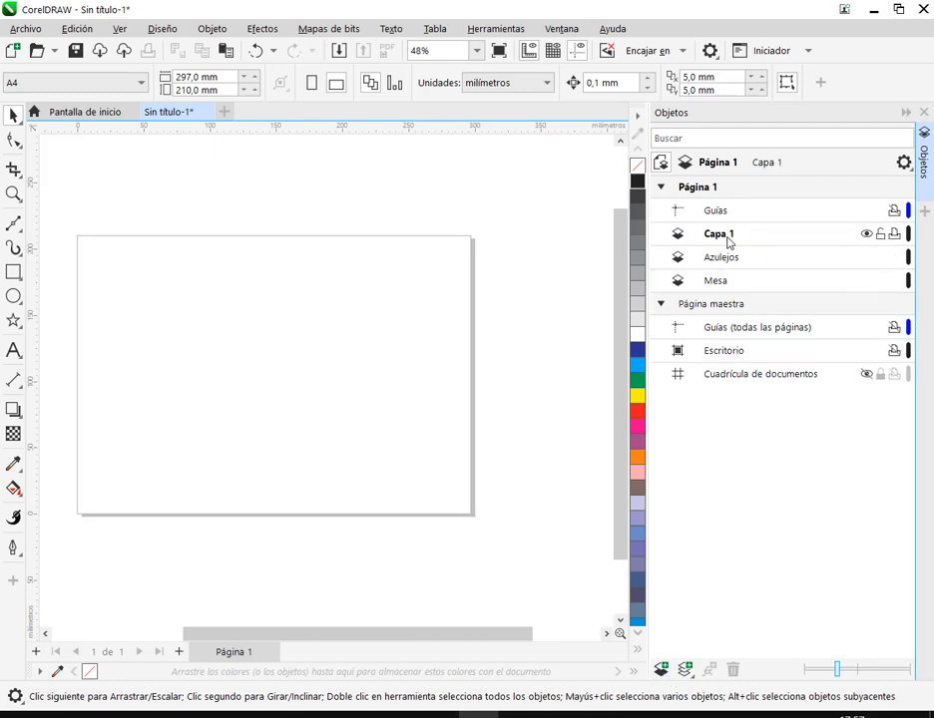
double_click(727, 238)
type("Manz")
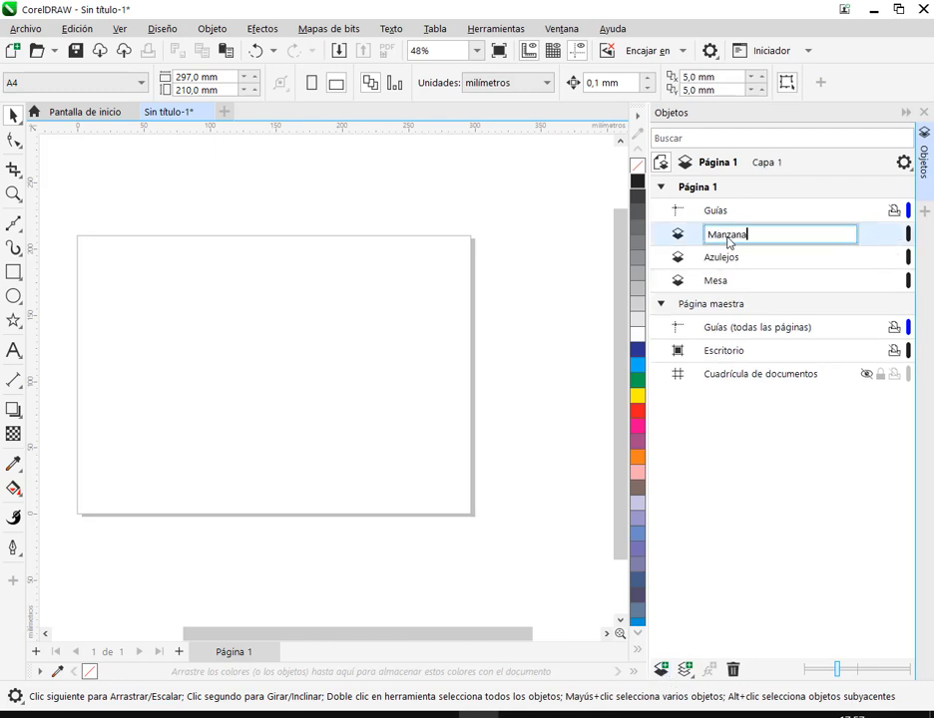
type("ana")
key("Return")
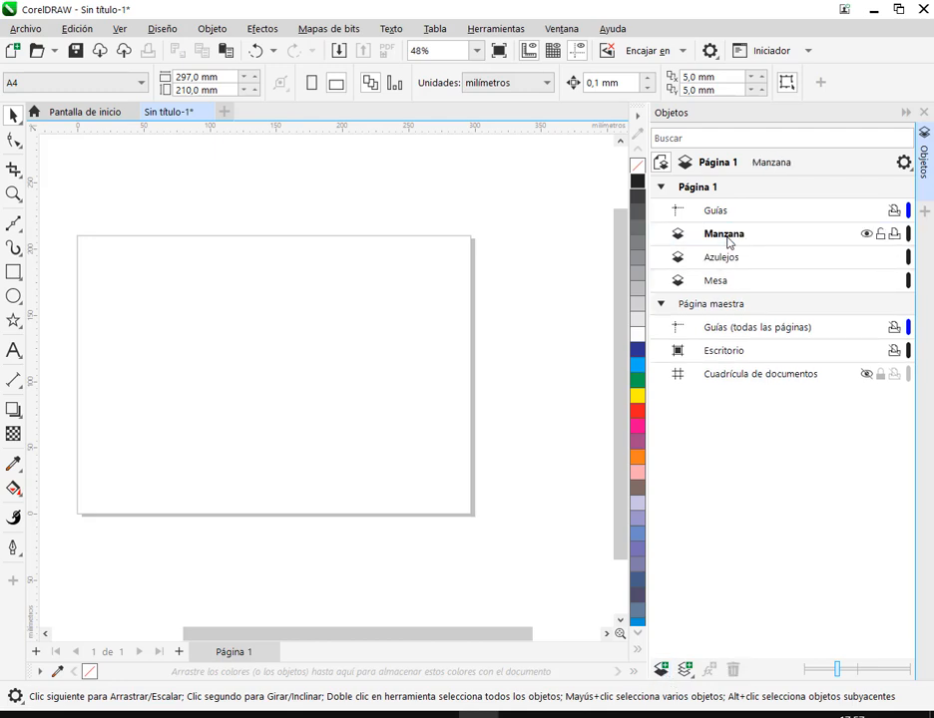
Step: Add a new layer above Manzana and name it Plato
left_click(659, 669)
double_click(722, 237)
type("Plato")
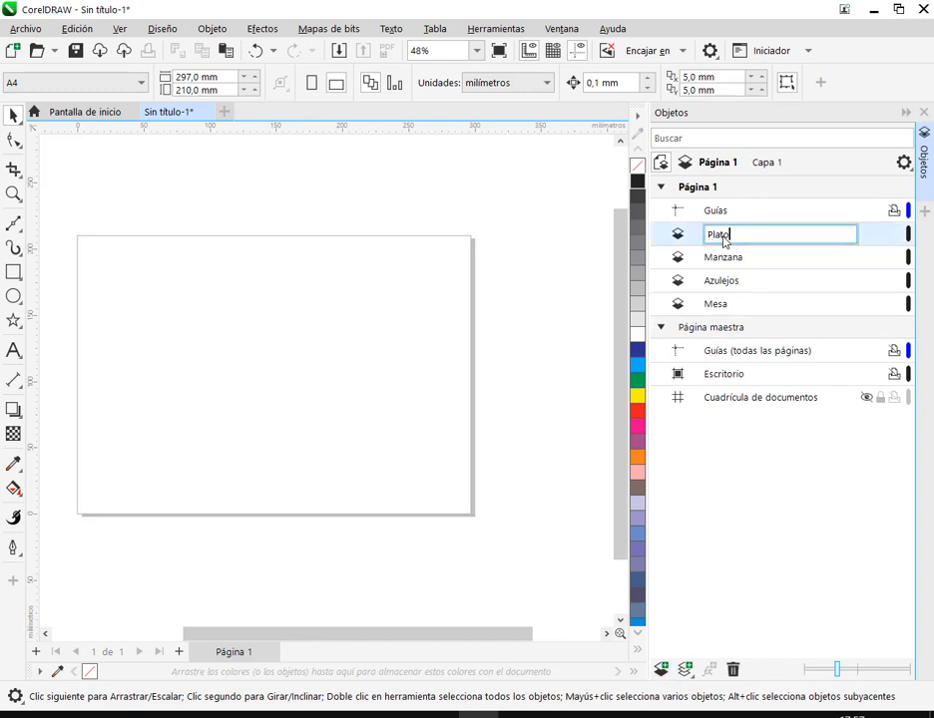
key("Return")
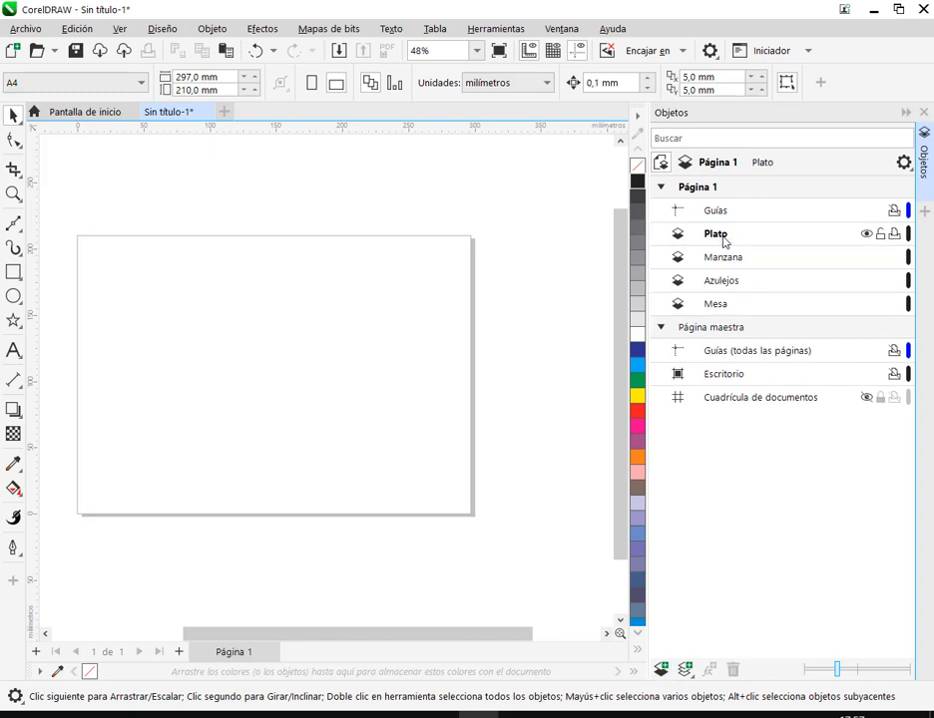
Step: Add a new layer above Plato and name it Bananas
left_click(659, 669)
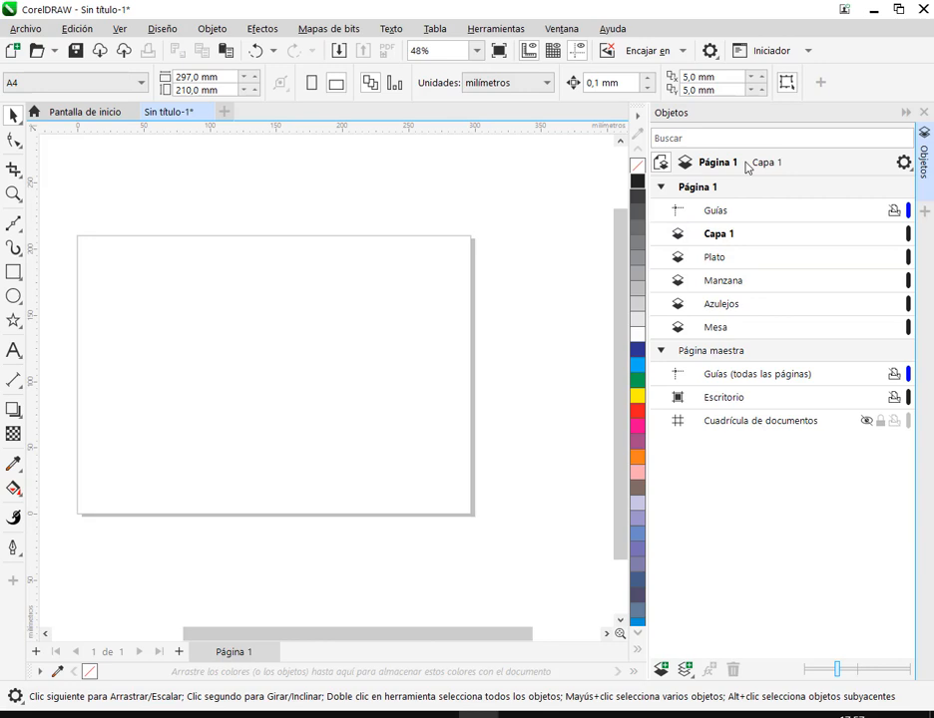
double_click(729, 234)
type("Bananas")
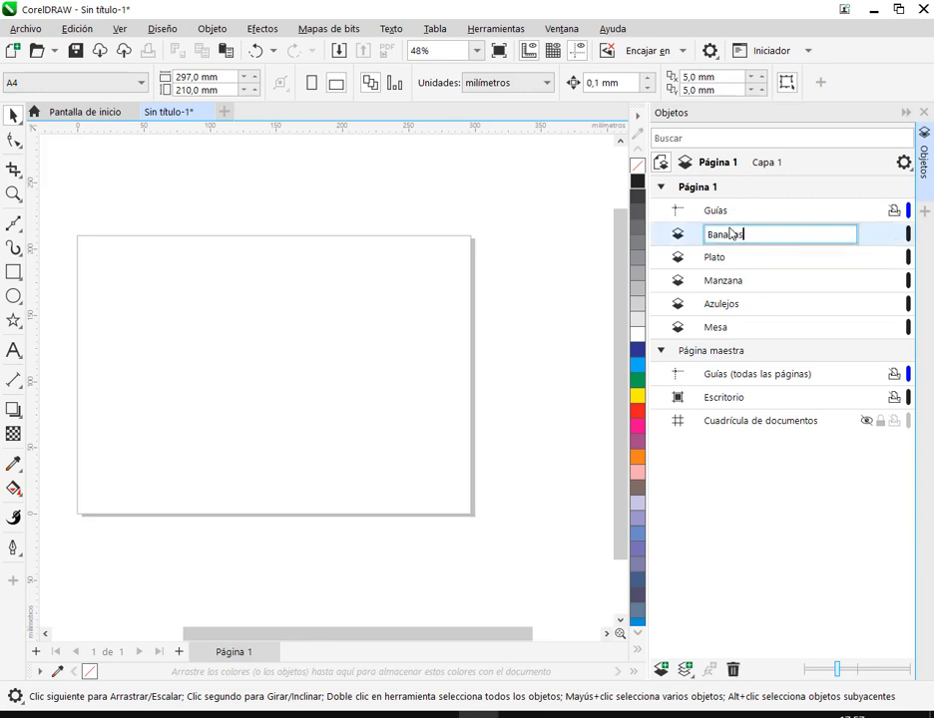
key("Return")
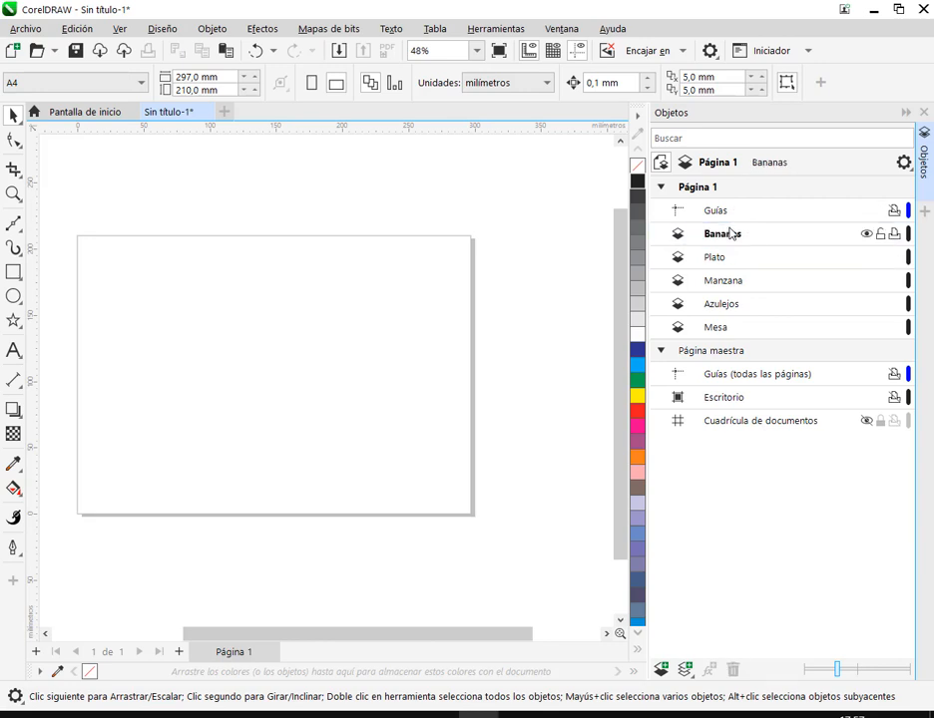
Step: Add a new layer above Bananas, name it Peras and collapse the Objetos docker
left_click(660, 669)
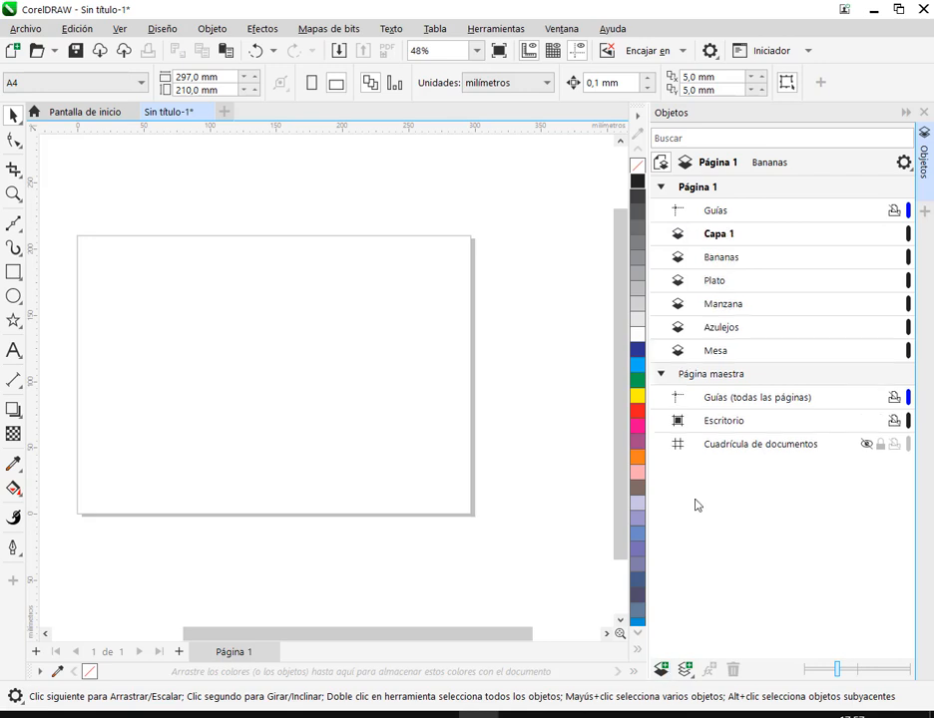
double_click(730, 234)
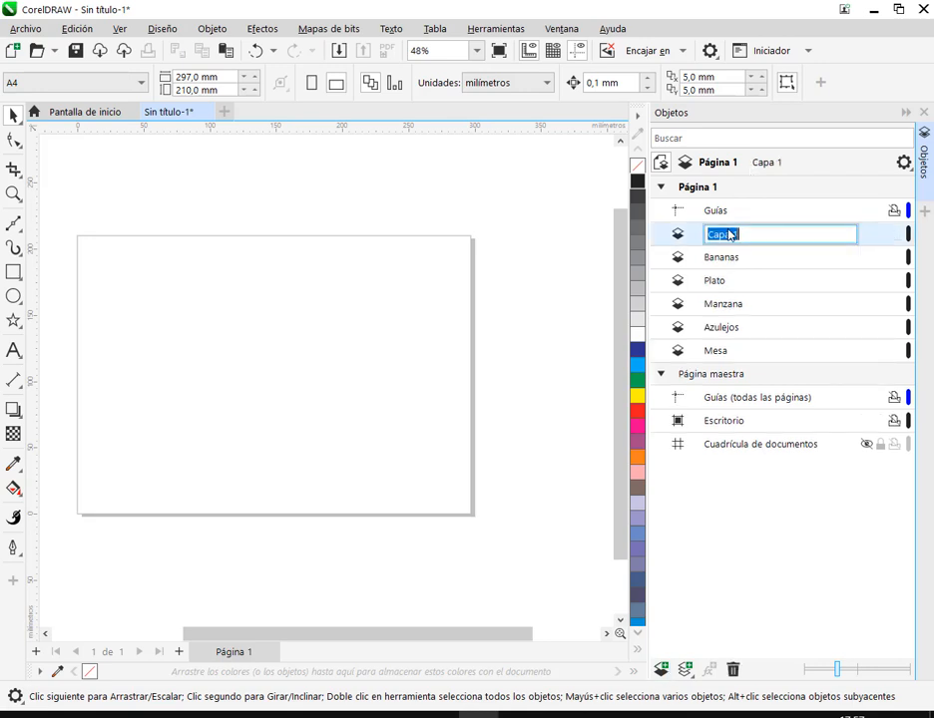
type("Peras")
key("Return")
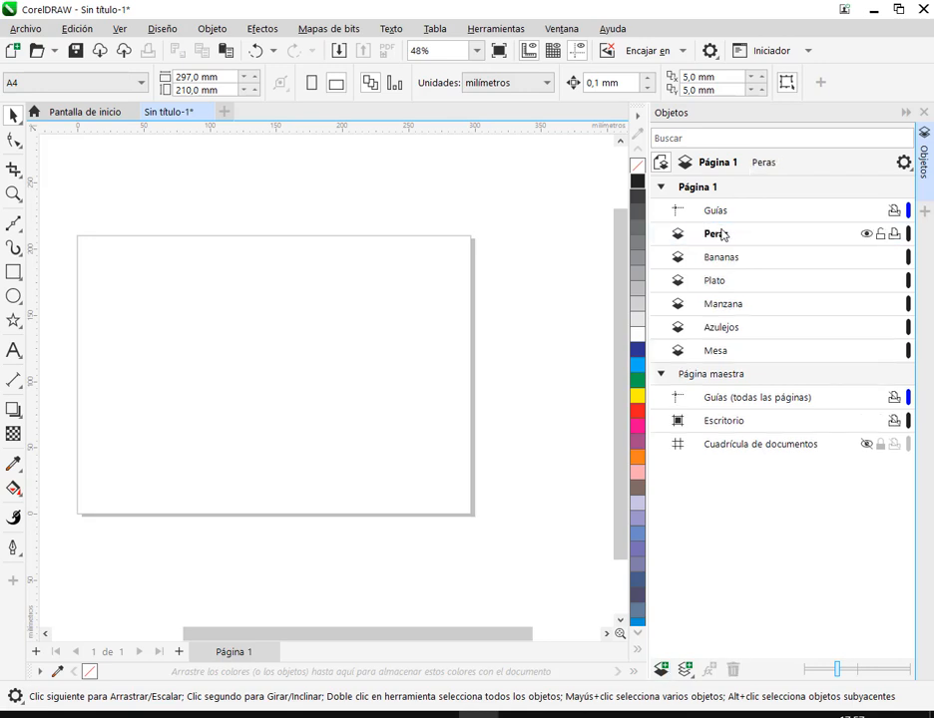
left_click(906, 114)
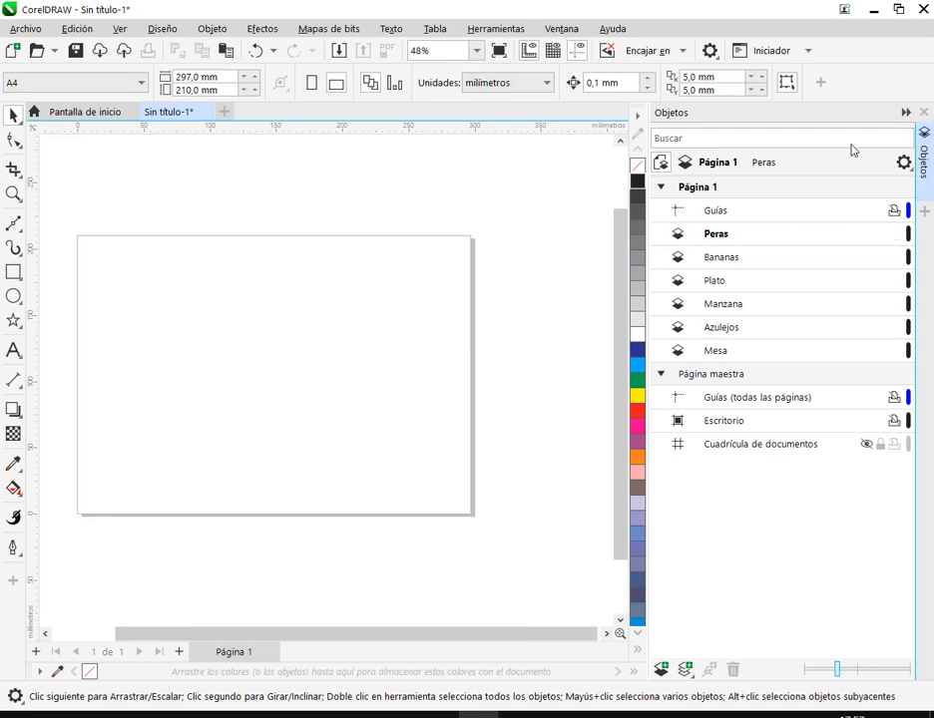
Step: Switch to MANUAL COREL.pdf and examine how the pears and bananas overlap in the fruit illustration on page 211
left_click(195, 715)
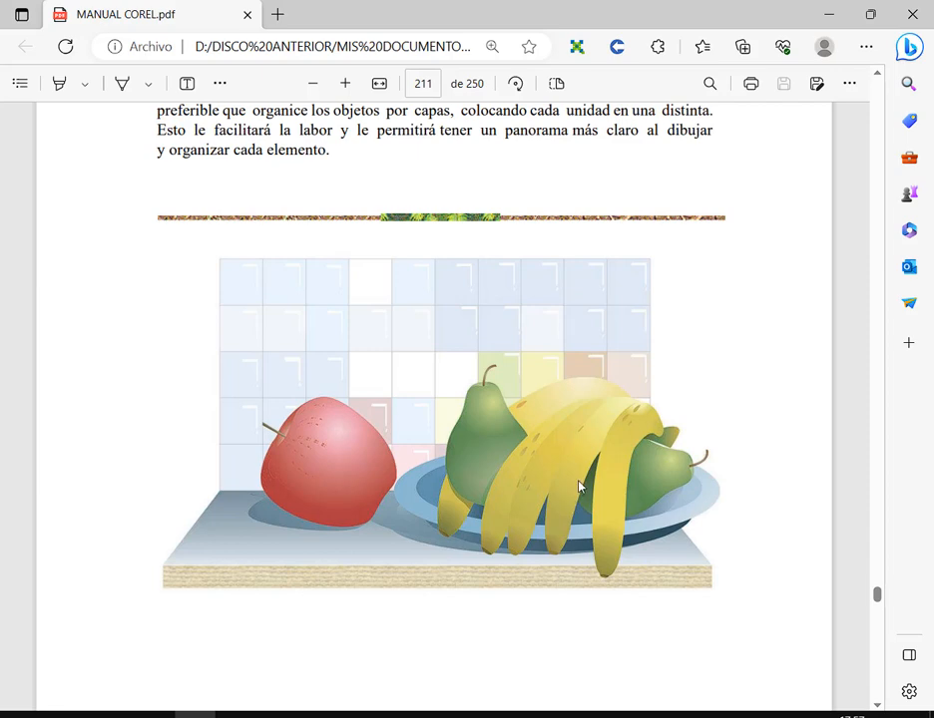
left_click_drag(542, 318, 540, 399)
mouse_move(791, 444)
left_mouse_down()
mouse_move(742, 467)
mouse_move(685, 472)
left_mouse_up()
mouse_move(394, 379)
left_mouse_down()
mouse_move(444, 417)
mouse_move(465, 419)
left_mouse_up()
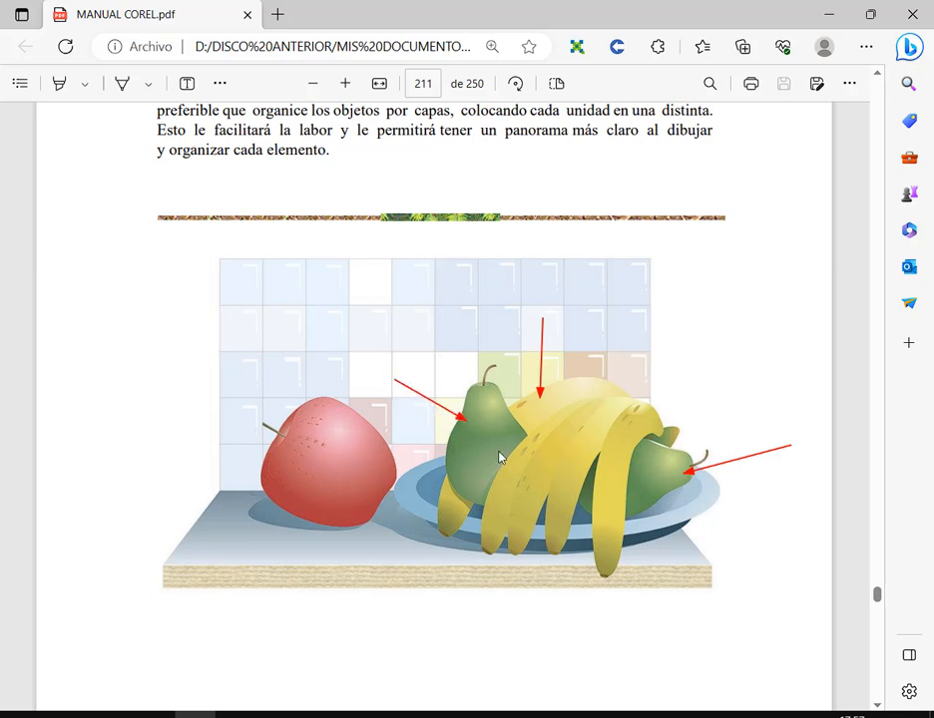
key("Escape")
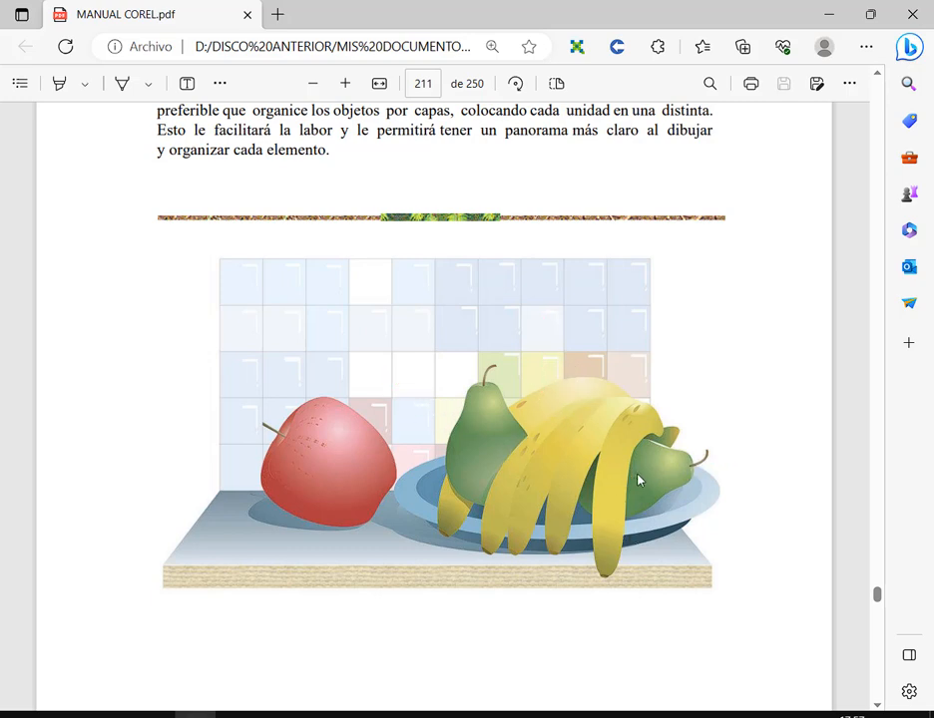
Step: Switch back to CorelDRAW, add a layer named Foto and move it below Mesa in the layer order
key("alt+Tab")
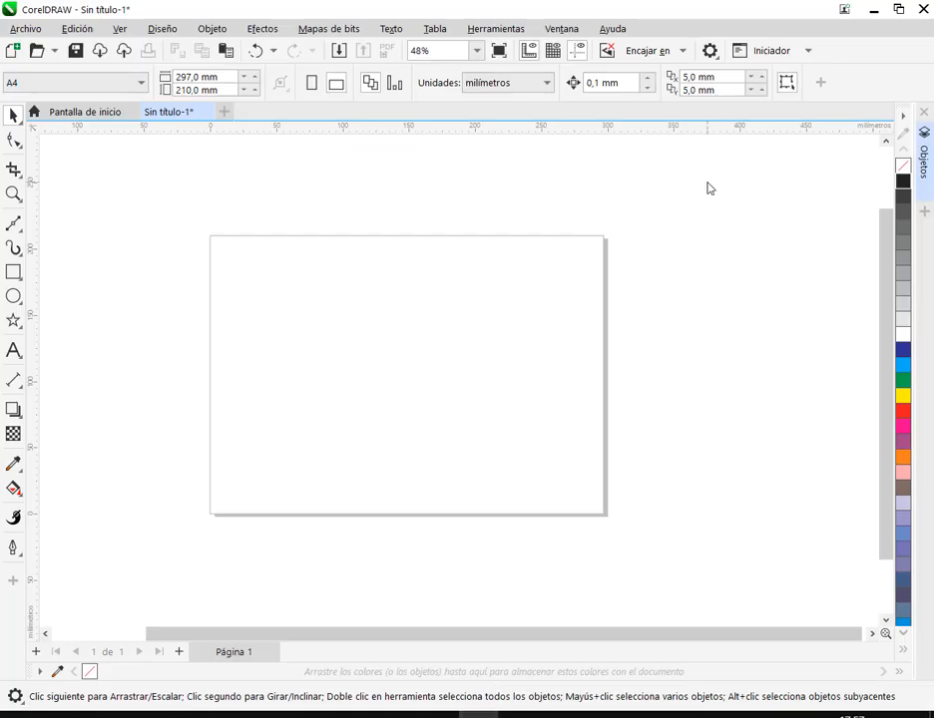
left_click(919, 159)
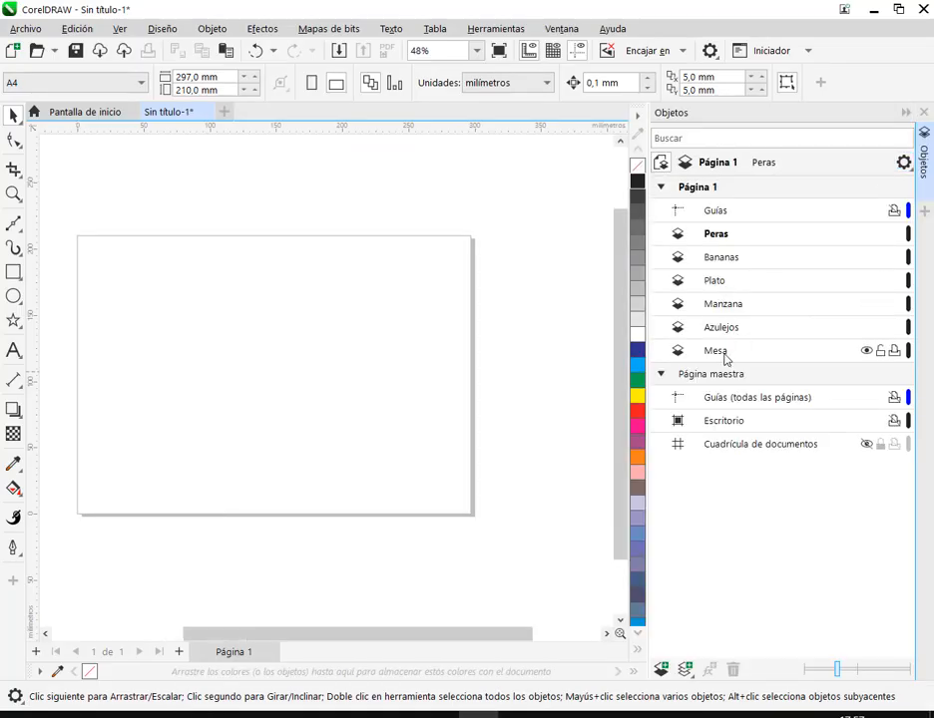
left_click(723, 351)
left_click(734, 327)
left_click(730, 305)
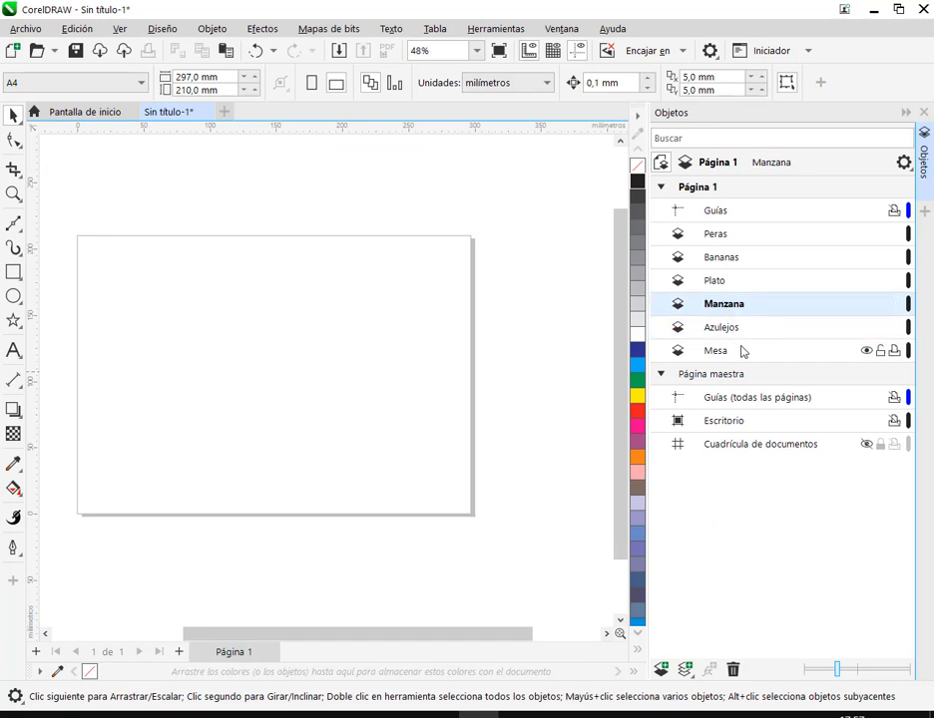
left_click(750, 354)
left_click(663, 675)
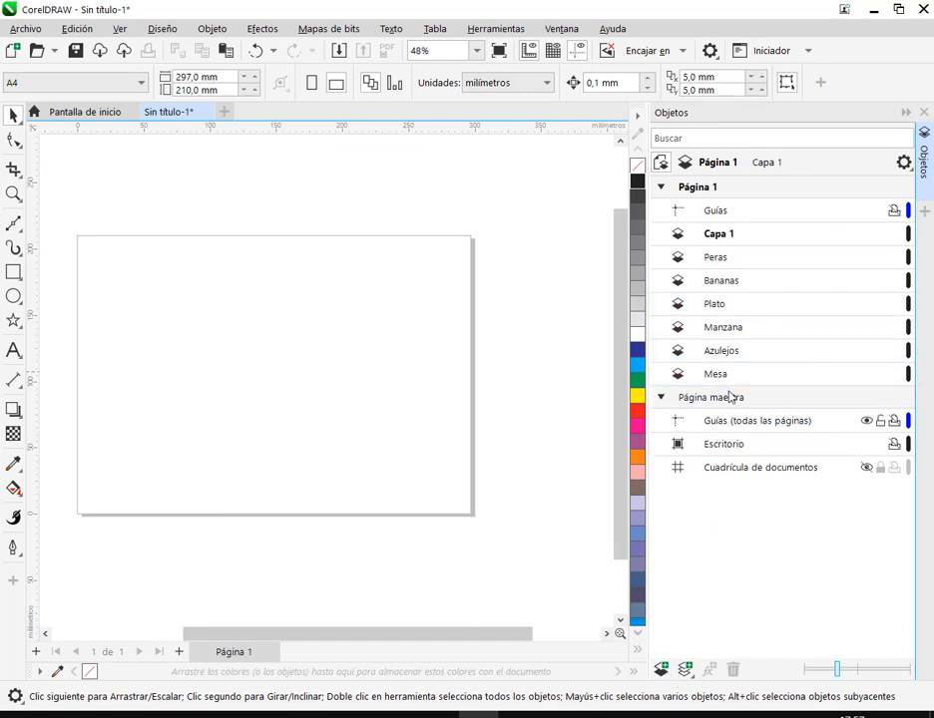
double_click(720, 242)
type("Foto")
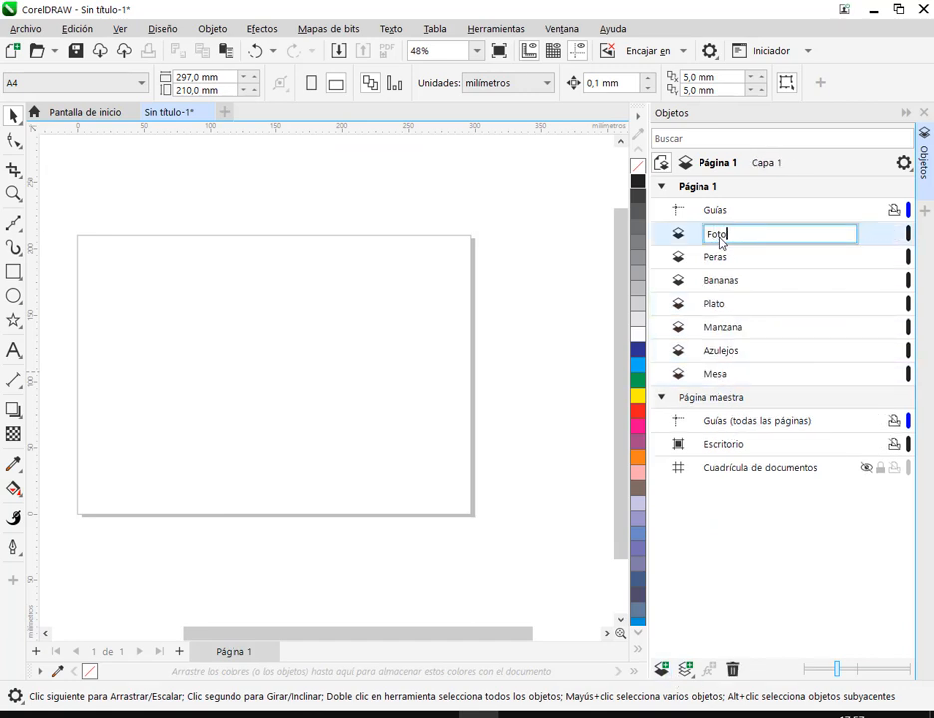
key("Return")
left_click(721, 240)
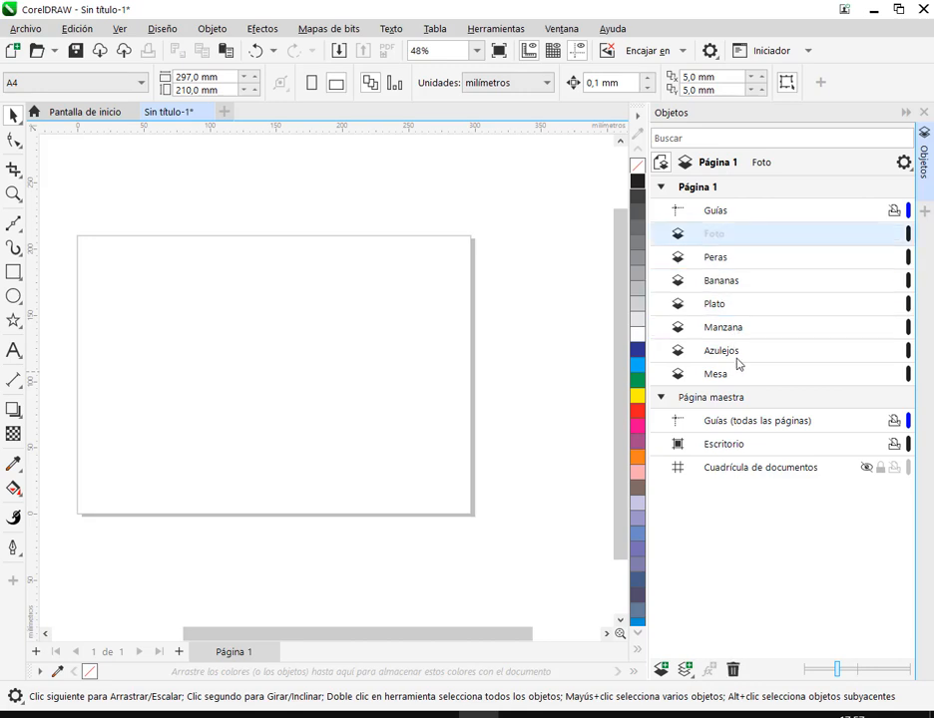
left_click_drag(739, 380, 715, 371)
Step: Capture the screen showing the fruit illustration in MANUAL COREL.pdf and paste it into the CorelDRAW document on the Foto layer
scroll(334, 393, "down", 1)
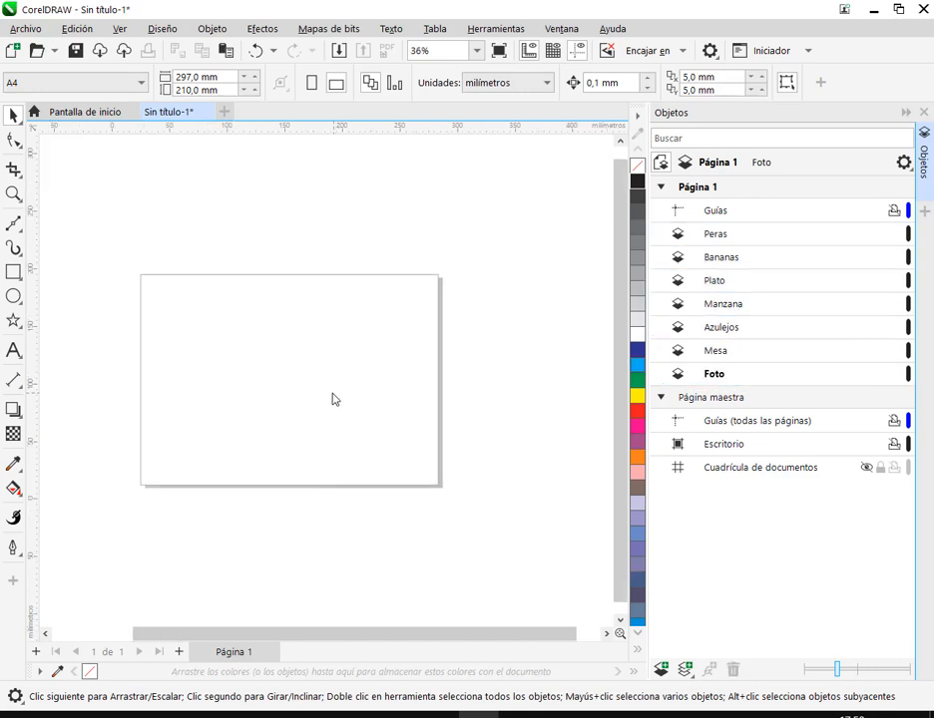
left_click_drag(333, 398, 426, 387)
key("alt+Tab")
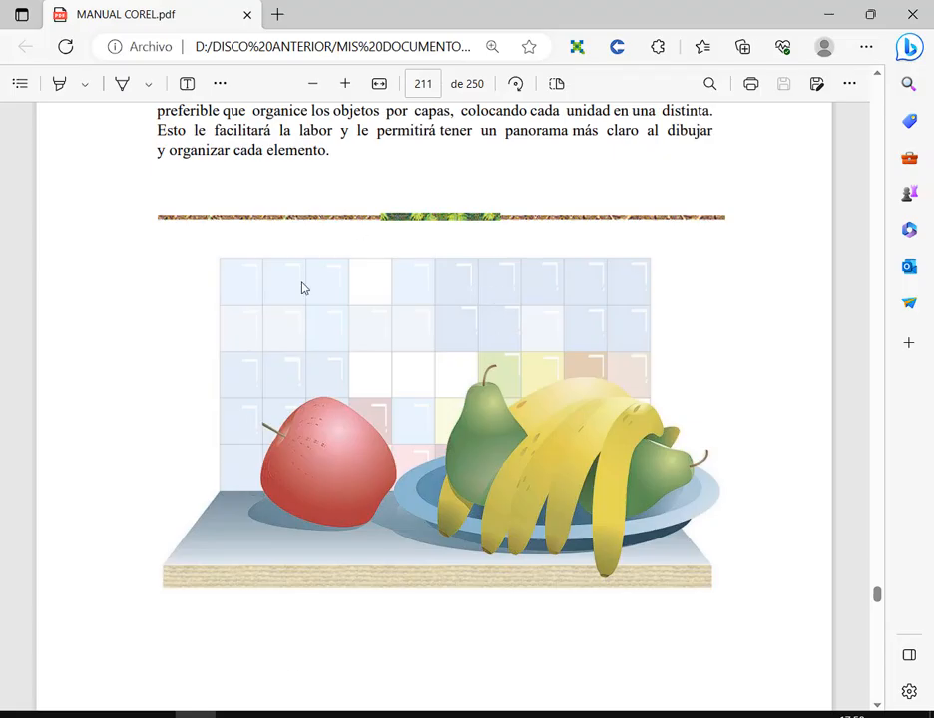
key("alt+Tab")
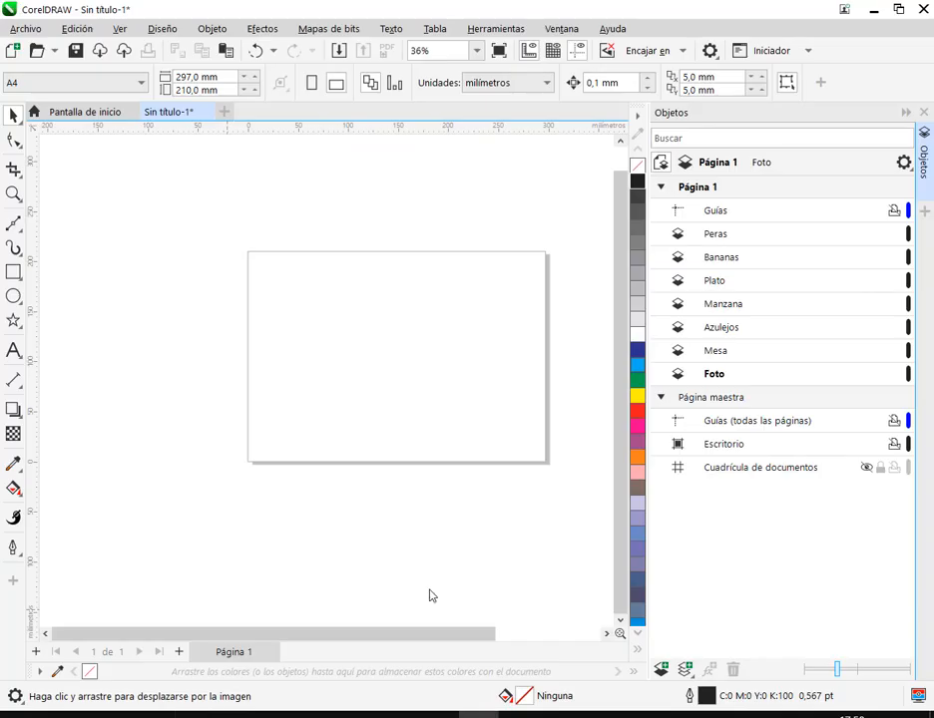
key("ctrl+v")
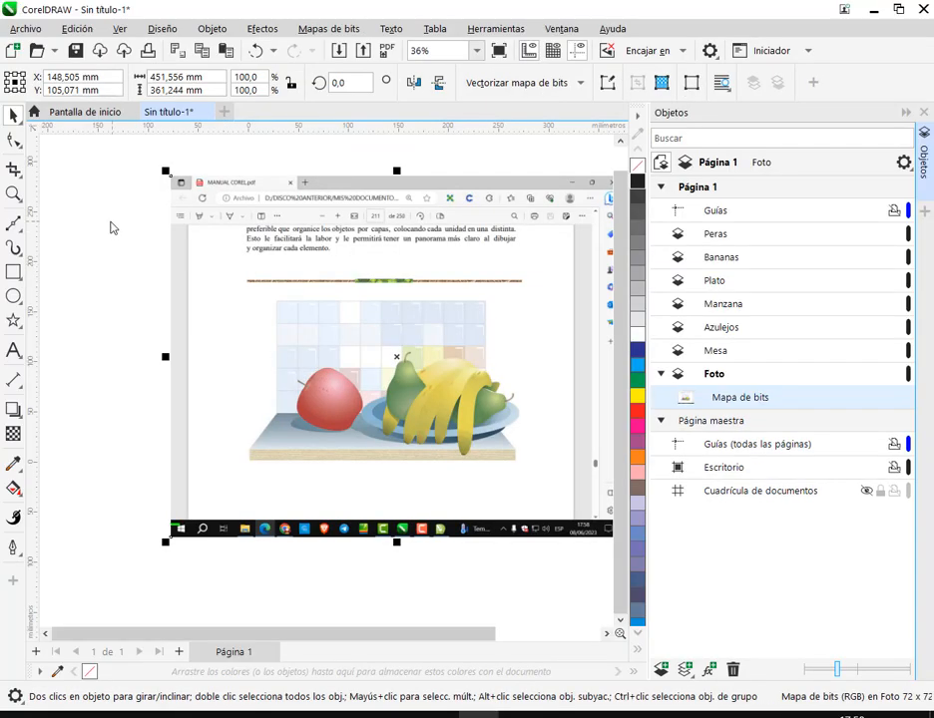
Step: Crop the pasted screenshot to the fruit still life, leaving a bitmap of about 293 × 186 mm
left_click(14, 170)
left_click_drag(249, 293, 394, 426)
left_click_drag(440, 457, 541, 480)
left_click_drag(473, 430, 461, 429)
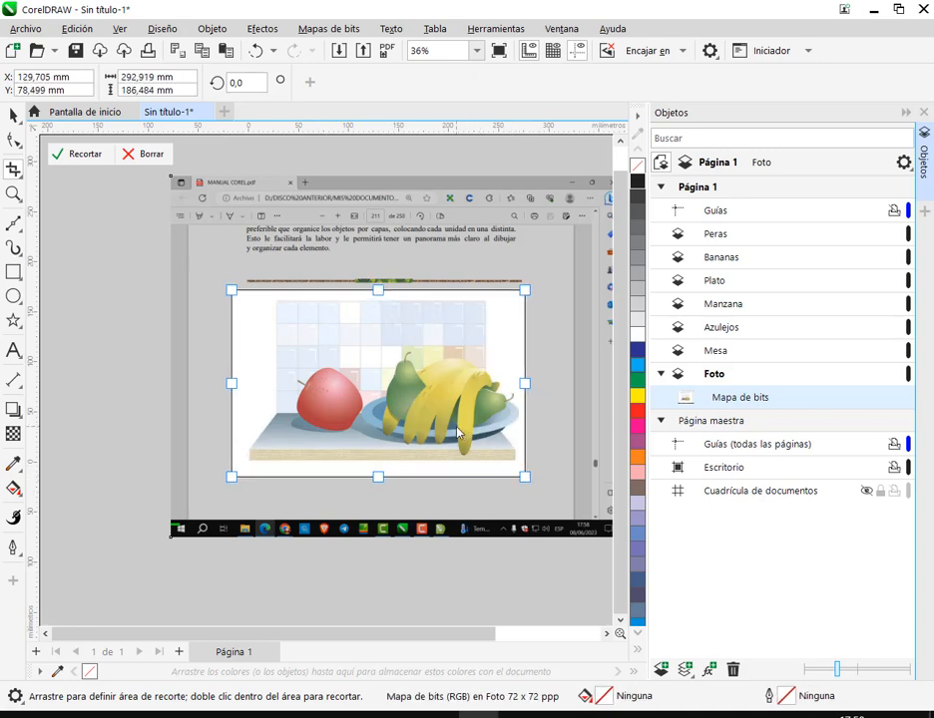
double_click(461, 434)
key("space")
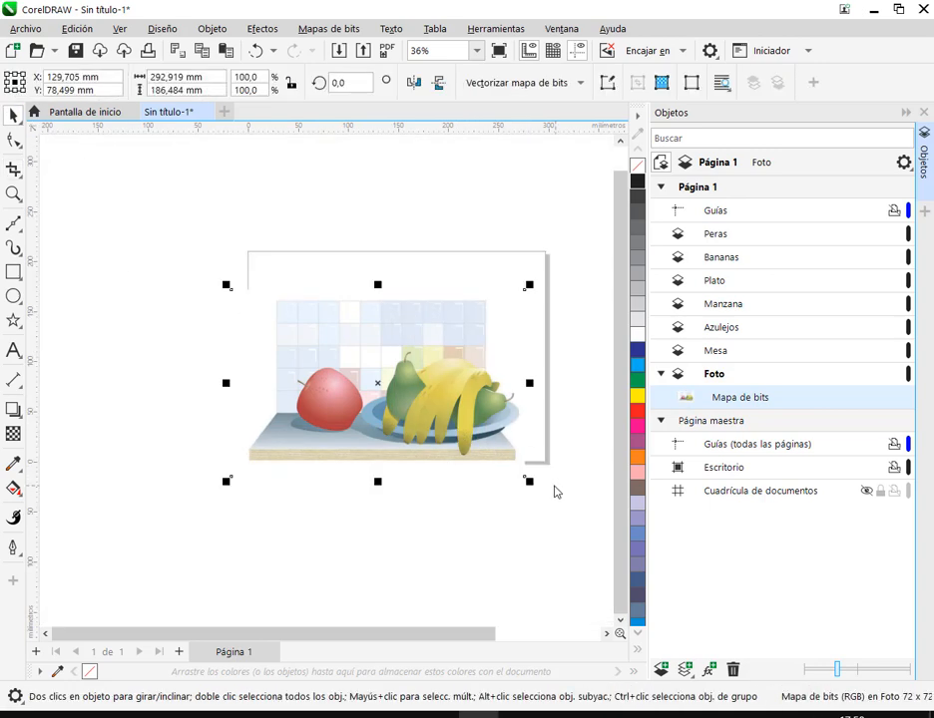
Step: Scale the fruit reference bitmap down to about 169 × 108 mm and place it outside the page, beside its left edge
left_click_drag(529, 482, 386, 391)
left_click_drag(350, 357, 186, 343)
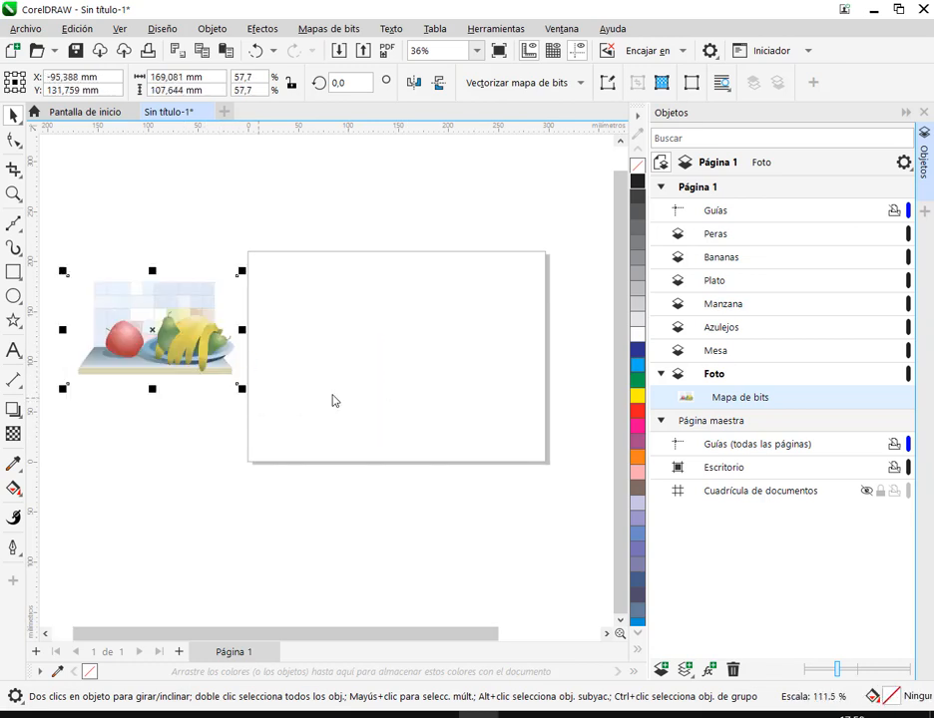
left_click(333, 281)
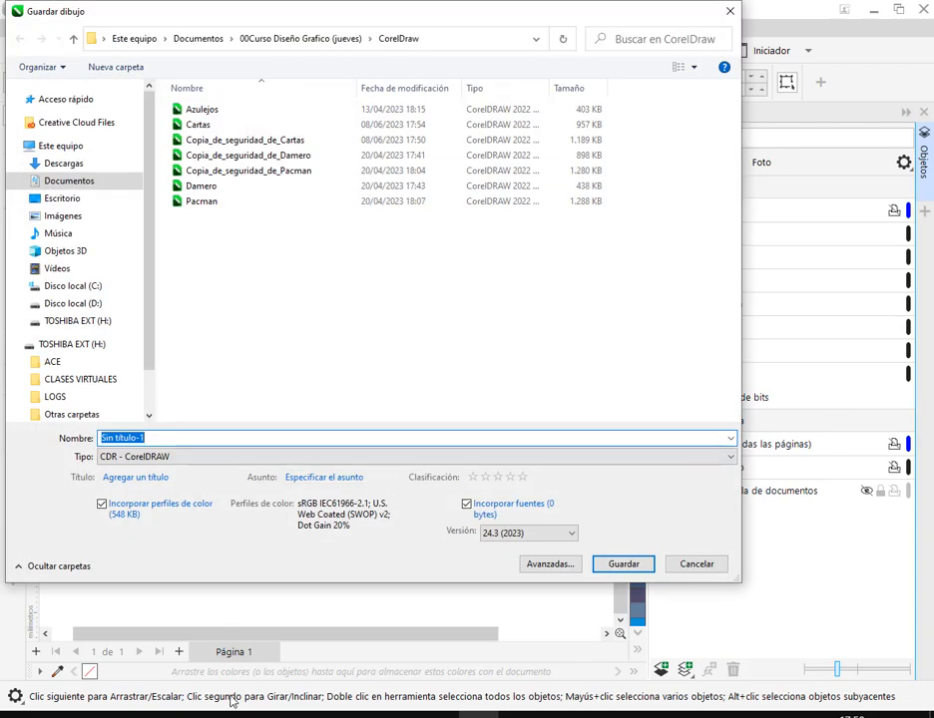
Step: Save the drawing in the CorelDraw course folder as a CDR file named Práctica 18
left_click(205, 714)
scroll(483, 377, "up", 4)
key("alt+Tab")
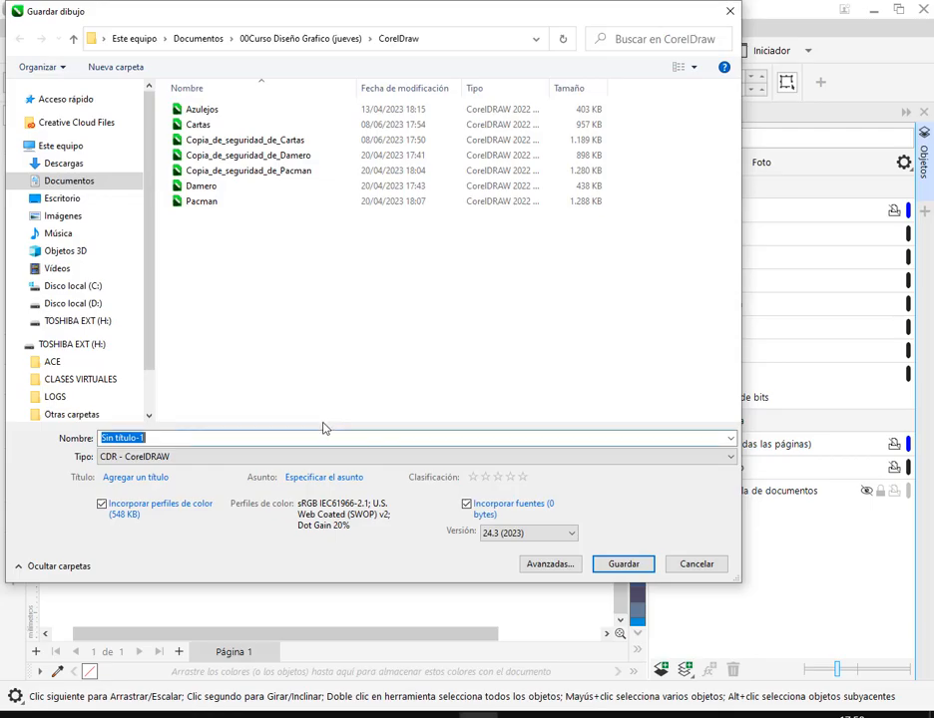
key("BackSpace")
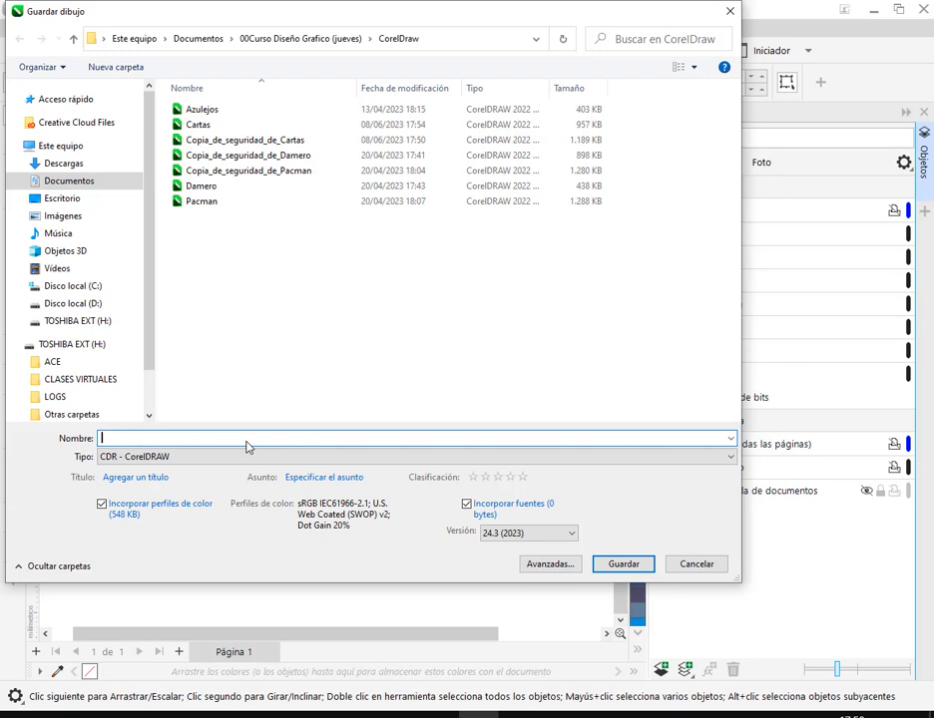
type("Práctica 18")
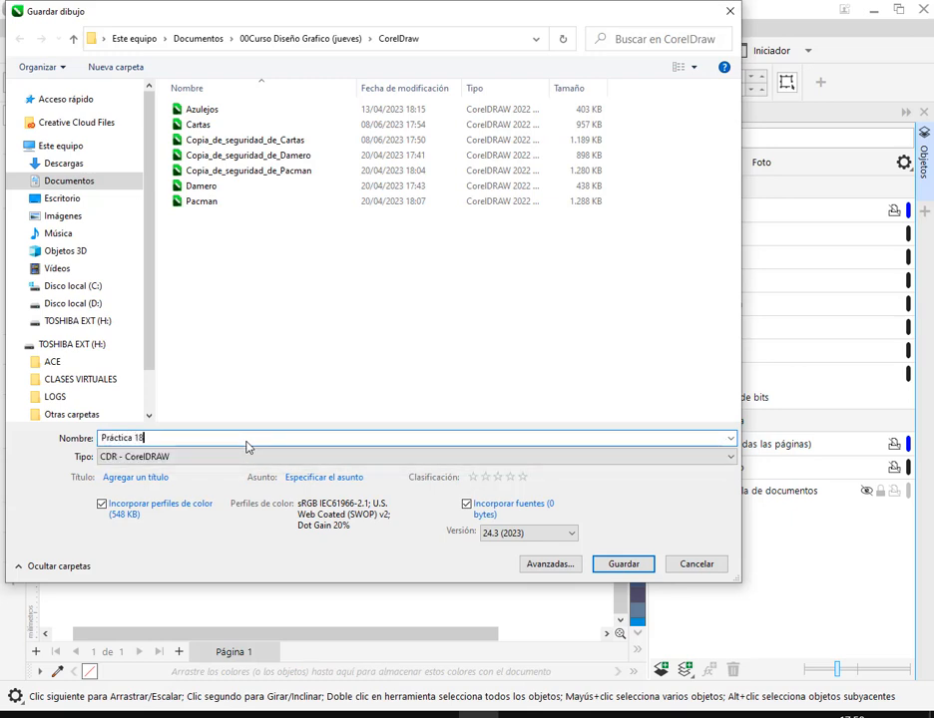
key("Return")
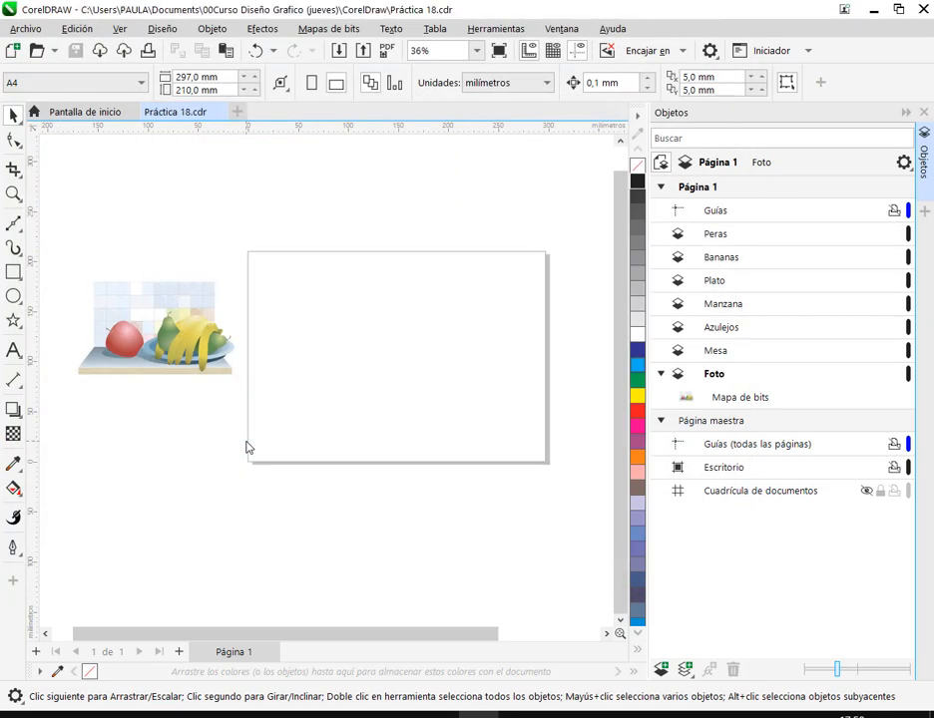
Step: Hide the Objetos docker and switch to MANUAL COREL.pdf to view the fruit illustration on page 211
left_click(923, 112)
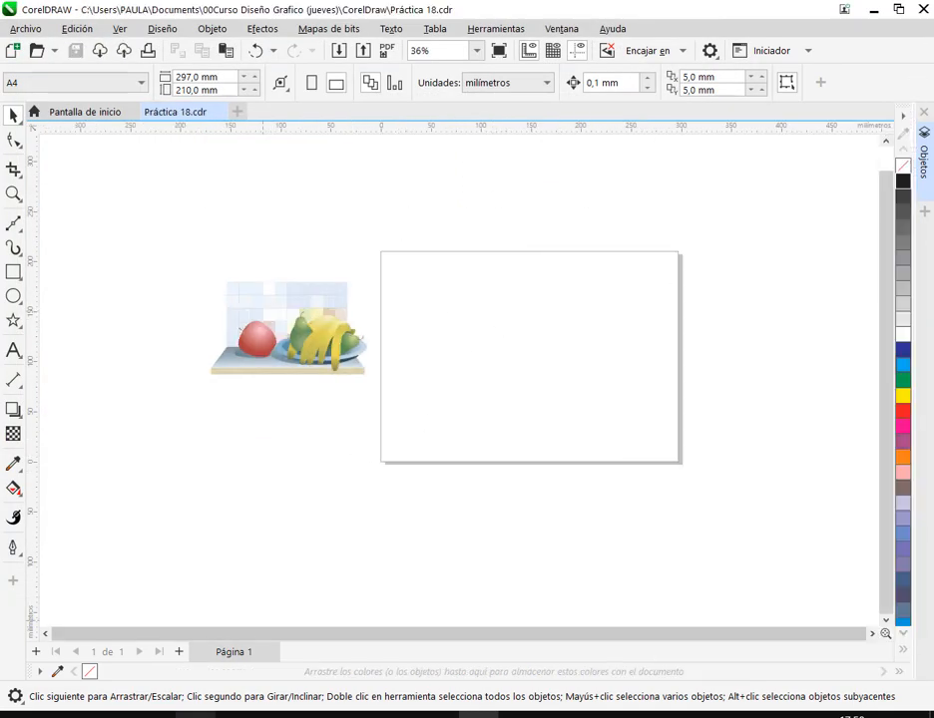
left_click(195, 714)
scroll(479, 314, "down", 5)
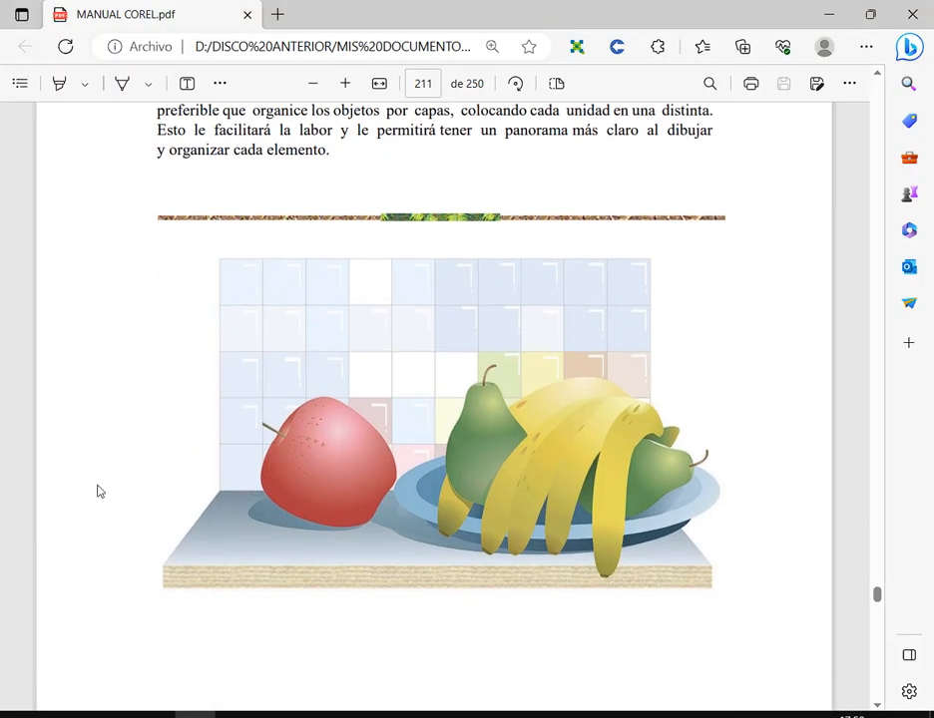